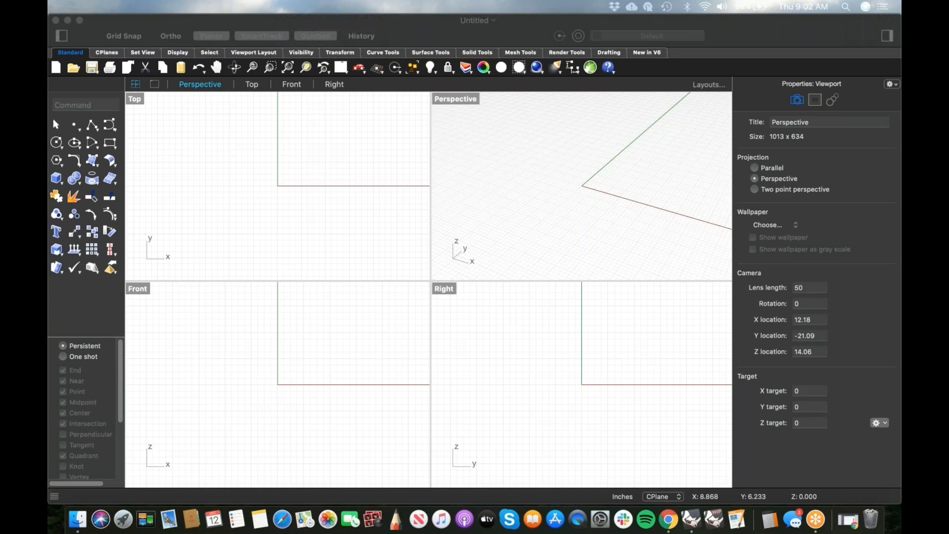
Maximize the Front viewport and start a Picture insertion using raygun.jpg from the Desktop
double_click(141, 288)
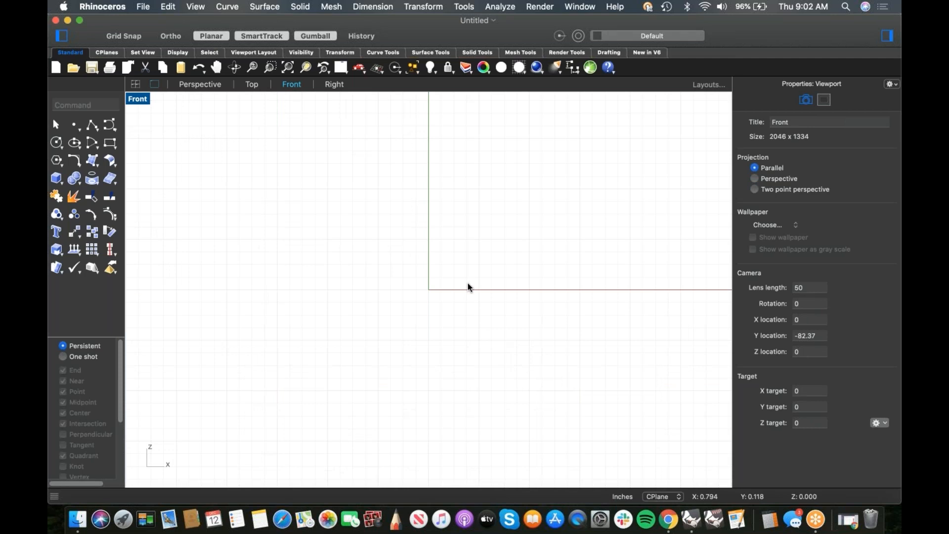
text(Picture)
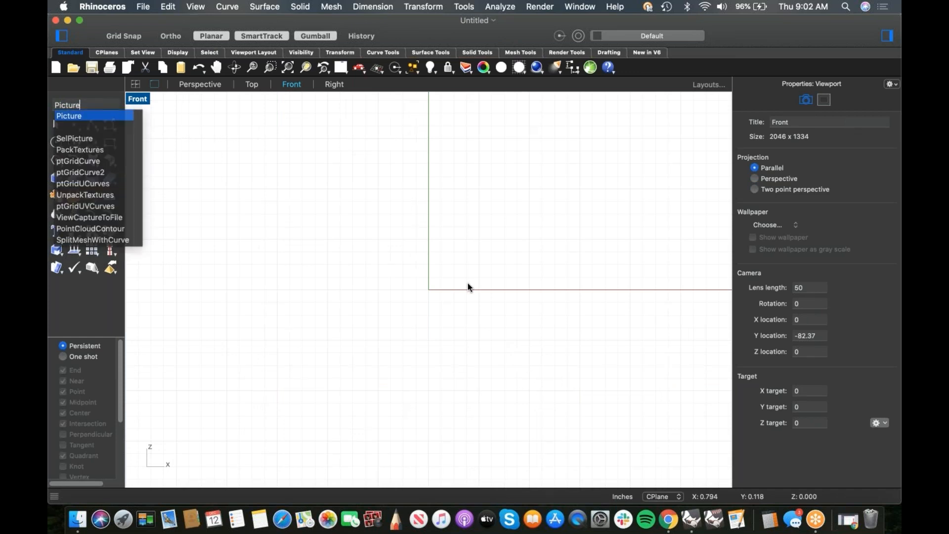
key(Return)
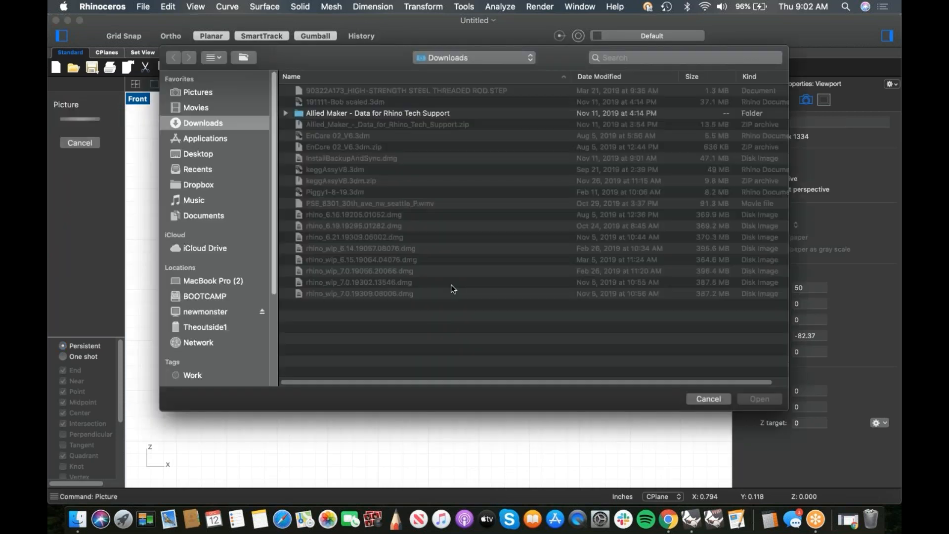
click(200, 153)
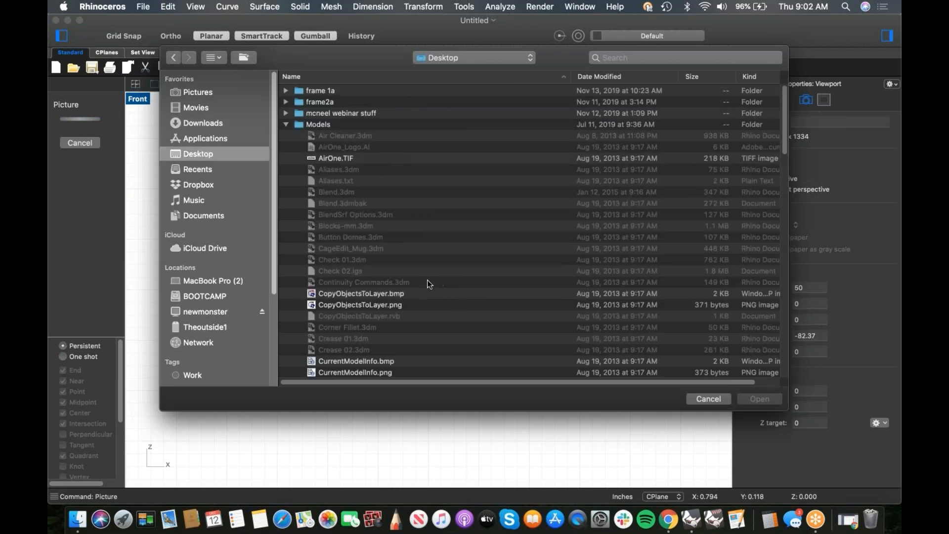
scroll(415, 286, down, 20)
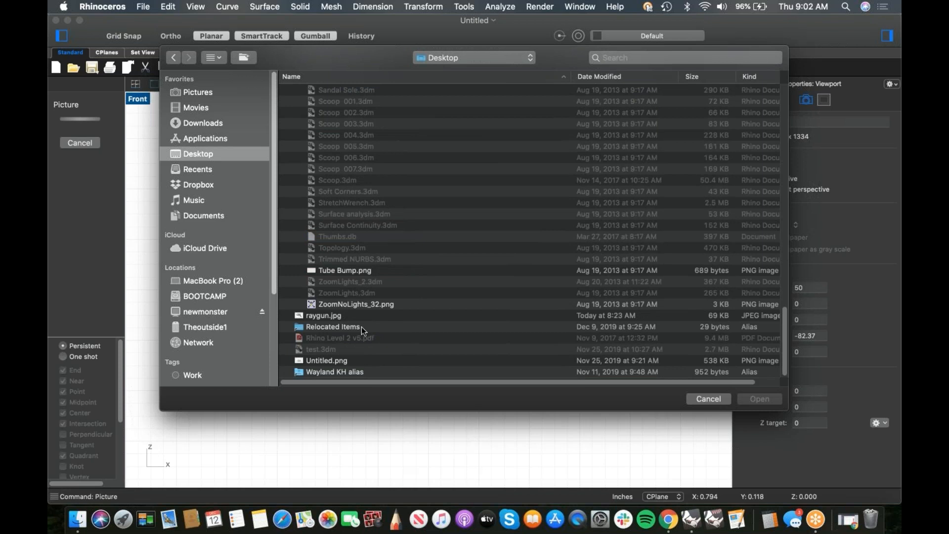
click(331, 317)
double_click(338, 318)
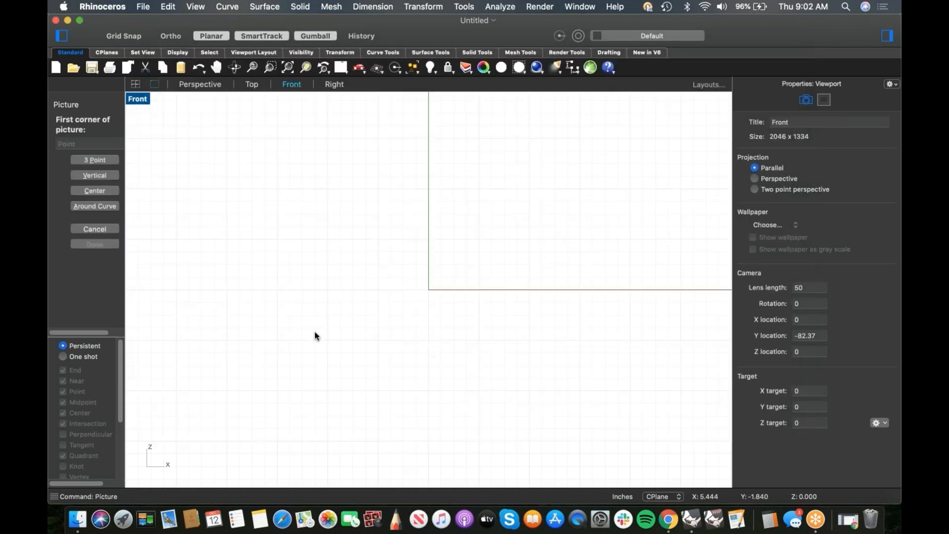
Place the picture across the origin by two corners, with the raygun about 5.35 inches long, and allow access to the Desktop folder
click(296, 337)
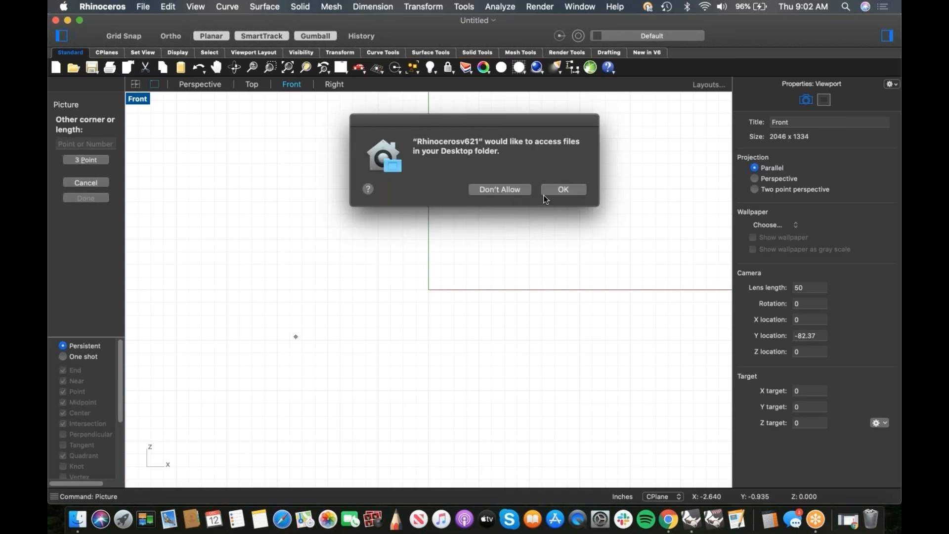
click(569, 191)
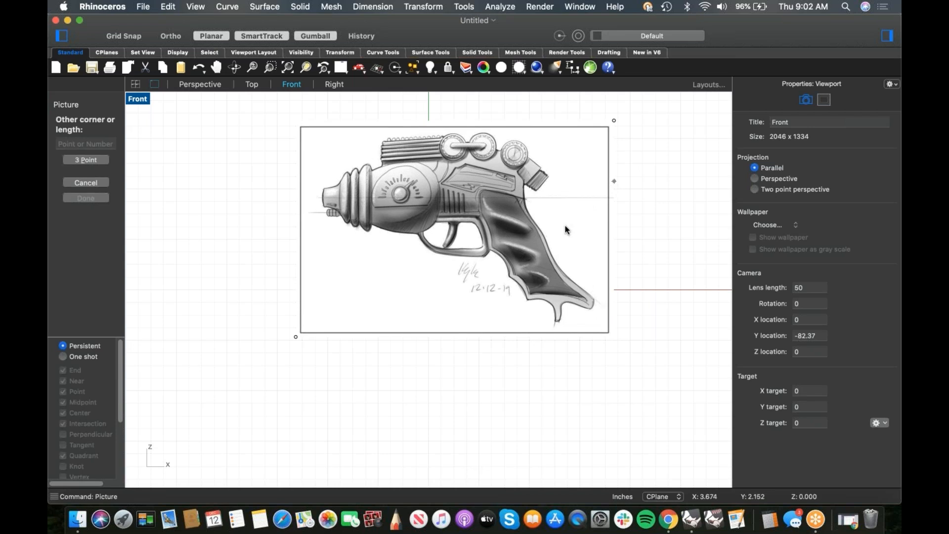
click(608, 265)
right_drag(636, 255, 571, 299)
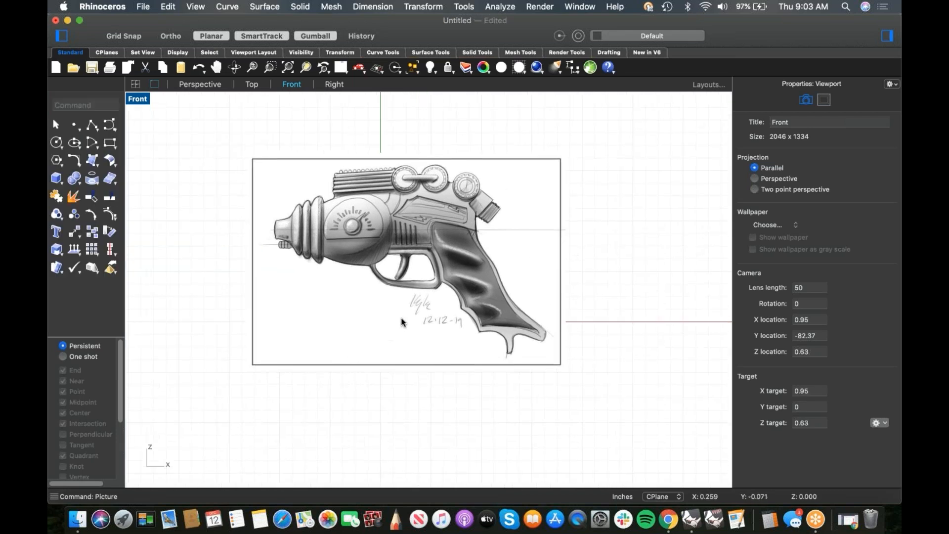
mouse_move(378, 342)
mouse_down()
mouse_move(390, 338)
mouse_move(388, 350)
mouse_move(378, 346)
mouse_up()
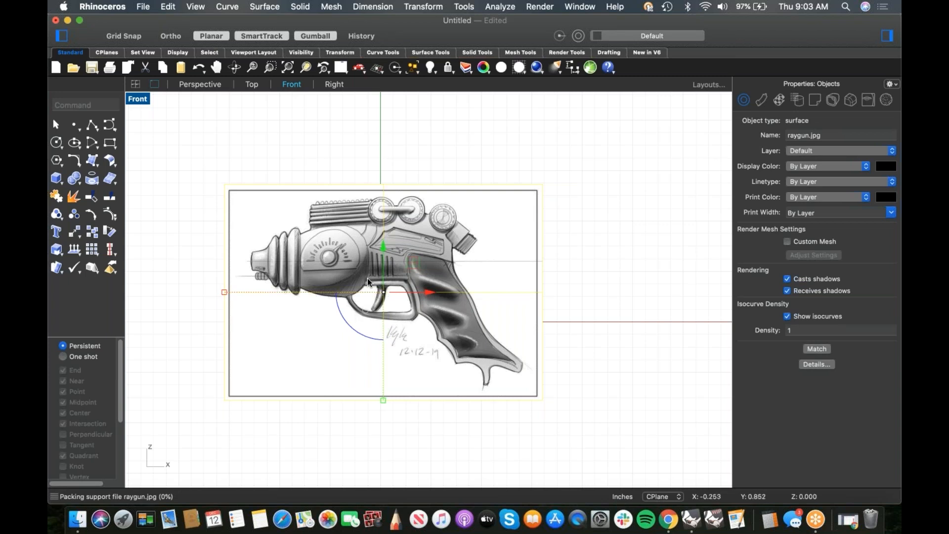
scroll(334, 287, up, 3)
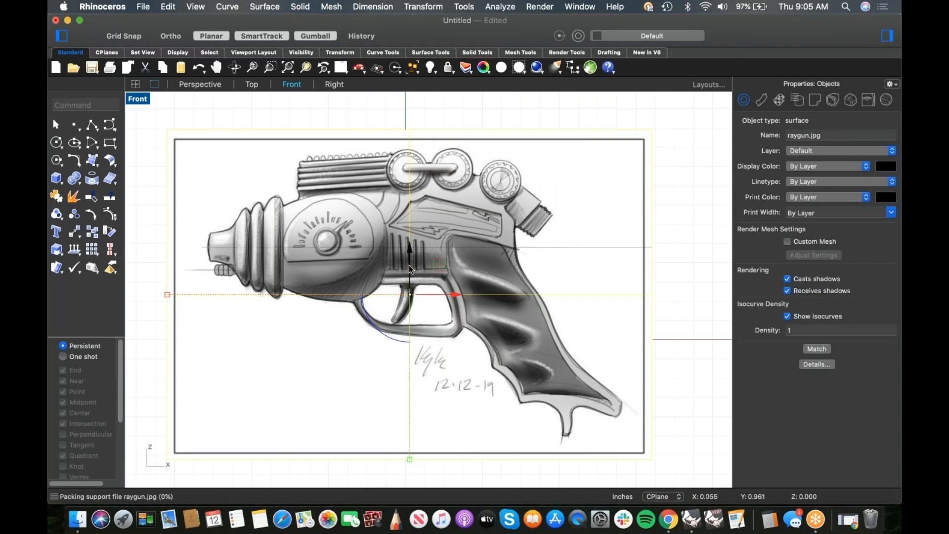
scroll(553, 292, down, 3)
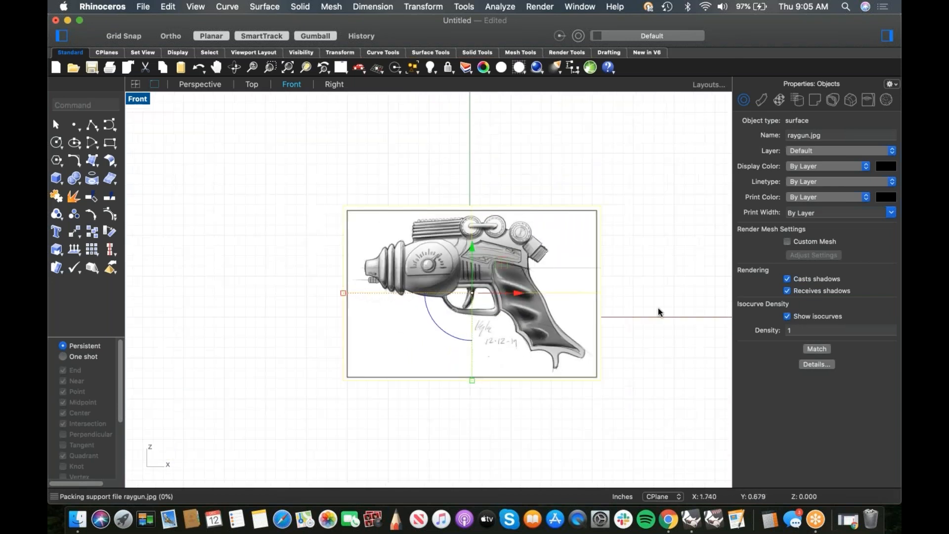
click(615, 287)
Dimension the raygun's overall horizontal length from the muzzle tip to the heel of the grip, placing the dimension above the picture
right_drag(641, 272, 590, 259)
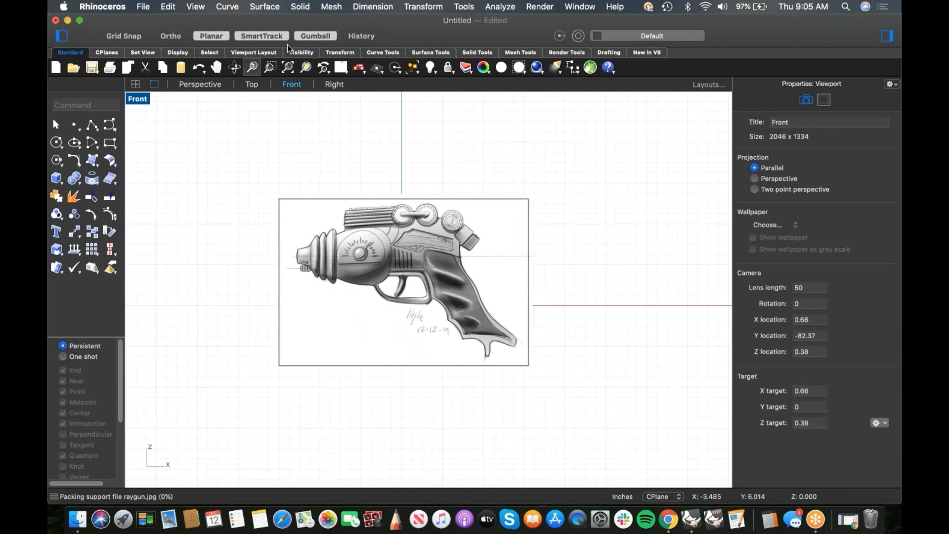
click(373, 6)
click(380, 21)
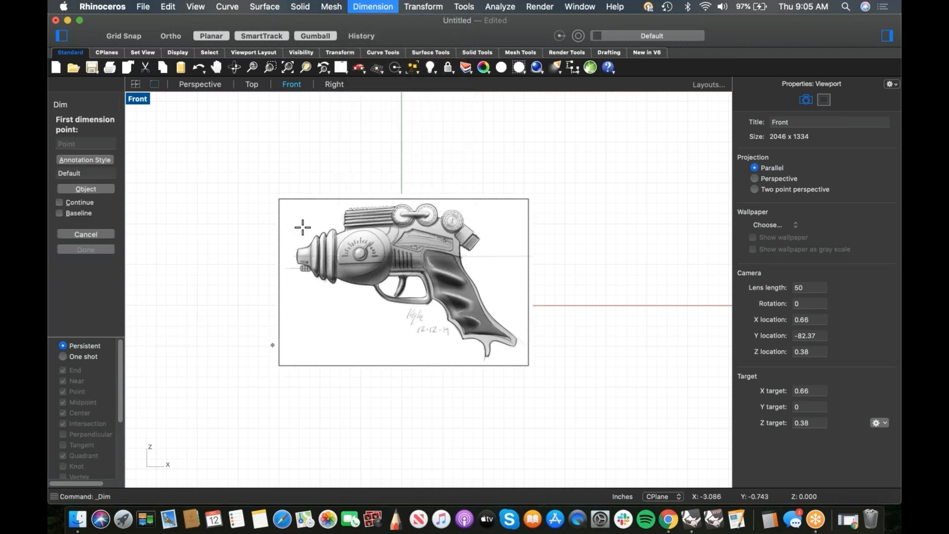
click(298, 250)
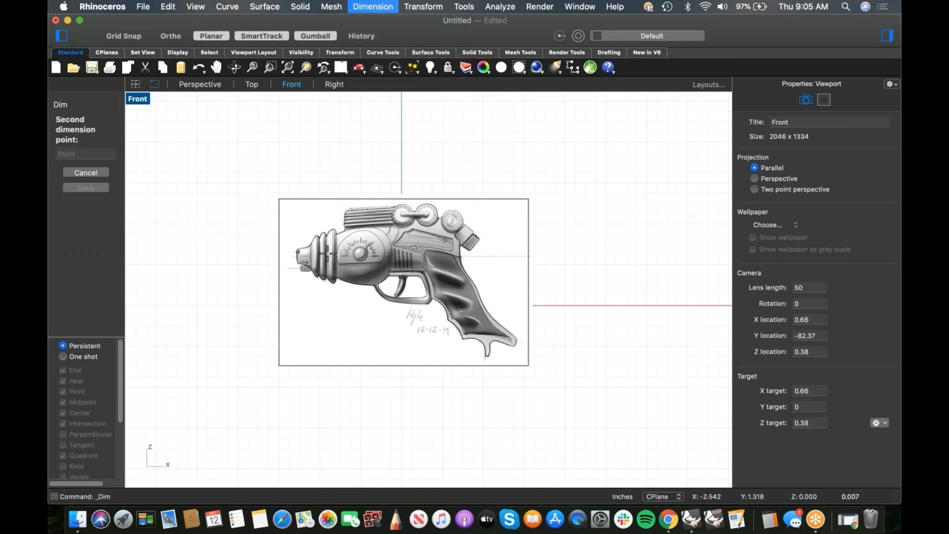
click(517, 341)
click(468, 159)
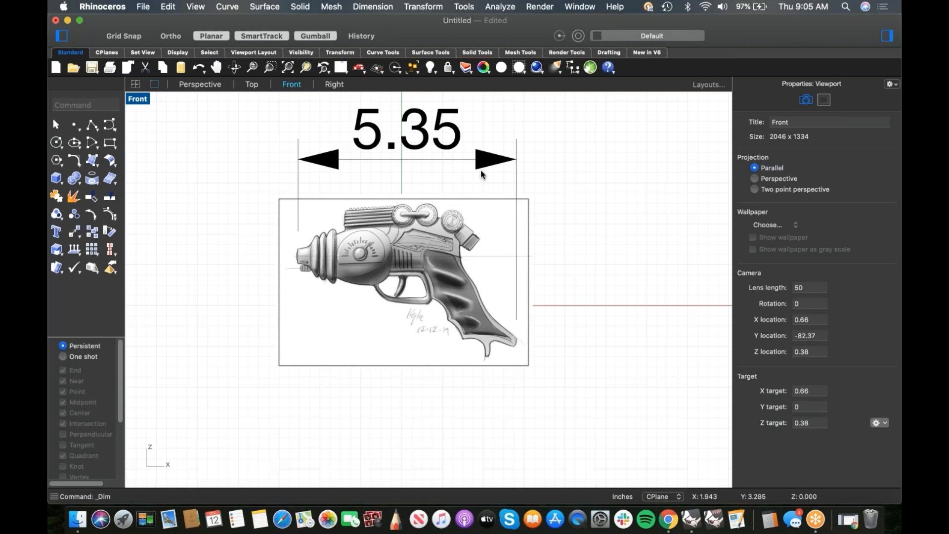
click(436, 158)
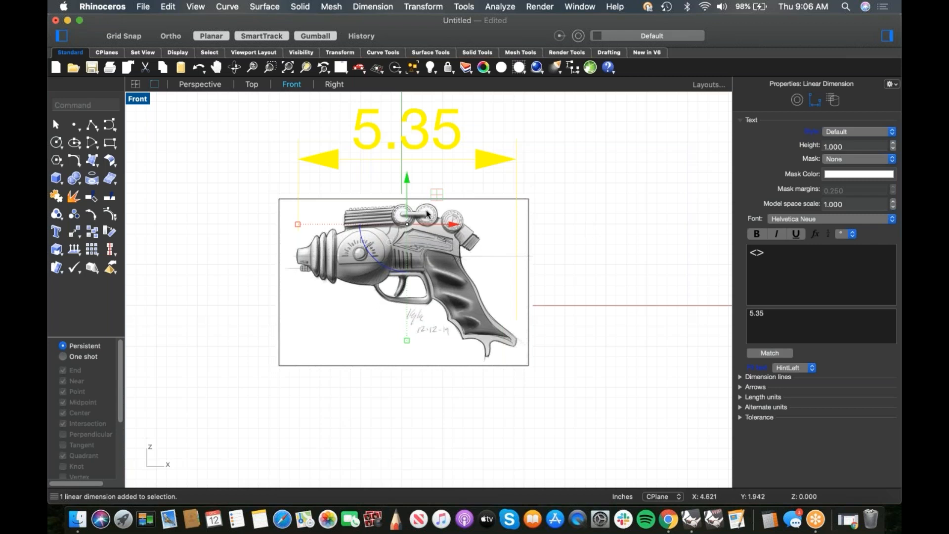
key(Escape)
Draw a guide polyline running 6 inches horizontally from the muzzle tip and about 2.2 inches straight up at its far end
click(92, 125)
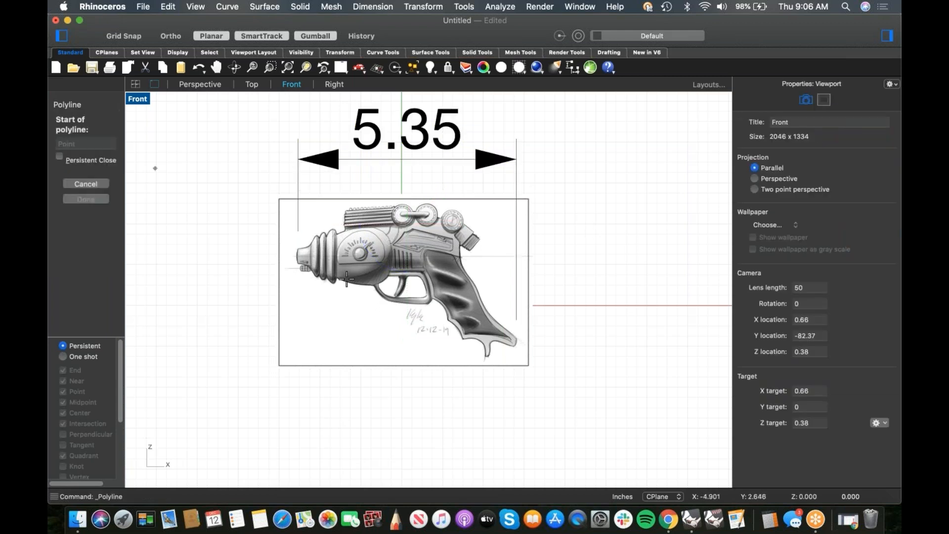
click(296, 252)
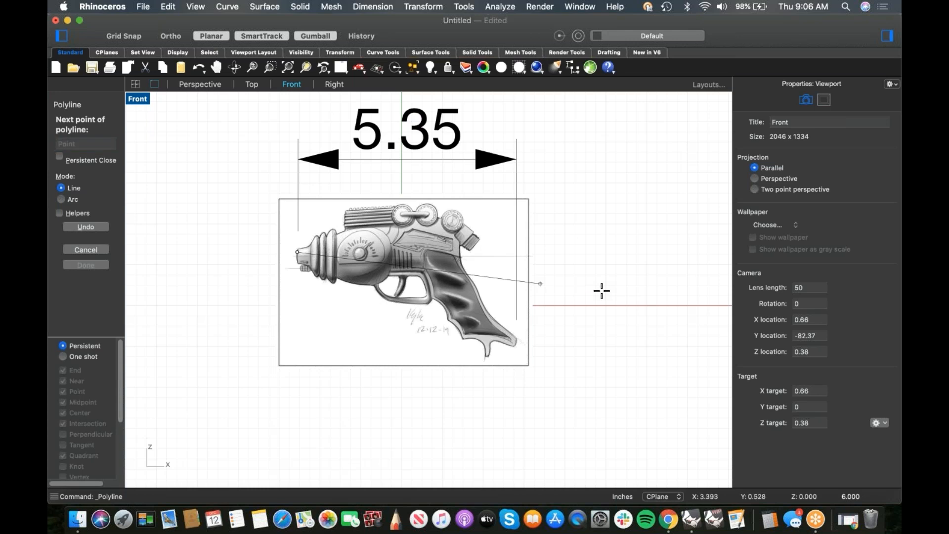
key(shift)
click(542, 251)
click(543, 164)
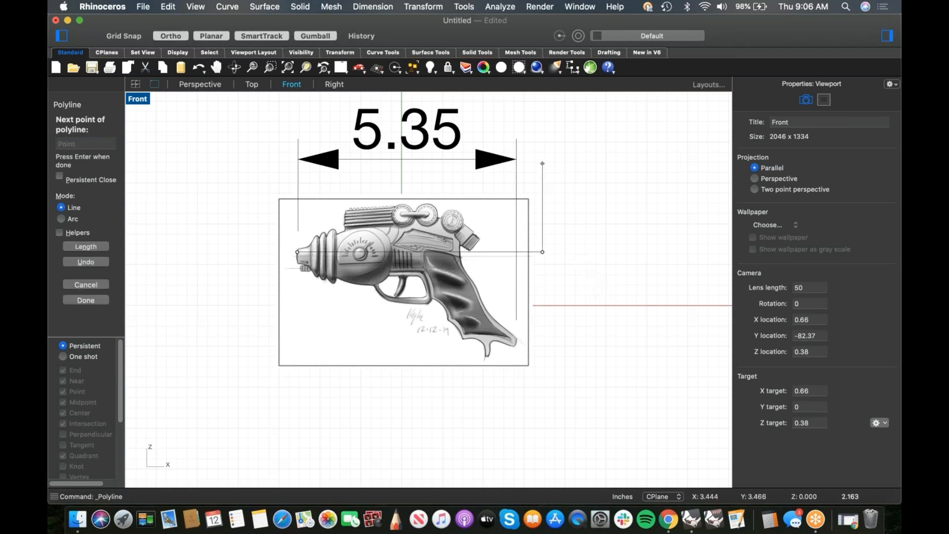
key(Return)
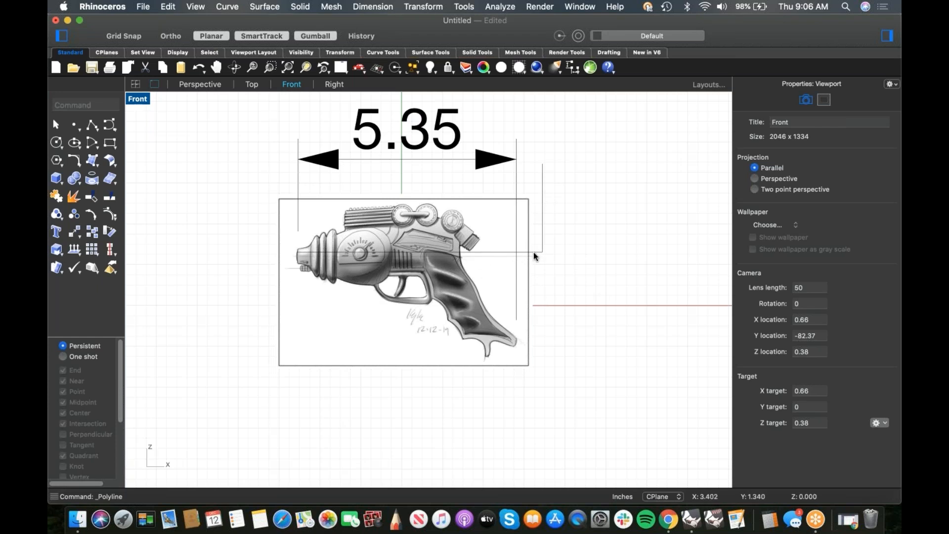
click(358, 268)
text(scale)
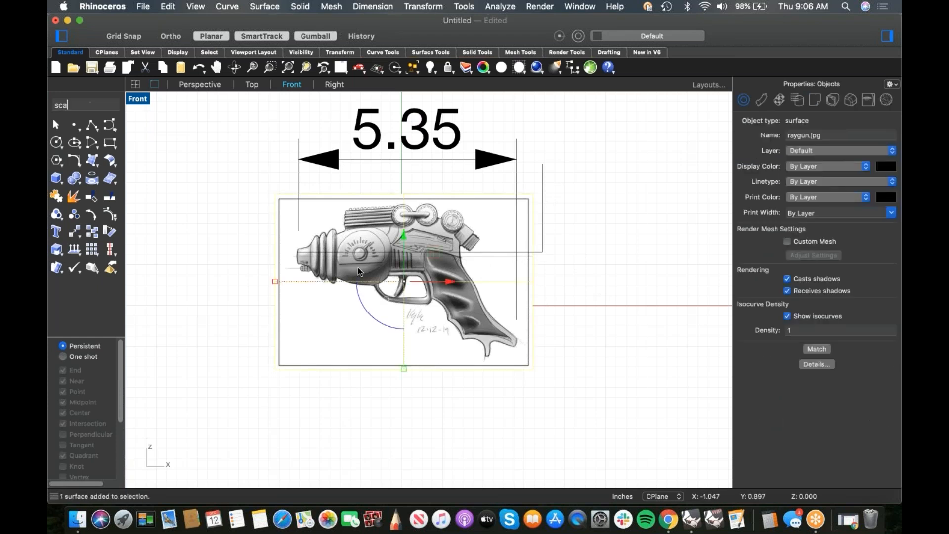
key(Return)
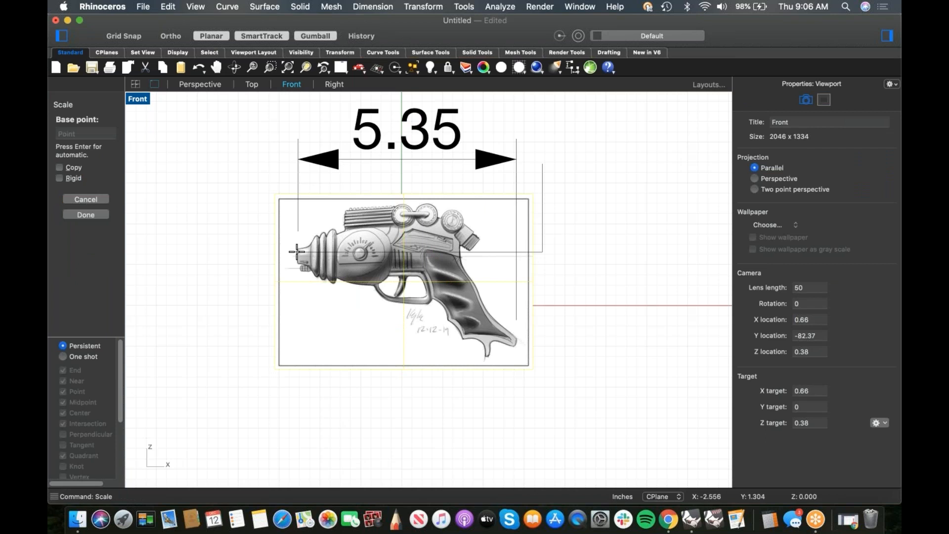
super+click(296, 251)
key(shift)
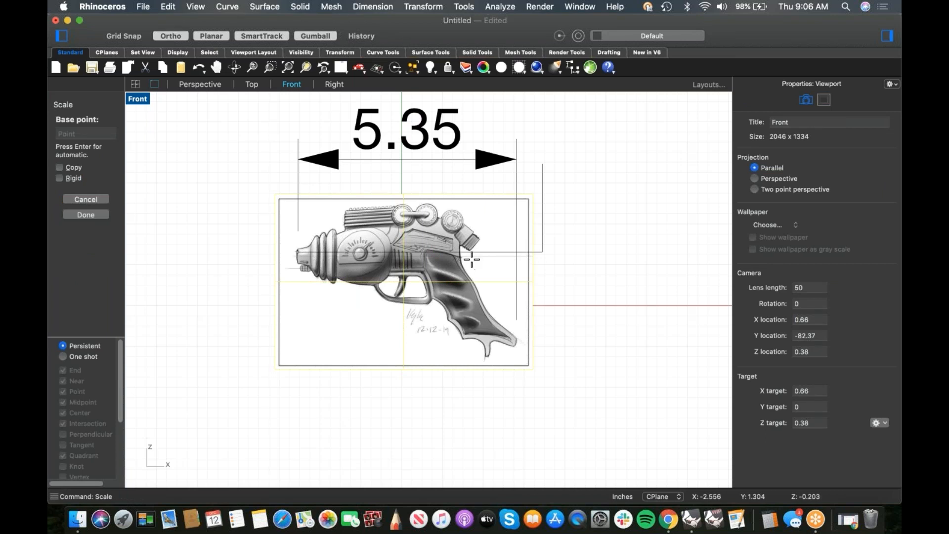
shift+click(469, 257)
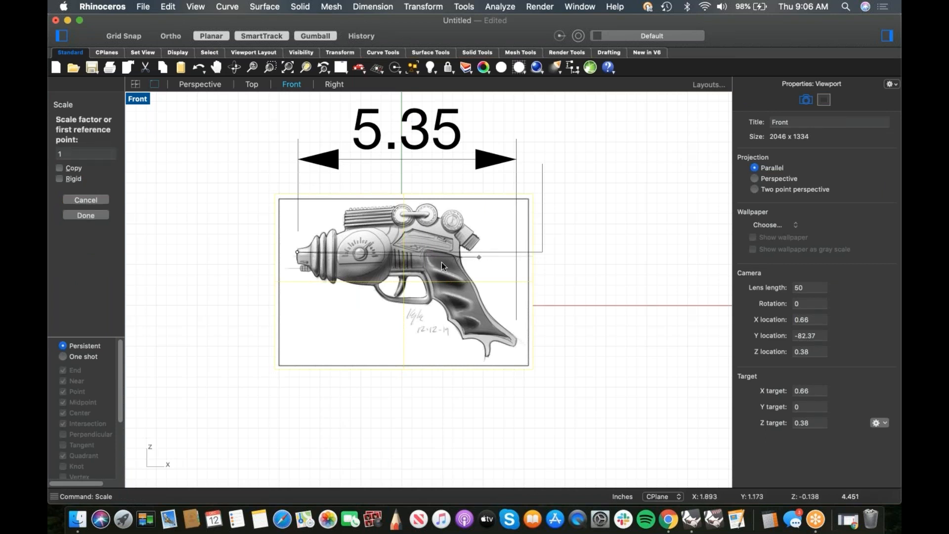
key(Escape)
key(Escape)
Scale the raygun picture from the muzzle tip, enlarging a horizontal reference length of about 4.44 inches to about 5.94 inches
click(509, 310)
text(scale)
key(Return)
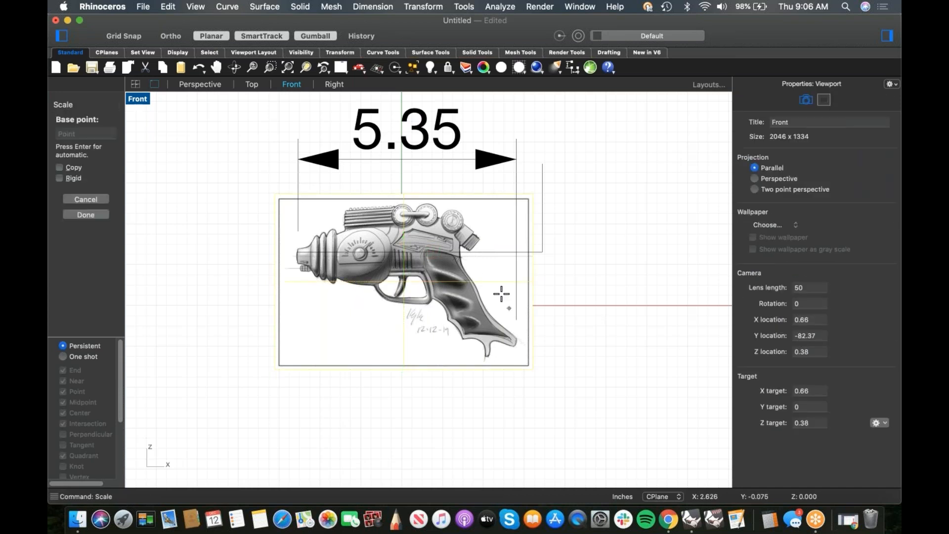
click(299, 255)
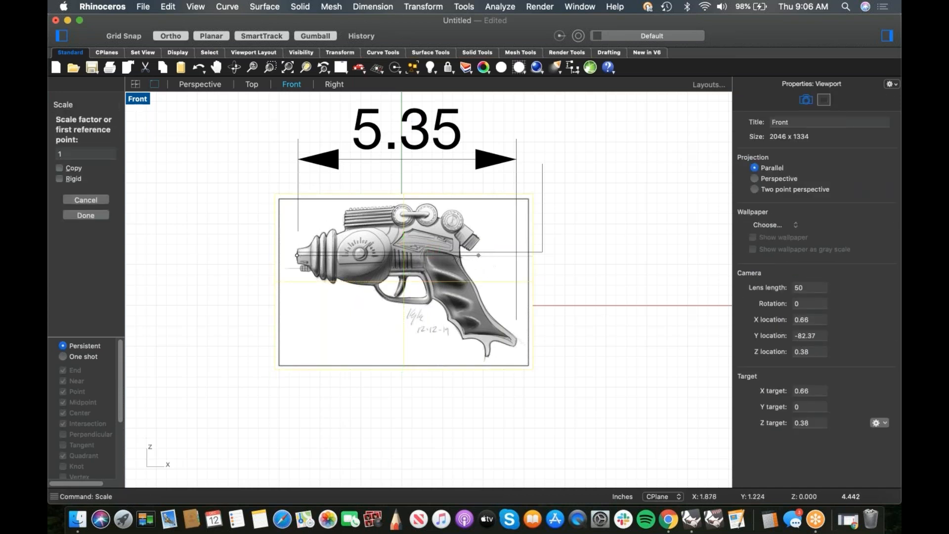
shift+click(478, 255)
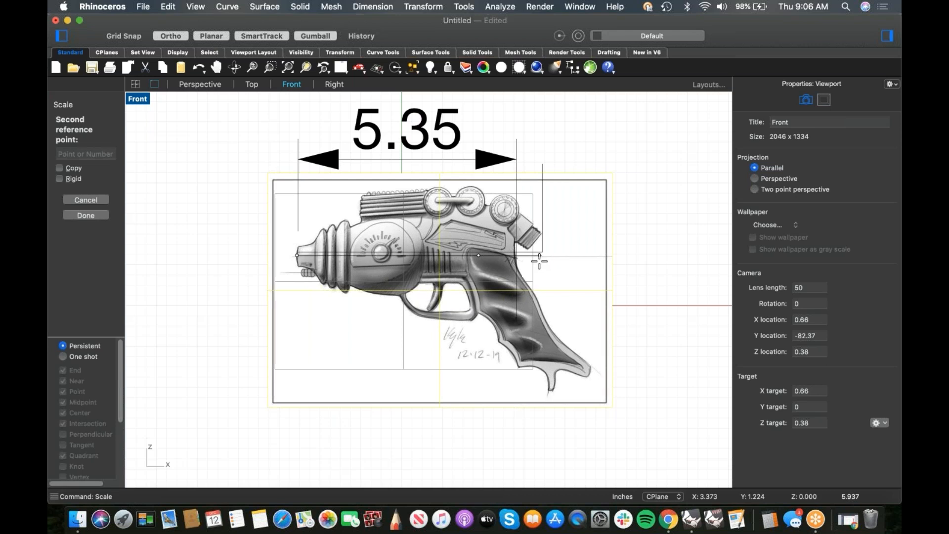
click(539, 261)
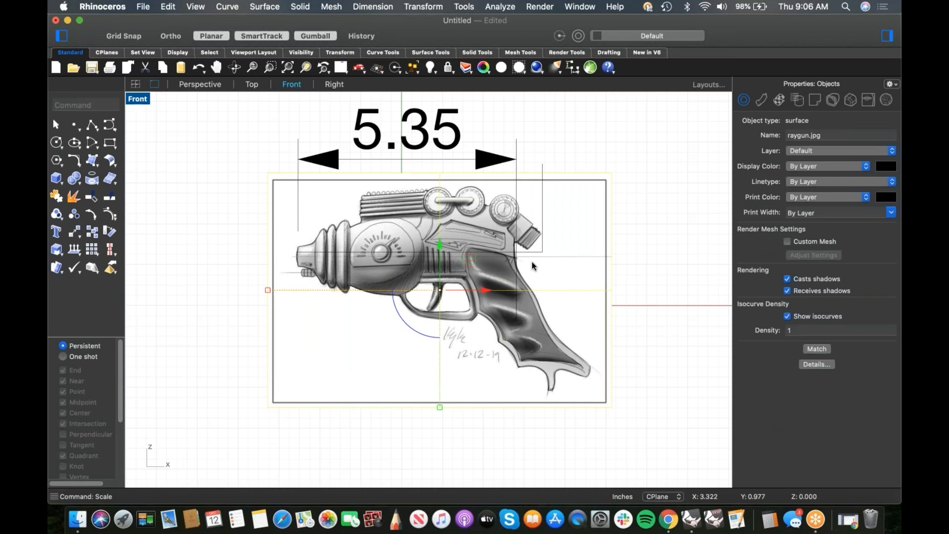
Delete the linear dimension above the raygun and the guide polyline
drag(578, 134, 441, 166)
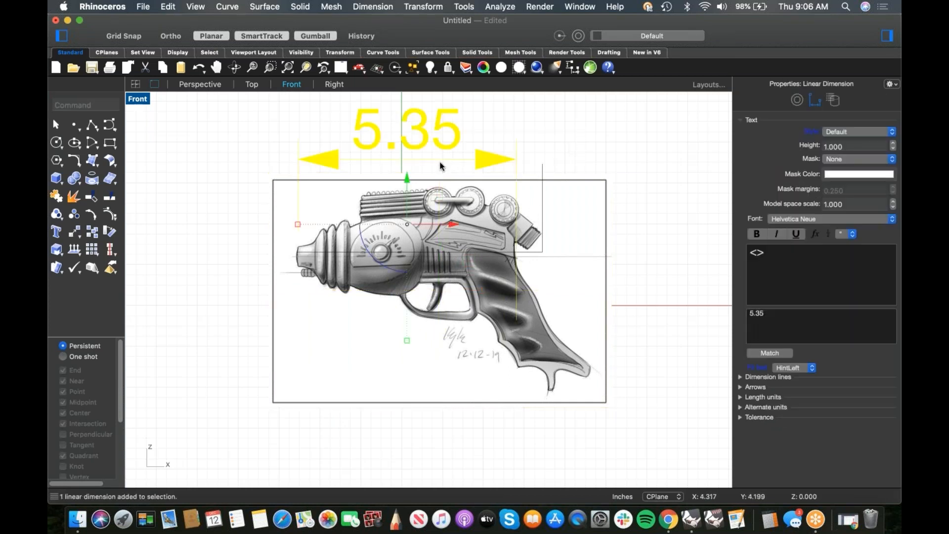
key(Delete)
click(542, 169)
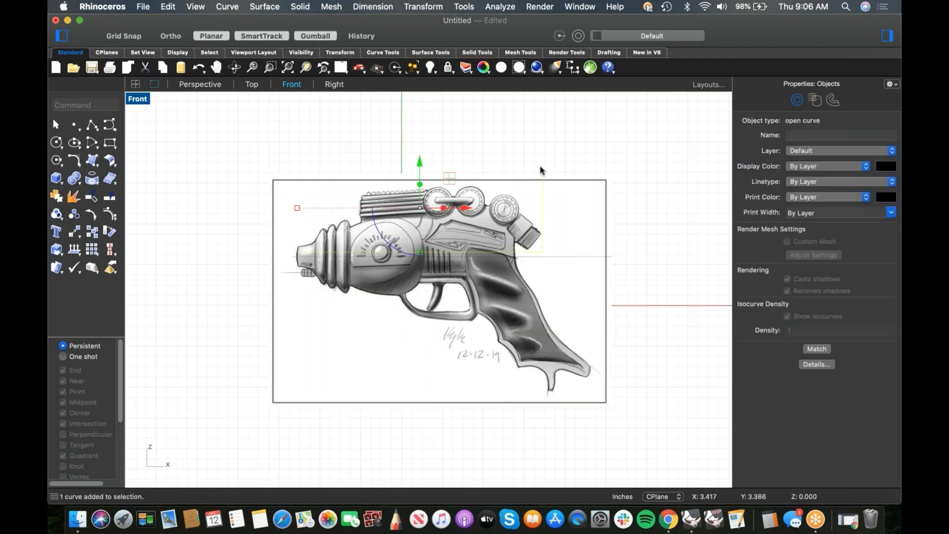
key(Delete)
right_drag(660, 273, 607, 258)
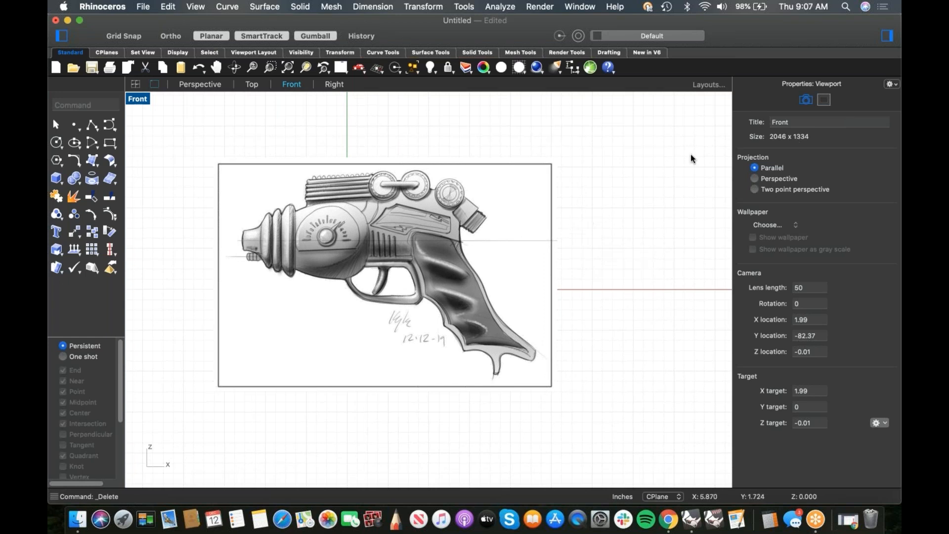
Switch the sidebar to the layer list and back to the viewport properties
click(891, 84)
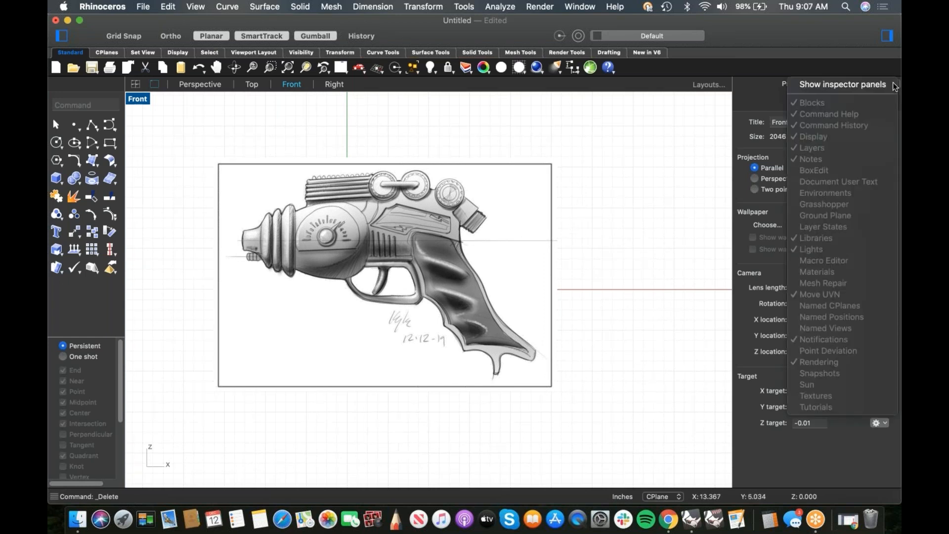
click(864, 88)
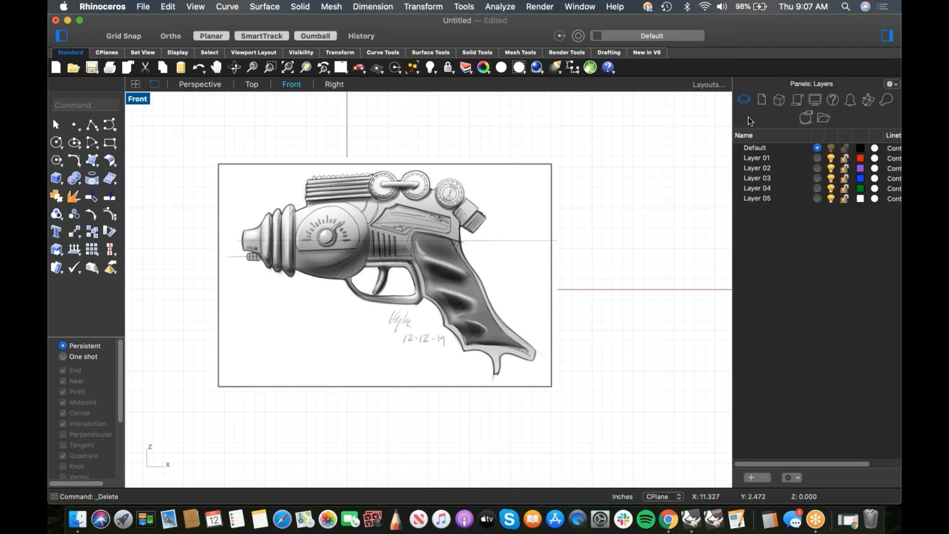
click(892, 84)
click(882, 88)
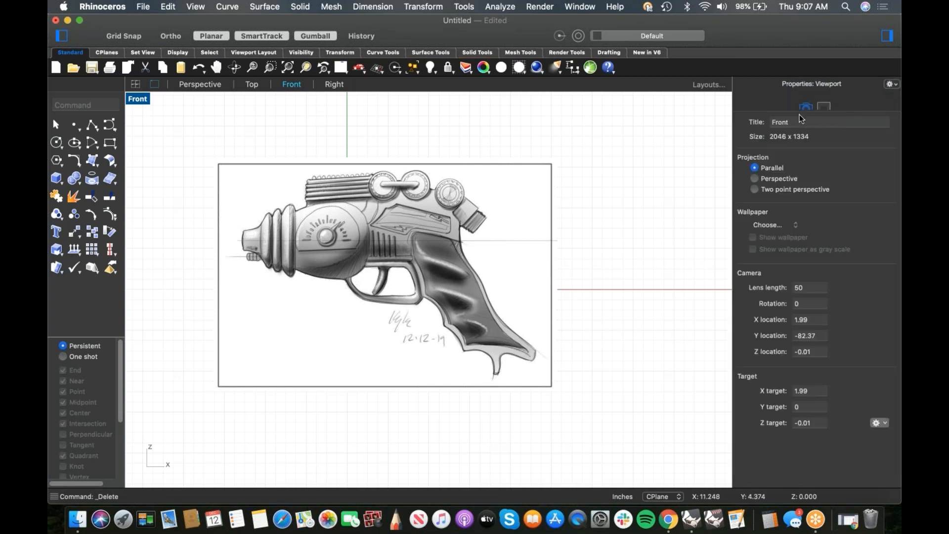
Select the raygun picture and show the layer list in the sidebar
click(498, 248)
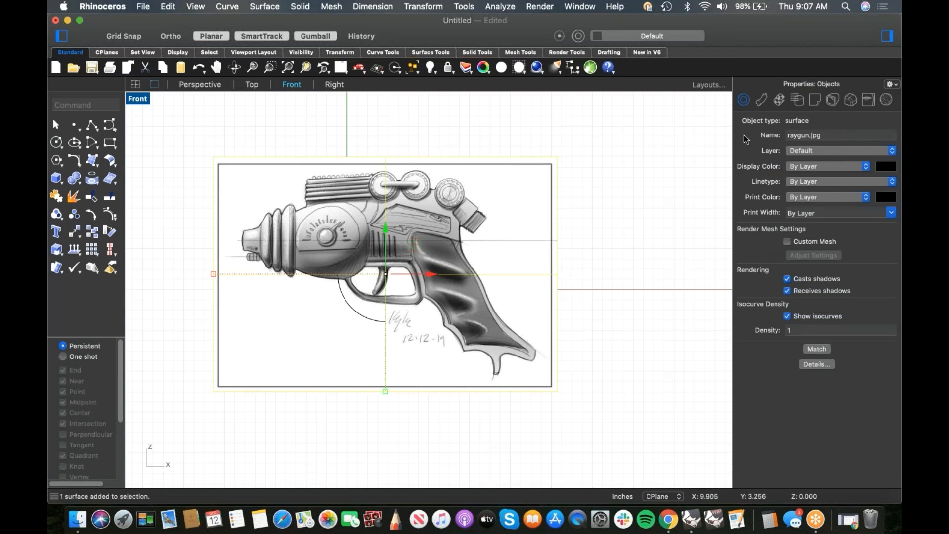
click(890, 84)
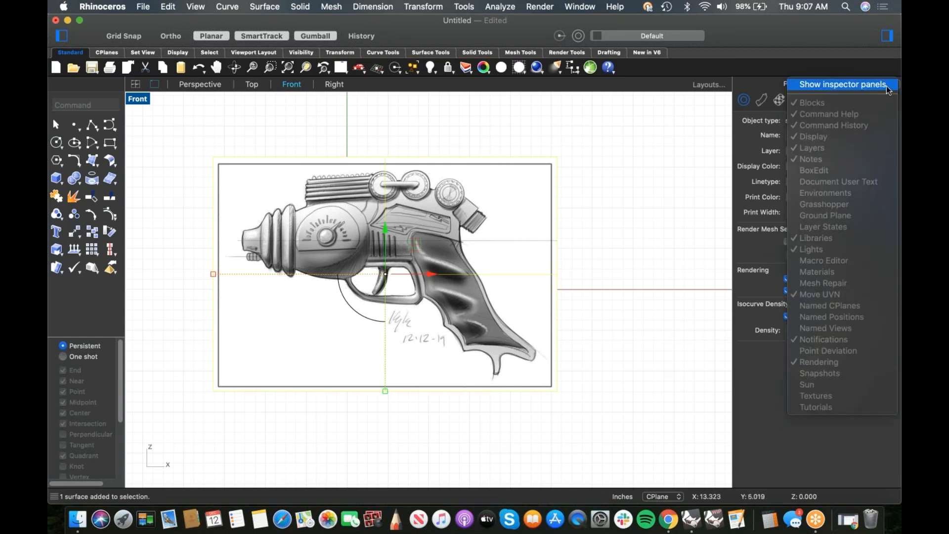
click(802, 146)
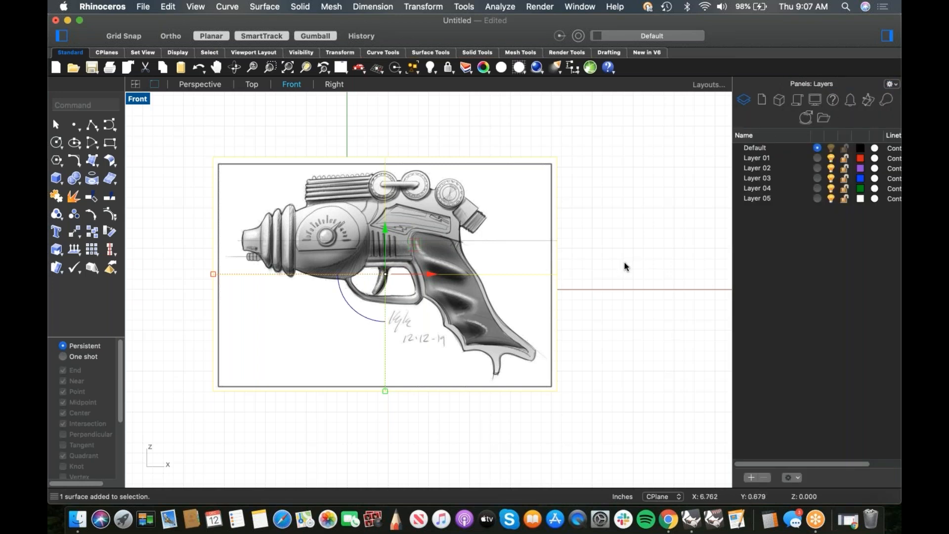
right_click(807, 119)
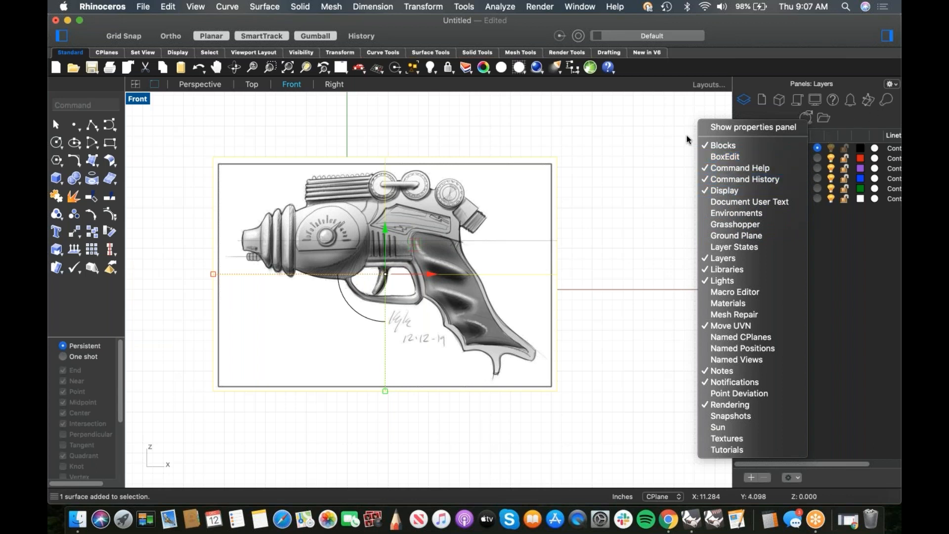
click(658, 162)
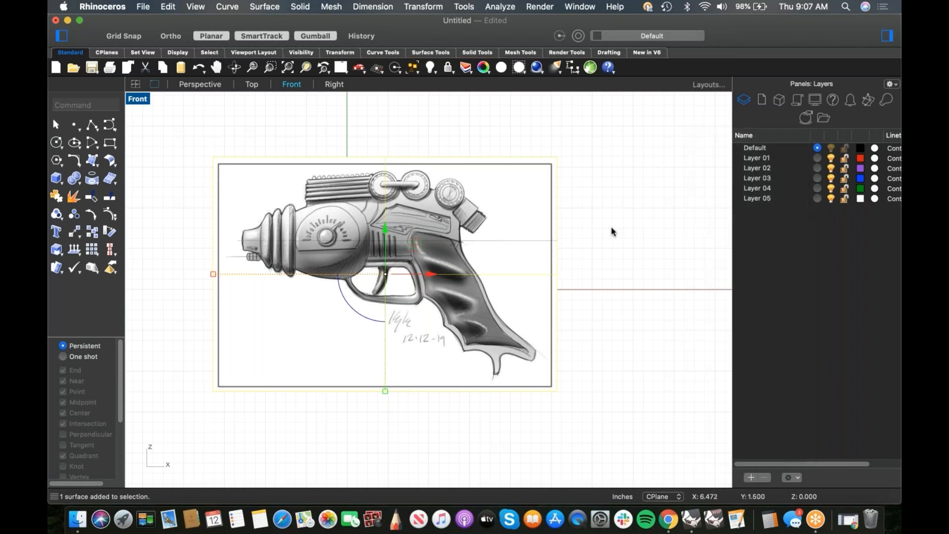
Rename Layer 01 as image
click(765, 158)
double_click(764, 158)
text(image)
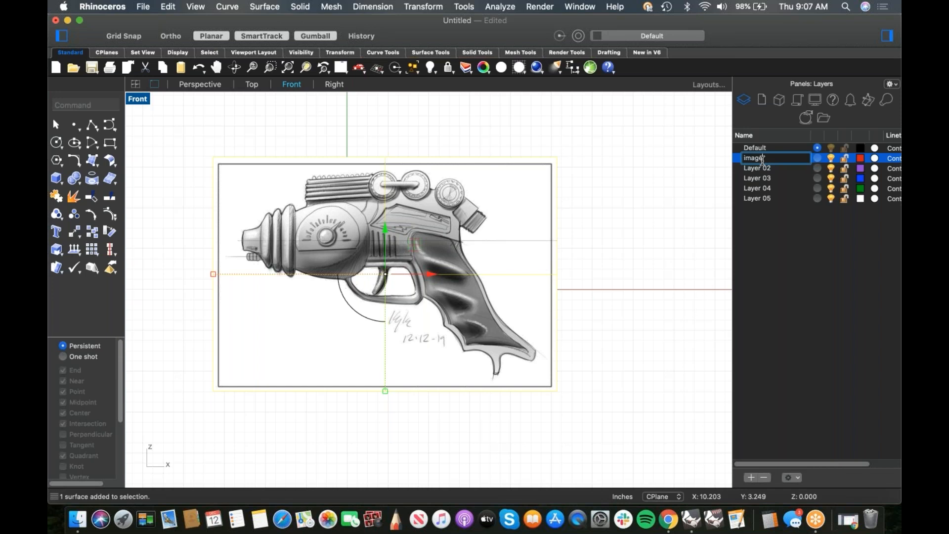
key(Return)
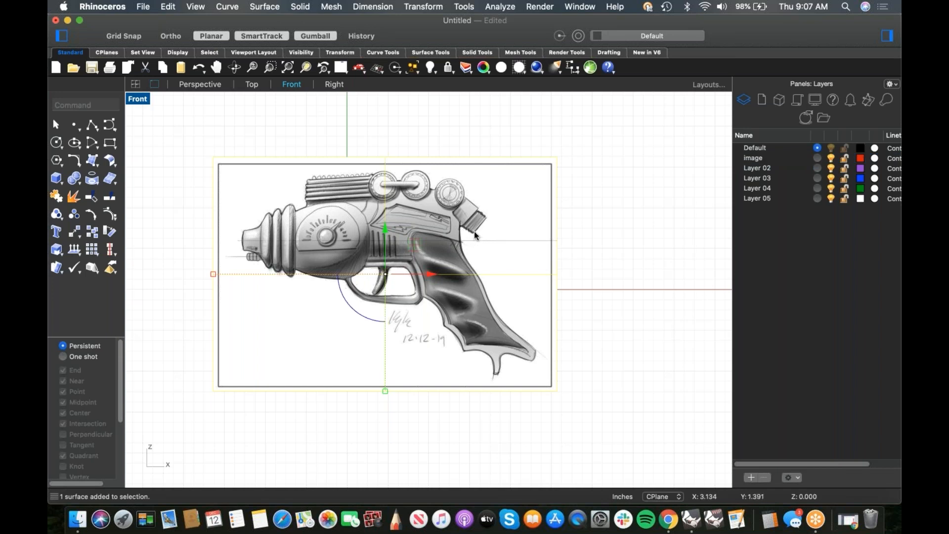
Move the selected raygun picture to the image layer, and switch that layer off and on to check the assignment
right_click(755, 158)
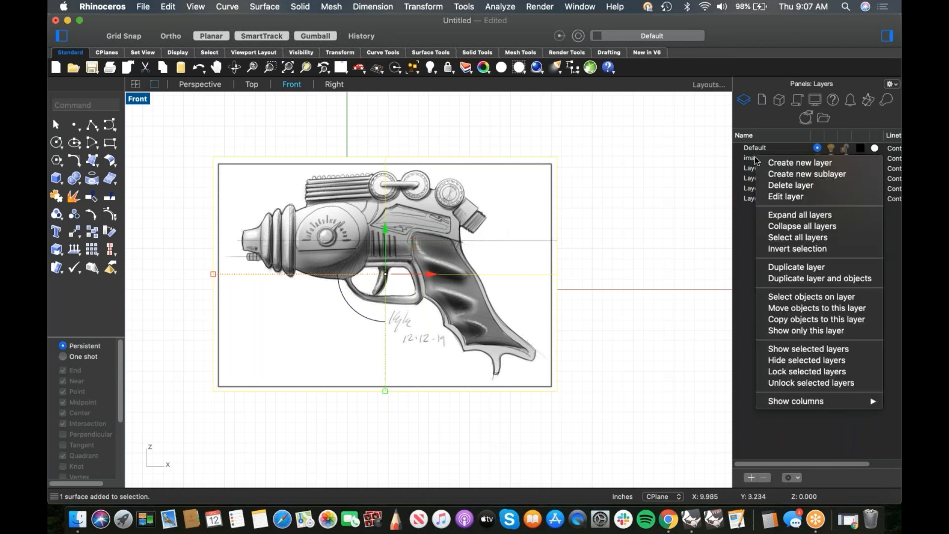
click(789, 307)
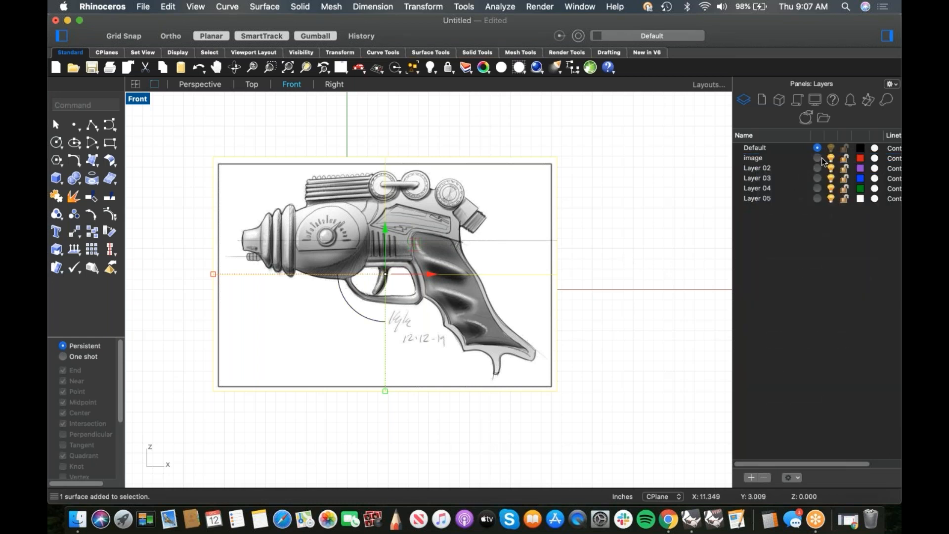
click(829, 158)
click(829, 159)
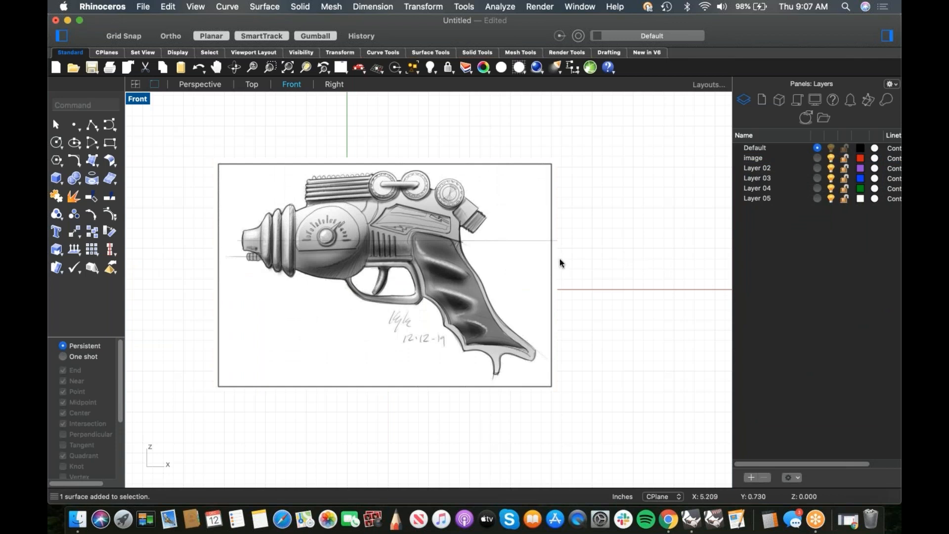
click(92, 127)
click(428, 267)
key(Escape)
drag(378, 131, 535, 332)
key(Delete)
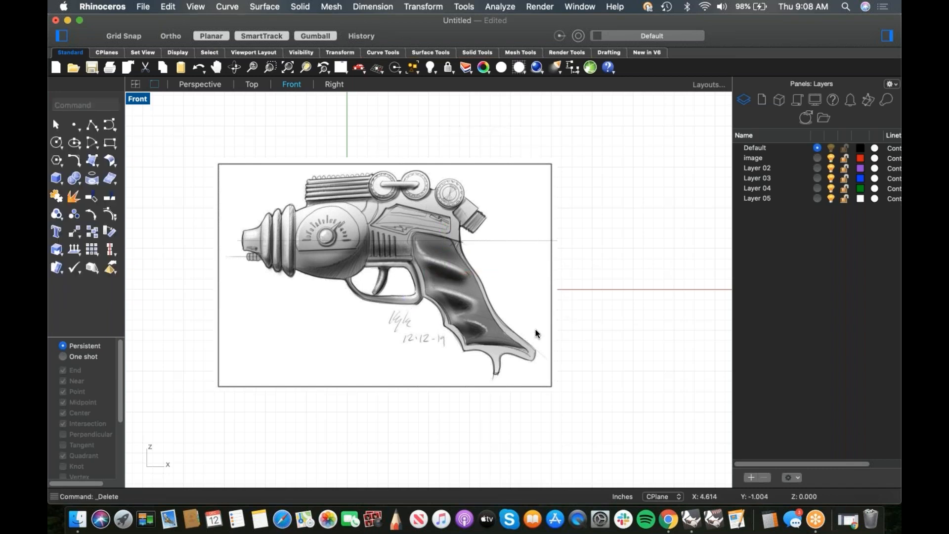
Set the object transparency of the raygun picture's material to about 65%
click(438, 310)
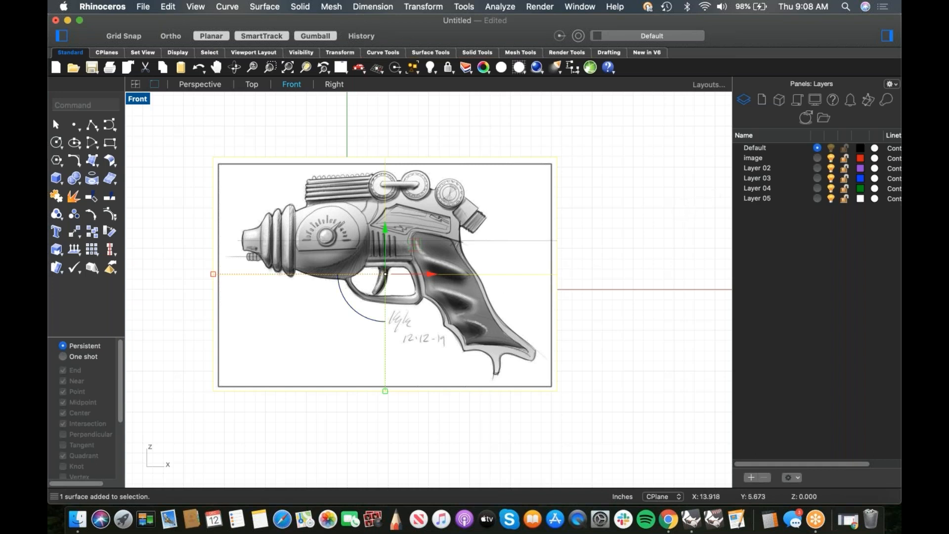
click(890, 85)
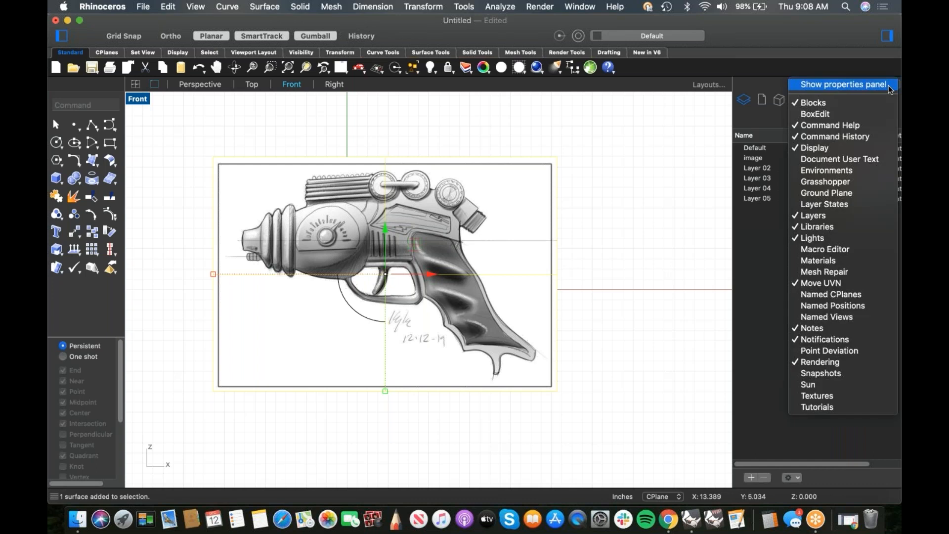
click(888, 87)
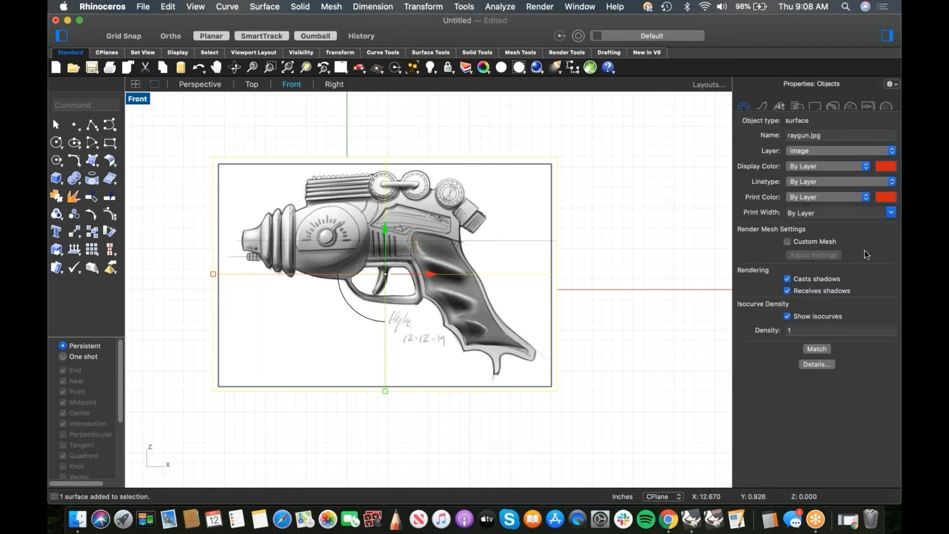
click(761, 106)
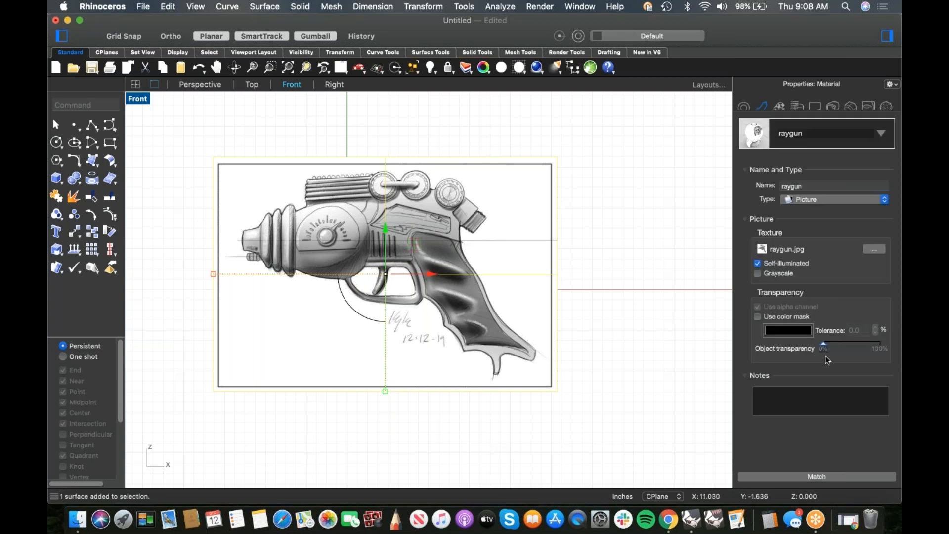
drag(823, 346, 859, 348)
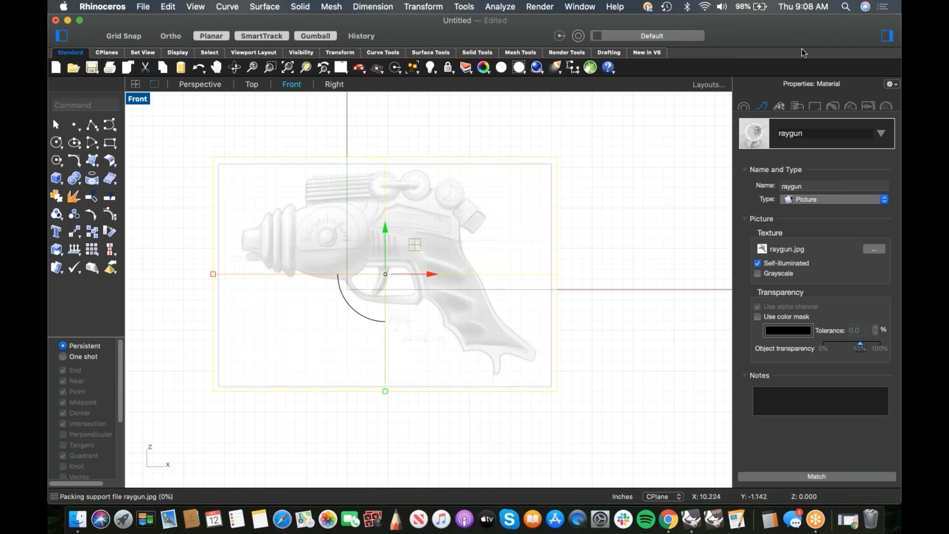
Bring the layer list back in the sidebar and deselect the raygun picture
click(892, 84)
click(874, 86)
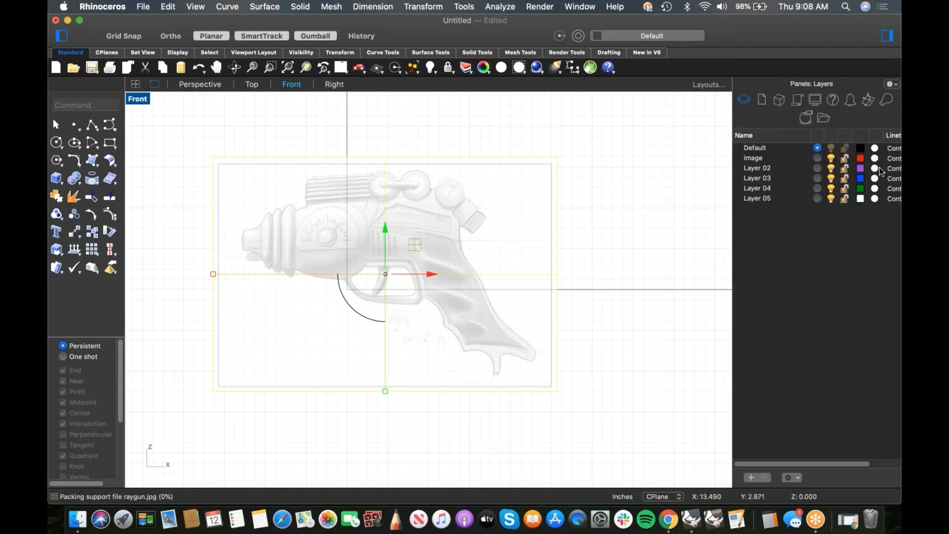
click(598, 237)
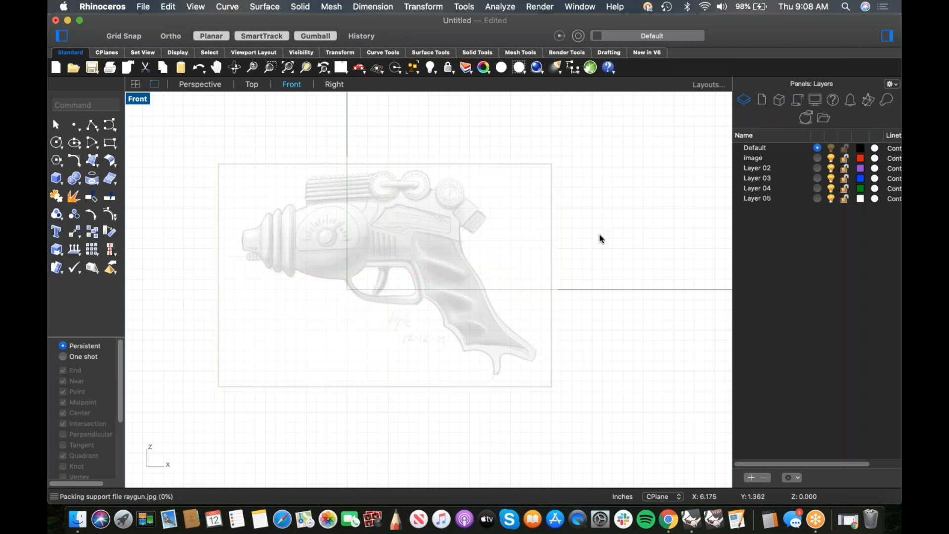
Switch to the Perspective view and orbit to see the raygun picture at an angle
key(super+F4)
right_drag(601, 235, 450, 266)
scroll(417, 265, up, 10)
scroll(450, 270, down, 5)
Try moving the raygun picture backwards along the Y axis, and undo the move
click(450, 269)
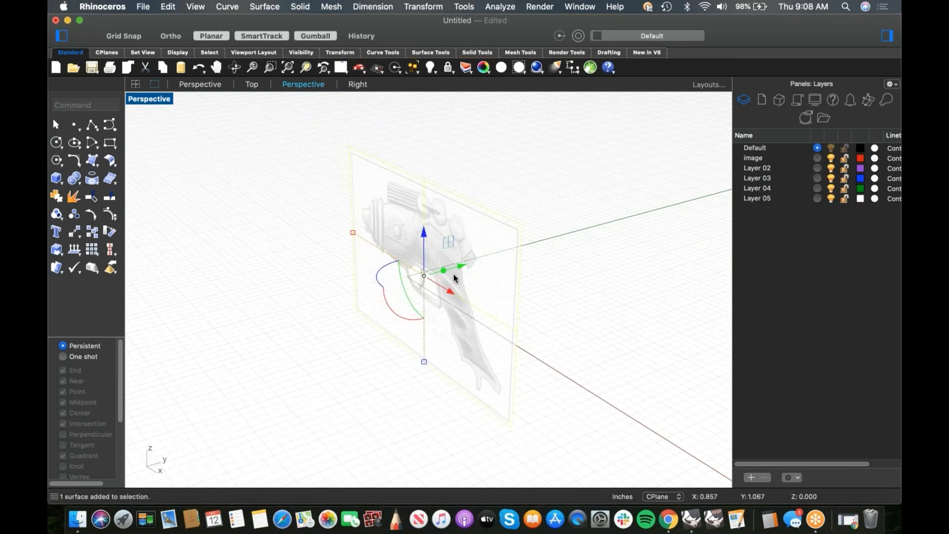
drag(459, 271, 615, 224)
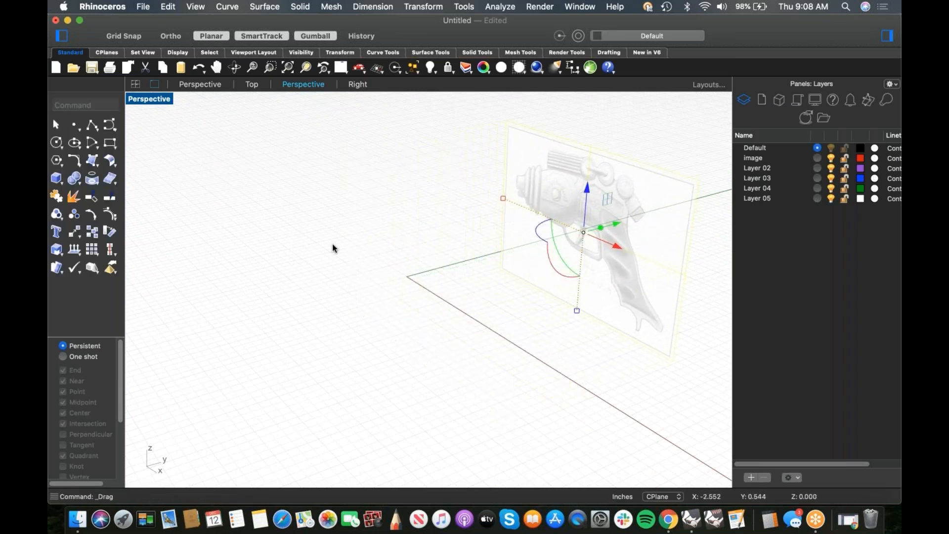
key(super+z)
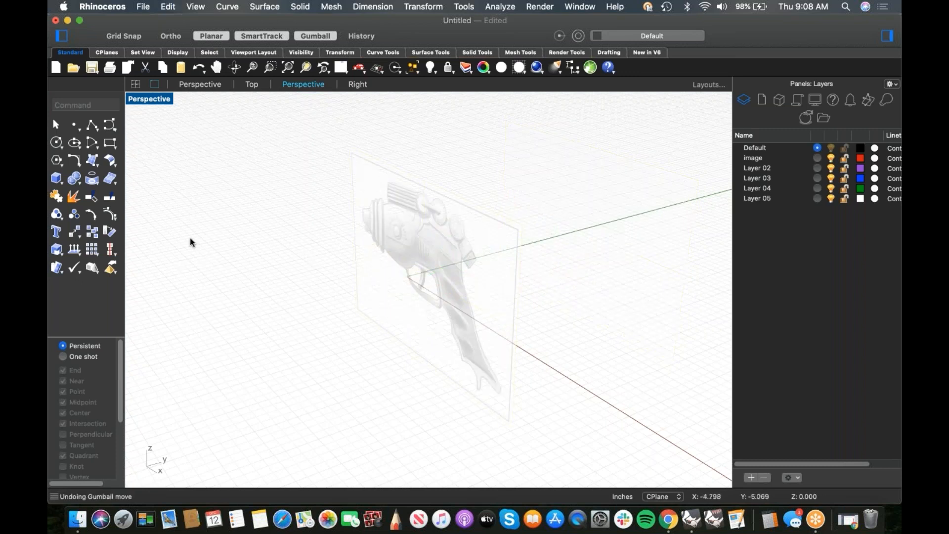
Create a sphere by centre and radius, centred on the origin and large enough to cut through the raygun picture
click(93, 180)
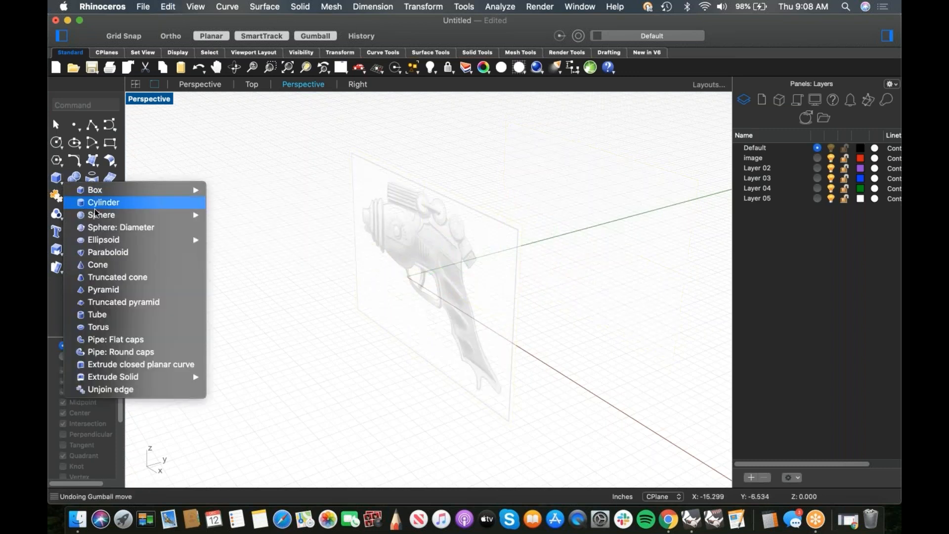
mouse_move(98, 215)
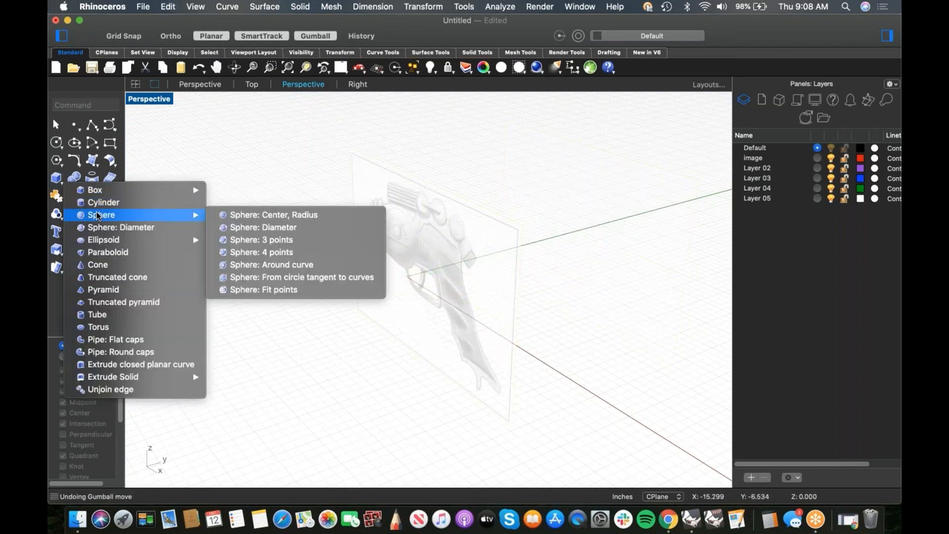
click(330, 215)
text(0)
key(Return)
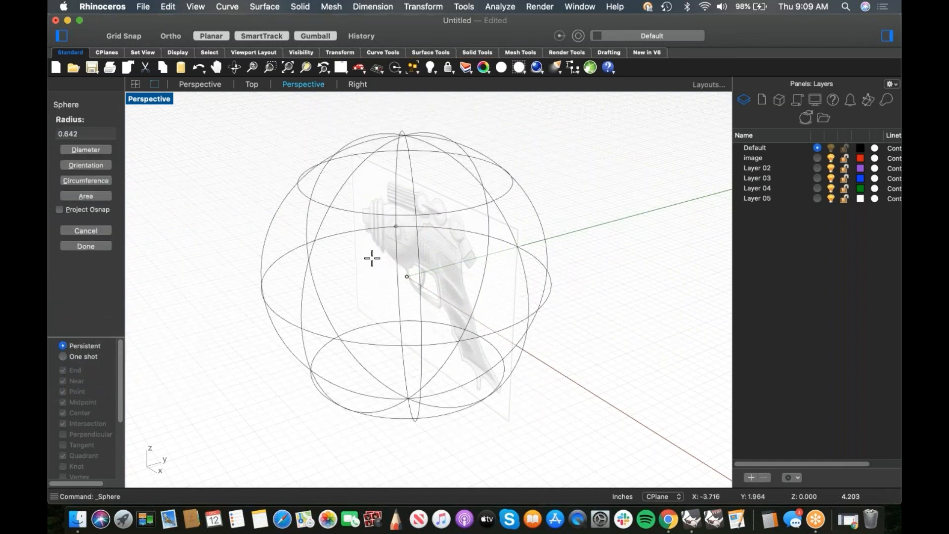
click(390, 249)
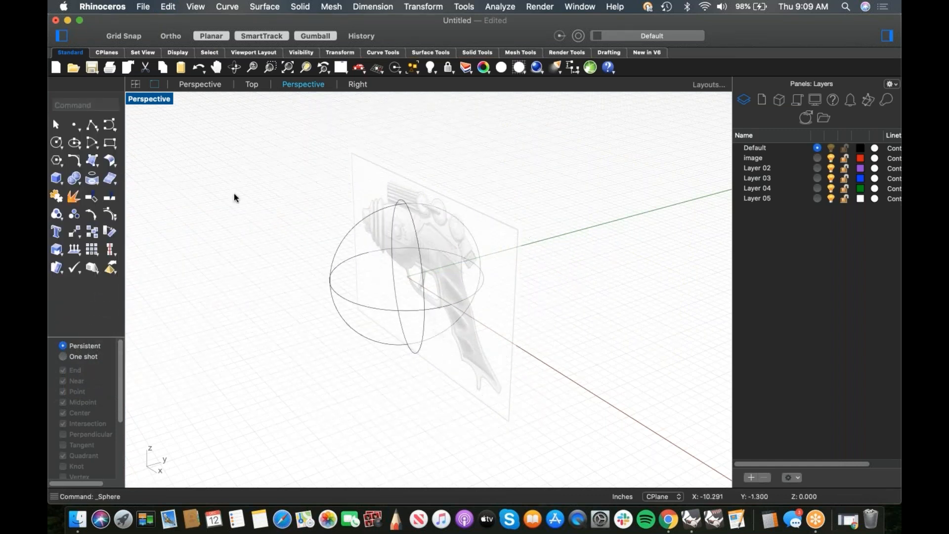
Set the Perspective viewport to Shaded display and move the raygun picture back along the Y axis, clear behind the sphere
click(148, 101)
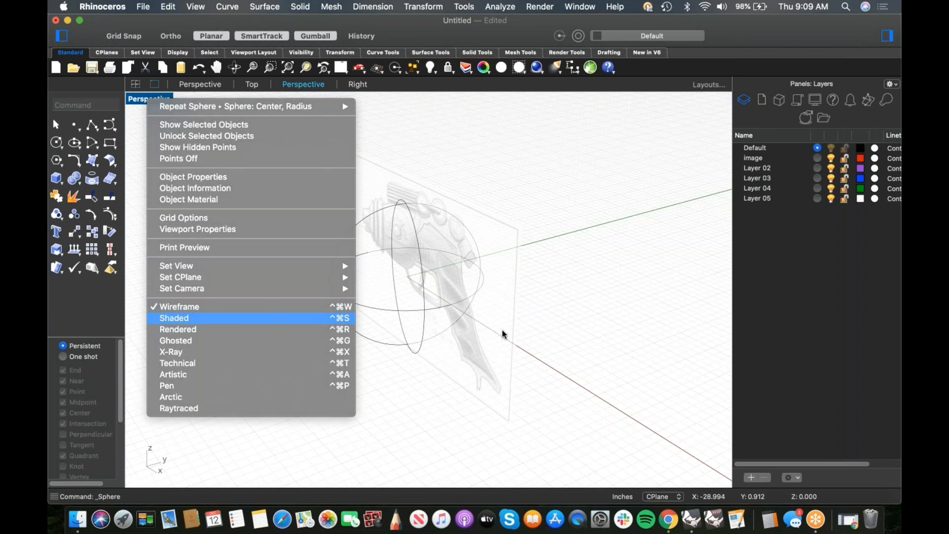
click(193, 317)
mouse_move(510, 328)
right_down()
mouse_move(426, 321)
mouse_move(540, 328)
mouse_move(576, 319)
mouse_move(360, 295)
mouse_move(481, 370)
right_up()
click(485, 345)
drag(453, 271, 556, 249)
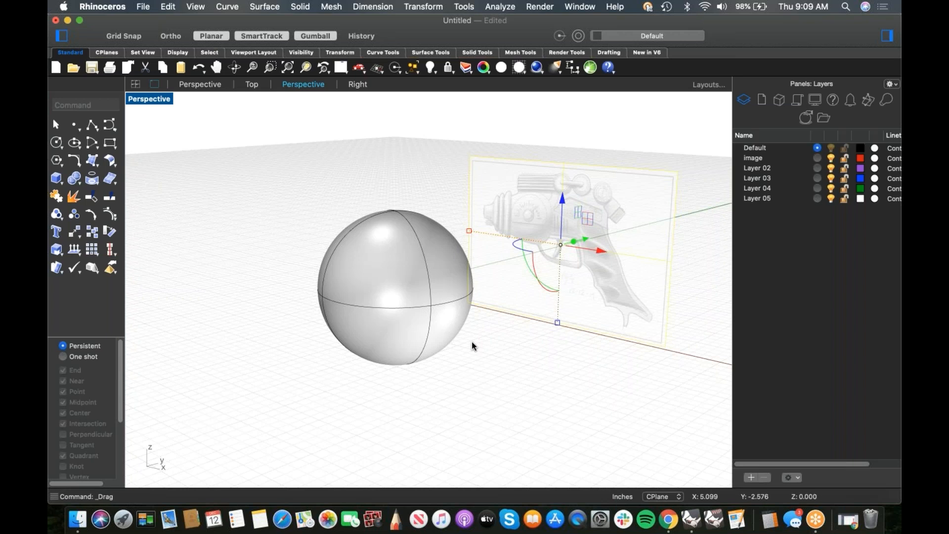
Deselect the raygun picture and lock the image layer
right_drag(465, 363, 490, 359)
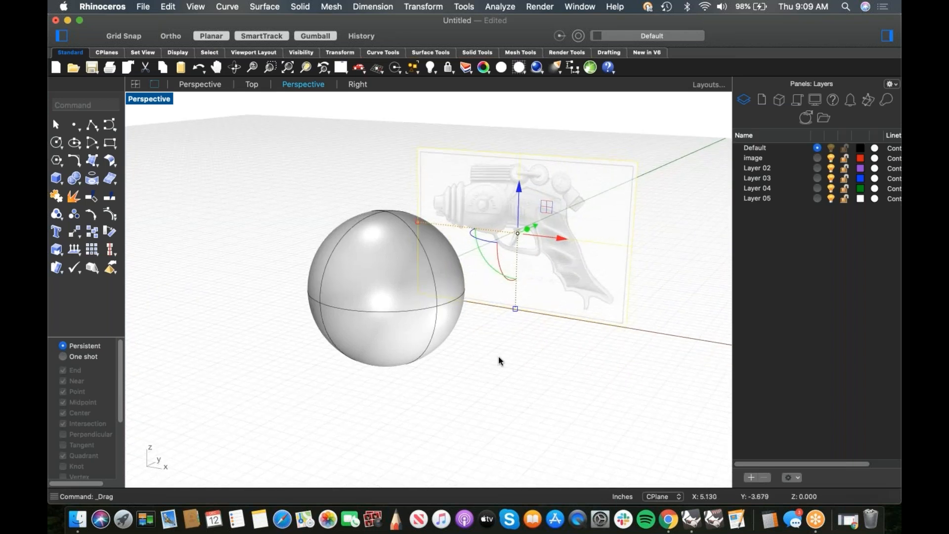
key(Escape)
right_drag(538, 370, 454, 350)
Delete the sphere and return to the Front view
click(412, 348)
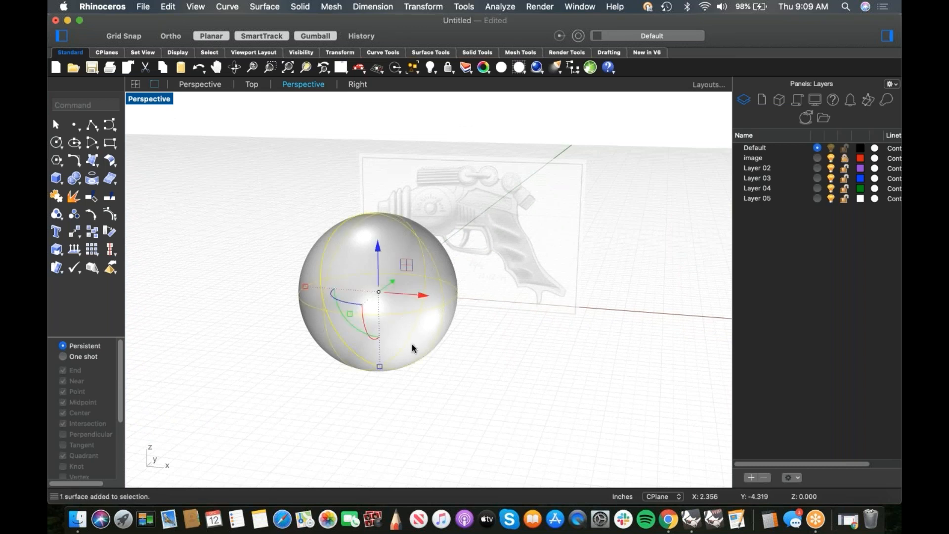
key(Delete)
text(f)
key(Return)
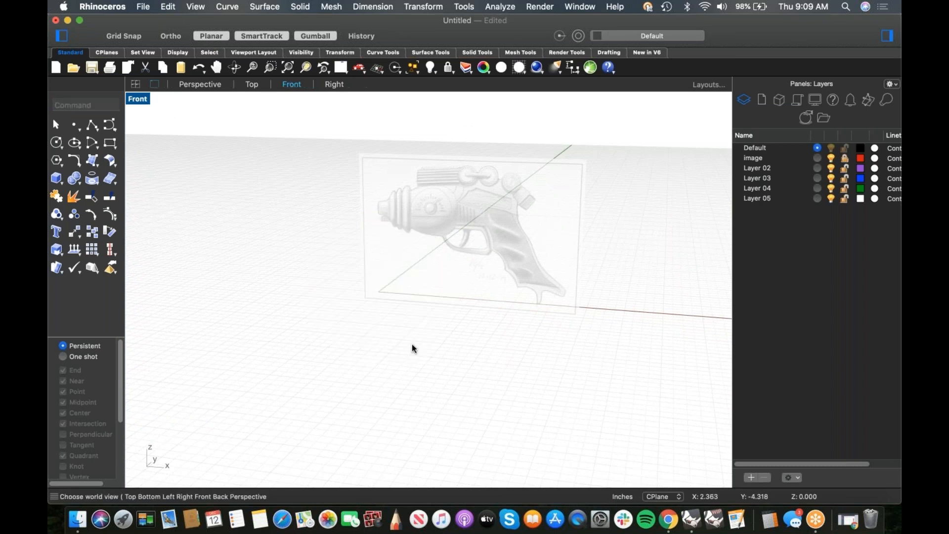
Draw a horizontal centreline polyline from the muzzle tip at about X -2.58, Y 1.18 through the gun body to the vents behind it
scroll(357, 276, up, 9)
scroll(381, 257, down, 4)
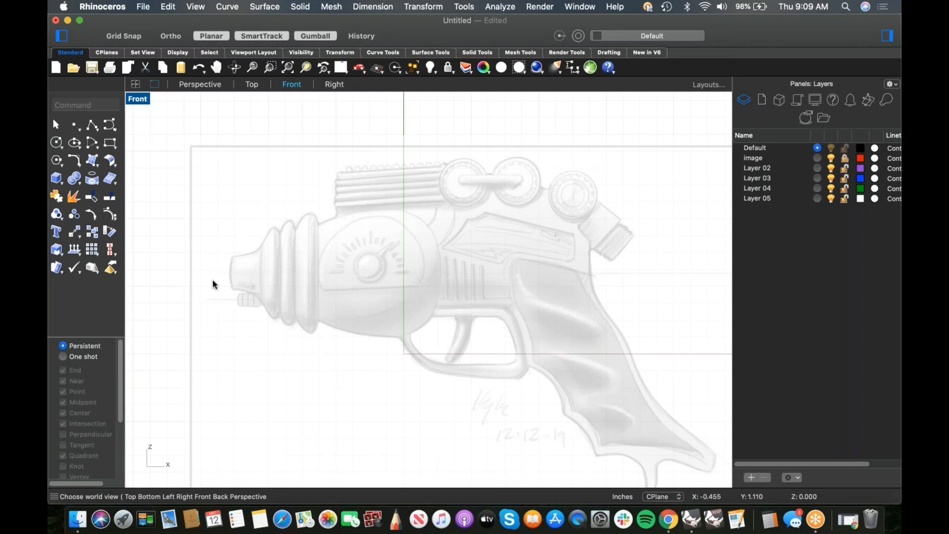
text(polyline)
key(Return)
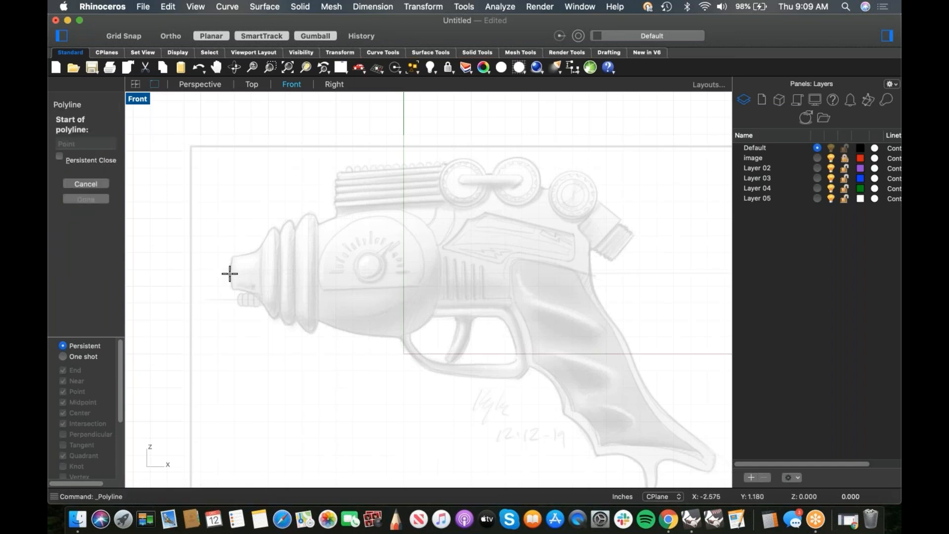
click(229, 274)
click(481, 273)
key(Return)
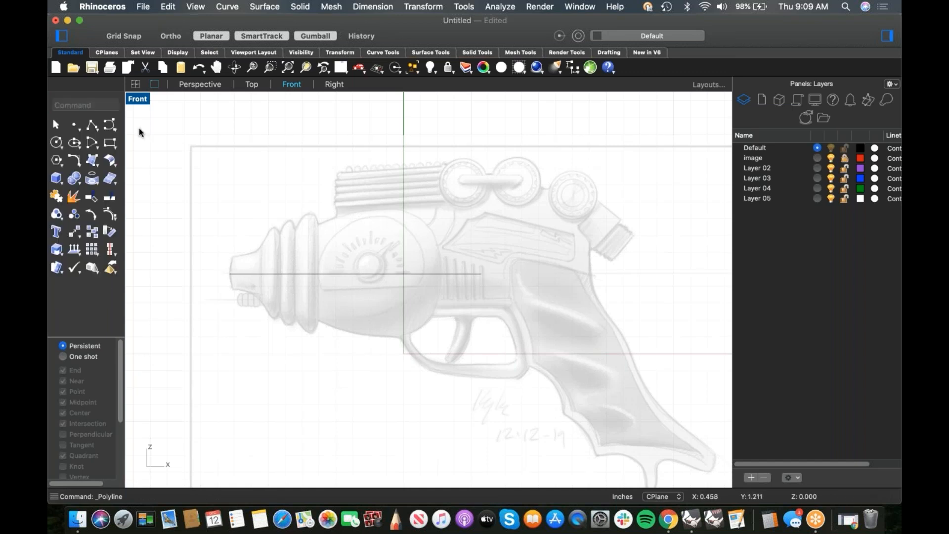
Draw a degree 3 control point curve from the centreline at the bulb's rear over its top to the large ring, about X -1.27, Y 1.94
click(109, 124)
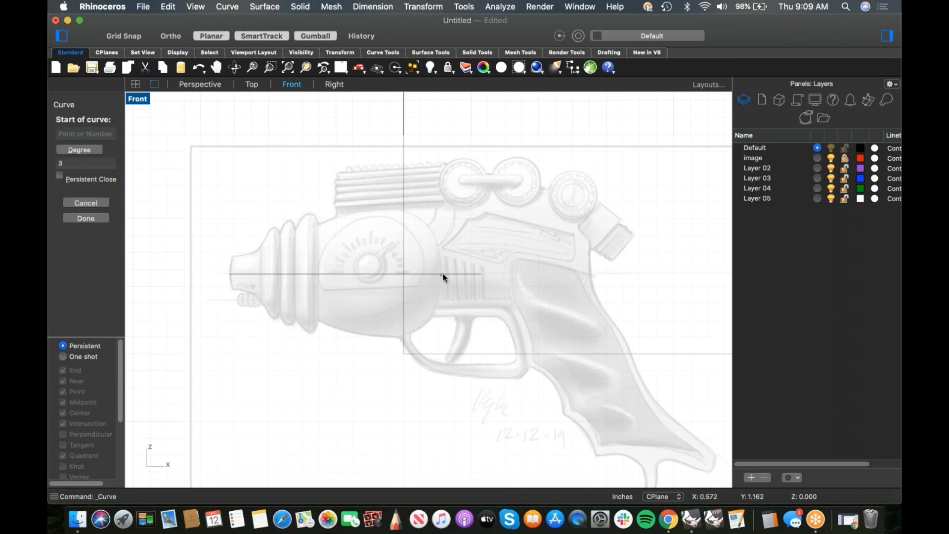
click(444, 273)
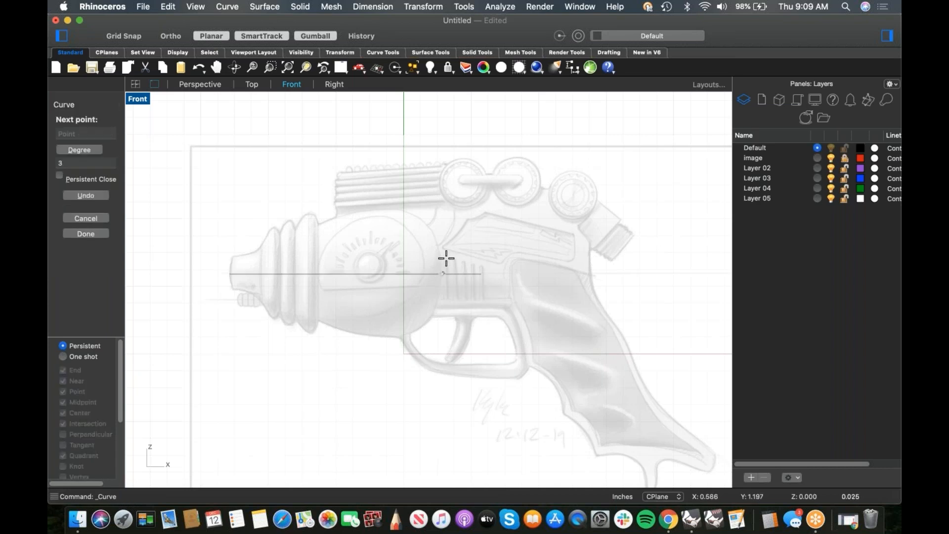
key(shift)
click(448, 231)
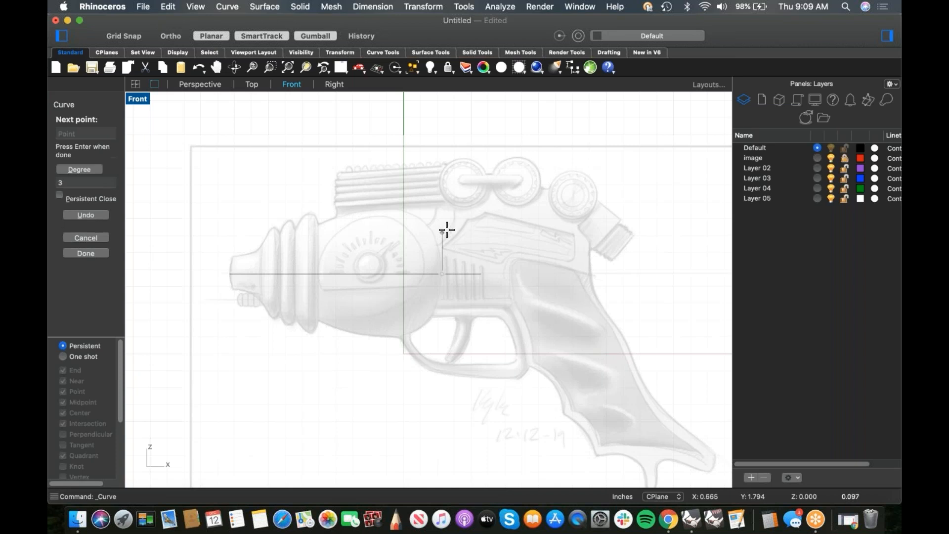
click(409, 198)
click(365, 206)
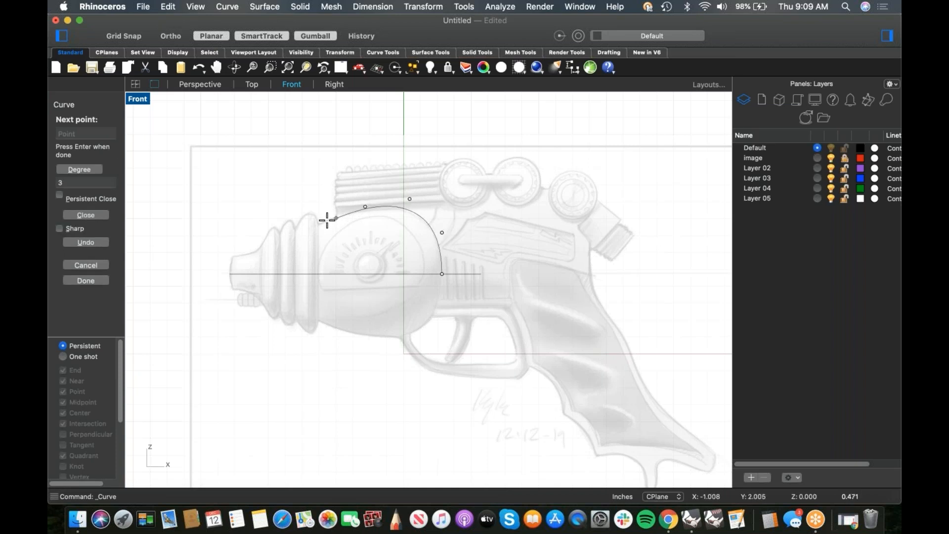
click(318, 222)
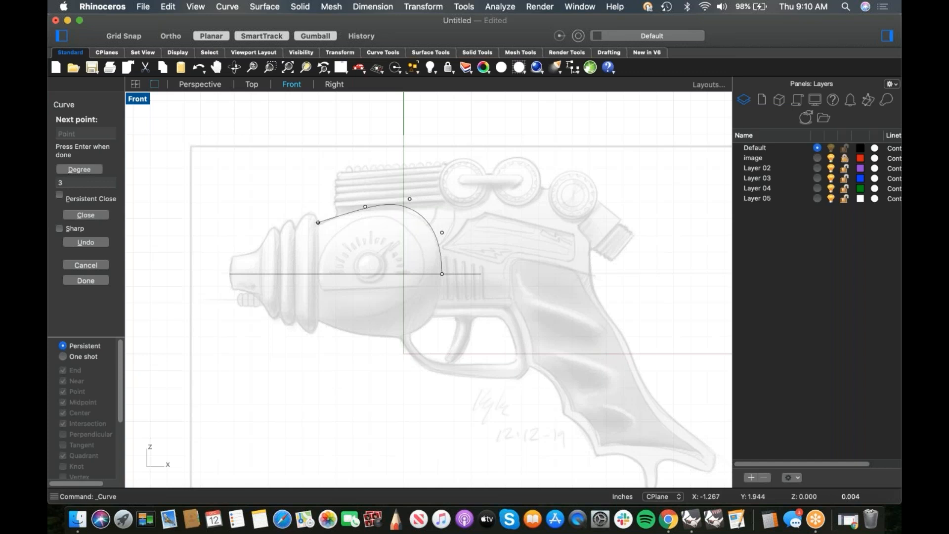
key(Return)
Show the bulb curve's control points and try nudging its upper rear point up and down
click(390, 206)
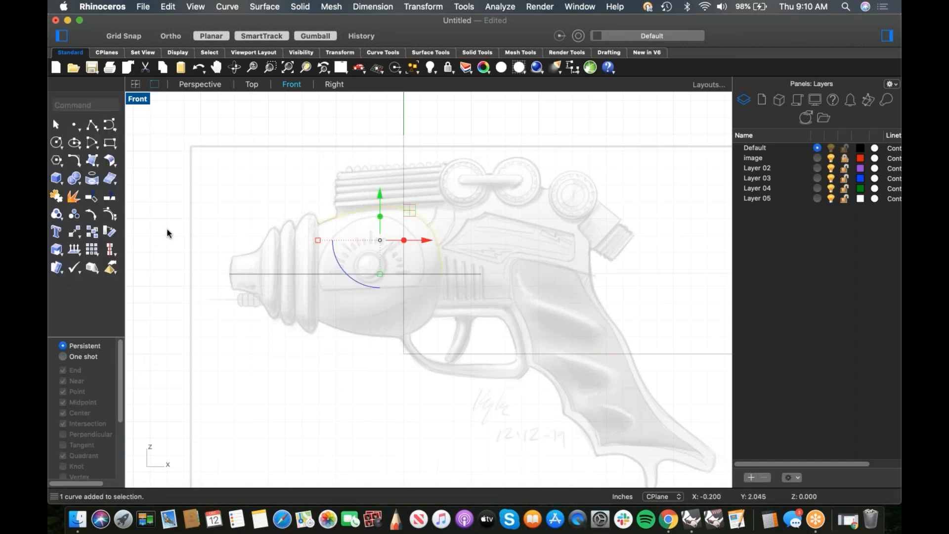
click(110, 214)
scroll(409, 202, up, 3)
click(420, 211)
key(alt+Down)
key(alt+Up)
key(ctrl+Down)
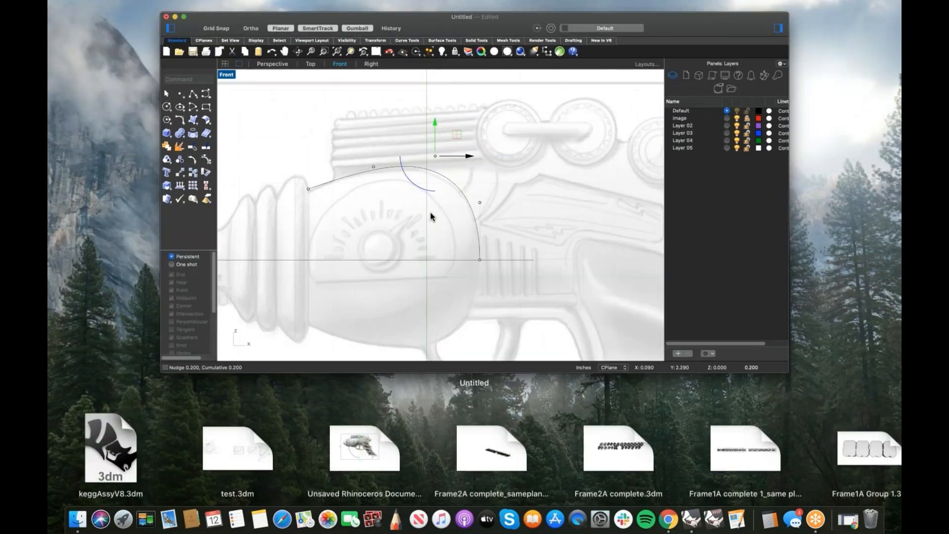
click(735, 57)
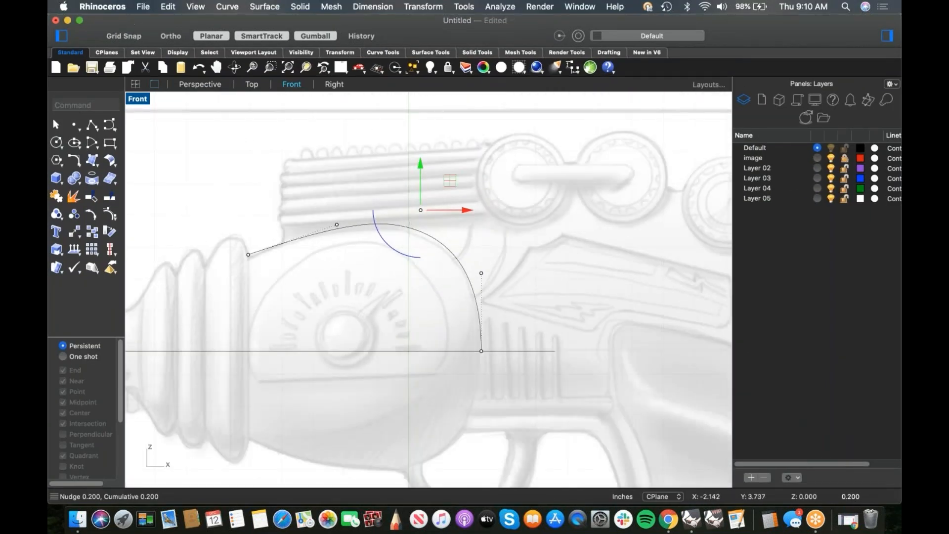
Open the nudge settings in the Modeling Aids preferences
click(120, 7)
click(122, 51)
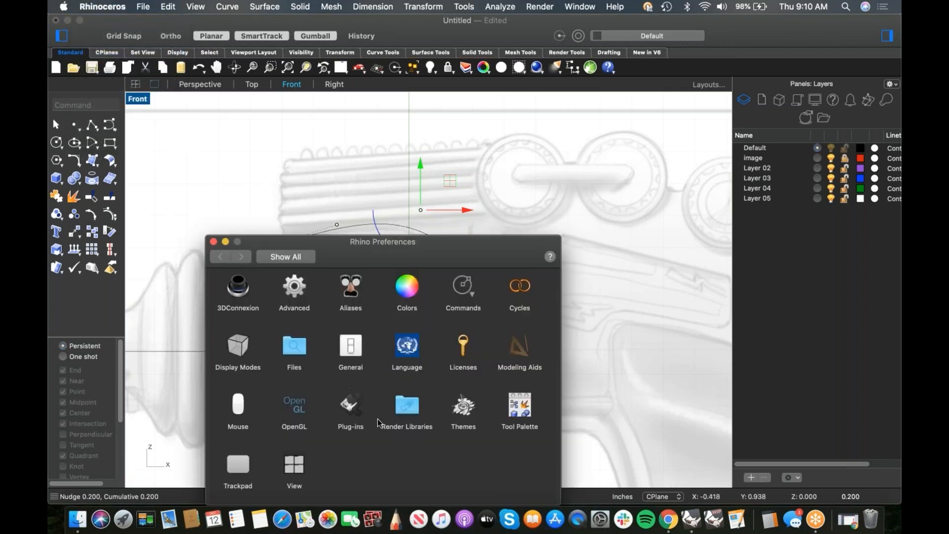
click(351, 352)
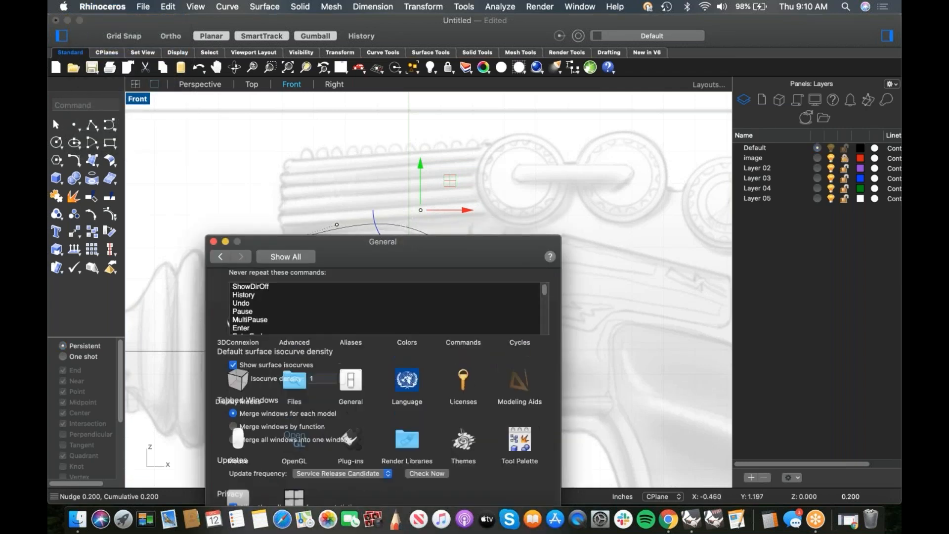
double_click(456, 242)
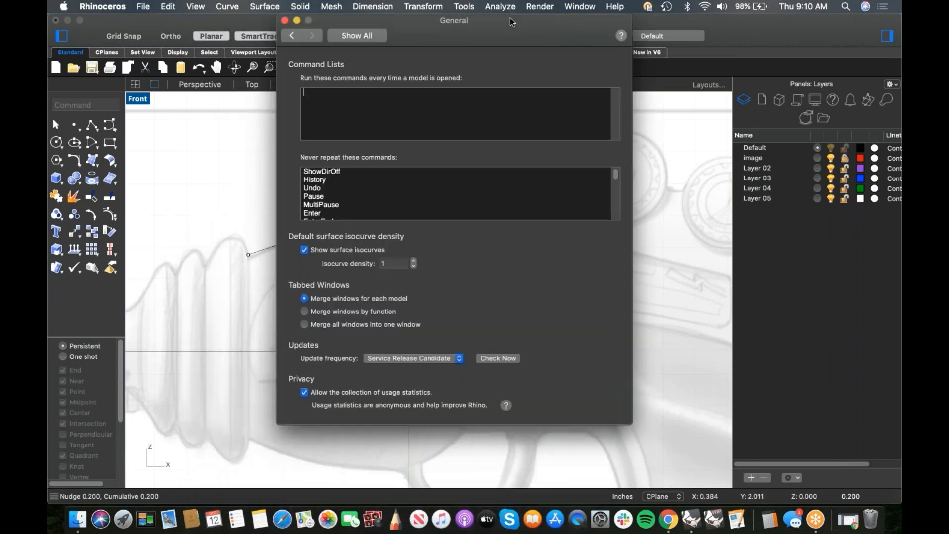
click(265, 35)
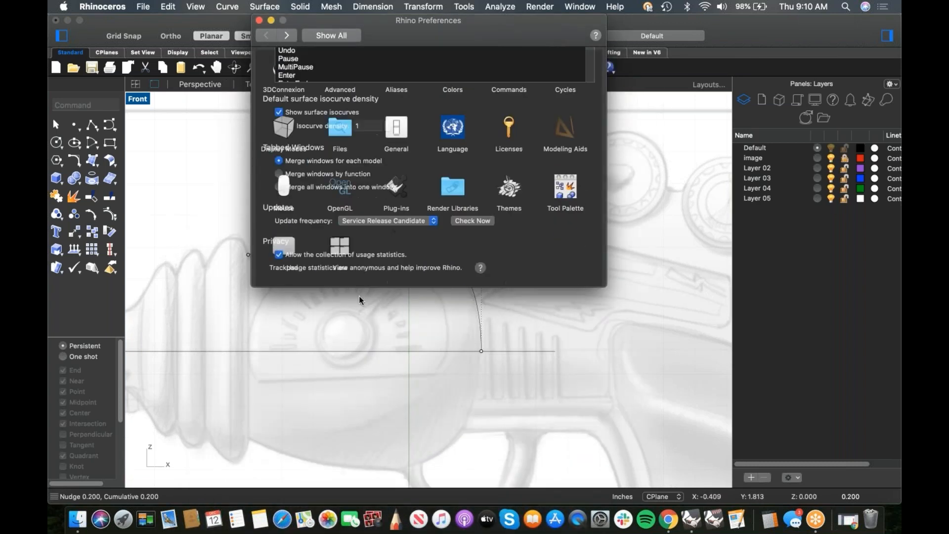
click(563, 130)
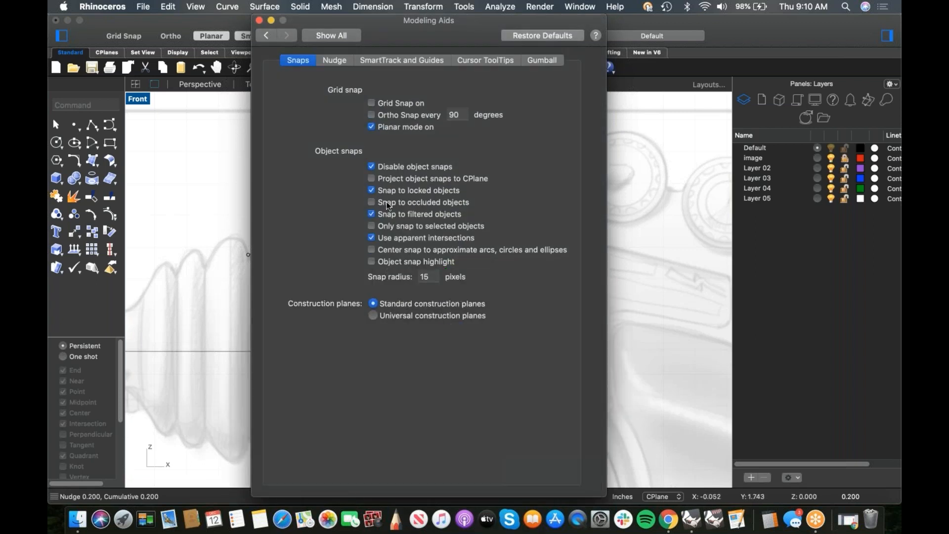
click(335, 60)
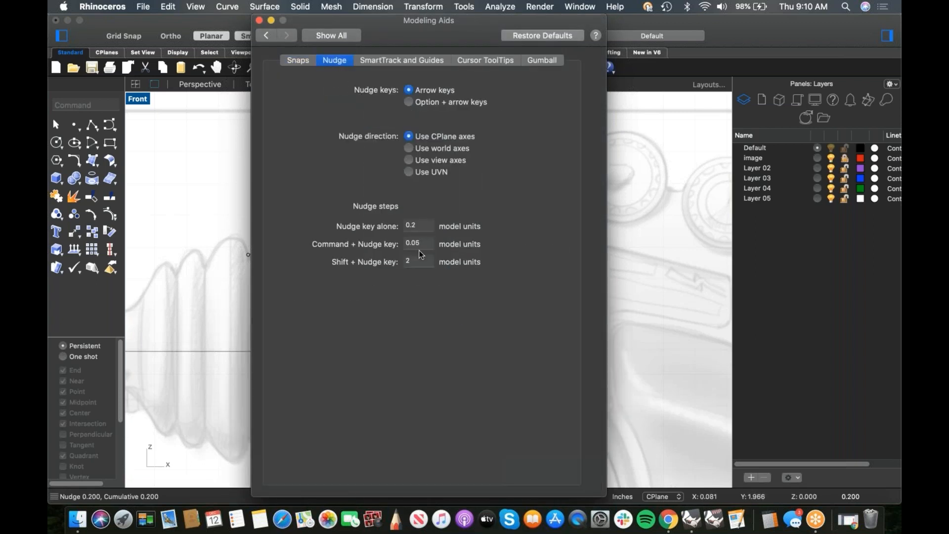
Set the nudge steps to 0.05 for the nudge key alone, 0.1 with Command and 1 with Shift, and close the preferences
click(418, 226)
key(BackSpace)
text(.)
click(418, 243)
text(0.1)
key(Tab)
text(1)
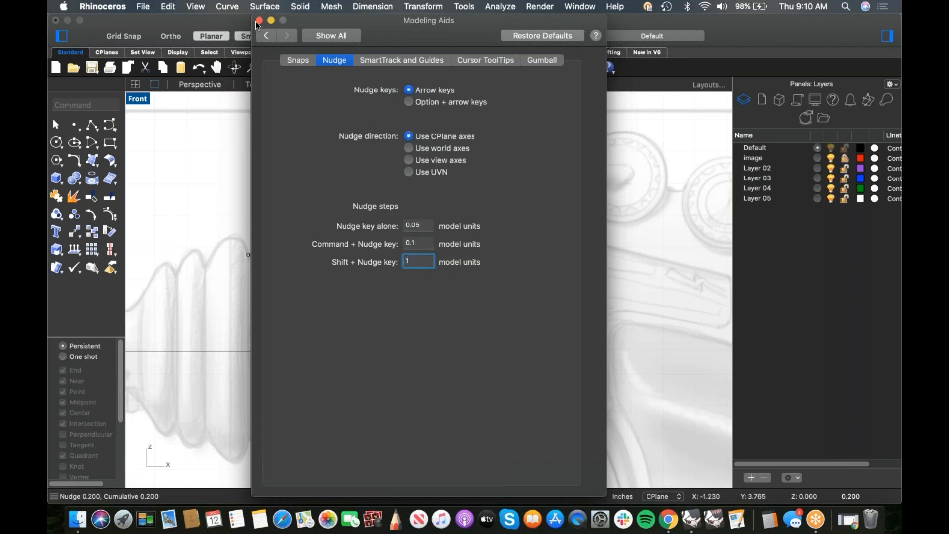
key(Tab)
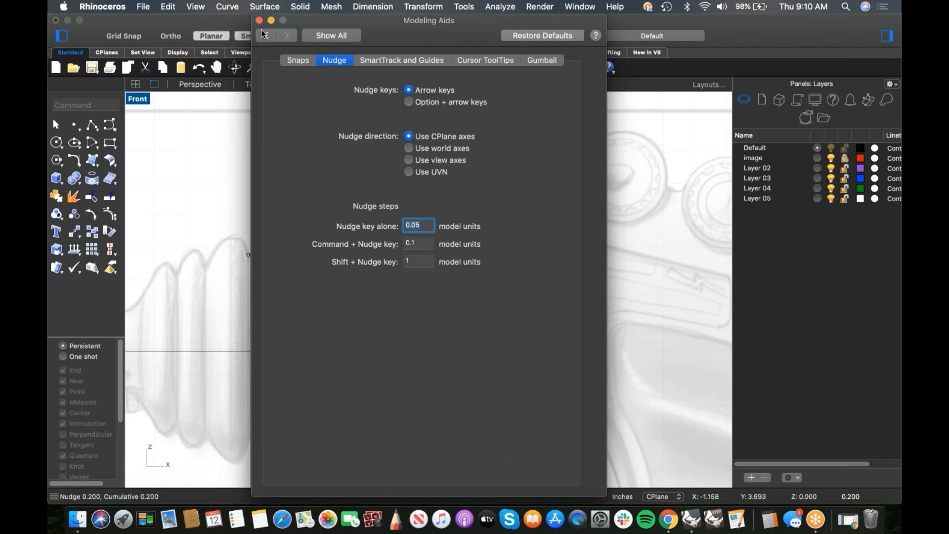
click(259, 21)
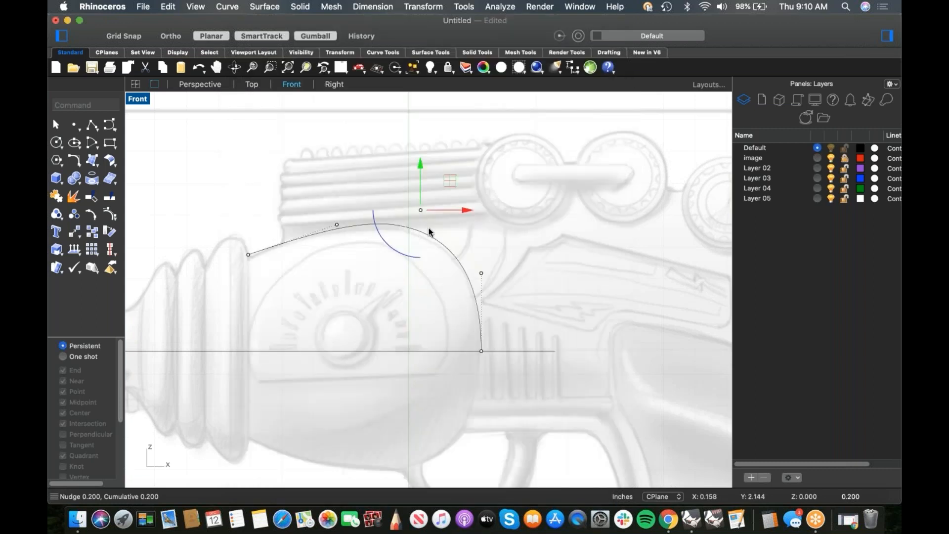
Nudge the bulb curve's upper rear point 0.05 down and 0.05 left, and lower its front end point 0.05 to match the sketch
key(Down)
key(Left)
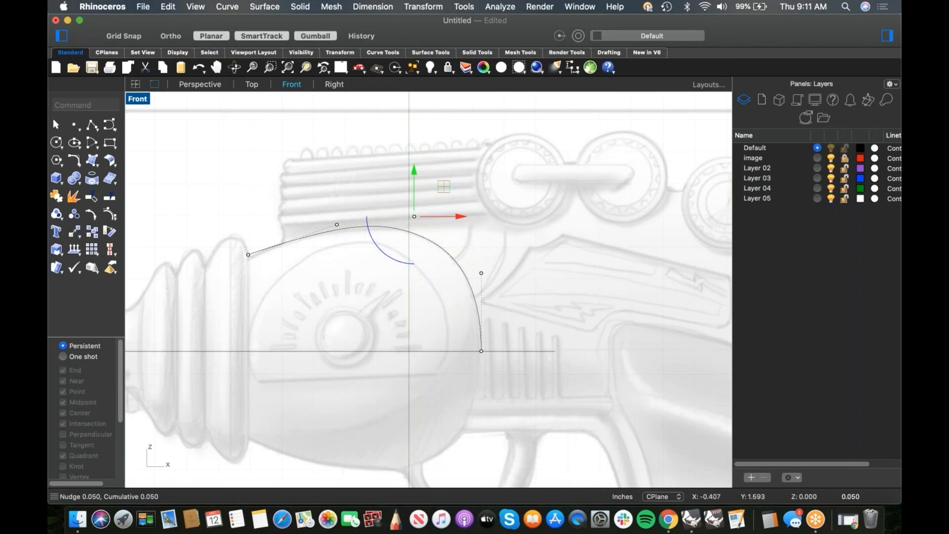
scroll(341, 276, left, 5)
click(318, 237)
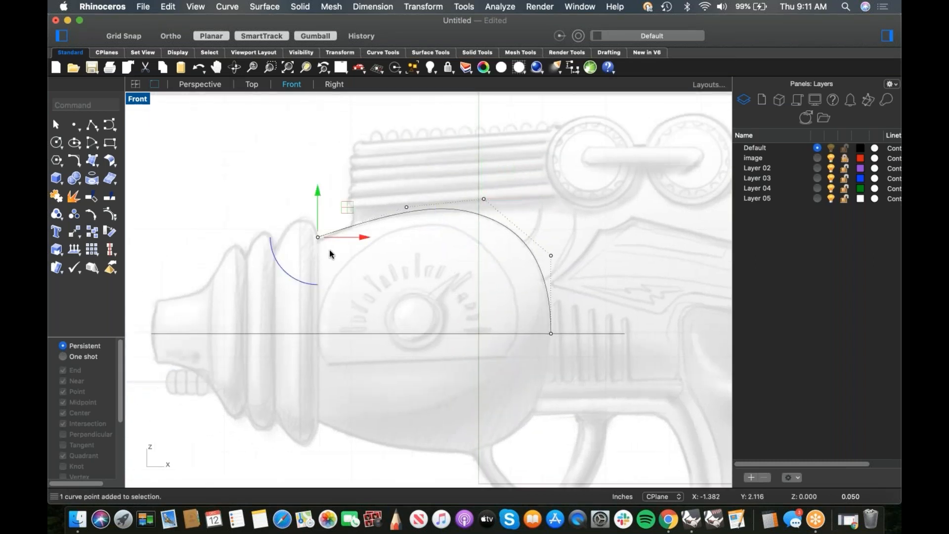
key(Down)
key(Up)
key(Down)
key(Up)
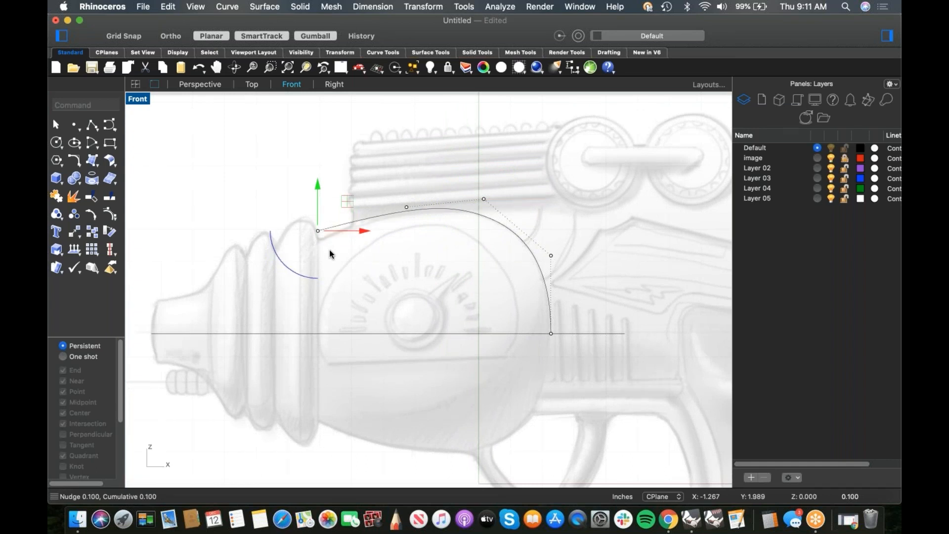
key(shift+Up)
key(shift+Down)
key(Down)
key(Down)
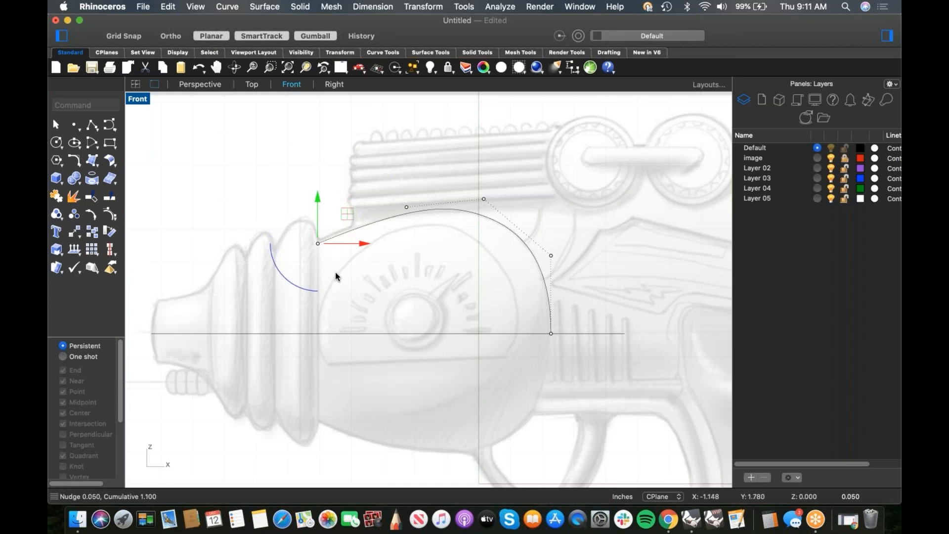
right_drag(536, 286, 572, 255)
click(463, 243)
Draw a control point curve from the bulb curve's front end over the large rear ring to the groove in front of it
right_drag(398, 257, 382, 265)
click(111, 125)
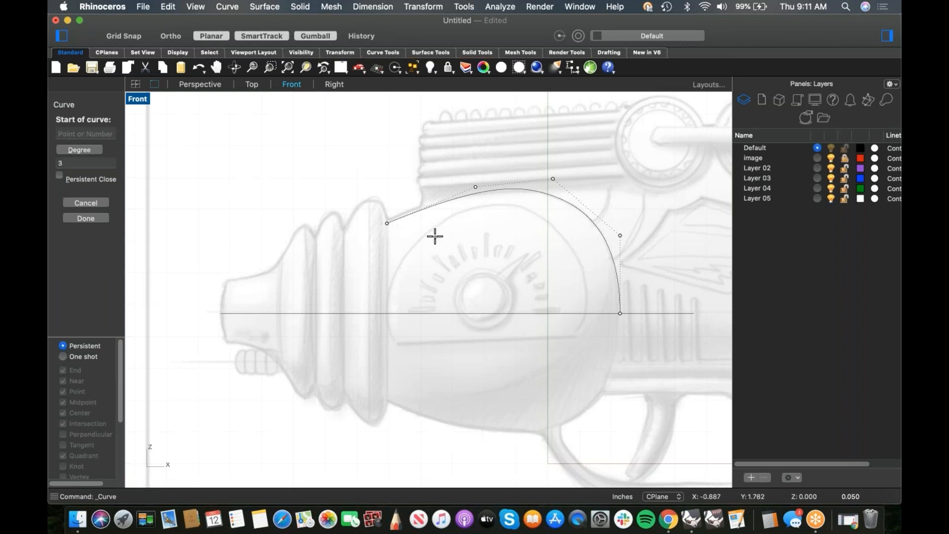
click(387, 219)
key(F8)
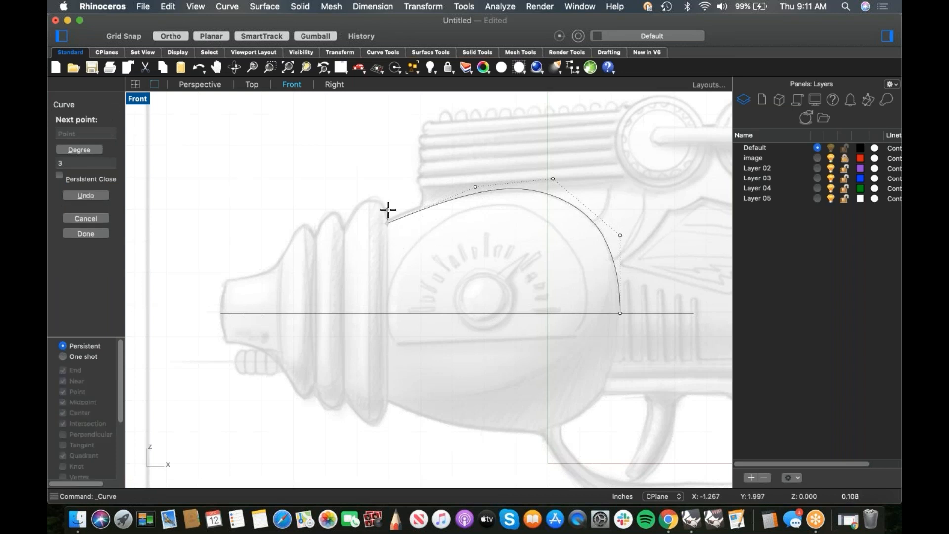
click(387, 210)
key(F8)
click(382, 194)
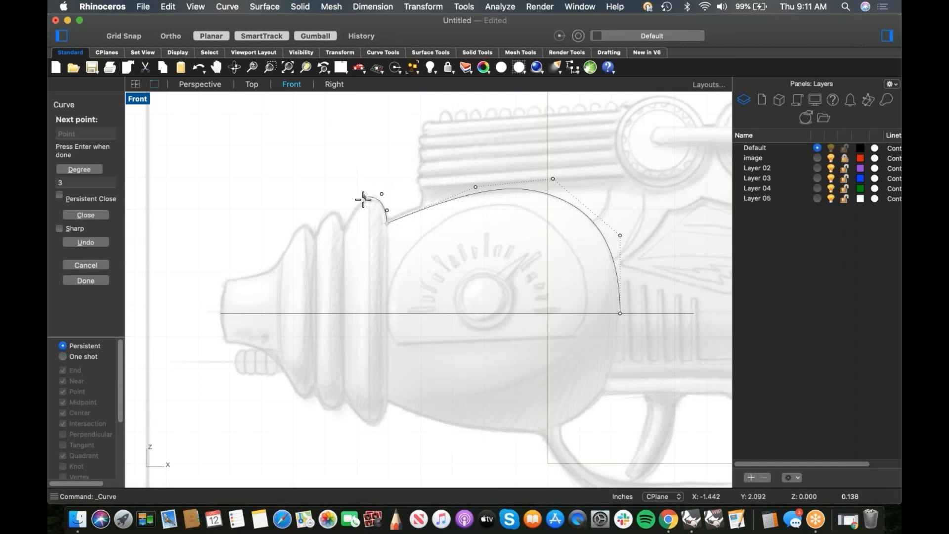
click(360, 199)
click(343, 230)
right_click(346, 234)
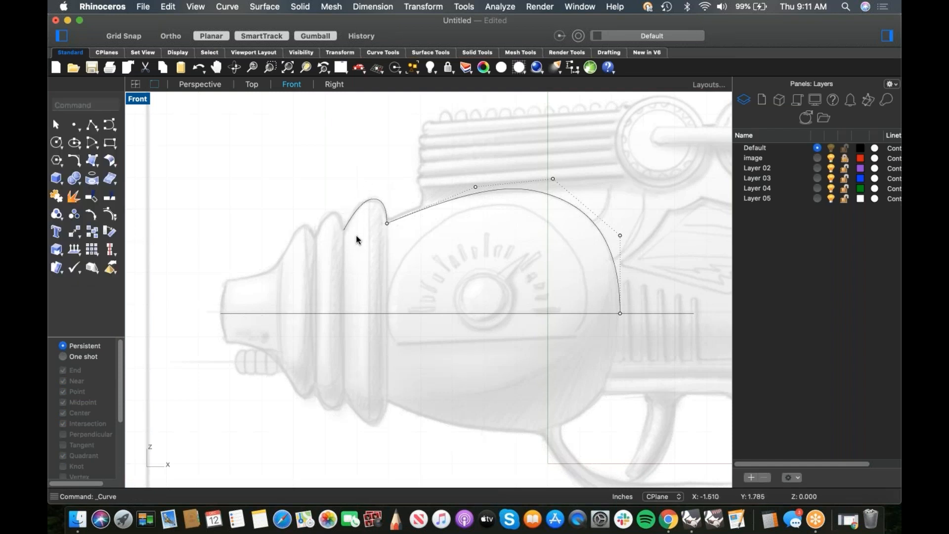
Draw a control point curve over the middle ring, from the large ring curve's end to the next groove, starting straight up
right_click(354, 236)
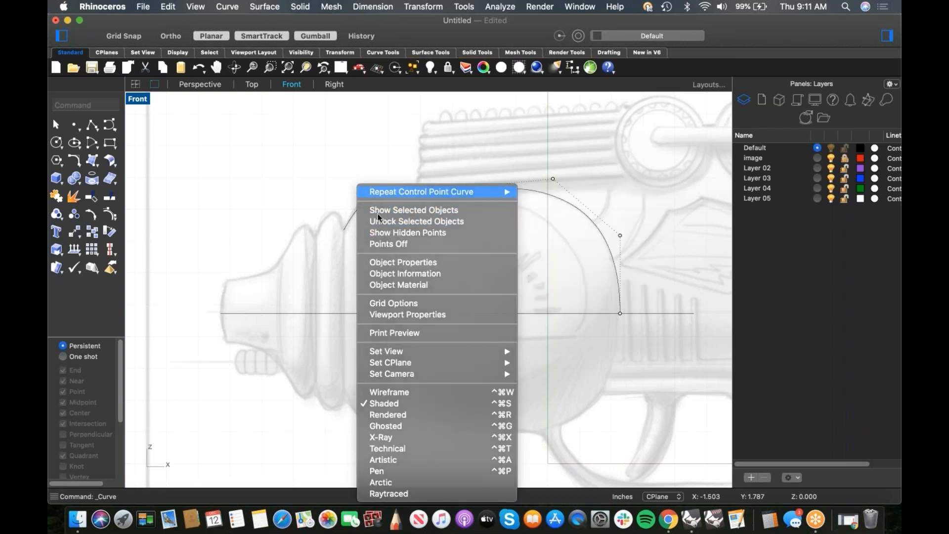
click(393, 192)
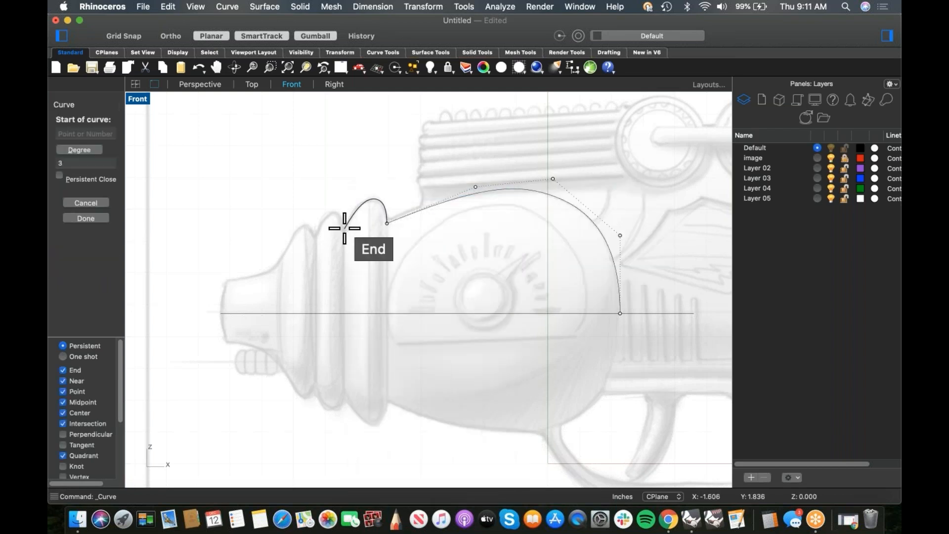
click(344, 228)
key(F8)
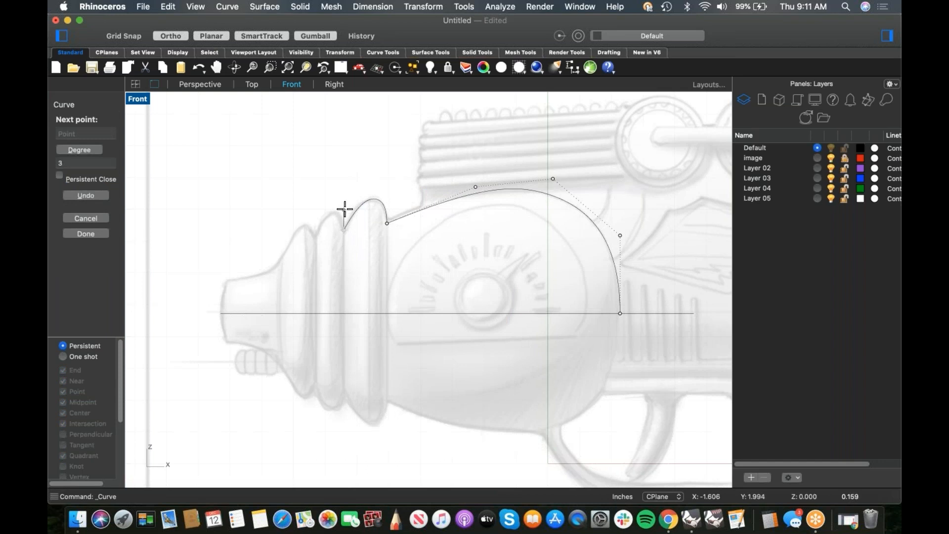
click(345, 209)
key(F8)
click(331, 209)
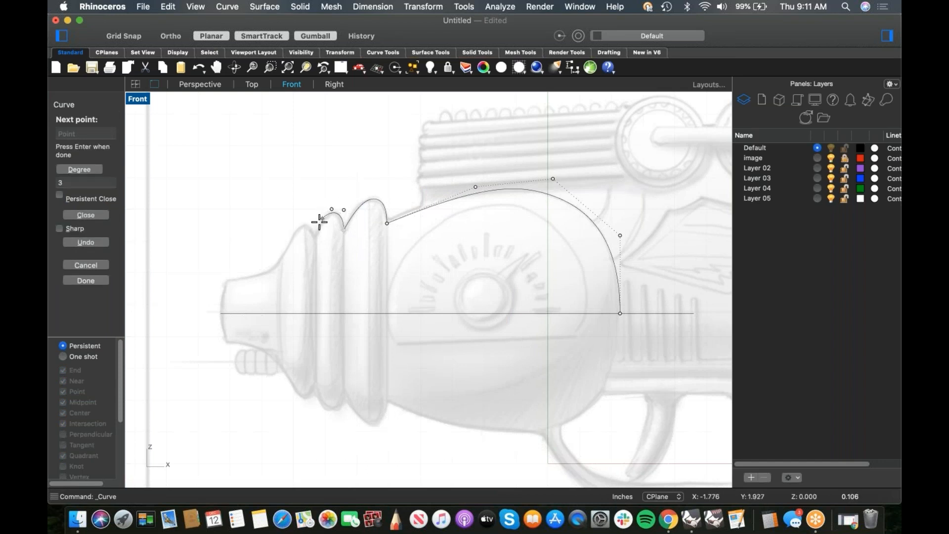
click(319, 224)
click(314, 238)
key(Return)
Draw a control point curve from the middle ring curve's end over the front ring and along the tapering barrel to the muzzle's upper edge
right_click(322, 245)
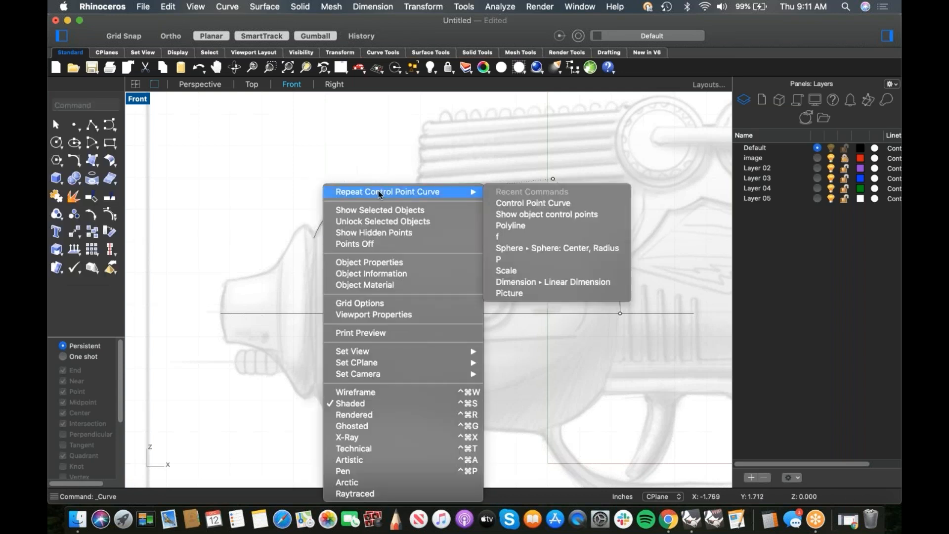
click(388, 187)
click(313, 234)
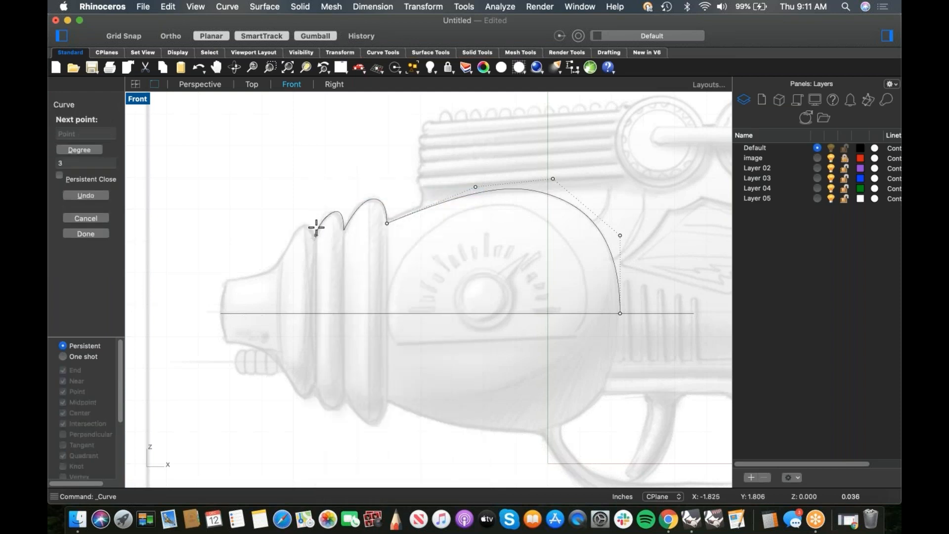
click(309, 221)
click(302, 223)
click(295, 226)
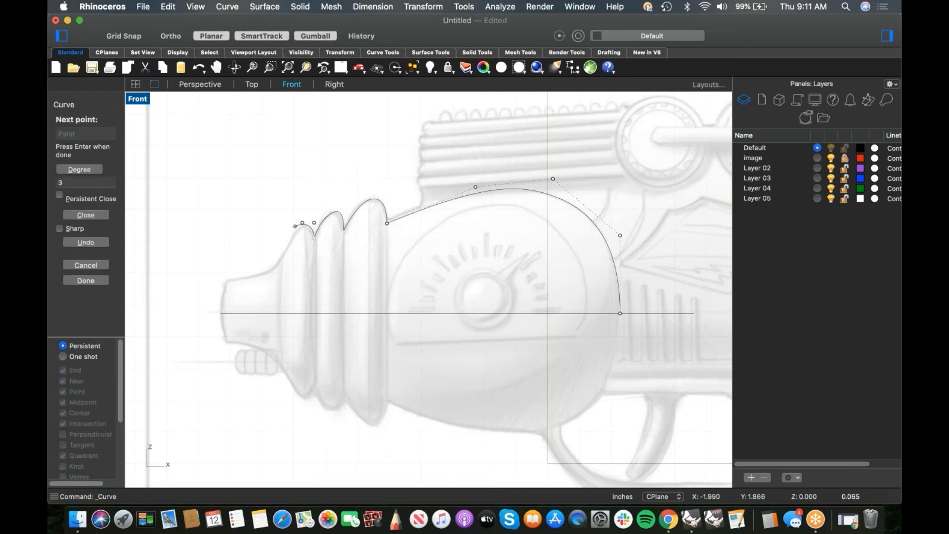
click(281, 257)
click(271, 279)
click(229, 279)
key(Return)
Show the front ring and barrel curve's control points and raise the point just behind the muzzle end slightly to follow the sketch
click(264, 280)
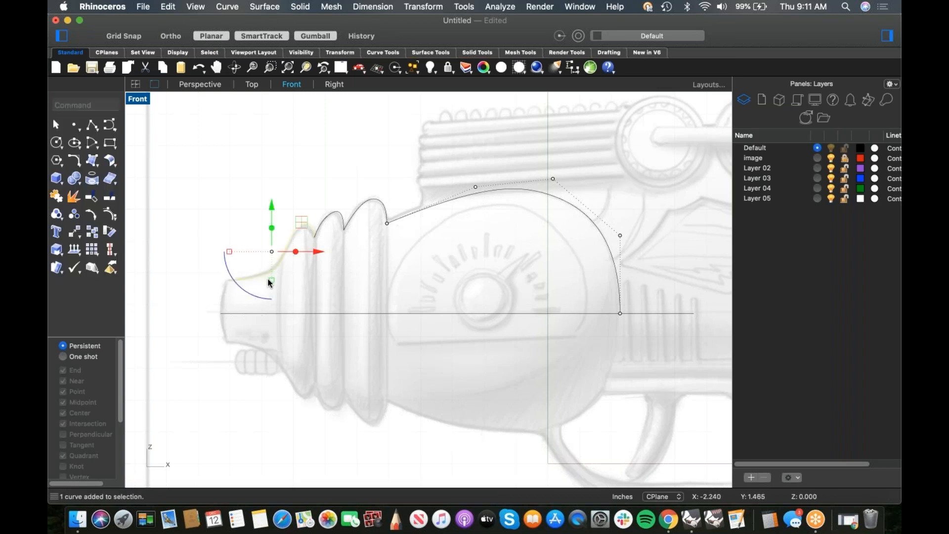
click(110, 214)
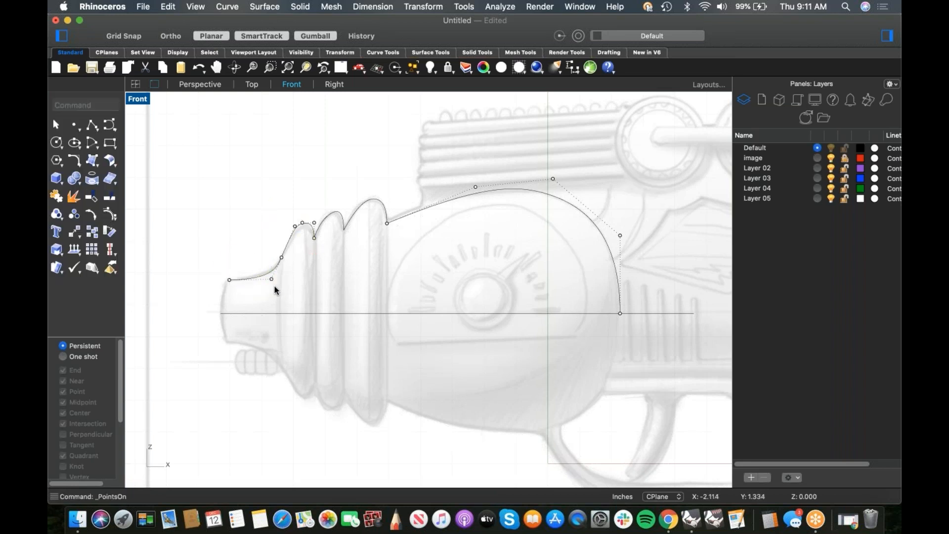
click(271, 279)
scroll(274, 287, up, 5)
mouse_move(266, 261)
mouse_down()
mouse_move(258, 241)
mouse_move(258, 263)
mouse_up()
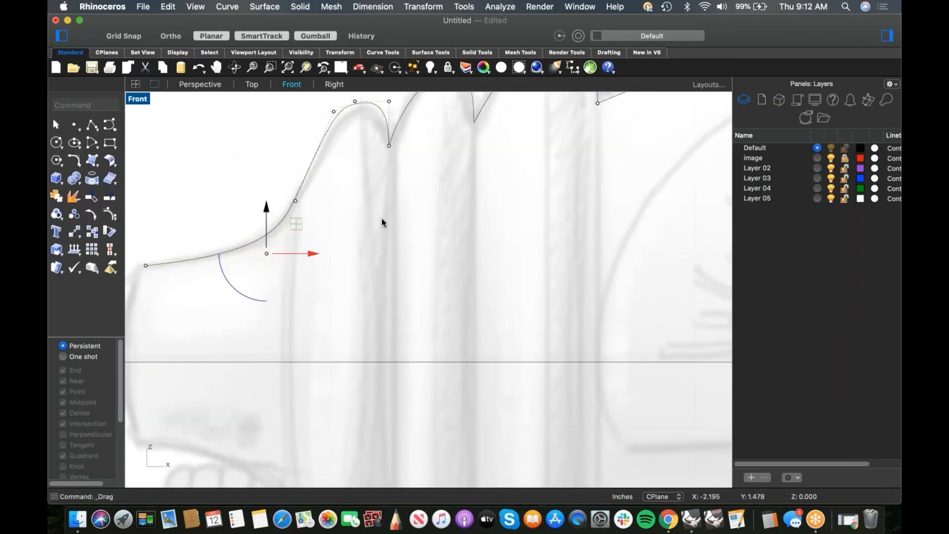
Lower the control point on the front ring's forward shoulder so the barrel curve follows the sketch
scroll(361, 174, up, 3)
click(314, 158)
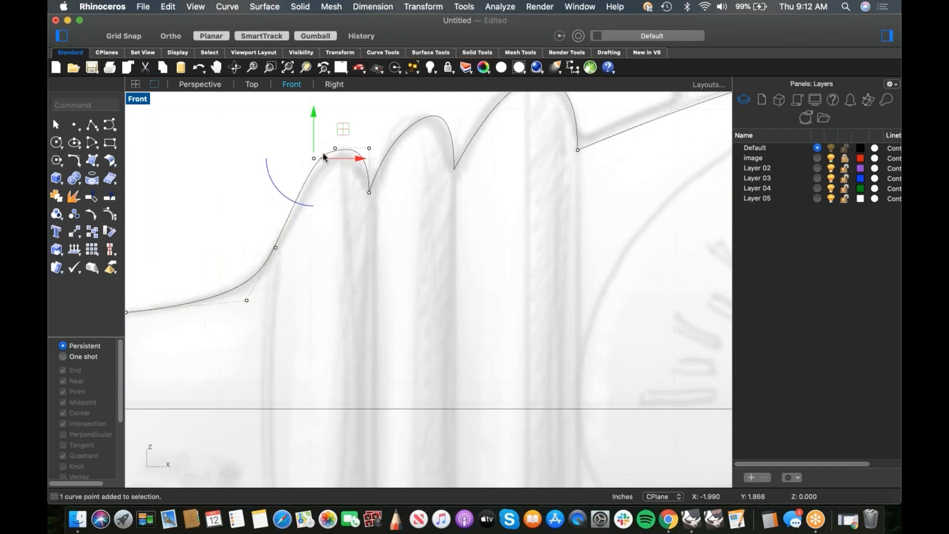
drag(313, 159, 313, 172)
click(344, 228)
scroll(349, 200, down, 8)
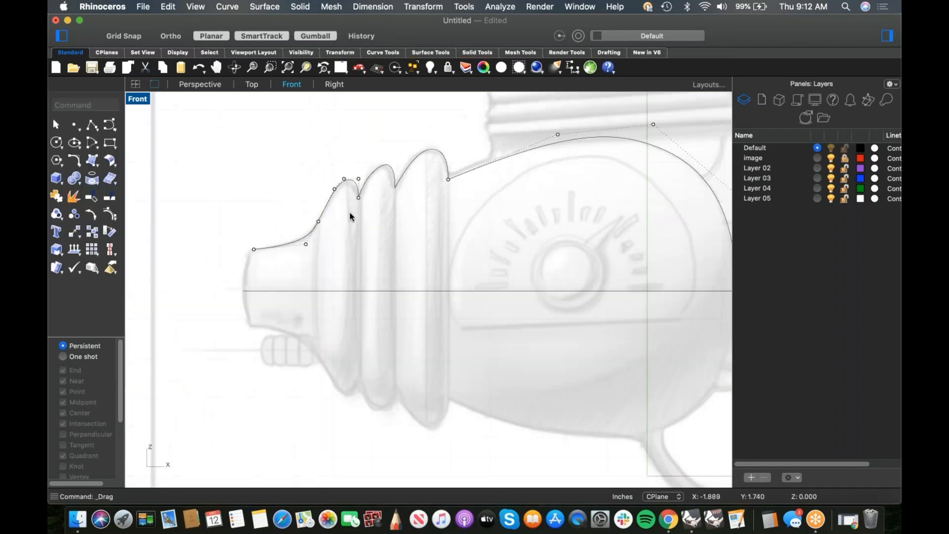
Draw a vertical polyline from the barrel curve's muzzle end down to the horizontal centre line
right_drag(359, 227, 390, 226)
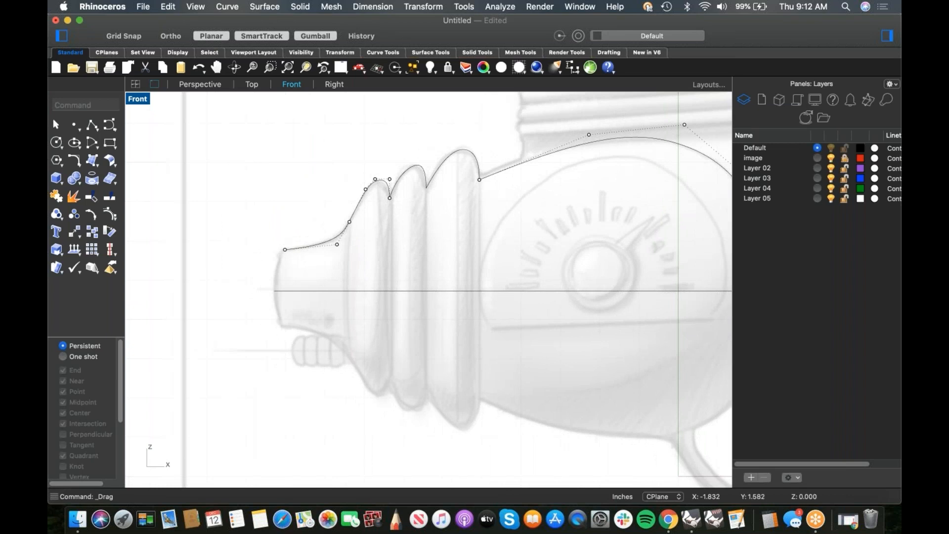
click(91, 127)
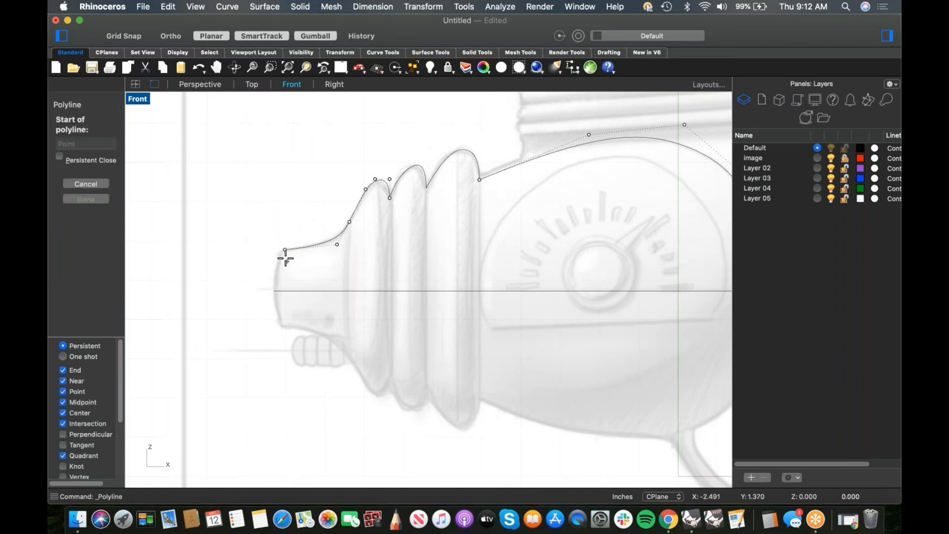
click(284, 249)
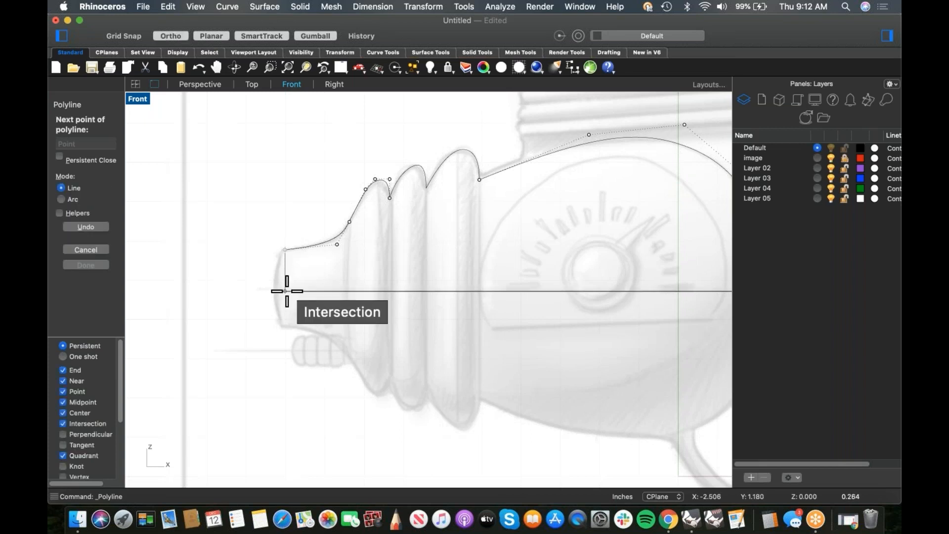
click(287, 286)
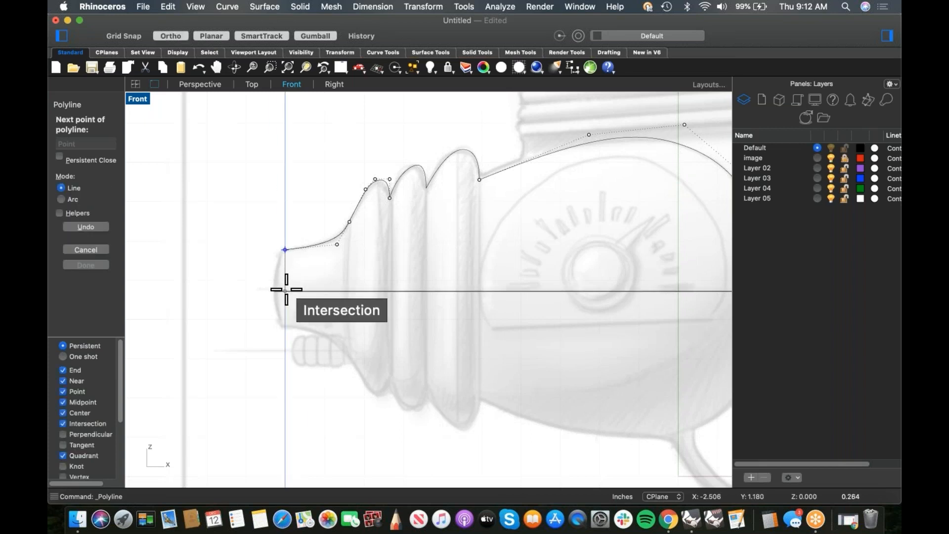
key(Return)
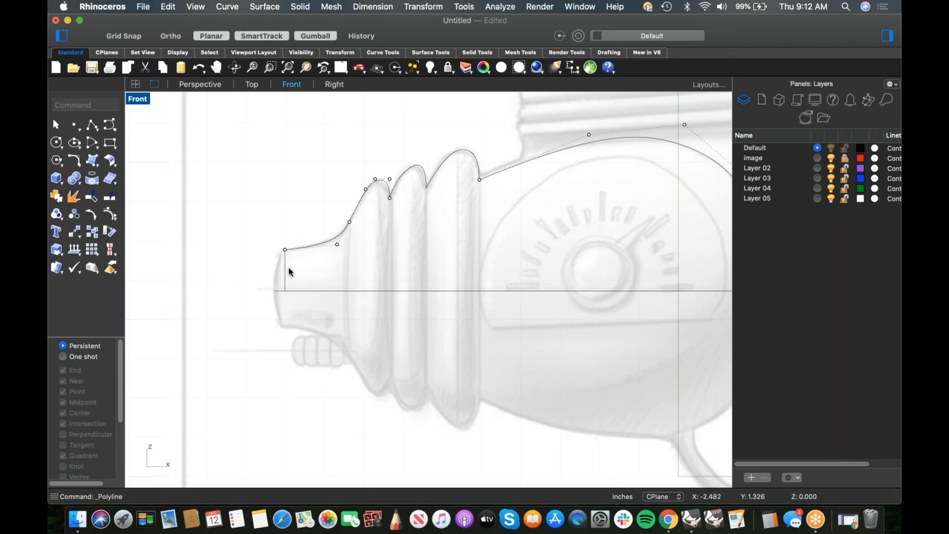
Turn off the control points and join the bulb, ring, barrel and muzzle curves into one profile curve
scroll(276, 269, down, 4)
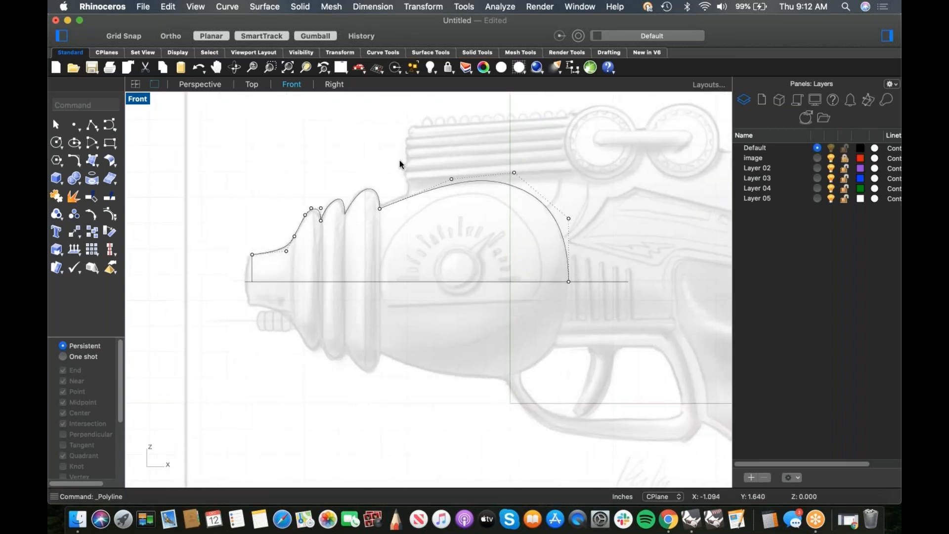
drag(404, 171, 294, 311)
click(317, 317)
key(Escape)
drag(275, 261, 246, 266)
text(j)
key(Return)
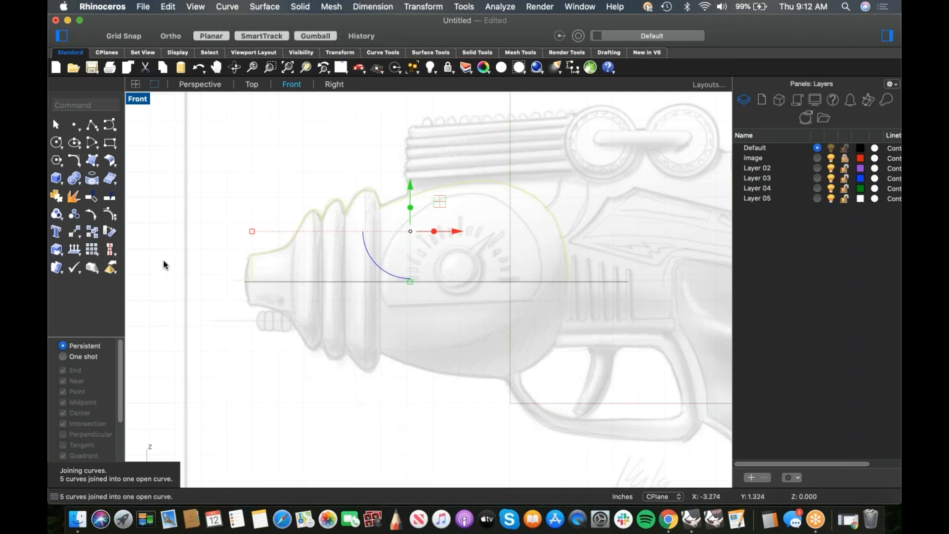
Revolve the joined profile a full circle about the centre line in the Perspective view
text(4)
key(Return)
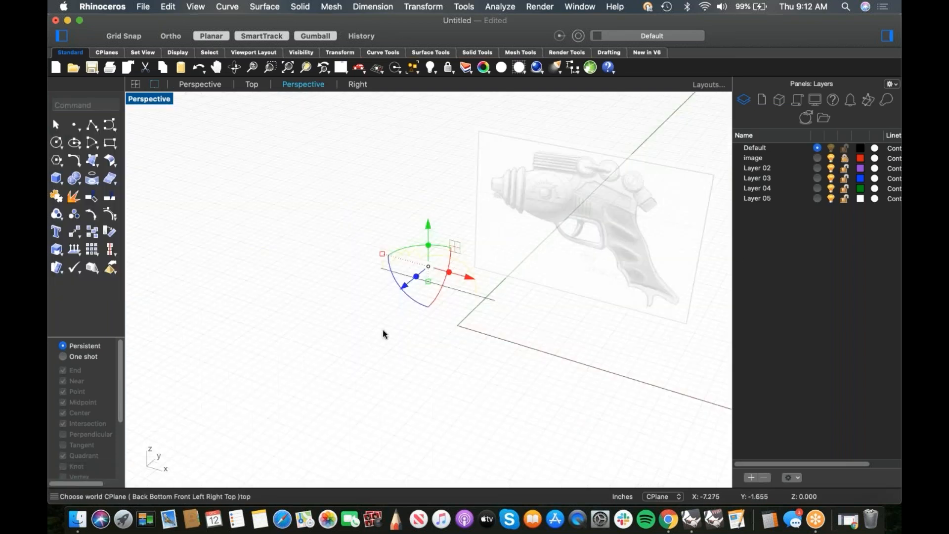
scroll(454, 267, up, 6)
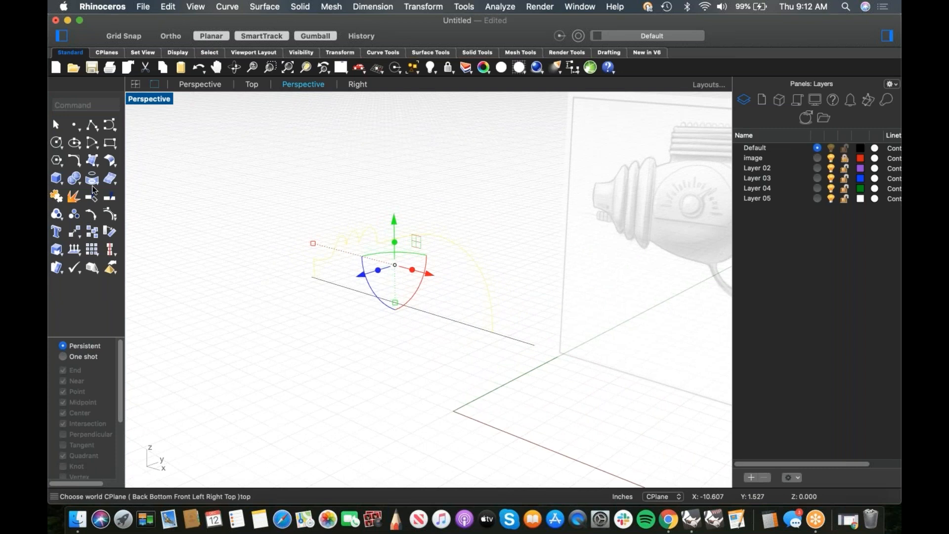
click(98, 166)
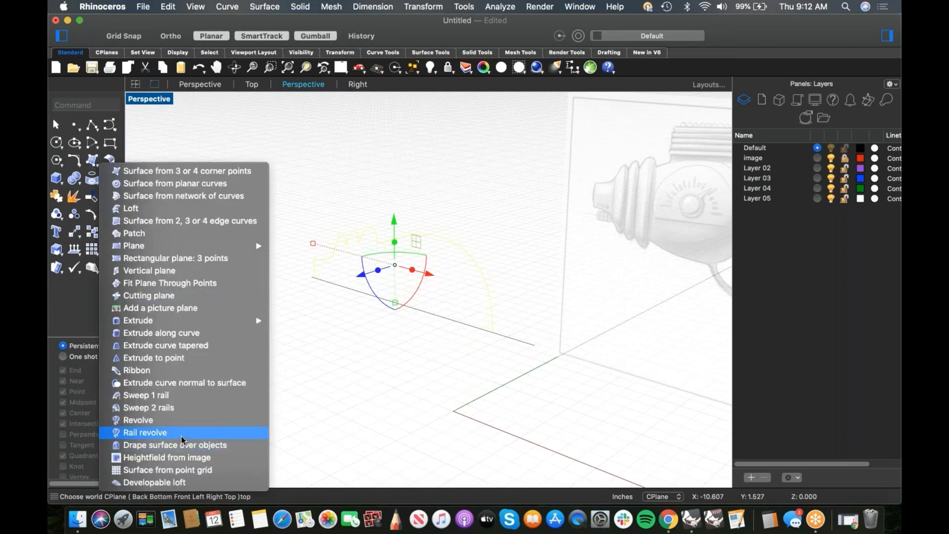
click(175, 420)
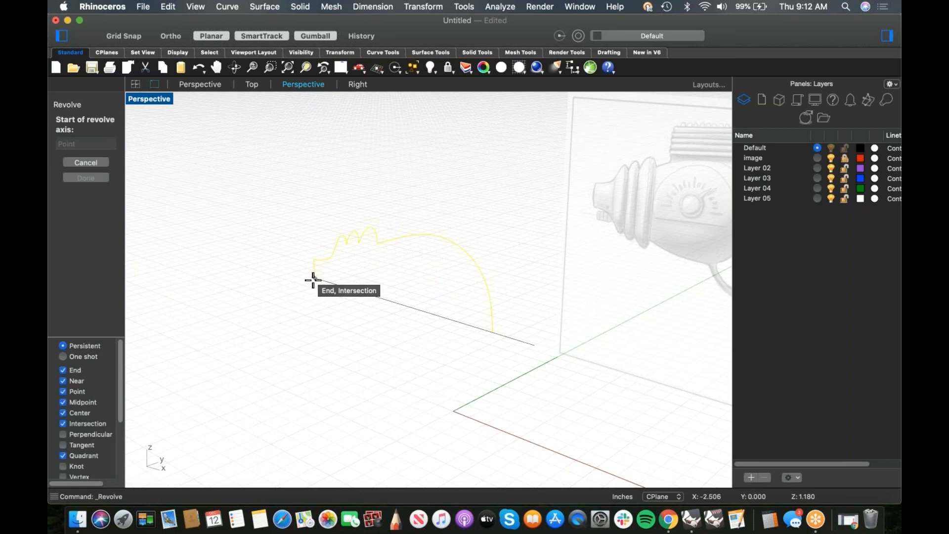
click(314, 278)
click(532, 344)
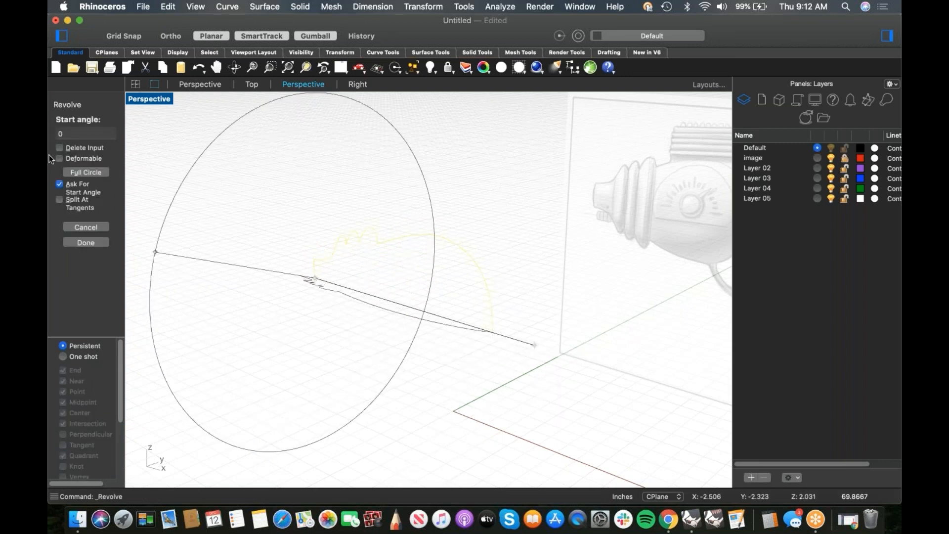
click(86, 172)
Inspect the revolved body's shape from several Perspective angles and from the Top view
right_drag(319, 322, 238, 320)
text(f)
key(Return)
right_drag(381, 367, 367, 326)
right_drag(457, 368, 399, 331)
scroll(415, 342, down, 2)
text(t)
key(Return)
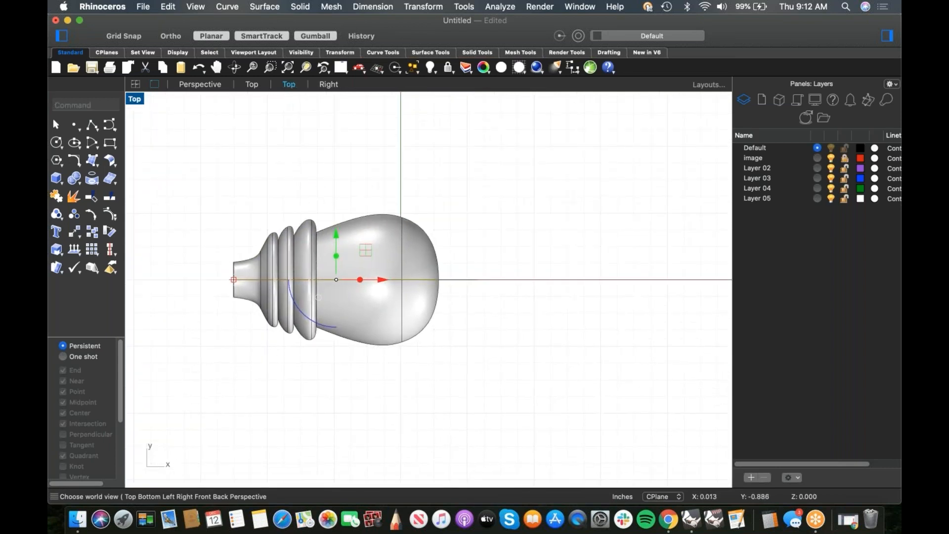
Switch the Front view to Wireframe display and compare the revolved body with the reference sketch
text(f)
key(Return)
scroll(230, 295, up, 10)
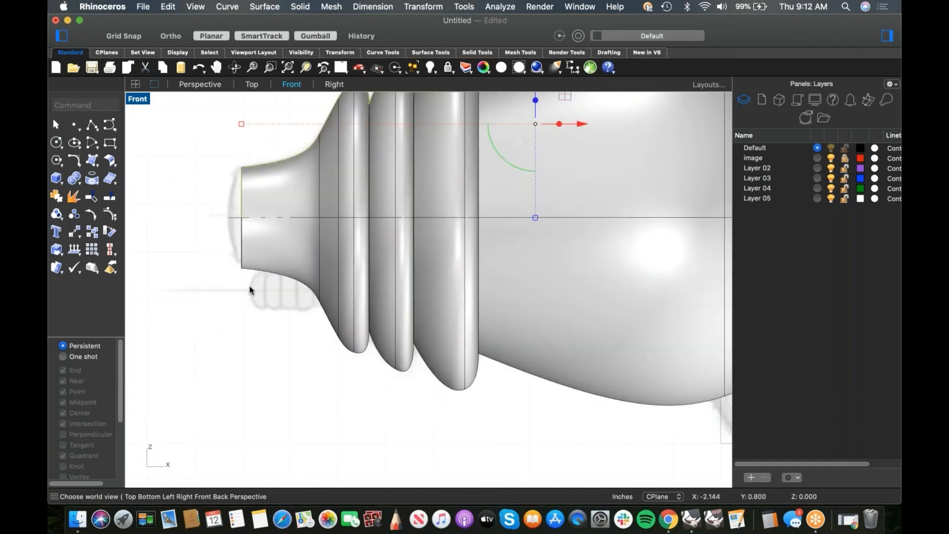
middle_click(284, 297)
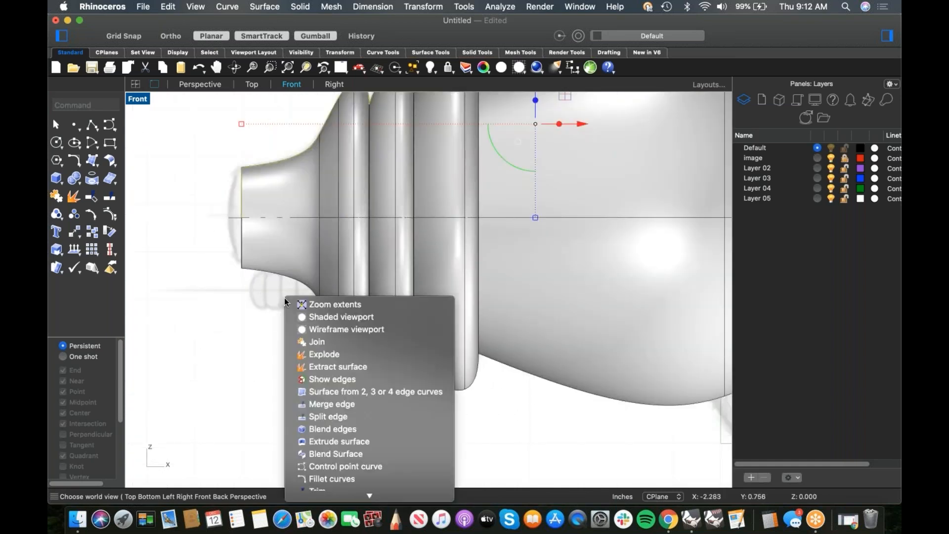
click(133, 101)
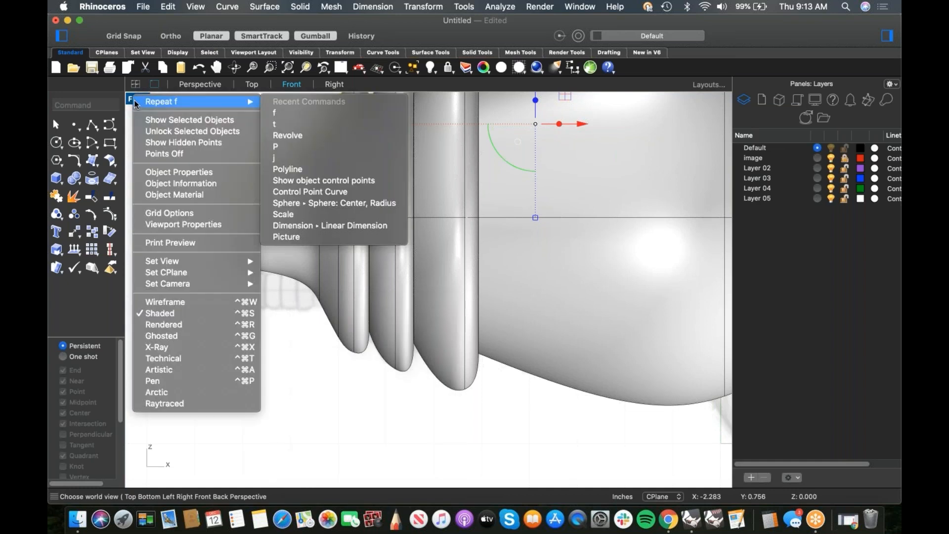
click(196, 303)
scroll(316, 336, down, 8)
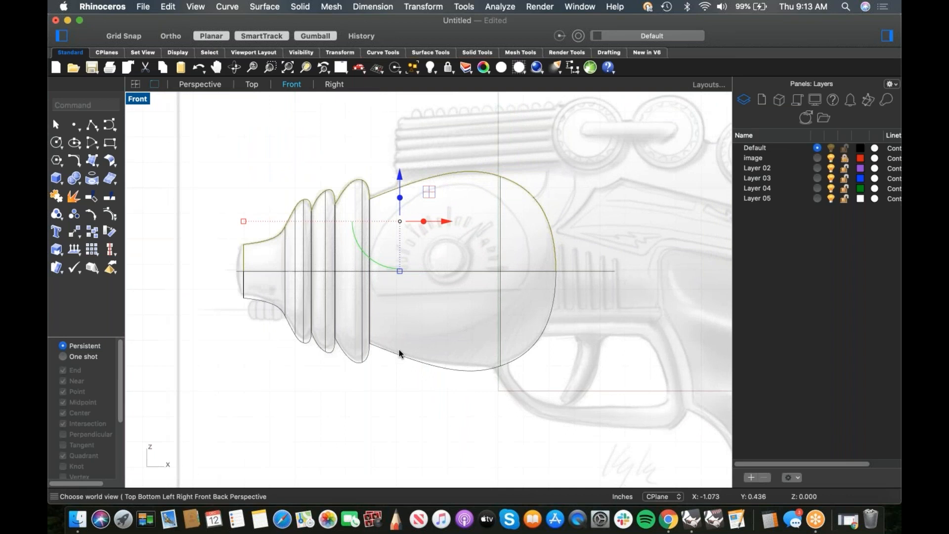
scroll(494, 343, down, 5)
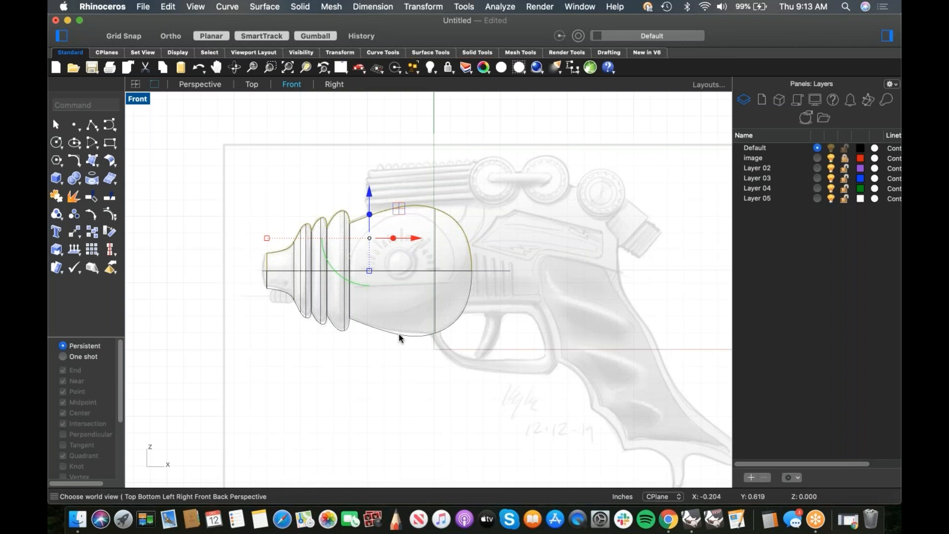
scroll(282, 272, up, 8)
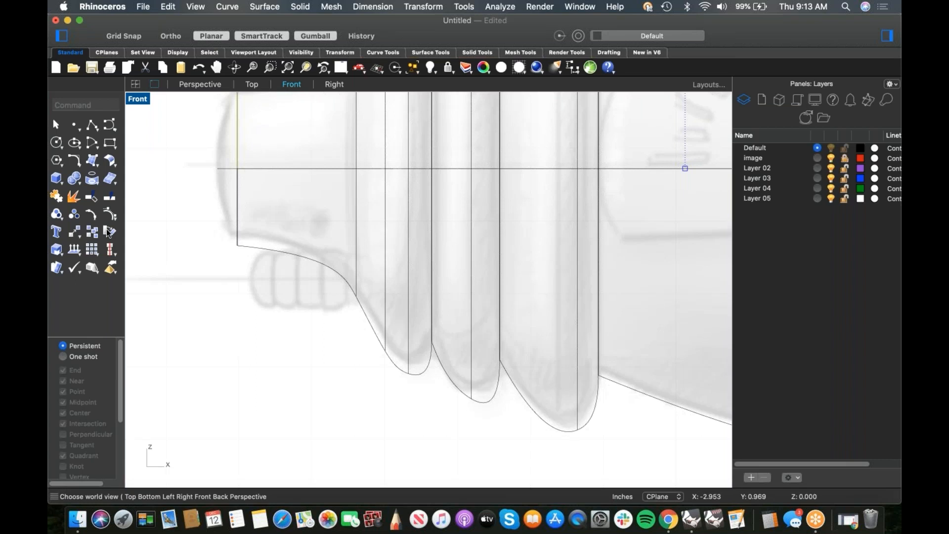
click(60, 185)
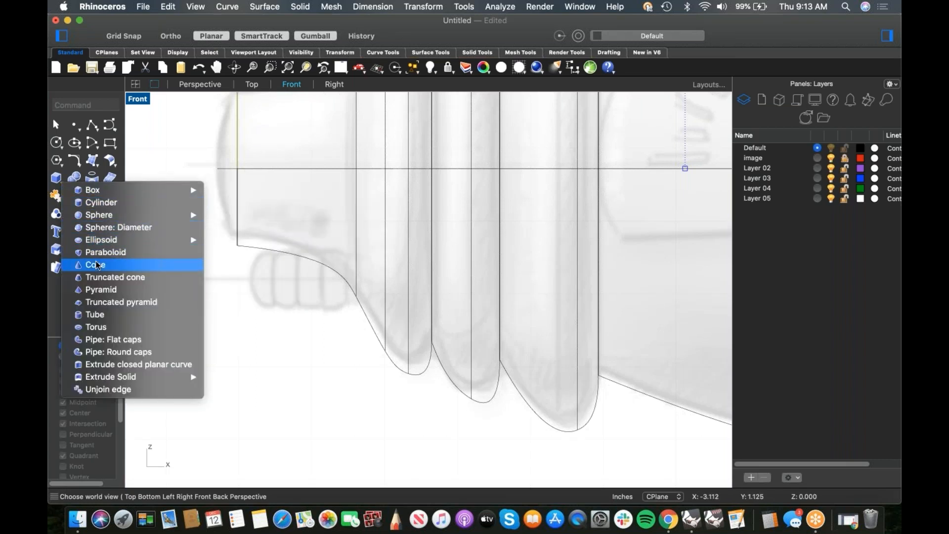
click(95, 326)
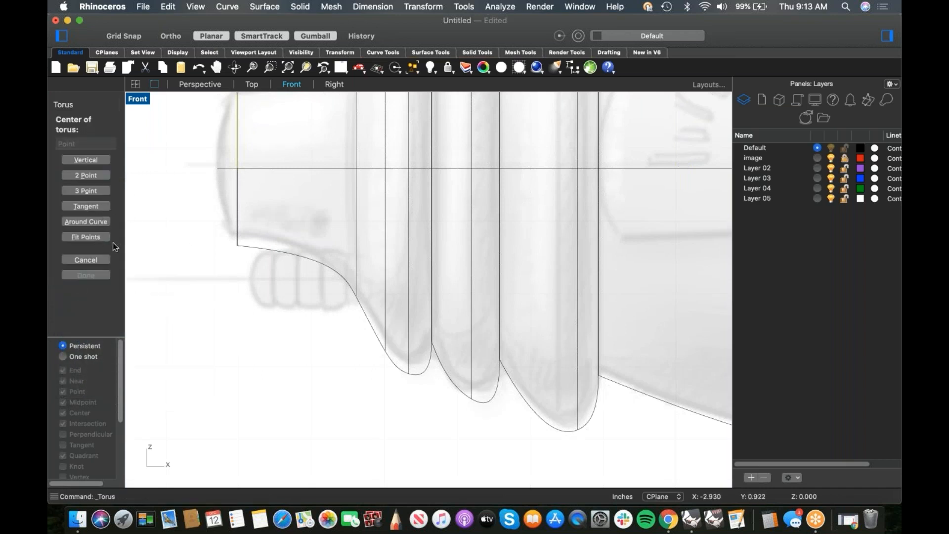
click(261, 279)
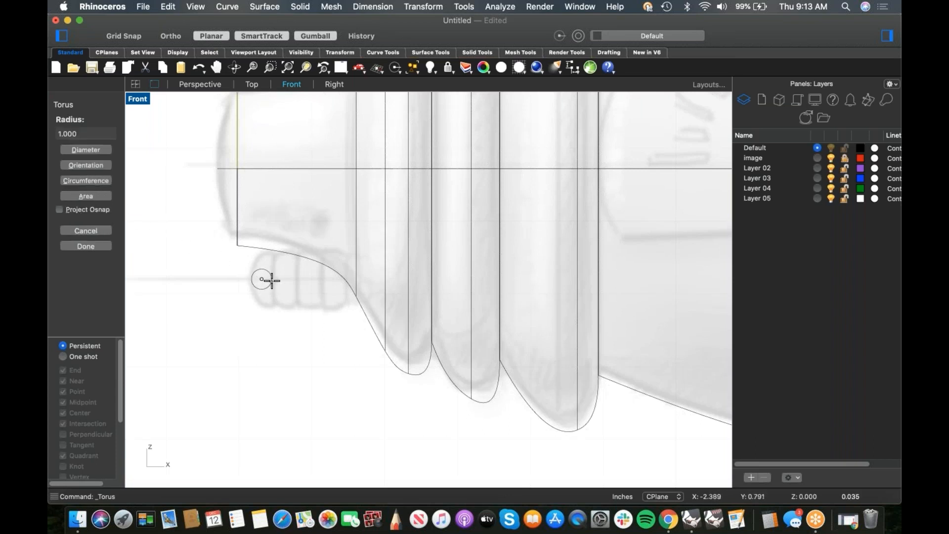
click(271, 280)
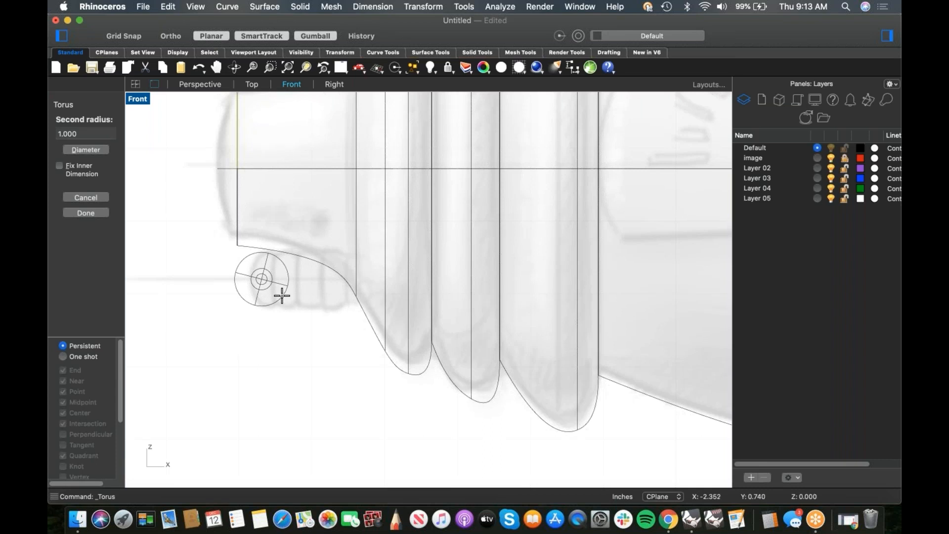
click(282, 295)
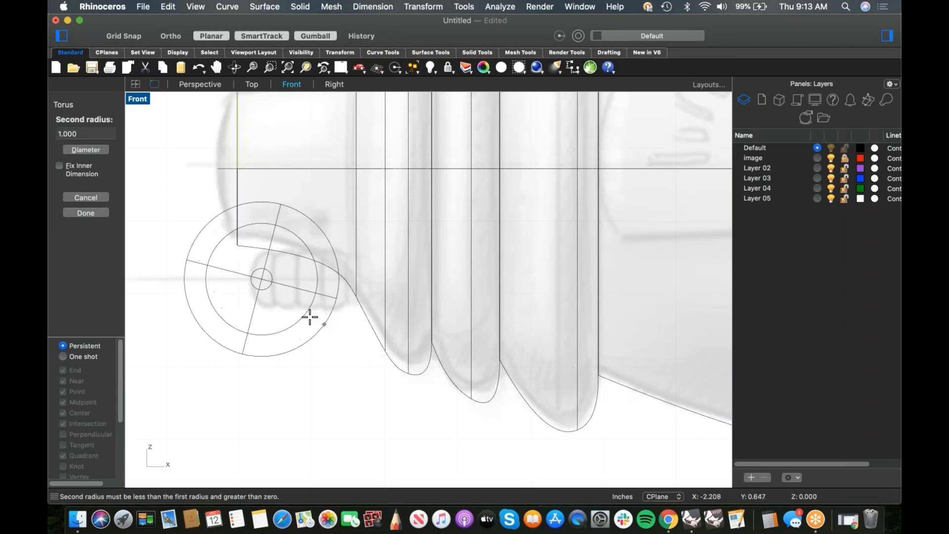
key(Escape)
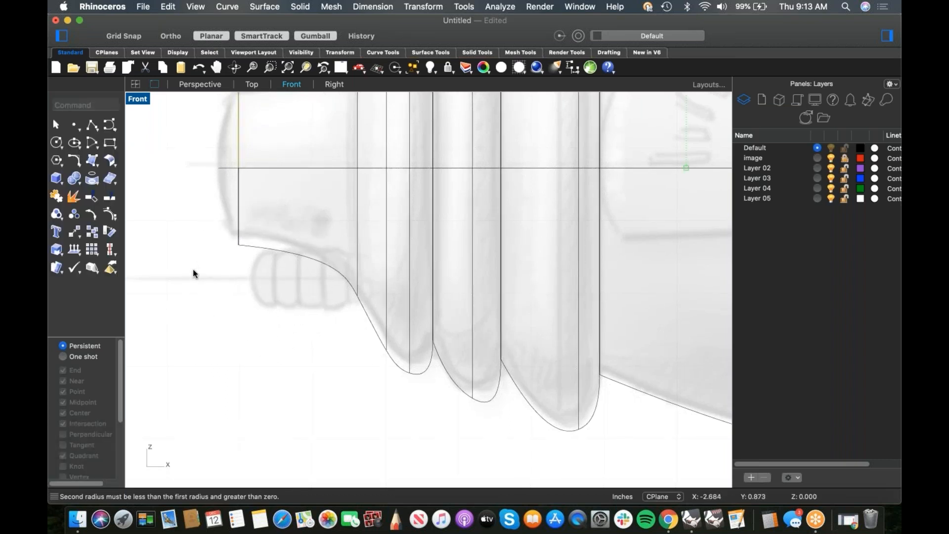
Create a small torus in the Front view, centred on the front segment of the sketched ribbed part under the muzzle
right_click(292, 300)
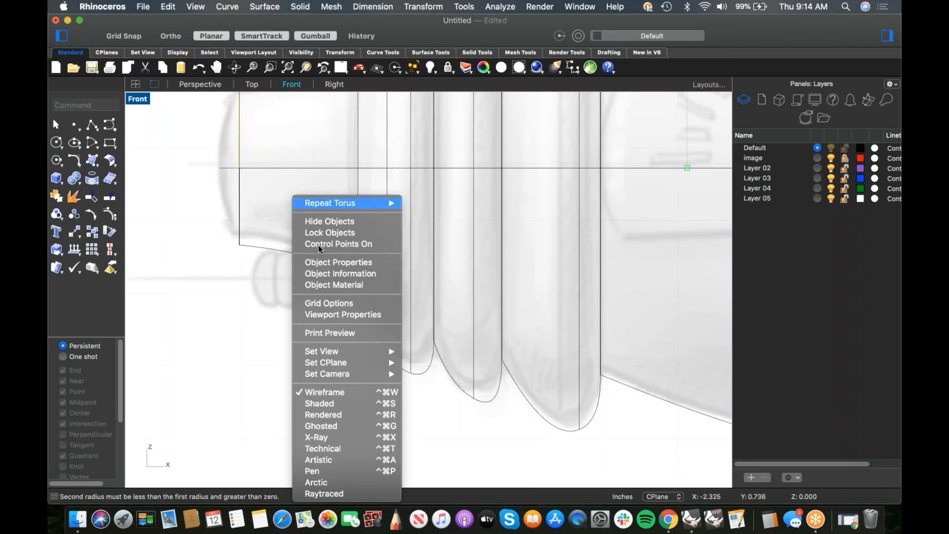
click(341, 202)
click(269, 280)
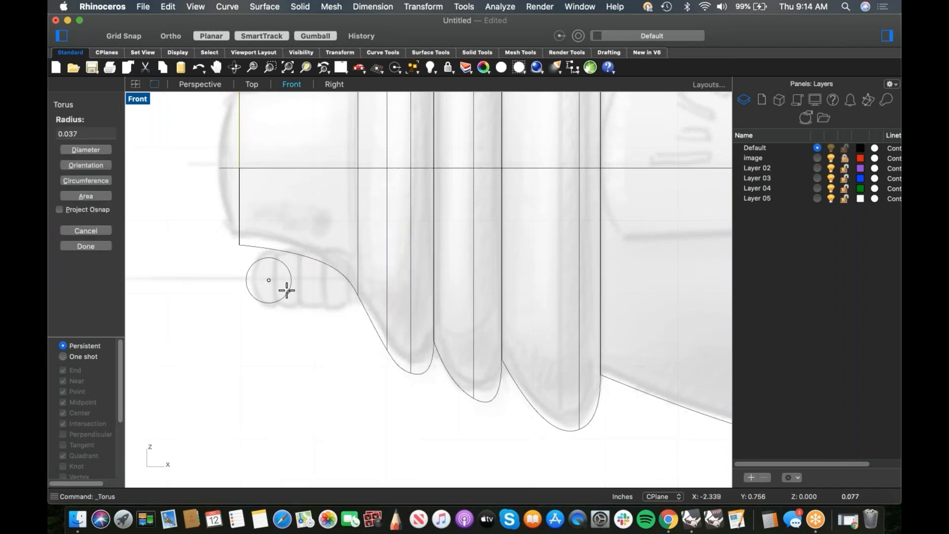
click(291, 291)
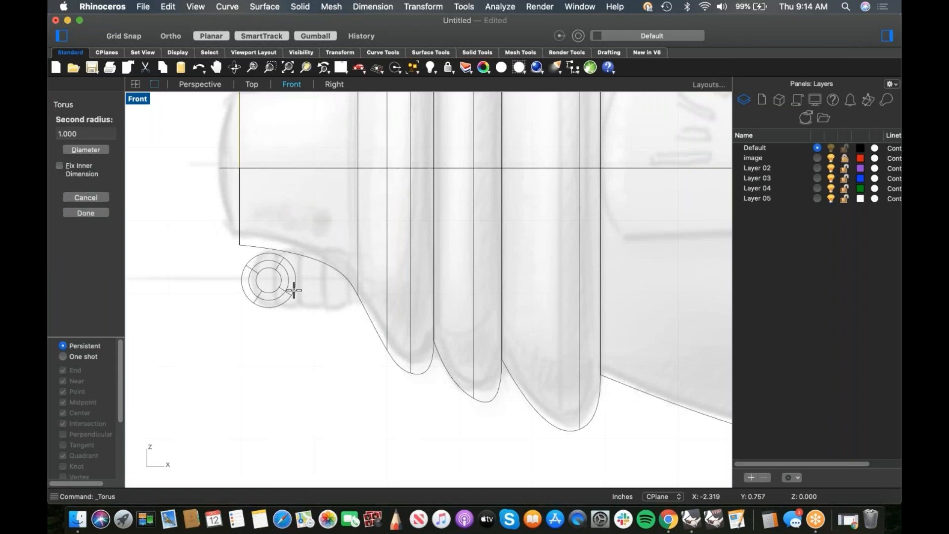
click(295, 292)
click(281, 298)
Rotate the small torus 90 degrees around the Y axis in the Top view
key(ctrl+super+t)
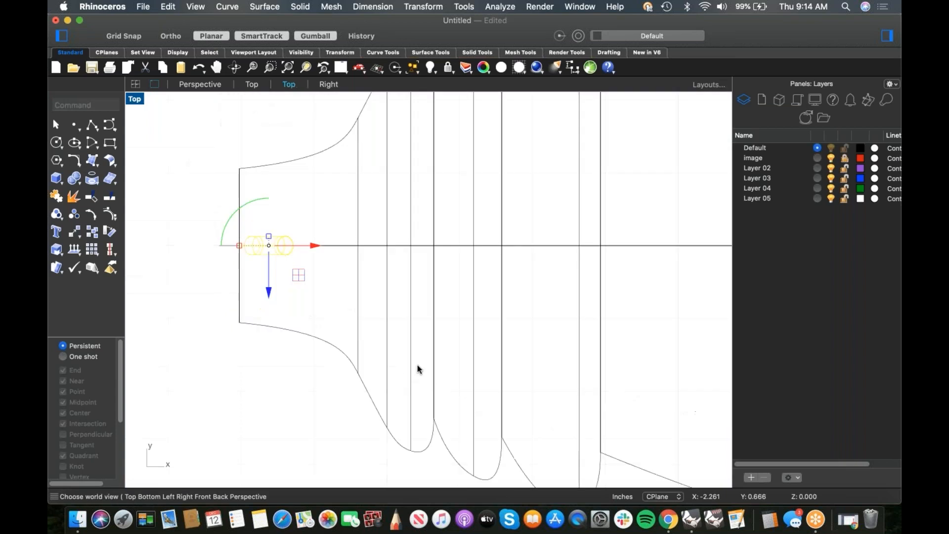
click(248, 203)
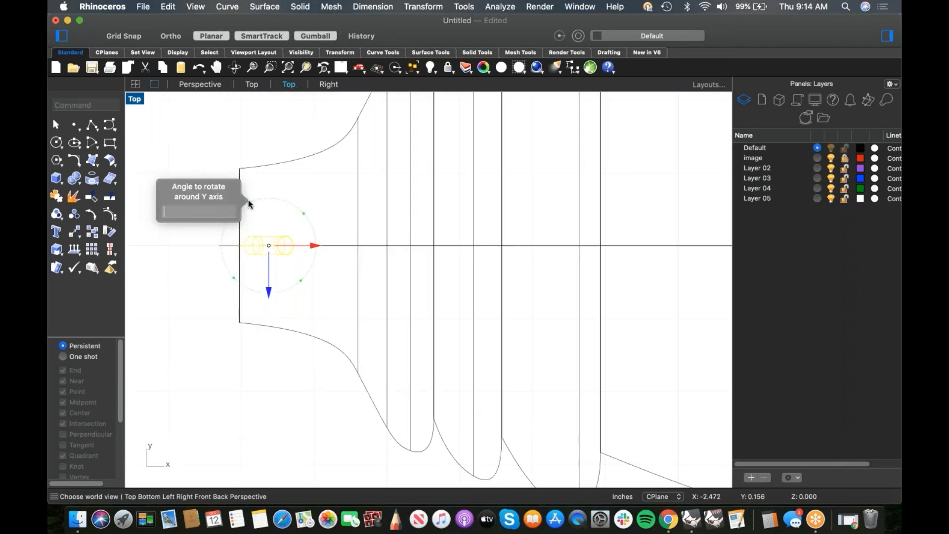
text(90)
key(Return)
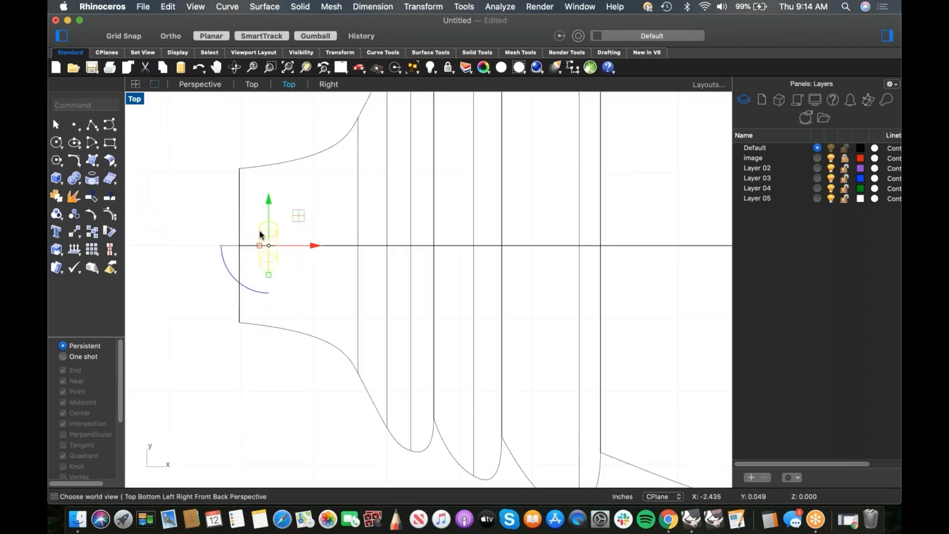
Scale the torus up uniformly in the Front view to match the front segment of the sketched ribbed part
key(ctrl+super+f)
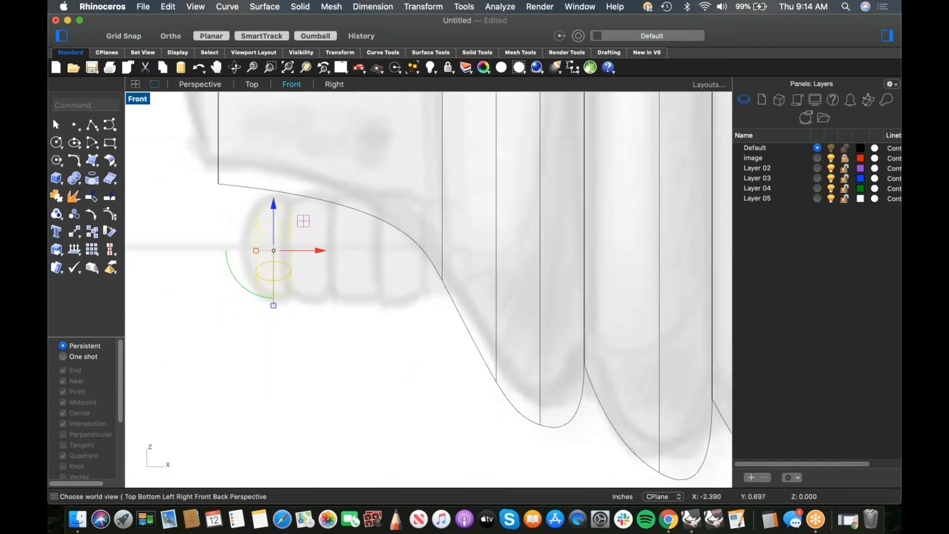
scroll(307, 313, up, 2)
shift+drag(288, 321, 293, 338)
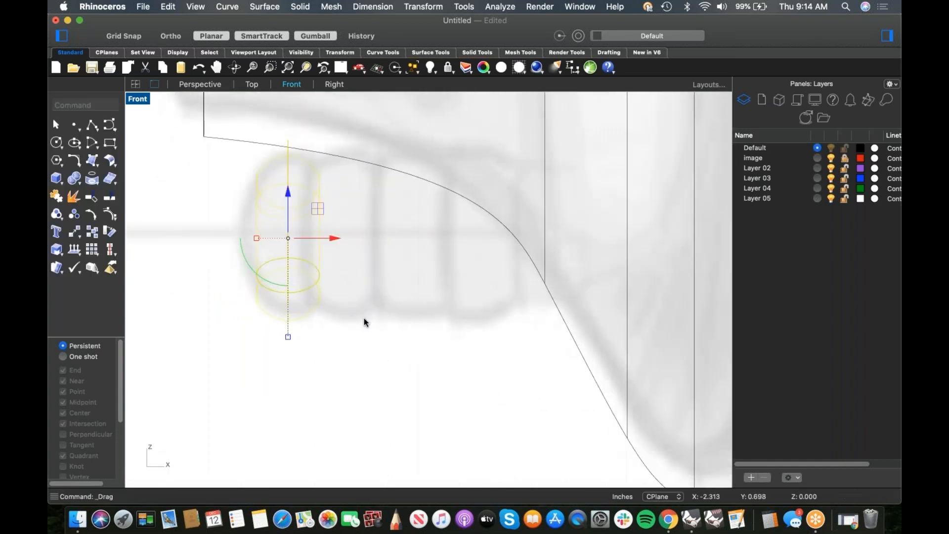
Duplicate the torus four times along X in the Front view to form a row of five adjoining ribs under the muzzle
scroll(328, 300, down, 2)
click(306, 294)
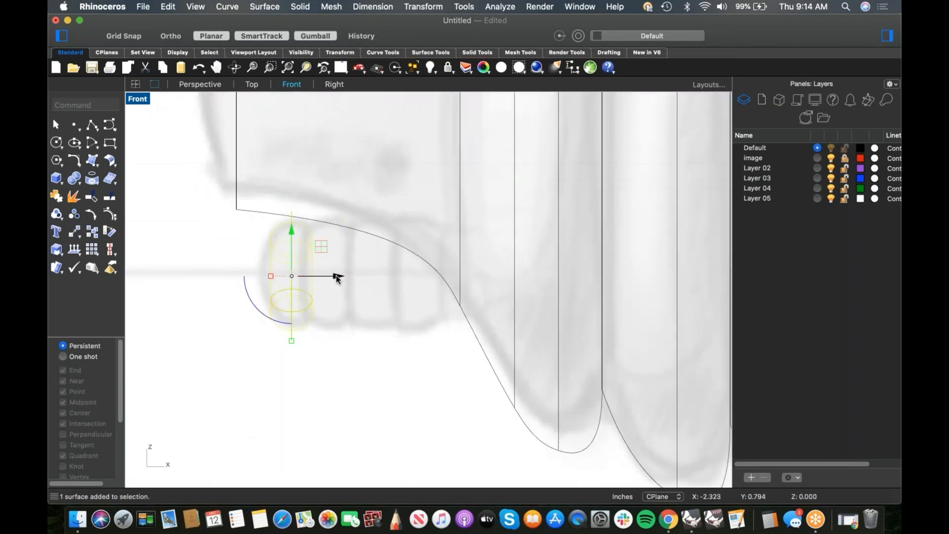
key(alt)
drag(292, 281, 450, 290)
key(alt)
key(alt)
click(422, 361)
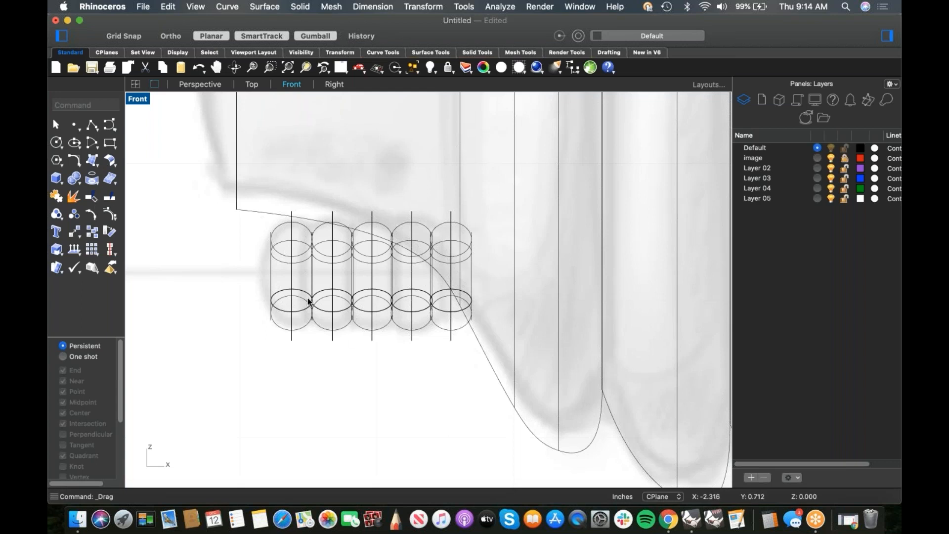
Draw a horizontal line through the centres of the five tori, extending slightly past both ends of the row
click(91, 127)
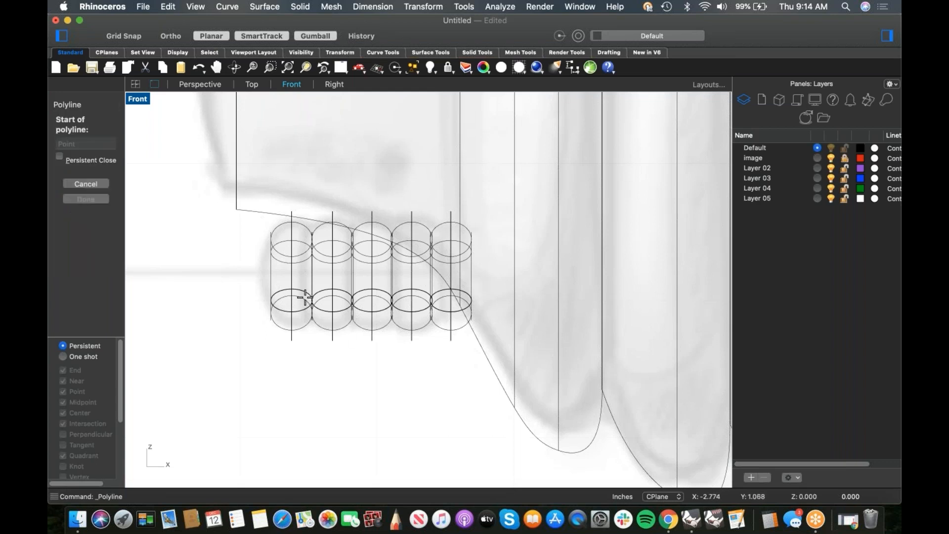
click(250, 273)
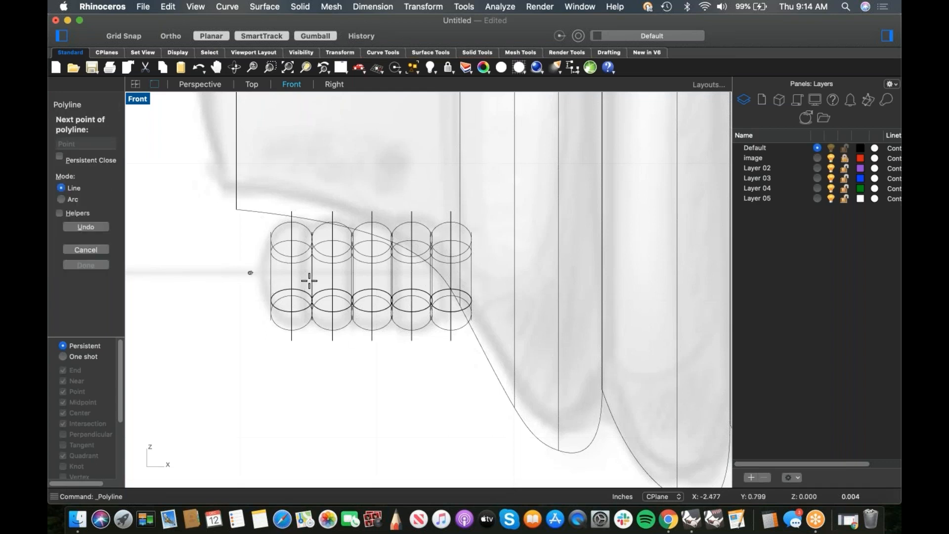
key(F8)
shift+click(487, 292)
key(Return)
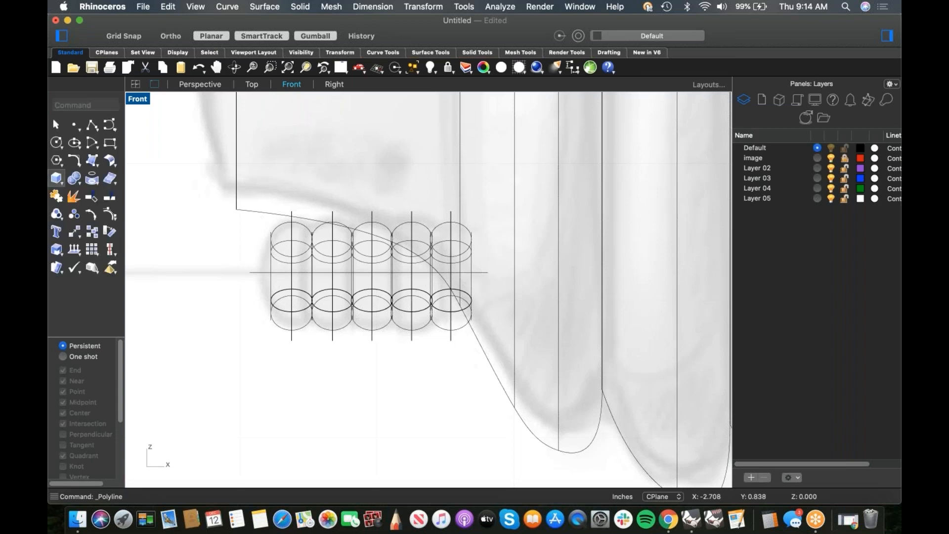
Create a round-capped pipe of about 0.049 inch radius along the line and shift it rearward along X so its front cap protrudes slightly
click(56, 179)
key(Escape)
click(79, 184)
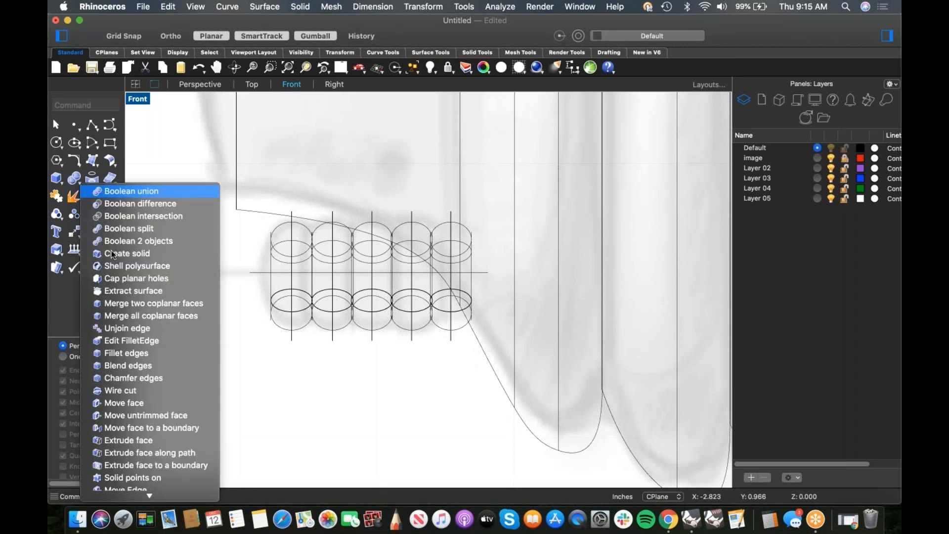
click(243, 389)
click(60, 186)
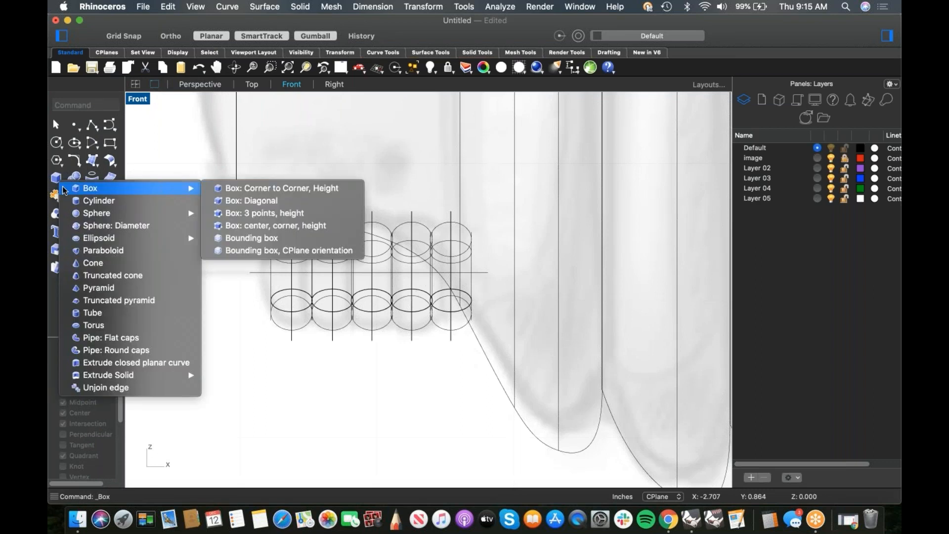
click(115, 349)
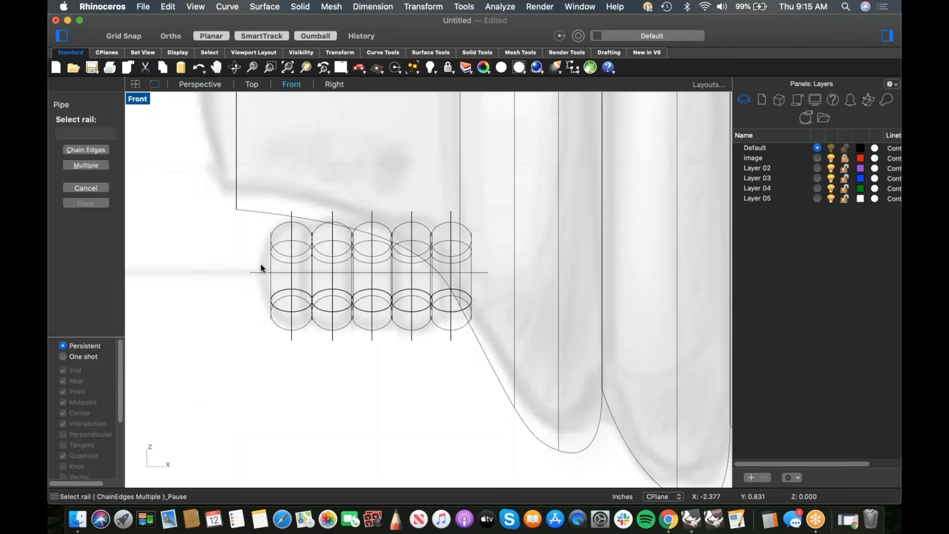
click(256, 272)
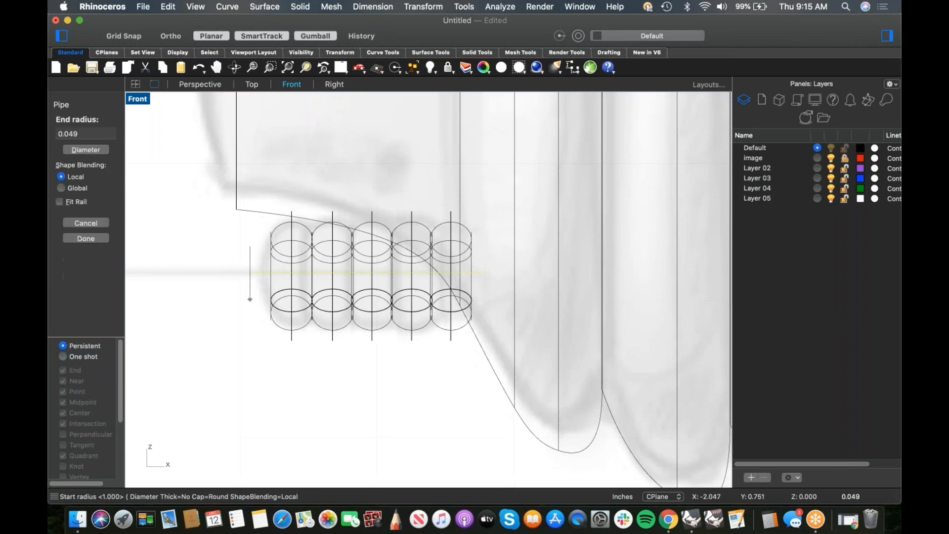
click(257, 299)
key(Return)
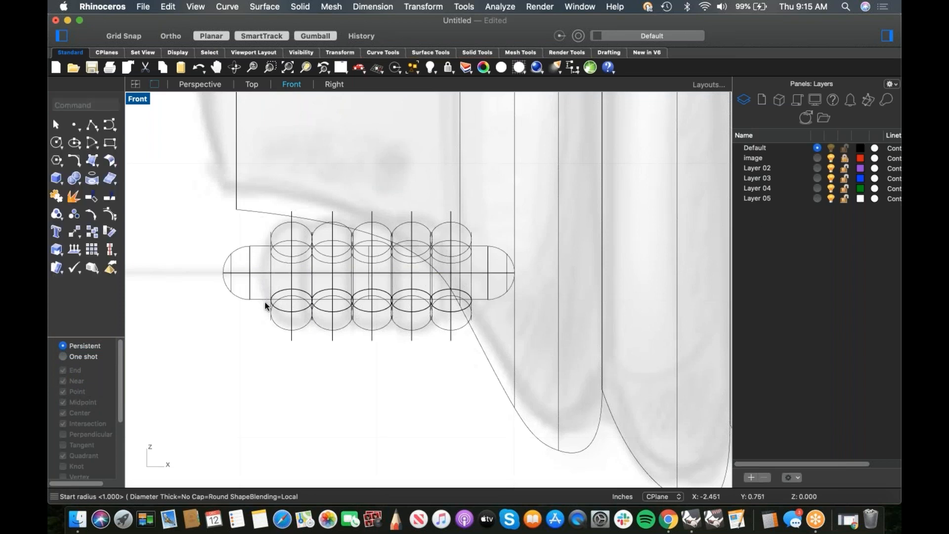
click(255, 298)
drag(413, 274, 393, 274)
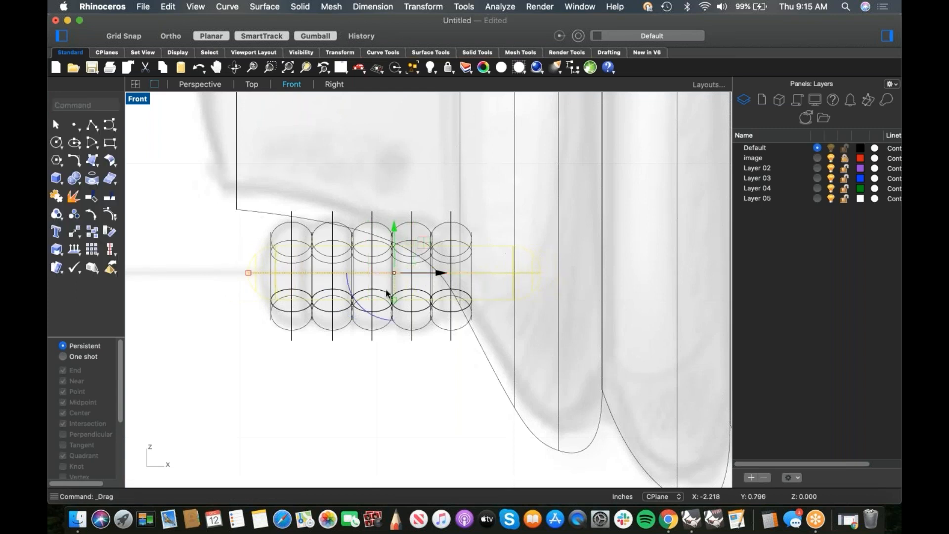
Select the five tori and the round-capped pipe and combine them with a Boolean union
click(345, 340)
drag(456, 350, 288, 332)
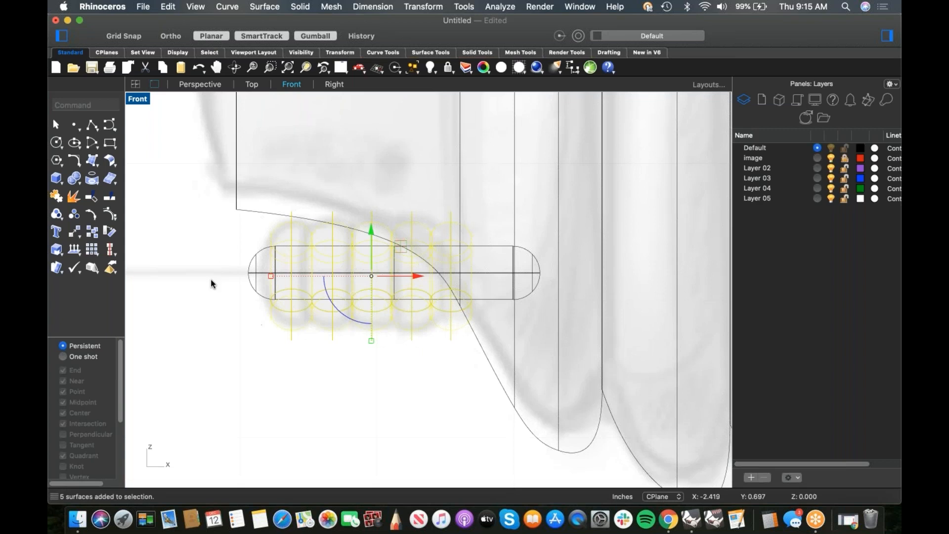
click(74, 179)
click(293, 314)
shift+click(260, 296)
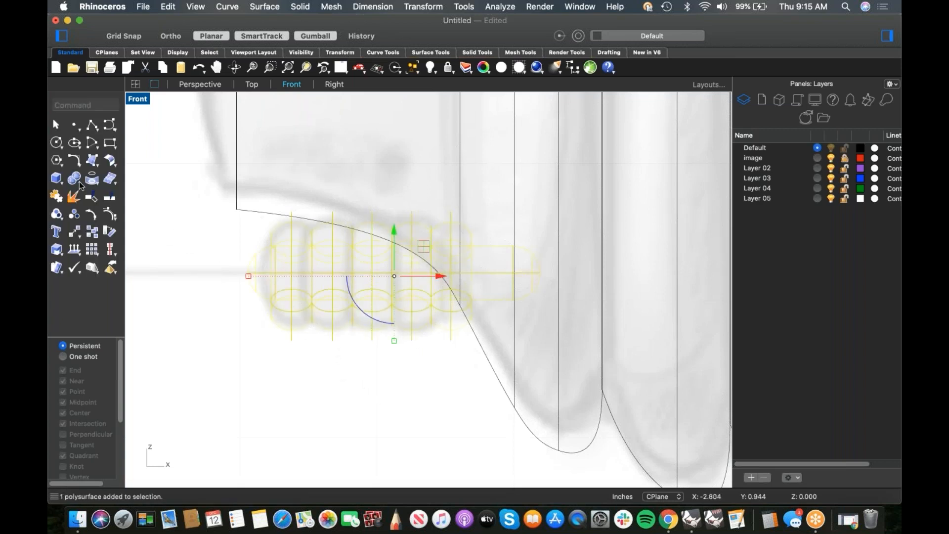
click(73, 179)
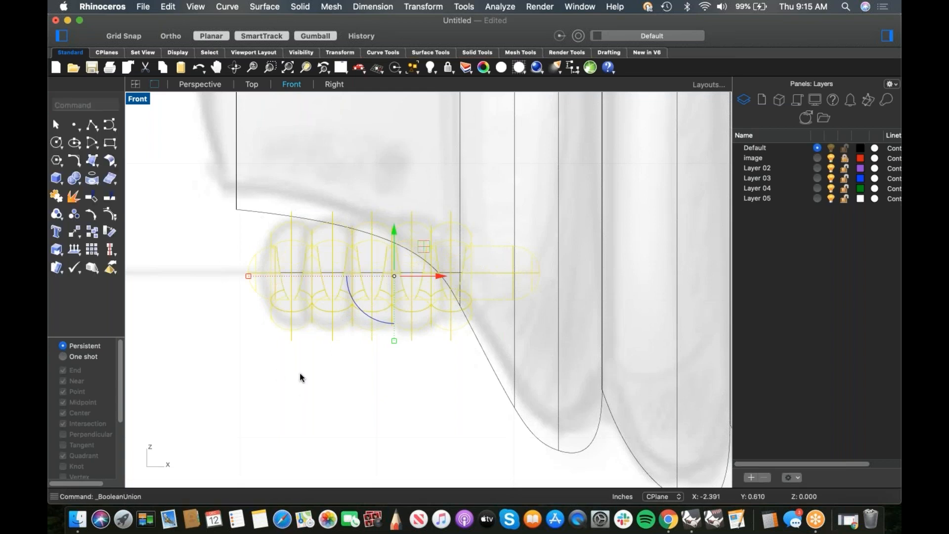
Switch to the Perspective view and set its display mode to Shaded, framing the ribbed part under the muzzle
right_drag(341, 353, 326, 347)
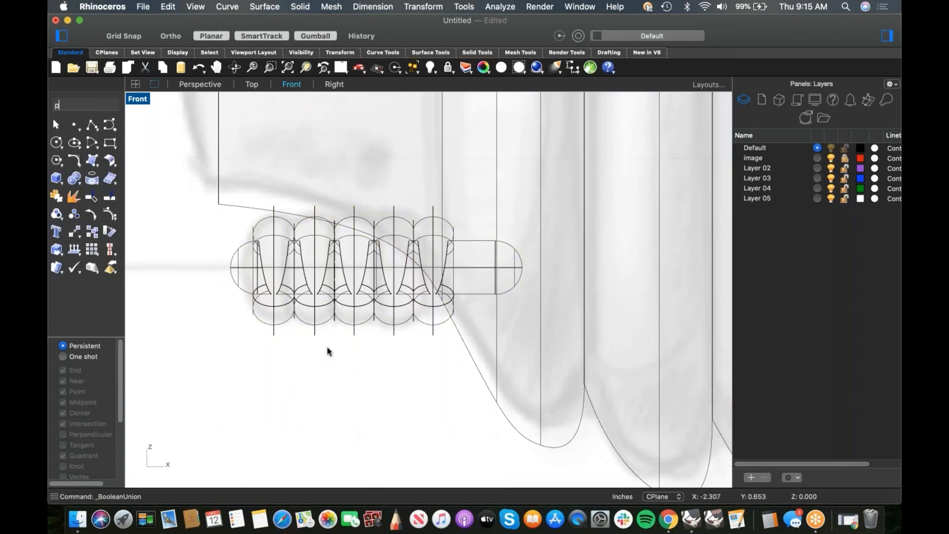
text(p)
key(Return)
right_drag(453, 317, 424, 298)
scroll(423, 299, up, 12)
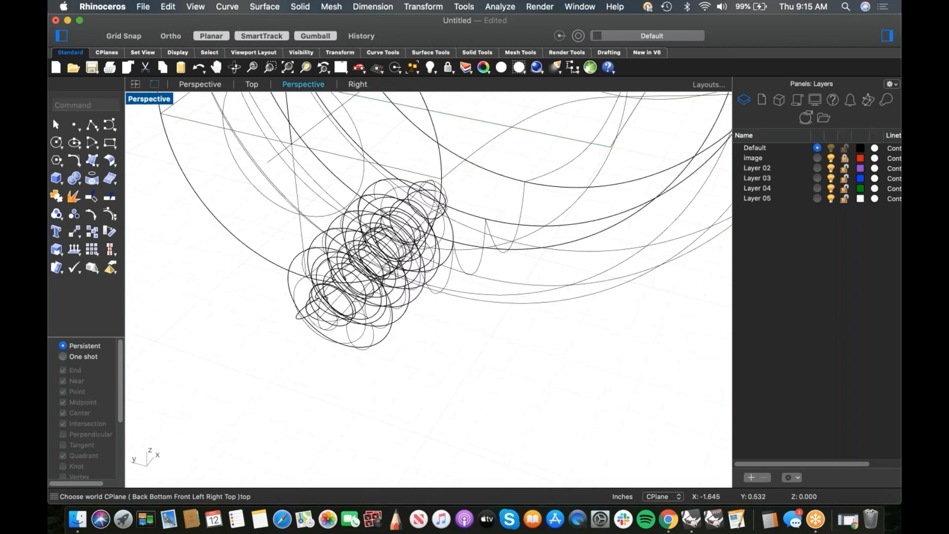
right_drag(337, 325, 356, 311)
middle_click(358, 310)
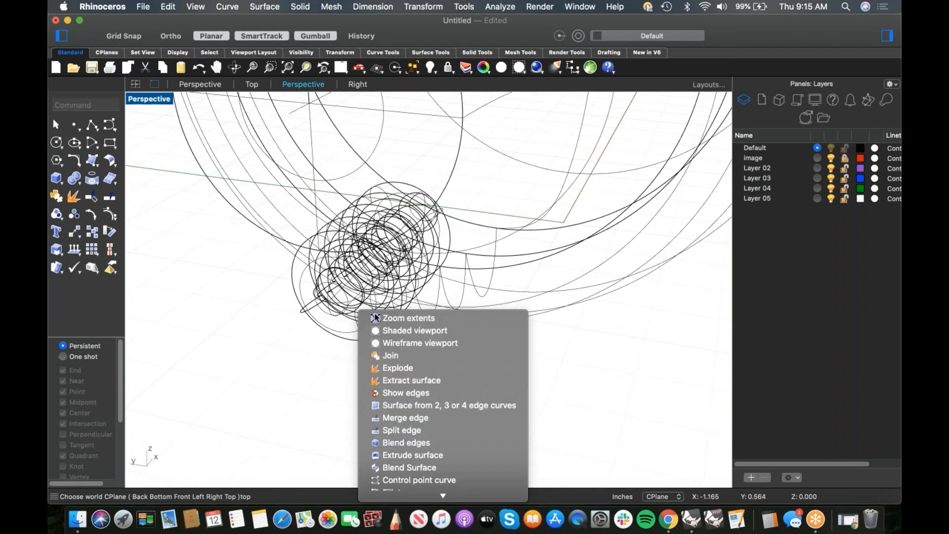
click(153, 99)
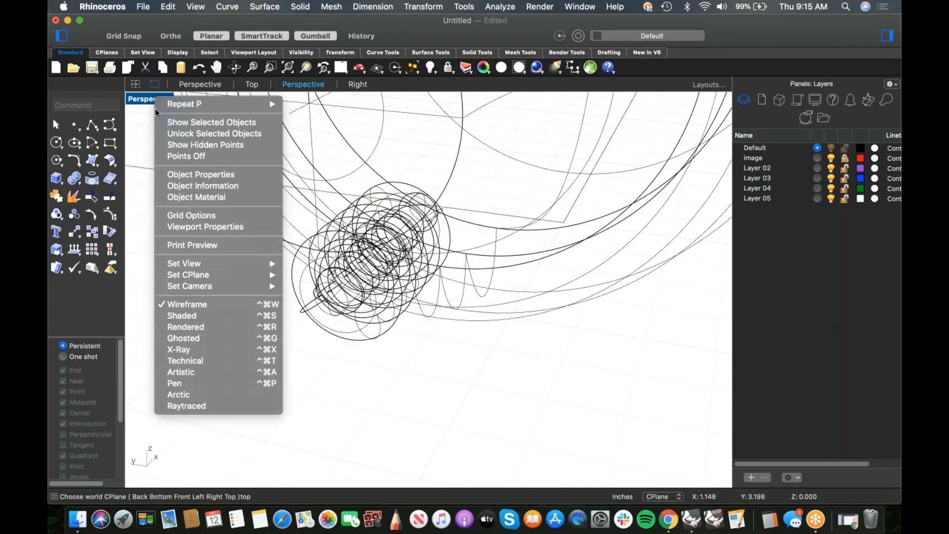
click(204, 315)
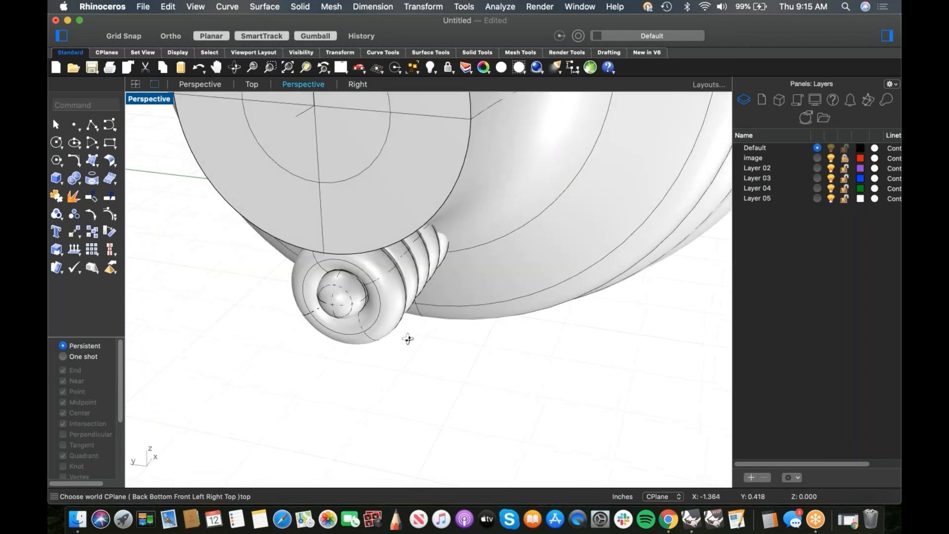
Inspect the ribbed part from the front and side and undo the Boolean union
right_drag(408, 339, 440, 299)
scroll(438, 293, up, 8)
click(435, 288)
mouse_move(506, 340)
right_down()
mouse_move(508, 361)
mouse_move(479, 388)
mouse_move(396, 363)
mouse_move(414, 347)
mouse_move(407, 328)
mouse_move(422, 354)
mouse_move(386, 362)
mouse_move(369, 356)
mouse_move(404, 354)
mouse_move(354, 346)
mouse_move(346, 356)
mouse_move(435, 363)
right_up()
key(Escape)
right_drag(451, 358, 336, 366)
key(super+z)
Scale the round-capped pipe up uniformly and shift it rearward along X within the tori
click(270, 277)
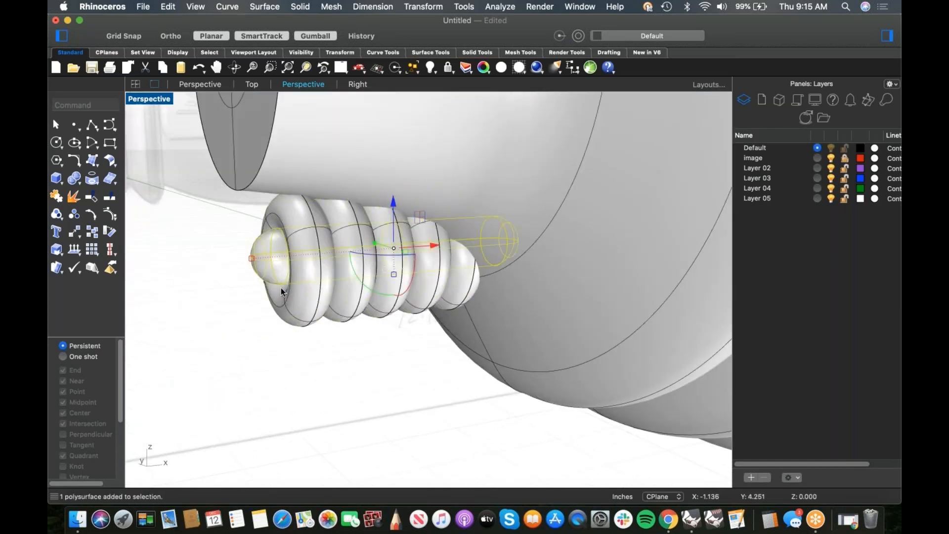
shift+drag(394, 275, 394, 286)
drag(434, 247, 446, 250)
Boolean-union the enlarged pipe with the five tori and view the part from the front of the muzzle
shift+click(336, 301)
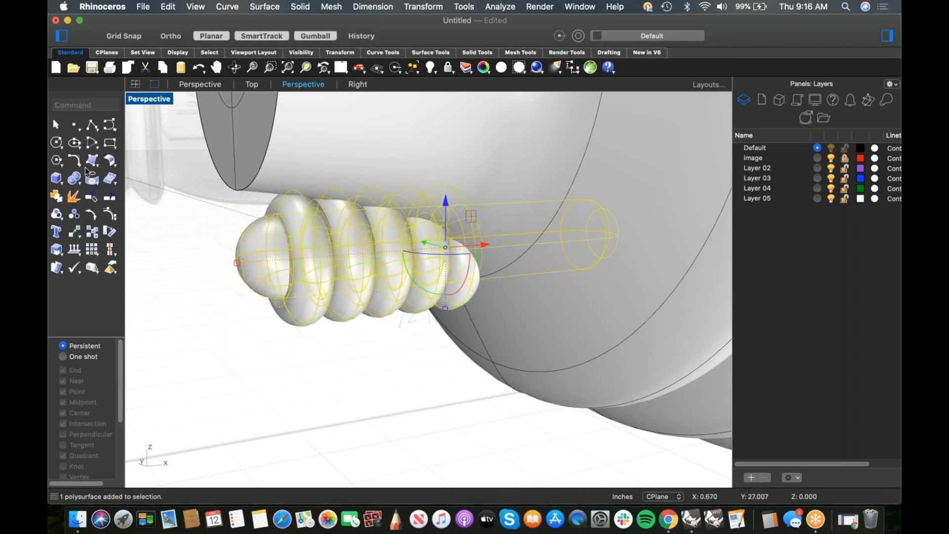
click(75, 178)
mouse_move(326, 356)
right_down()
mouse_move(363, 328)
mouse_move(307, 361)
mouse_move(319, 280)
mouse_move(434, 286)
mouse_move(426, 294)
right_up()
click(361, 328)
click(377, 354)
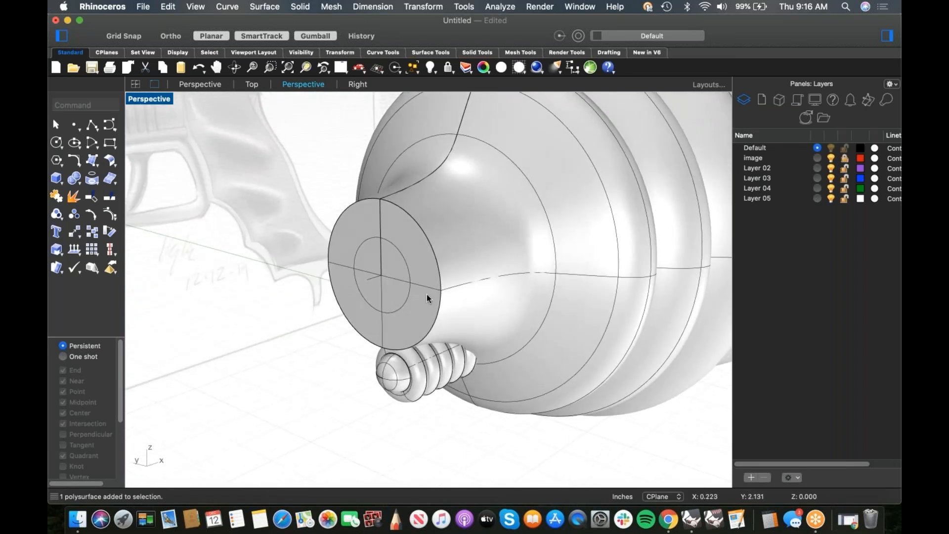
Duplicate the flat end surface of the muzzle along X, about 0.19 inch in front of the body
click(405, 308)
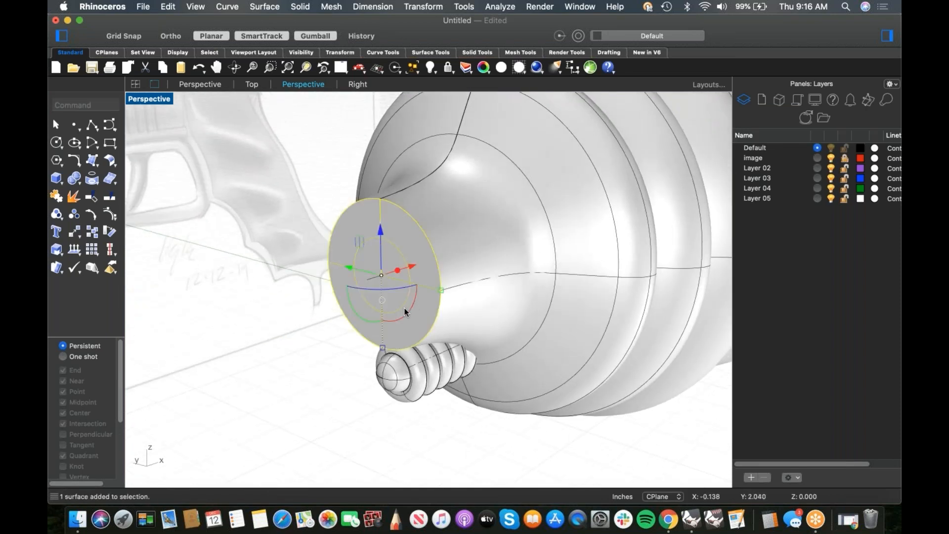
drag(411, 266, 340, 289)
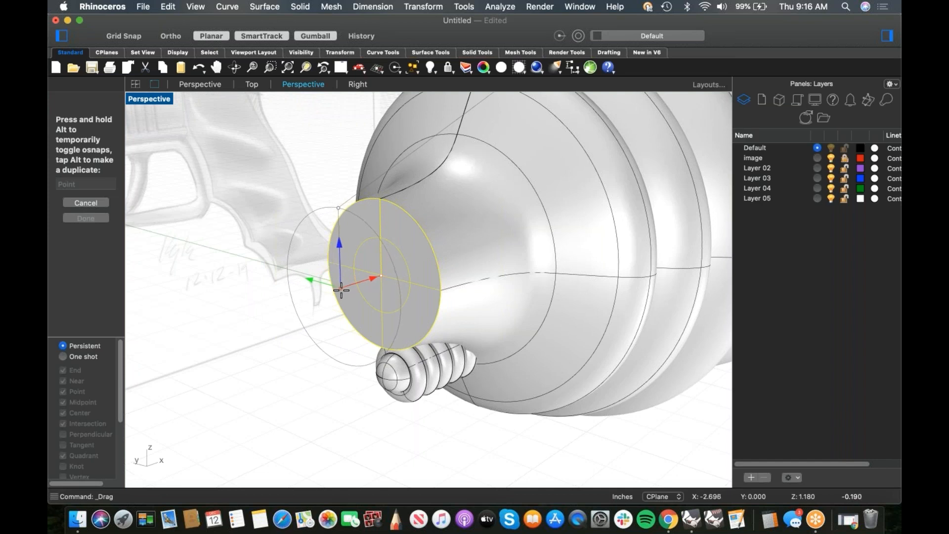
drag(341, 289, 341, 290)
key(alt)
click(328, 386)
right_drag(328, 387, 324, 391)
Extrude the duplicated disc back along X into the muzzle as a solid cylinder and scale it to leave a thin muzzle wall
click(313, 340)
drag(339, 326, 467, 274)
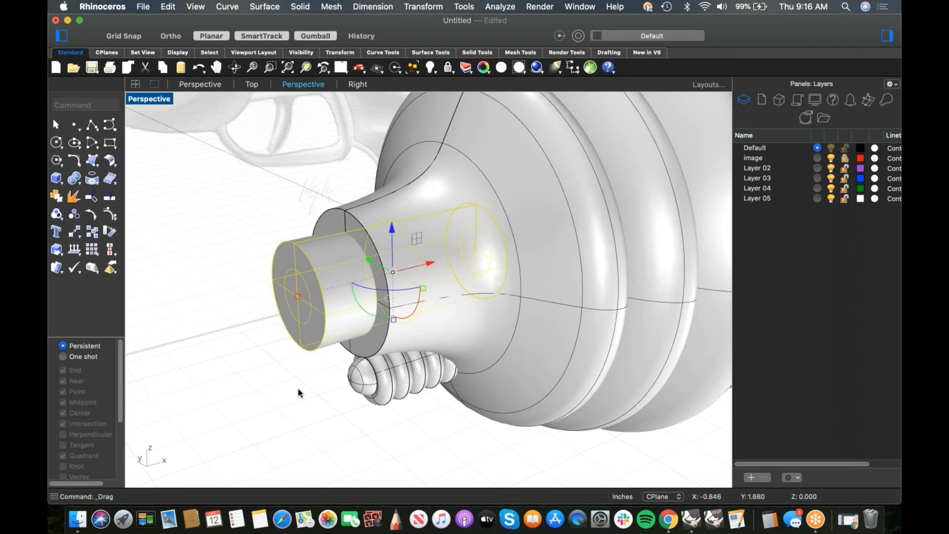
click(359, 333)
drag(394, 320, 393, 327)
click(238, 310)
Subtract the cylinder from the raygun body with a Boolean difference to hollow out the muzzle
drag(79, 182, 148, 204)
click(509, 267)
key(Return)
click(337, 298)
key(Return)
scroll(300, 323, down, 5)
mouse_move(301, 320)
right_down()
mouse_move(316, 332)
mouse_move(311, 299)
mouse_move(302, 311)
right_up()
scroll(316, 365, down, 4)
scroll(361, 361, down, 3)
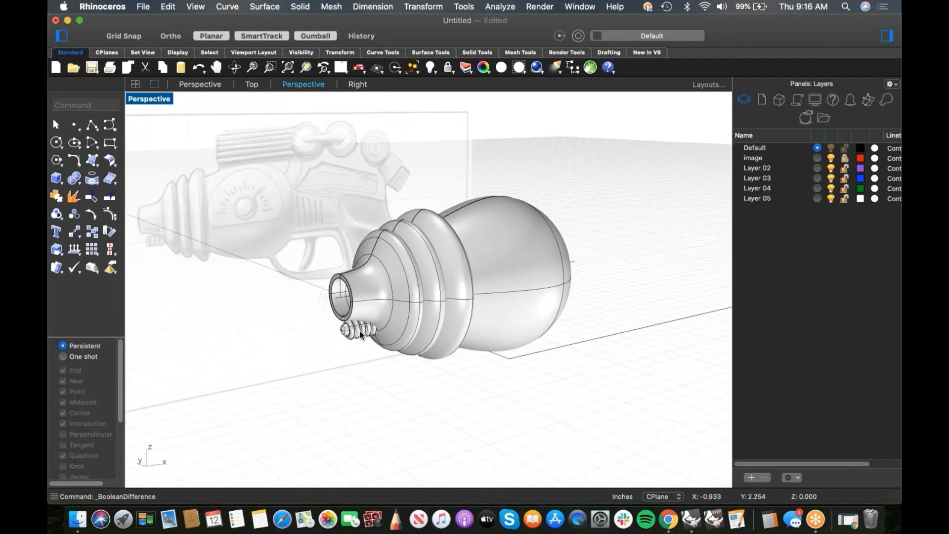
Return to the Front view and set its display to Wireframe, framing the dial on the sketched body
scroll(365, 360, up, 4)
right_drag(365, 360, 415, 372)
scroll(380, 363, down, 3)
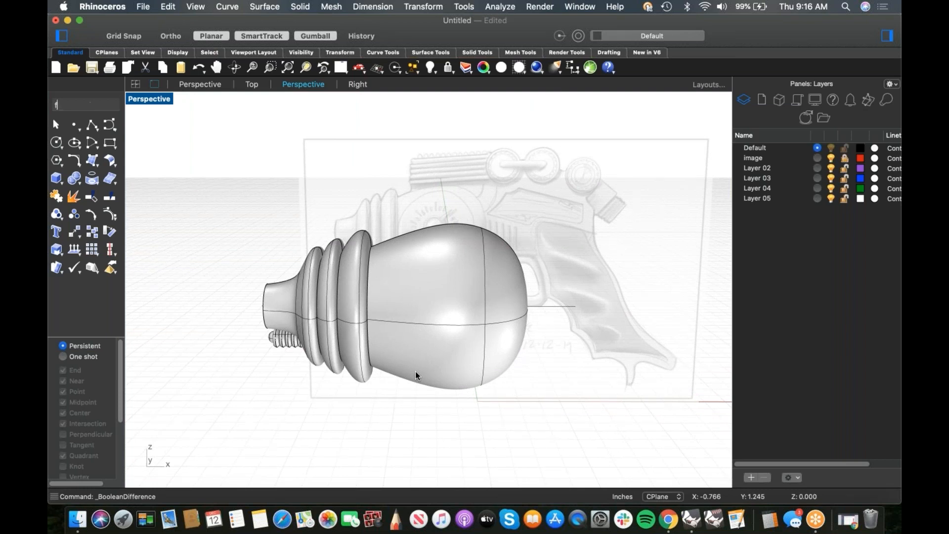
key(ctrl+super+f)
right_drag(399, 298, 378, 253)
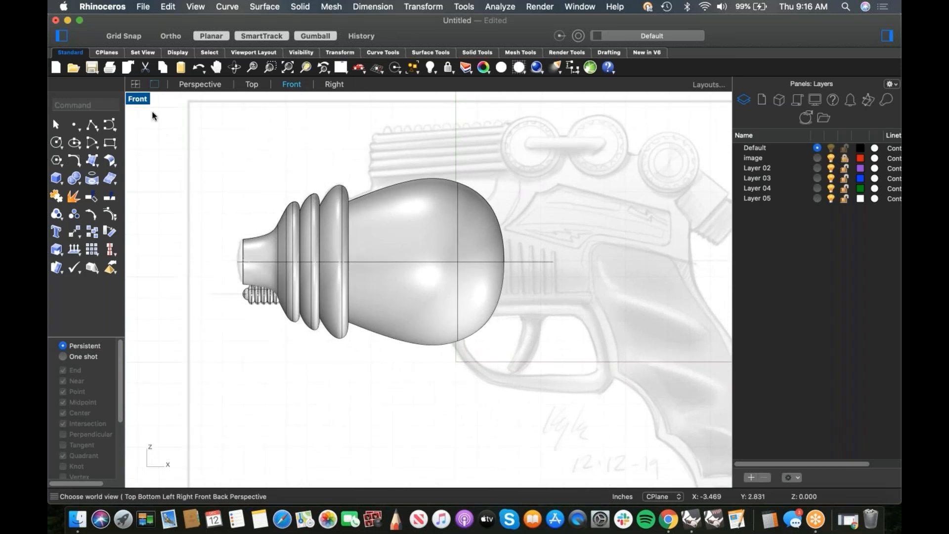
click(138, 99)
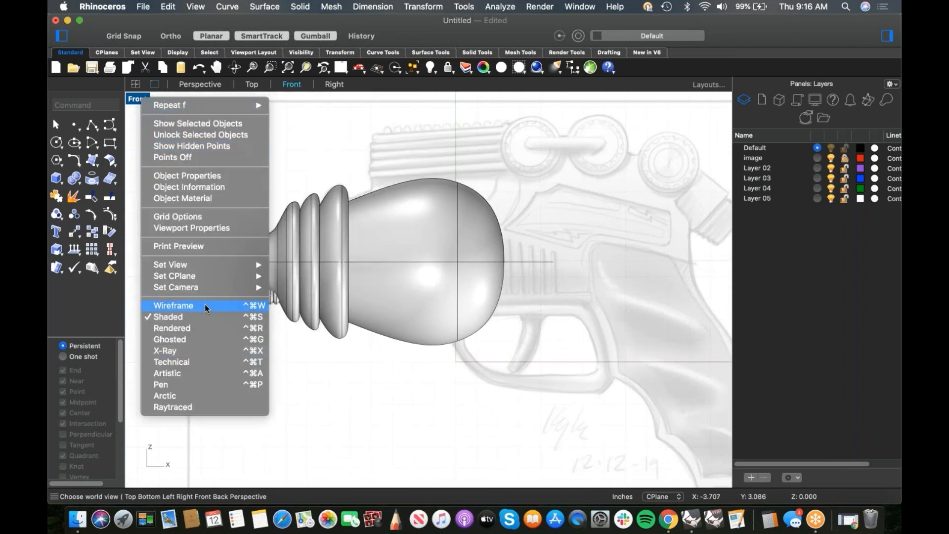
click(170, 306)
scroll(419, 254, up, 5)
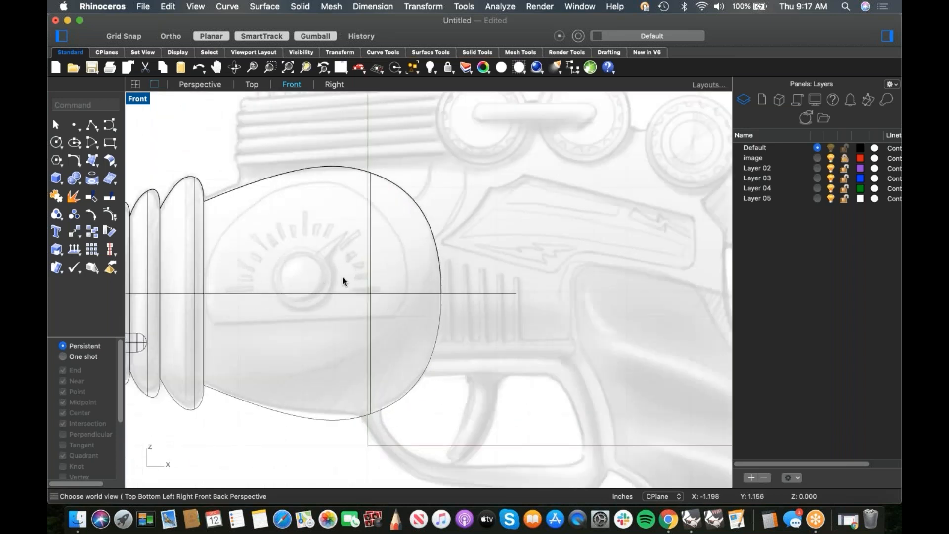
Create a cylinder of about 0.25 inch radius and 0.5 inch height in the Front view, centred on the sketched dial knob
click(62, 186)
click(93, 202)
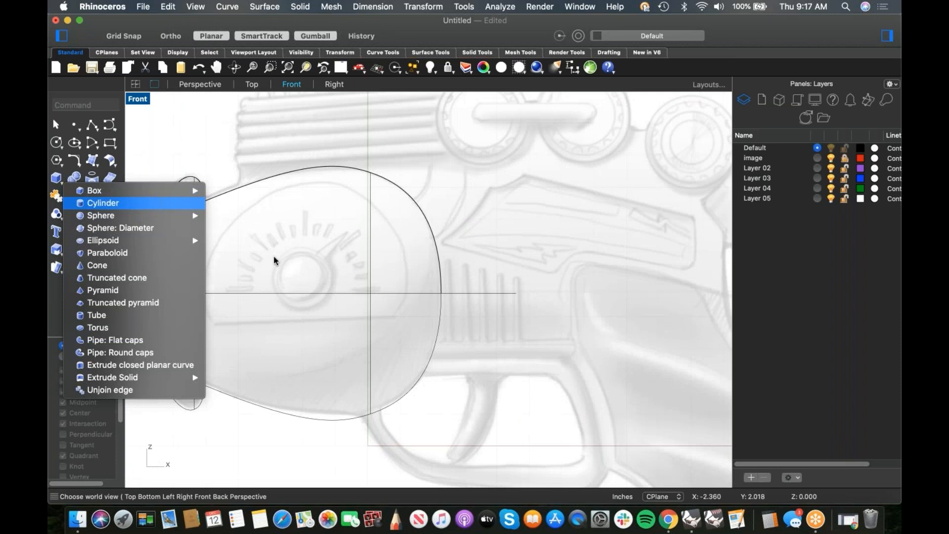
click(302, 280)
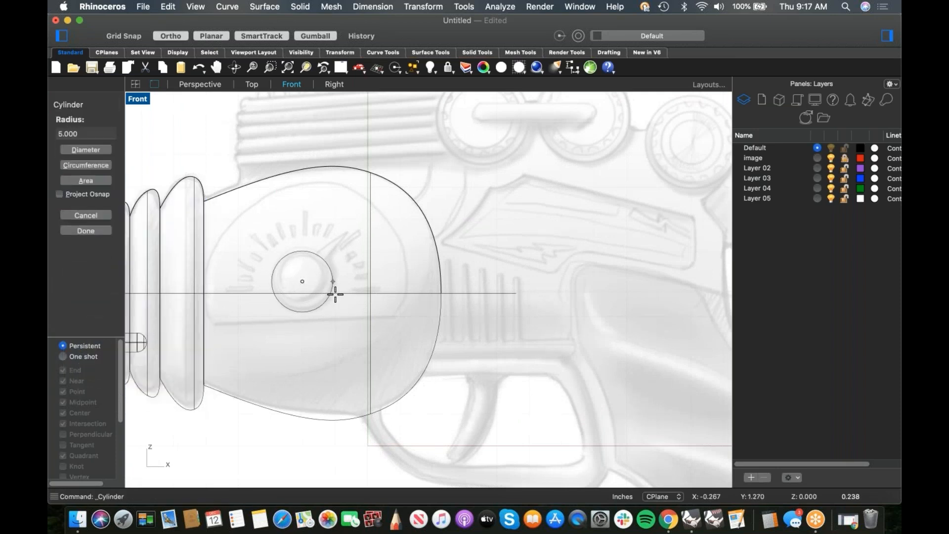
click(334, 293)
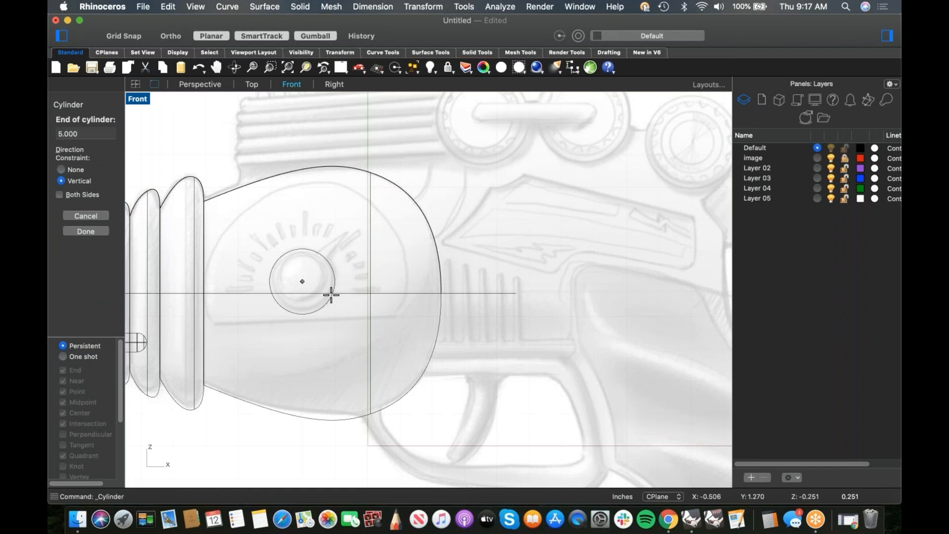
text(.)
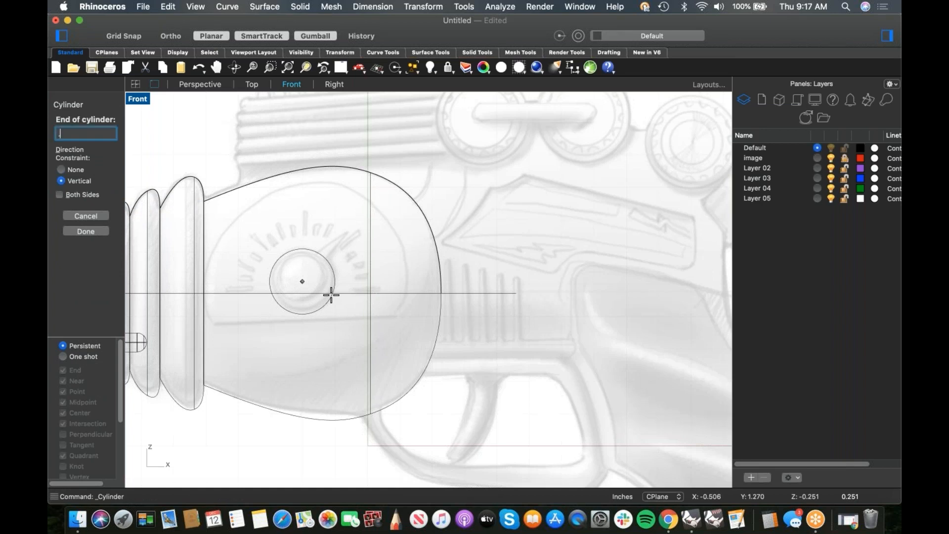
text(5)
key(Return)
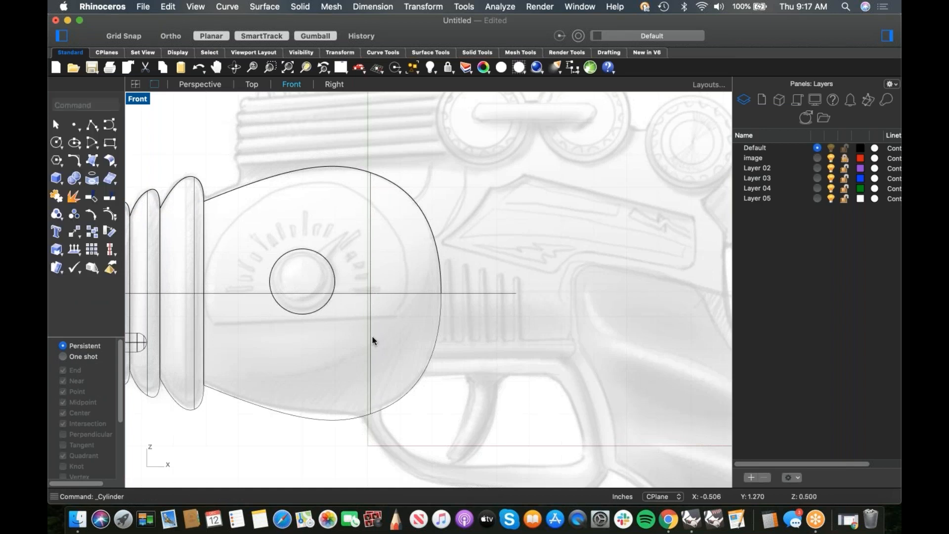
Duplicate the dial knob cylinder in place and scale the copy down to the sketched inner knob circle
click(318, 309)
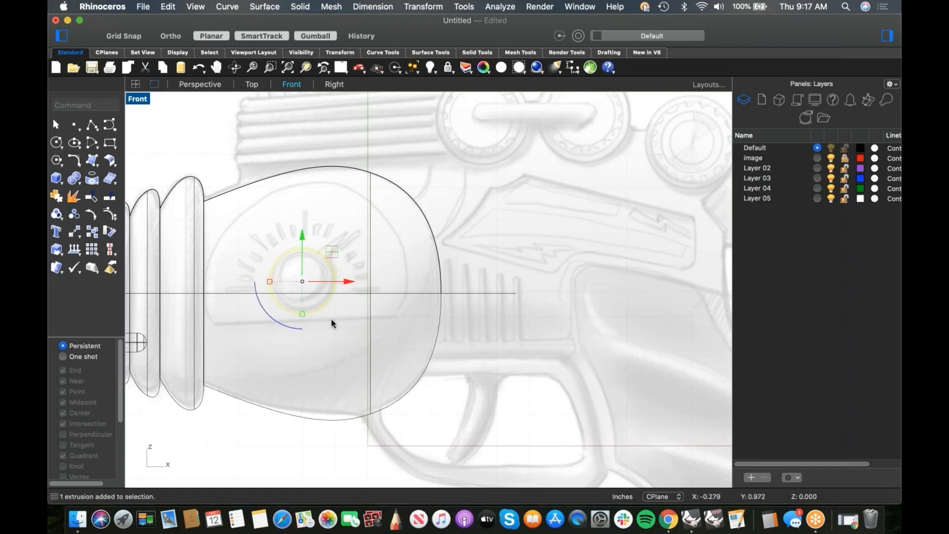
key(super+c)
key(super+v)
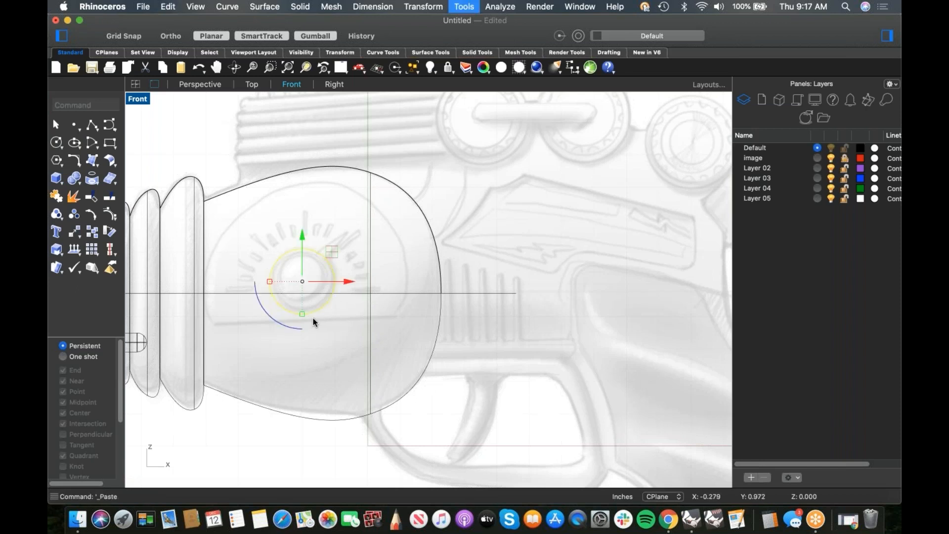
shift+drag(273, 285, 277, 282)
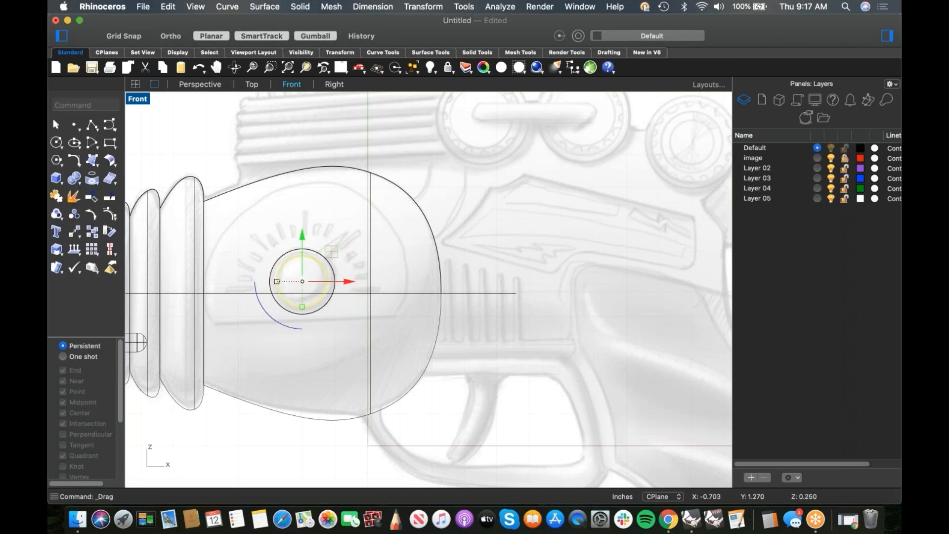
In the Perspective view, move the smaller knob cylinder slightly outward along Y so it protrudes from the larger one
text(p)
key(Return)
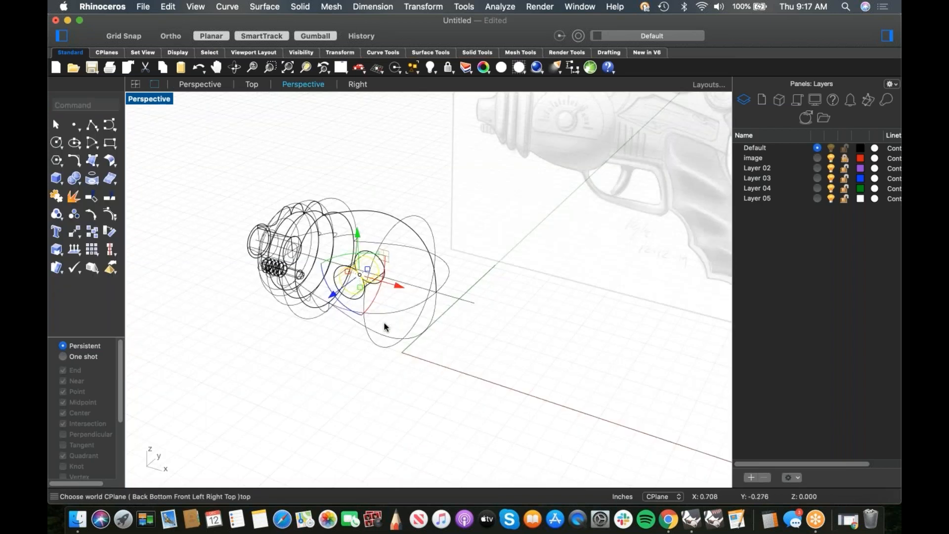
scroll(385, 326, up, 6)
scroll(304, 153, up, 3)
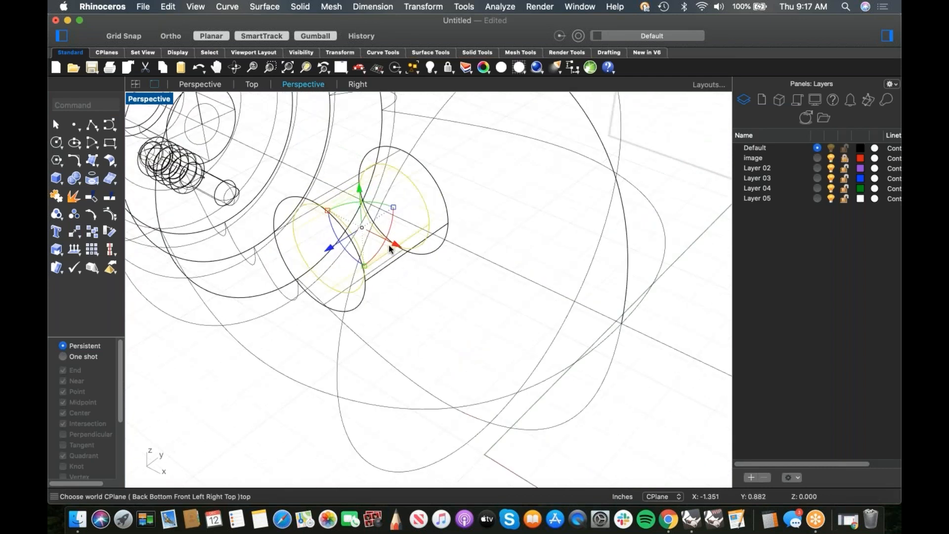
drag(329, 247, 304, 264)
Set the Perspective view to Shaded and move both knob cylinders together outward from the side of the body
click(358, 307)
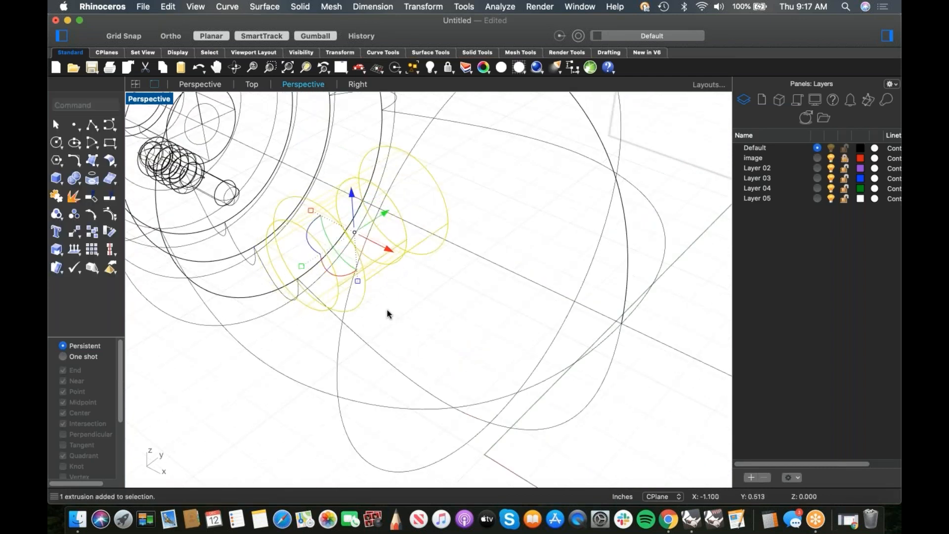
right_click(387, 312)
click(154, 100)
click(192, 320)
scroll(377, 304, down, 3)
right_drag(376, 303, 485, 303)
drag(509, 253, 443, 277)
click(332, 348)
scroll(336, 331, down, 4)
right_drag(373, 336, 417, 352)
scroll(455, 316, up, 5)
scroll(410, 322, down, 5)
Return to the Front view in Wireframe display, framing the sketched dial plate around the knob
key(ctrl+F2)
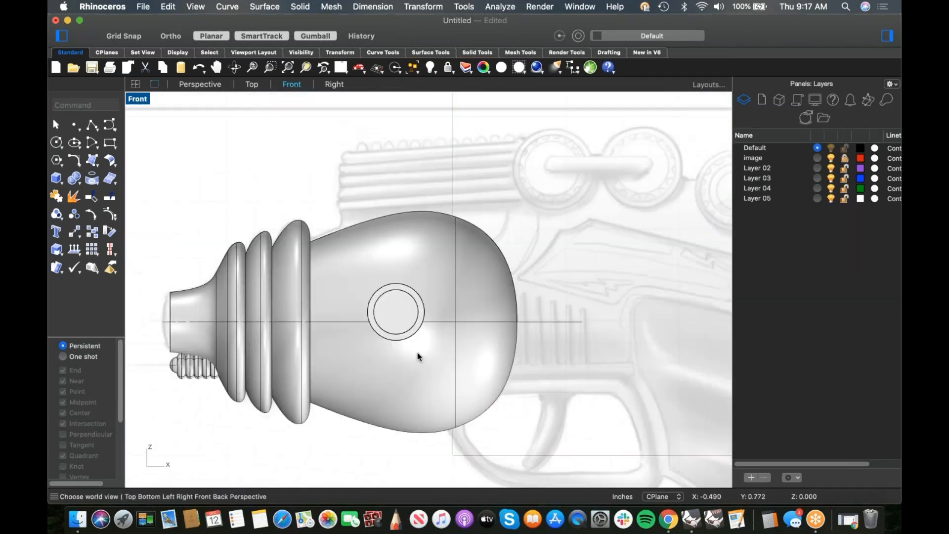
middle_click(484, 271)
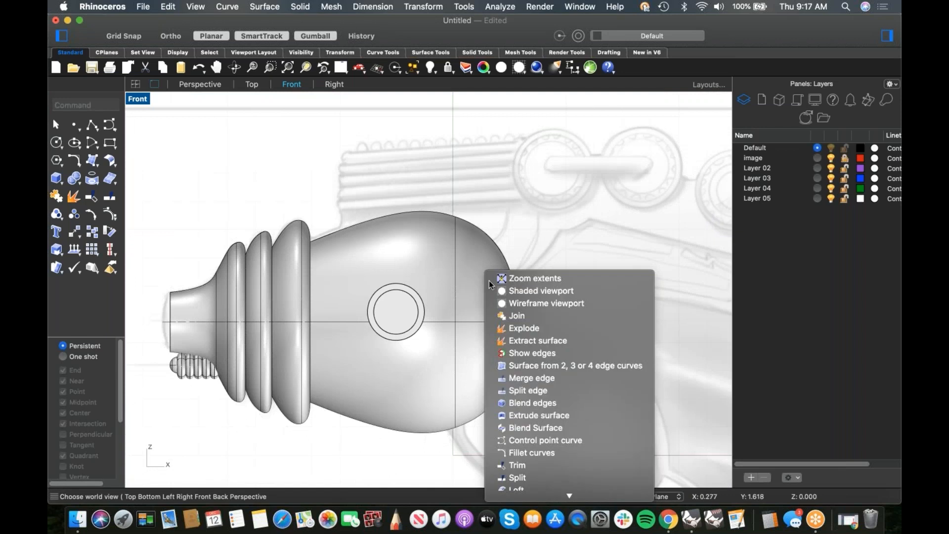
click(514, 303)
scroll(401, 321, up, 3)
right_drag(407, 317, 459, 285)
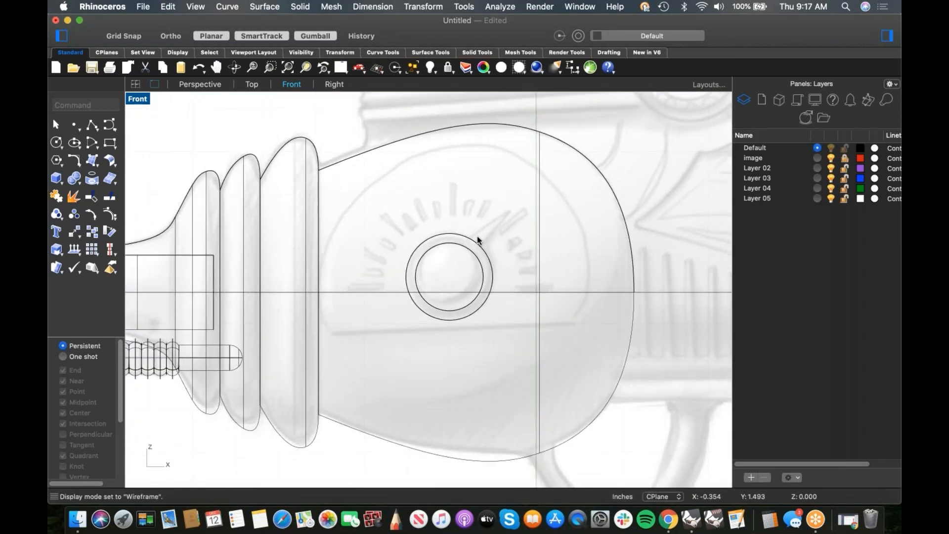
click(63, 183)
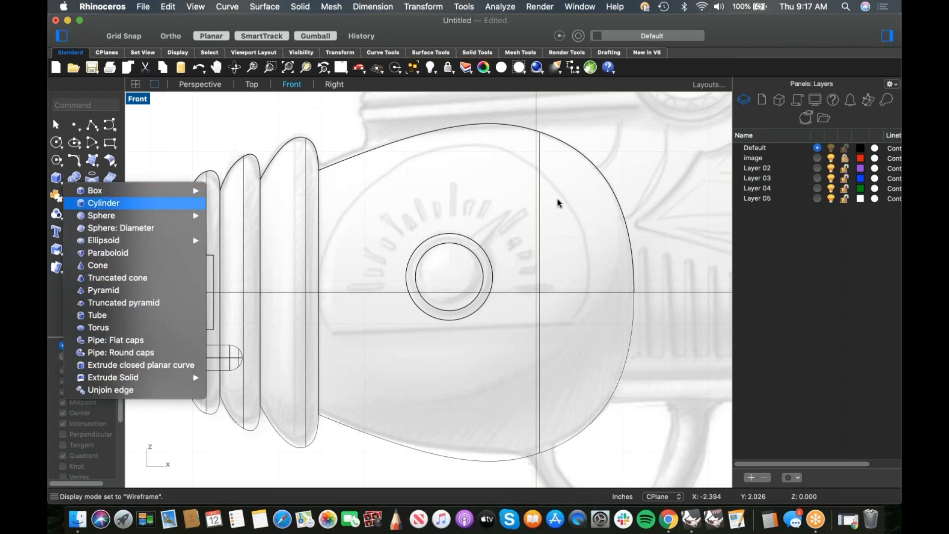
key(Escape)
Duplicate the larger knob cylinder scaled up to the sketched dial plate's arc, and shift the three dial cylinders slightly along X
click(491, 266)
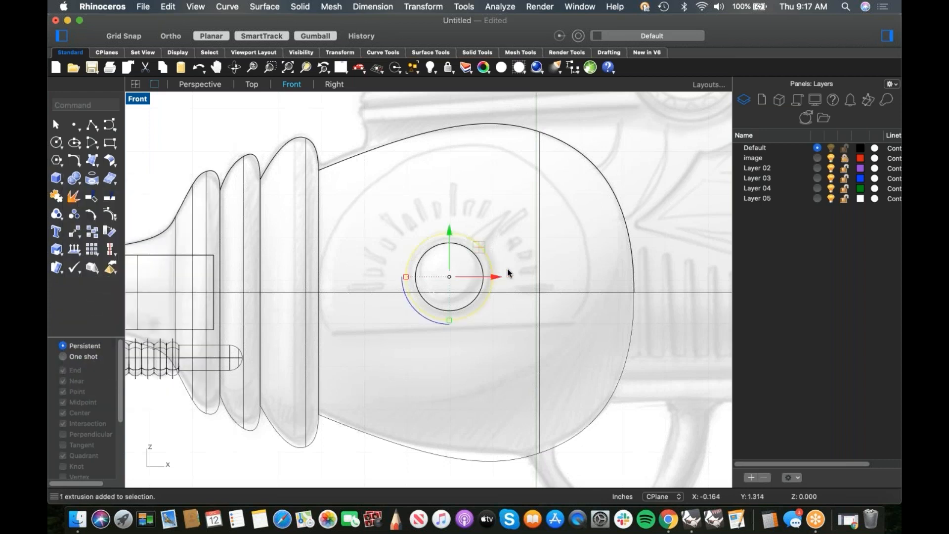
key(super+c)
key(super+v)
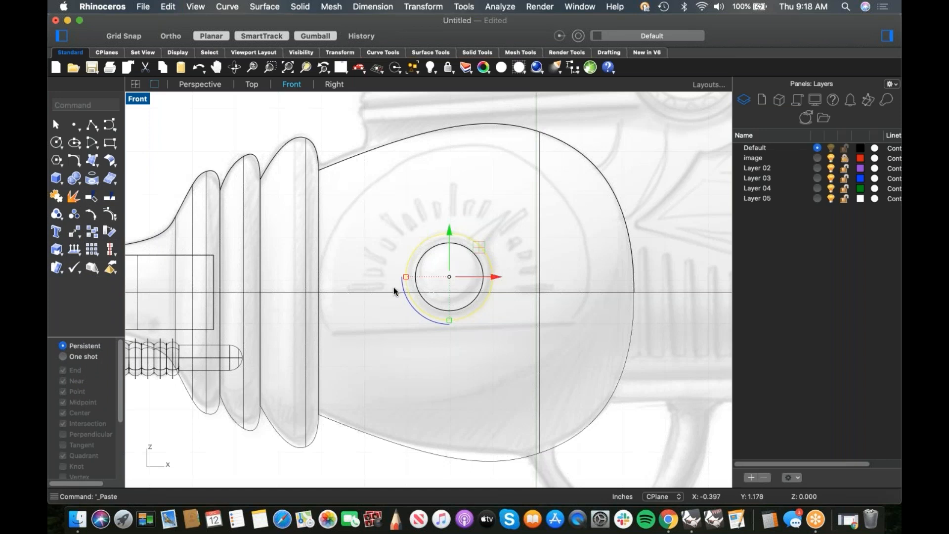
shift+drag(405, 278, 323, 301)
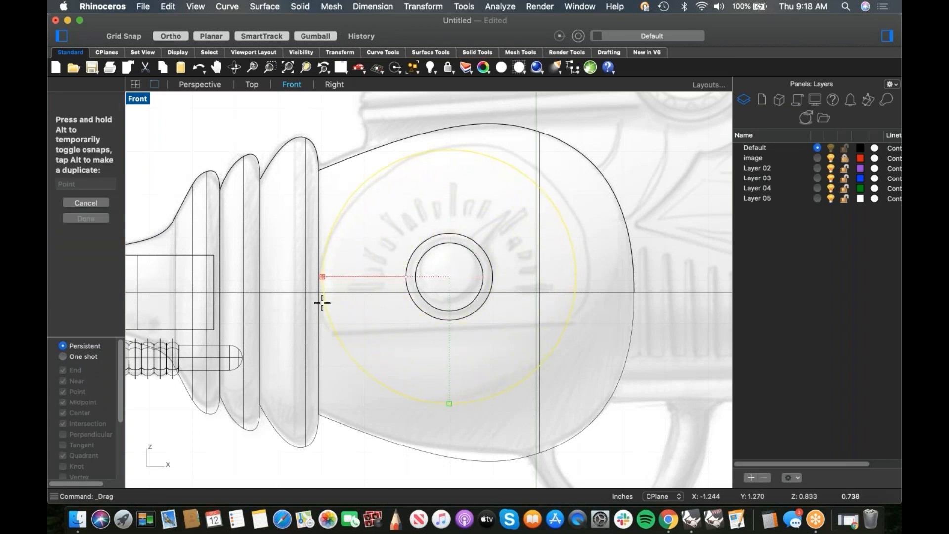
shift+drag(322, 303, 323, 302)
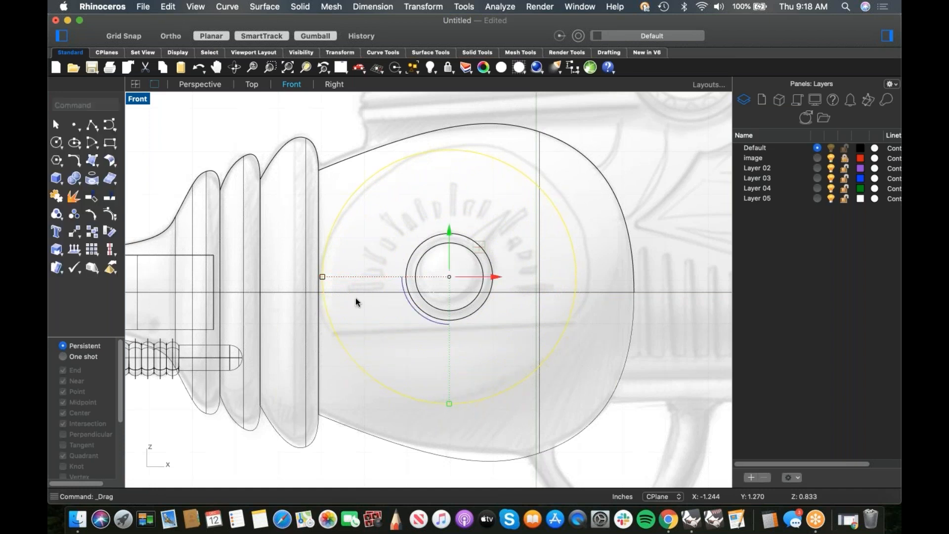
shift+drag(468, 268, 454, 282)
click(470, 349)
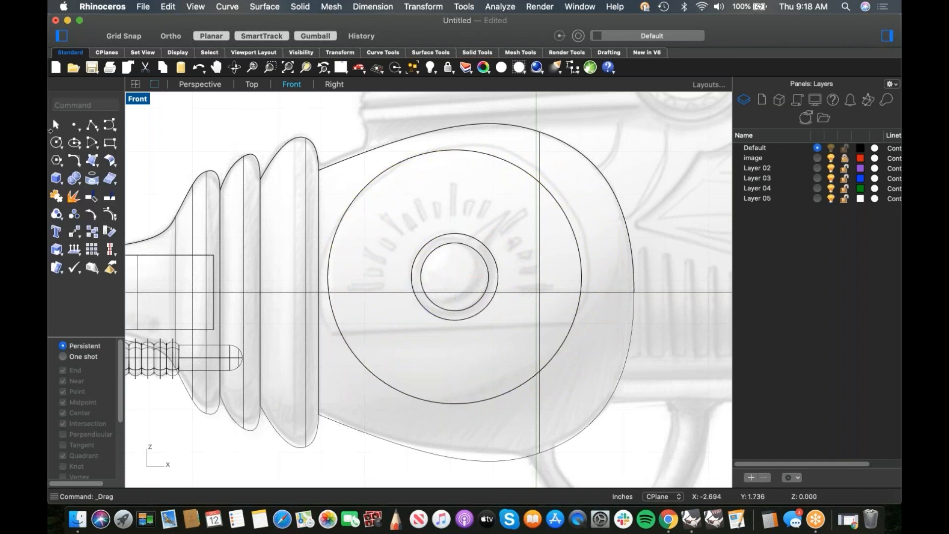
Draw a horizontal polyline along the sketched dial plate's lower edge, extending past both sides of the large circle
click(92, 126)
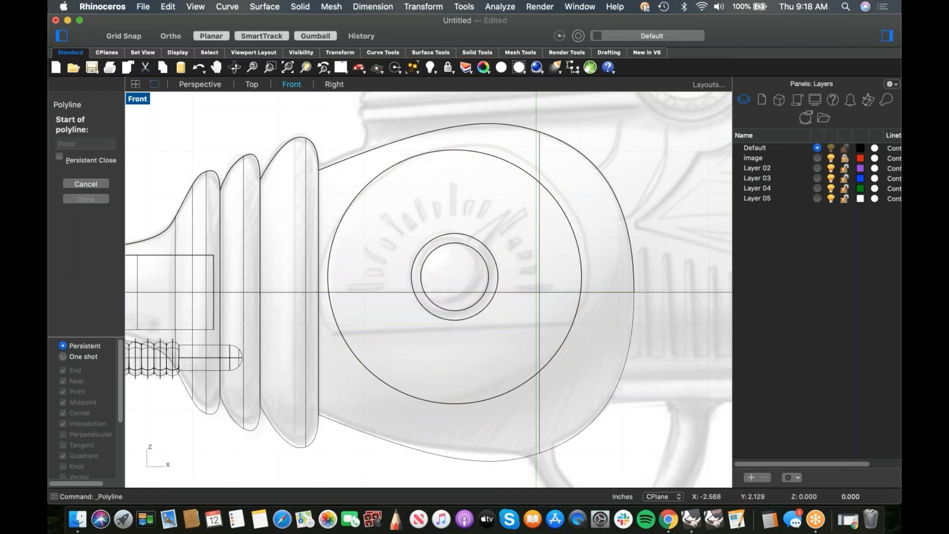
click(331, 331)
key(shift)
click(594, 330)
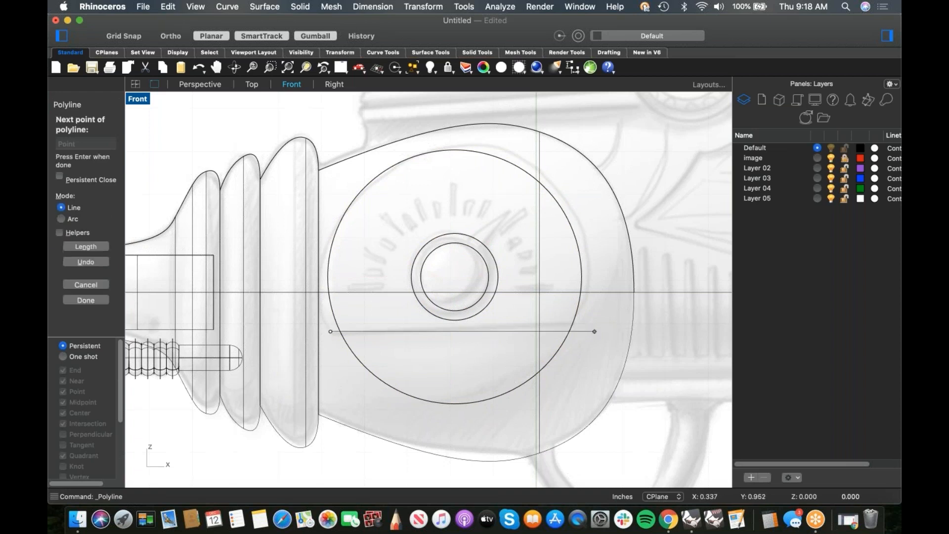
key(Return)
Trim away the part of the large dial cylinder below the horizontal line
text(trim)
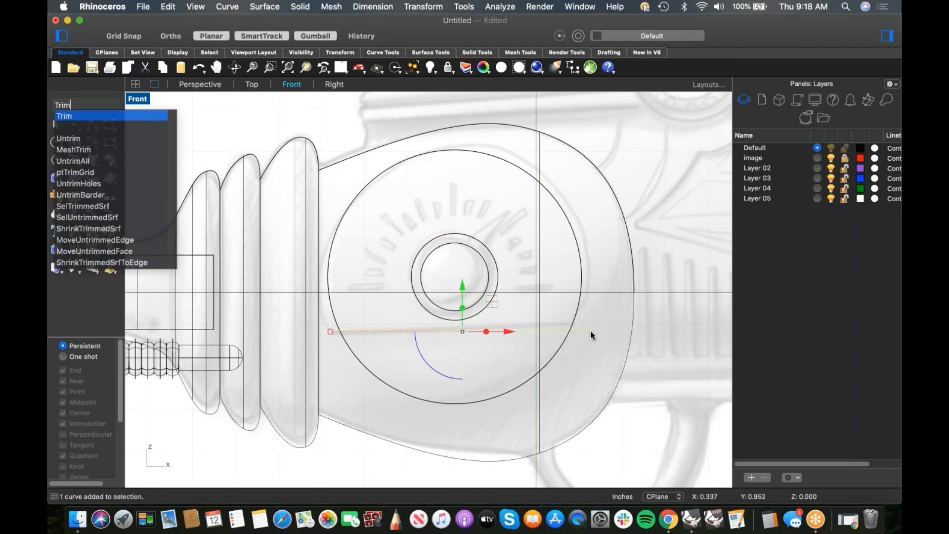
key(Return)
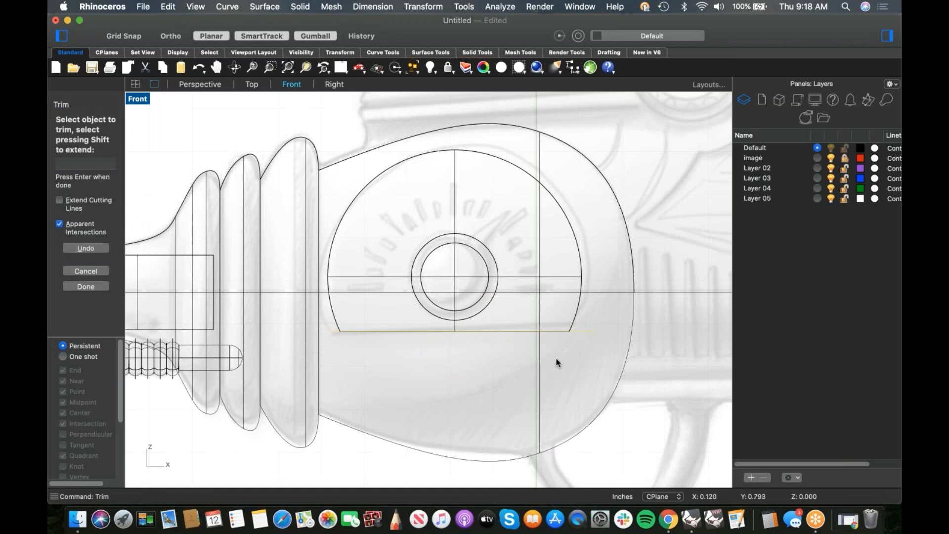
click(554, 357)
key(Return)
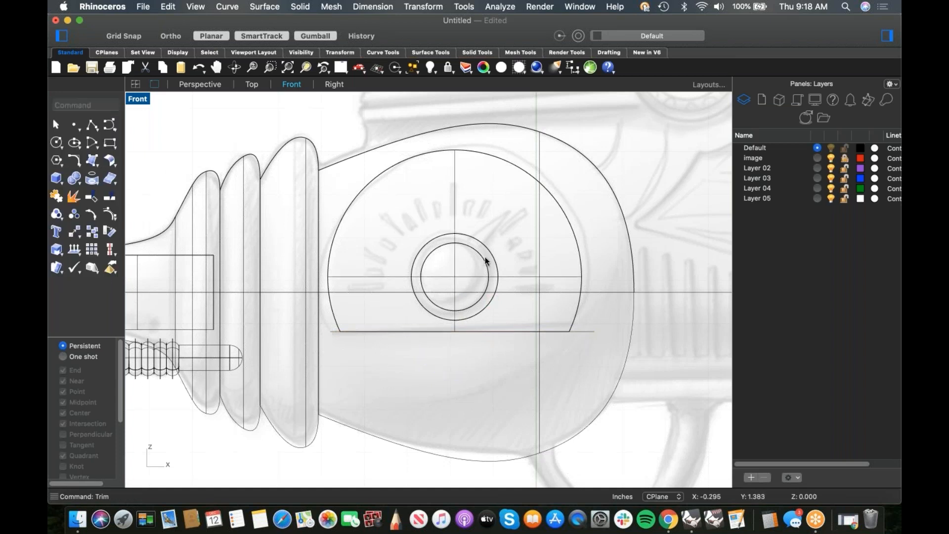
In the Shaded Perspective view, move the trimmed dial plate inward along Y into the body
text(p)
key(Return)
middle_click(424, 279)
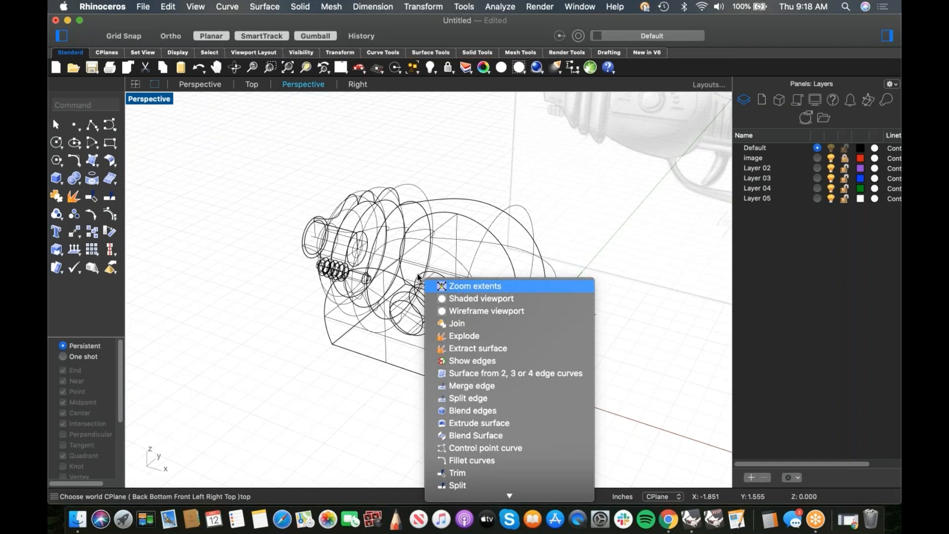
click(450, 298)
click(420, 370)
drag(444, 267, 476, 247)
right_drag(330, 341, 419, 373)
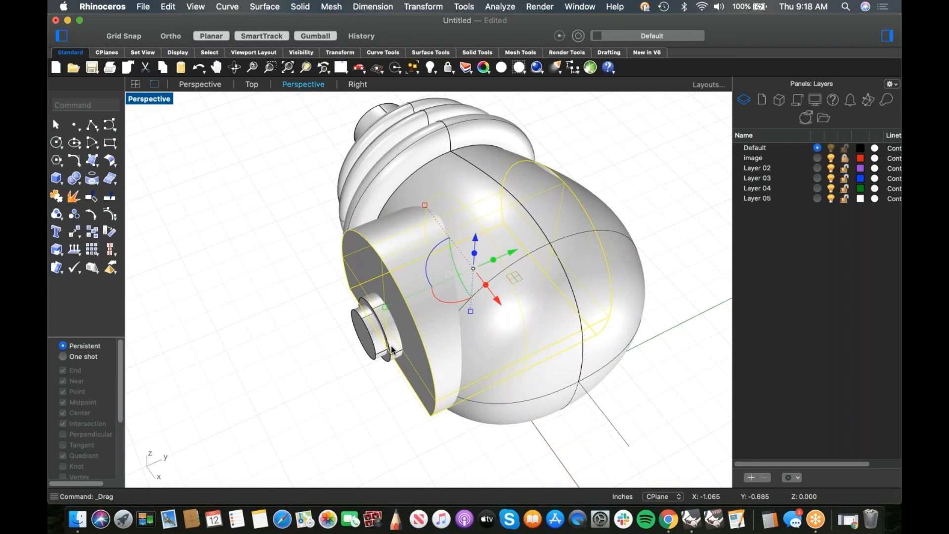
Cap the trimmed dial plate so its flat lower side closes
right_drag(366, 417, 402, 355)
text(cap)
key(Return)
key(Escape)
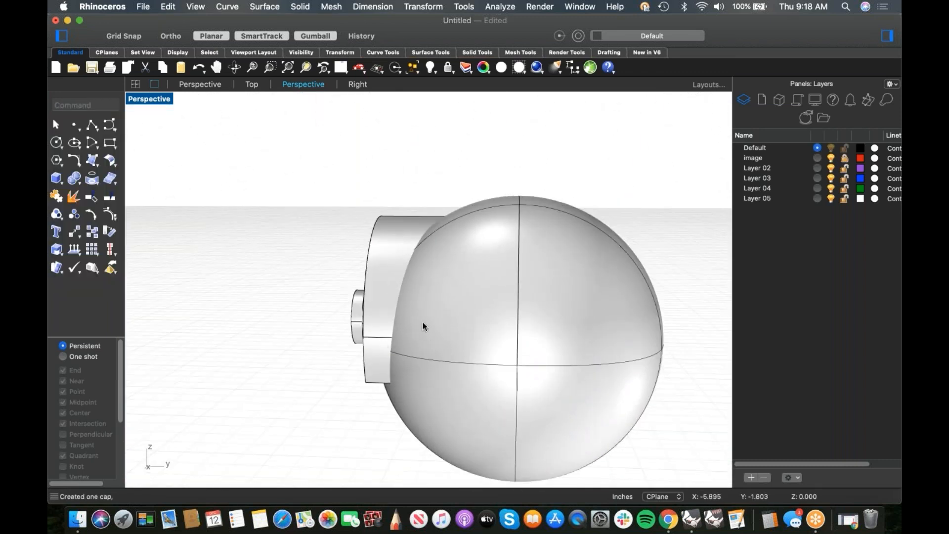
Move the capped dial plate outward along Y so it extends past the knob cylinders
right_drag(456, 260, 466, 287)
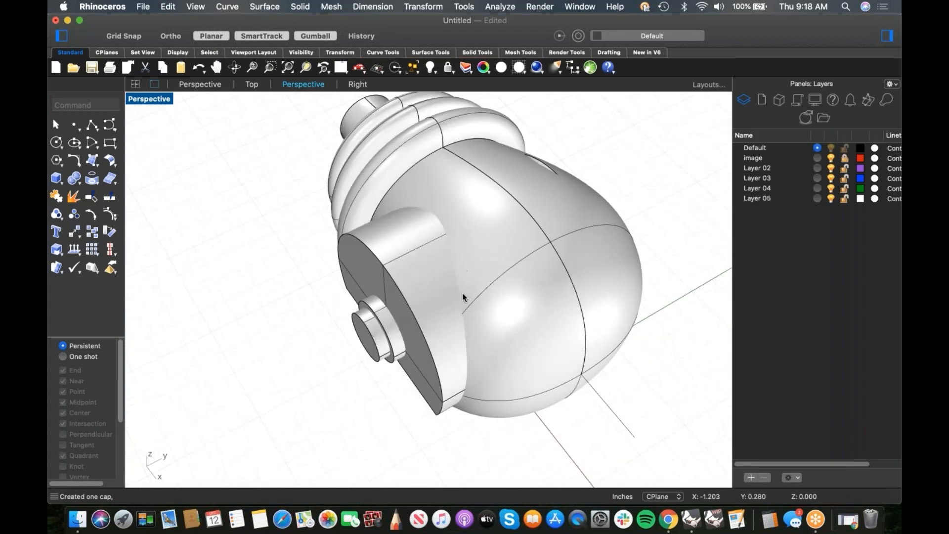
shift+right_drag(477, 321, 483, 312)
click(454, 285)
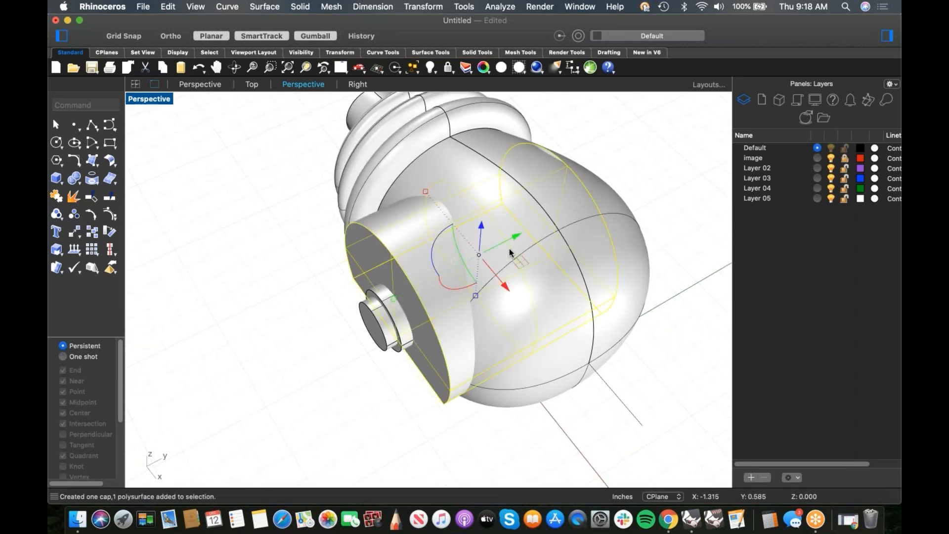
drag(482, 252, 423, 267)
click(146, 213)
Boolean split the dial plate with the raygun body and delete the piece outside the body
click(79, 185)
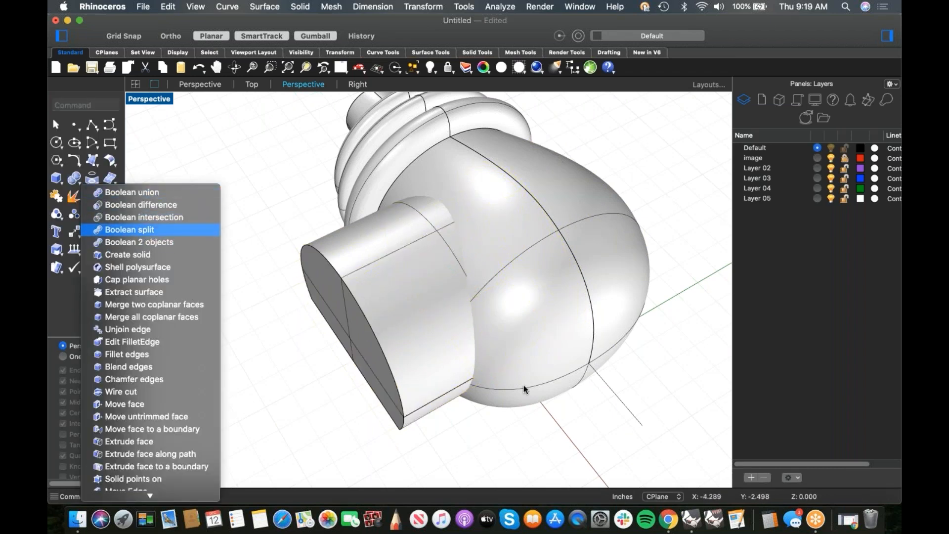
click(112, 231)
click(451, 386)
key(Return)
click(488, 401)
key(Return)
click(442, 412)
key(Delete)
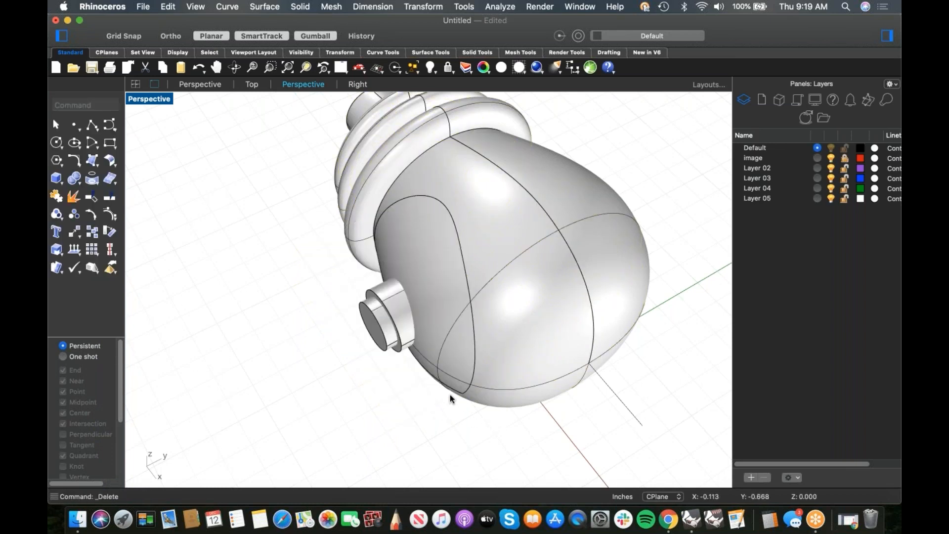
Select the dial plate piece left inside the body and move it slightly outward along Y
click(461, 392)
drag(477, 271, 451, 271)
mouse_move(351, 409)
right_down()
mouse_move(428, 270)
mouse_move(331, 356)
mouse_move(359, 365)
mouse_move(386, 396)
mouse_move(486, 318)
mouse_move(343, 328)
mouse_move(320, 370)
mouse_move(326, 398)
mouse_move(356, 406)
mouse_move(334, 407)
right_up()
click(467, 349)
key(Escape)
right_drag(556, 271, 464, 309)
Undo the plate piece's move, the deletion and the Boolean split
key(super+z)
key(super+z)
key(super+z)
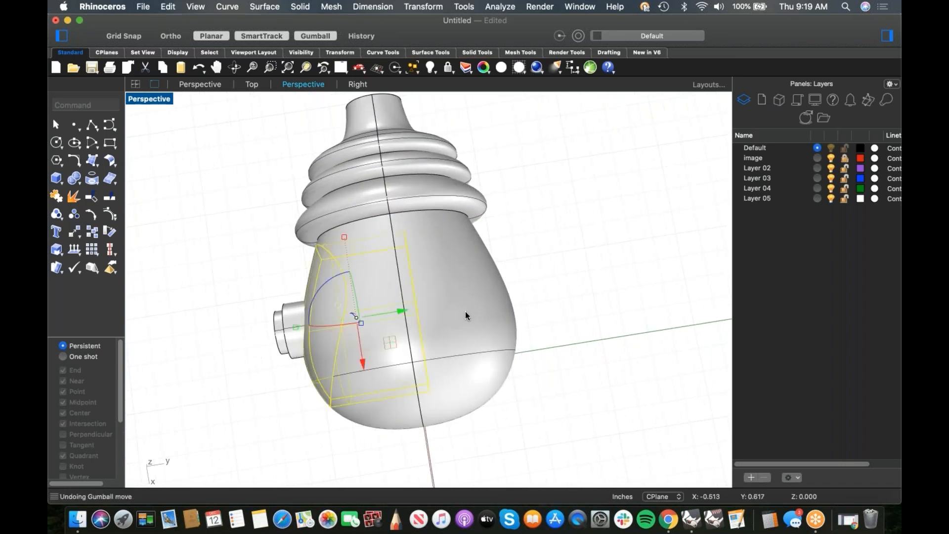
right_drag(528, 309, 530, 310)
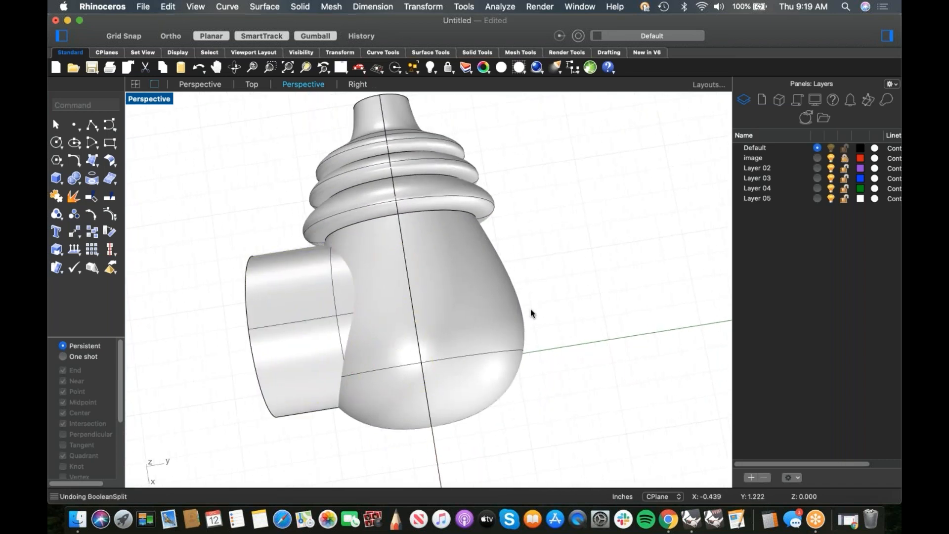
Extract the bulbous rear surface from the raygun body
scroll(530, 309, down, 2)
middle_click(530, 309)
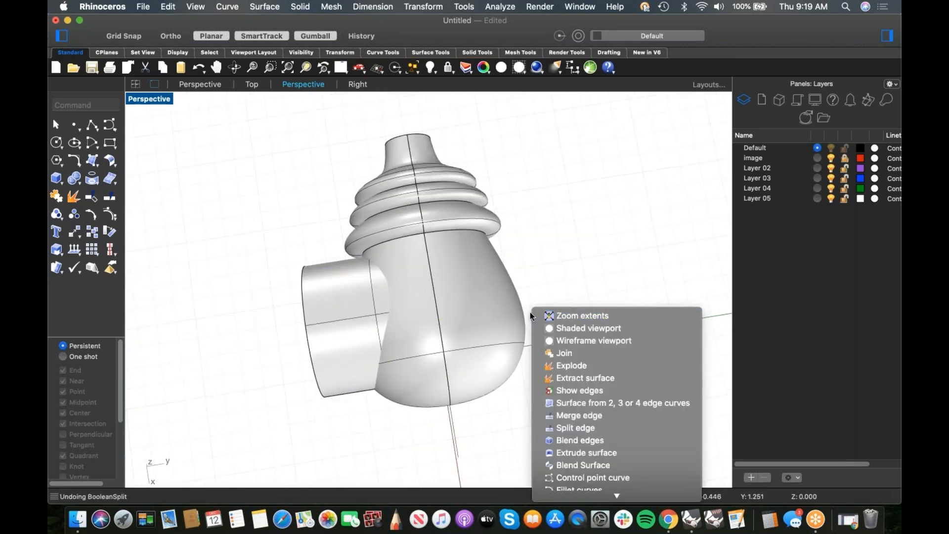
click(562, 377)
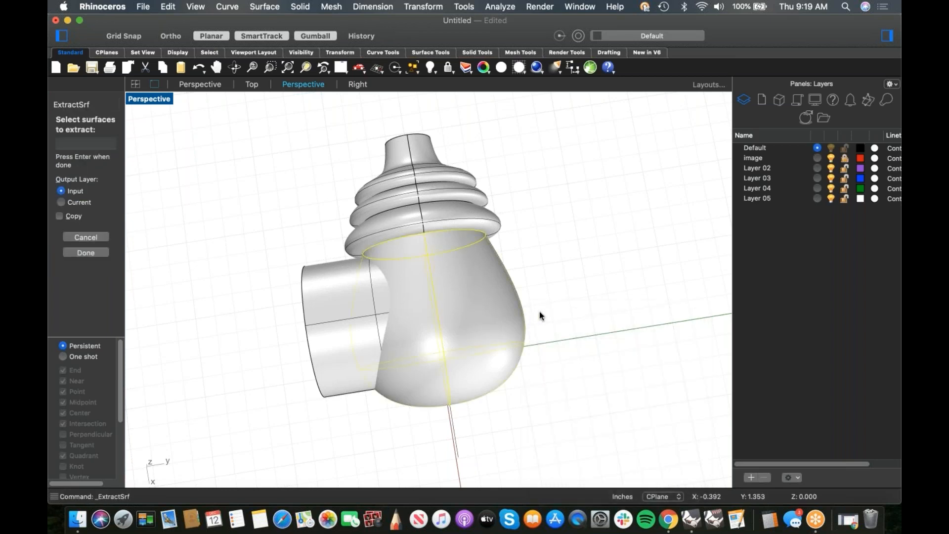
key(Return)
Scale the extracted bulb surface down, narrowing it along Y and shortening it slightly along X
drag(353, 337, 376, 338)
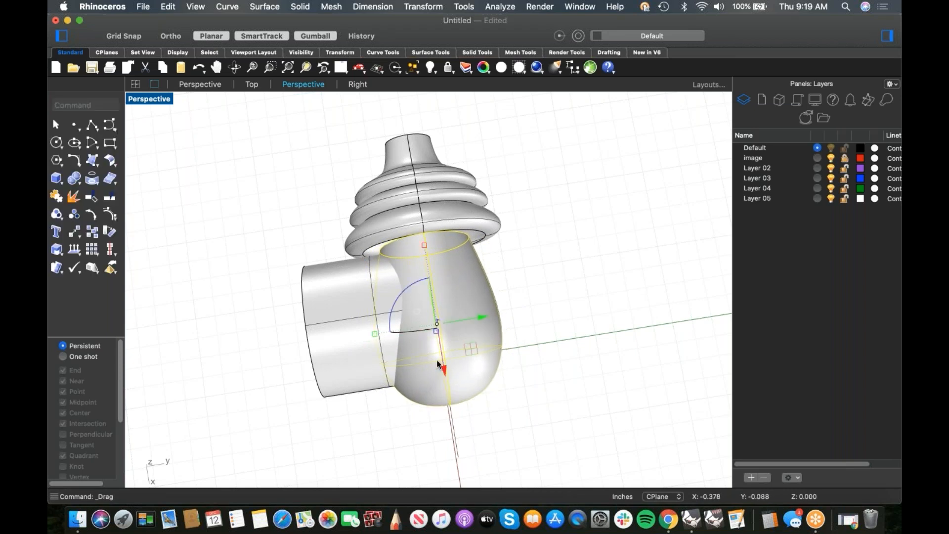
scroll(415, 255, up, 5)
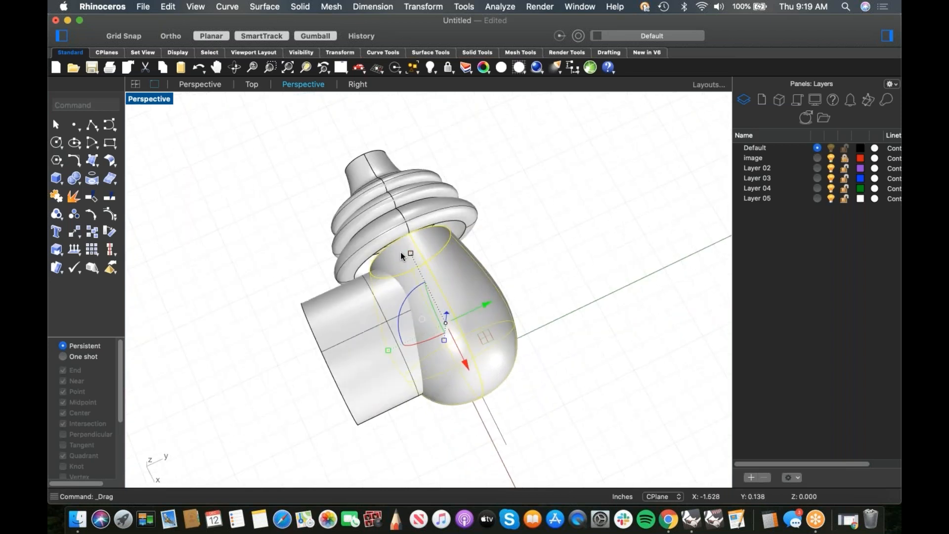
drag(419, 256, 430, 255)
click(577, 249)
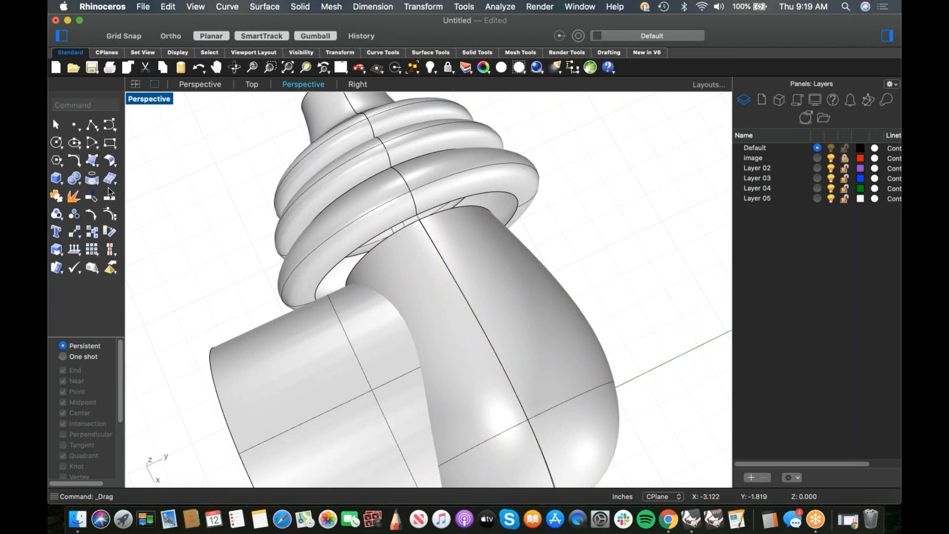
Loft a surface across the ring-shaped gap between the last rib's edge and the scaled bulb's open edge
click(100, 165)
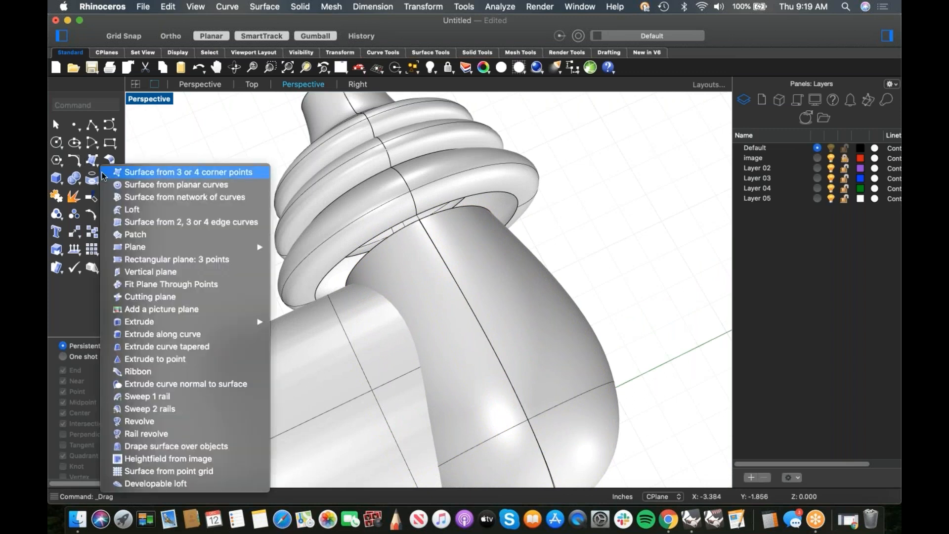
click(141, 212)
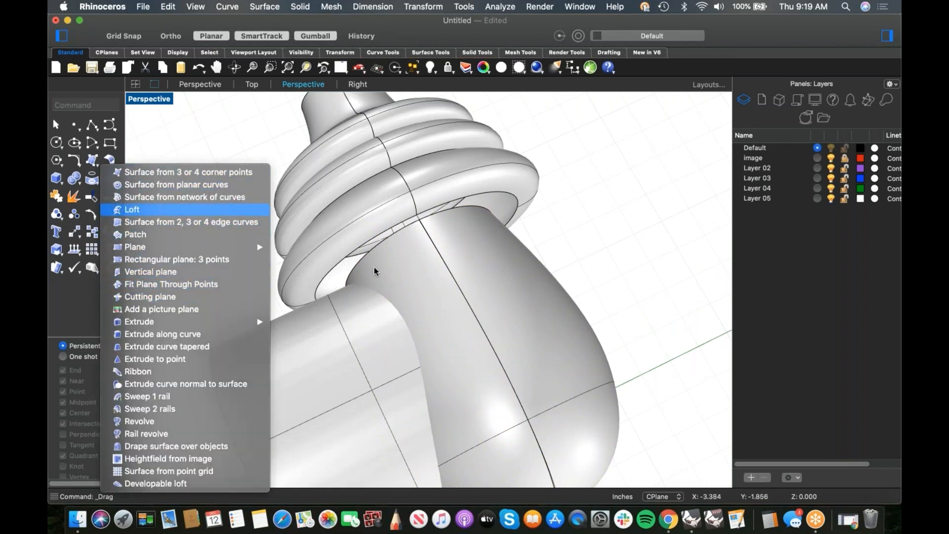
click(401, 228)
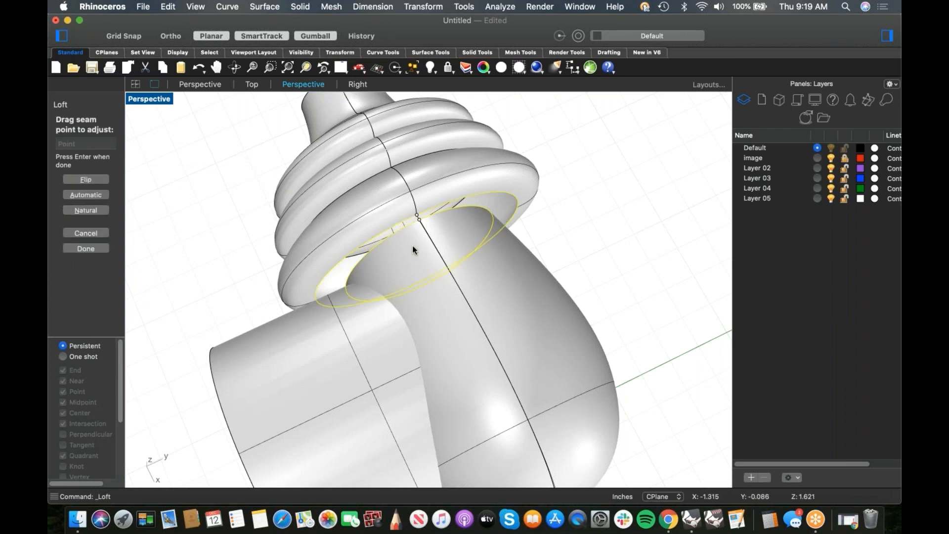
key(Return)
click(724, 241)
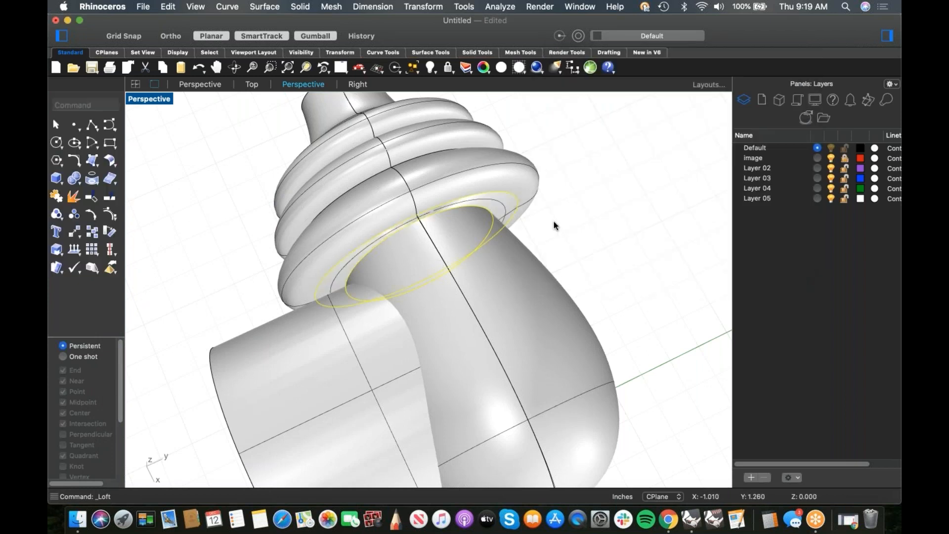
Join the lofted surface with the adjoining raygun body surfaces
drag(589, 168, 473, 233)
text(join)
key(Return)
click(646, 340)
Move the dial plate solid along Y so it passes through the bulb and protrudes only slightly on the knob side
scroll(434, 267, down, 5)
right_drag(435, 266, 504, 198)
right_drag(356, 247, 304, 317)
click(326, 320)
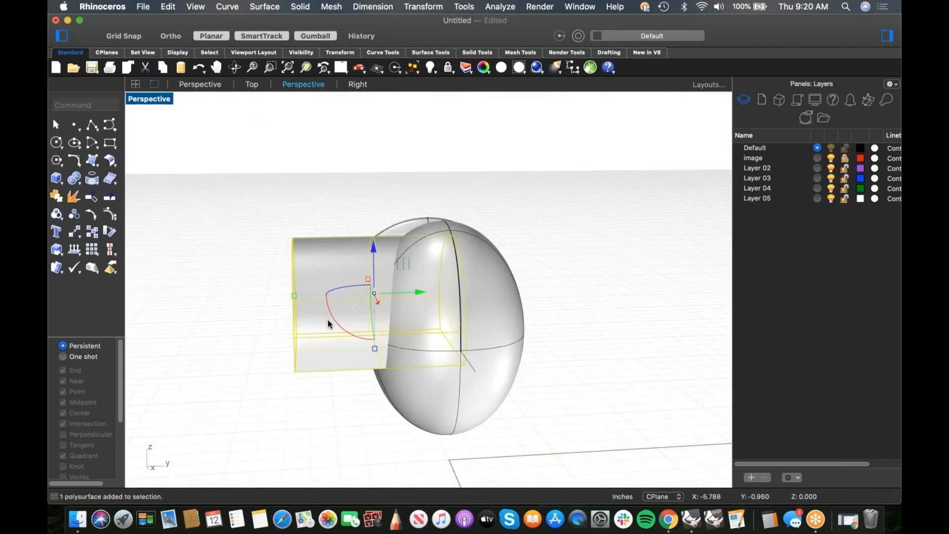
drag(374, 296, 440, 311)
right_drag(441, 311, 378, 304)
scroll(380, 305, up, 4)
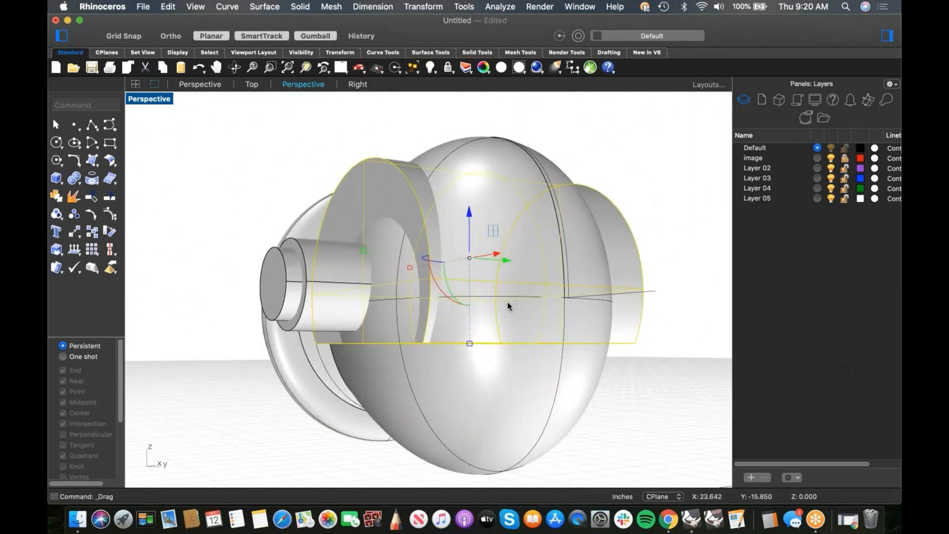
drag(507, 260, 456, 271)
right_drag(382, 296, 354, 323)
right_drag(460, 311, 490, 291)
click(601, 366)
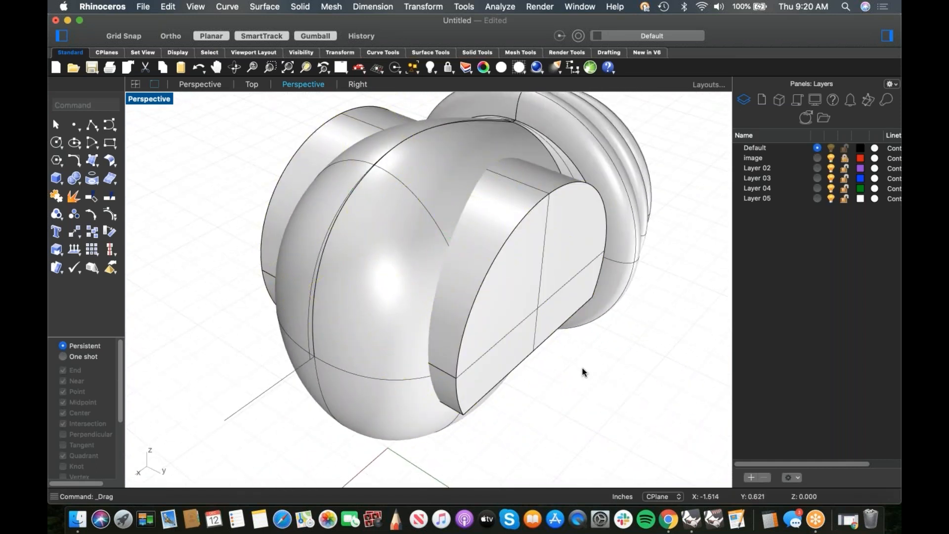
Move the dial plate's face on the side opposite the knob inward along Y into the bulb
shift+super+click(510, 340)
drag(549, 291, 438, 252)
click(581, 392)
Move the knob and its surrounding ring along Y so they sit close against the dial plate
right_drag(418, 293, 583, 310)
scroll(534, 289, up, 5)
click(608, 306)
shift+click(573, 242)
drag(513, 274, 487, 267)
click(526, 319)
click(543, 341)
Apply Blend Edges to the curved outer rim edges of the dial plate
scroll(544, 337, down, 5)
right_drag(534, 358, 473, 352)
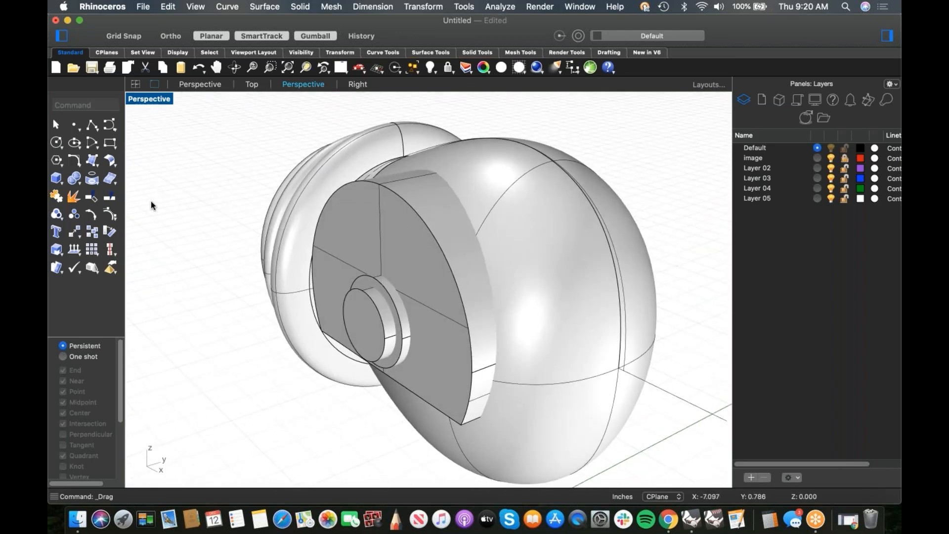
click(78, 182)
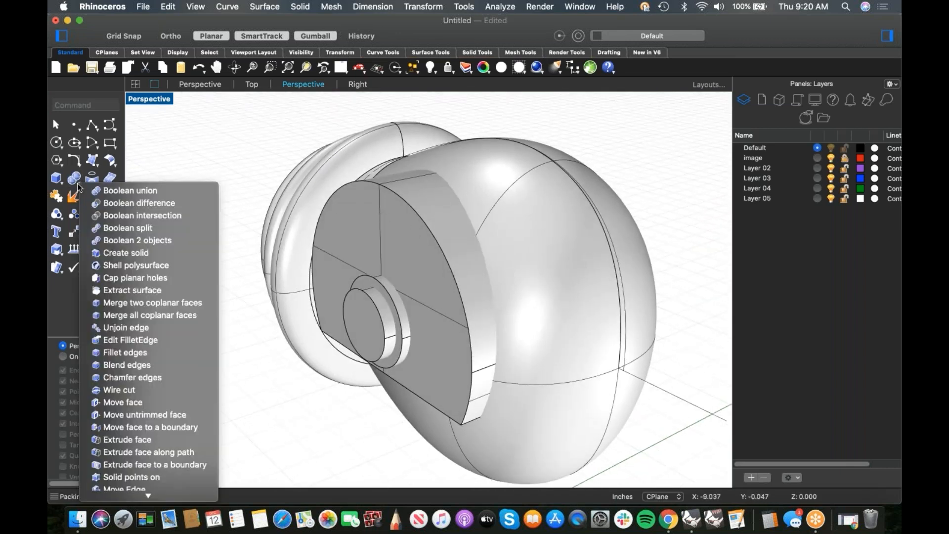
click(179, 365)
click(464, 416)
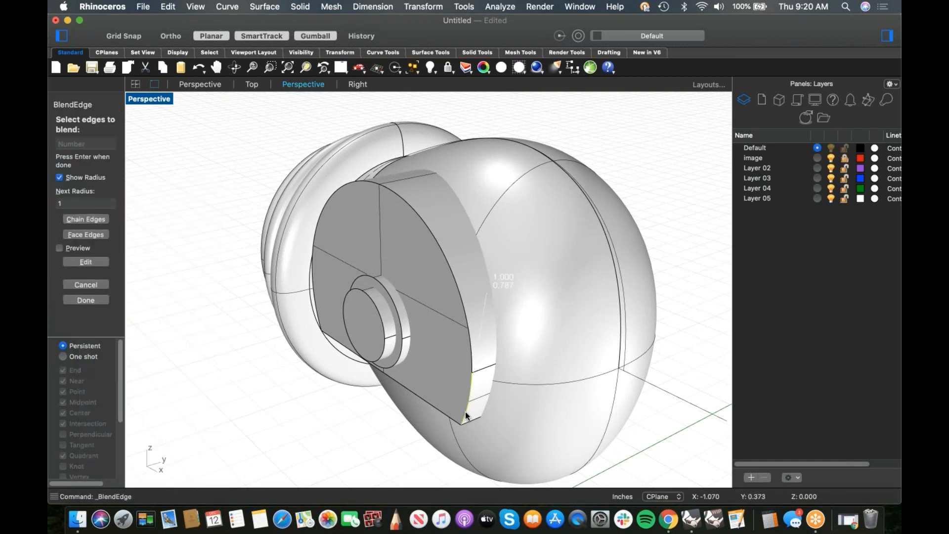
click(470, 362)
key(Return)
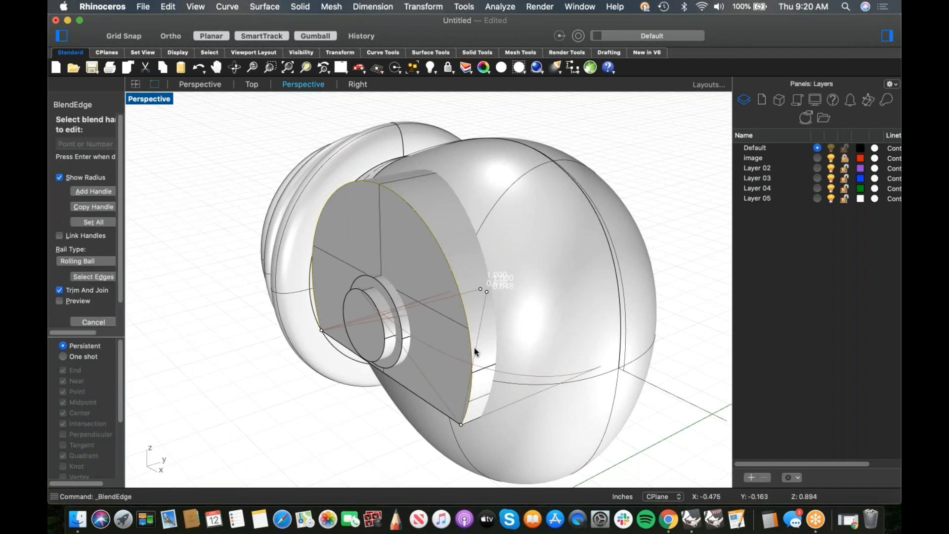
Try to reduce the blend radius at the rim's corner by moving its blend handle
drag(488, 296, 475, 336)
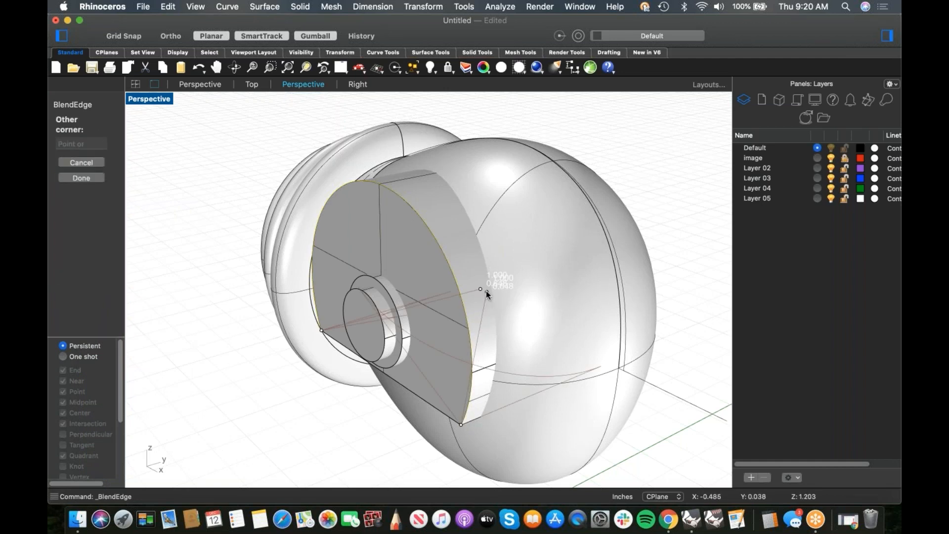
click(482, 312)
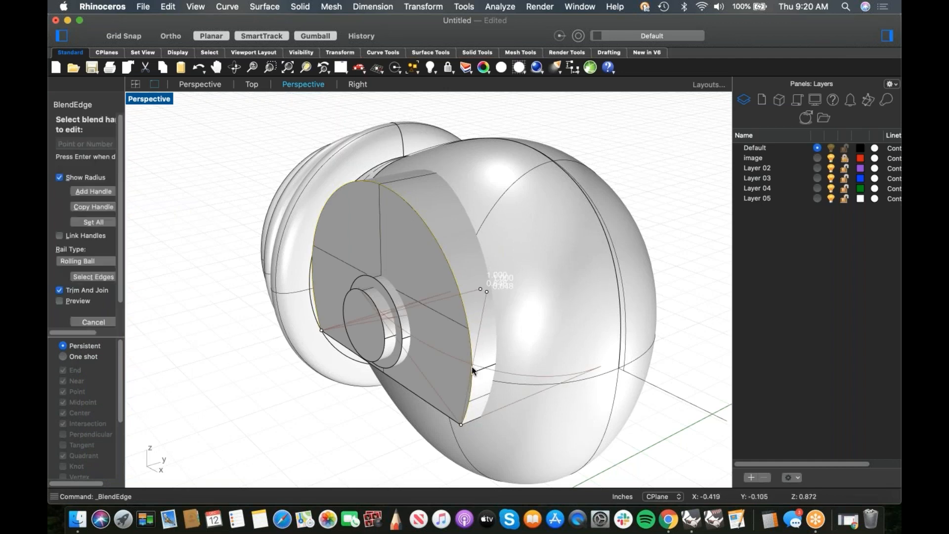
click(486, 290)
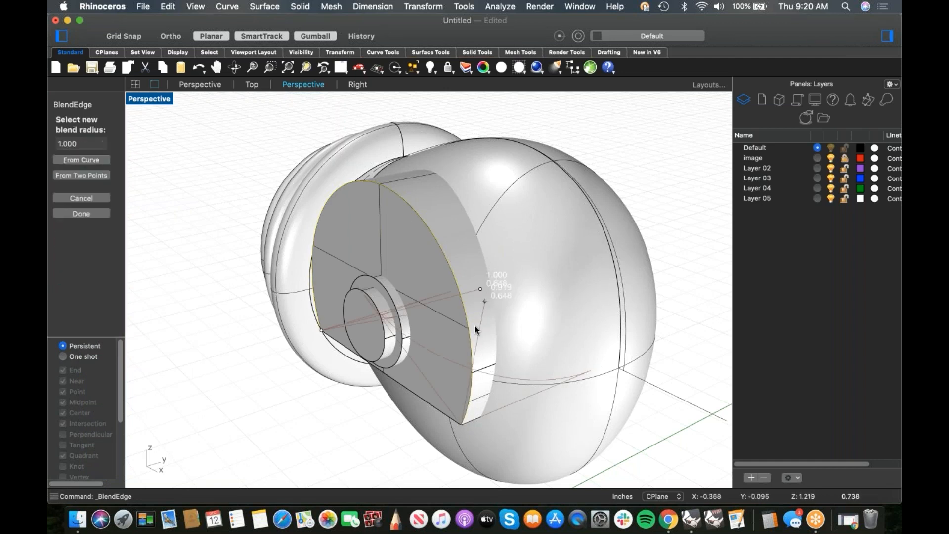
click(447, 413)
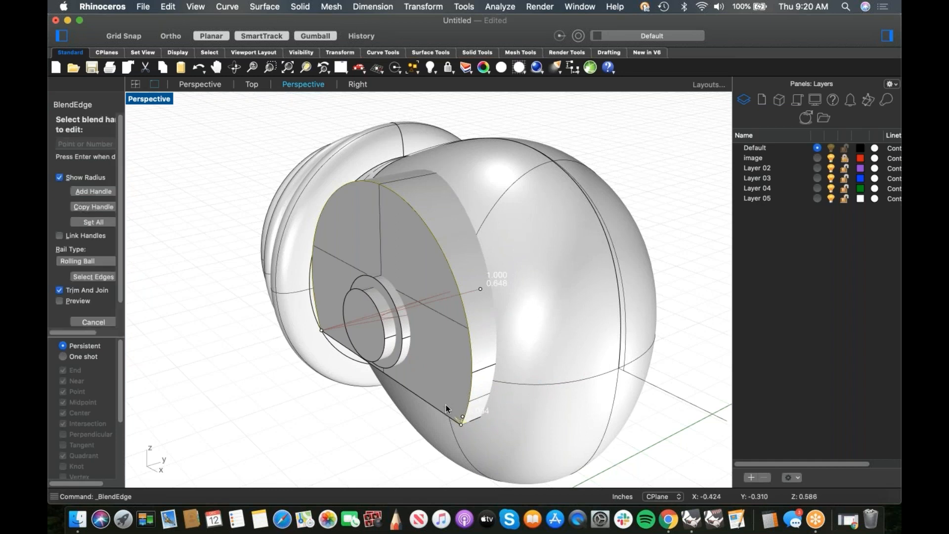
Set all blend handles on the dial plate rim to a radius of 0.05 and complete the blend
click(97, 224)
text(0)
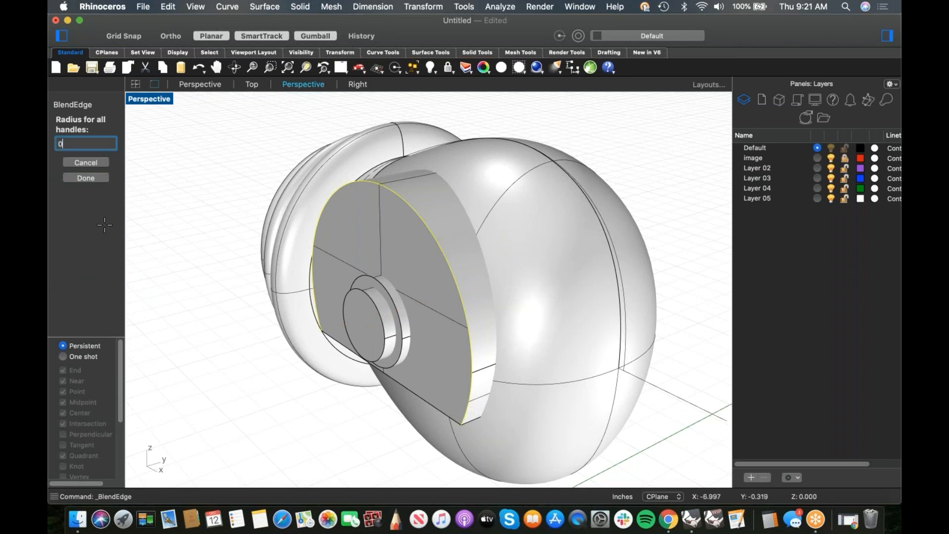
text(.05)
key(Return)
Switch to the Front view and display it in wireframe, framed on the dial over the reference sketch
mouse_move(463, 257)
right_down()
mouse_move(519, 269)
mouse_move(502, 239)
mouse_move(480, 238)
mouse_move(452, 269)
mouse_move(424, 275)
mouse_move(477, 266)
right_up()
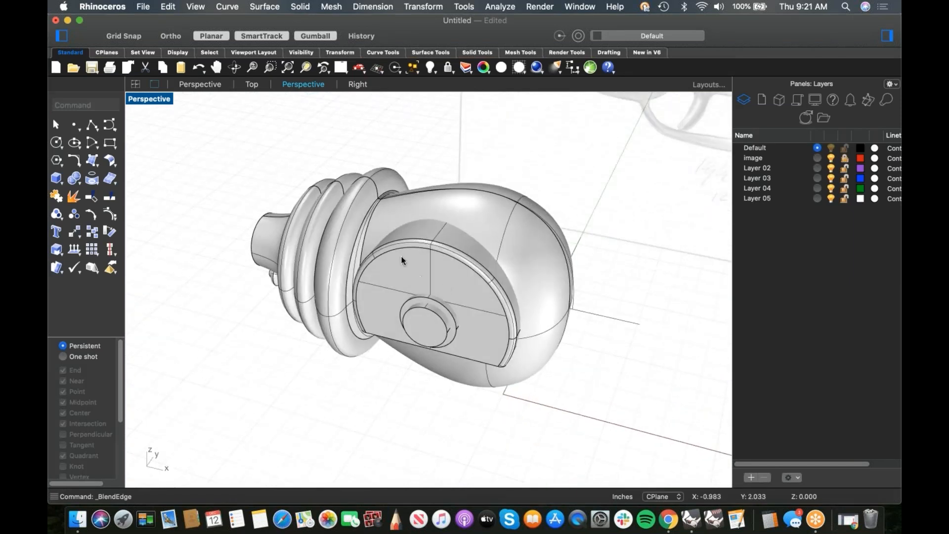
right_drag(441, 294, 420, 331)
scroll(411, 320, down, 5)
scroll(420, 329, down, 5)
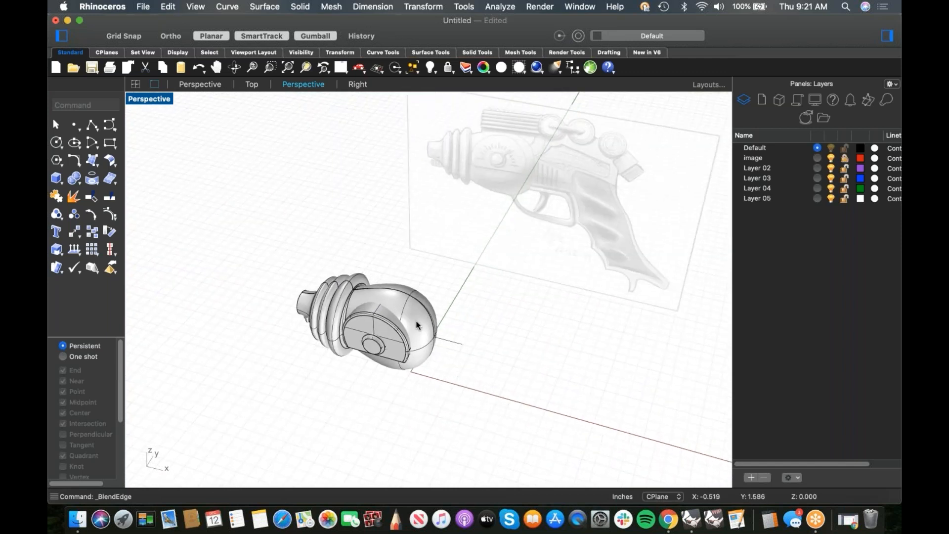
key(ctrl+super+f)
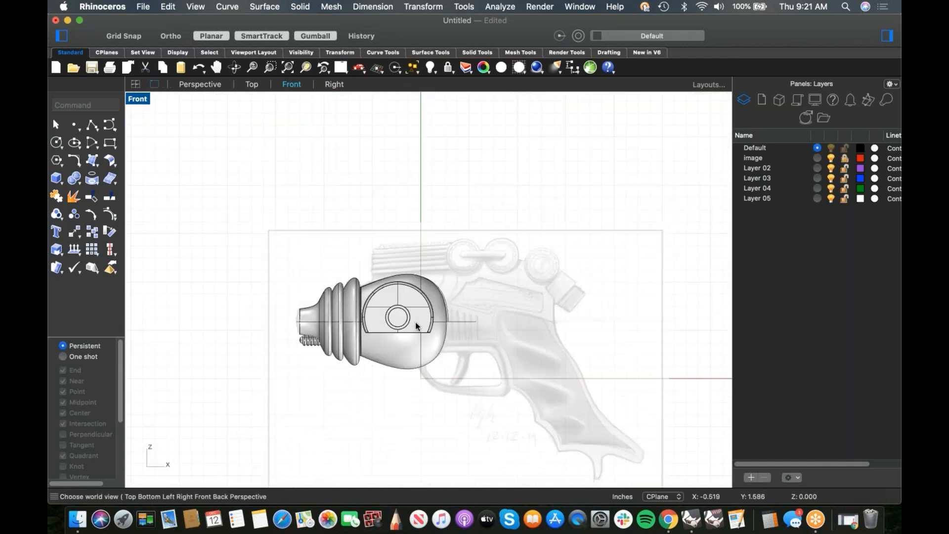
scroll(404, 324, up, 6)
middle_click(421, 326)
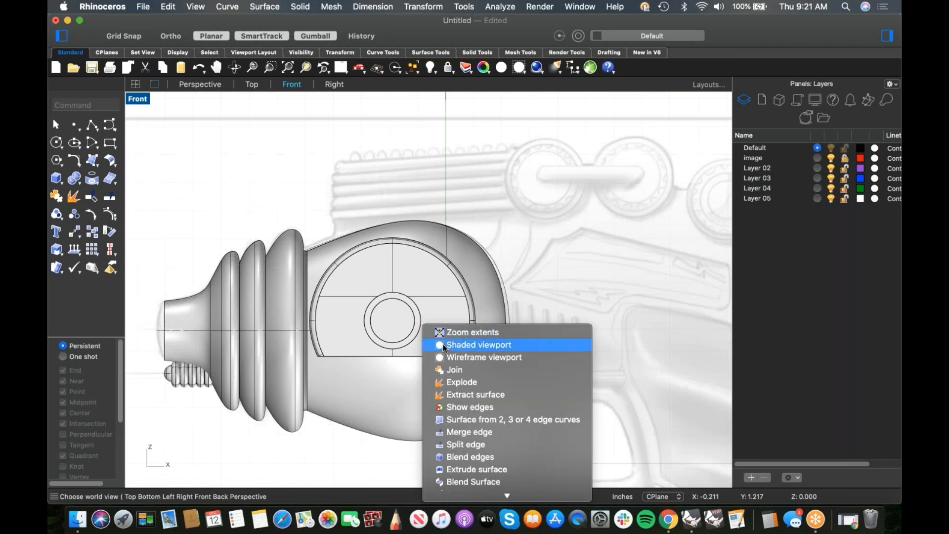
click(450, 356)
scroll(381, 322, up, 5)
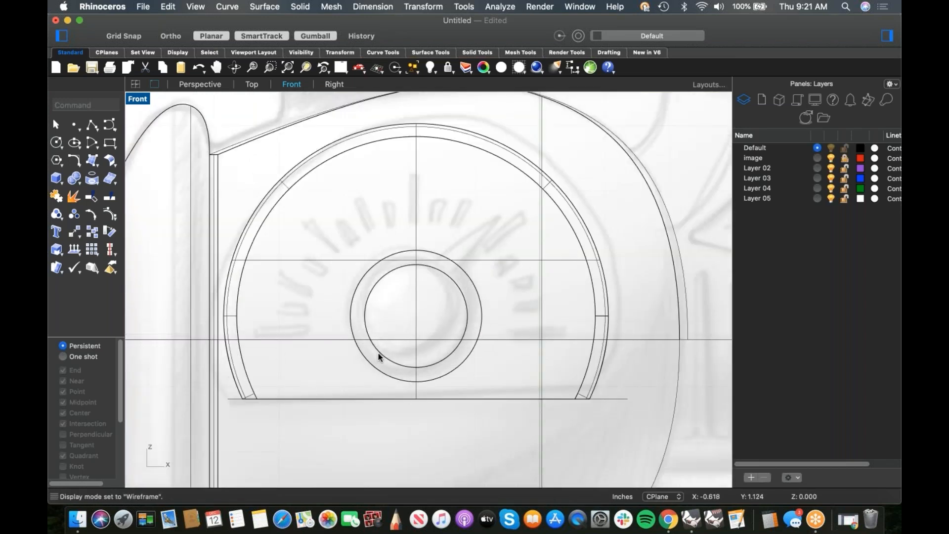
Draw a thin horizontal rectangle over the lowest sketched tick mark between the knob and the ribbed part
click(110, 143)
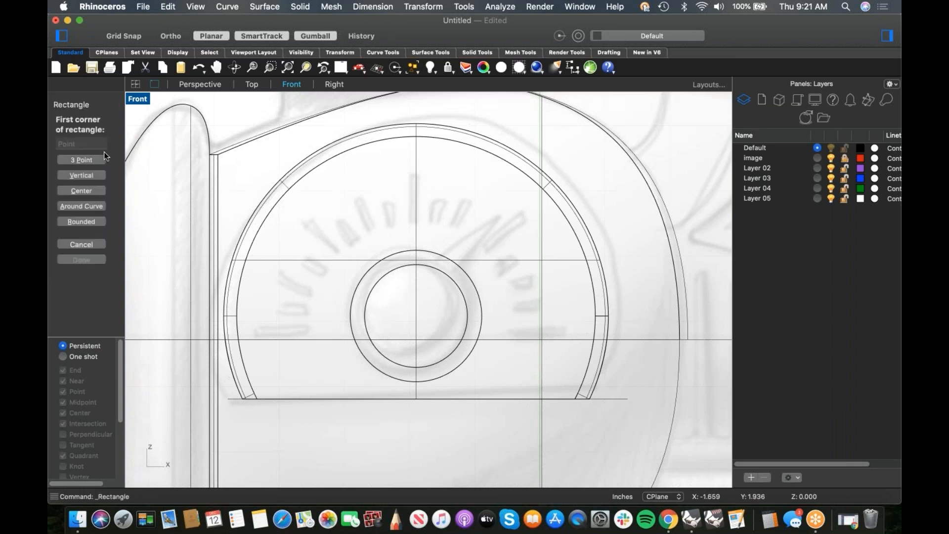
click(253, 327)
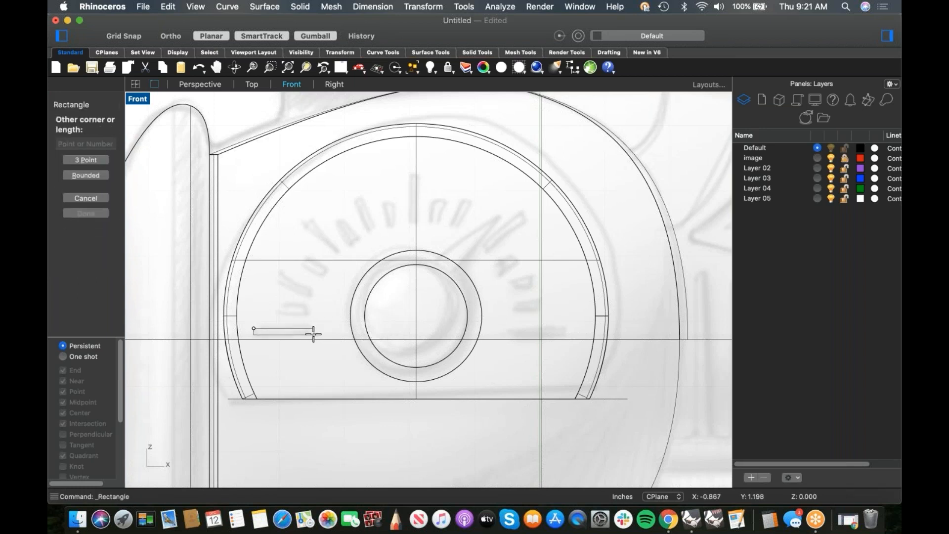
click(313, 335)
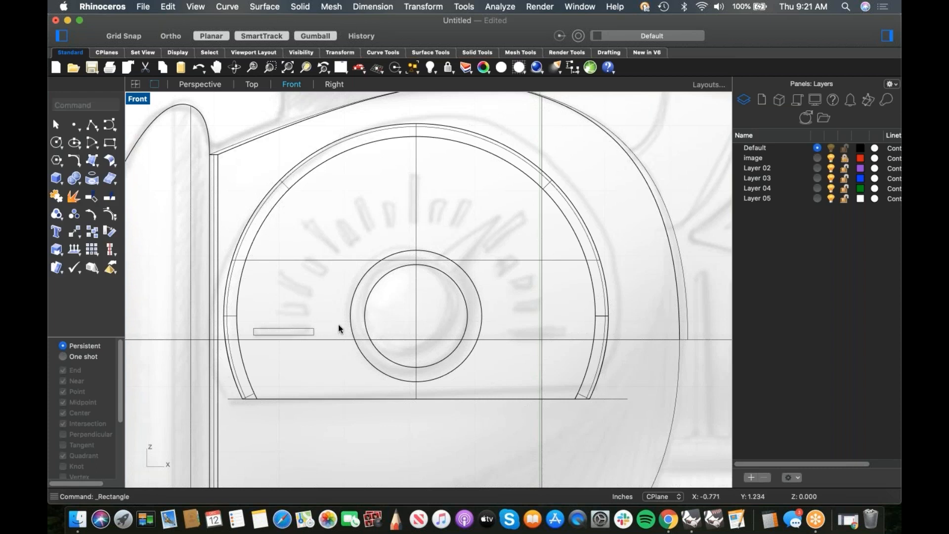
Rotate the tick rectangle about the knob's centre with Copy on, placing four copies around the upper half of the dial
click(311, 333)
text(ro)
key(Return)
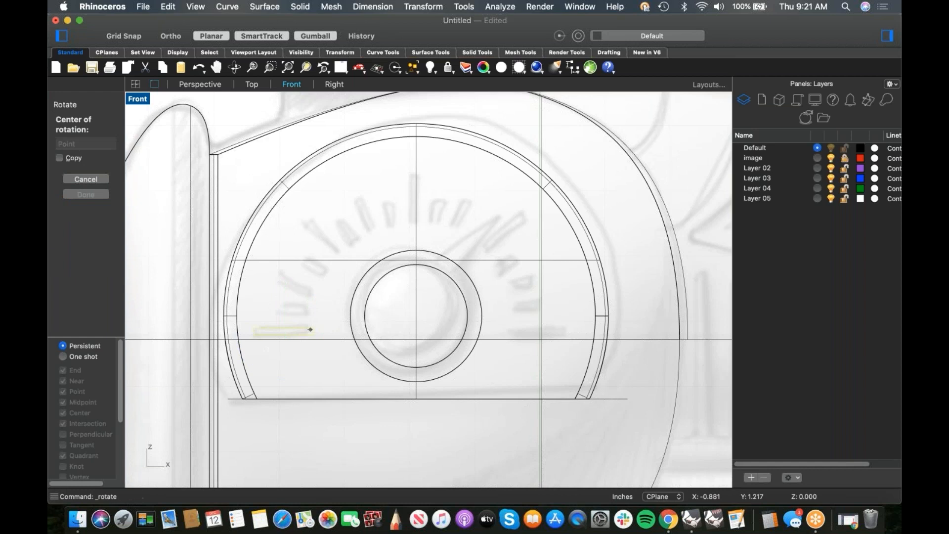
click(390, 352)
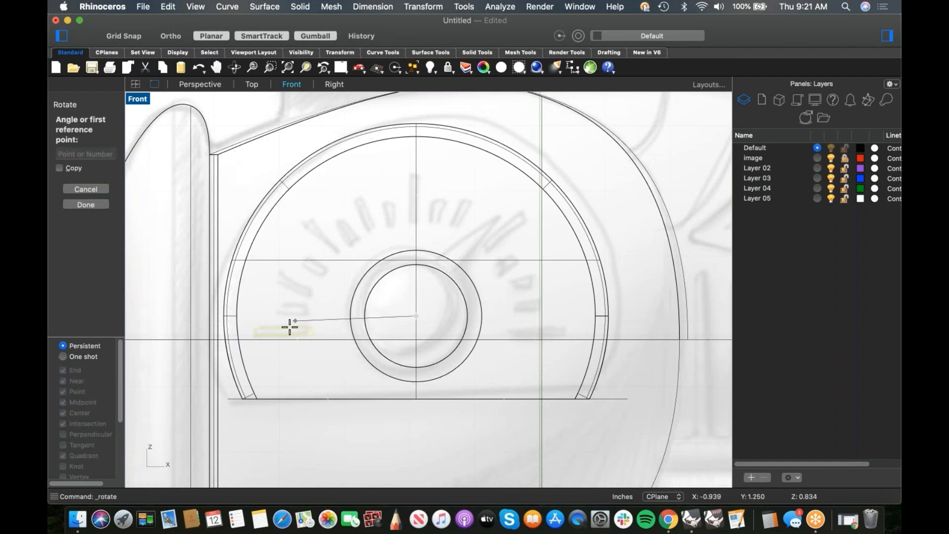
click(67, 170)
click(256, 334)
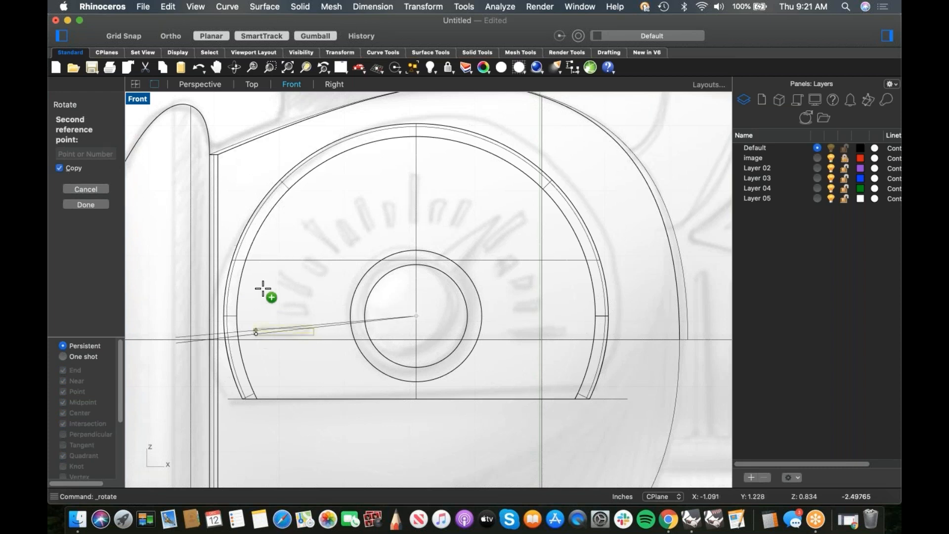
click(315, 229)
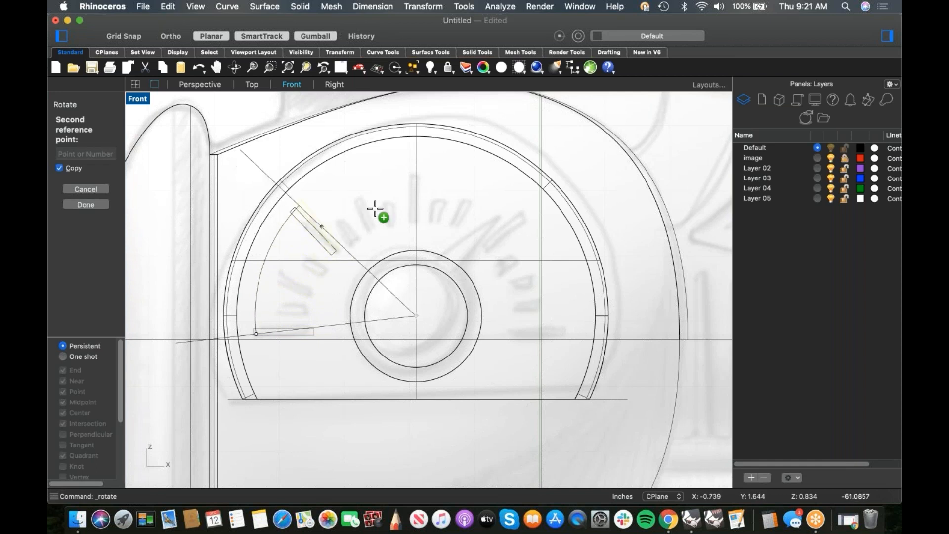
click(416, 210)
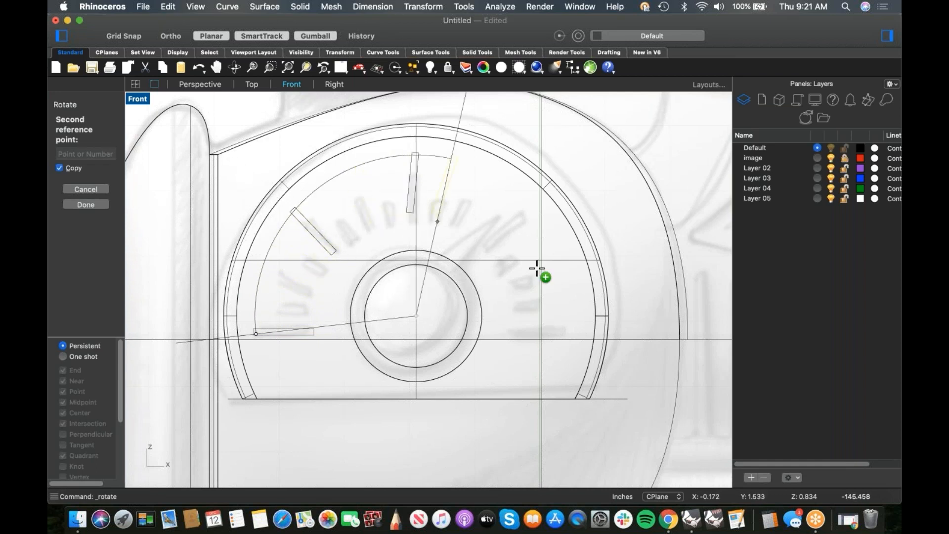
click(505, 238)
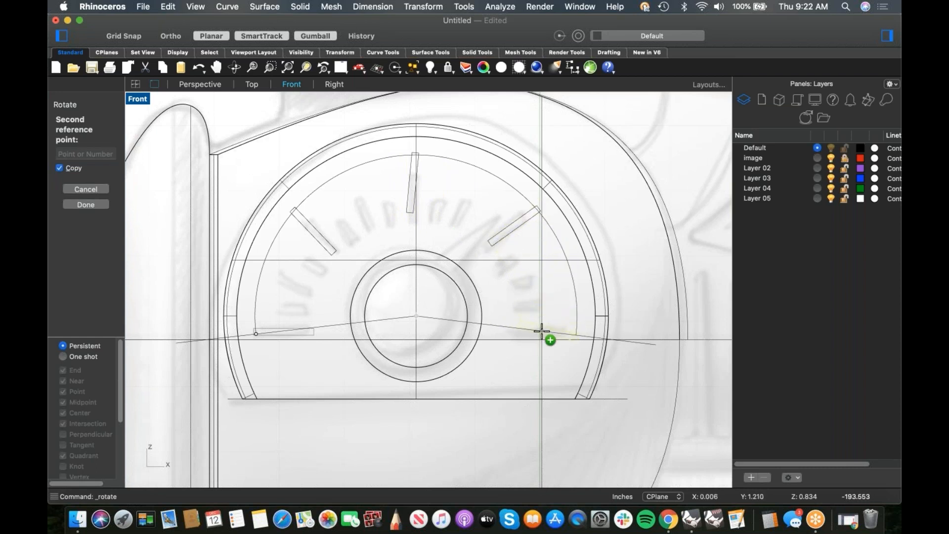
click(526, 335)
key(Return)
click(340, 308)
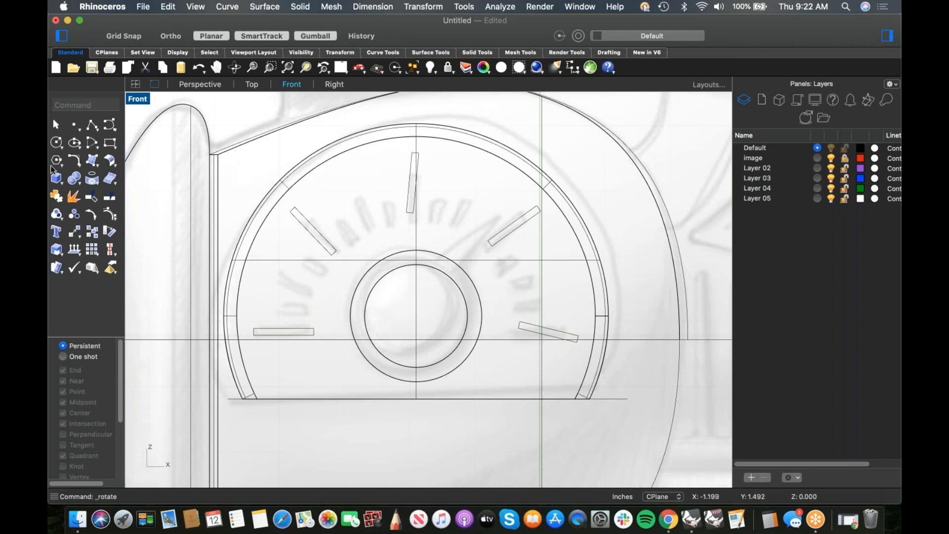
Place an angled tick copy over the sketched mark between the first two ticks and shorten it
click(311, 329)
click(330, 311)
click(316, 325)
drag(315, 308, 273, 298)
scroll(294, 304, up, 5)
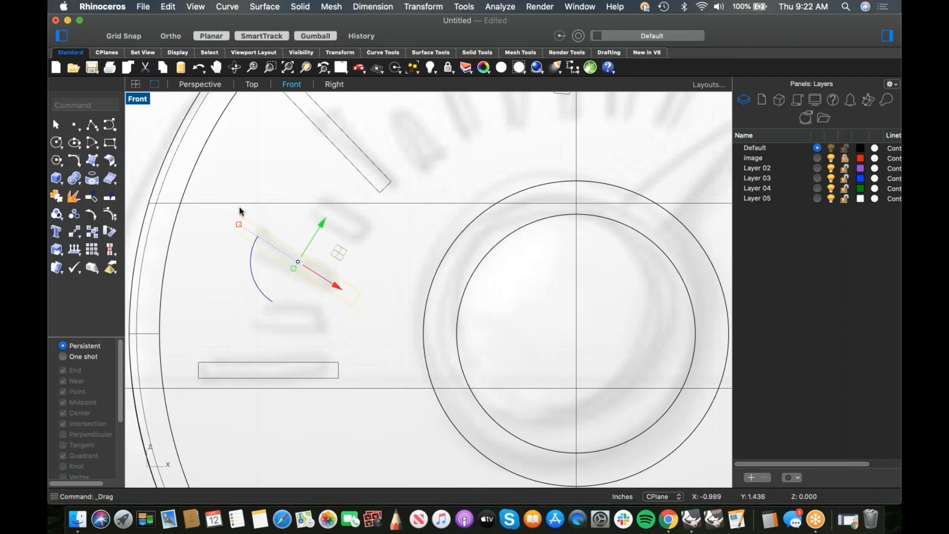
drag(236, 223, 257, 241)
Try to rotate a copy of the short tick about the knob's centre, placing it between the second and third long ticks
scroll(336, 297, down, 3)
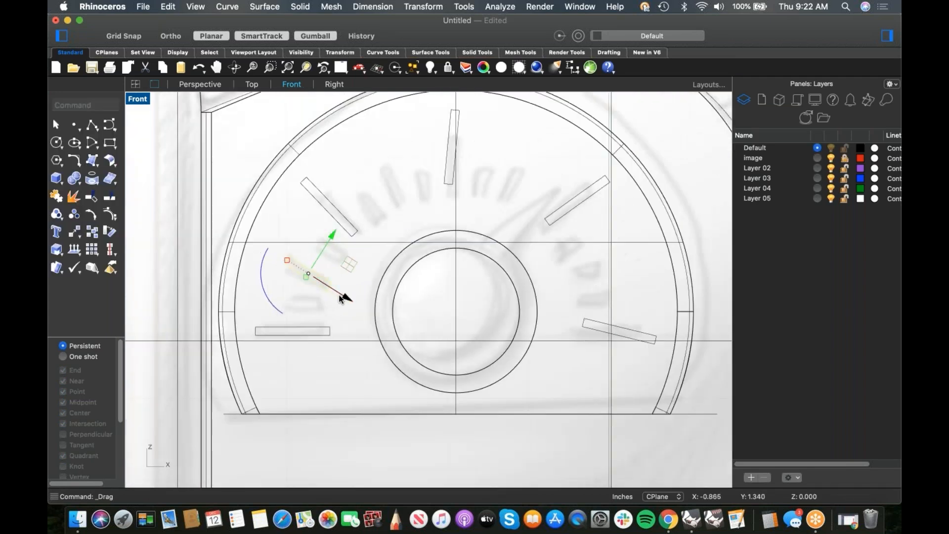
key(Return)
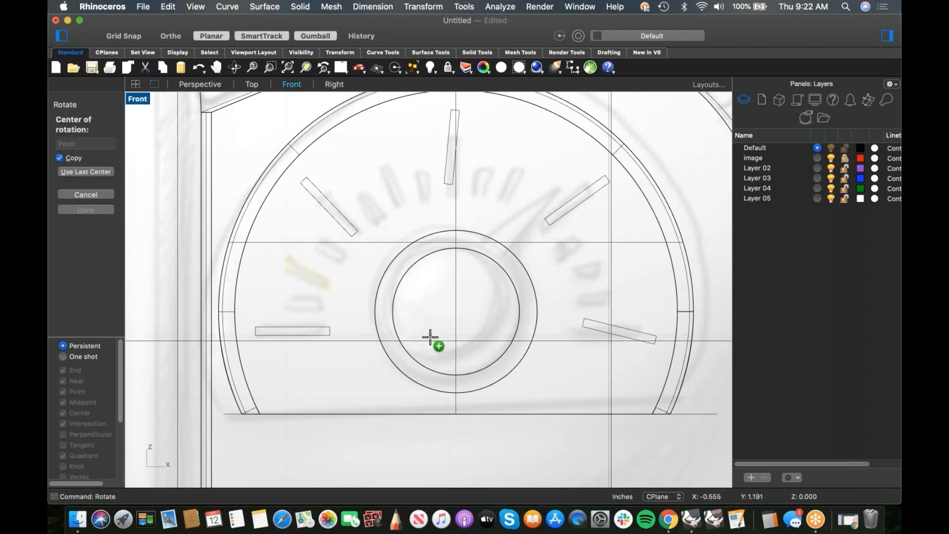
click(282, 271)
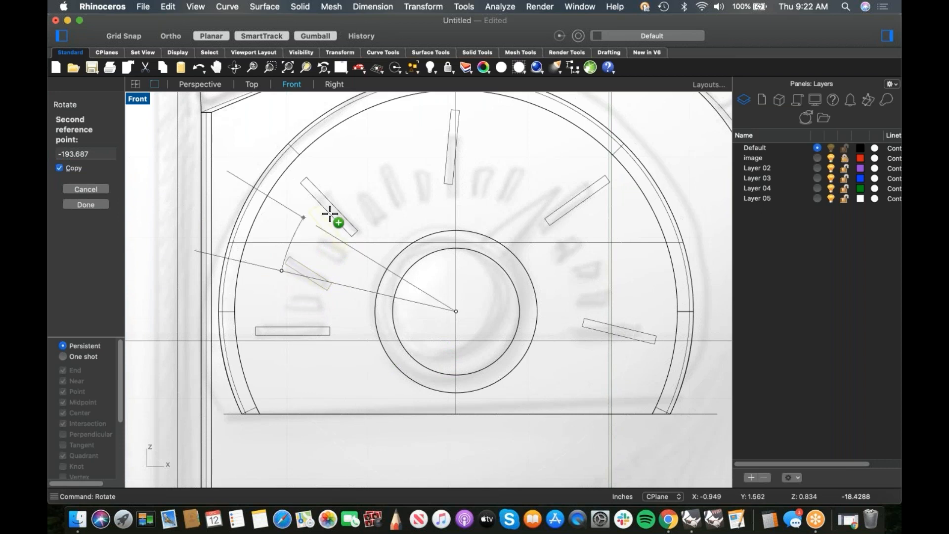
click(398, 196)
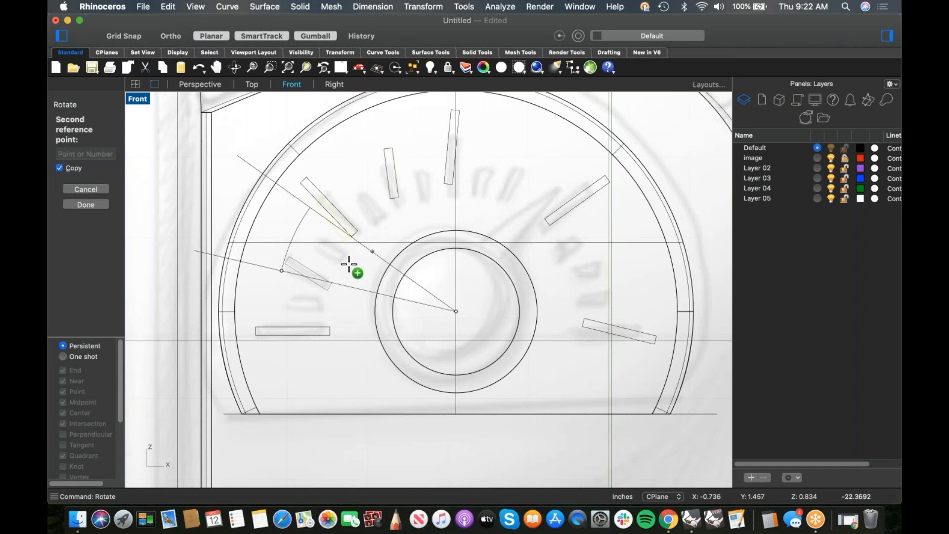
key(Return)
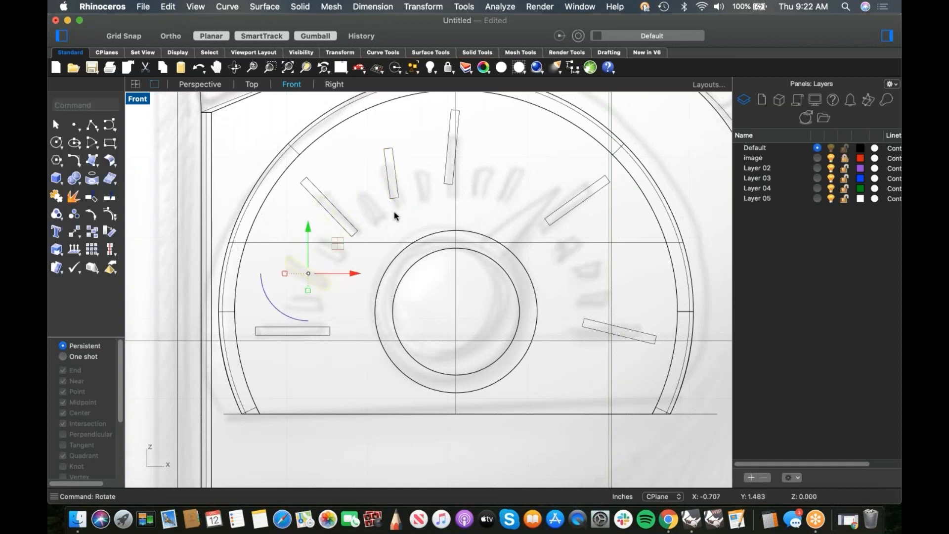
Delete the rotated short tick copy between the second and third long ticks
drag(392, 282, 382, 270)
click(375, 258)
click(396, 197)
key(Delete)
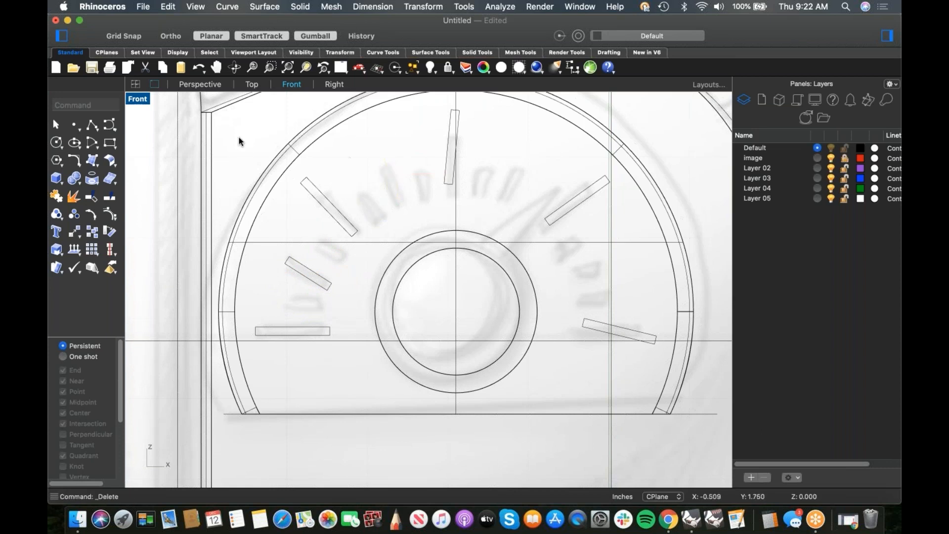
Draw a straight guide polyline from the knob's centre outward past the short tick to the dial's rim
click(92, 125)
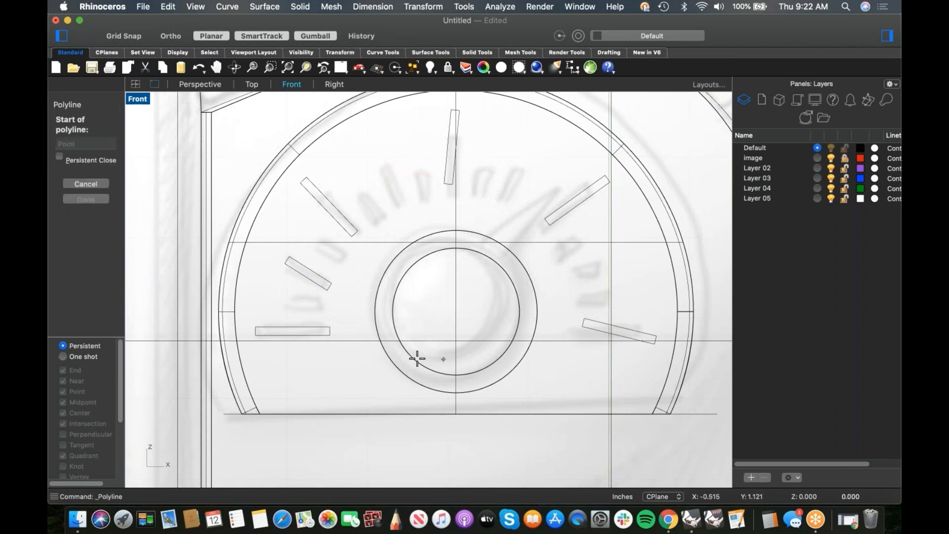
click(455, 311)
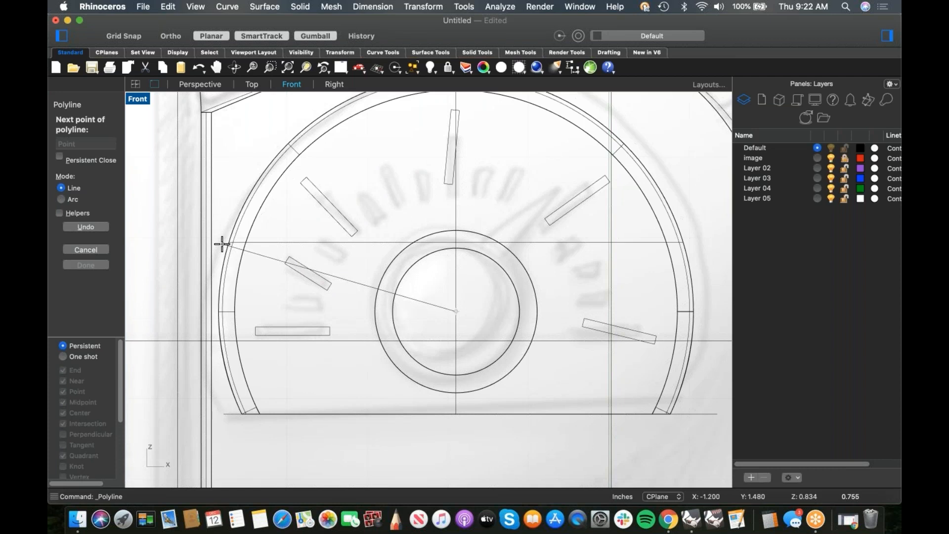
click(222, 243)
key(Return)
Rotate the short tick so it runs parallel to the guide line over its sketched mark, and remove the guide
click(311, 282)
drag(285, 309, 322, 319)
scroll(319, 290, up, 5)
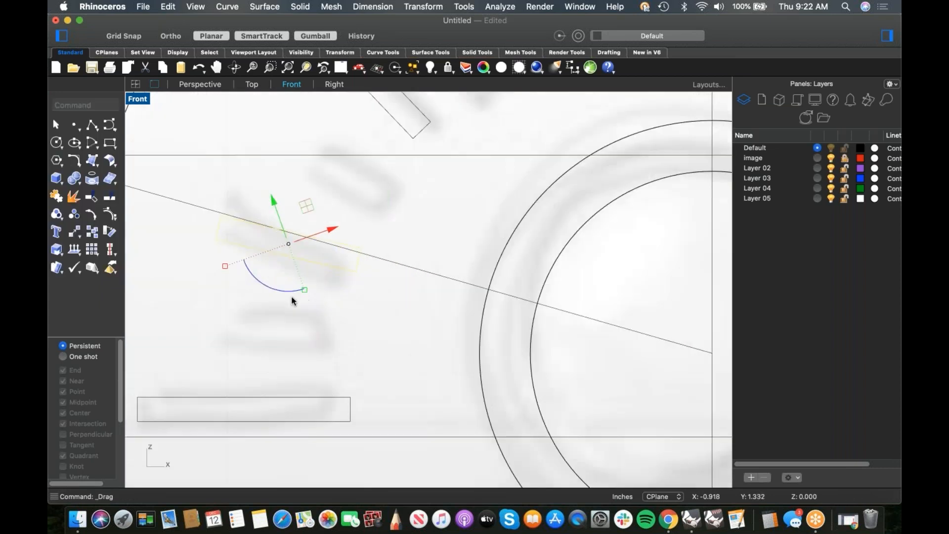
drag(287, 291, 306, 300)
click(387, 309)
scroll(387, 303, down, 10)
click(397, 287)
Rotate the short tick about the last centre with Copy on, placing three copies midway between the remaining long ticks
drag(397, 291, 369, 289)
text(rot)
key(Return)
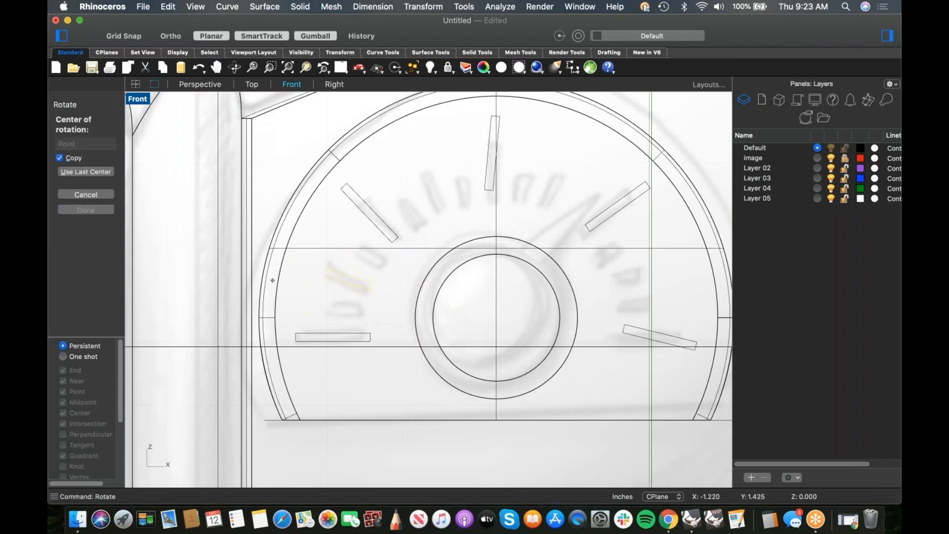
click(101, 170)
click(314, 272)
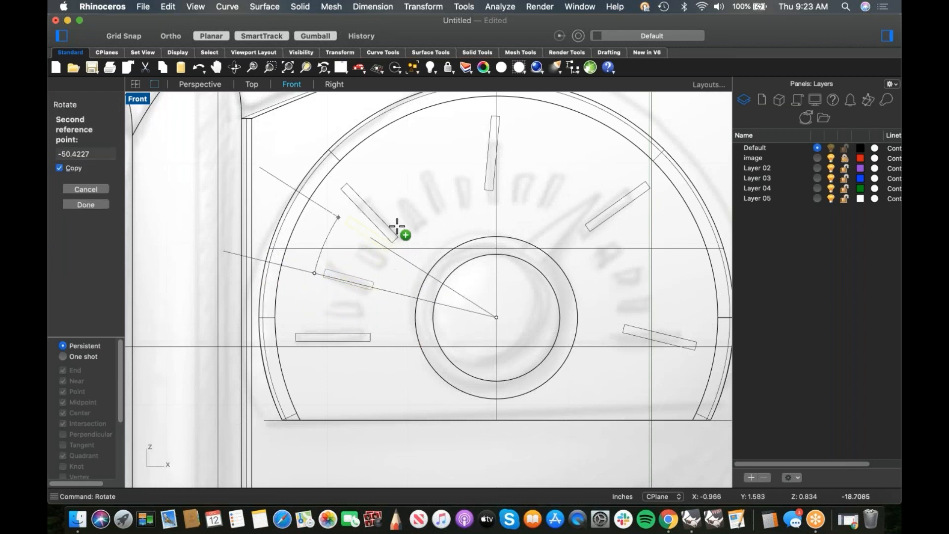
click(437, 208)
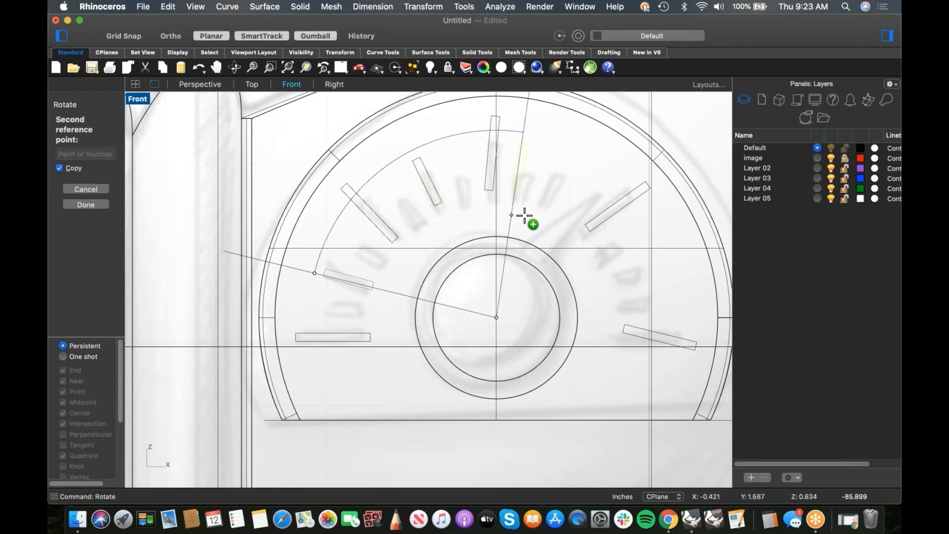
click(542, 218)
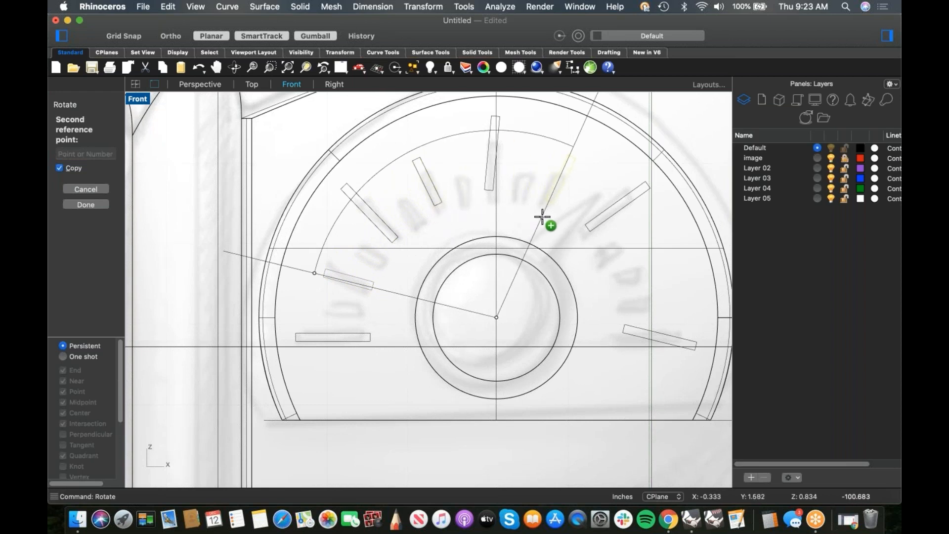
click(604, 284)
key(Return)
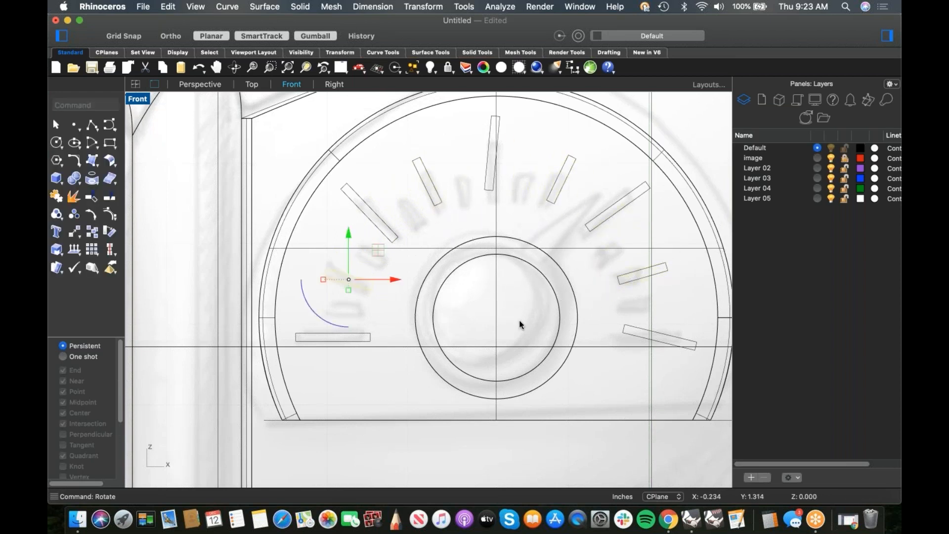
key(Escape)
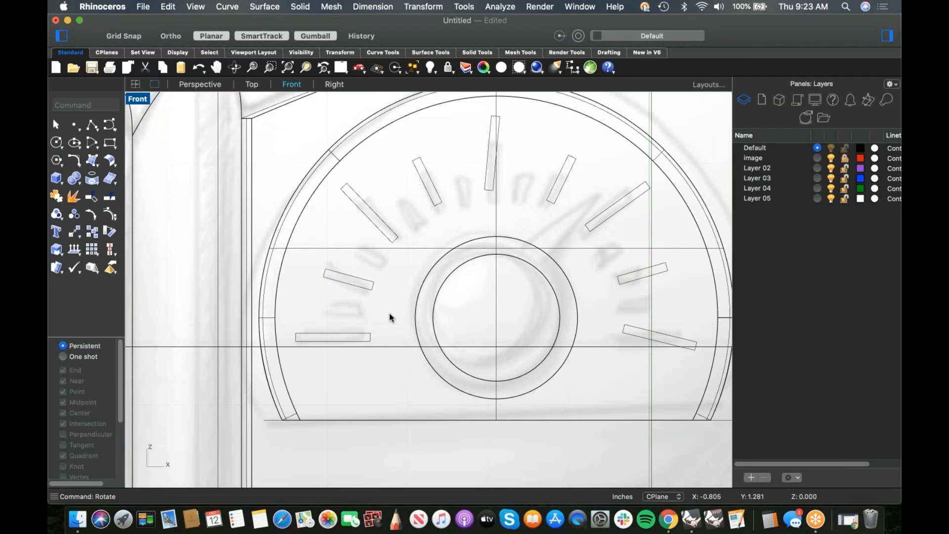
Rotate a copy of the short tick about the last centre to just above the lowest long tick
click(370, 290)
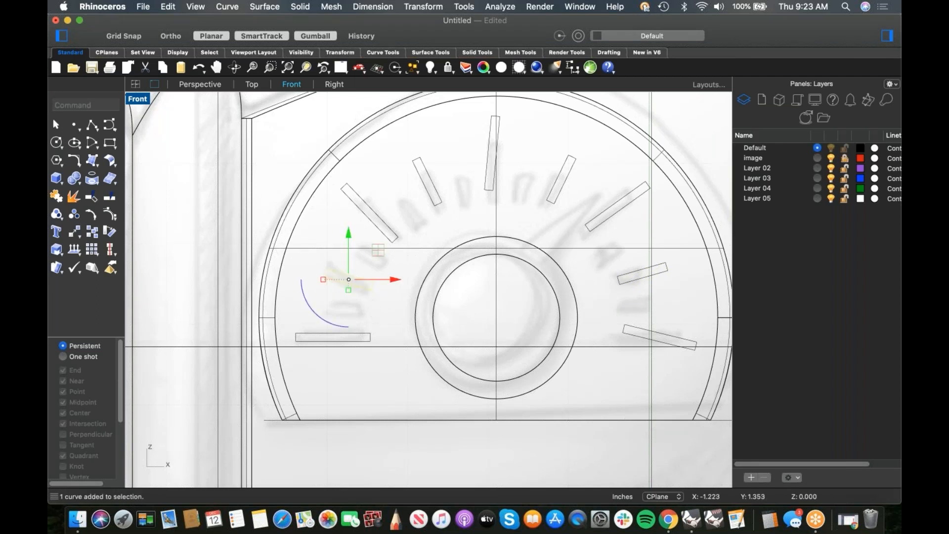
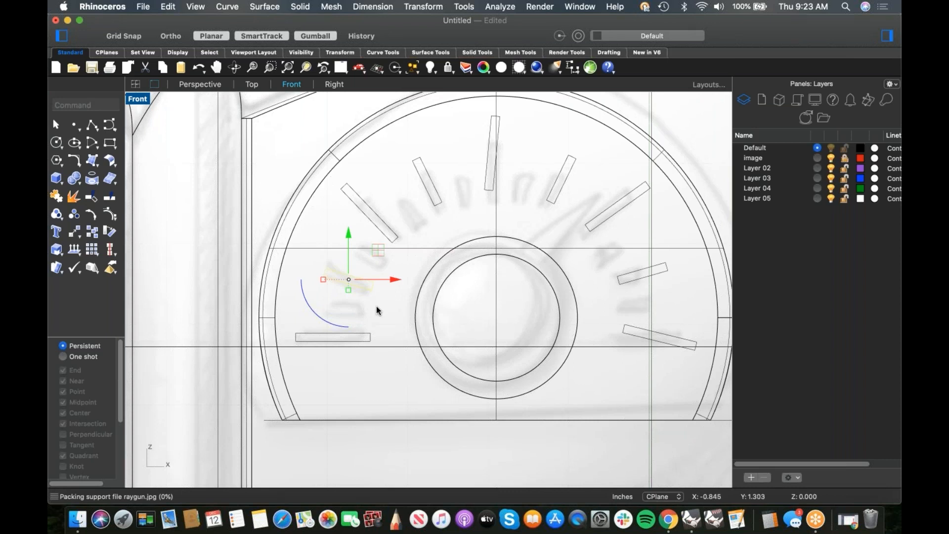
text(ro)
key(Return)
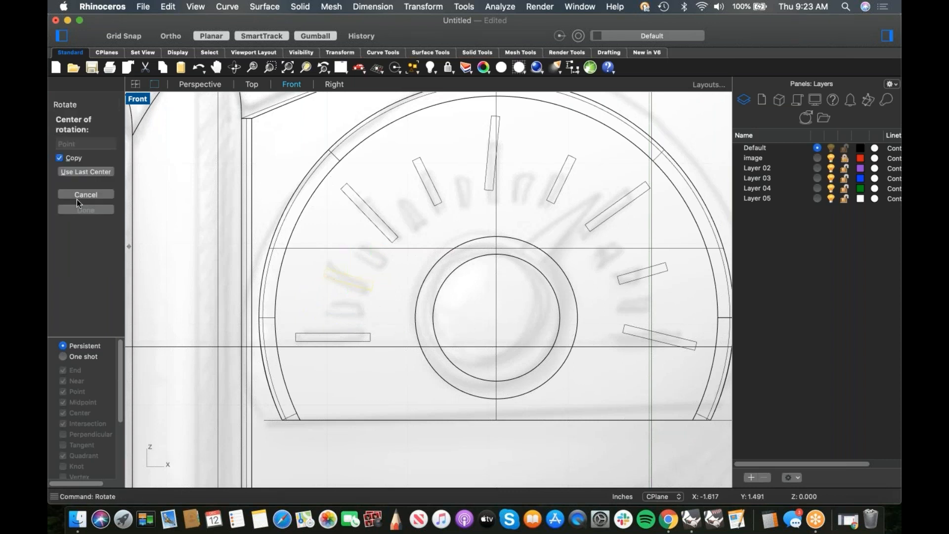
click(87, 172)
click(291, 260)
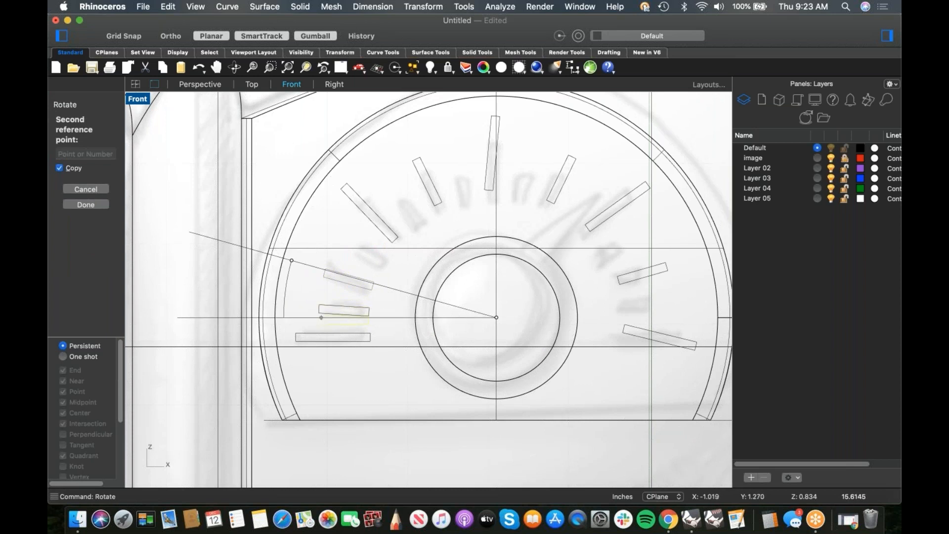
click(326, 316)
key(Return)
Shorten the new tick copy and fit it over the smallest sketched mark above the lowest long tick
scroll(331, 313, up, 5)
click(351, 312)
drag(299, 304, 329, 307)
scroll(380, 321, up, 4)
mouse_move(390, 281)
mouse_down()
mouse_move(379, 292)
mouse_move(386, 298)
mouse_up()
scroll(496, 318, down, 5)
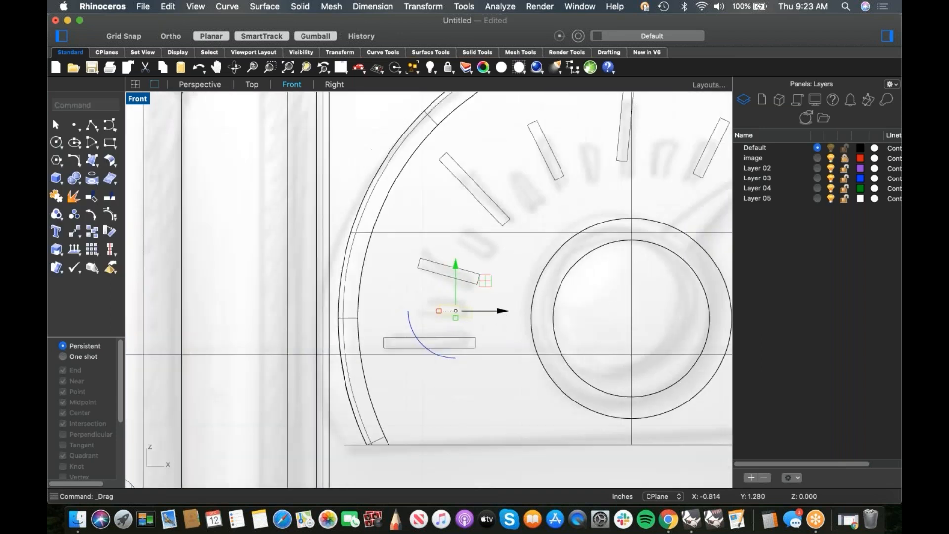
Rotate the smallest tick about the last centre with Copy on, placing seven copies in the remaining gaps between the ticks
right_drag(502, 333, 372, 324)
text(rot)
key(Return)
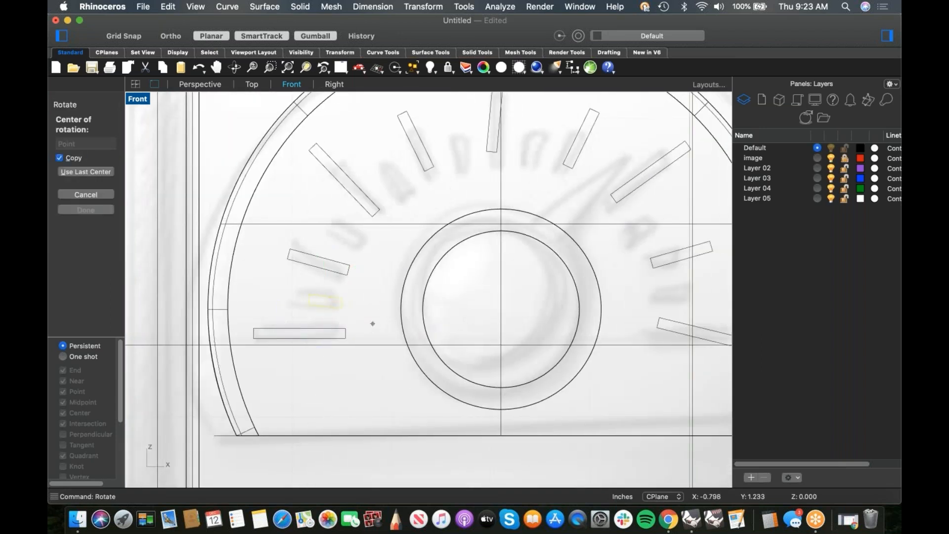
click(88, 172)
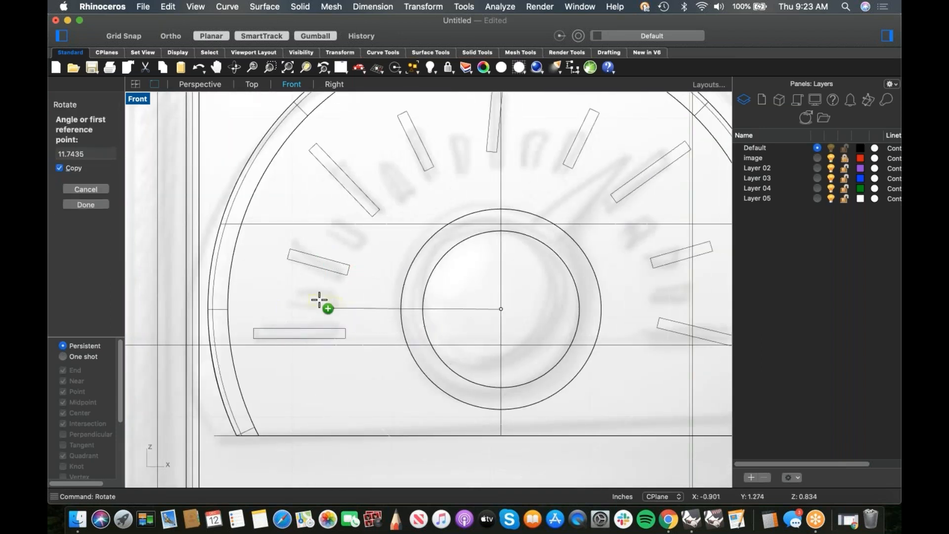
click(289, 299)
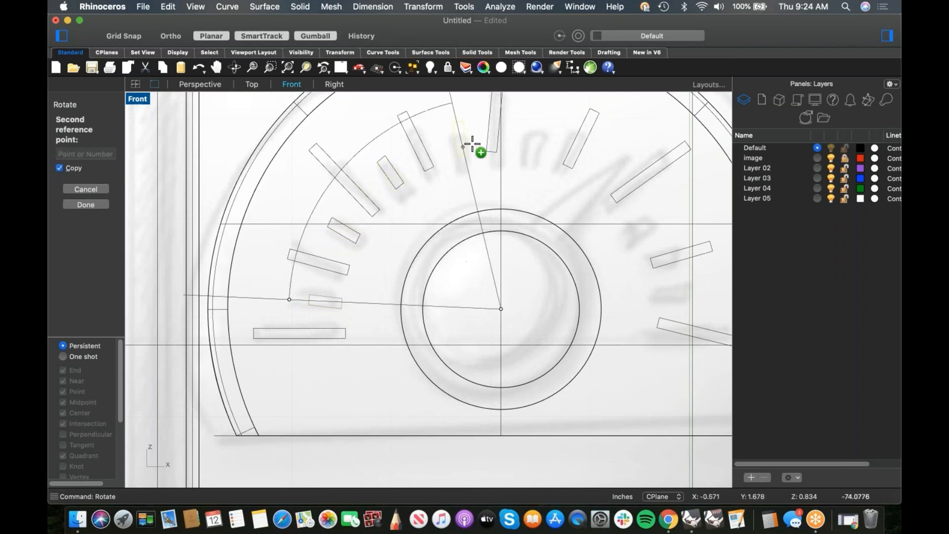
click(461, 144)
click(533, 154)
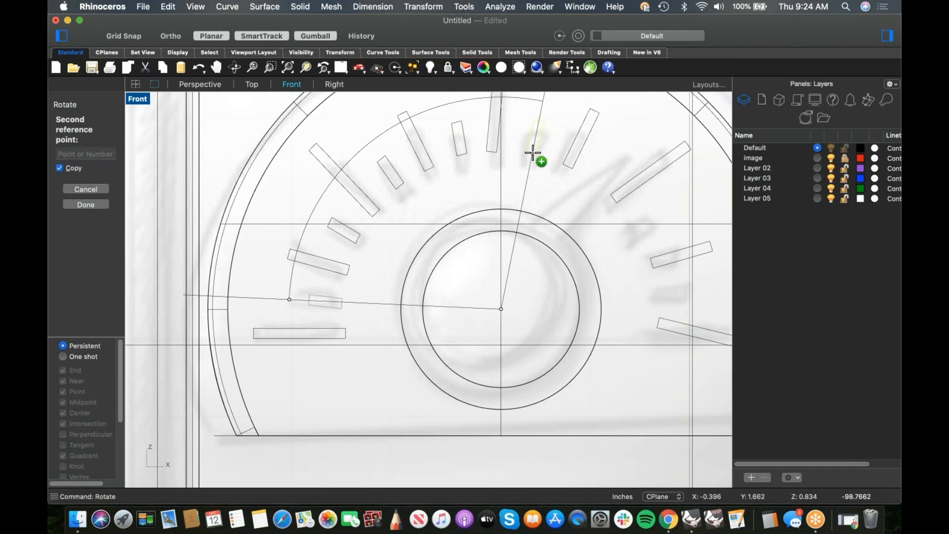
click(595, 186)
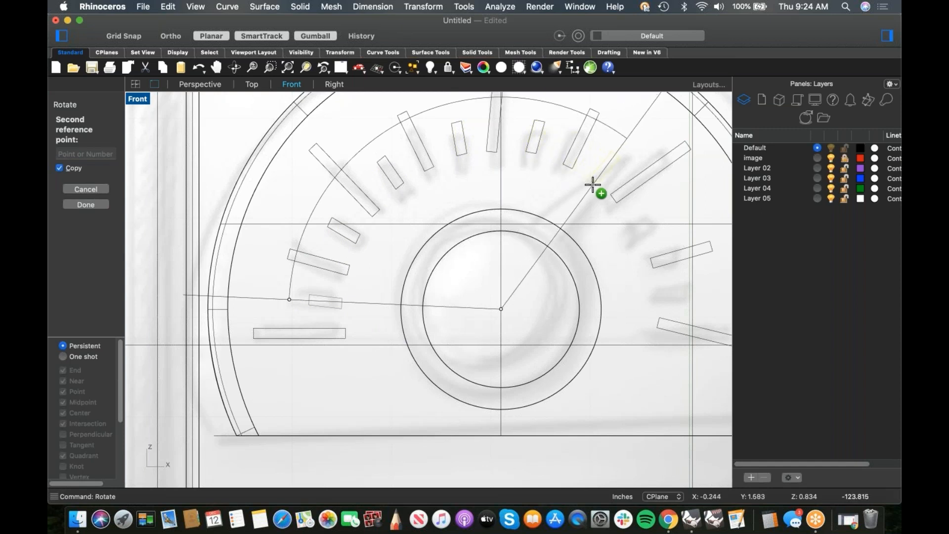
click(629, 235)
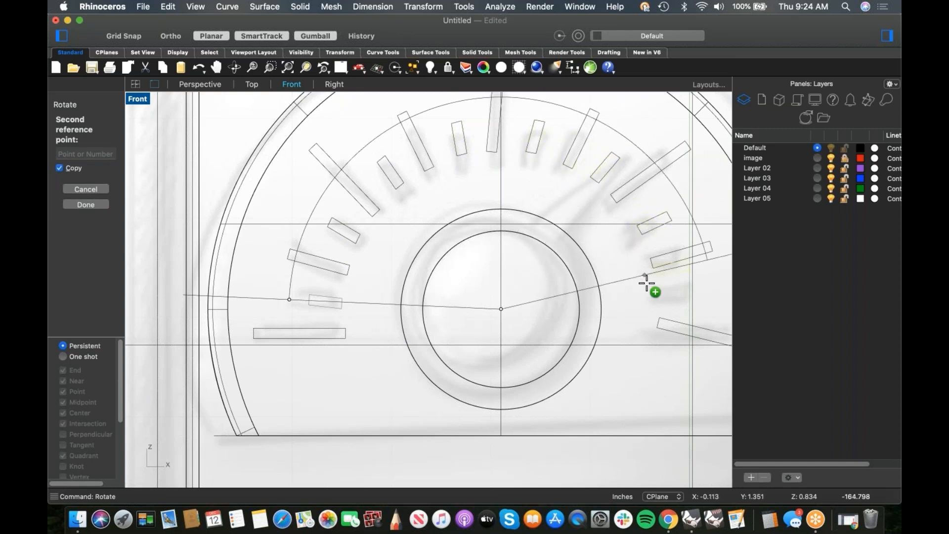
key(Return)
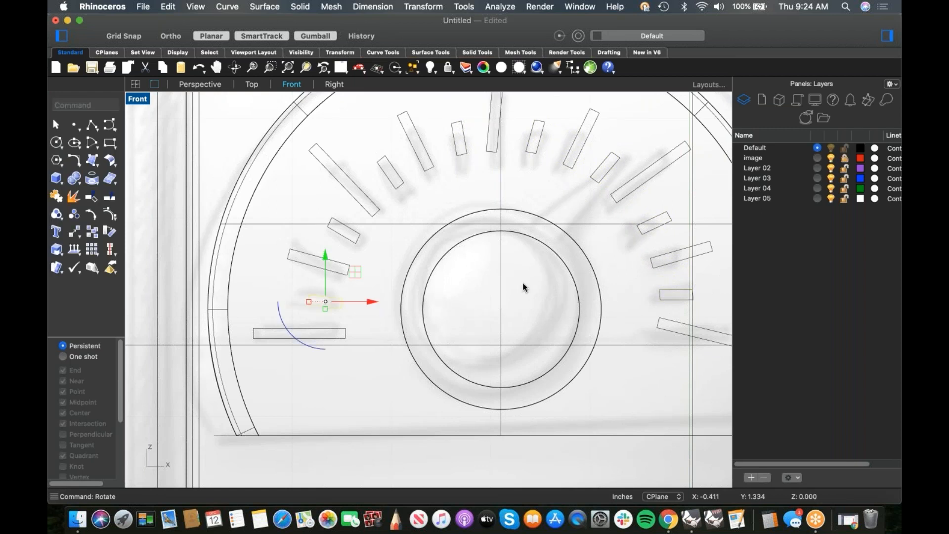
scroll(522, 286, down, 4)
click(506, 367)
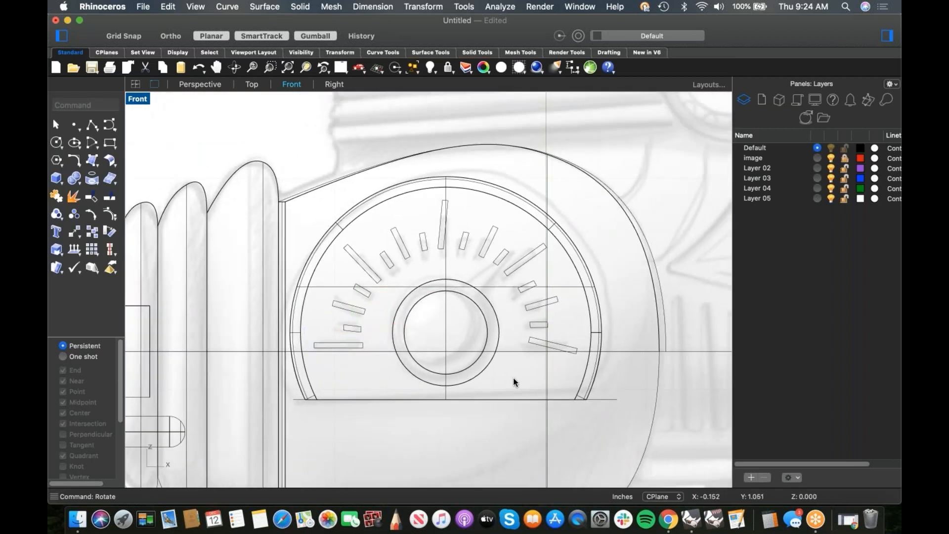
Switch to the Perspective view and extrude all the tick rectangles together into thin bars along the dial's depth
text(p)
key(Return)
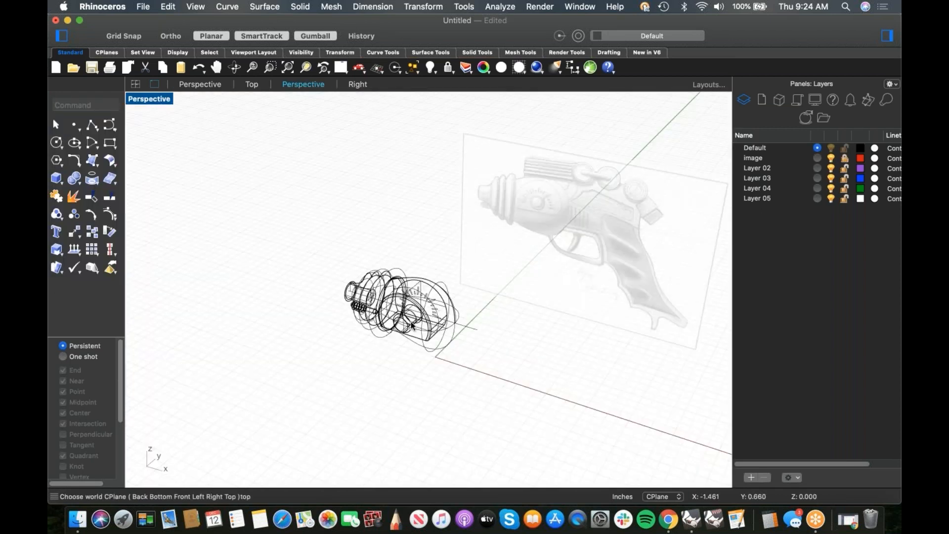
scroll(411, 321, up, 10)
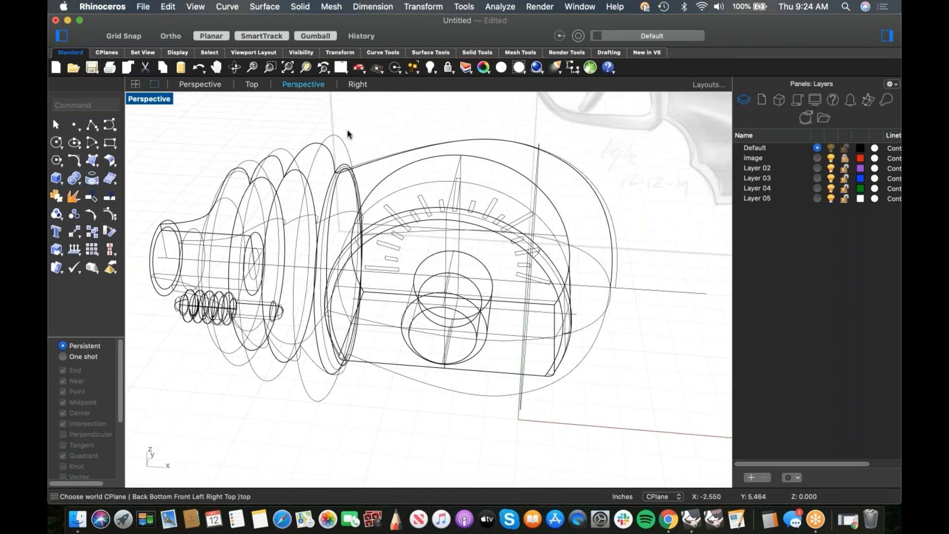
drag(351, 116, 568, 321)
right_drag(568, 321, 527, 319)
drag(451, 227, 438, 243)
scroll(461, 237, up, 3)
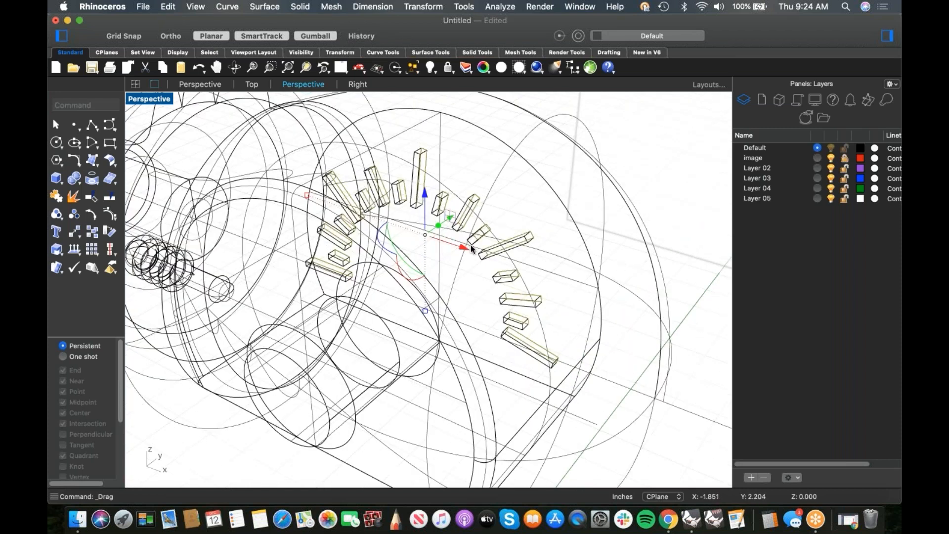
Move all tick curves and extrusions onto the dial's front face in the Top view, and return to the Front view
scroll(272, 148, down, 5)
drag(283, 127, 497, 318)
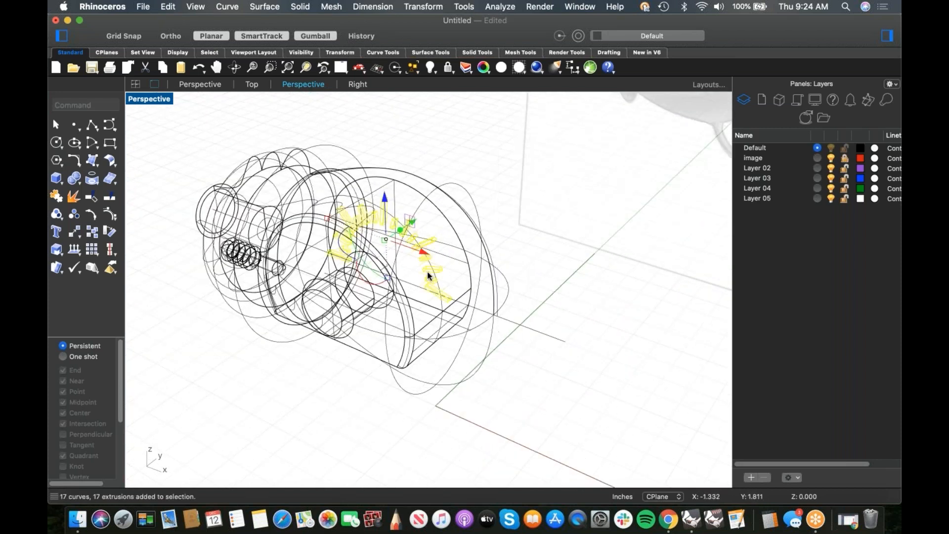
scroll(411, 250, up, 3)
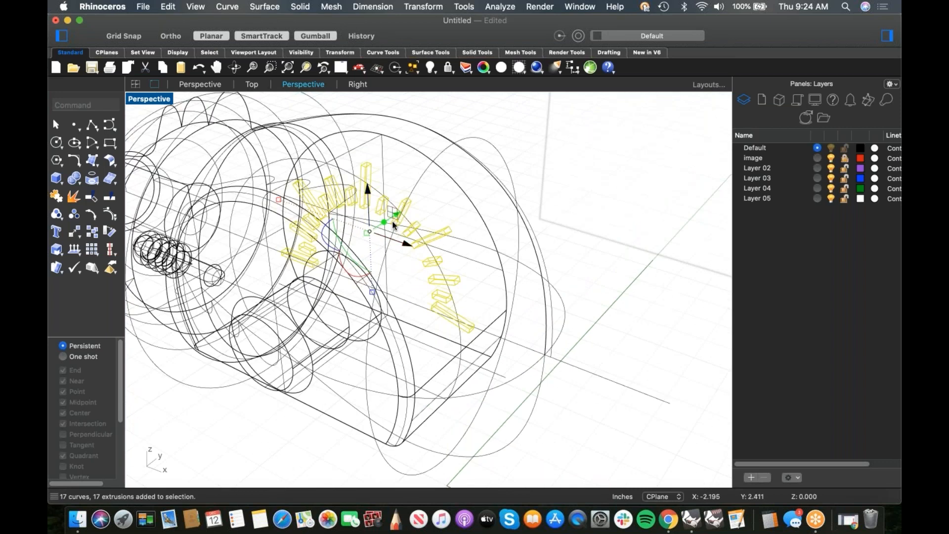
key(ctrl+super+t)
right_drag(433, 234, 452, 95)
drag(437, 184, 438, 145)
drag(426, 320, 420, 345)
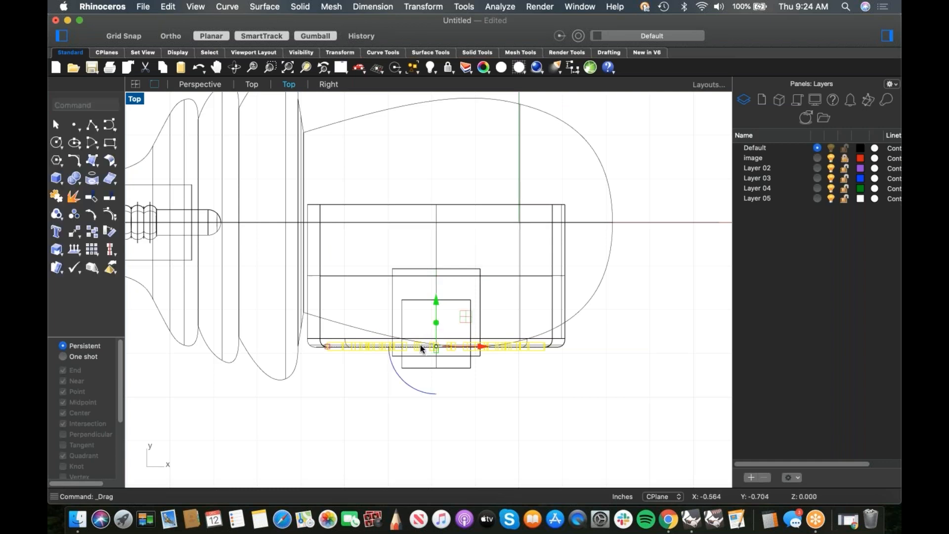
key(ctrl+super+f)
key(Escape)
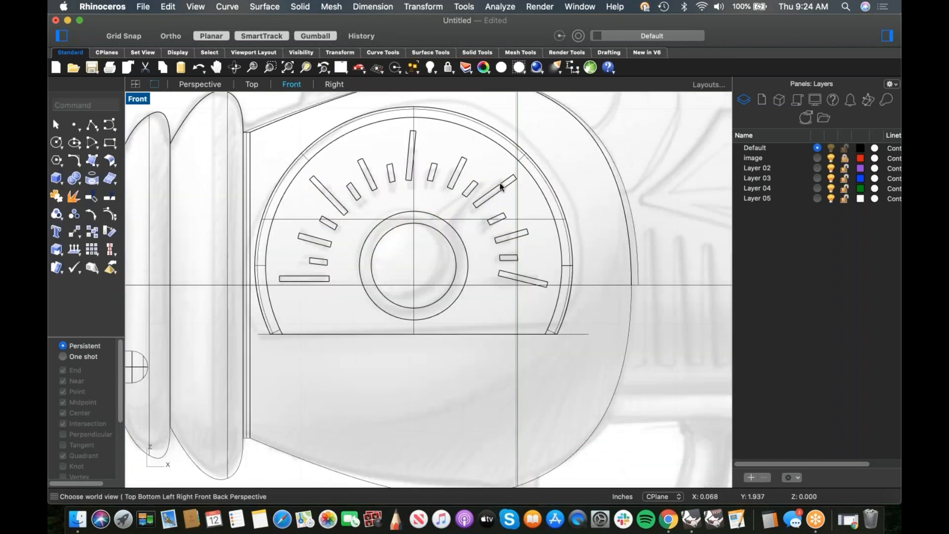
Sketch a closed triangular pointer on the dial with Polyline, running from the knob's upper-right rim out towards the ticks
scroll(500, 187, up, 5)
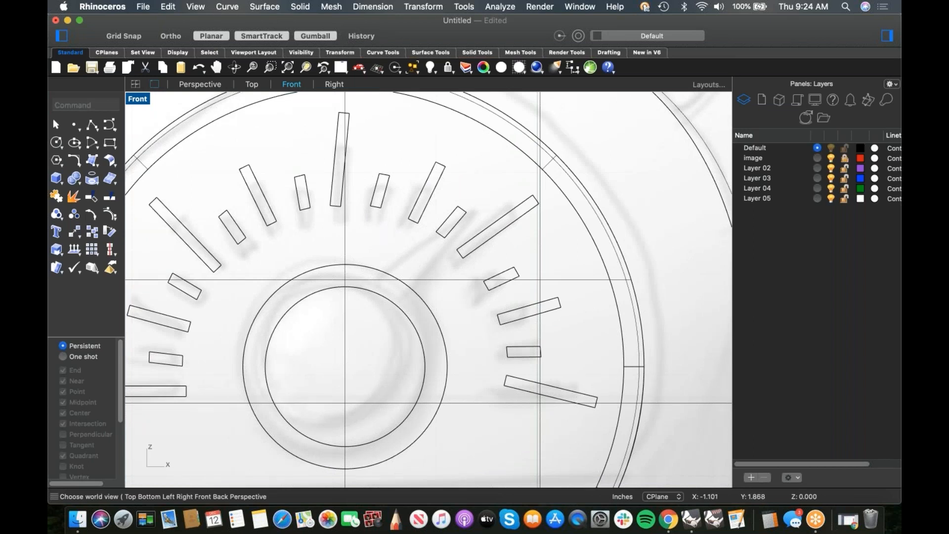
click(92, 125)
click(374, 281)
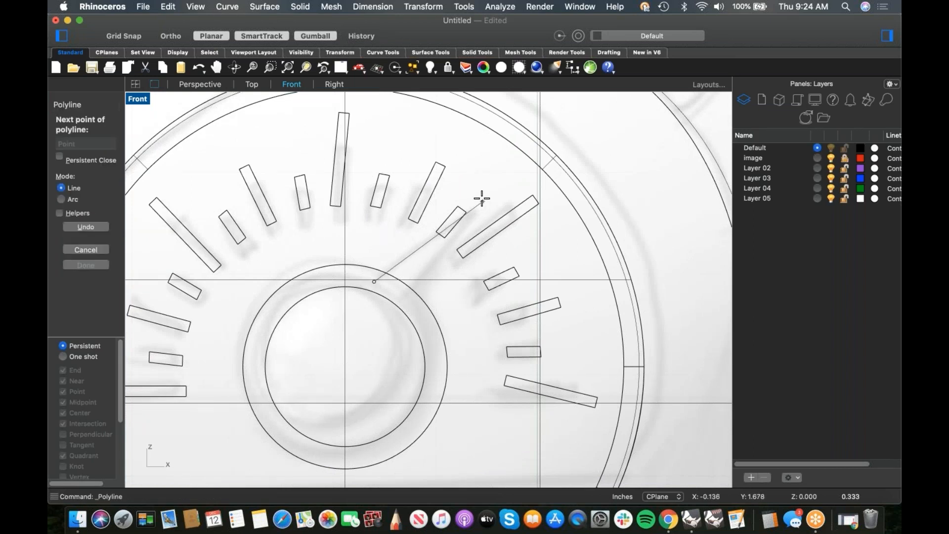
click(480, 198)
click(403, 304)
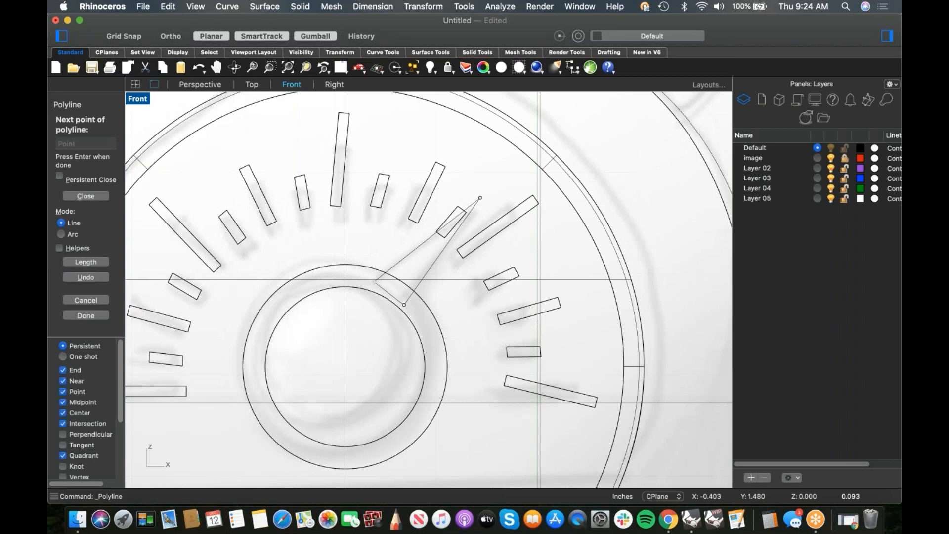
click(375, 282)
Extrude the pointer triangle into a thin body in the Perspective view and cap its open ends
click(394, 296)
text(p)
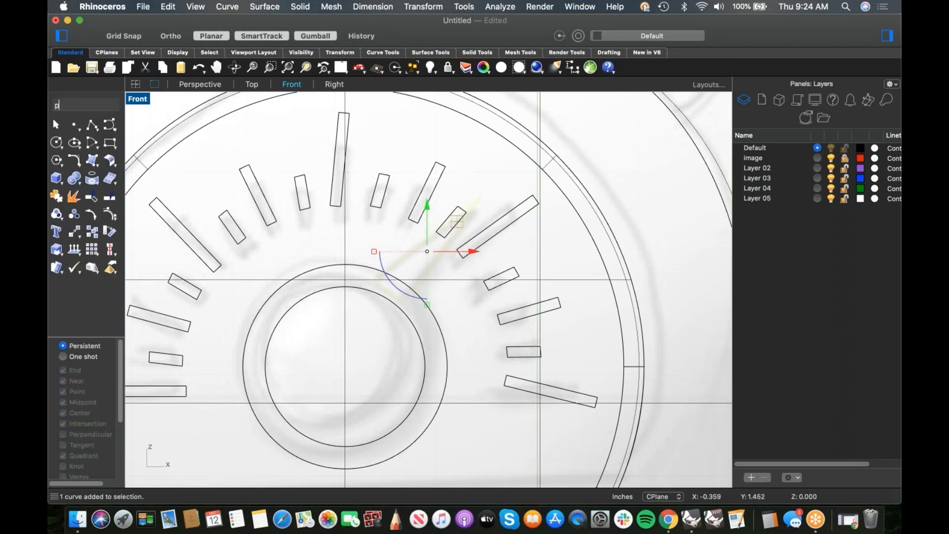
key(Return)
scroll(479, 274, up, 8)
drag(387, 262, 386, 263)
click(414, 300)
click(395, 267)
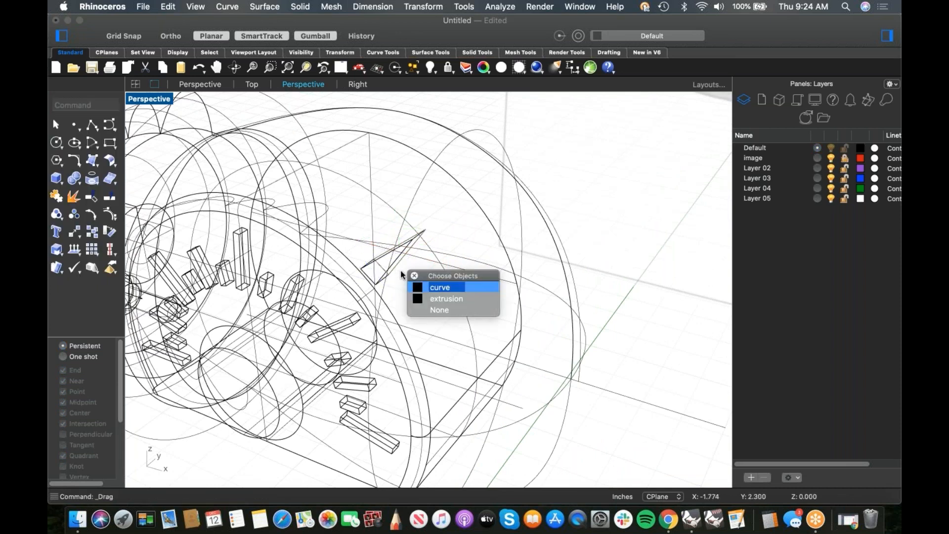
click(430, 298)
text(cap)
key(Return)
Move the capped pointer onto the dial's front face and display the Perspective viewport shaded
scroll(453, 276, down, 5)
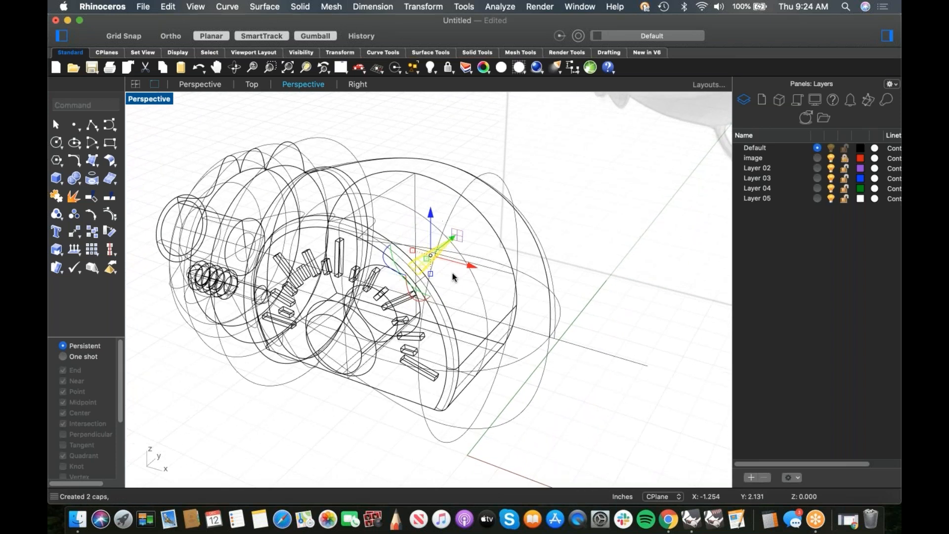
scroll(449, 268, up, 4)
right_drag(454, 277, 447, 259)
drag(463, 238, 303, 311)
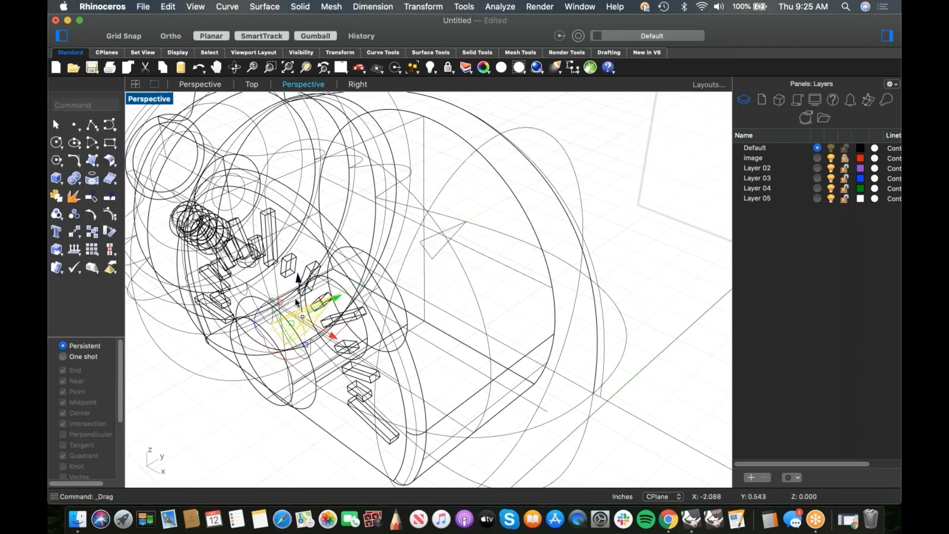
middle_click(345, 267)
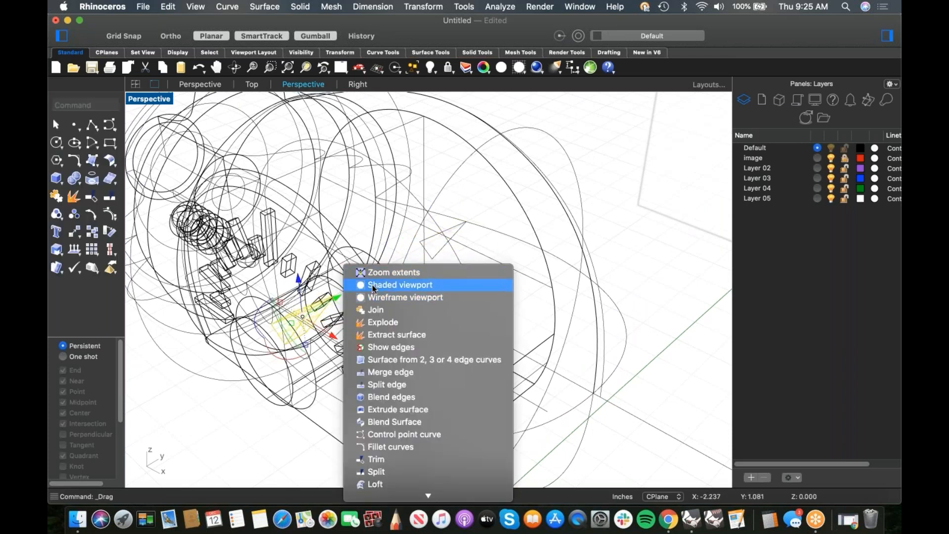
click(373, 288)
mouse_move(363, 308)
right_down()
mouse_move(455, 314)
mouse_move(488, 283)
right_up()
scroll(431, 311, up, 4)
drag(476, 264, 487, 273)
click(581, 390)
Select the knob and all the tick extrusions on the dial together and cap their open ends
scroll(580, 389, down, 4)
right_drag(564, 364, 489, 377)
scroll(488, 377, down, 3)
drag(373, 426, 426, 422)
click(349, 470)
drag(349, 469, 644, 255)
text(cap)
key(Return)
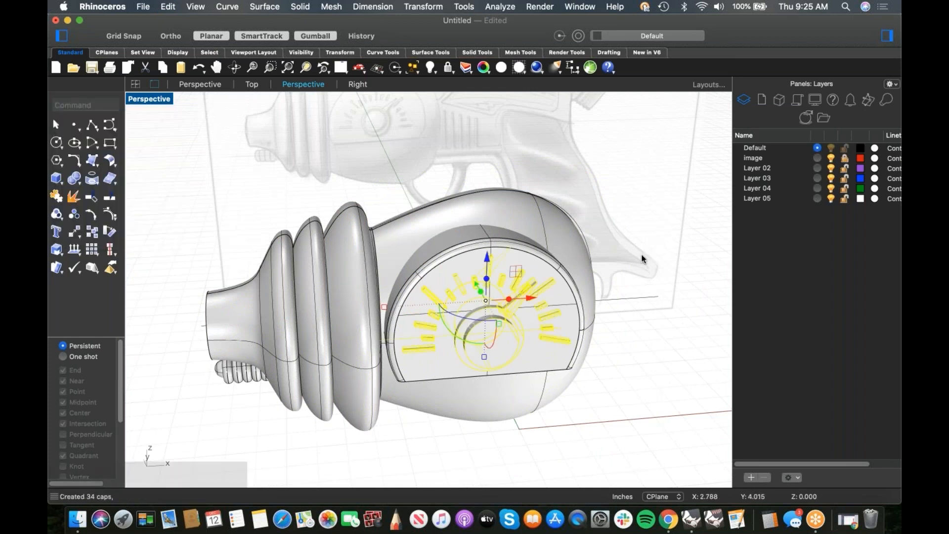
Examine the finished dial in Perspective, then inspect the reference picture's upper housing behind the body in the Front view
scroll(627, 380, down, 2)
shift+right_drag(588, 398, 501, 367)
scroll(408, 318, up, 5)
scroll(423, 307, down, 5)
mouse_move(423, 307)
right_down()
mouse_move(451, 284)
mouse_move(474, 234)
right_up()
shift+right_drag(482, 167, 468, 198)
key(ctrl+super+f)
scroll(397, 282, down, 2)
right_drag(424, 293, 412, 246)
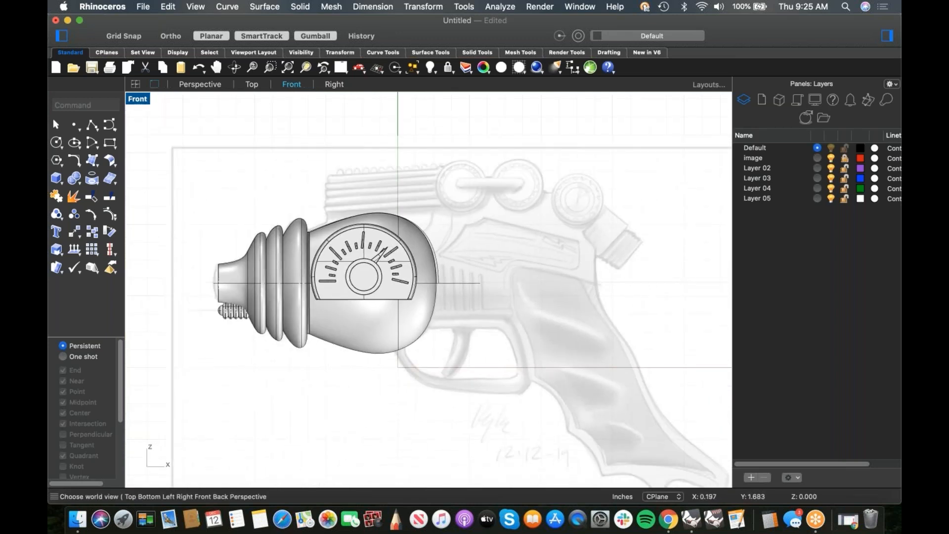
mouse_move(451, 291)
right_down()
mouse_move(384, 256)
mouse_move(387, 274)
right_up()
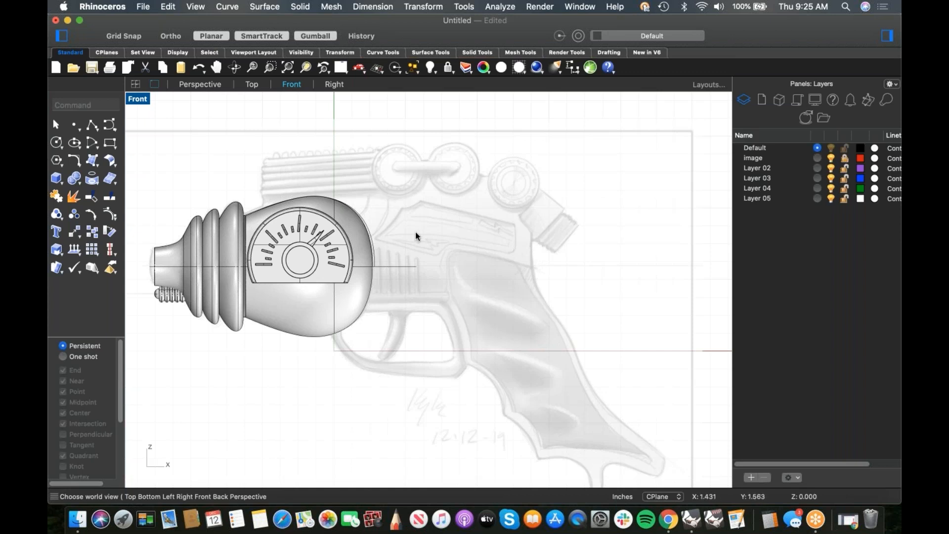
scroll(399, 244, up, 3)
scroll(393, 241, down, 1)
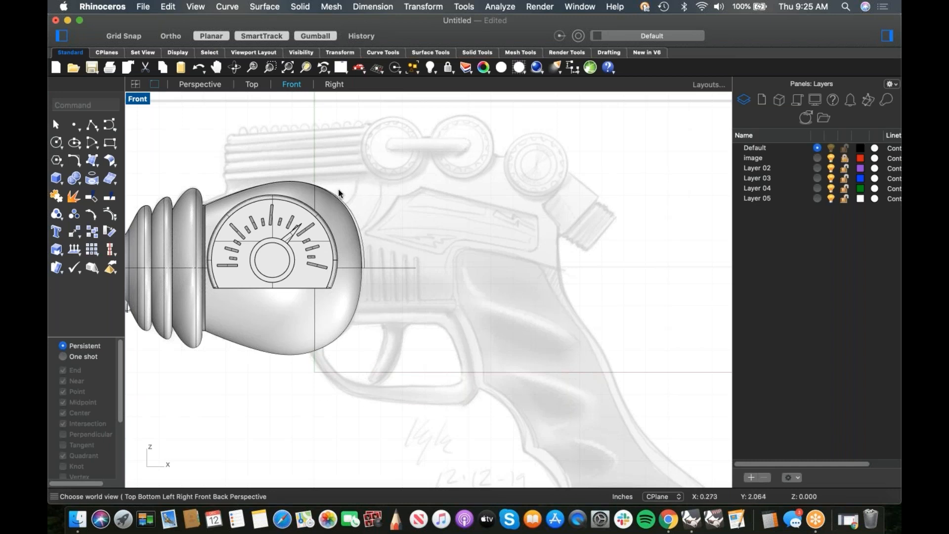
right_drag(360, 191, 396, 190)
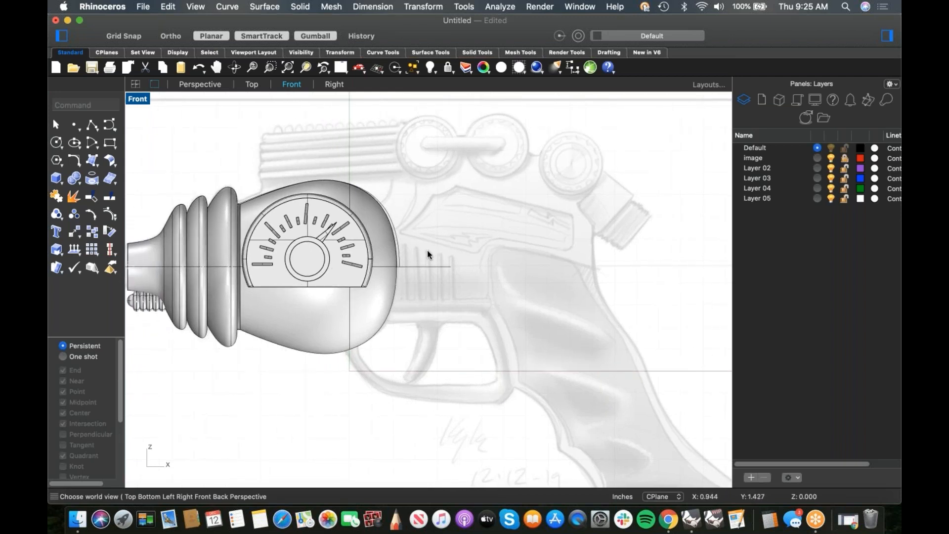
Trace the housing above the body as a closed polyline with a sloping top, angled rear and base on the body's centre axis
click(92, 125)
click(261, 198)
key(shift)
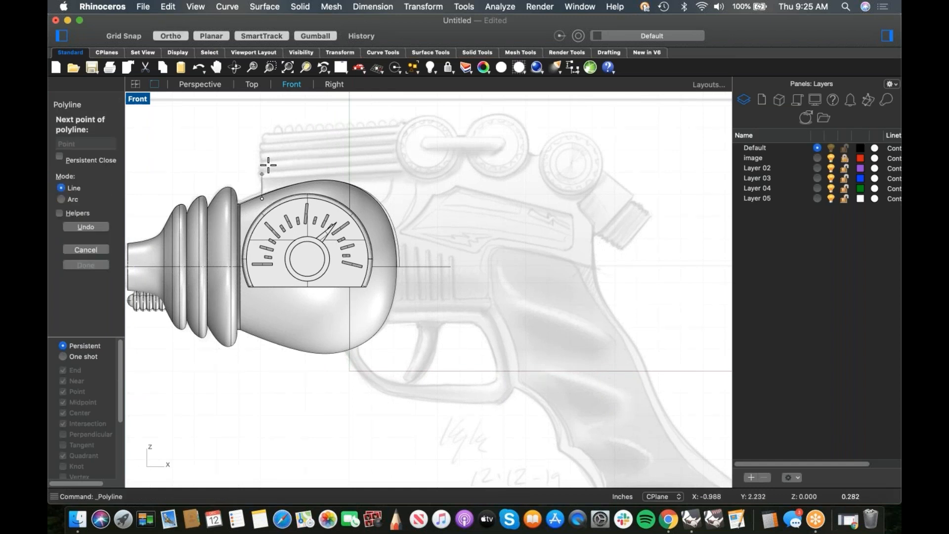
click(269, 141)
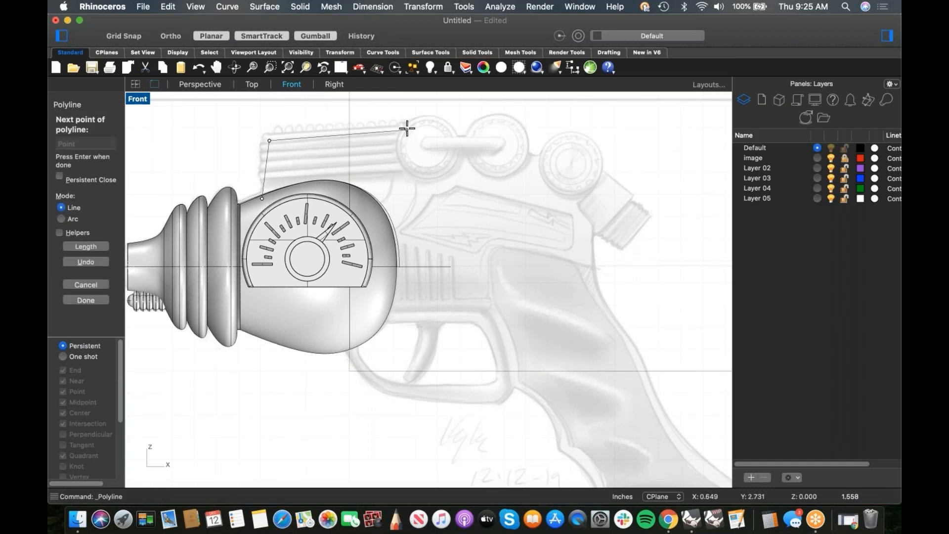
click(406, 129)
click(440, 198)
click(440, 267)
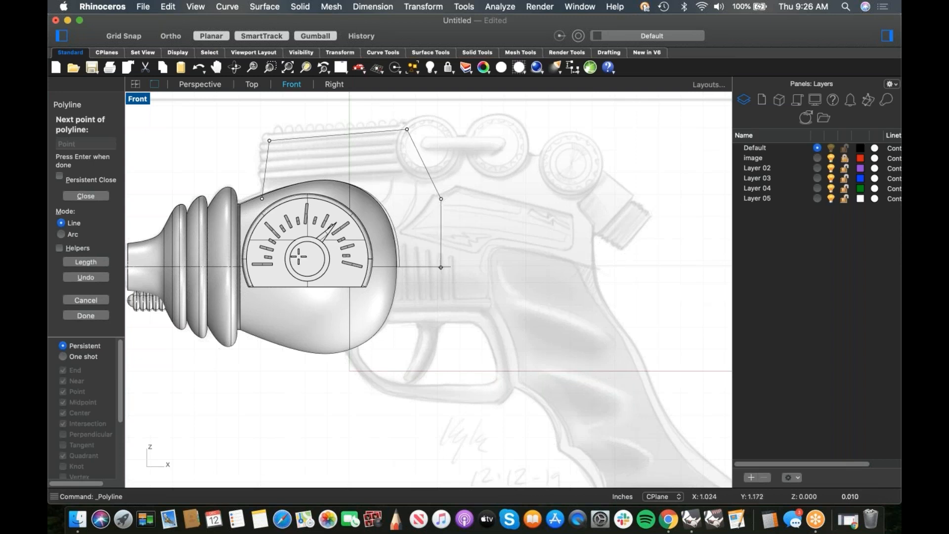
click(284, 266)
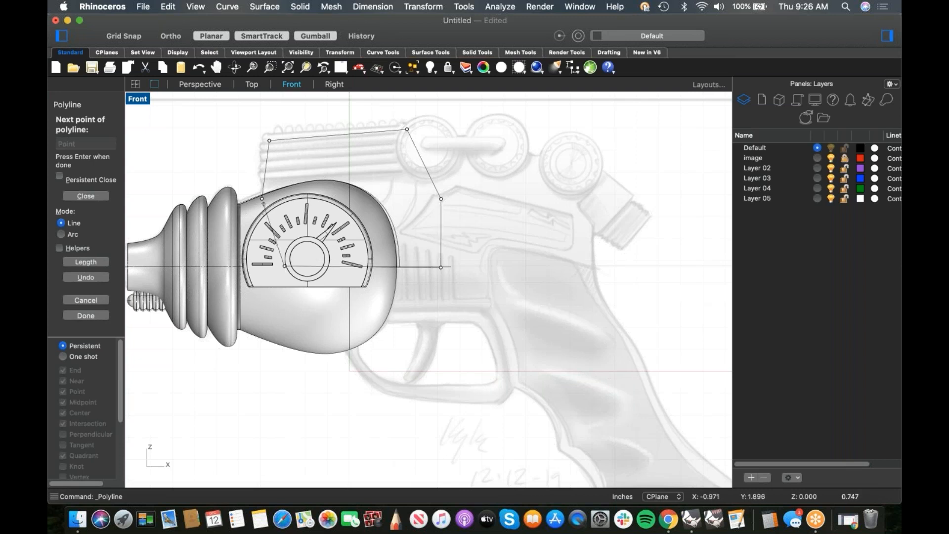
click(263, 203)
Extrude the housing profile to both sides of the centre axis in the Top view and cap it into a solid block
click(316, 180)
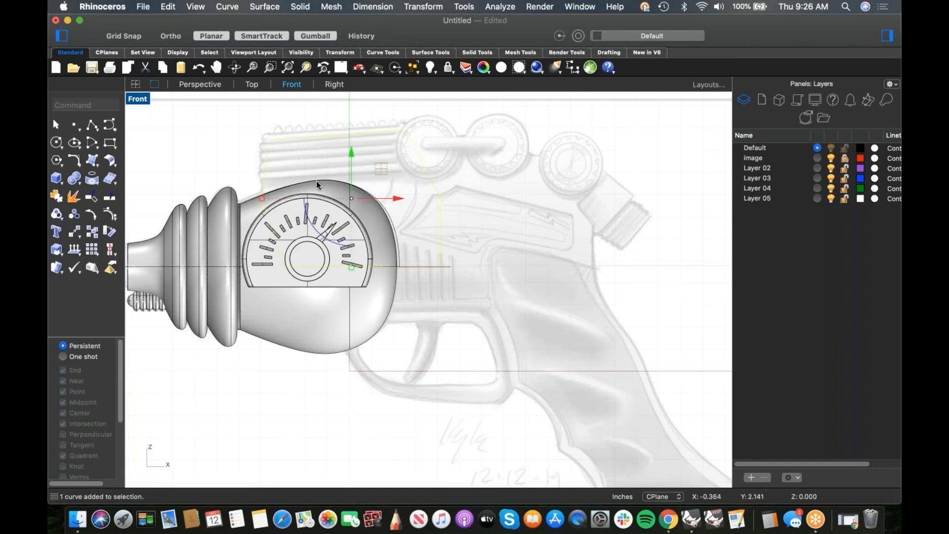
key(ctrl+super+t)
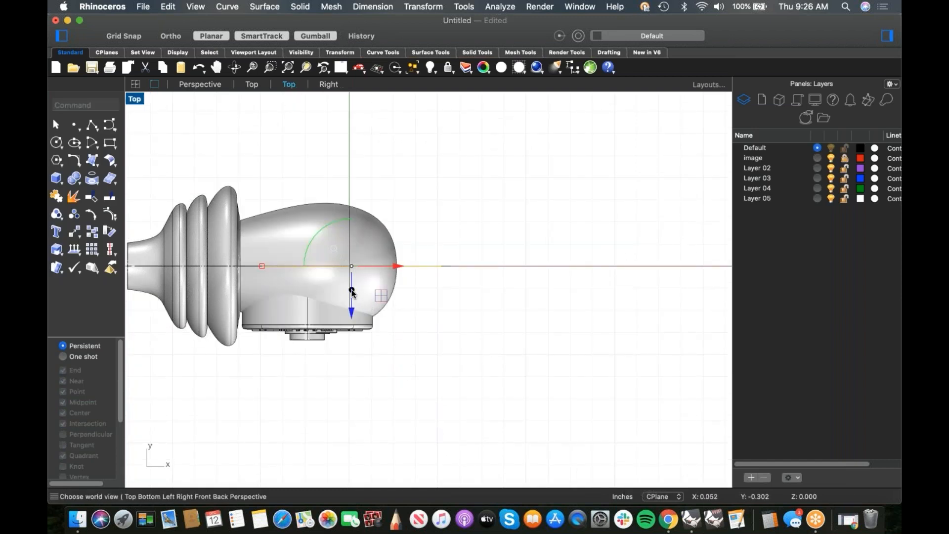
mouse_move(352, 290)
mouse_down()
mouse_move(350, 313)
mouse_move(349, 302)
mouse_up()
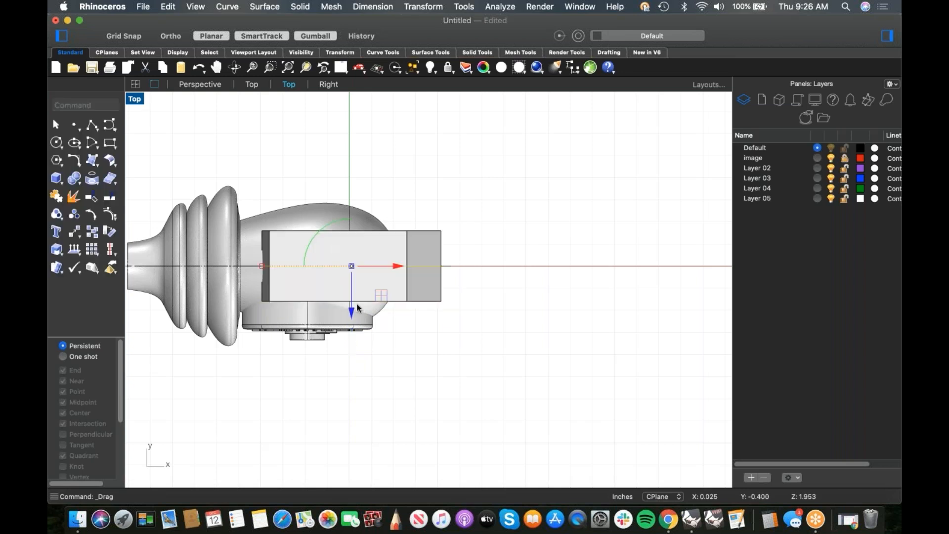
text(p)
key(Return)
scroll(508, 247, up, 4)
right_drag(508, 247, 527, 328)
click(527, 328)
click(456, 301)
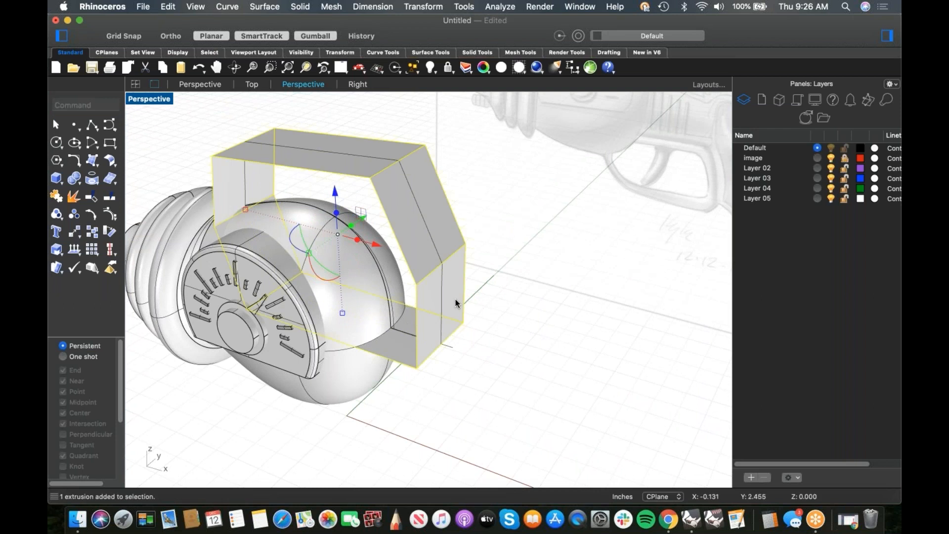
text(cap)
key(Return)
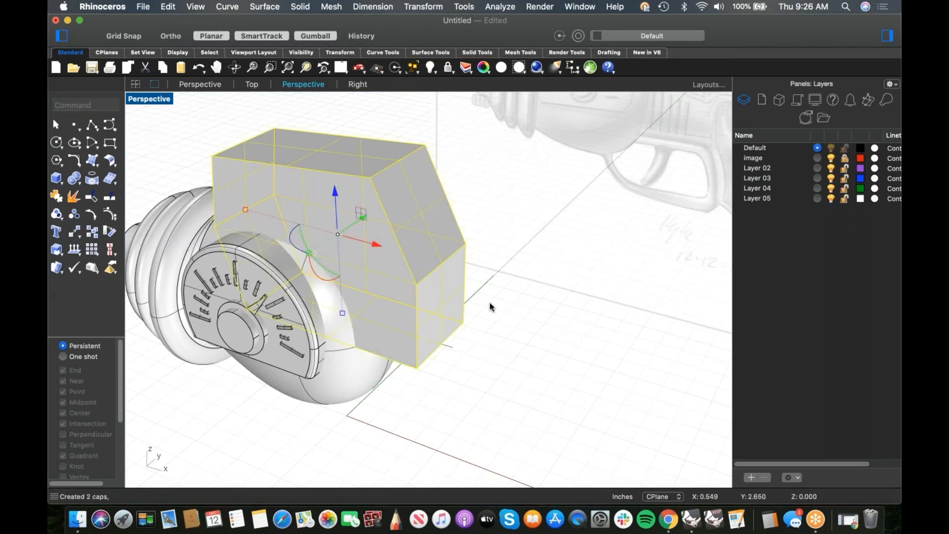
click(515, 311)
scroll(465, 304, down, 2)
right_drag(450, 318, 482, 312)
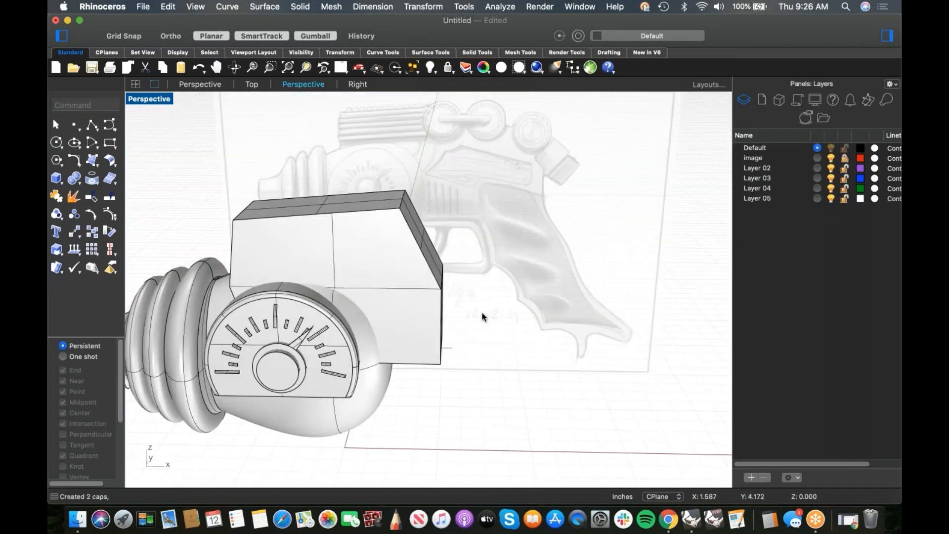
Start a centre-corner box and draw its base in the Top view, centred on the rear edge midpoint of the housing block
text(f)
key(Return)
text(f)
key(Return)
right_drag(455, 250, 524, 245)
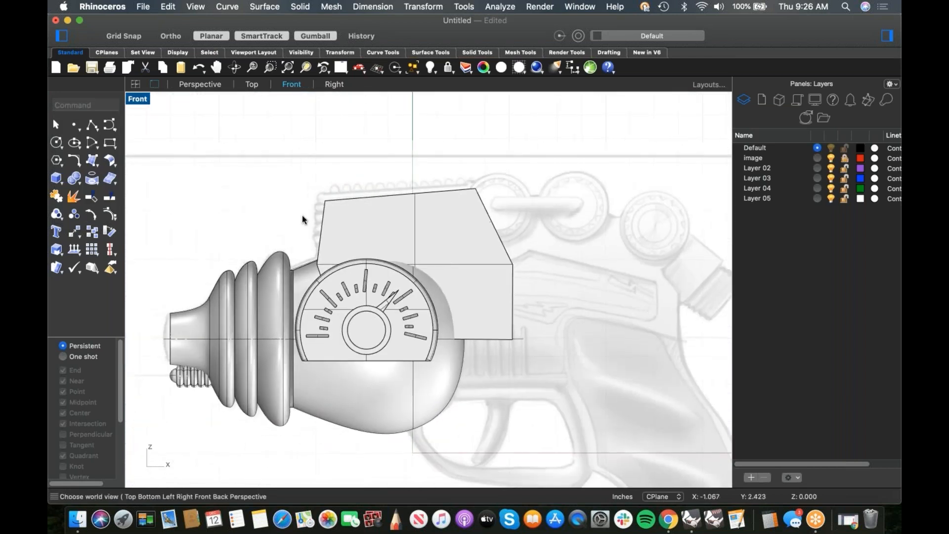
scroll(344, 202, up, 5)
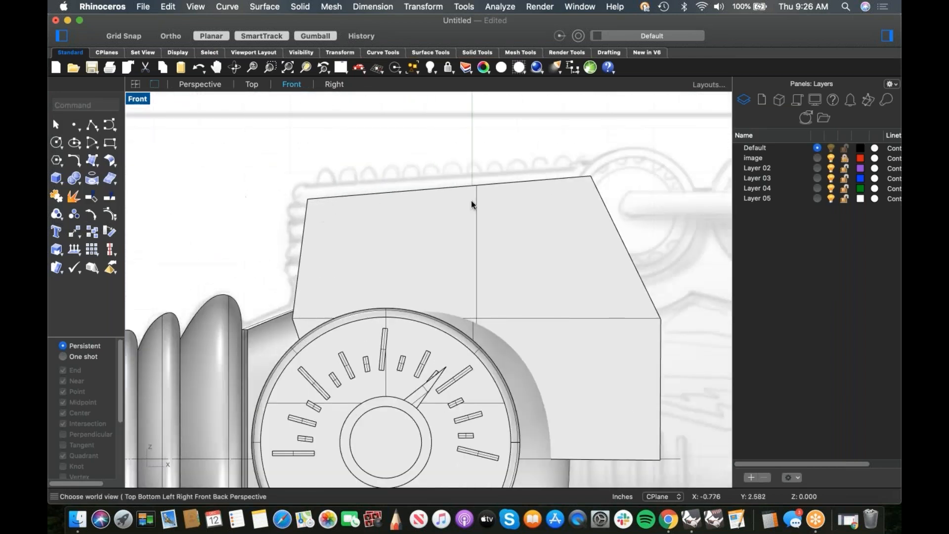
click(60, 187)
mouse_move(77, 193)
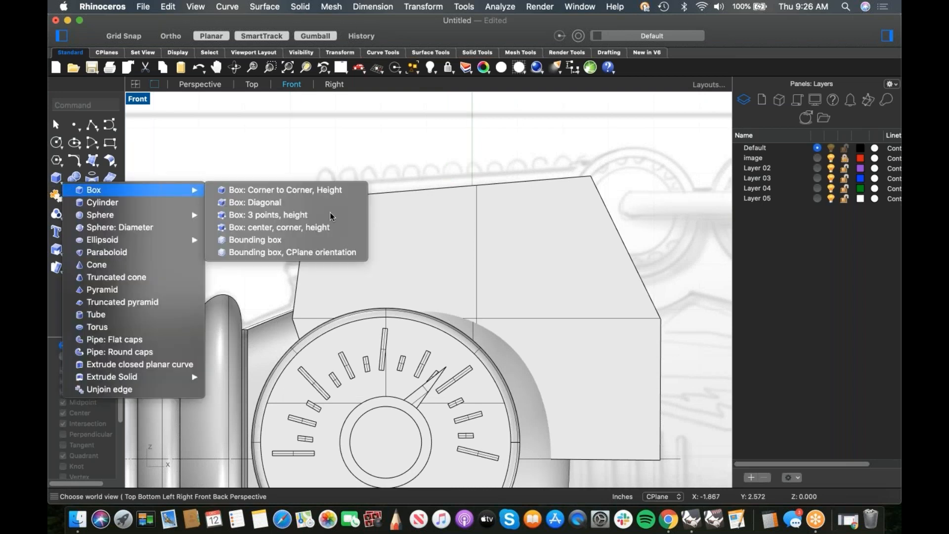
click(285, 230)
scroll(277, 181, down, 3)
text(top)
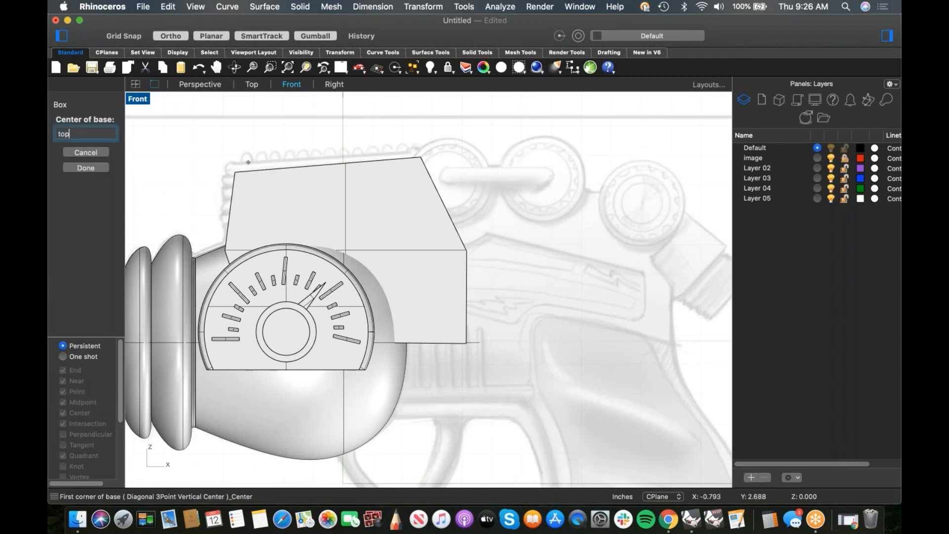
key(Return)
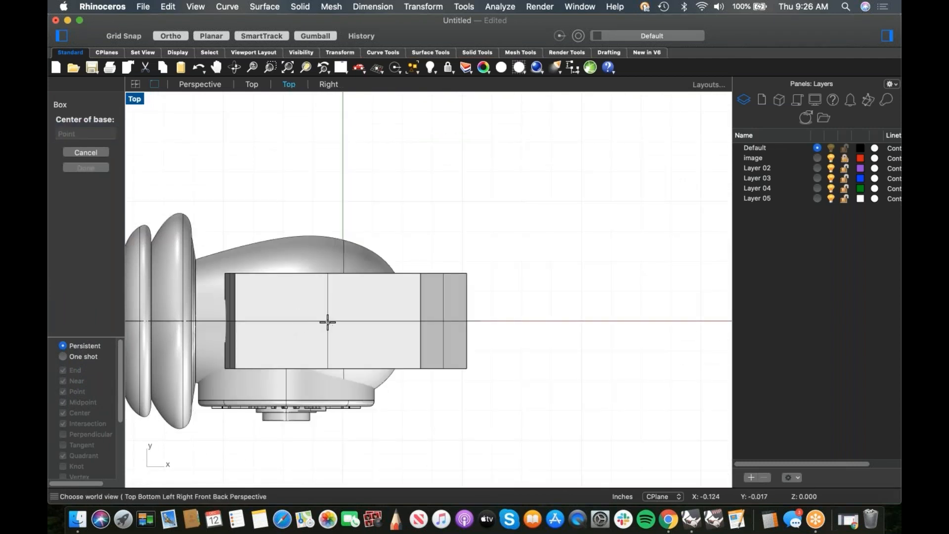
key(alt)
click(466, 320)
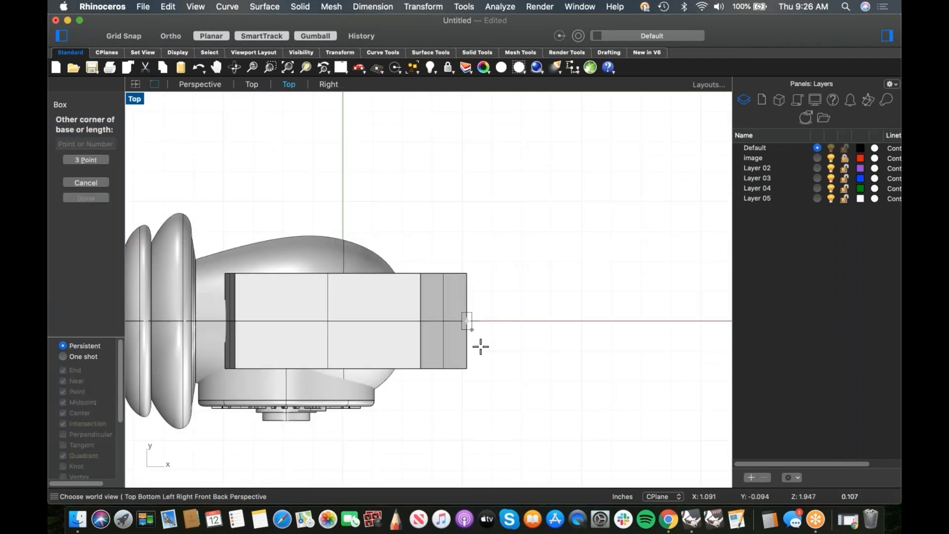
click(613, 375)
Give the box a small height in the Front view to make a thin flat plate, and select it
text(f)
key(Return)
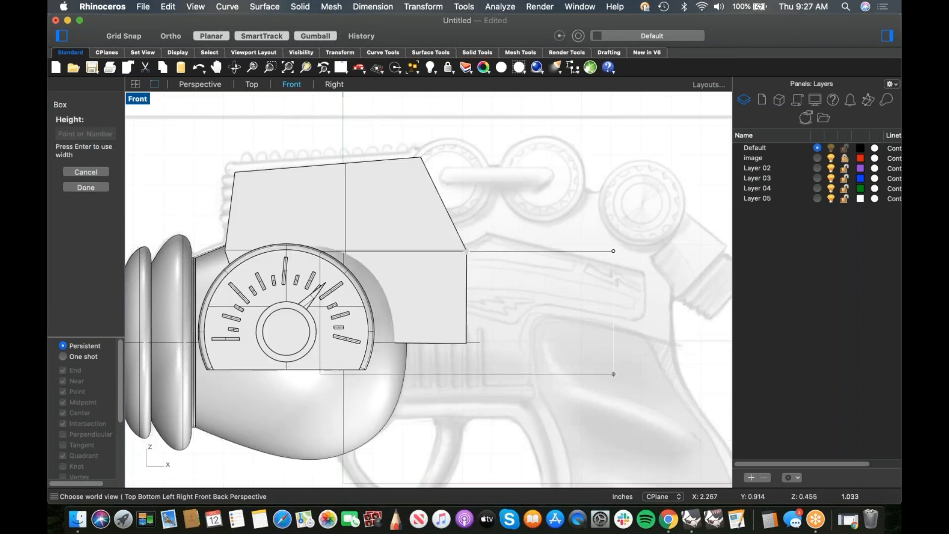
click(613, 242)
click(568, 250)
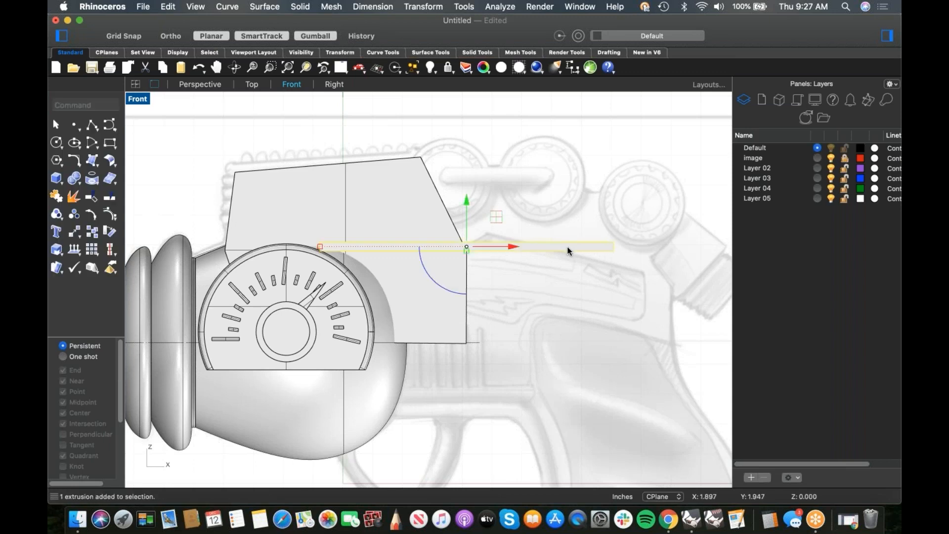
Move the thin plate onto the top of the housing block and rotate it about its front end to follow the sloping top
right_drag(483, 249, 505, 256)
drag(487, 254, 393, 175)
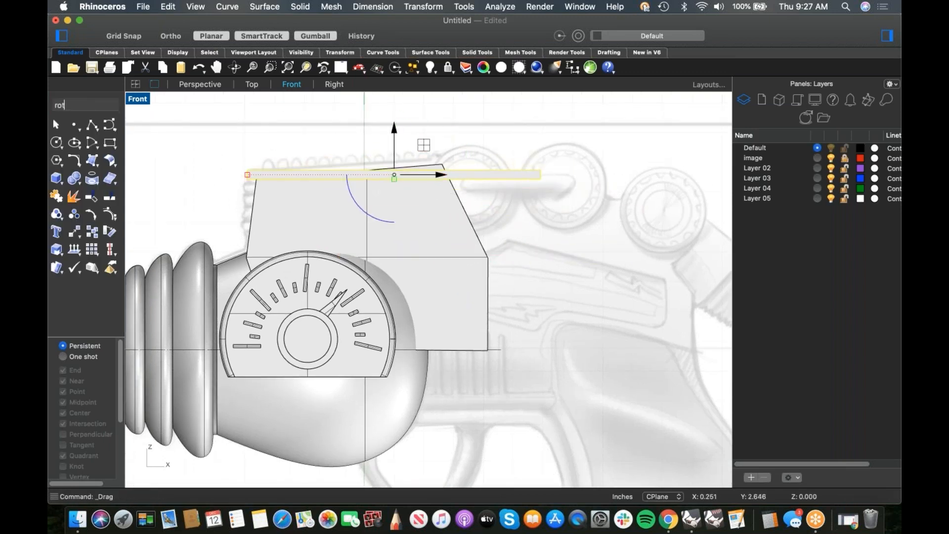
key(Return)
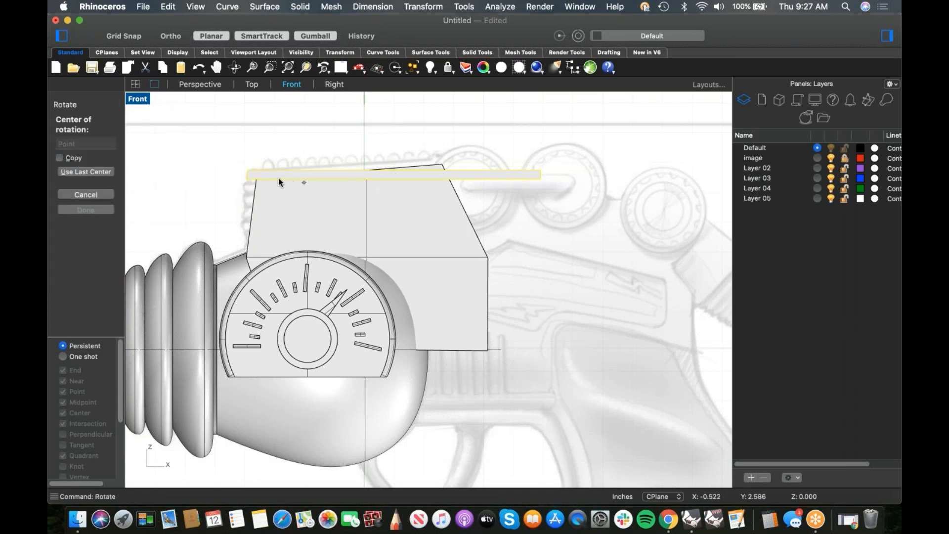
click(246, 174)
click(640, 186)
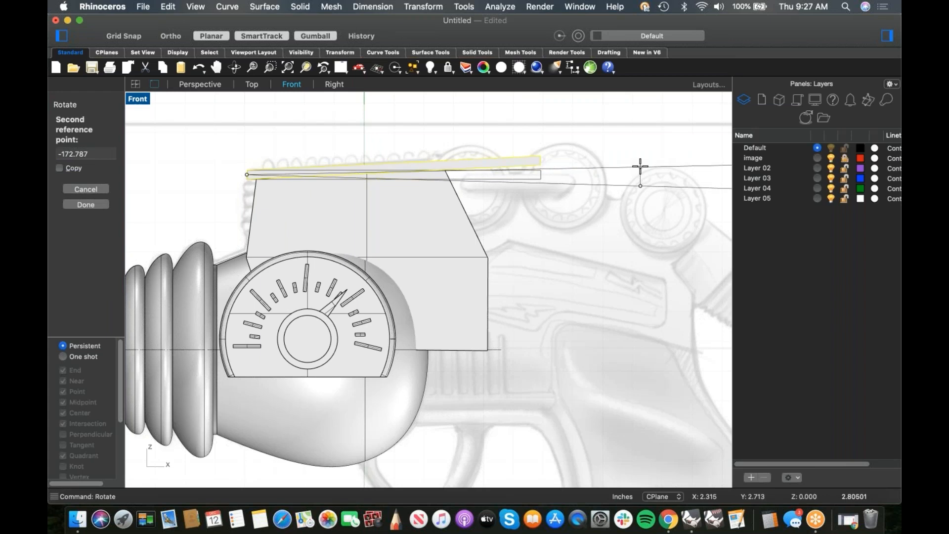
click(640, 165)
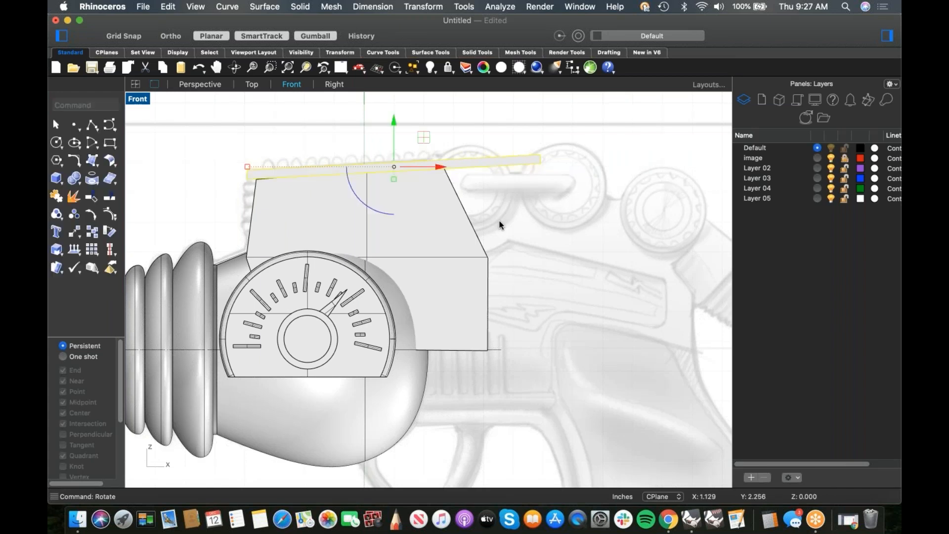
Scale the thin plate in one direction from its front end so it stops just past the housing's rear top corner
text(s1)
key(Return)
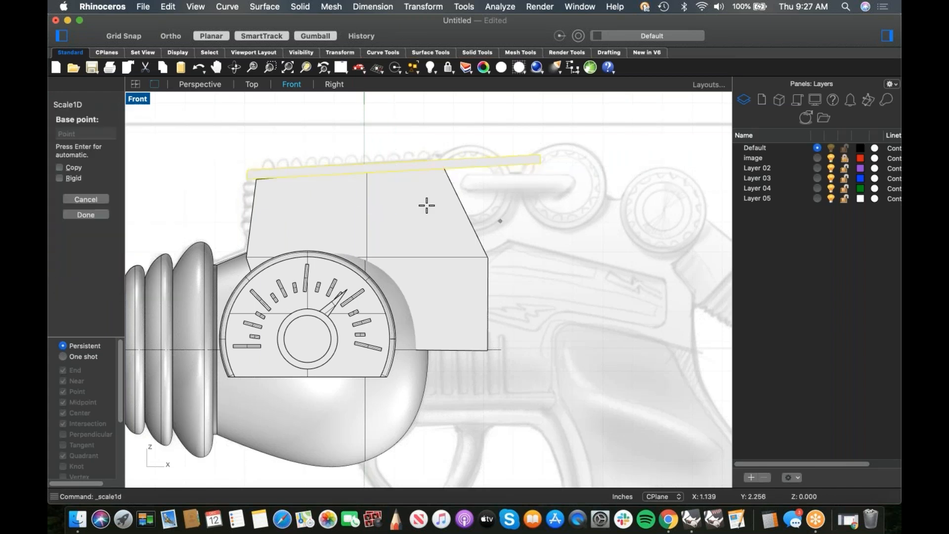
click(247, 176)
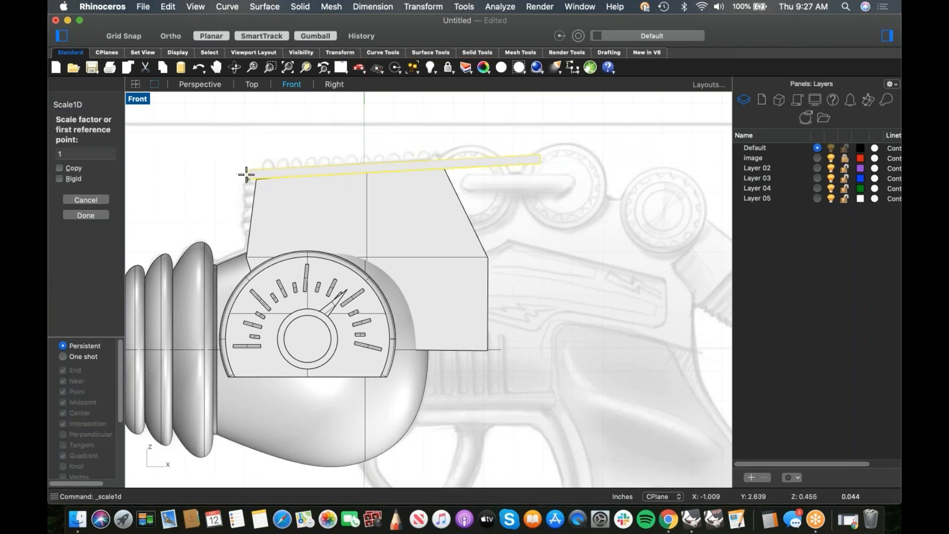
click(542, 163)
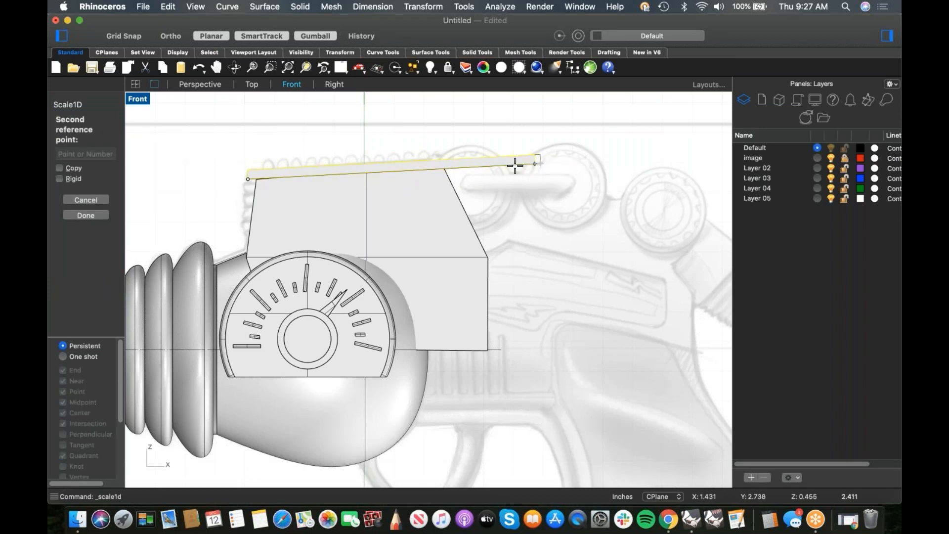
click(455, 168)
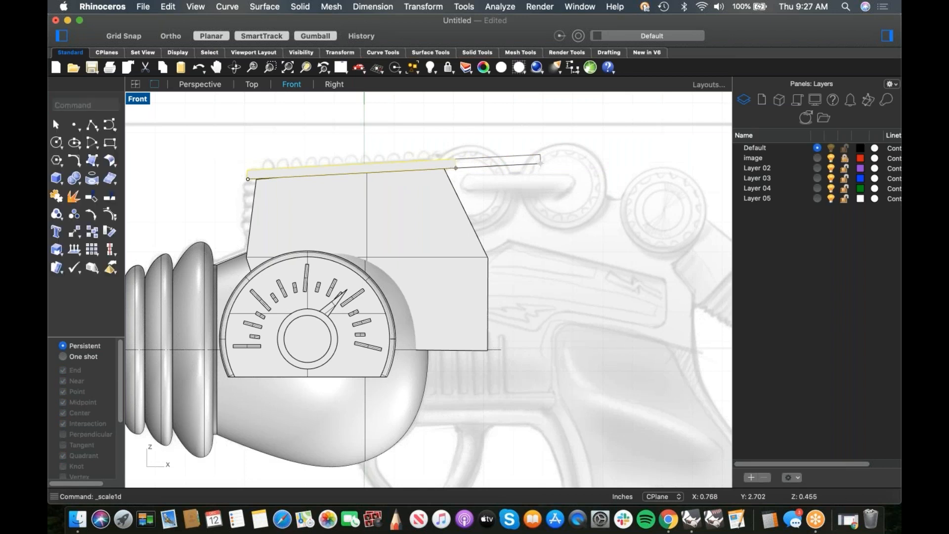
Rotate the shortened plate slightly to follow the housing's sloping top and nudge it by 0.05
scroll(426, 171, up, 3)
right_drag(460, 210, 497, 211)
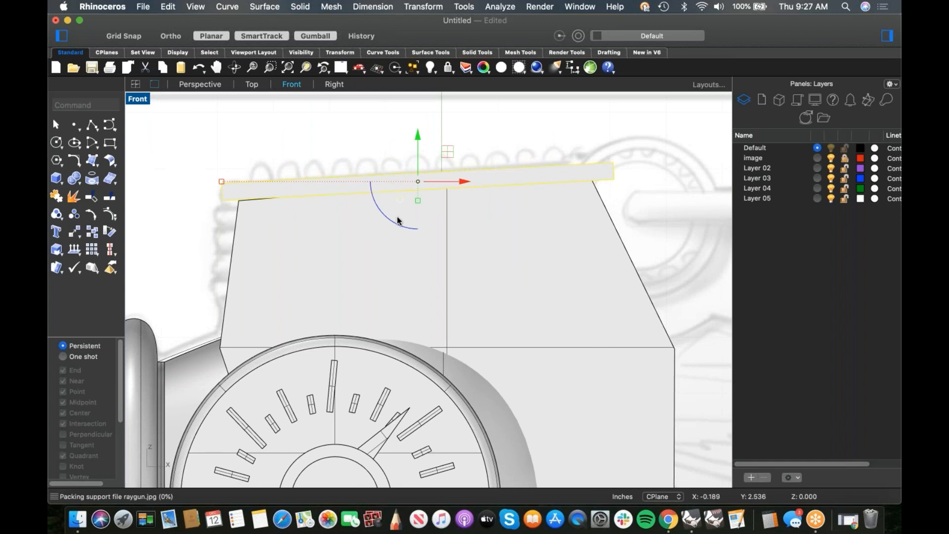
drag(383, 218, 423, 437)
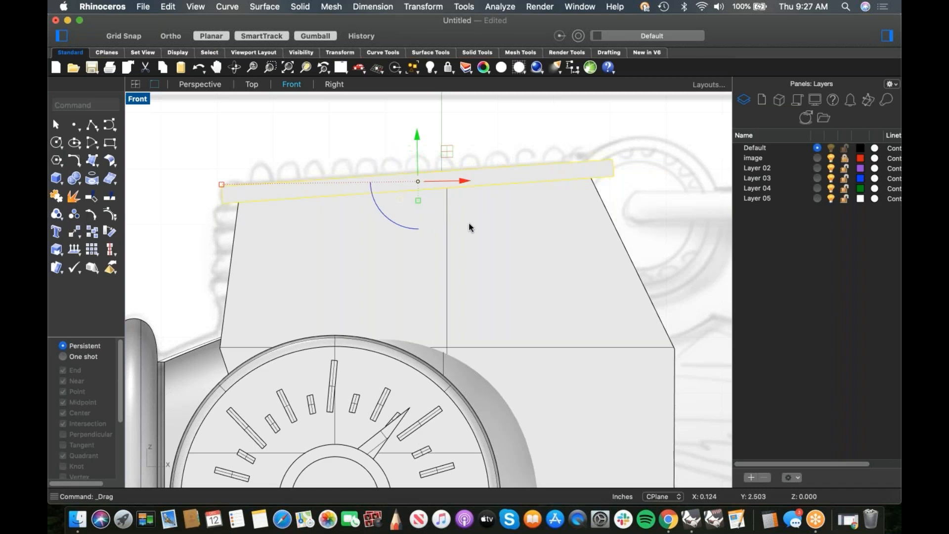
key(alt+Down)
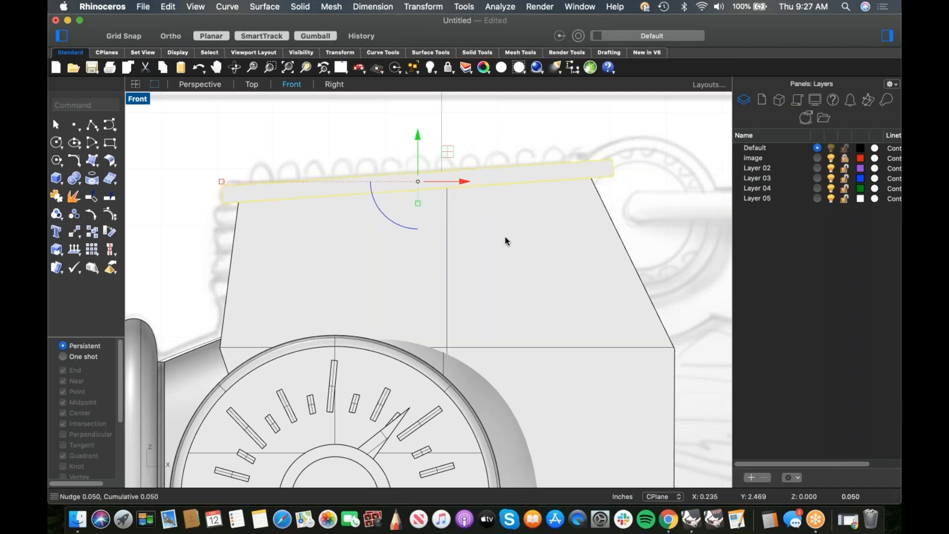
Isolate the thin plate in the Perspective view by hiding all other objects
key(ctrl+super+p)
scroll(494, 256, up, 6)
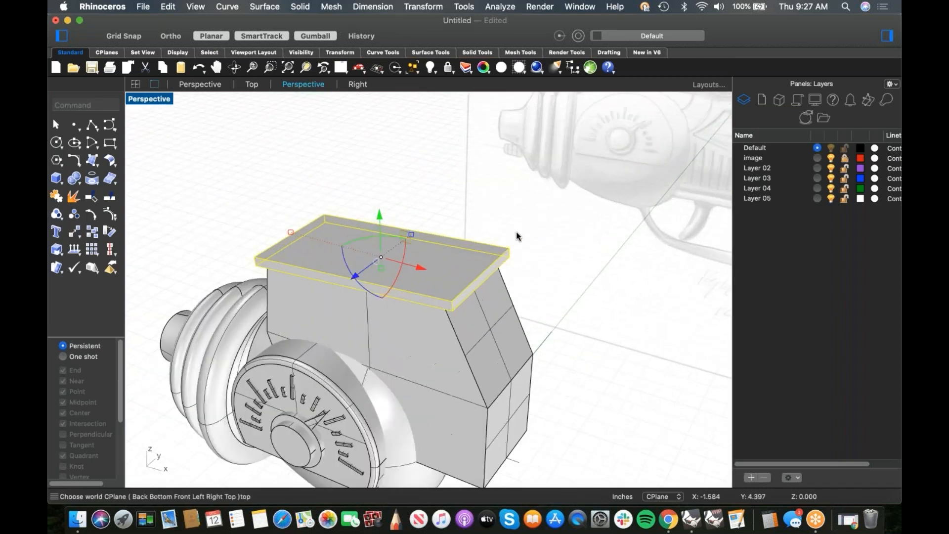
key(Escape)
click(328, 280)
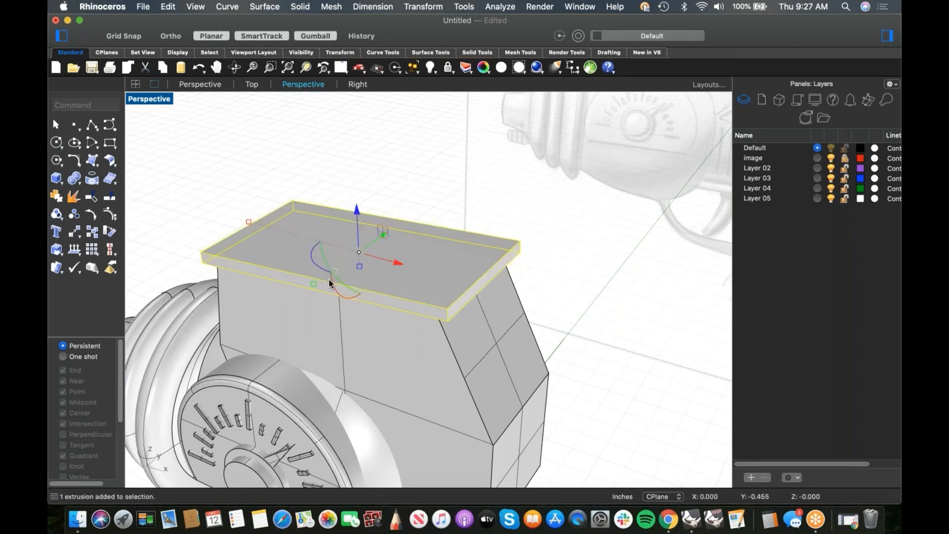
text(i)
key(Return)
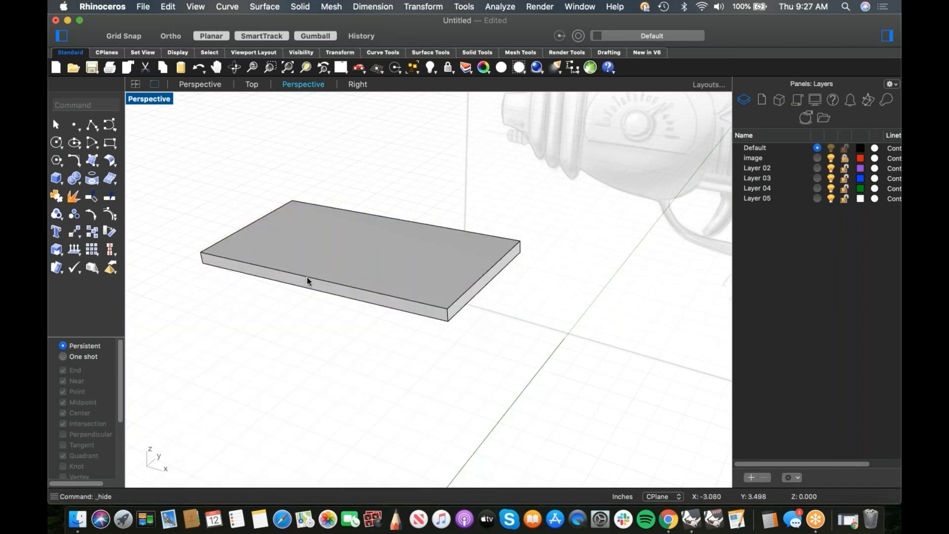
shift+right_drag(304, 272, 362, 268)
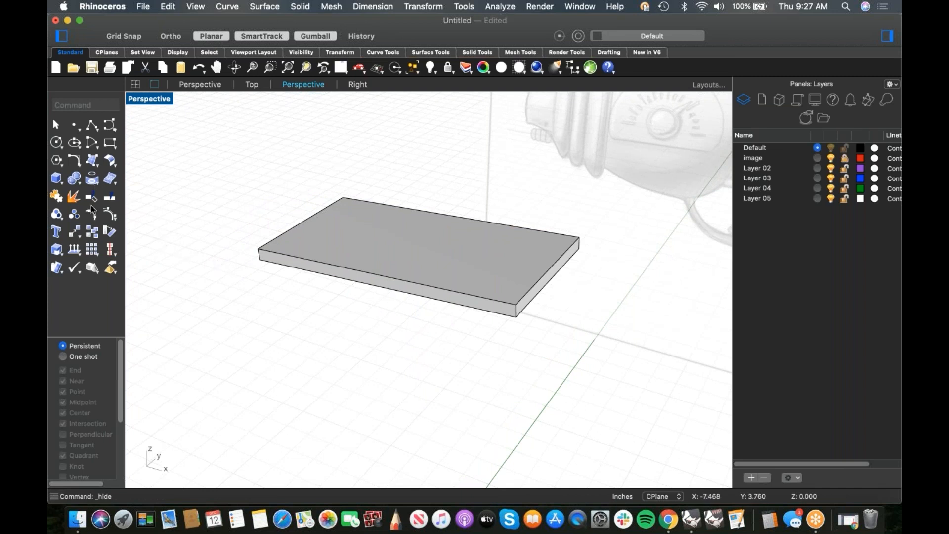
Try to fillet all edges of the isolated plate with a 0.1 radius, and undo the fillet
click(80, 182)
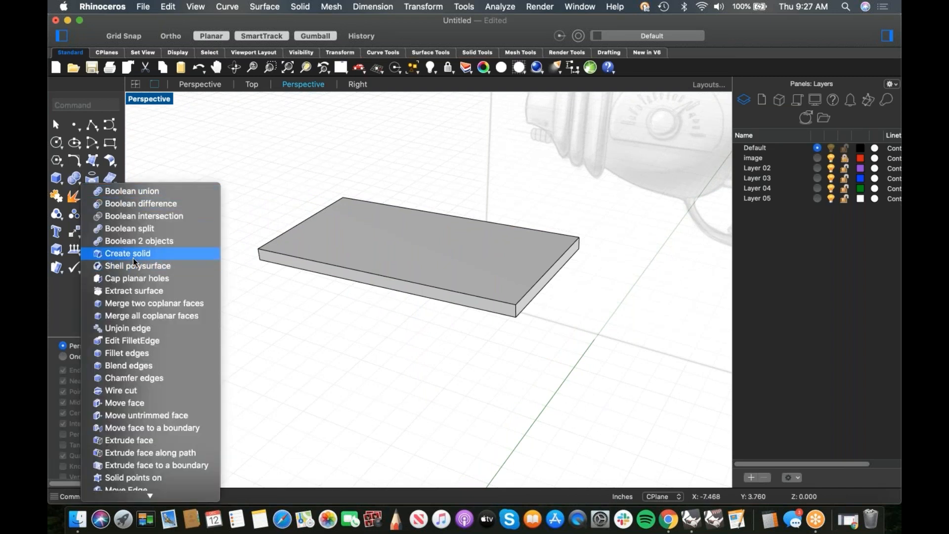
click(156, 352)
click(61, 183)
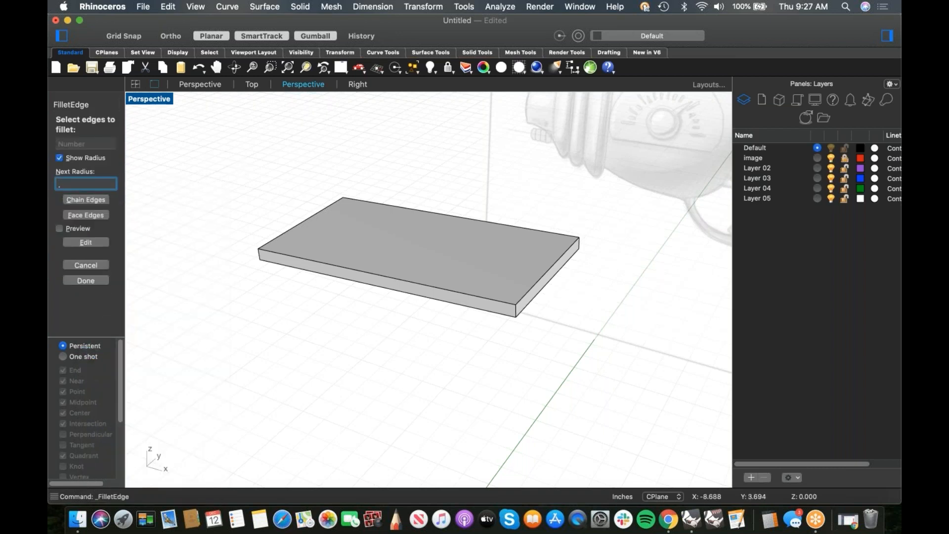
text(.1)
key(Return)
drag(252, 164, 740, 436)
key(Return)
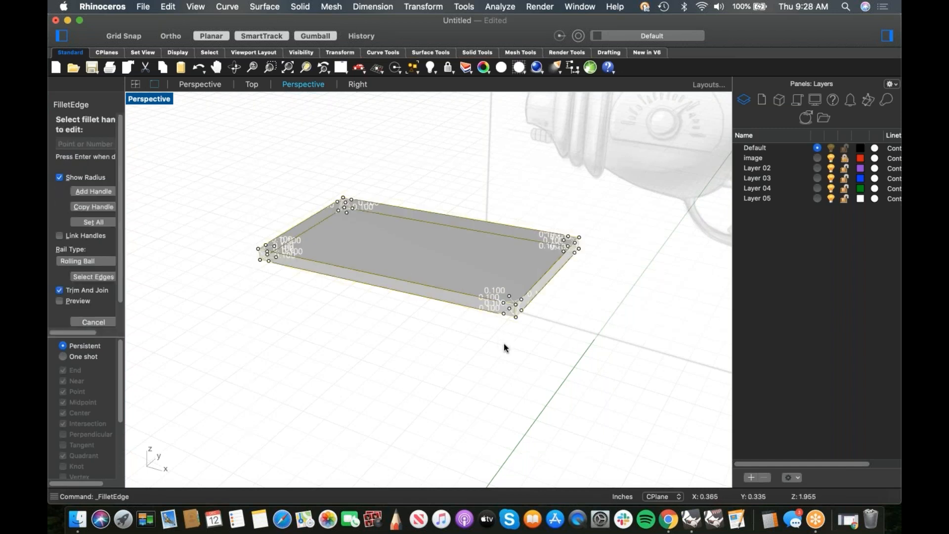
key(Return)
key(super+z)
Restart the edge fillet with the previous edge selection at radius 0.1 and turn on its preview
right_click(303, 335)
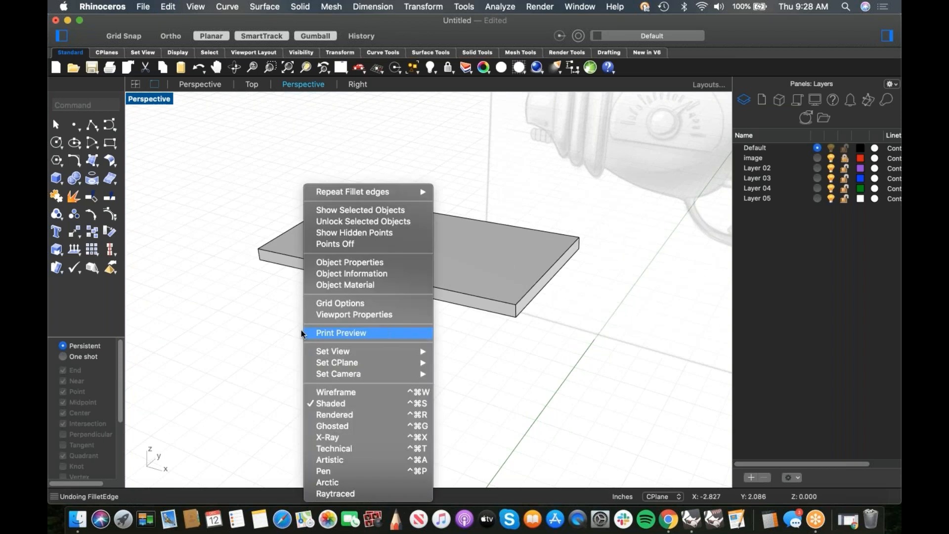
click(359, 192)
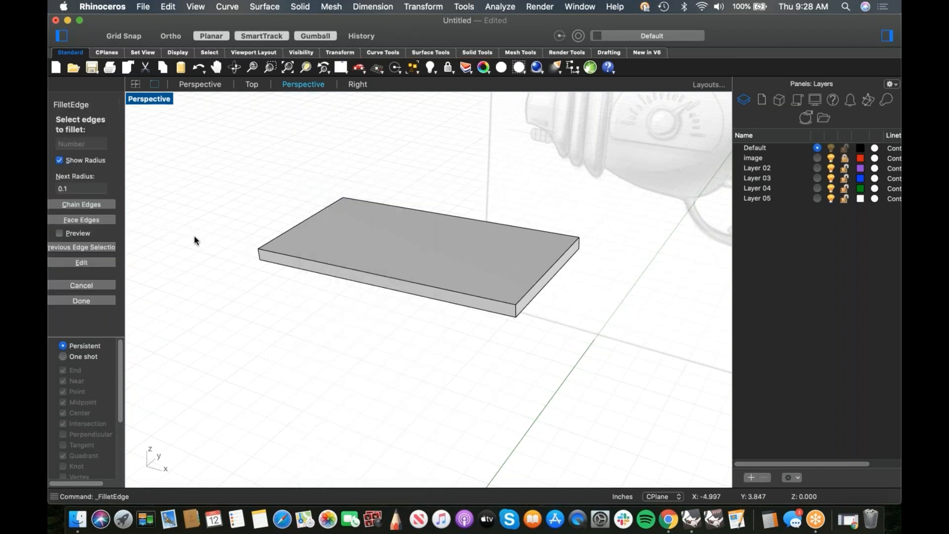
click(97, 247)
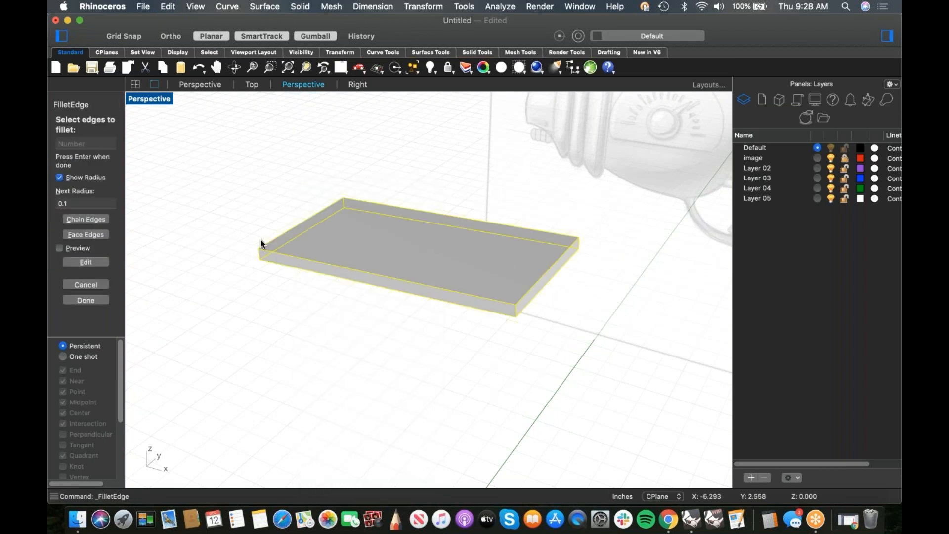
click(90, 205)
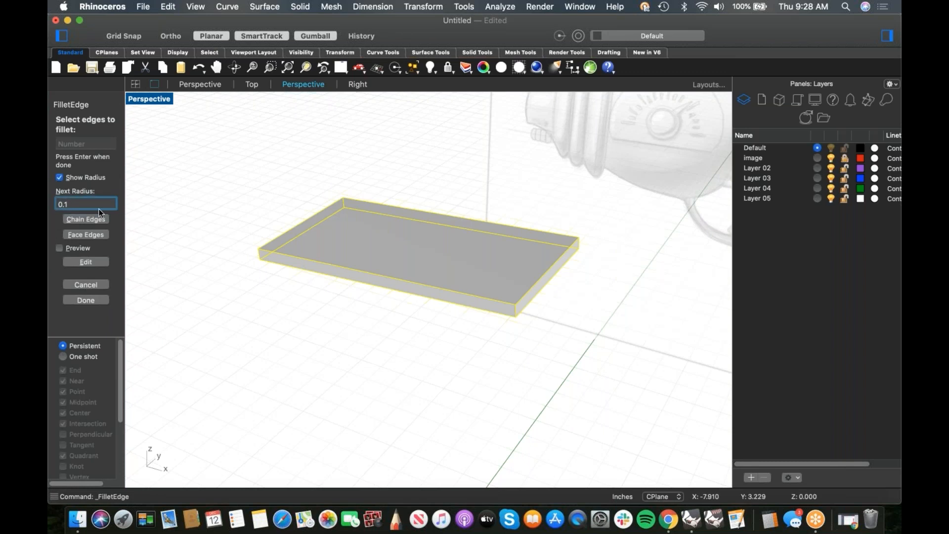
key(Return)
click(79, 250)
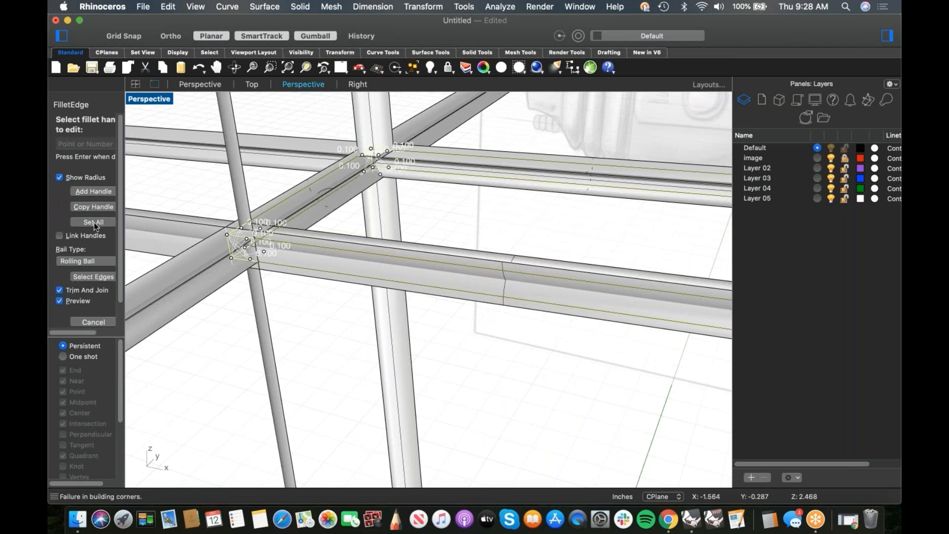
Set the radius of all the plate's fillet handles to 0.05 and check the corner preview
click(94, 221)
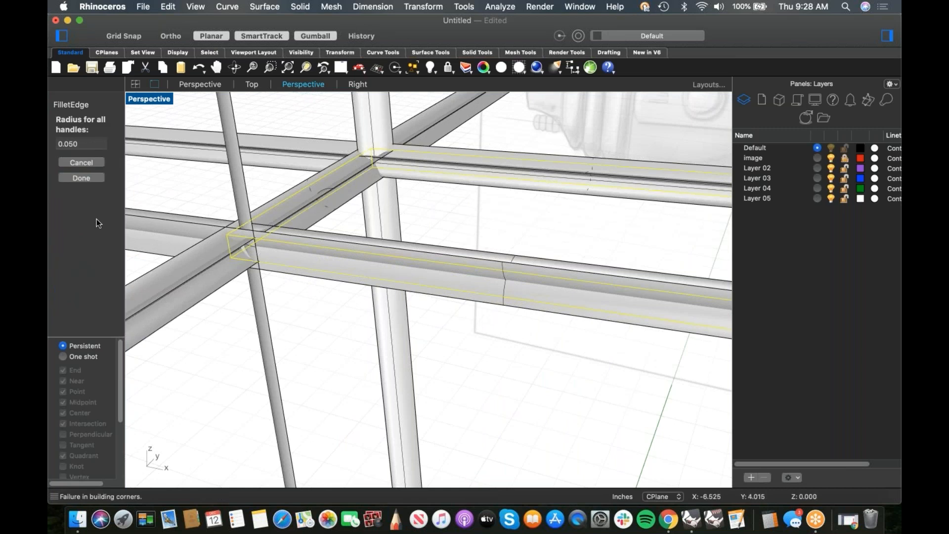
click(57, 144)
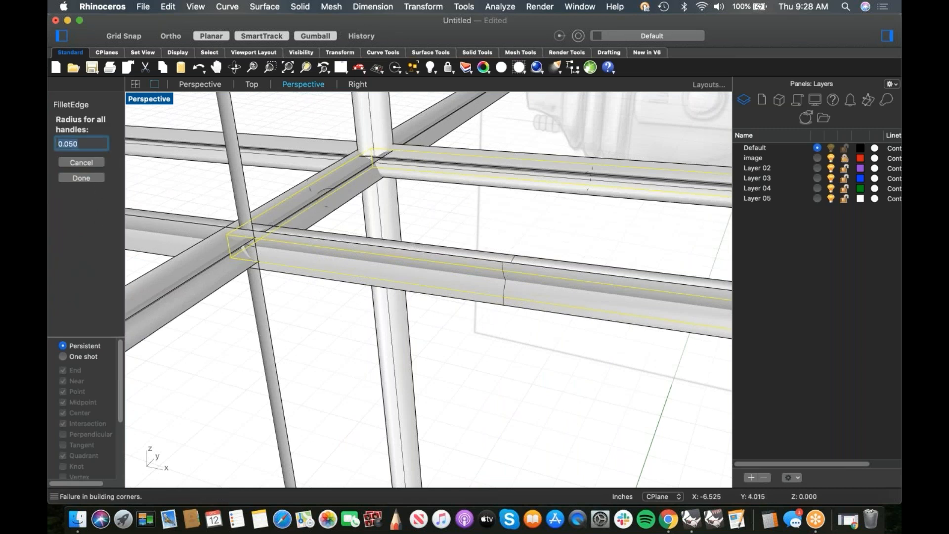
key(BackSpace)
text(.05)
key(Return)
scroll(271, 250, up, 6)
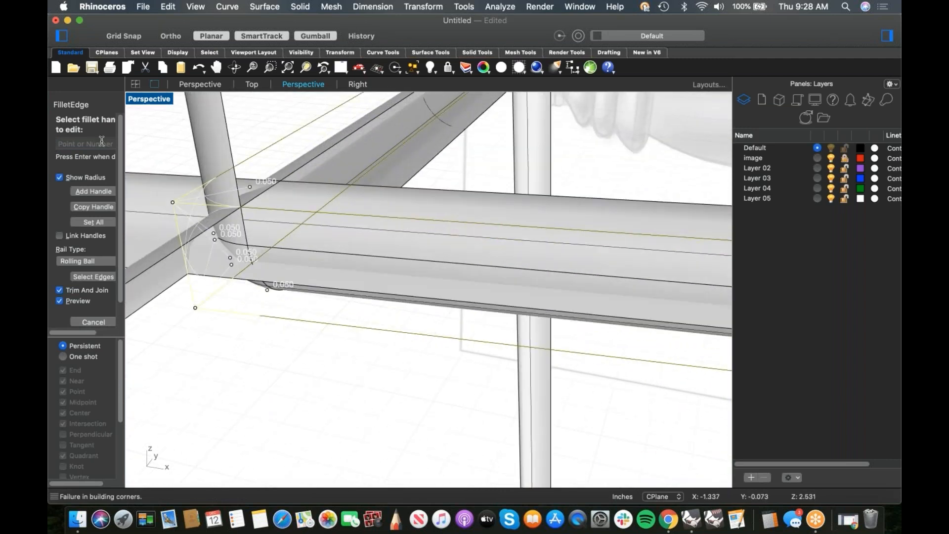
Reduce the radius of all the plate's fillet handles to 0.015 and inspect the previewed corners
click(100, 221)
click(71, 145)
key(Return)
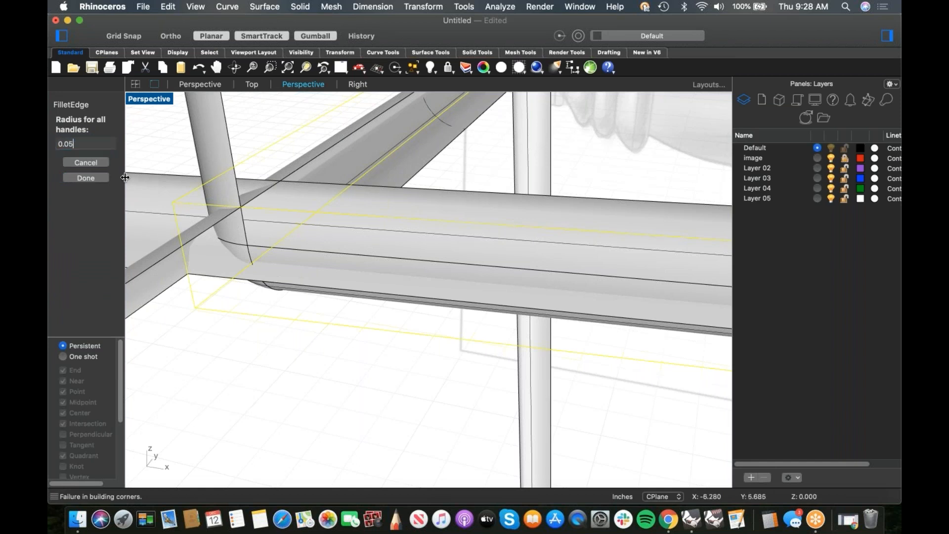
text(5)
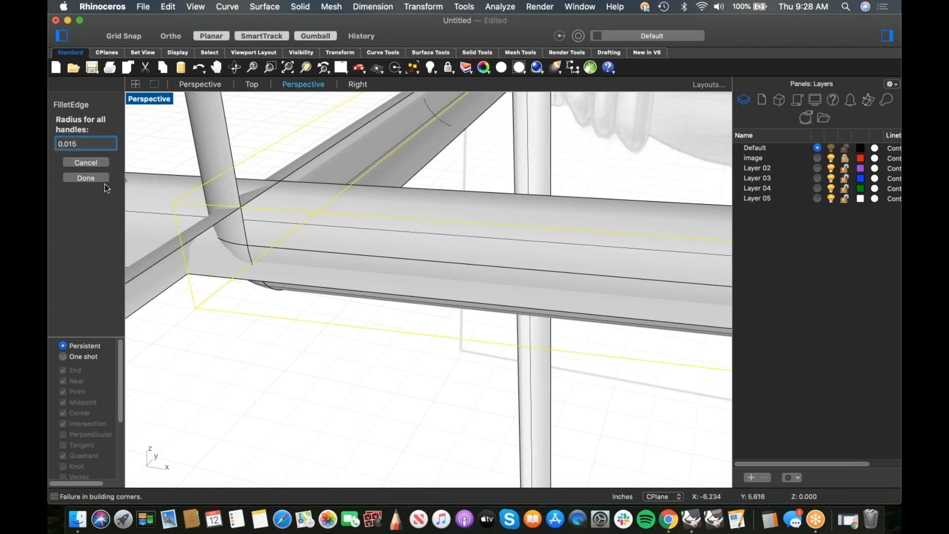
key(Return)
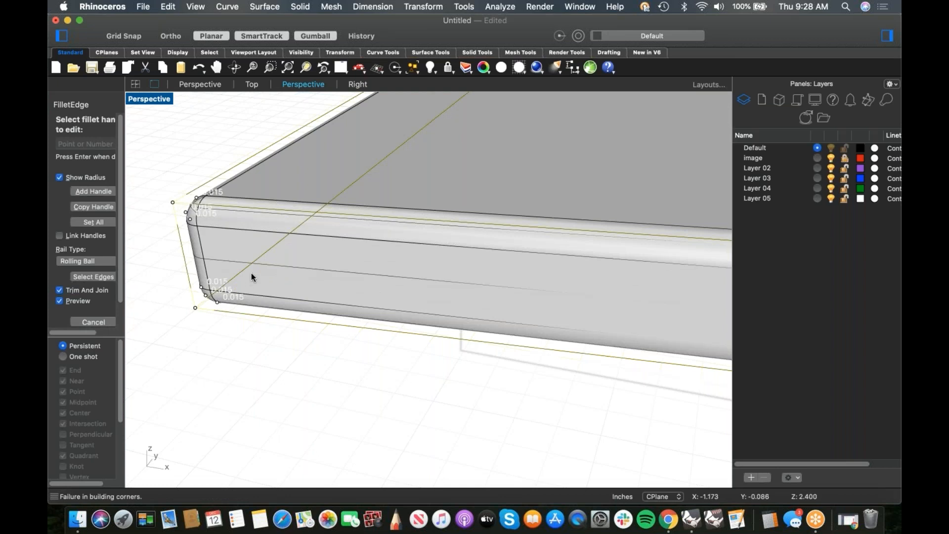
scroll(252, 274, down, 10)
scroll(150, 208, up, 6)
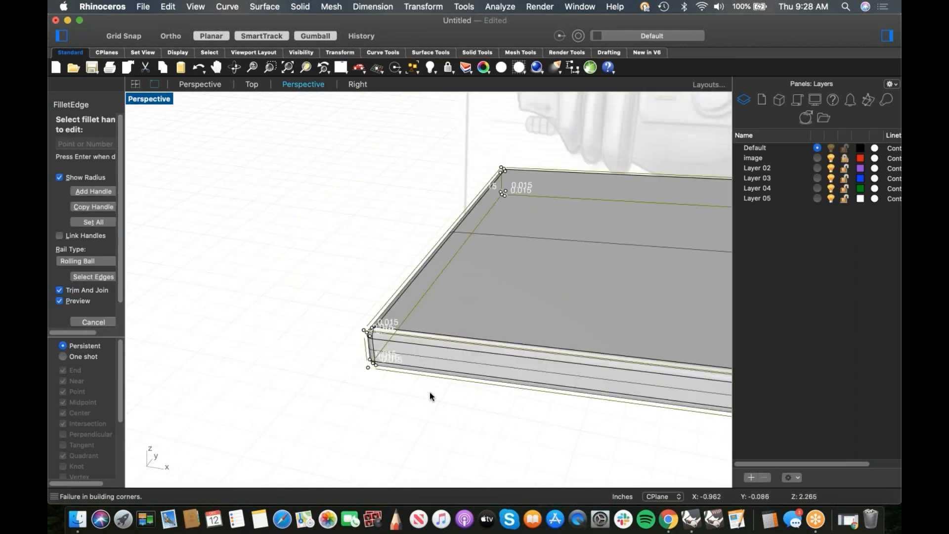
Set the radius of all fillet handles to 0.035 and apply the fillet to the plate
click(94, 222)
click(70, 145)
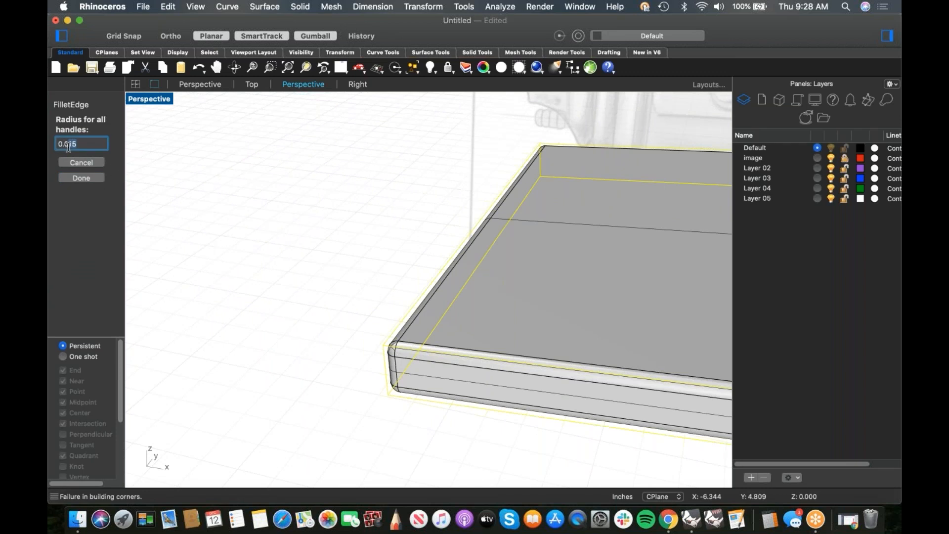
text(0.035)
key(Return)
scroll(318, 266, down, 3)
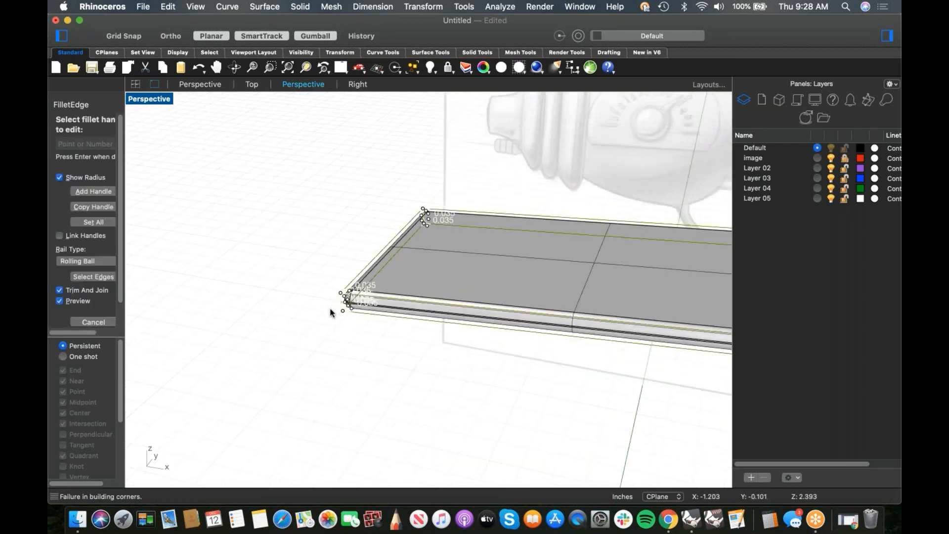
key(Return)
Enlarge the rounded plate slightly about its centre in the Front view to match the sketched top fin
scroll(343, 341, down, 6)
right_drag(281, 323, 136, 303)
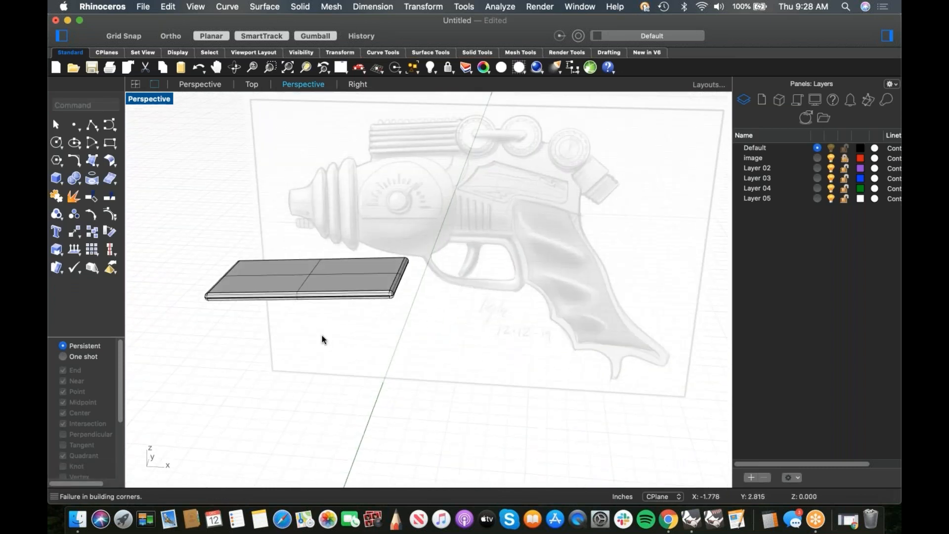
key(super+2)
scroll(218, 271, up, 5)
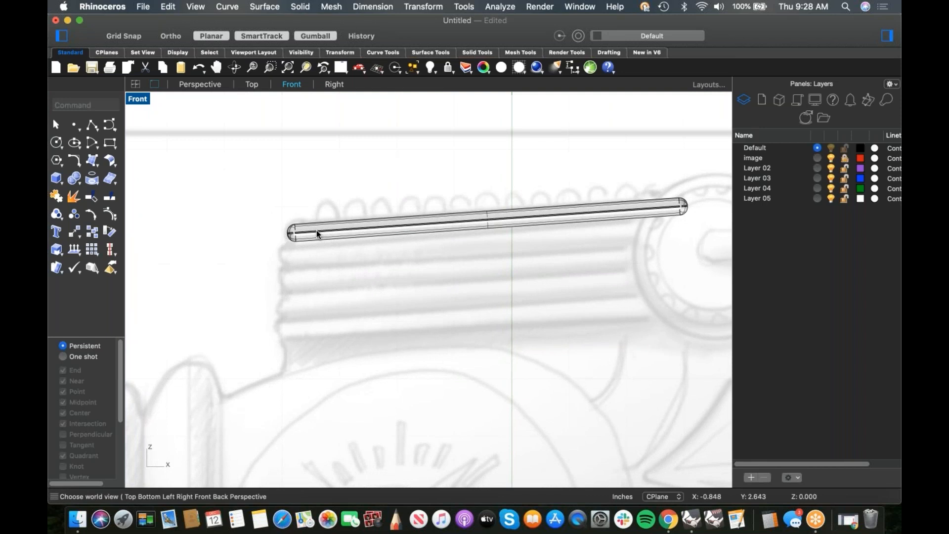
click(318, 231)
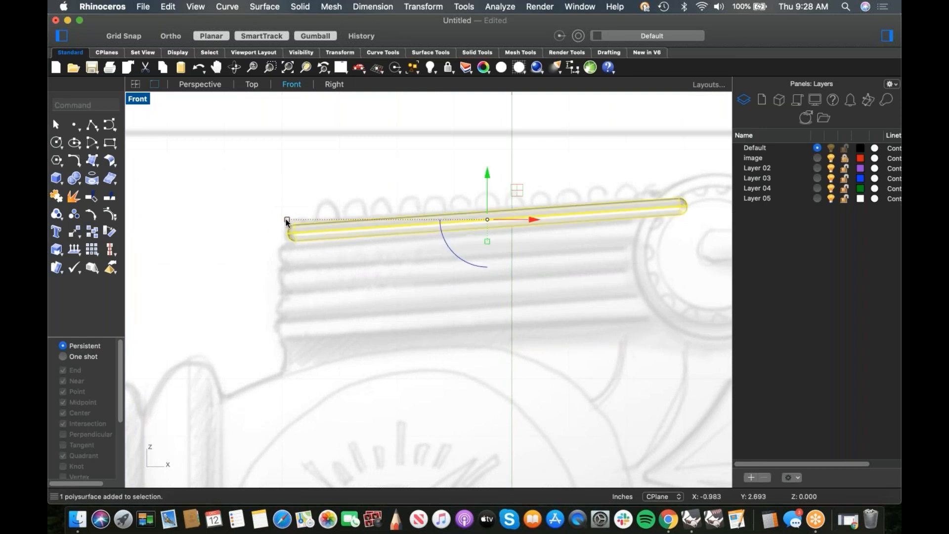
shift+drag(287, 221, 275, 220)
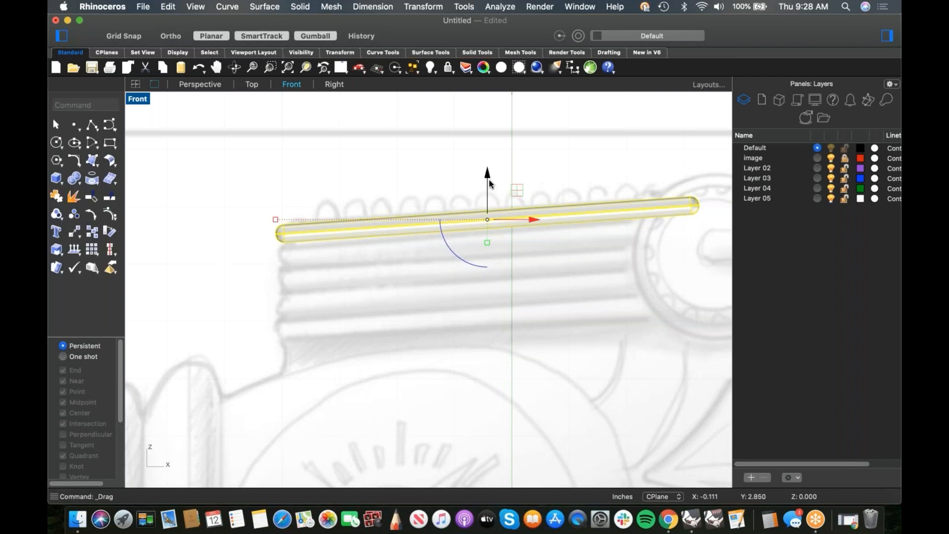
Copy the rounded plate straight down repeatedly to build a stack of six fins over the sketched ones
drag(486, 178, 483, 239)
drag(487, 196, 473, 257)
key(alt)
drag(487, 217, 469, 283)
drag(470, 277, 476, 316)
click(298, 360)
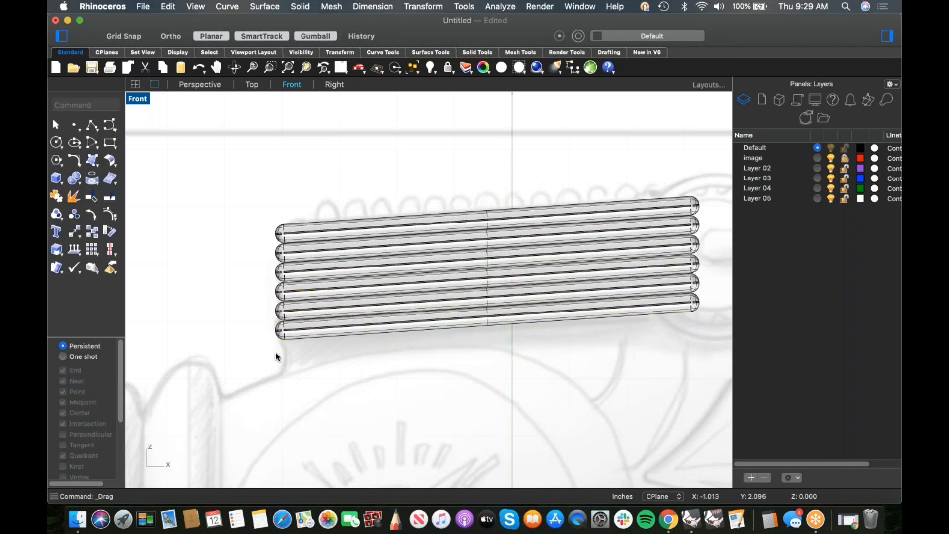
Show all hidden objects again to view the fin stack with the housing and dial in the Front view
scroll(277, 344, down, 4)
right_drag(385, 350, 394, 295)
key(super+alt+h)
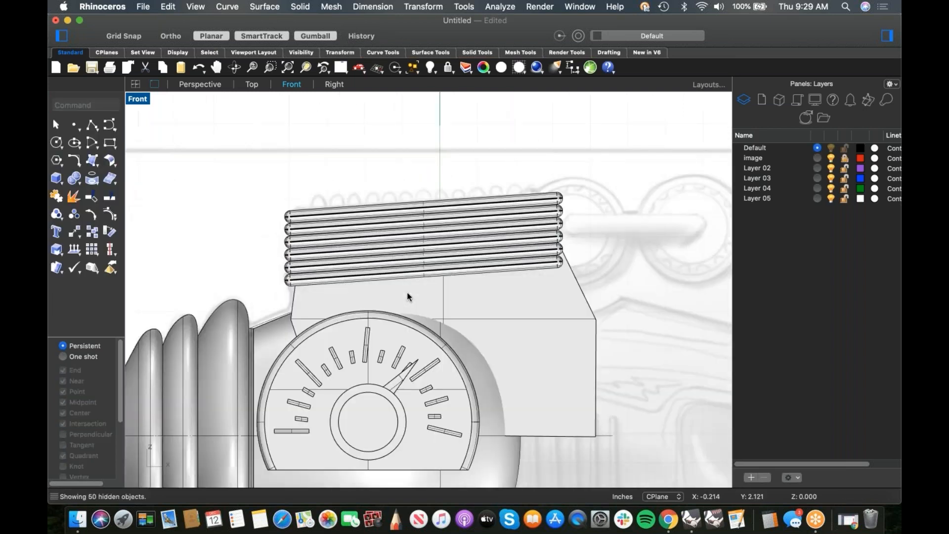
scroll(351, 276, down, 3)
right_drag(380, 271, 431, 239)
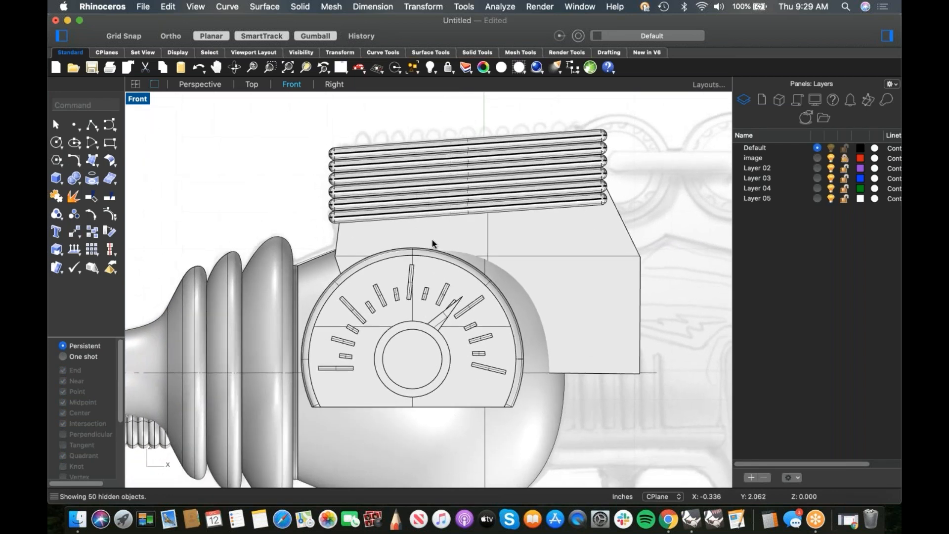
Adjust the upper housing's thickness across the gun in the Perspective view so it sits within the fin stack's width
click(477, 247)
right_drag(493, 262, 452, 274)
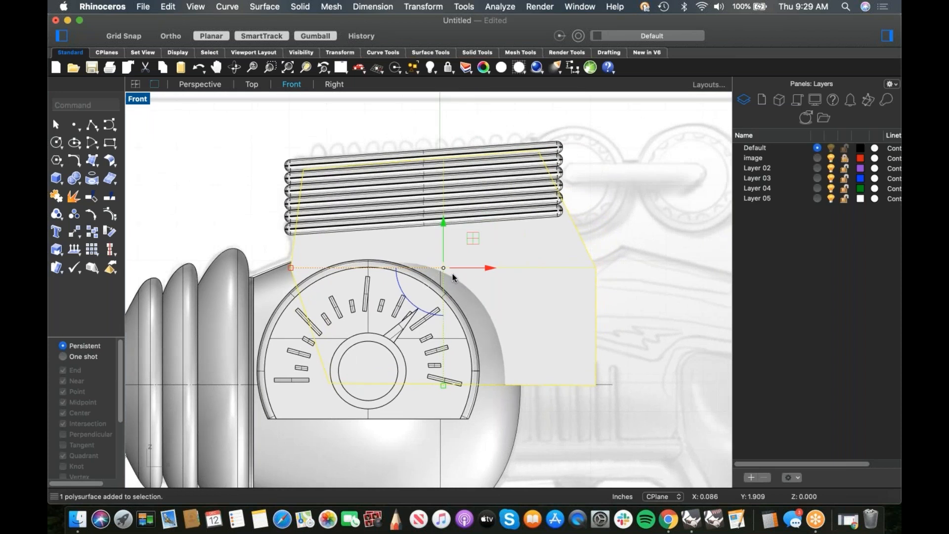
key(ctrl+super+p)
scroll(405, 330, up, 3)
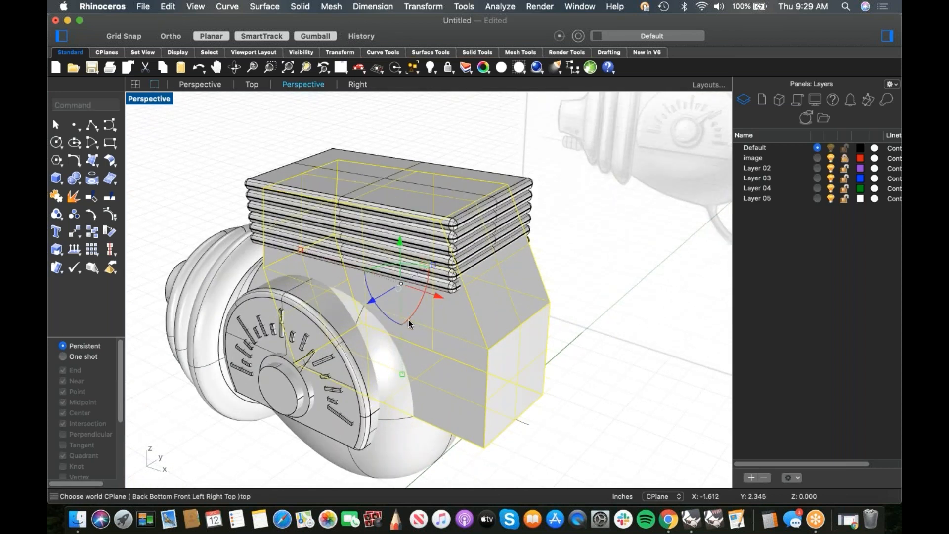
drag(433, 266, 430, 280)
click(592, 236)
right_drag(583, 264, 549, 255)
click(444, 299)
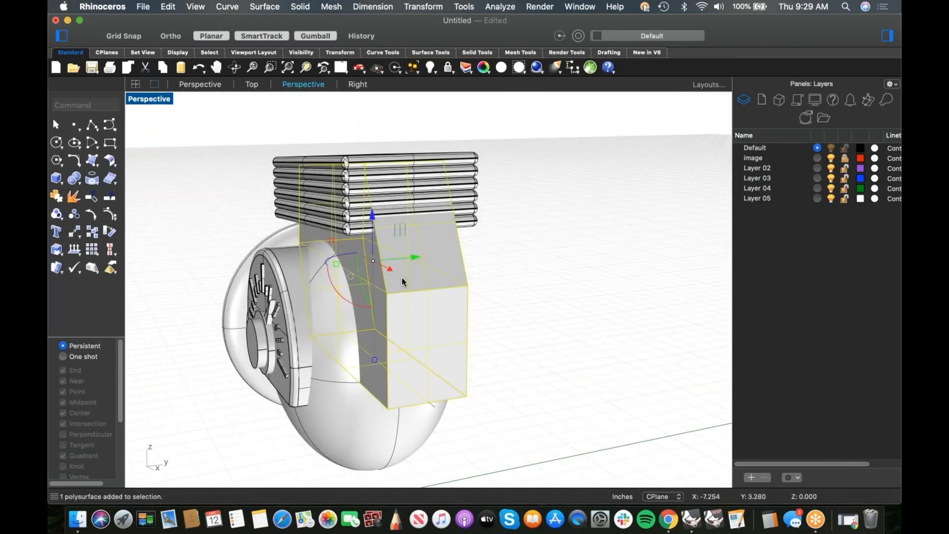
drag(336, 265, 329, 266)
click(532, 234)
Select the six fins together and narrow them slightly across the gun's thickness
right_drag(534, 238, 486, 155)
drag(471, 137, 422, 226)
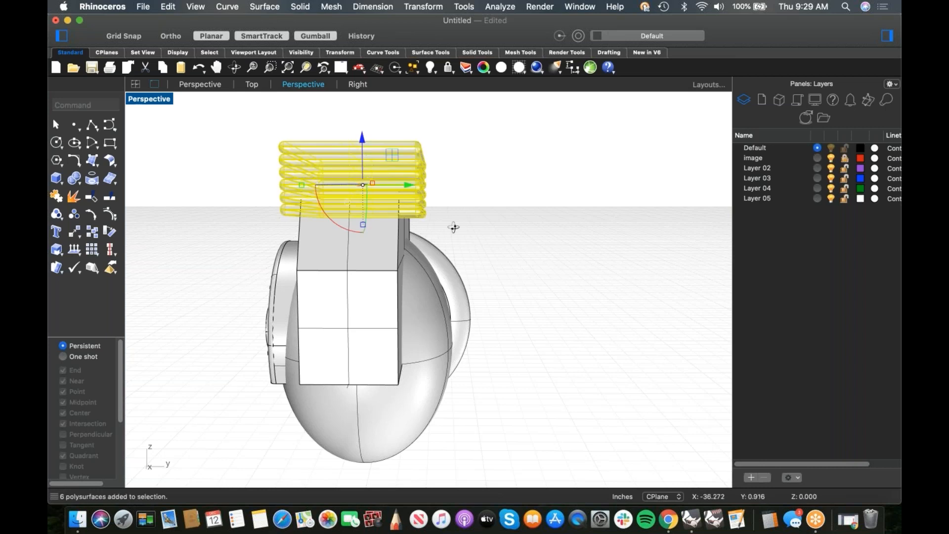
right_drag(445, 218, 387, 218)
drag(304, 193, 309, 193)
click(453, 231)
right_drag(379, 226, 396, 267)
scroll(375, 271, up, 5)
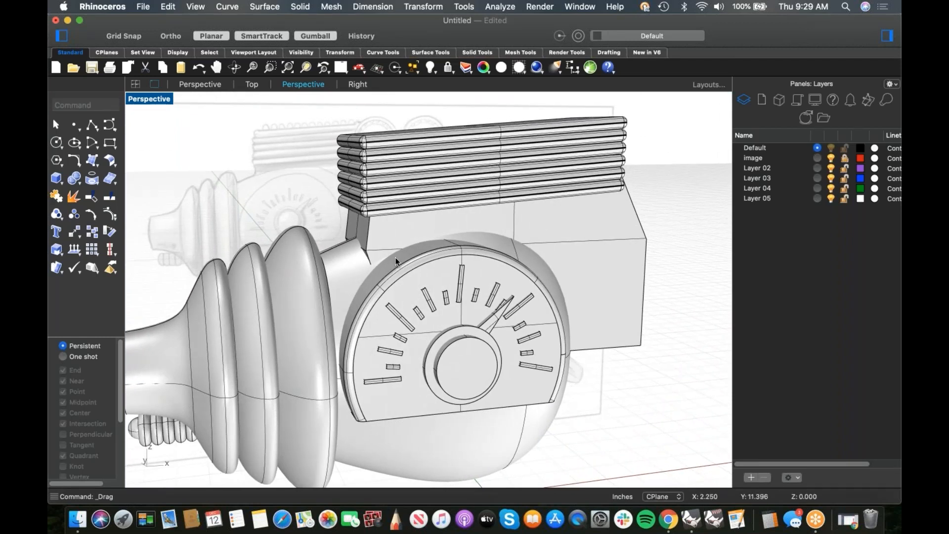
Copy the lowest fins straight down in the Front view to extend the stack by two more fins
key(ctrl+F2)
scroll(346, 180, up, 3)
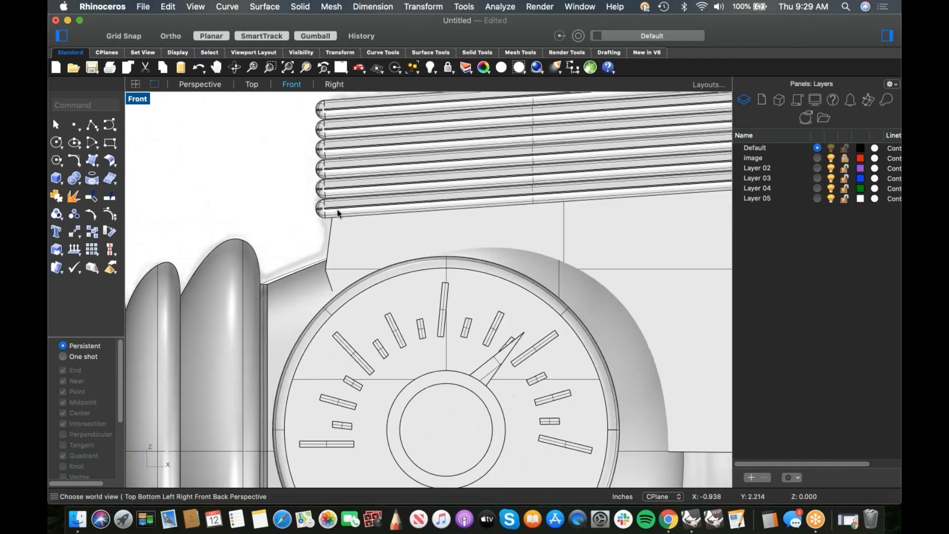
click(509, 194)
drag(530, 158, 515, 235)
click(280, 194)
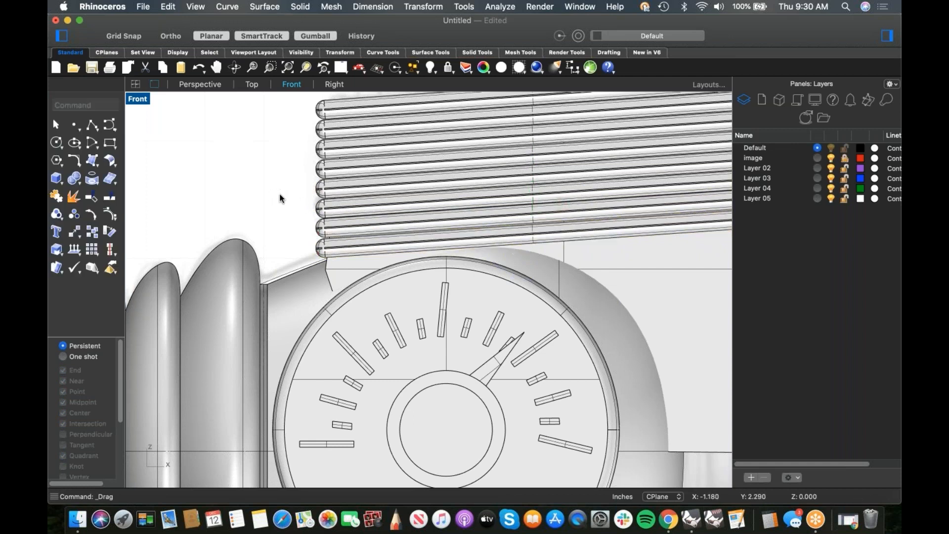
Select the whole extended fin stack and fine-tune its width over the housing in the Perspective view
scroll(279, 194, down, 5)
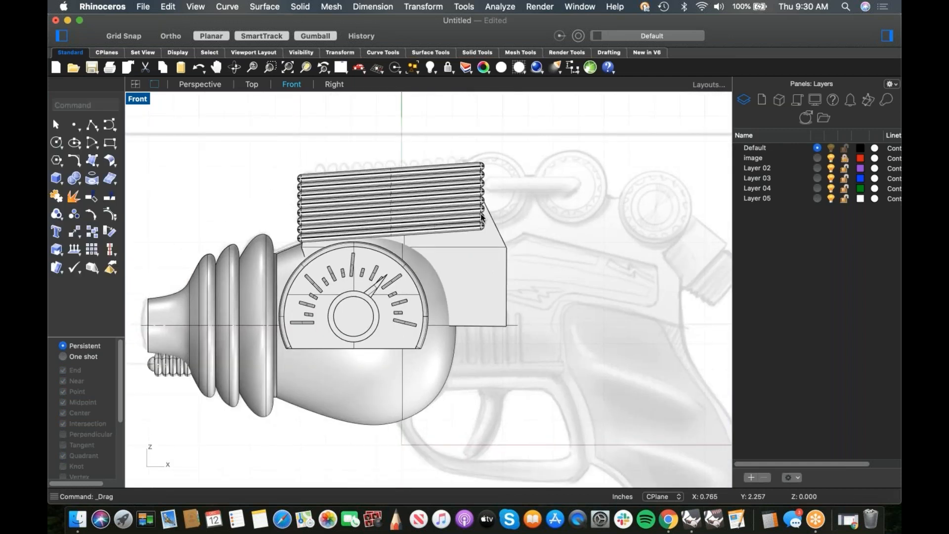
scroll(482, 216, up, 2)
scroll(482, 210, down, 2)
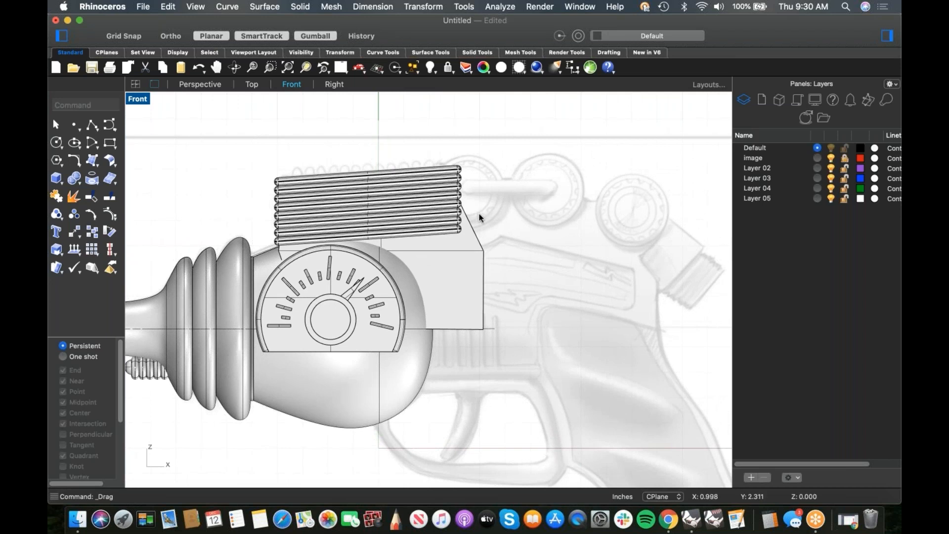
right_drag(479, 217, 440, 242)
drag(476, 121, 369, 282)
drag(265, 282, 271, 283)
click(461, 245)
scroll(463, 246, down, 5)
right_drag(467, 249, 488, 277)
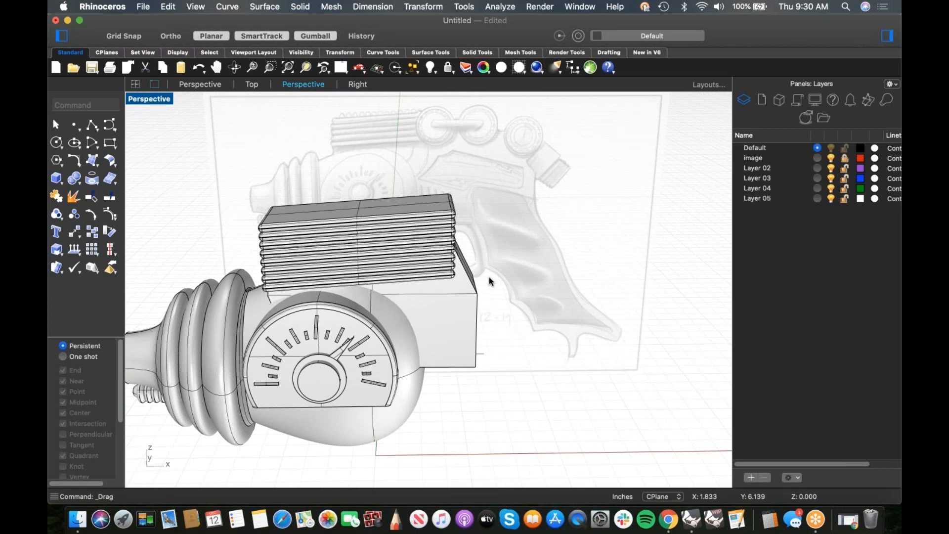
Draw a straight horizontal curve in the Front view from inside the round body to the grip's front, along the frame's sketched underside
text(f)
key(Return)
right_drag(488, 277, 437, 273)
text(f)
key(Return)
scroll(489, 220, down, 2)
scroll(421, 204, up, 2)
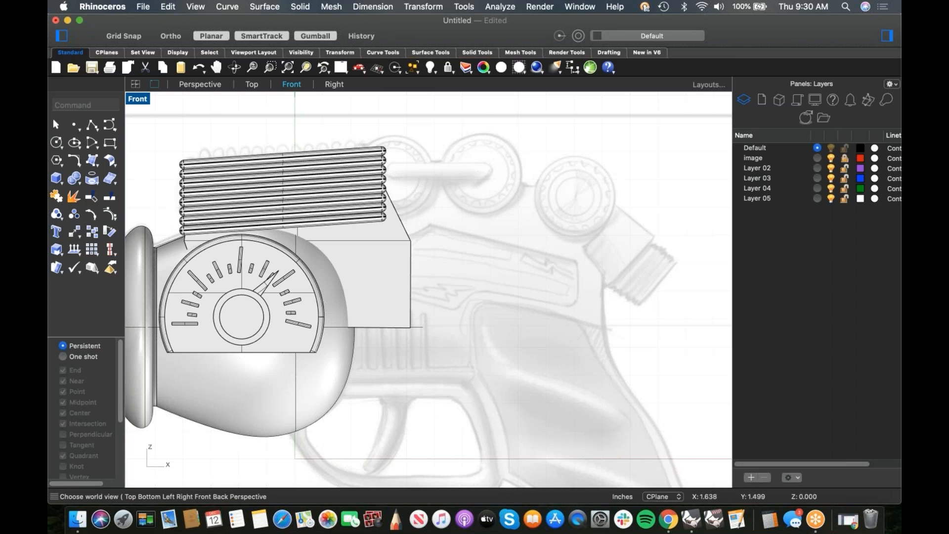
scroll(482, 250, down, 3)
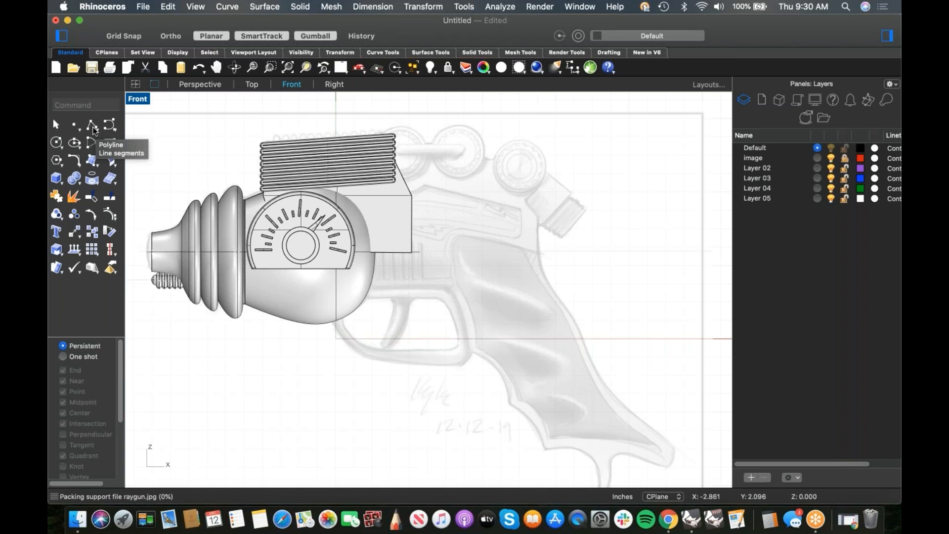
click(111, 125)
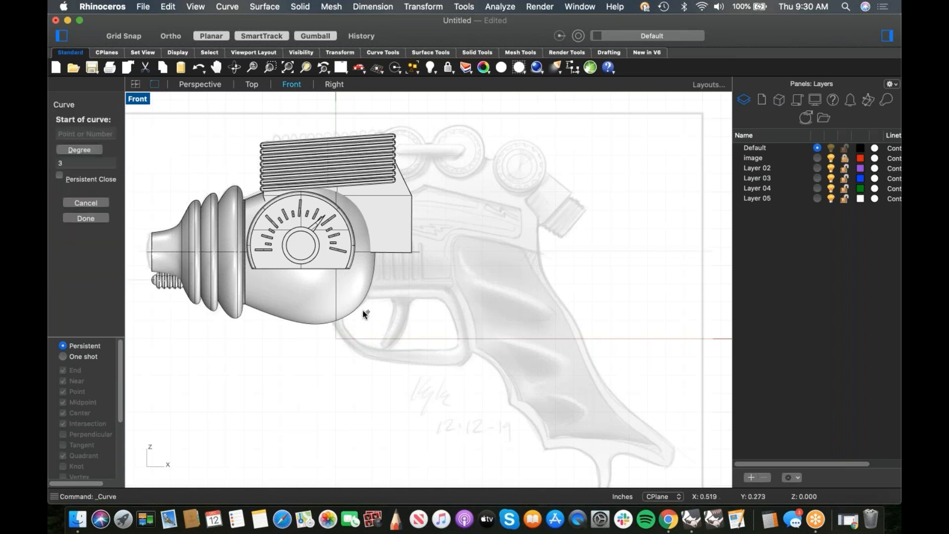
click(327, 291)
key(F8)
right_click(452, 291)
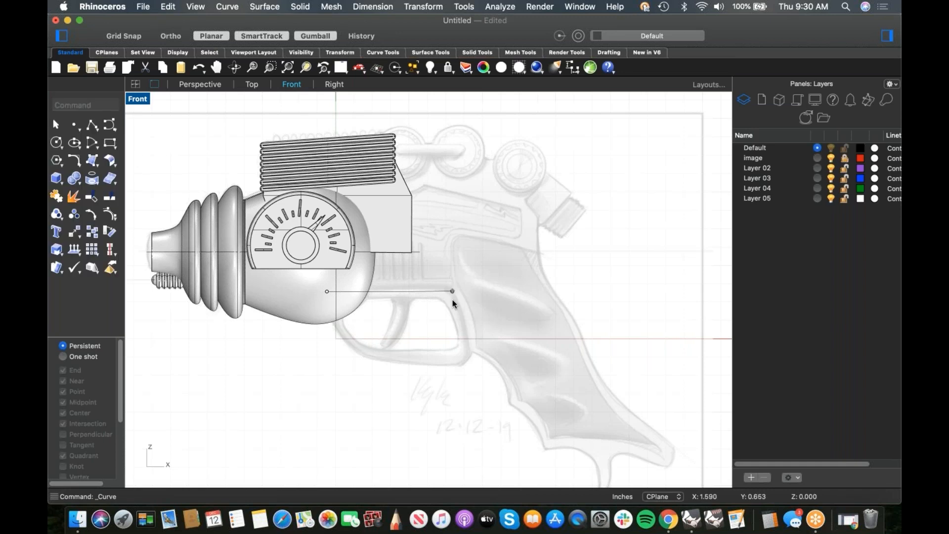
Start a degree 3 curve at the straight line's end and trace the grip's front edge and finger grooves down to its base
right_click(455, 289)
click(517, 191)
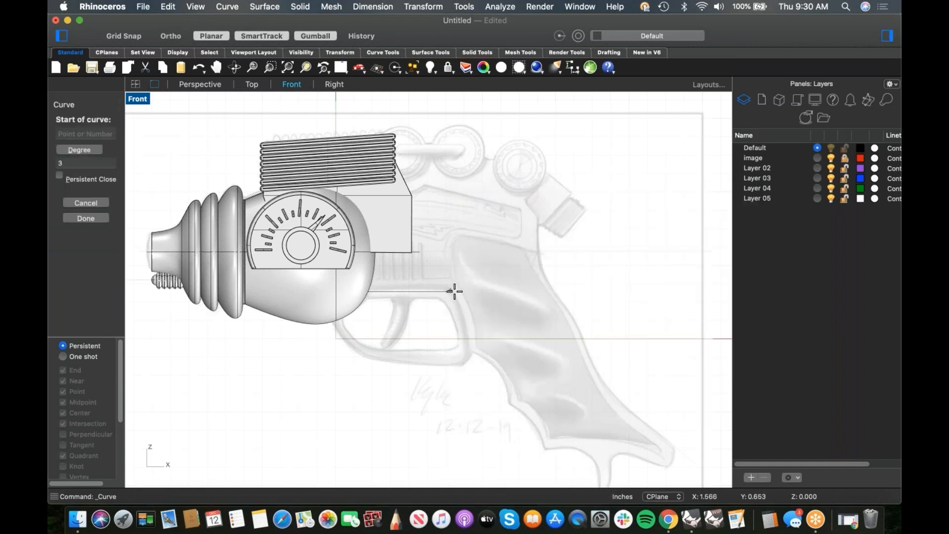
click(453, 291)
click(466, 320)
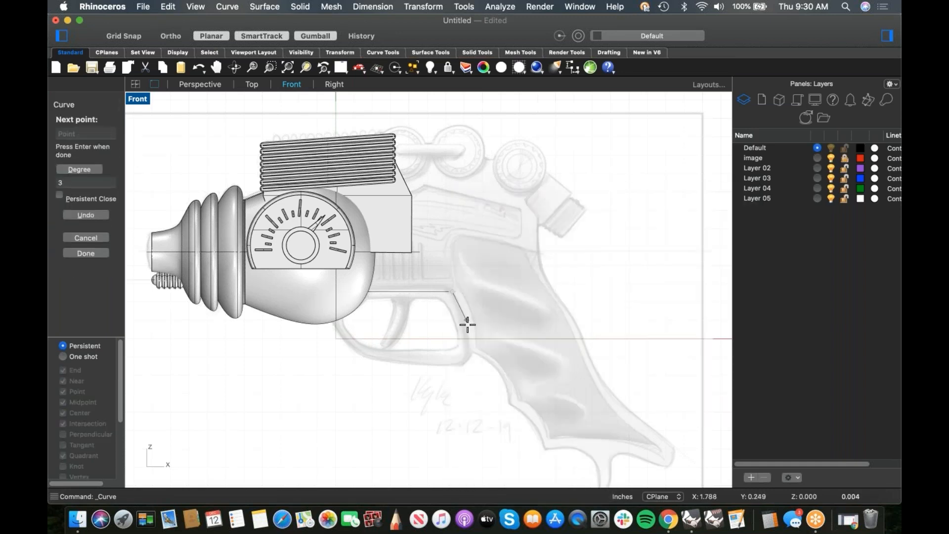
click(467, 355)
click(473, 355)
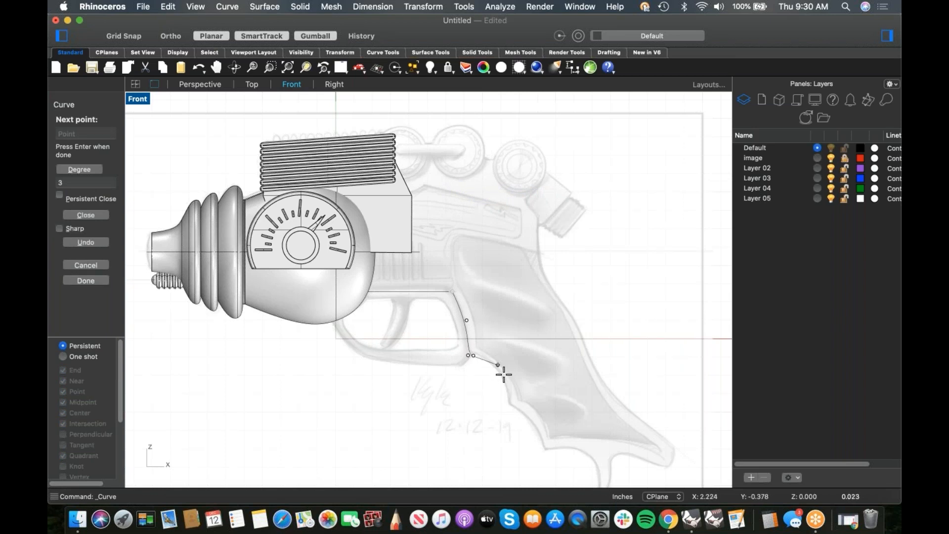
click(507, 386)
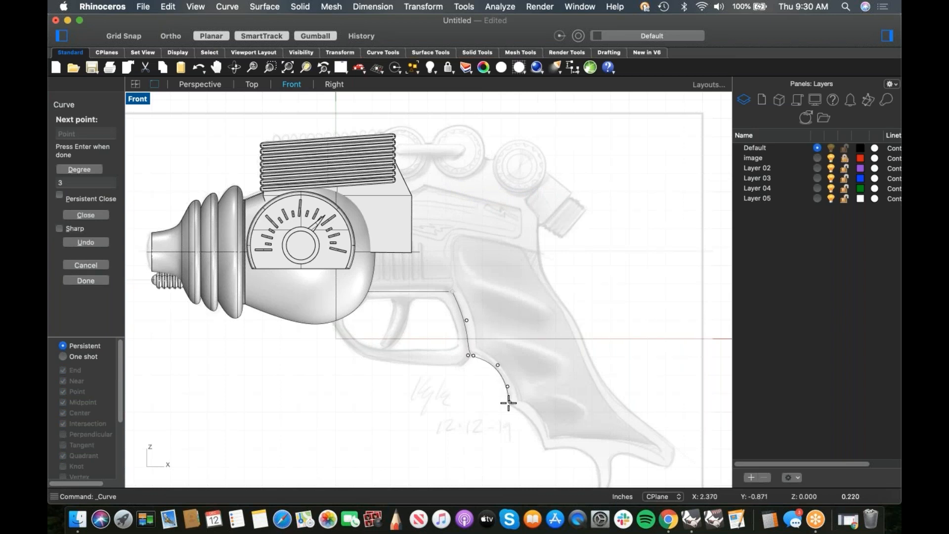
click(531, 418)
click(544, 439)
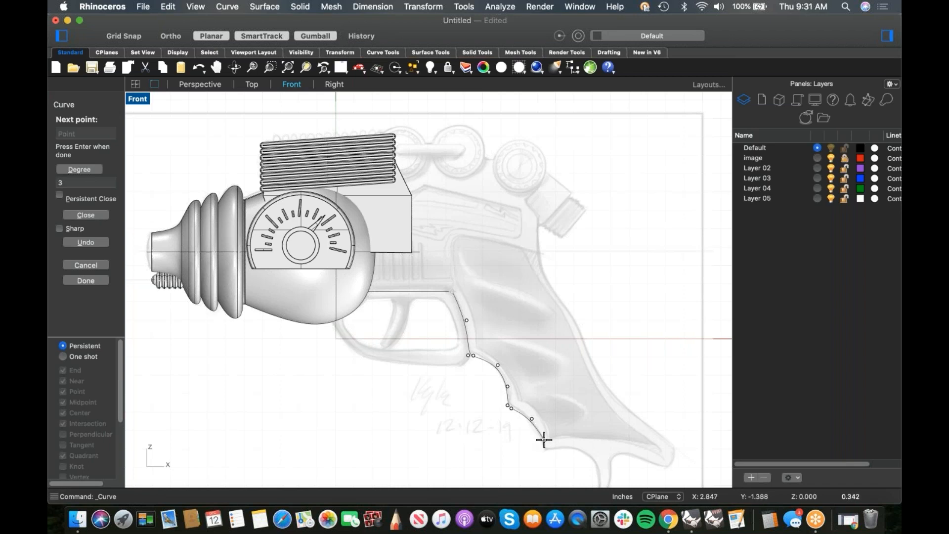
click(551, 449)
Continue the grip curve around the pointed spur and along the base to the rear tip
shift+right_drag(568, 394, 479, 191)
click(483, 200)
click(500, 212)
click(514, 242)
click(516, 226)
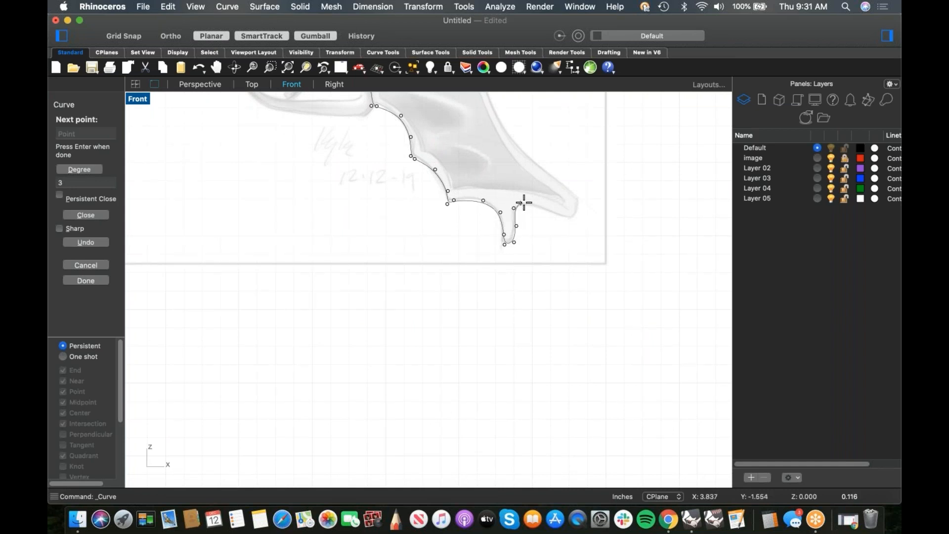
click(526, 202)
click(546, 209)
click(574, 221)
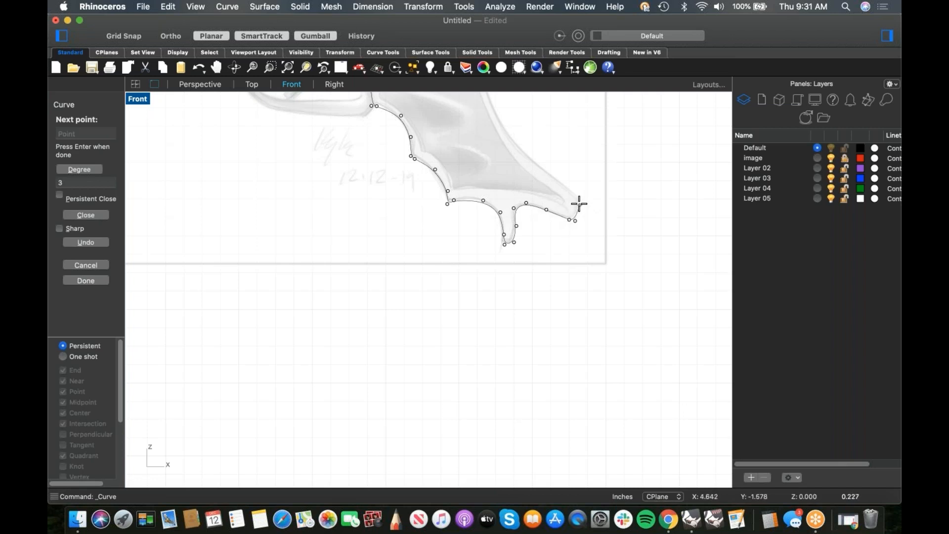
Trace the grip's back edge up from the rear tip to the frame's upper rear corner and finish the curve
scroll(606, 296, up, 5)
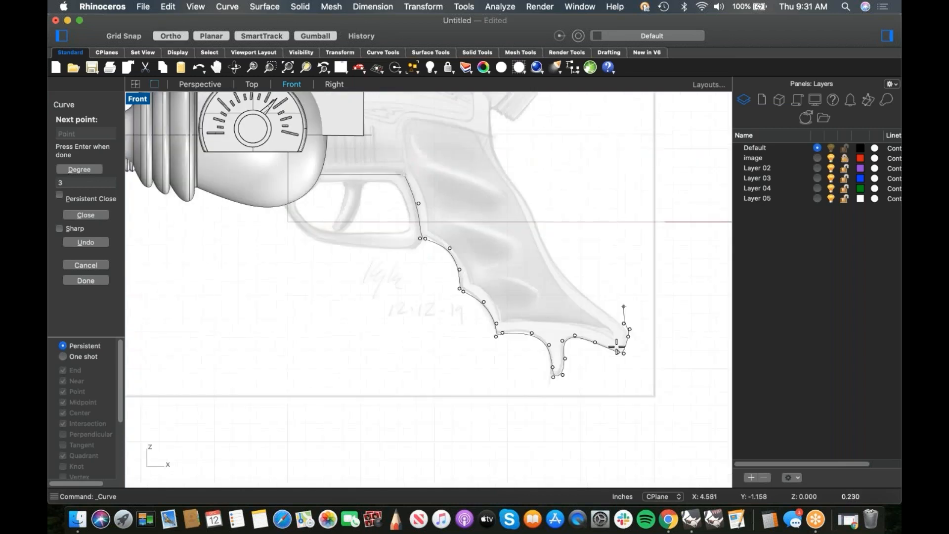
click(570, 321)
click(550, 281)
click(540, 244)
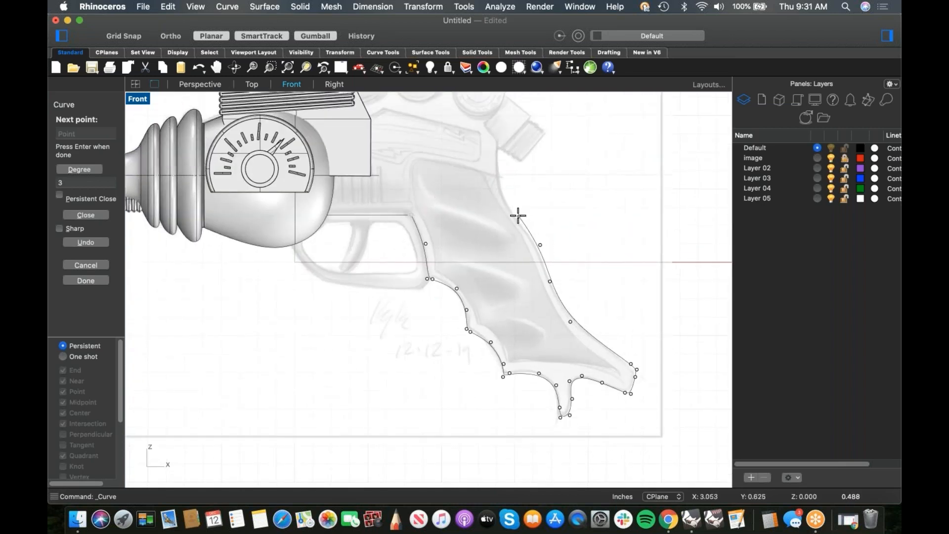
click(502, 190)
scroll(540, 367, up, 5)
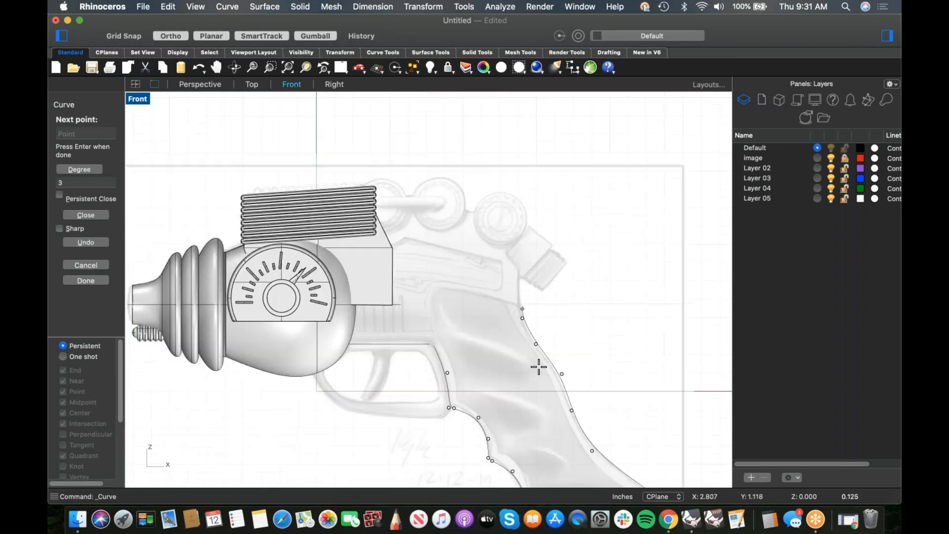
click(532, 334)
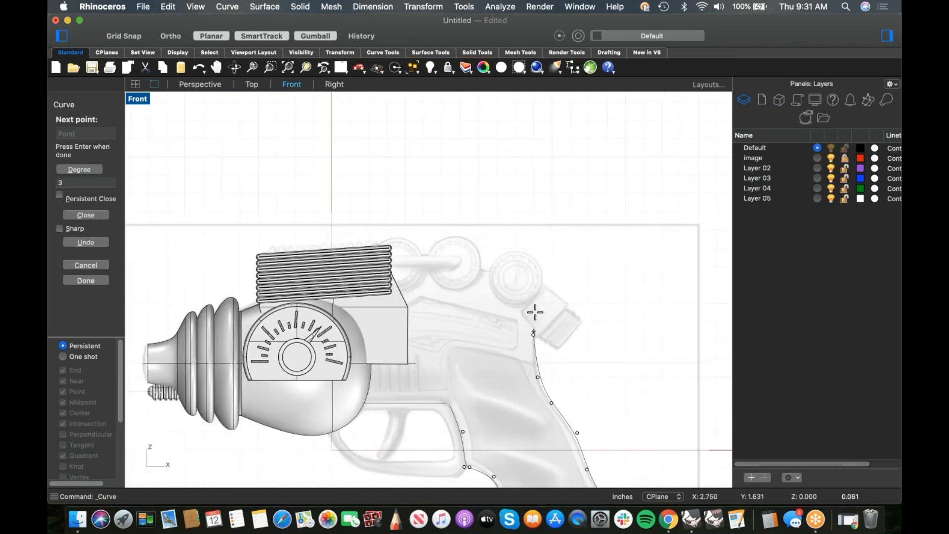
click(545, 286)
right_click(545, 286)
Draw a curve from the frame's upper rear corner along its sketched top edge, ending inside the fin stack
right_drag(550, 287, 575, 234)
right_click(575, 234)
click(619, 192)
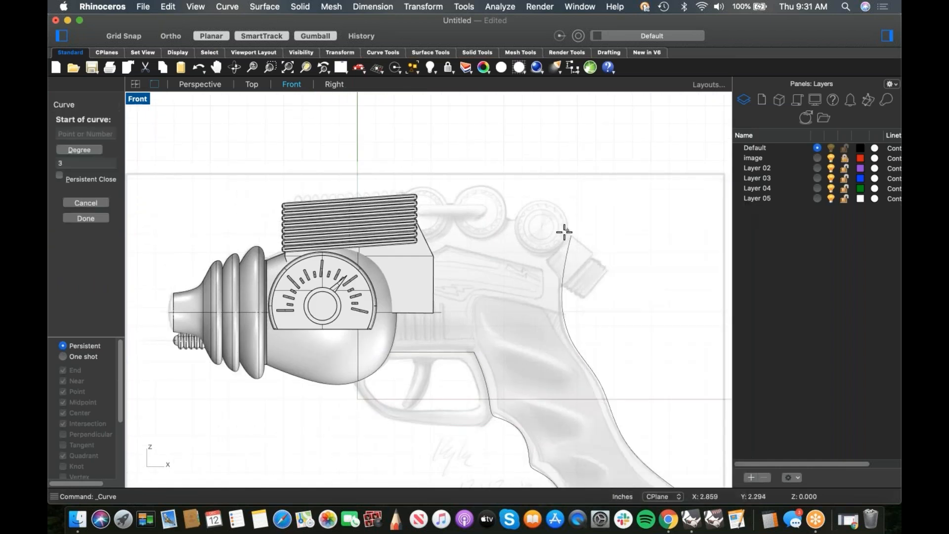
click(571, 236)
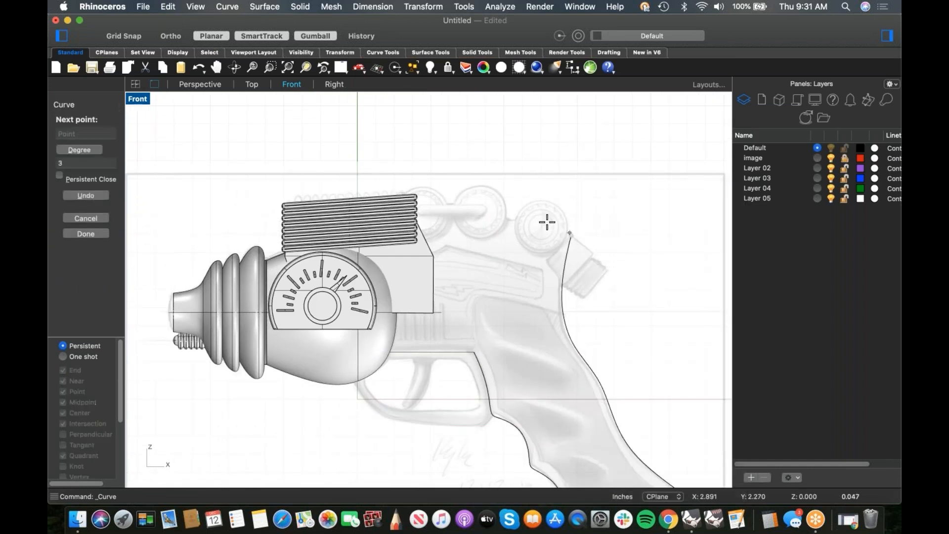
click(501, 217)
click(448, 214)
click(359, 221)
key(Return)
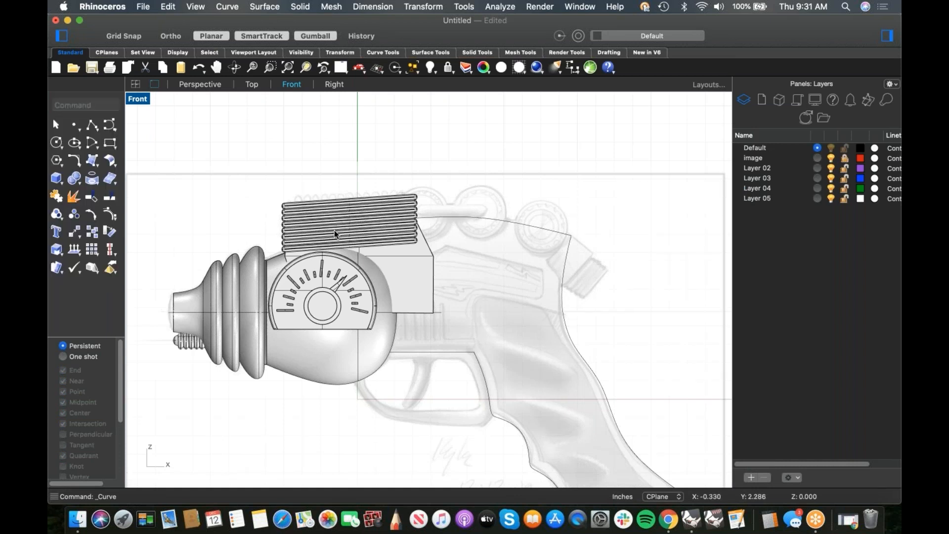
right_click(343, 171)
click(352, 176)
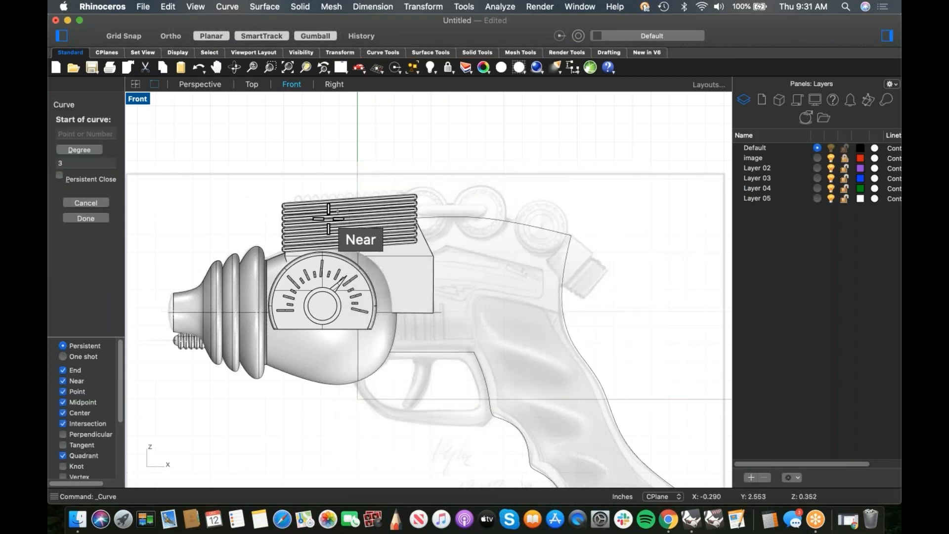
key(Escape)
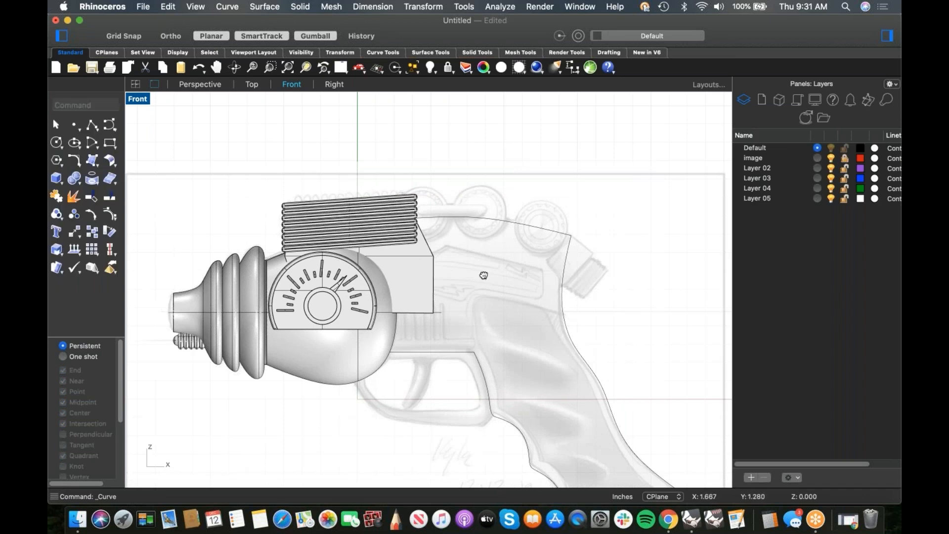
Select all curves and hide every other object, keeping only the curves over the reference picture
right_drag(478, 304, 490, 283)
text(sc)
key(Return)
key(super+h)
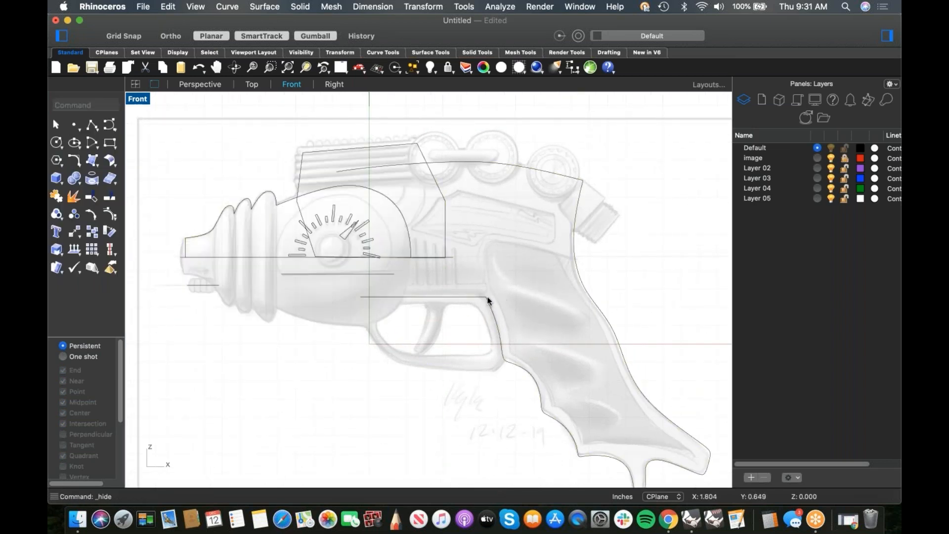
Draw a curve across the open front of the body outline, connecting the top curve's end to the underside line's end
click(108, 127)
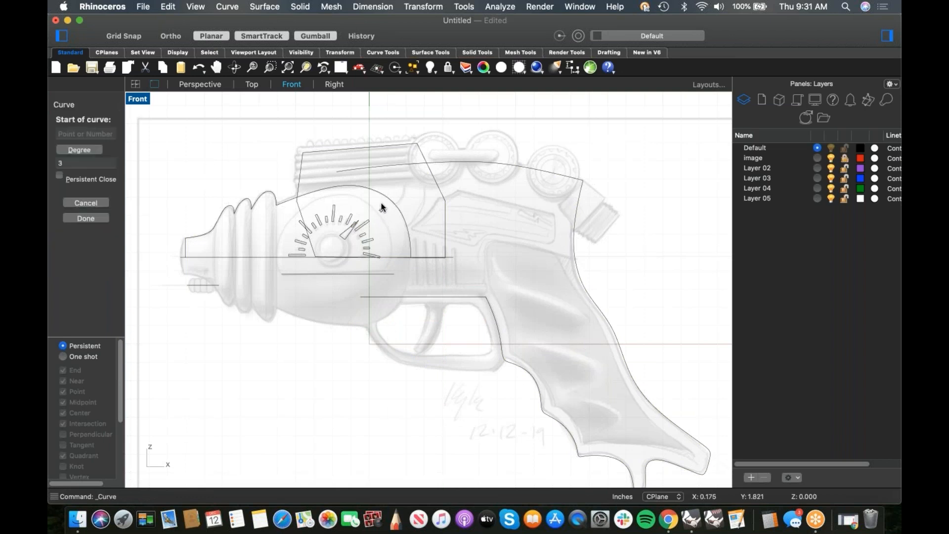
click(336, 173)
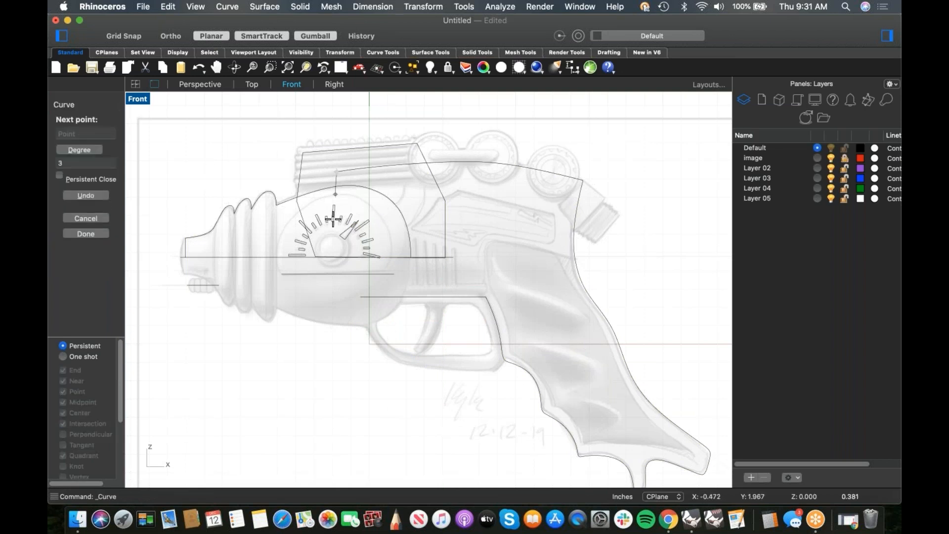
click(361, 296)
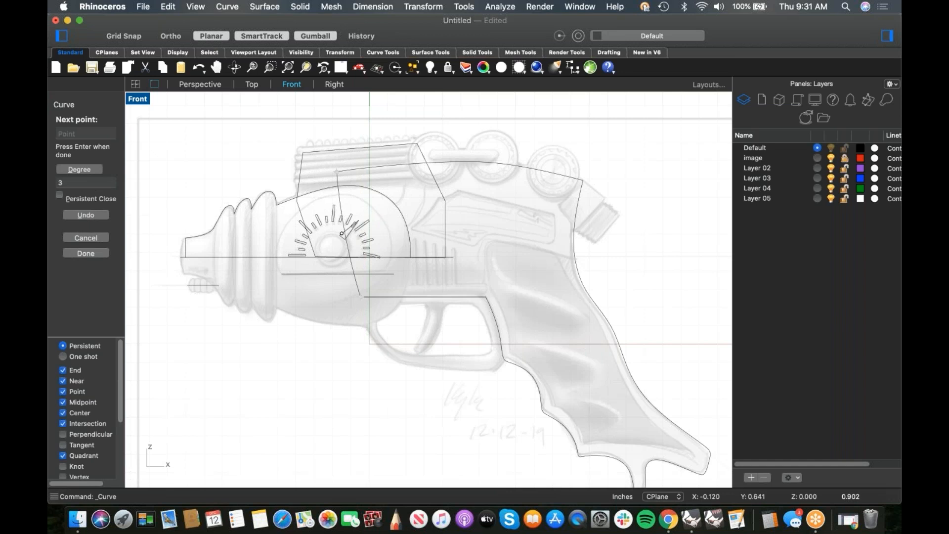
key(Return)
Select the body and grip outline curves and join them into one closed curve
drag(329, 174, 328, 174)
drag(680, 265, 482, 390)
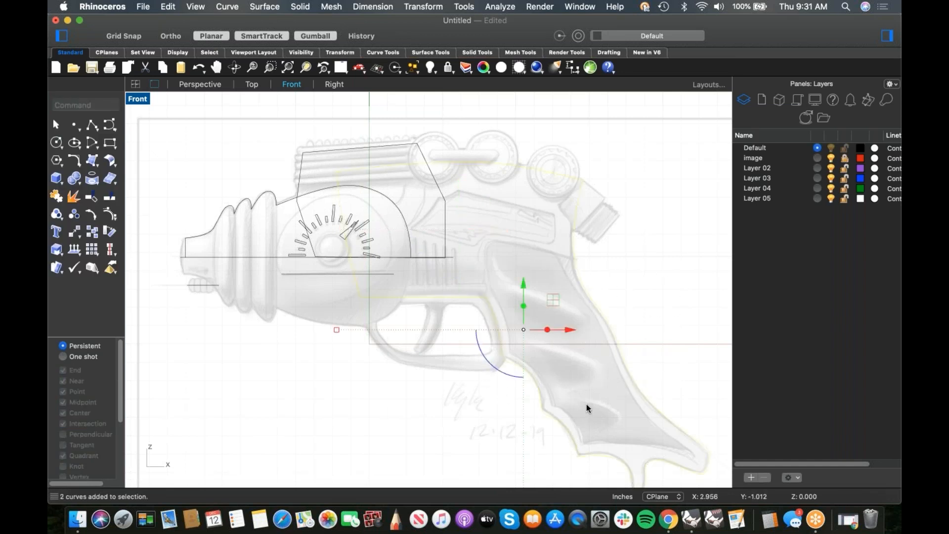
right_drag(565, 384, 553, 371)
text(join)
key(Return)
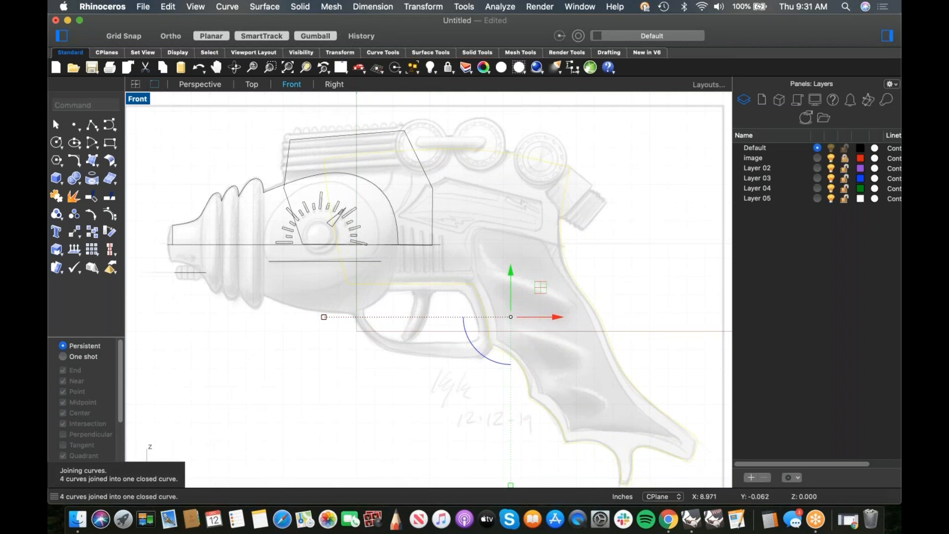
right_drag(400, 375, 406, 366)
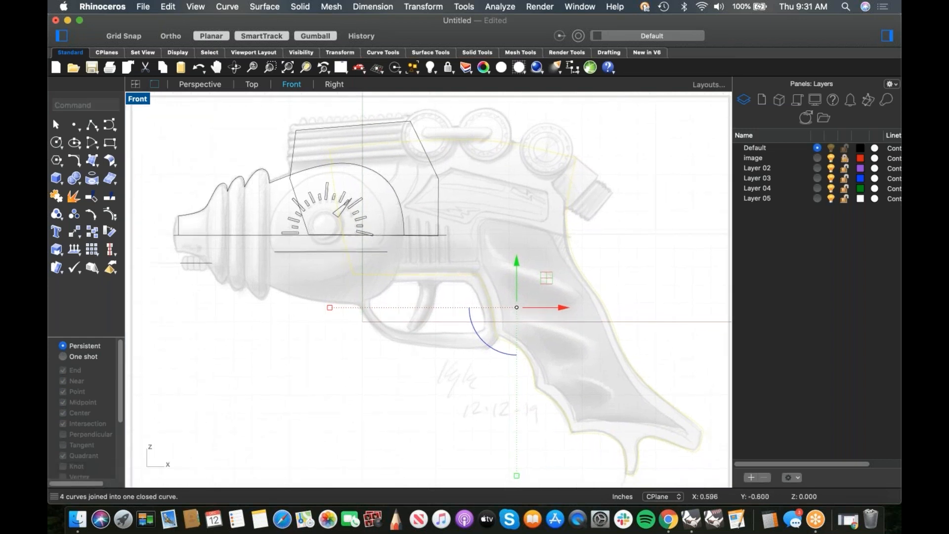
Extrude the closed body and grip outline sideways into a thin slab
text(p)
key(Return)
shift+right_drag(411, 366, 381, 382)
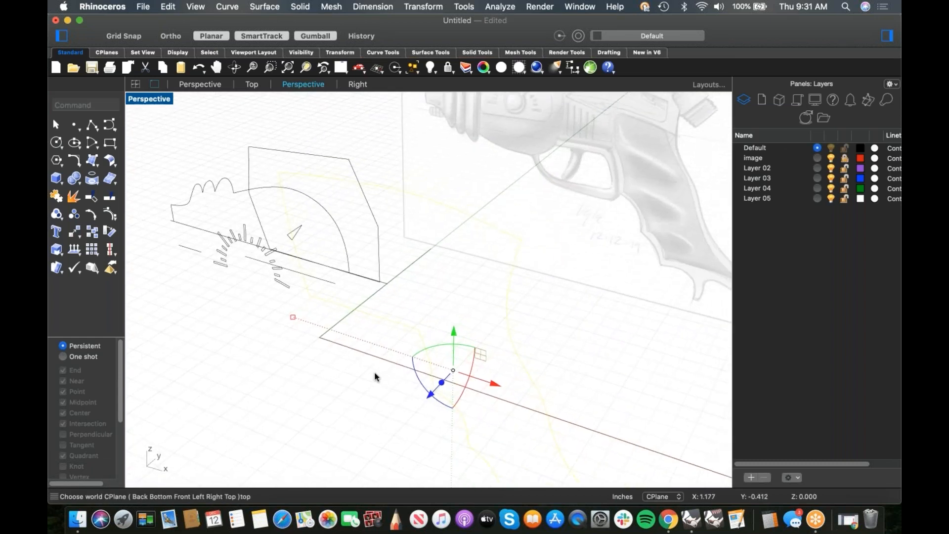
drag(442, 386, 451, 380)
click(547, 357)
click(536, 373)
key(Return)
click(553, 351)
scroll(553, 351, down, 5)
shift+right_drag(553, 351, 554, 265)
Unhide the other ray gun parts and compare the assembled model with the reference sketch in Front and Perspective views
key(super+2)
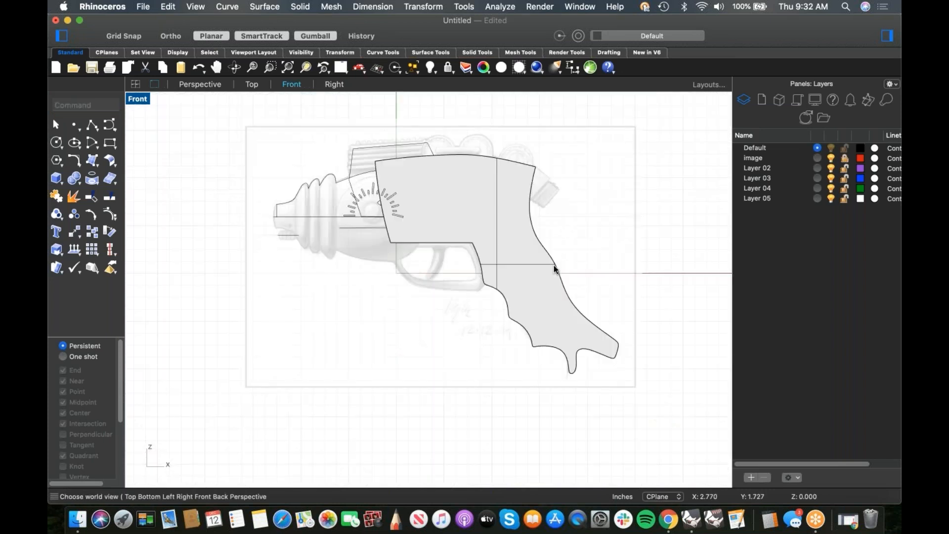
key(Return)
right_drag(520, 235, 403, 195)
scroll(524, 248, up, 4)
key(Return)
scroll(438, 271, up, 6)
scroll(408, 242, down, 4)
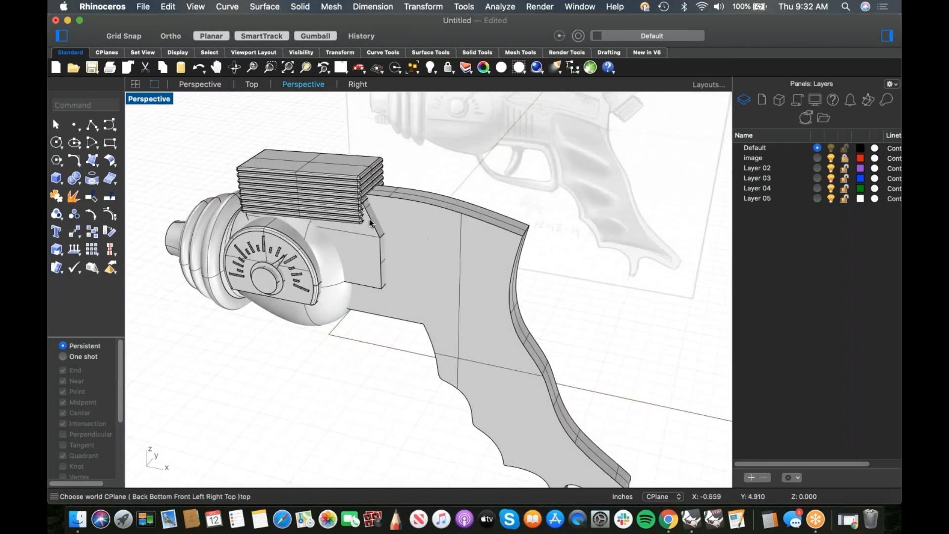
click(407, 240)
click(366, 243)
click(465, 192)
shift+right_drag(456, 251, 458, 254)
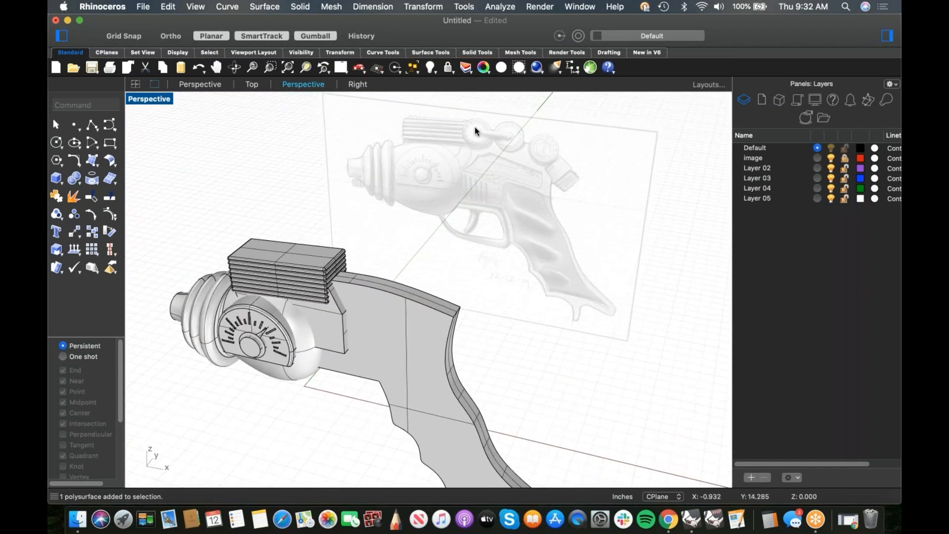
right_drag(462, 280, 458, 283)
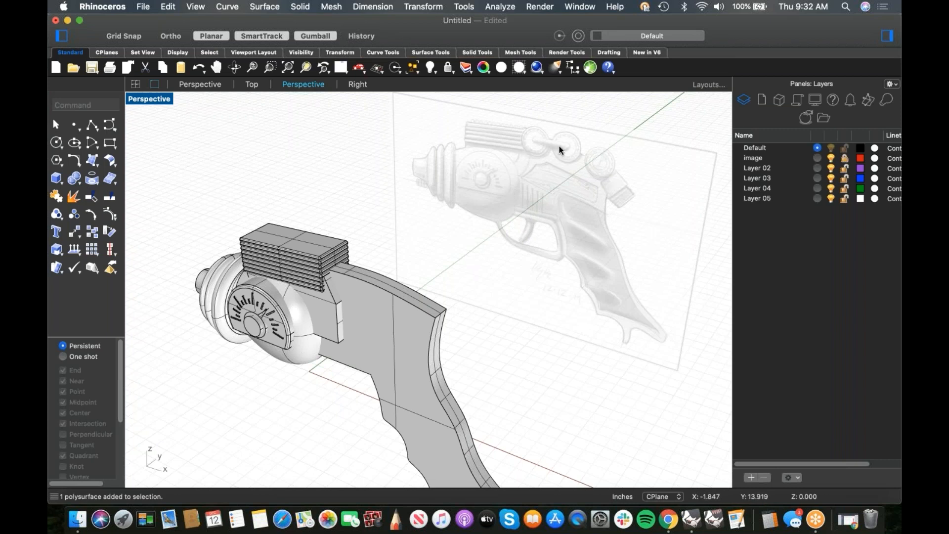
scroll(443, 298, up, 5)
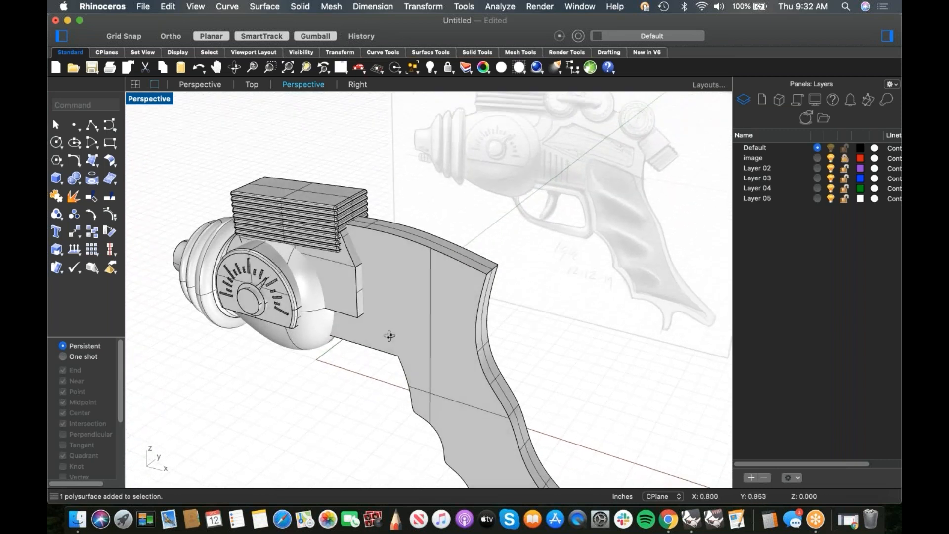
Isolate the body and grip slab by hiding every other part of the ray gun
click(388, 344)
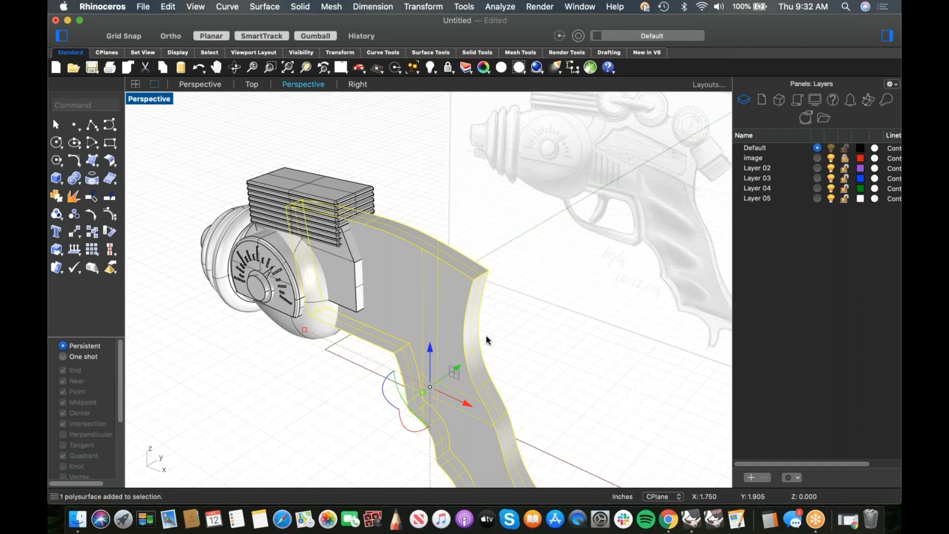
text(ii)
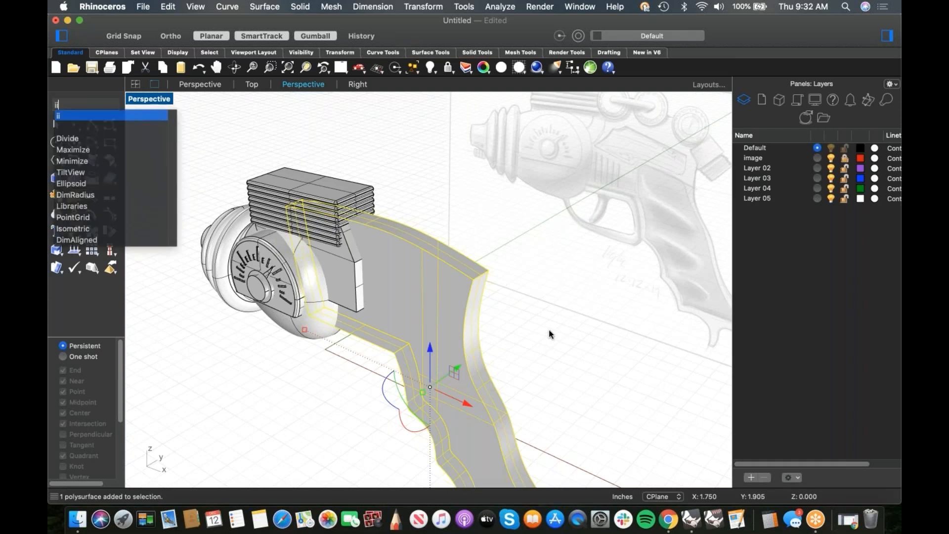
key(Return)
right_drag(535, 330, 420, 339)
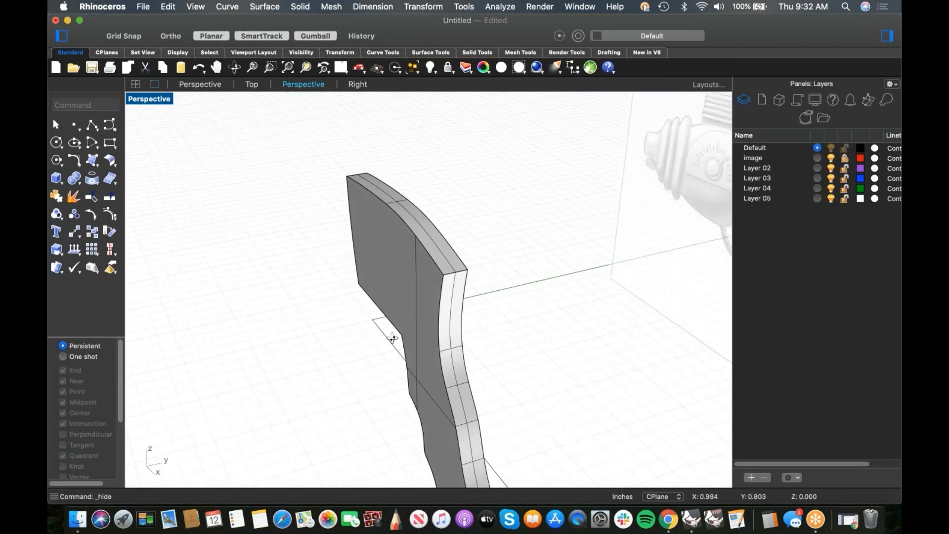
click(110, 124)
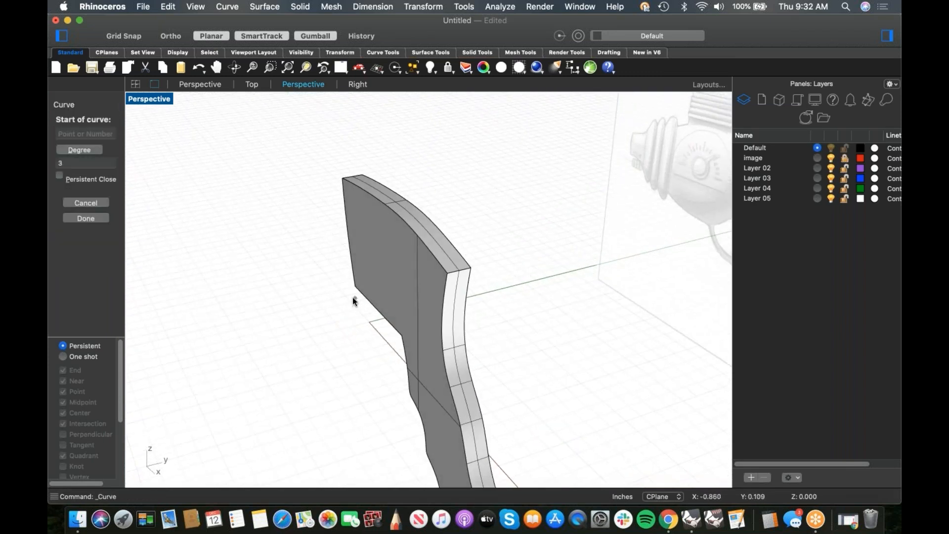
click(355, 287)
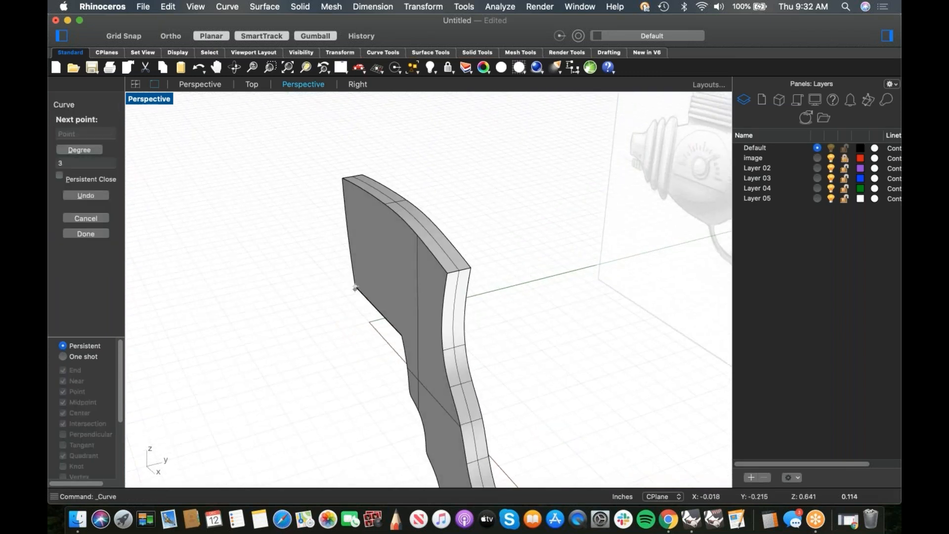
text(rr)
key(Return)
key(Escape)
right_drag(324, 327, 363, 287)
text(pp)
key(Return)
Draw an outward-bulging degree 3 profile curve in the Right view, from the slab's lower front corner up to its top height
click(107, 126)
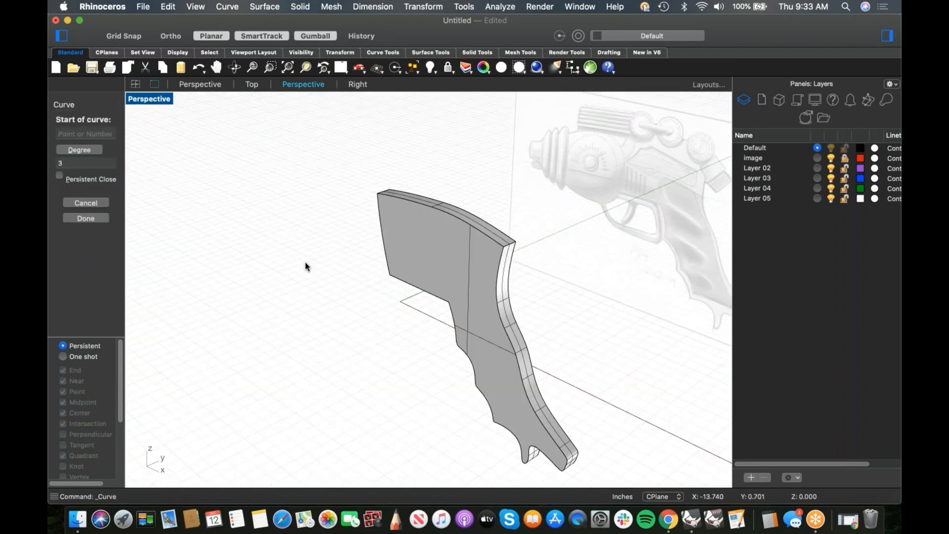
click(389, 276)
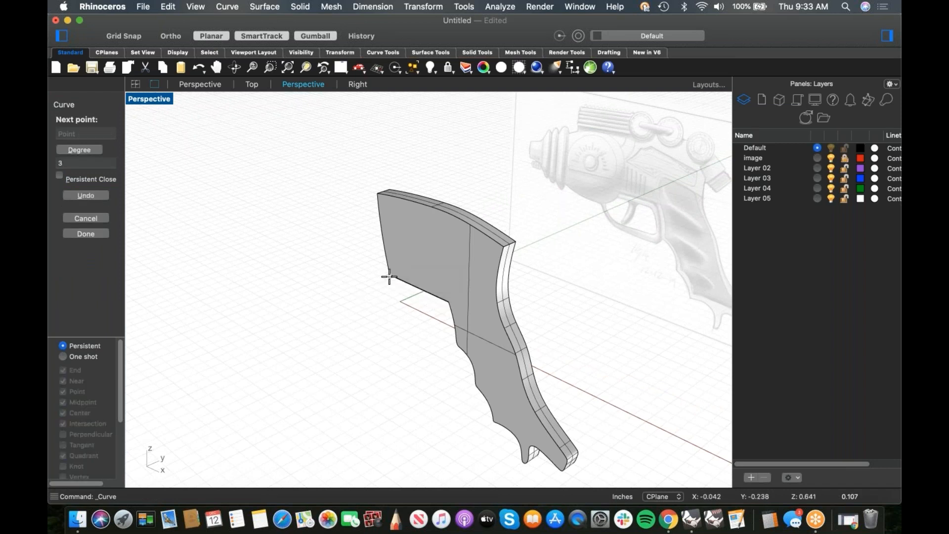
text(r)
key(Return)
key(shift)
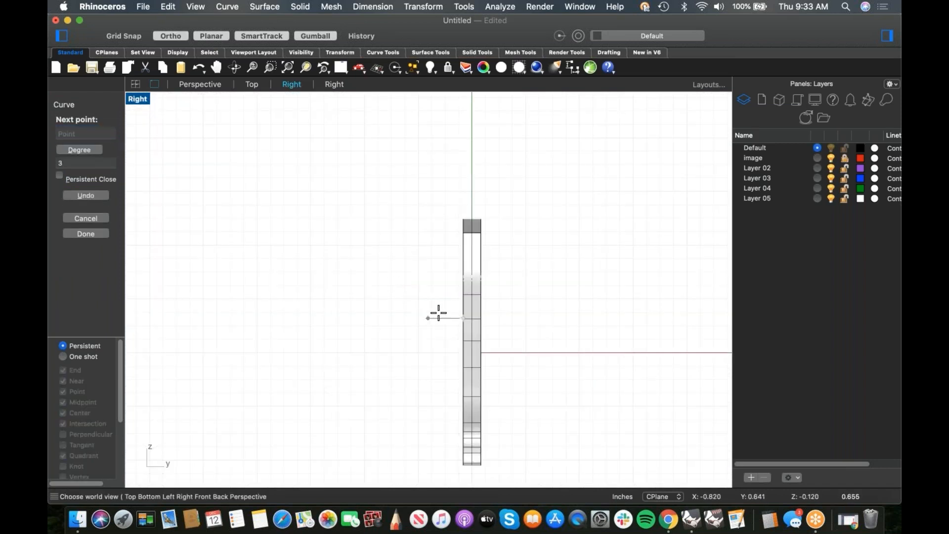
scroll(441, 315, up, 6)
key(shift)
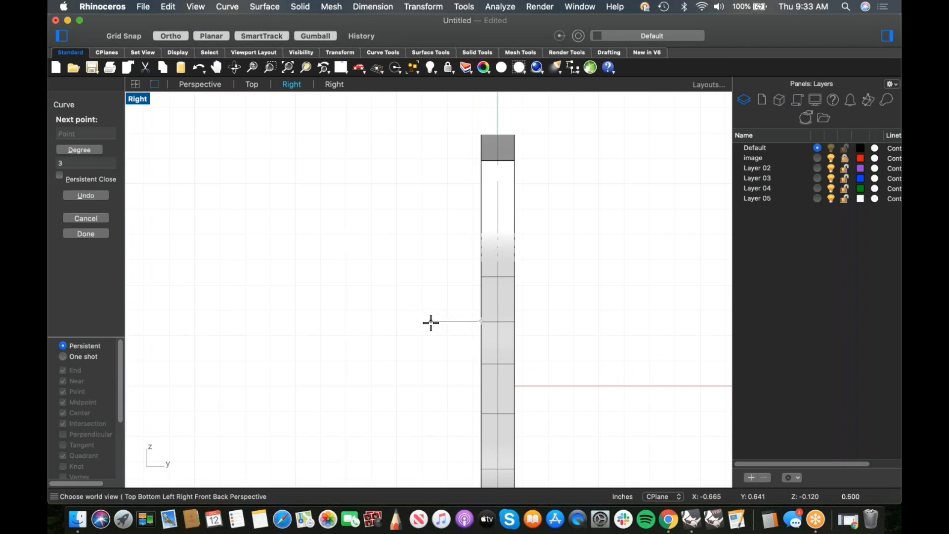
shift+click(430, 322)
key(shift)
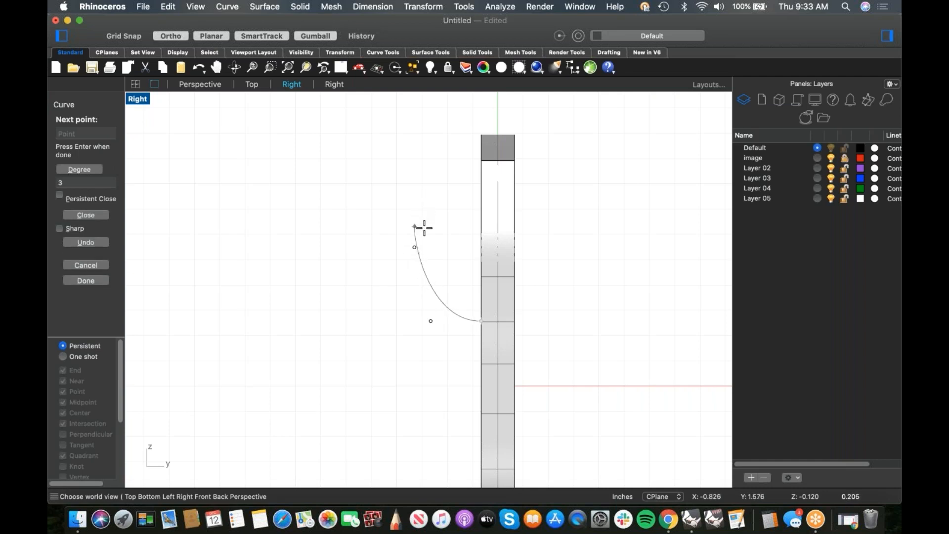
shift+click(425, 220)
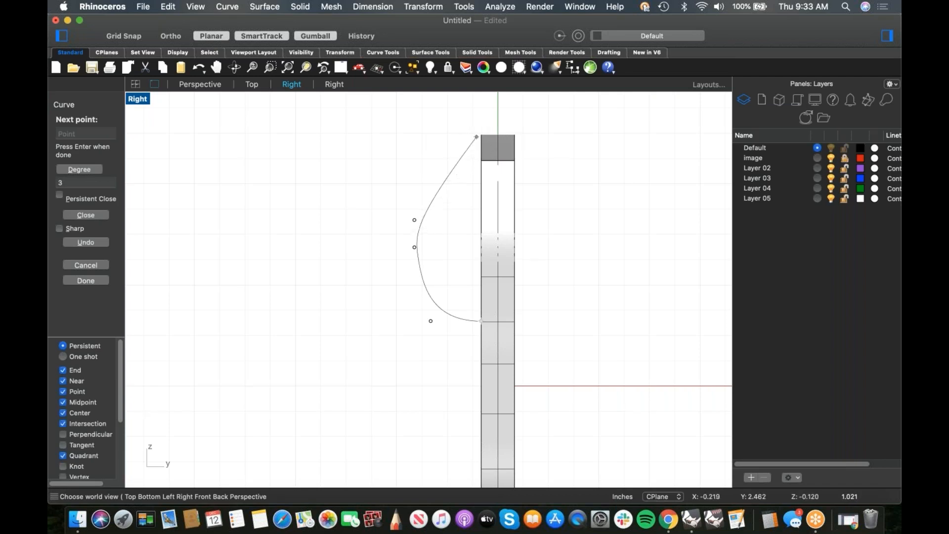
key(shift)
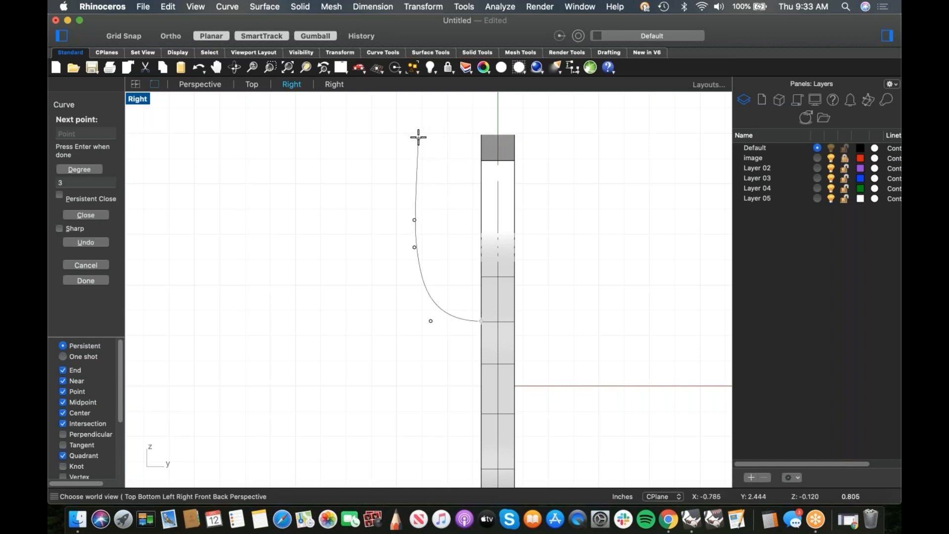
click(418, 136)
key(Return)
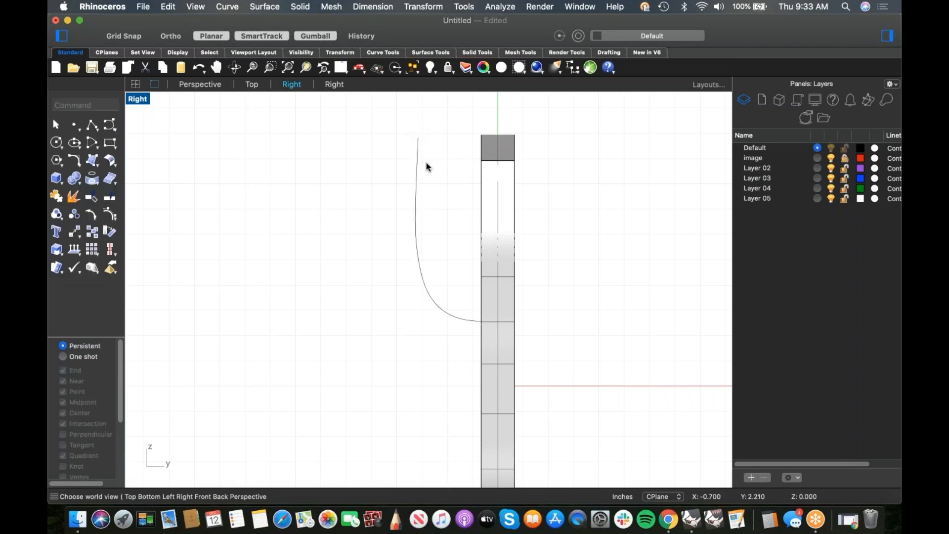
Check the new profile curve's placement against the body slab in Front and Perspective views
text(4)
key(Return)
scroll(374, 278, up, 5)
right_drag(448, 335, 393, 280)
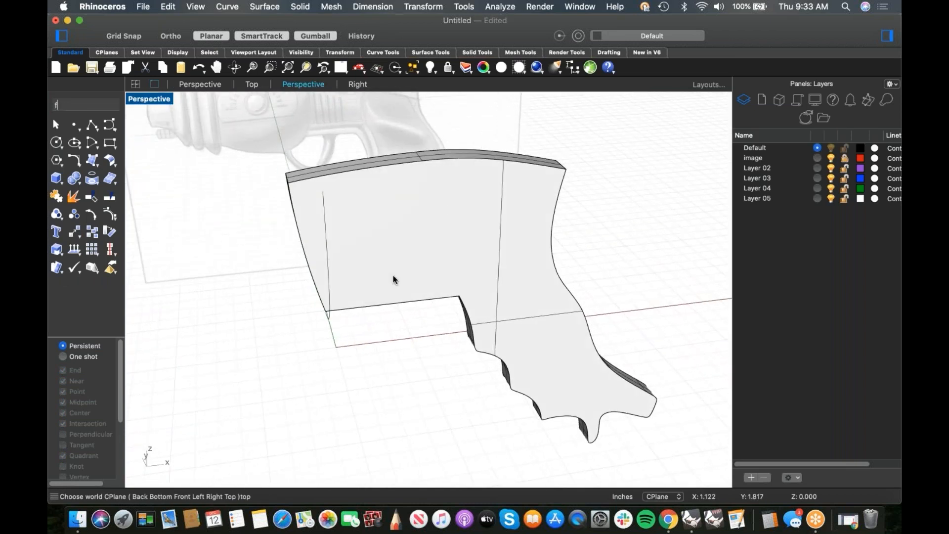
text(f)
key(Return)
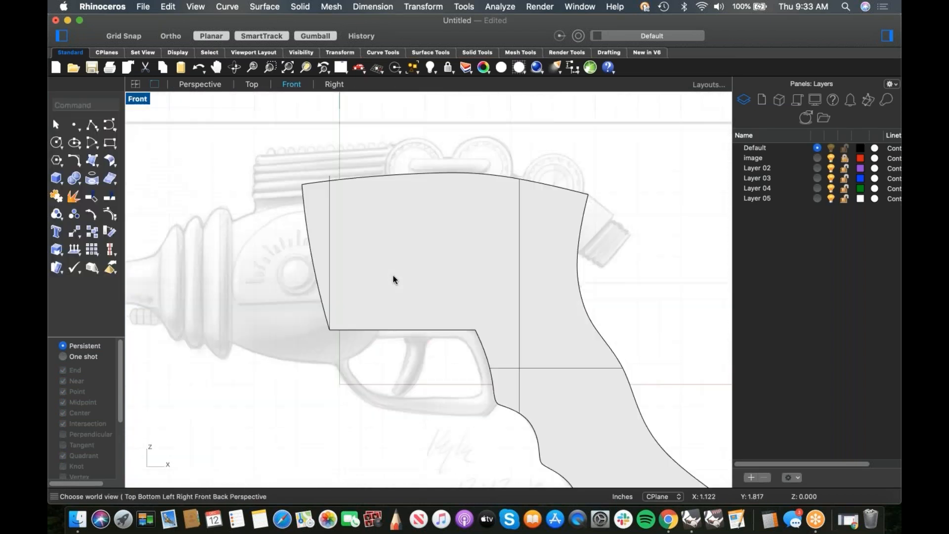
click(329, 256)
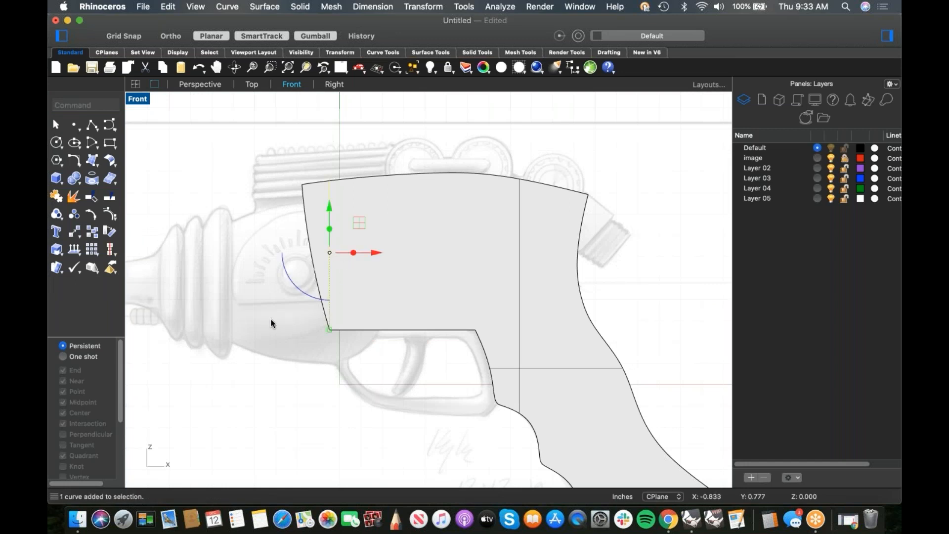
text(p)
key(Return)
right_drag(275, 323, 308, 333)
click(308, 334)
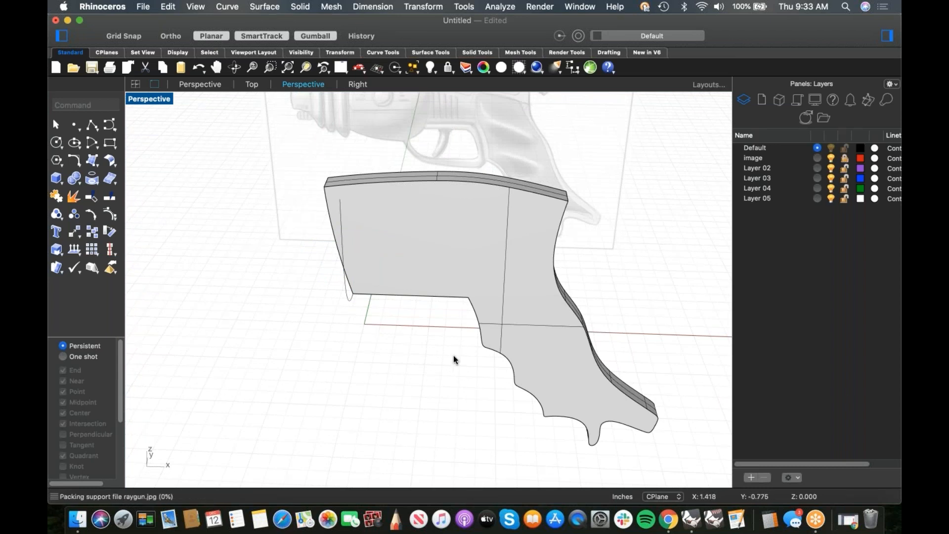
Sweep the bulging profile curve along the body's straight bottom edge with a one-rail sweep
right_drag(428, 355, 394, 341)
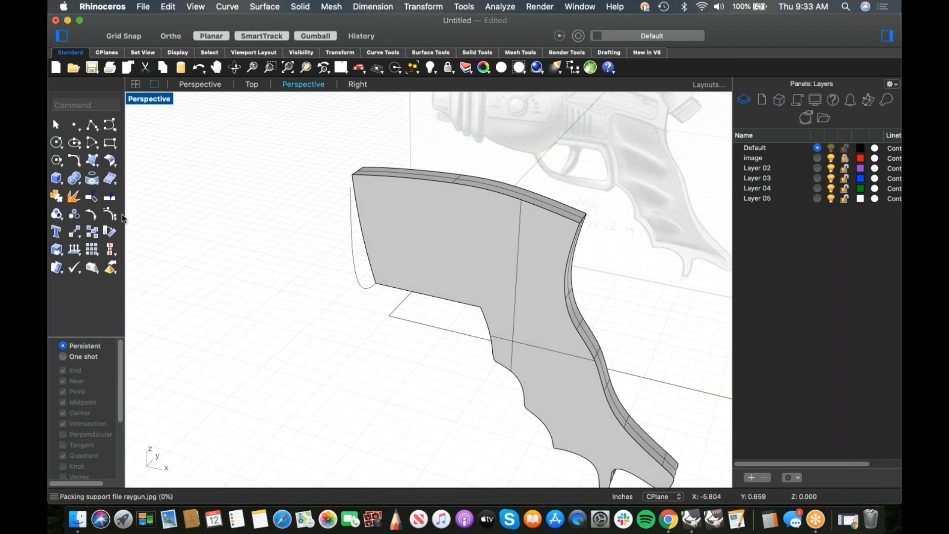
click(94, 163)
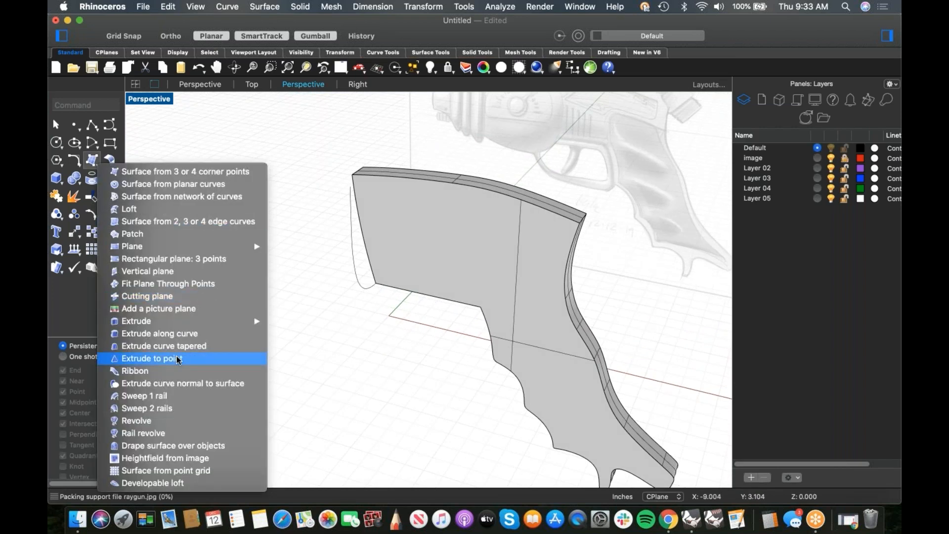
click(173, 394)
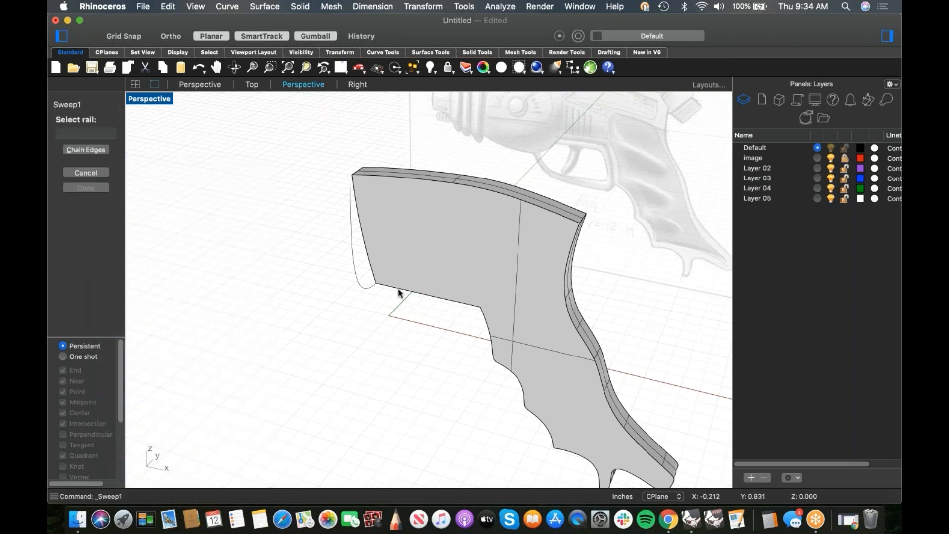
click(399, 289)
click(437, 305)
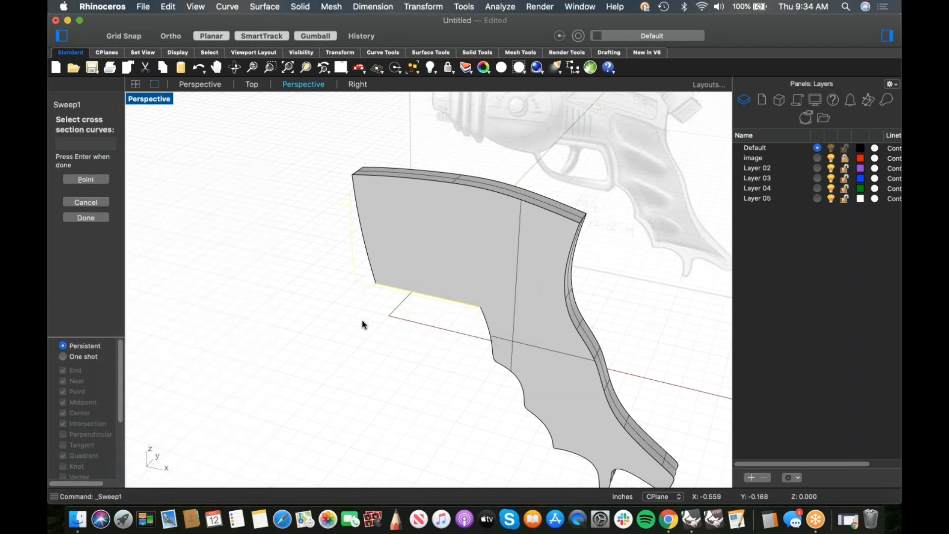
key(Return)
click(724, 340)
Turn on the control points of the swept side surface
right_drag(352, 323, 360, 284)
click(361, 283)
click(111, 215)
right_drag(404, 338, 349, 193)
right_drag(402, 214, 403, 253)
Change the swept side surface to degree 3 in both the U and V directions
text(hangedegree)
key(Return)
click(413, 262)
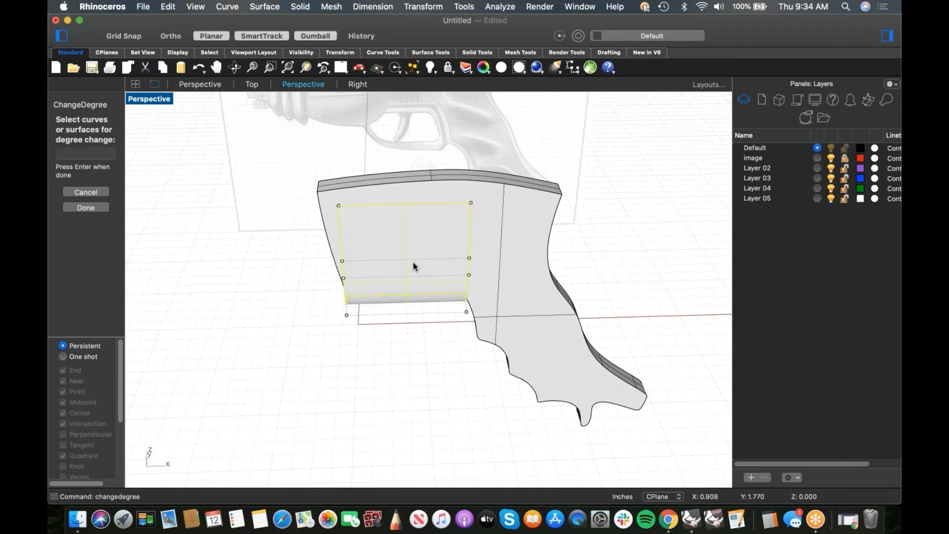
key(Return)
key(Return)
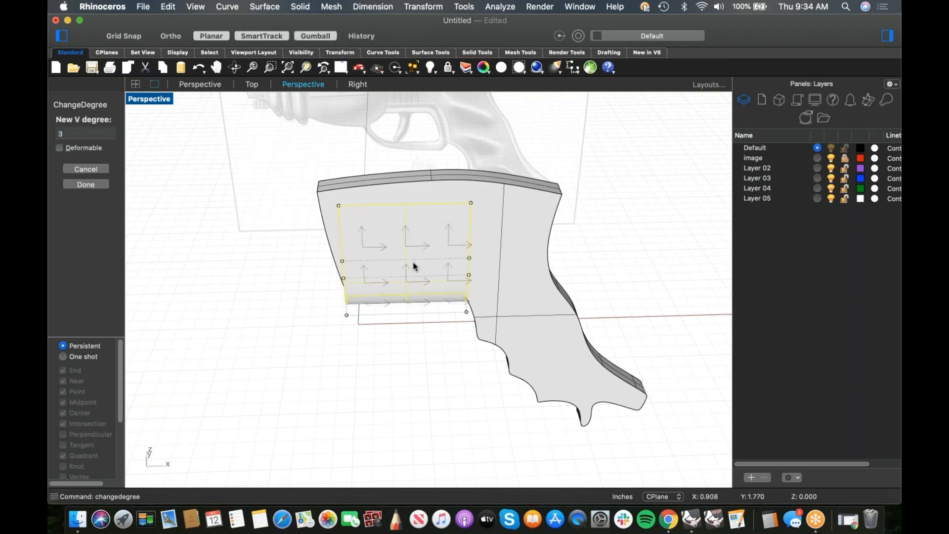
key(Return)
In the Front view, shift the upper control points of the swept surface's front edge forward toward the slab's slanted front edge
mouse_move(410, 290)
right_down()
mouse_move(411, 281)
mouse_move(408, 291)
right_up()
text(f)
key(Return)
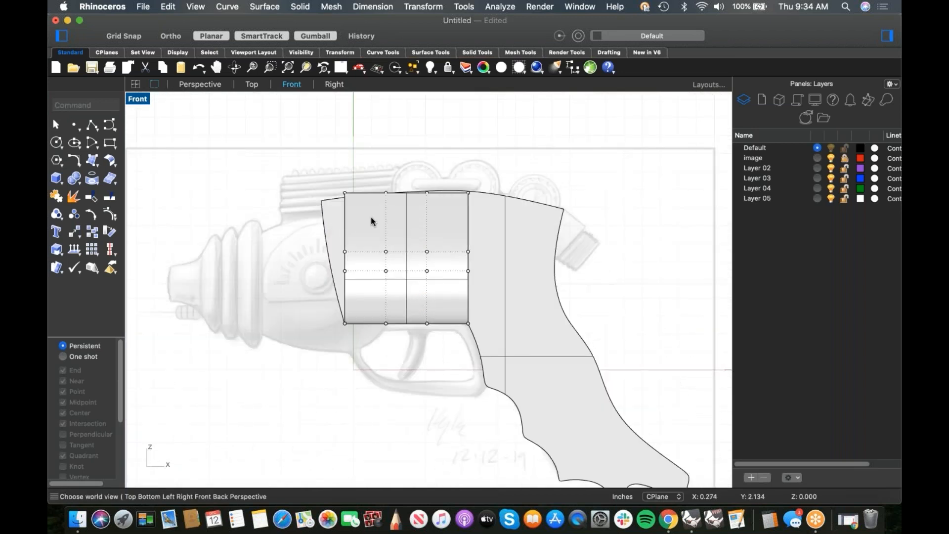
scroll(371, 216, up, 4)
drag(298, 151, 363, 329)
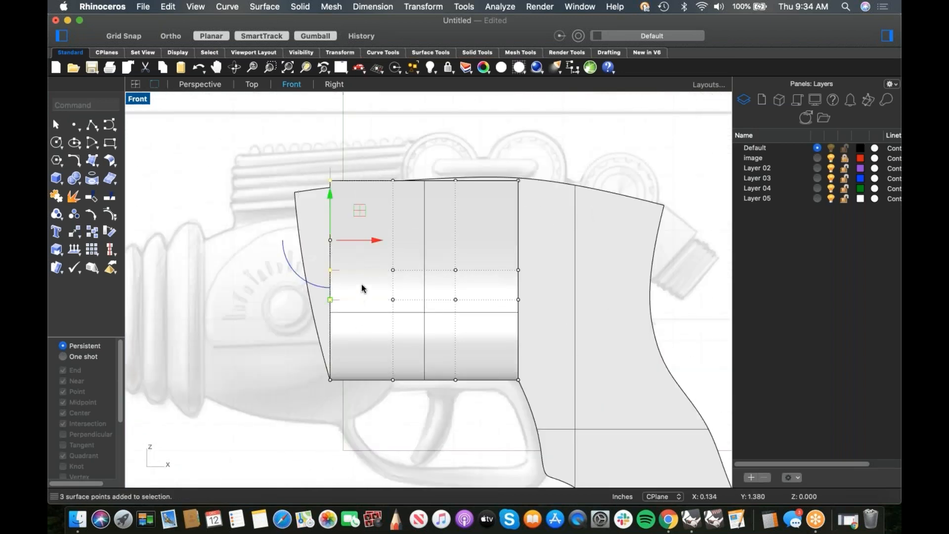
drag(374, 240, 304, 241)
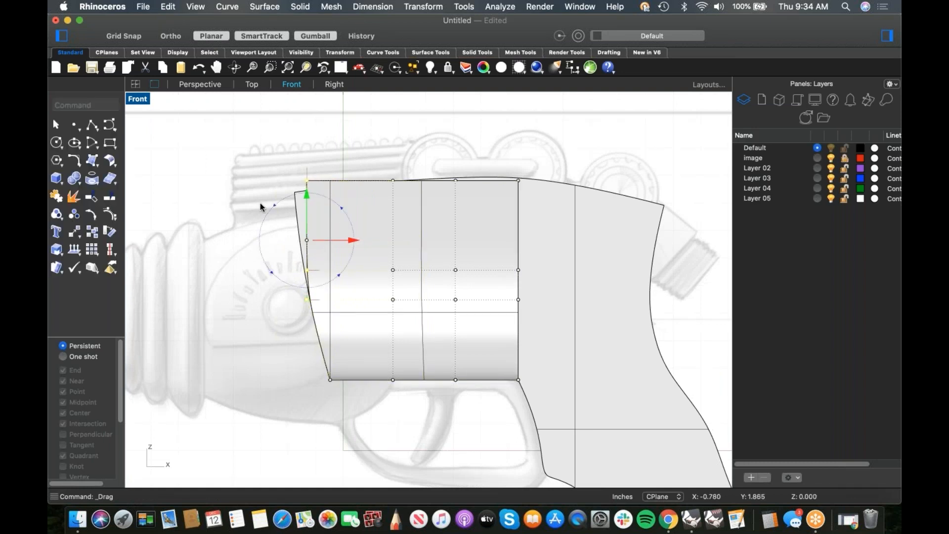
Move the front edge's upper two control points and its top corner further forward, following the slab's slanted front edge
click(286, 147)
drag(287, 145, 326, 278)
drag(310, 225, 305, 225)
click(224, 219)
drag(317, 193, 291, 176)
click(269, 203)
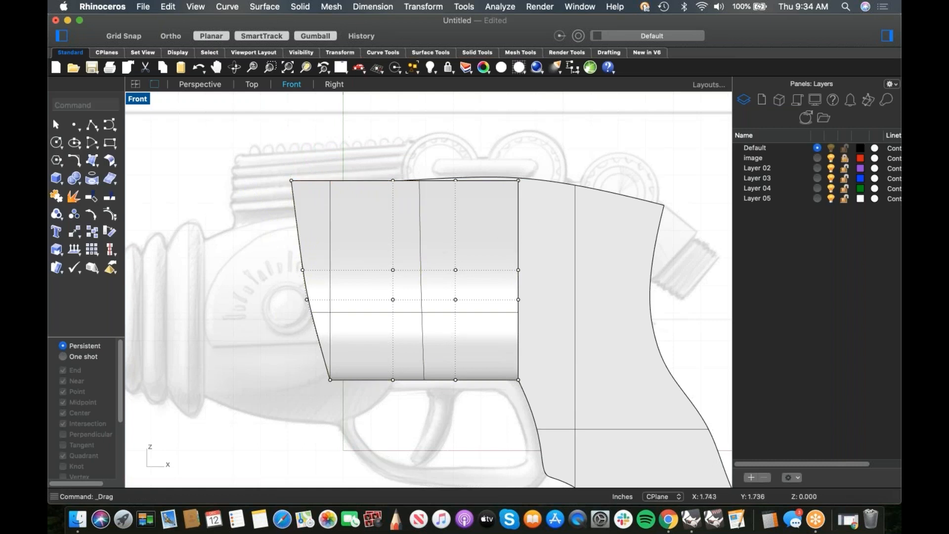
Adjust the surface's top row of control points vertically, from the front corner to the rear, to follow the slab's curved top edge
right_drag(535, 261, 495, 249)
drag(210, 146, 308, 209)
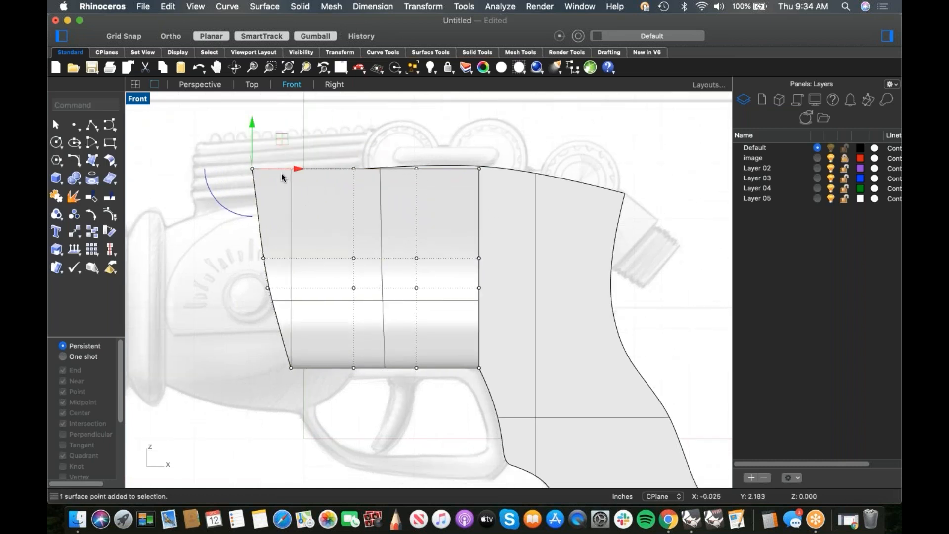
drag(252, 169, 240, 182)
click(341, 137)
drag(340, 138, 447, 186)
drag(385, 123, 372, 170)
click(466, 125)
drag(498, 172, 500, 179)
drag(479, 125, 473, 170)
scroll(483, 204, down, 5)
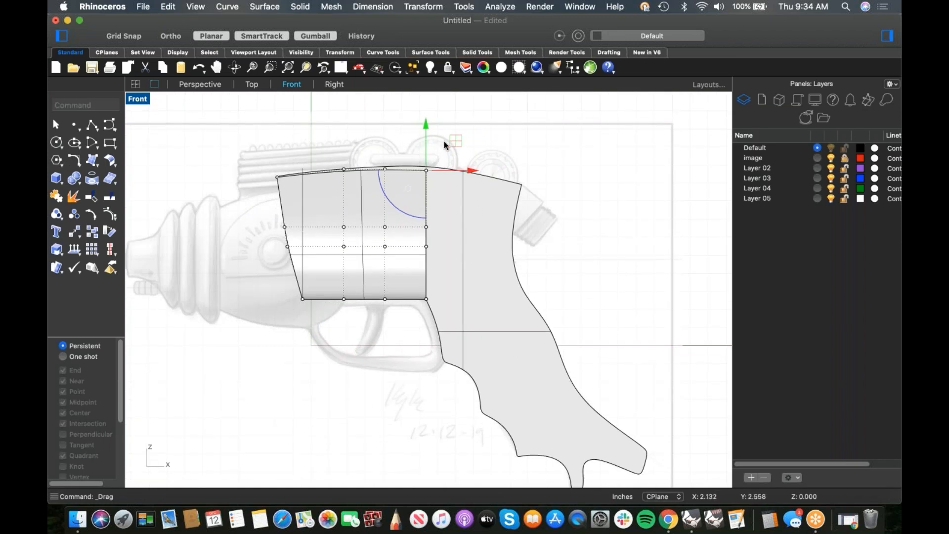
Move the surface's upper rear control point to the slab's rear top corner and shift its neighbouring top-edge point rearward and up
drag(426, 170, 519, 185)
click(480, 141)
drag(378, 155, 426, 156)
click(532, 157)
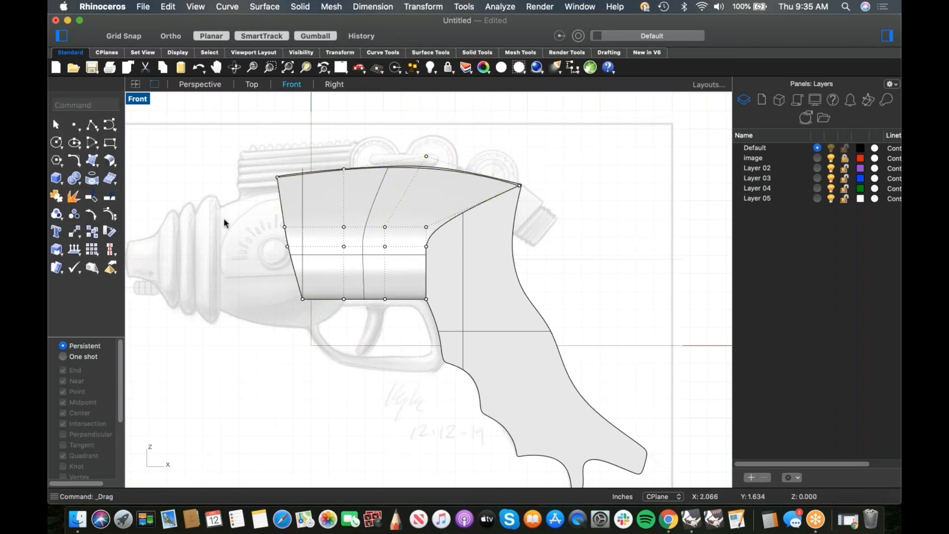
Display the Front view in wireframe and move the rear edge's two middle control points back to the grip's rear contour
click(141, 100)
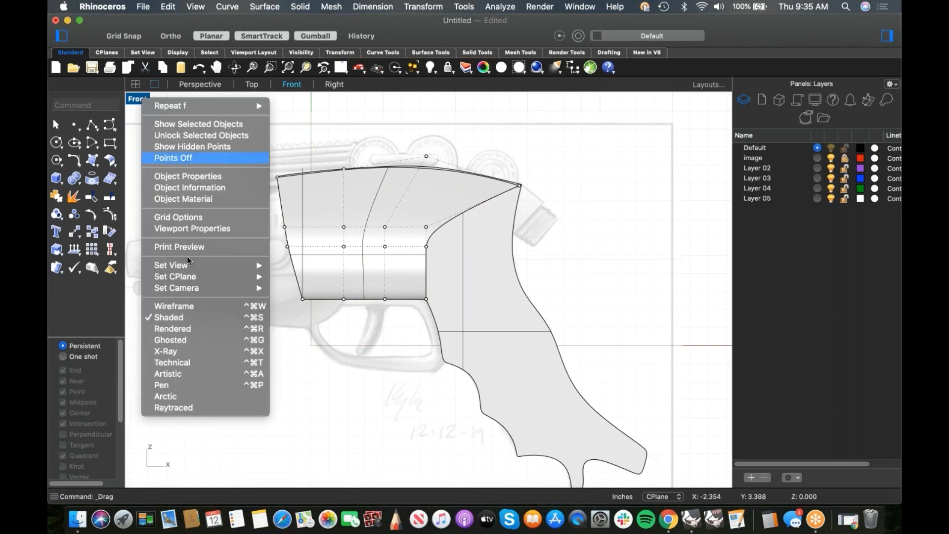
click(186, 305)
scroll(459, 247, up, 3)
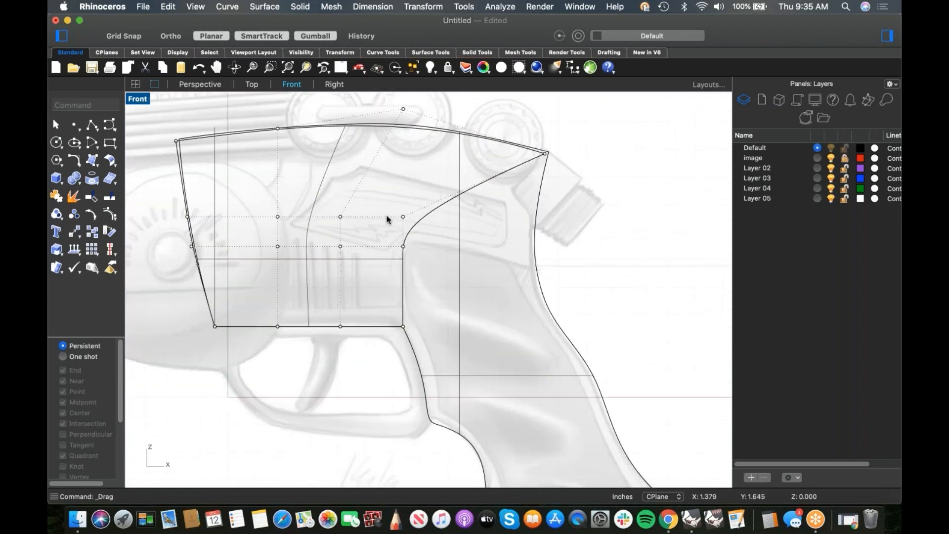
click(403, 217)
drag(404, 216, 538, 265)
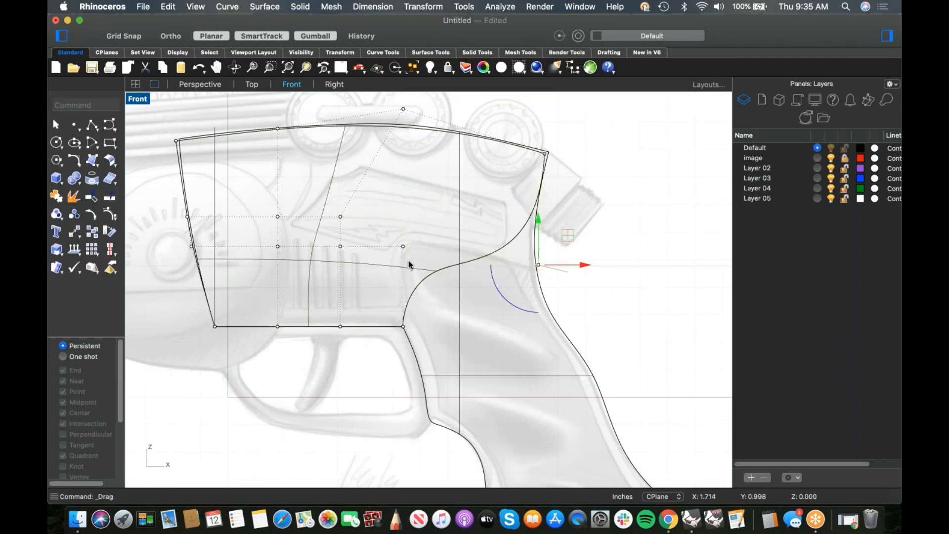
click(403, 246)
drag(403, 246, 558, 289)
click(588, 296)
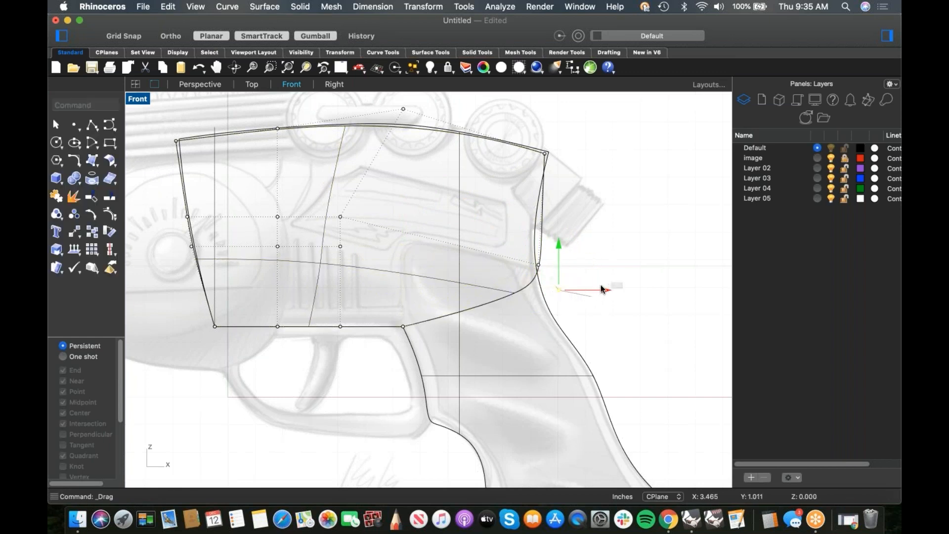
Extend the surface's upper rear corner point past the slab's rear edge and raise the neighbouring top-edge control point
click(601, 234)
drag(545, 153, 578, 167)
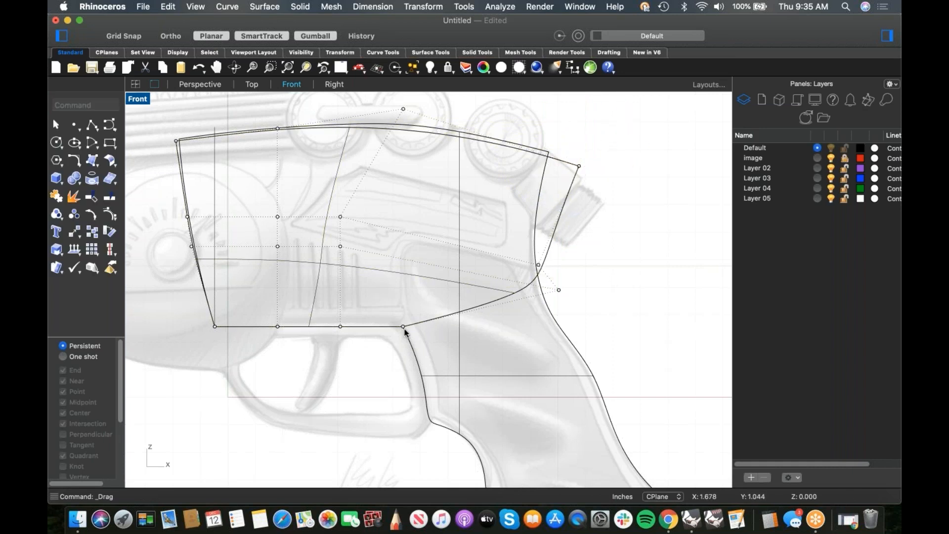
right_drag(443, 252, 479, 305)
mouse_move(432, 141)
mouse_down()
mouse_move(456, 178)
mouse_move(443, 129)
mouse_up()
click(527, 161)
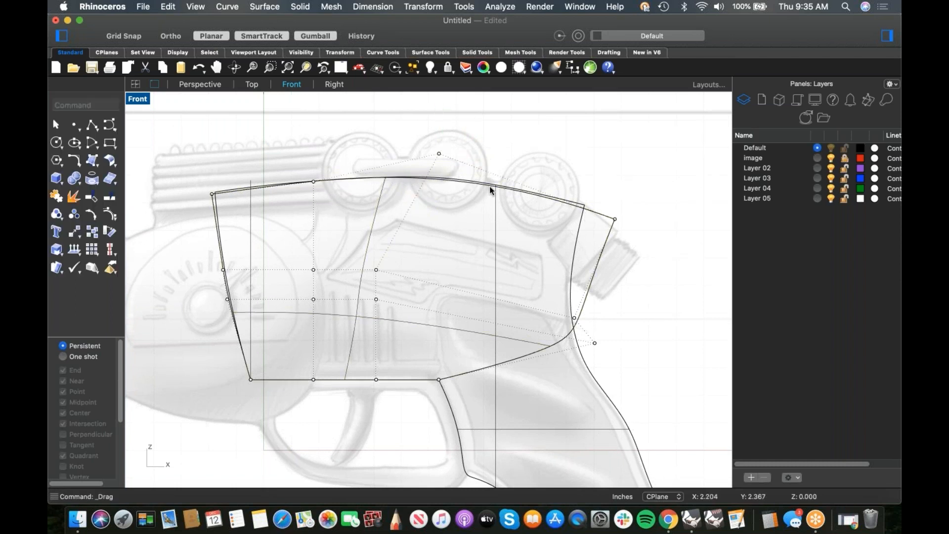
Fine-tune the surface's top edge by slightly lowering its third, second and front corner control points to just below the slab's top curve
click(439, 153)
mouse_move(439, 154)
mouse_down()
mouse_move(428, 165)
mouse_move(427, 155)
mouse_up()
click(567, 174)
click(313, 181)
drag(313, 181, 313, 183)
click(256, 171)
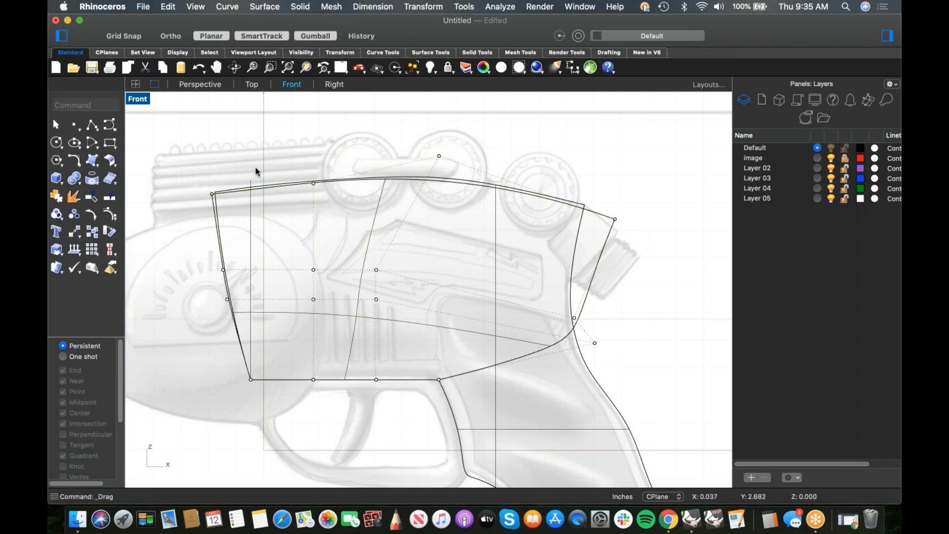
click(212, 192)
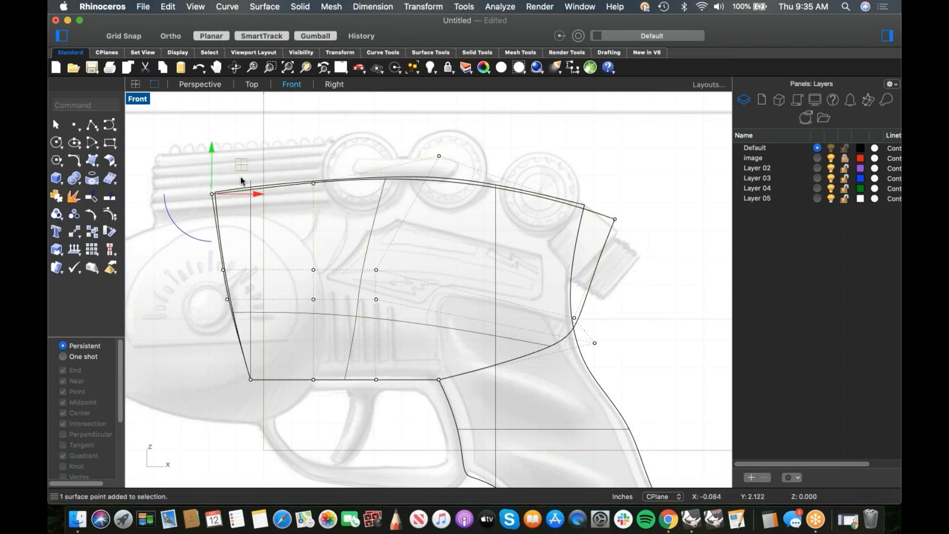
drag(211, 193, 212, 196)
click(392, 155)
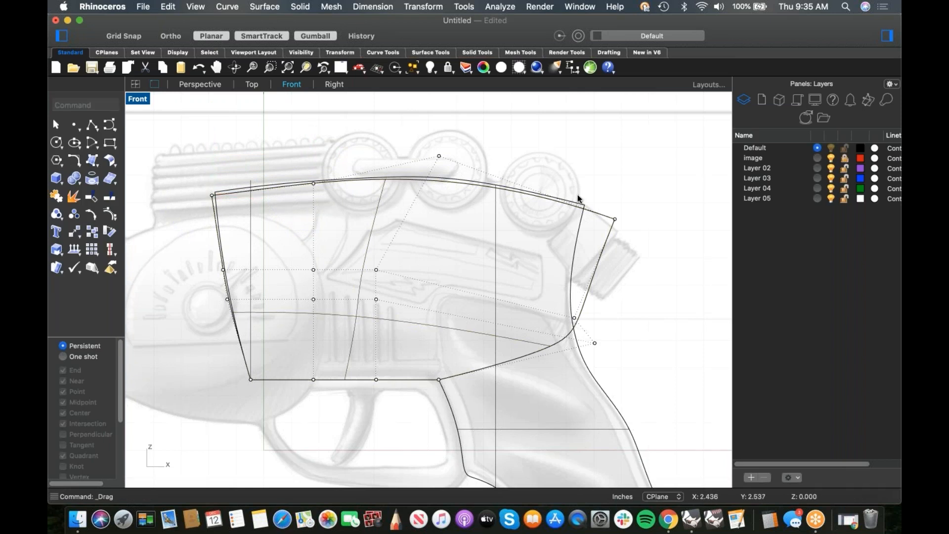
Draw a degree 3 control point curve from the corner behind the trigger guard, around the sketched grip panel's top and past the grip's back
scroll(578, 198, right, 3)
scroll(536, 277, down, 2)
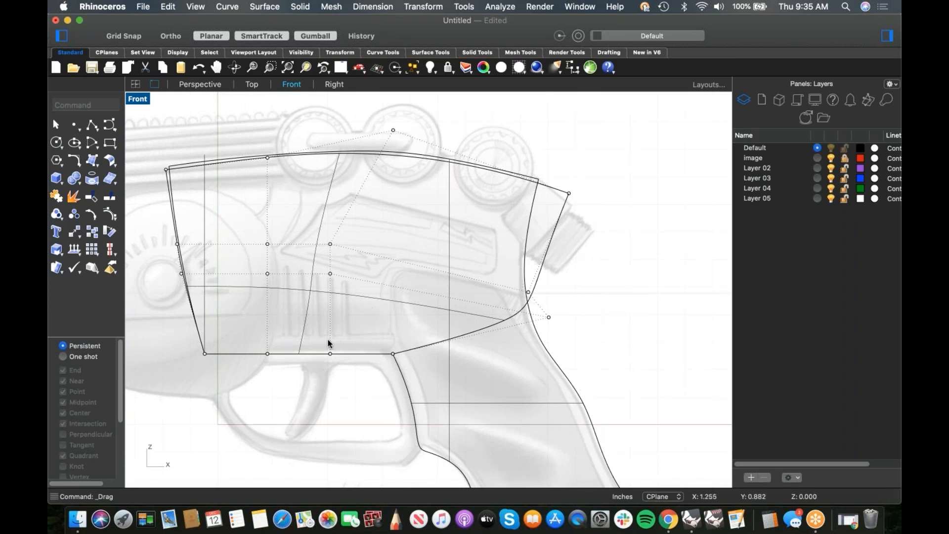
click(109, 126)
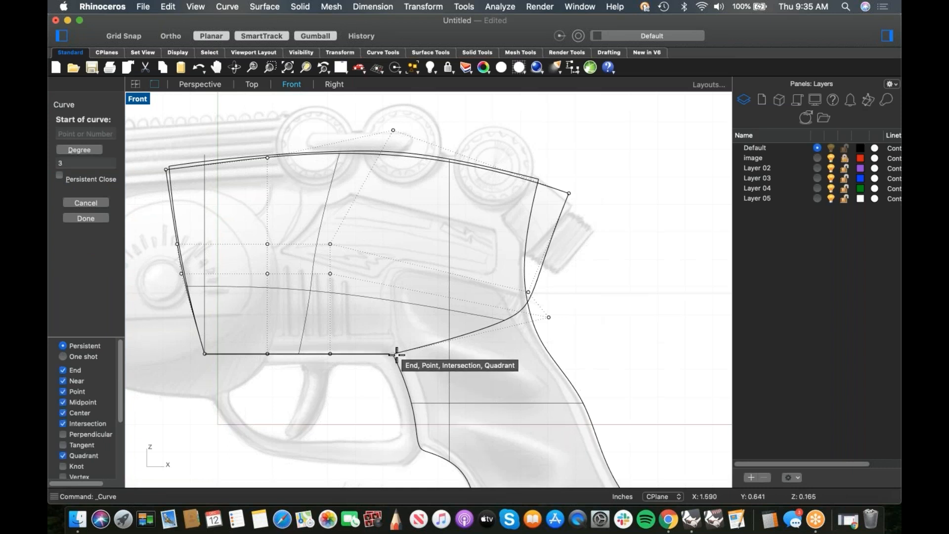
click(395, 355)
click(387, 304)
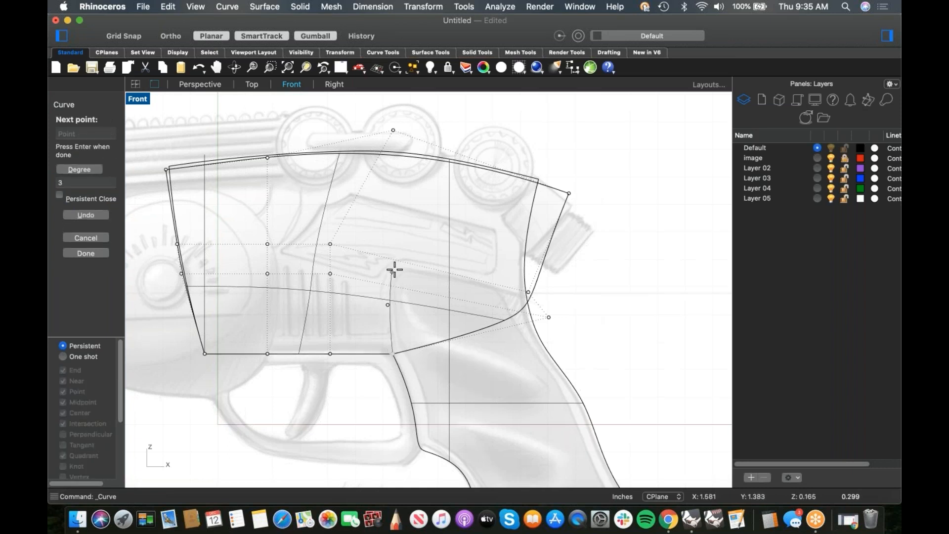
click(392, 272)
click(401, 266)
click(431, 270)
click(612, 318)
key(Return)
Draw a short degree 3 curve from just above the slab's rear top corner down to the sketched notch in front of the rear knob
right_click(635, 297)
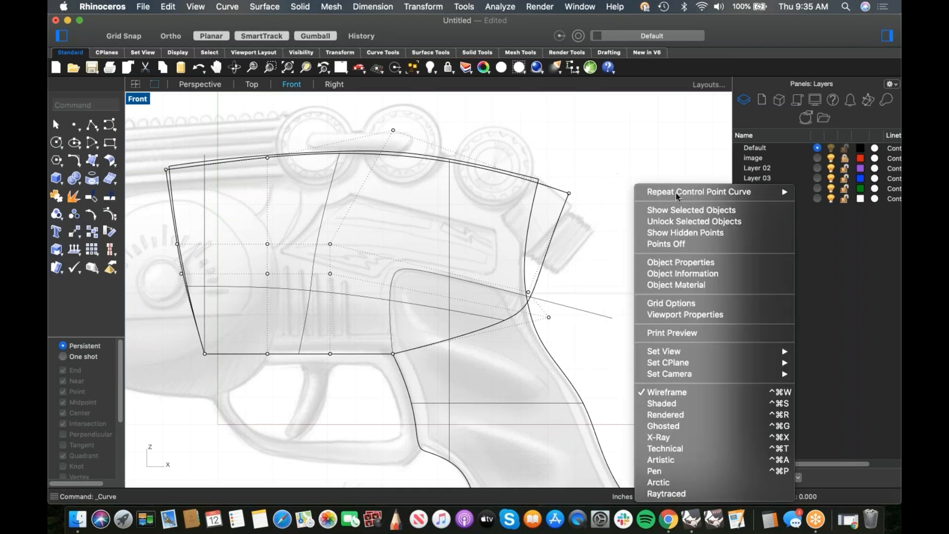
click(568, 167)
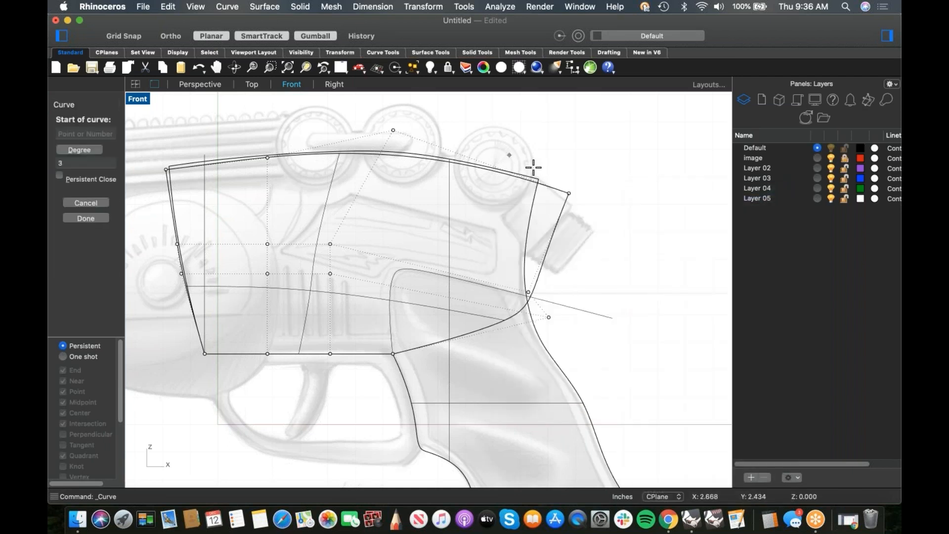
click(537, 172)
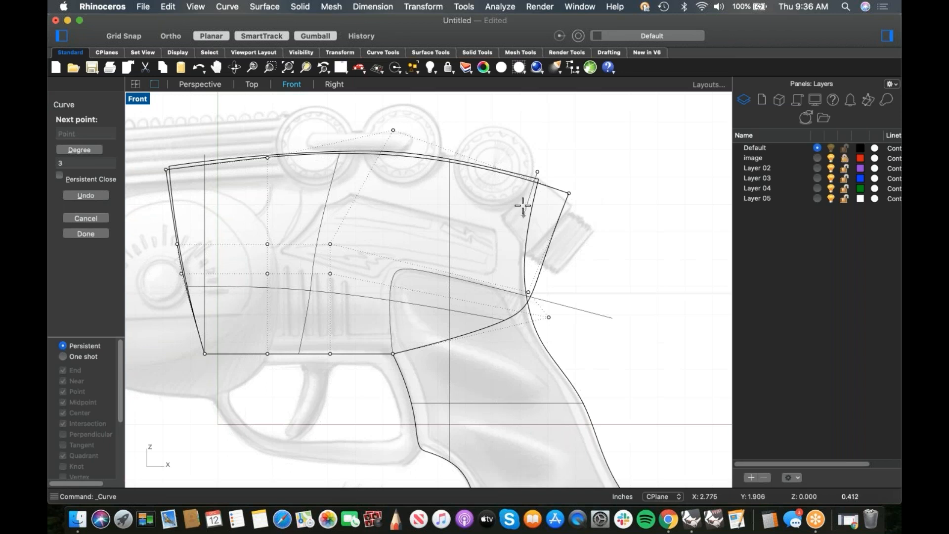
click(521, 201)
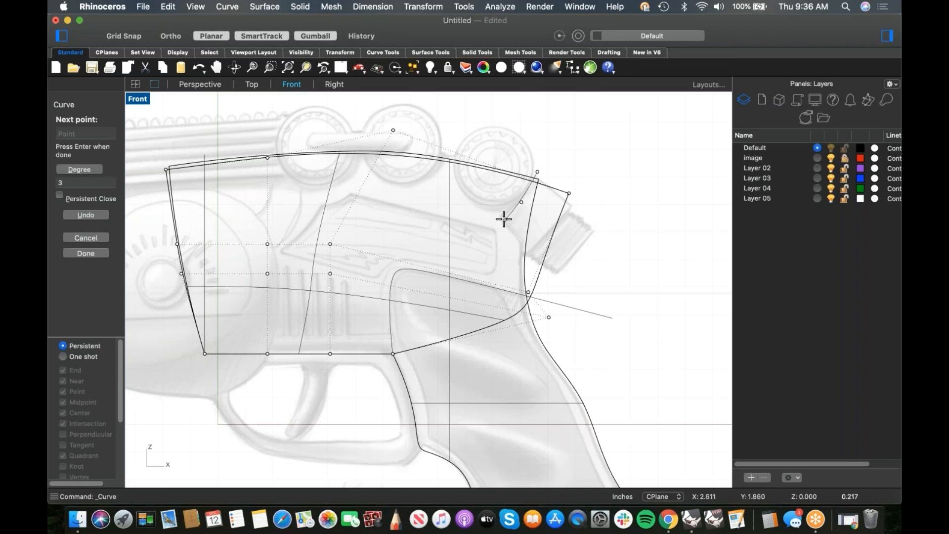
right_click(503, 220)
Draw a straight diagonal line from the short curve's lower end down and rearward past the slab's rear edge
right_click(505, 224)
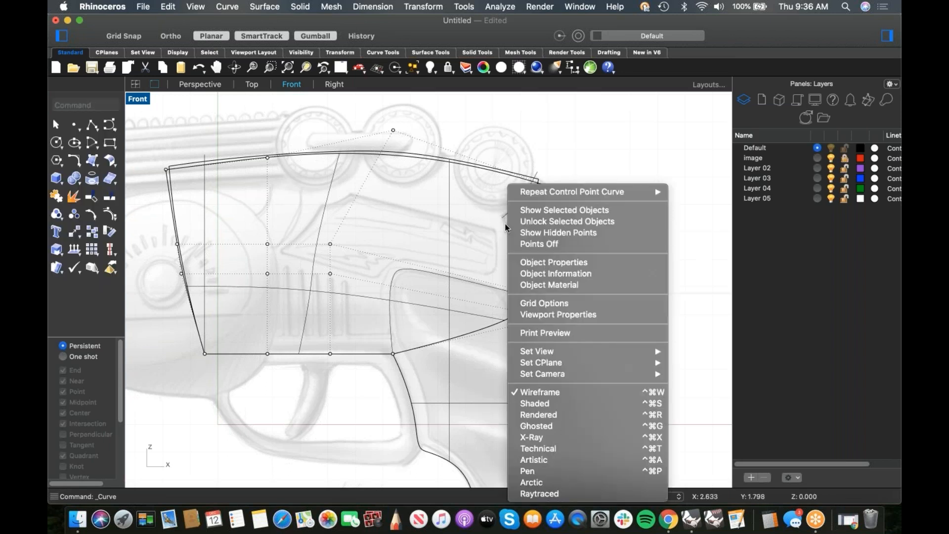
click(523, 194)
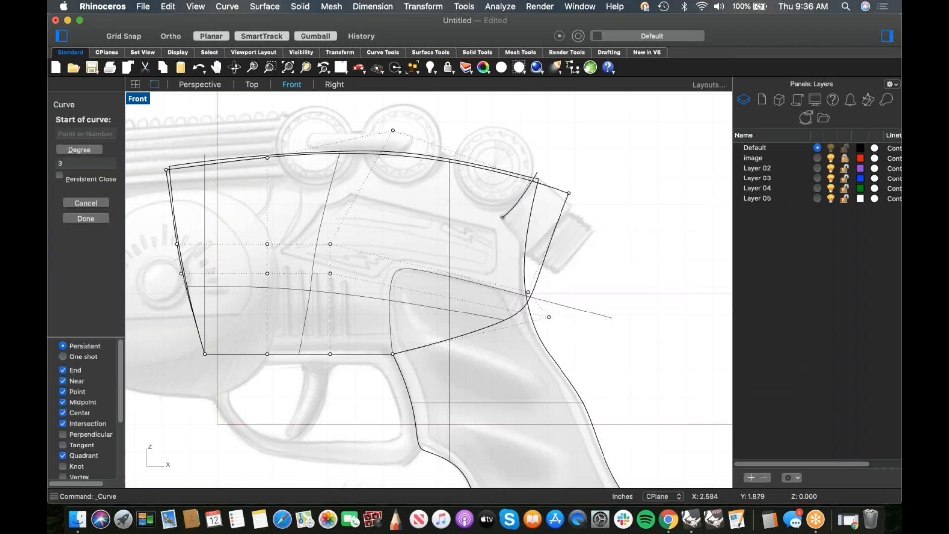
click(503, 218)
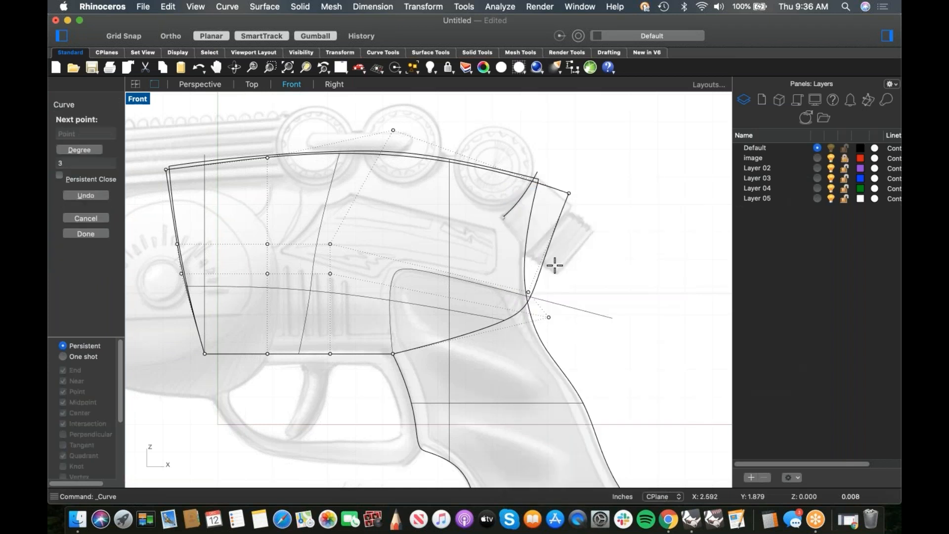
click(570, 293)
right_click(570, 292)
Draw a four-point degree 3 curve along the sketched body's rear contour, from the diagonal line down past the grip panel curve
right_click(599, 268)
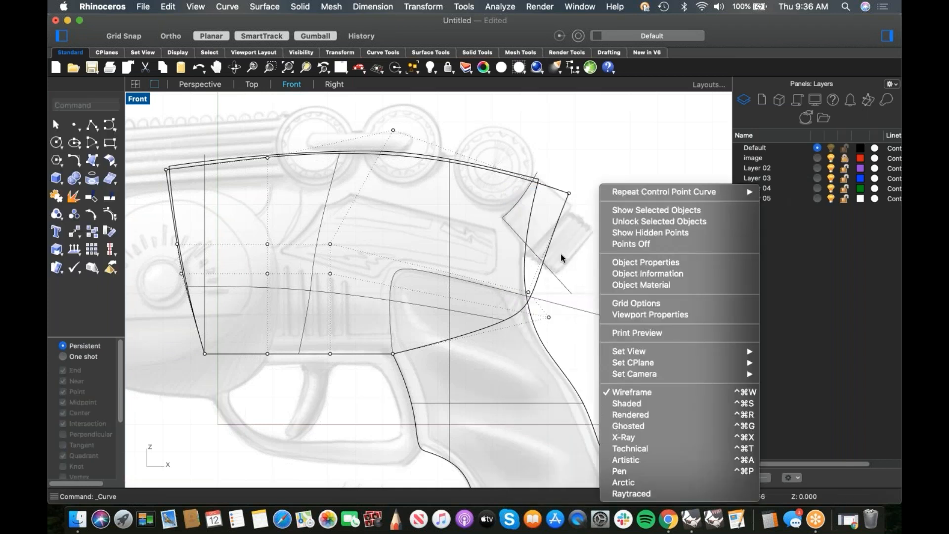
click(656, 192)
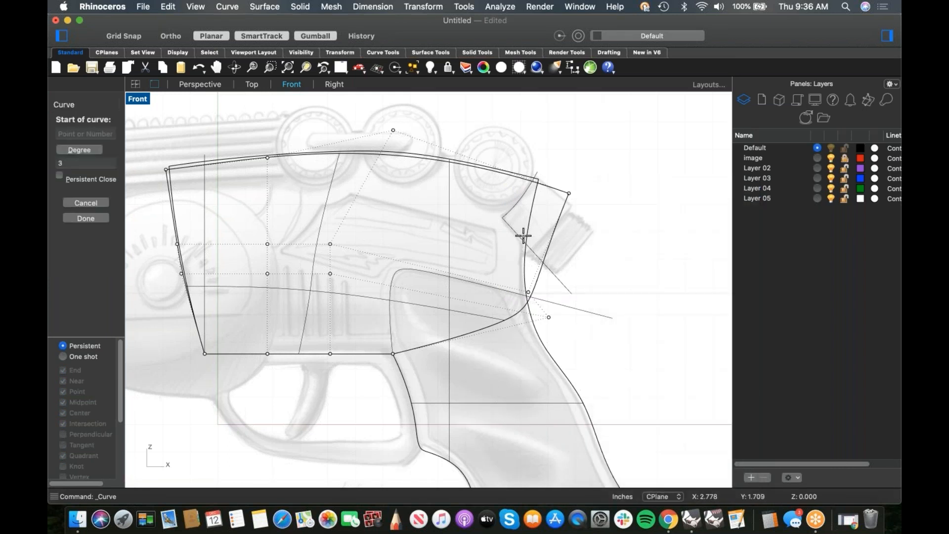
click(523, 236)
click(517, 262)
click(519, 287)
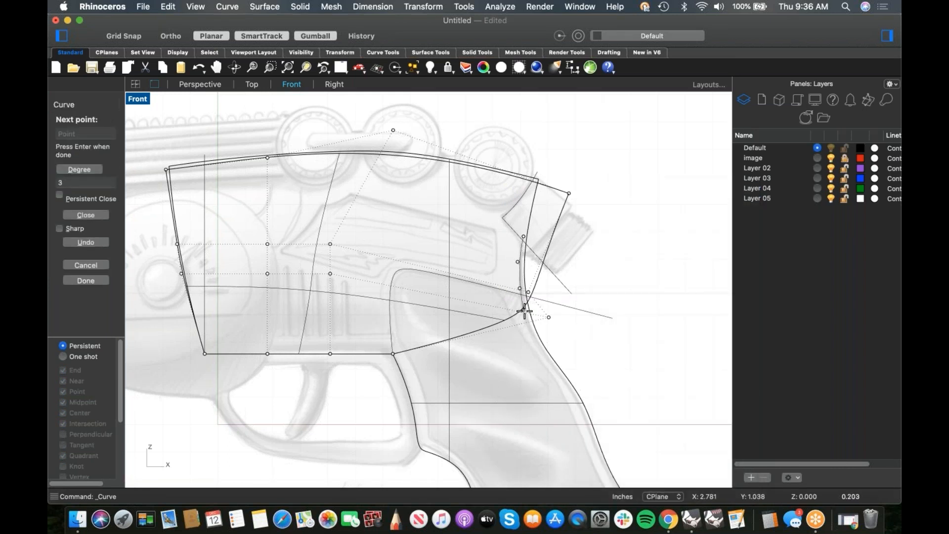
click(530, 332)
key(Return)
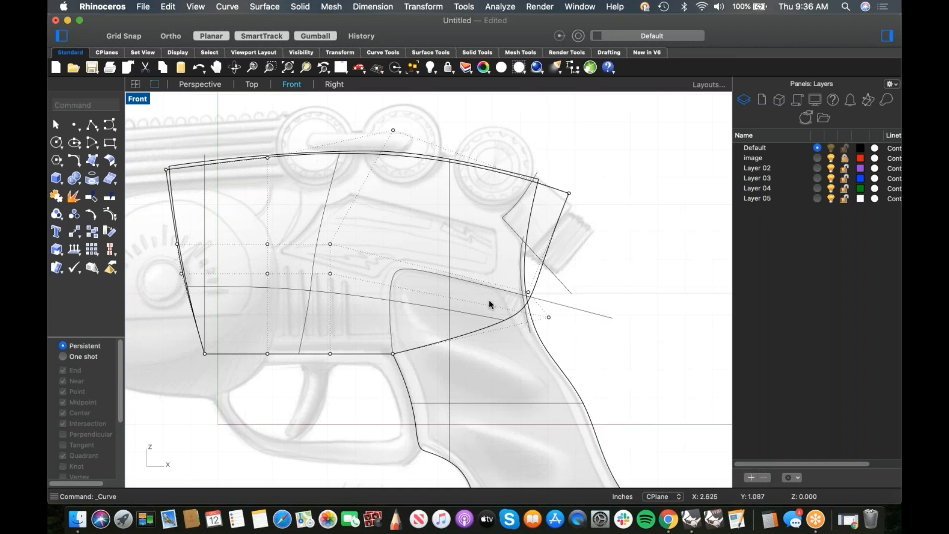
Trim the bulging side surface with the four outline curves, removing its grip panel area and the parts past the rear contour and notch
click(497, 284)
click(531, 256)
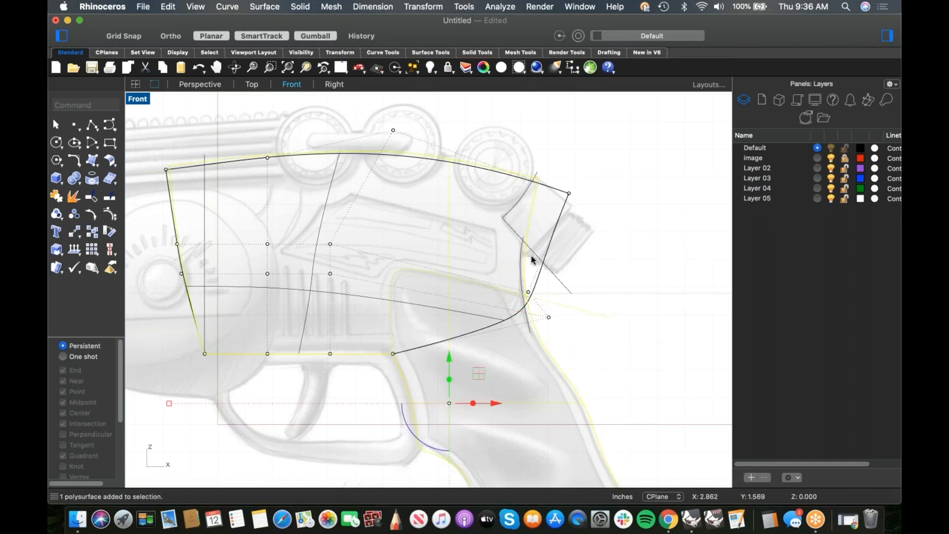
shift+click(533, 255)
shift+click(521, 258)
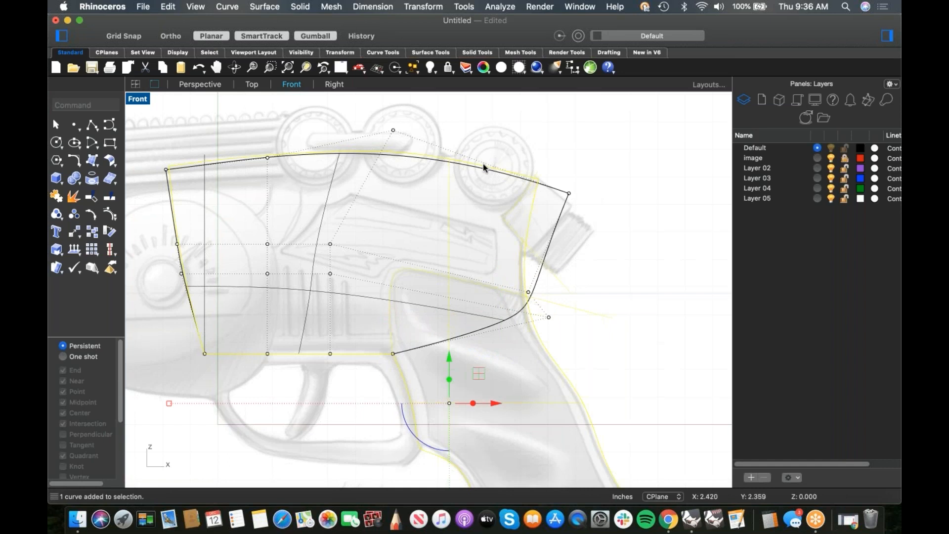
super+click(528, 226)
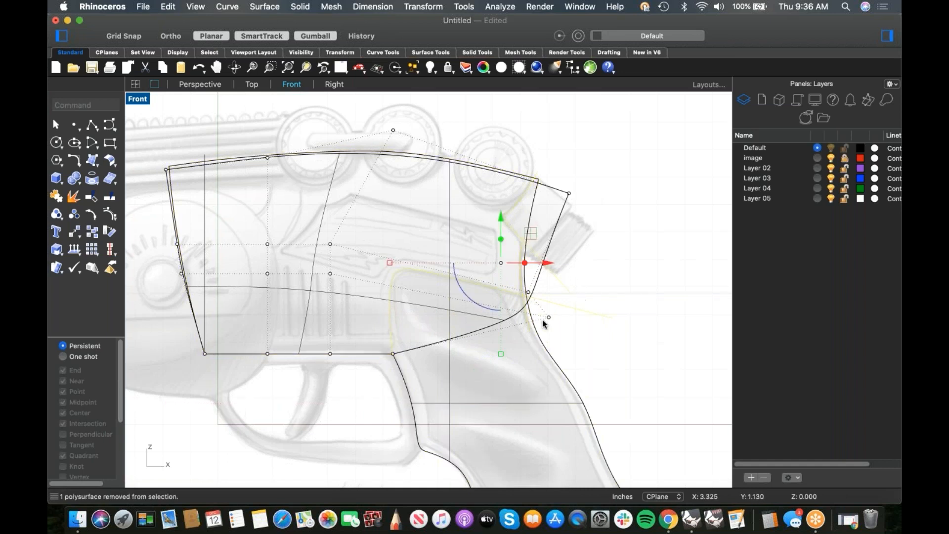
key(super+t)
click(462, 316)
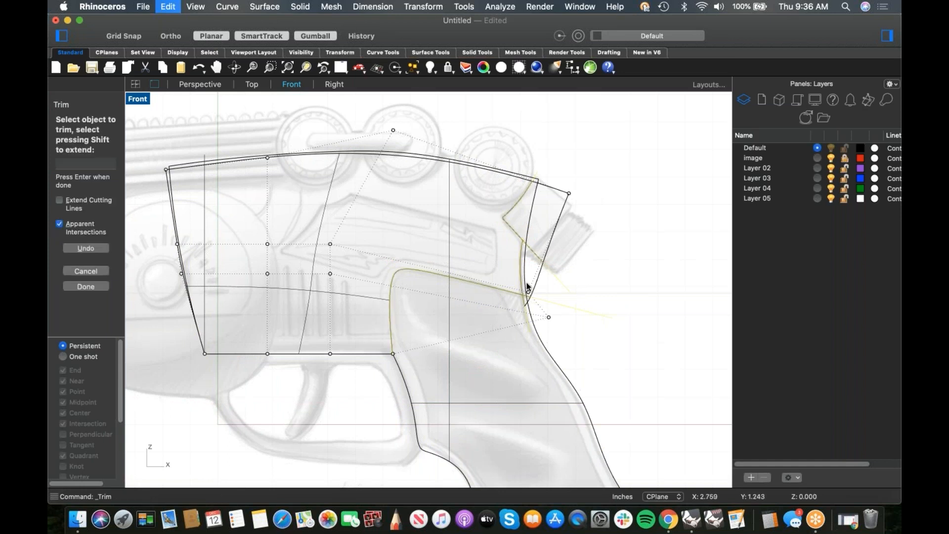
scroll(522, 289, up, 3)
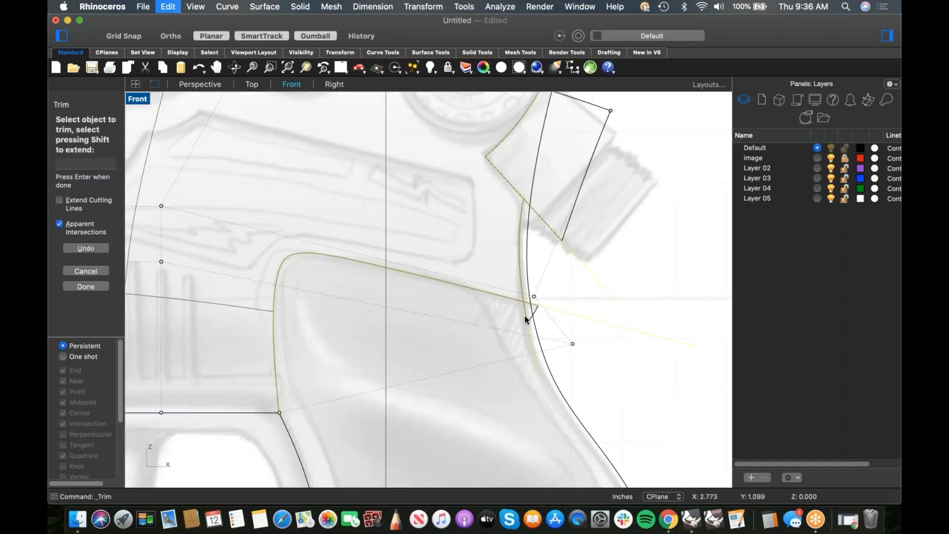
click(536, 312)
click(575, 206)
right_drag(554, 303, 553, 253)
scroll(561, 297, down, 4)
key(Escape)
Show the model in a shaded perspective view and shift a group of the side surface's control points sideways
scroll(553, 282, down, 4)
text(p)
key(Return)
middle_click(363, 289)
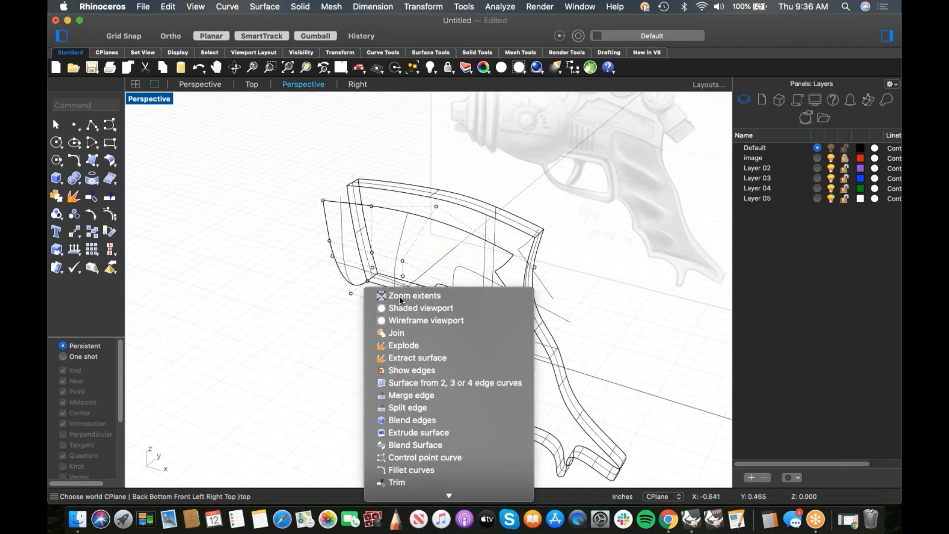
click(402, 307)
mouse_move(434, 322)
right_down()
mouse_move(438, 277)
mouse_move(440, 306)
mouse_move(408, 302)
right_up()
drag(373, 138, 457, 420)
drag(417, 266, 450, 265)
click(315, 303)
Select another group of control points on the trimmed side surface and move it sideways
right_drag(315, 306, 393, 192)
drag(392, 189, 494, 256)
scroll(467, 239, up, 2)
drag(468, 219, 445, 220)
right_drag(323, 251, 348, 297)
Select a U-direction row of the side surface's control points with SelU and adjust the bulge by moving that row
click(337, 271)
text(selu)
key(Return)
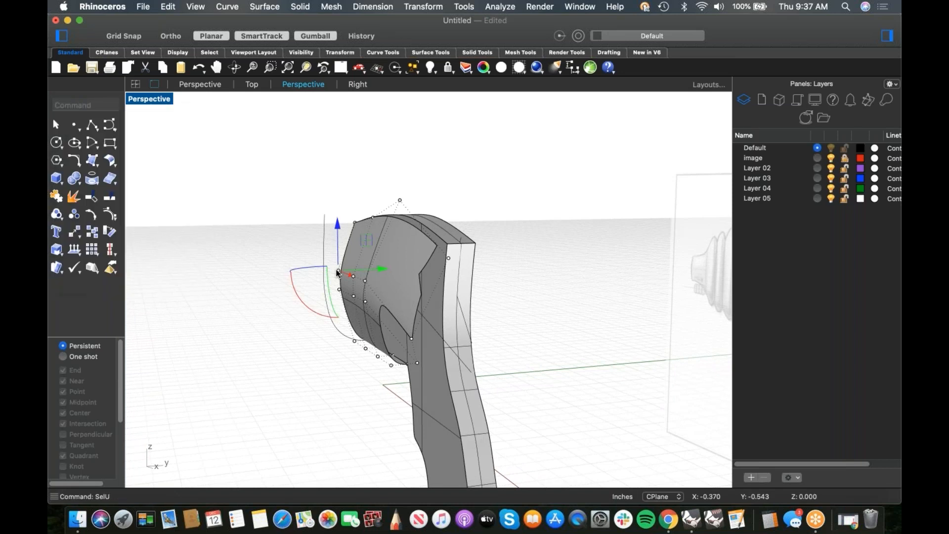
right_drag(368, 296, 382, 303)
scroll(382, 303, up, 2)
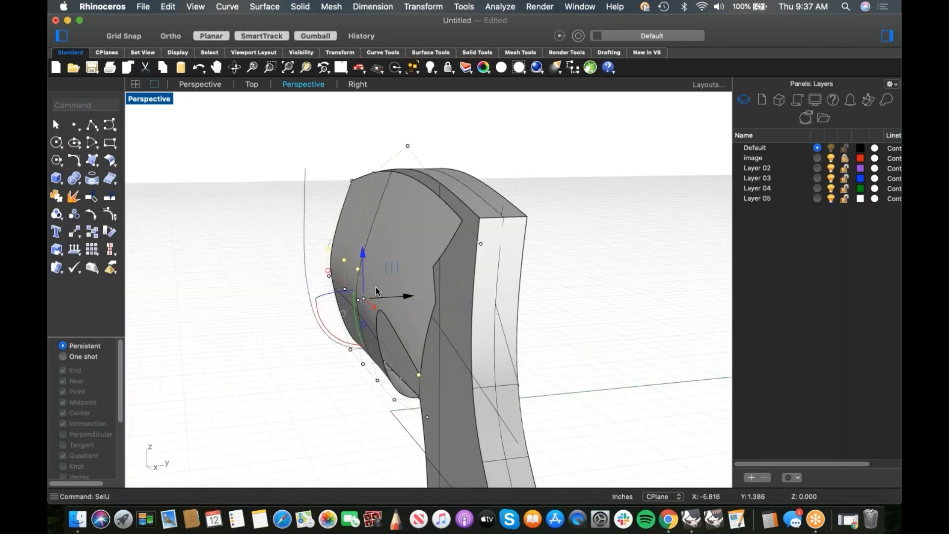
drag(364, 257, 354, 279)
click(229, 276)
Mirror a copy of the trimmed side surface across the slab's centre line to its opposite side
right_drag(229, 275, 416, 332)
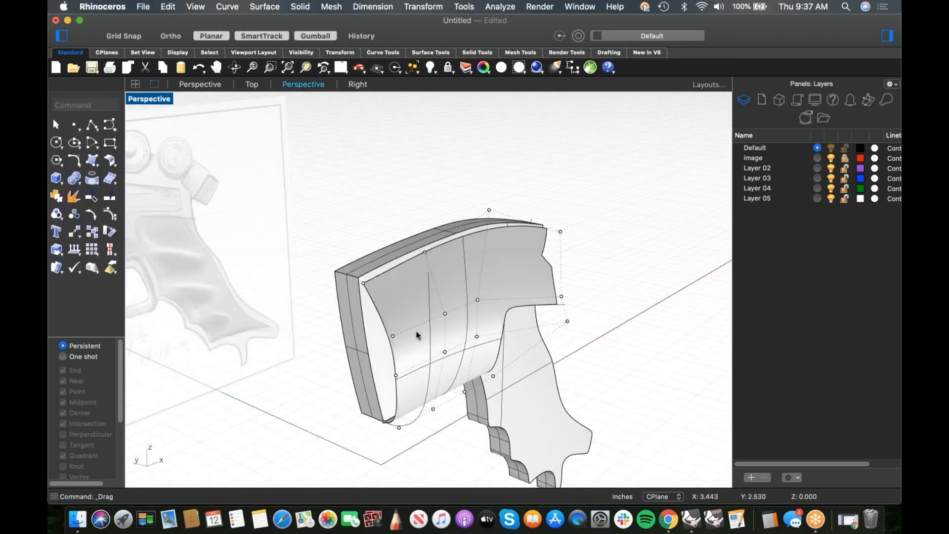
click(439, 353)
text(mirror)
key(Return)
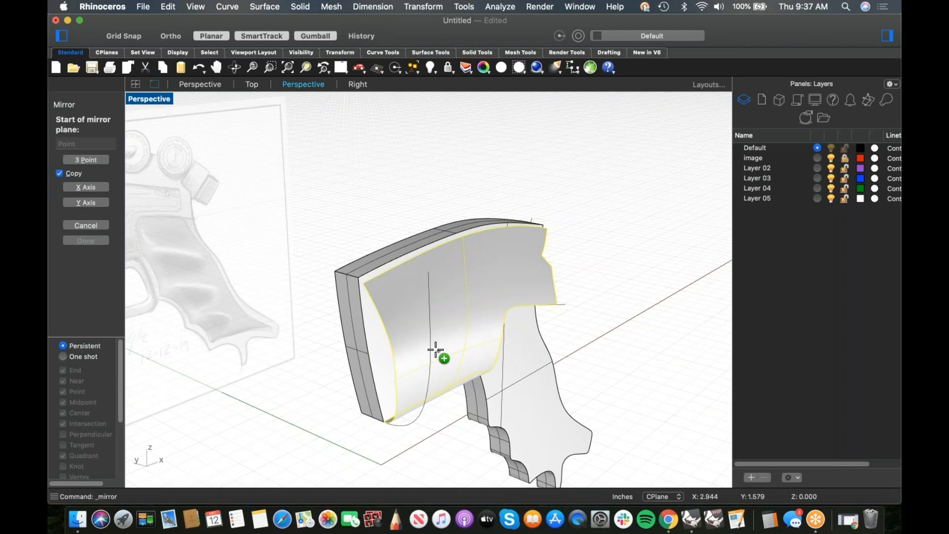
click(347, 273)
click(390, 246)
click(391, 247)
Isolate the original and mirrored side surfaces by hiding all other objects
click(329, 334)
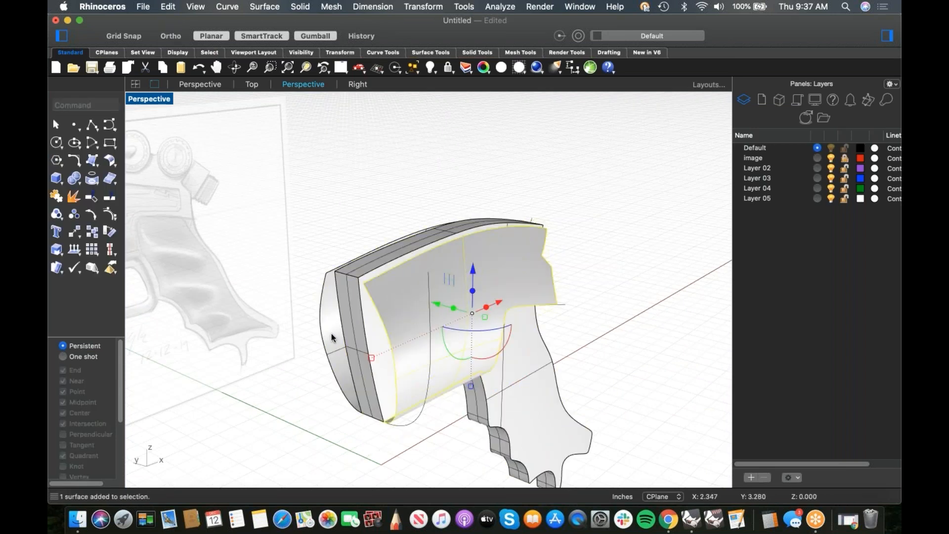
text(ih)
key(Return)
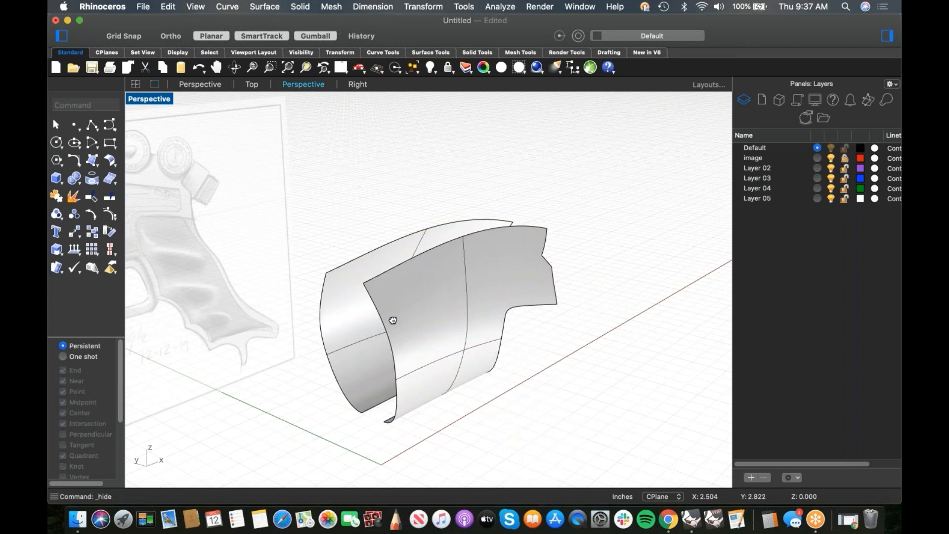
shift+right_drag(373, 340, 389, 320)
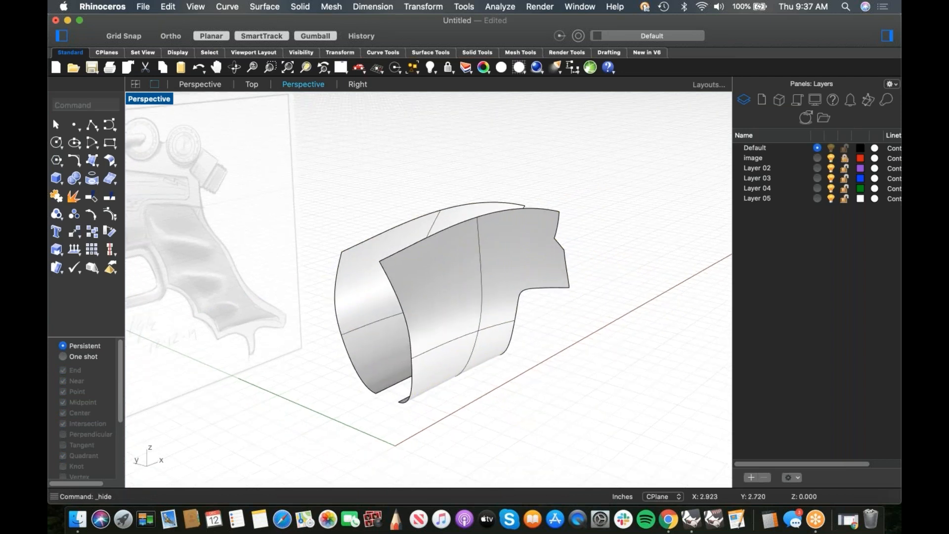
Loft between the upper edges of the two side surfaces with Normal style and no simplification
click(96, 165)
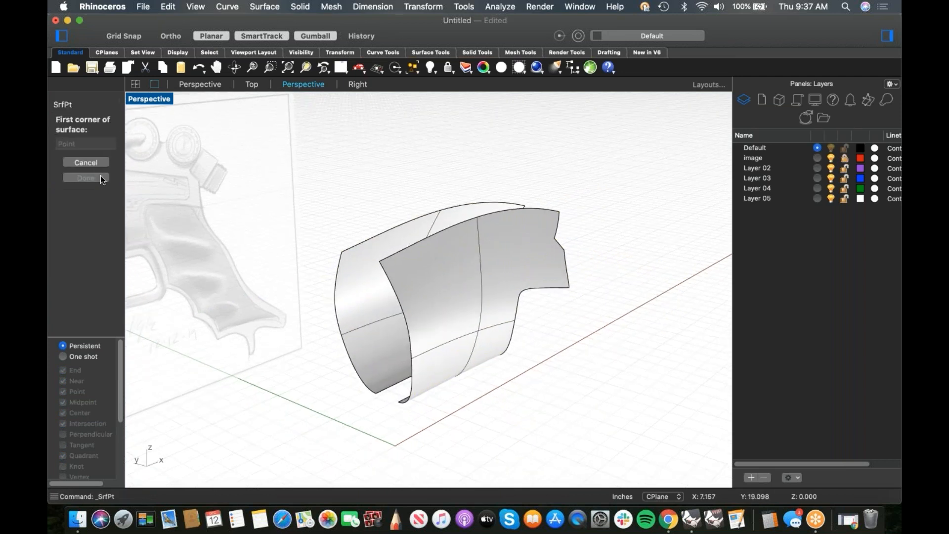
key(Escape)
click(97, 166)
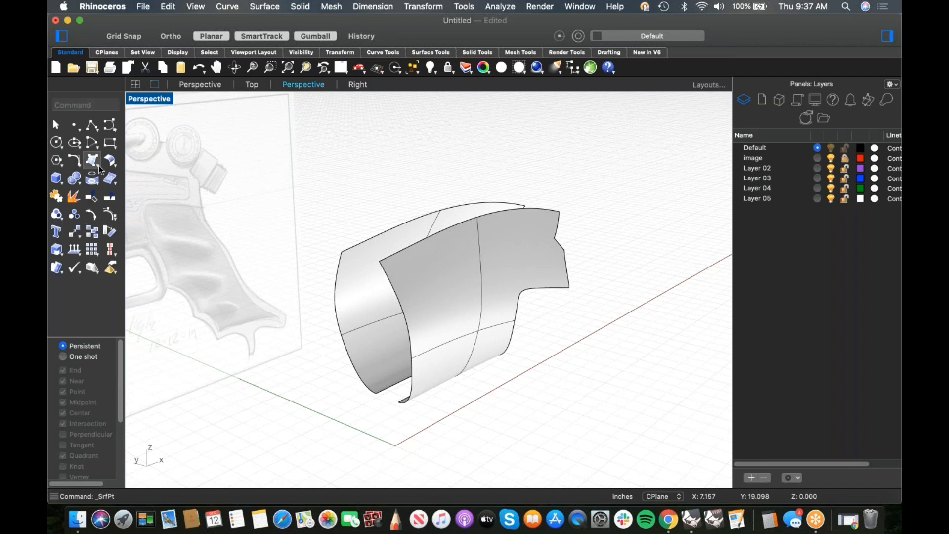
key(Return)
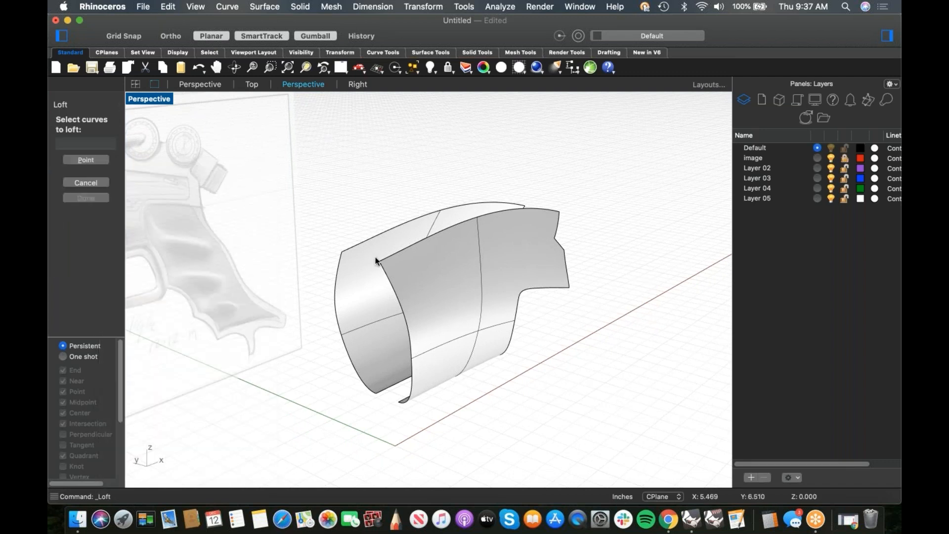
click(373, 254)
click(361, 245)
key(Return)
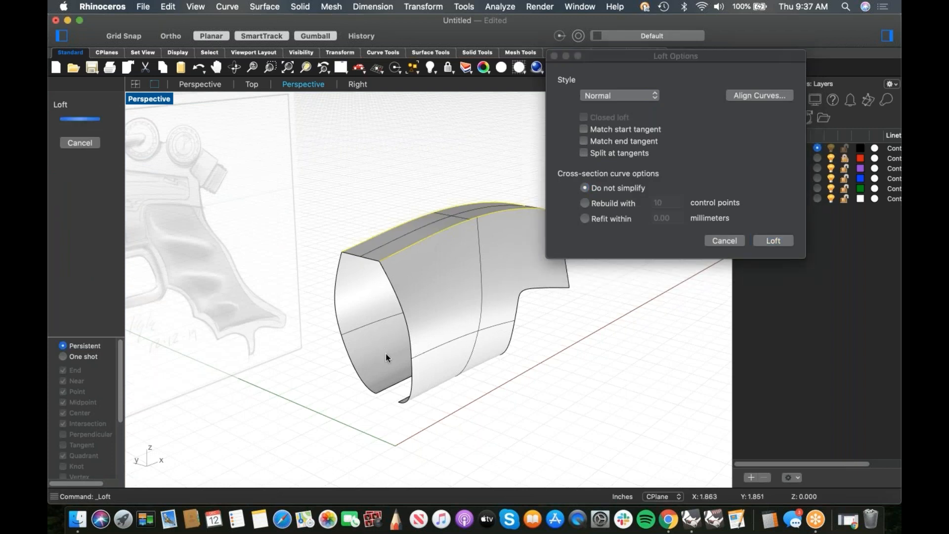
click(769, 242)
Loft between the two side surfaces' bottom edges to close the underside with Normal style
right_click(446, 410)
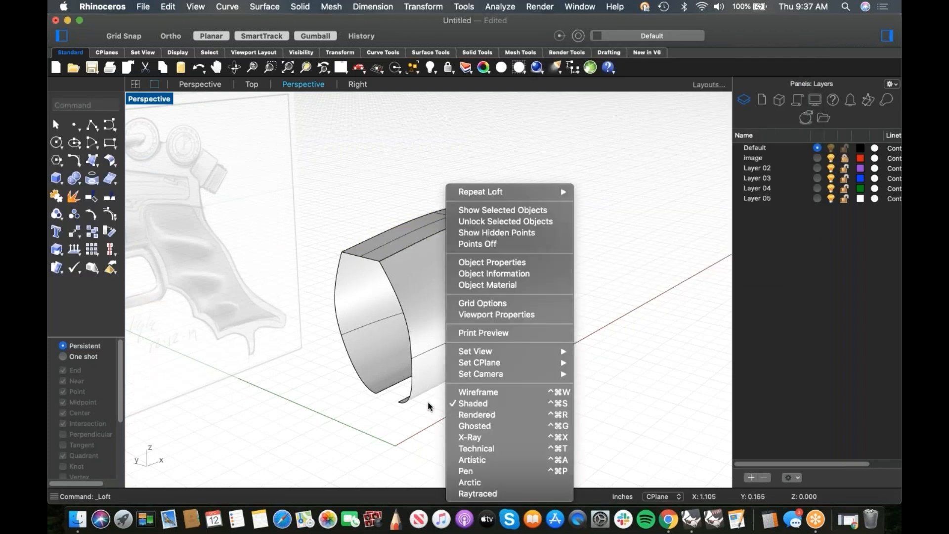
click(491, 192)
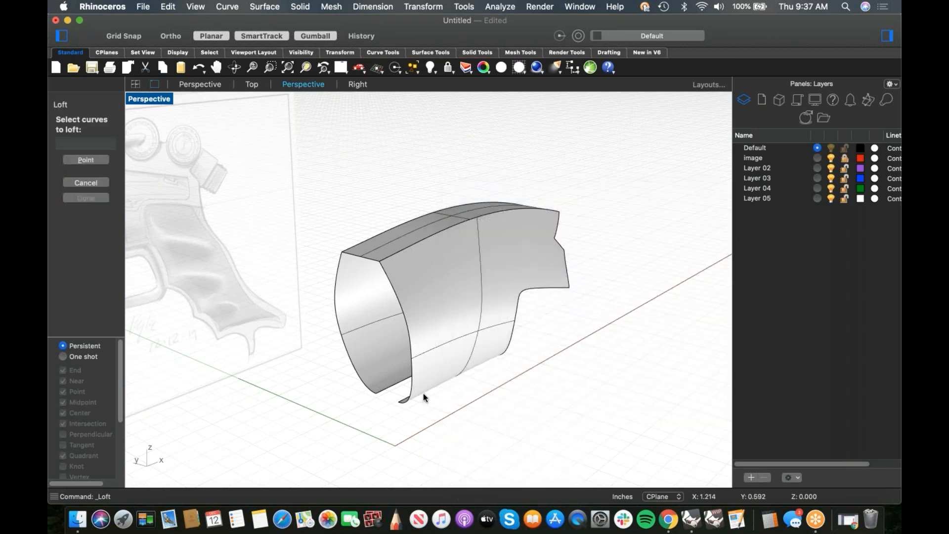
click(402, 389)
key(Return)
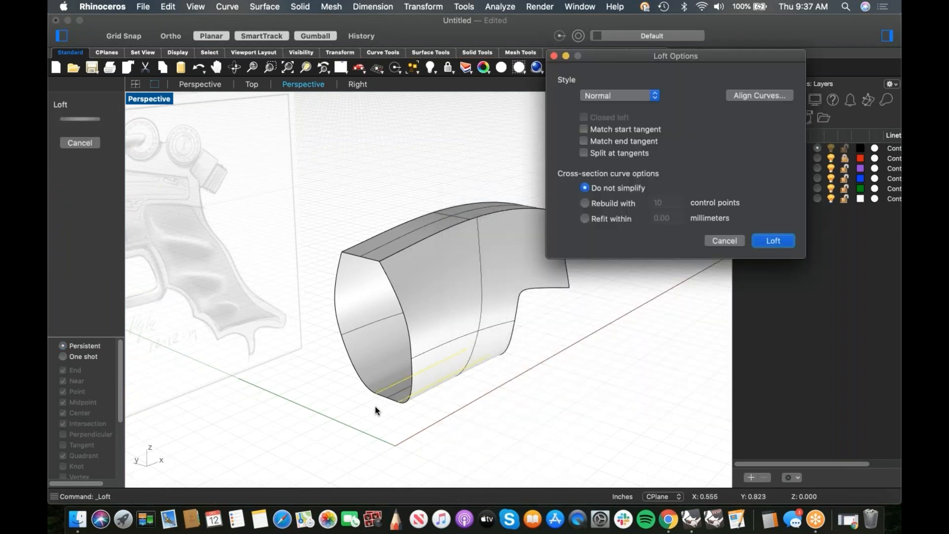
key(Return)
Loft between the curved front edges of both side surfaces to close the body's front end
right_click(363, 417)
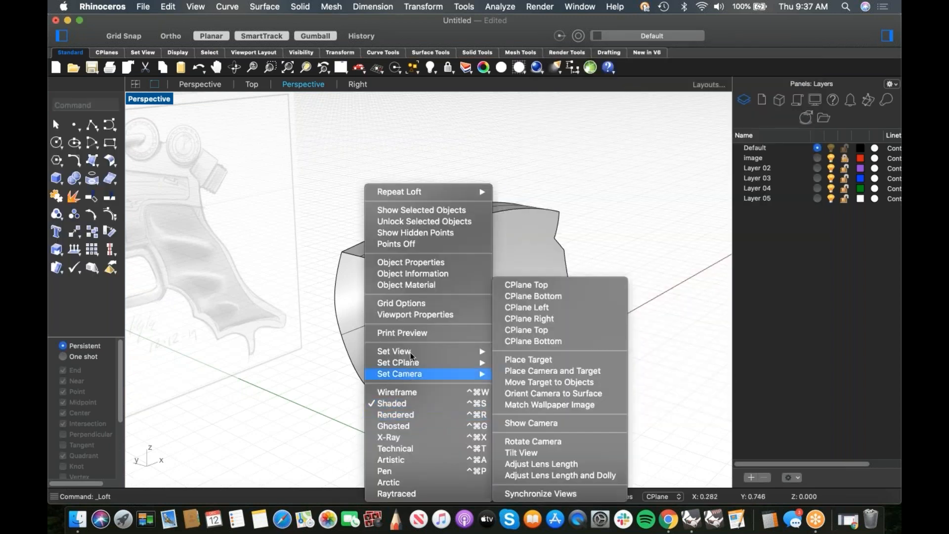
click(397, 192)
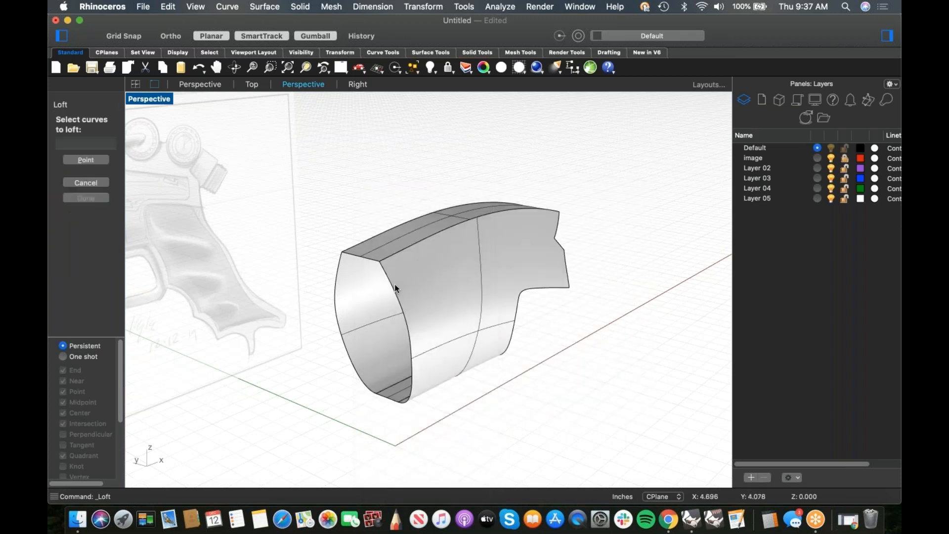
click(337, 278)
key(Return)
click(774, 241)
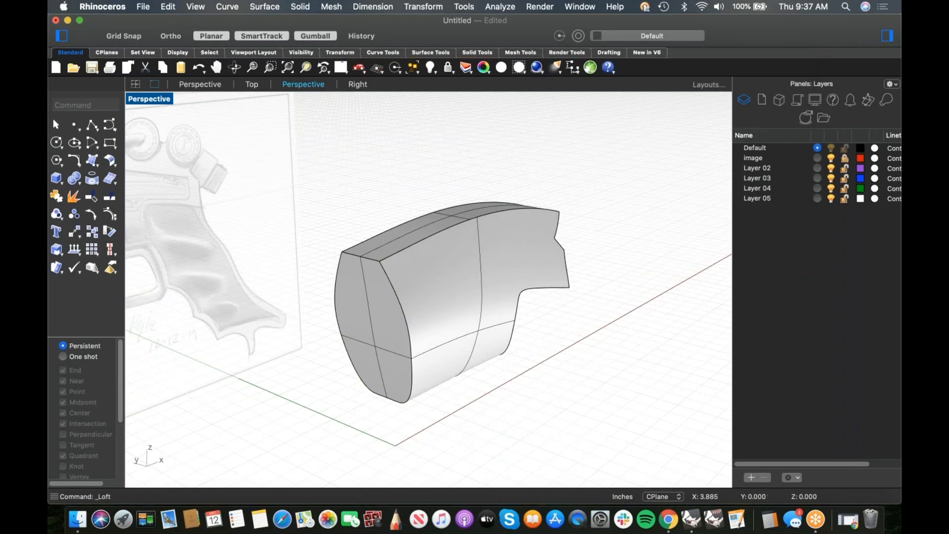
Loft between the lower rear edges of the two side surfaces, below the notch
right_drag(572, 343, 488, 328)
right_click(484, 276)
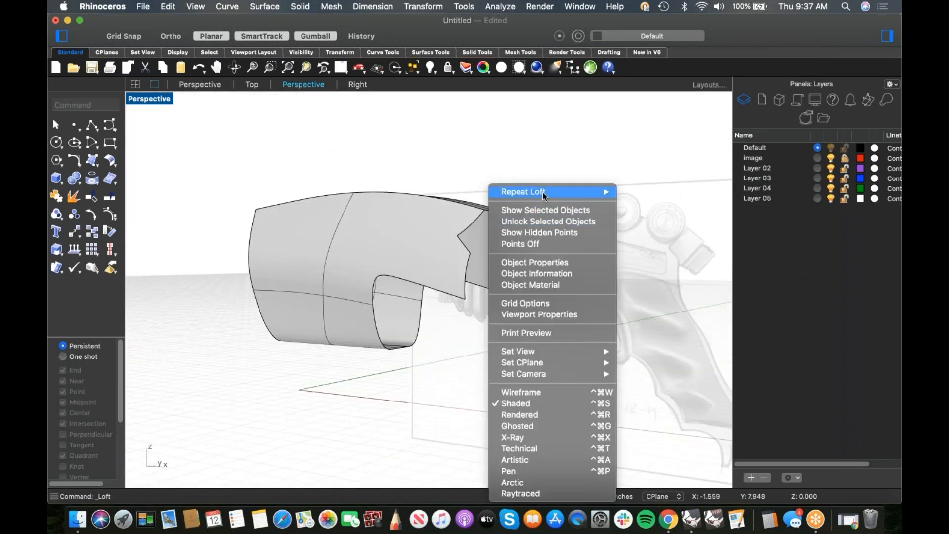
click(519, 192)
click(506, 258)
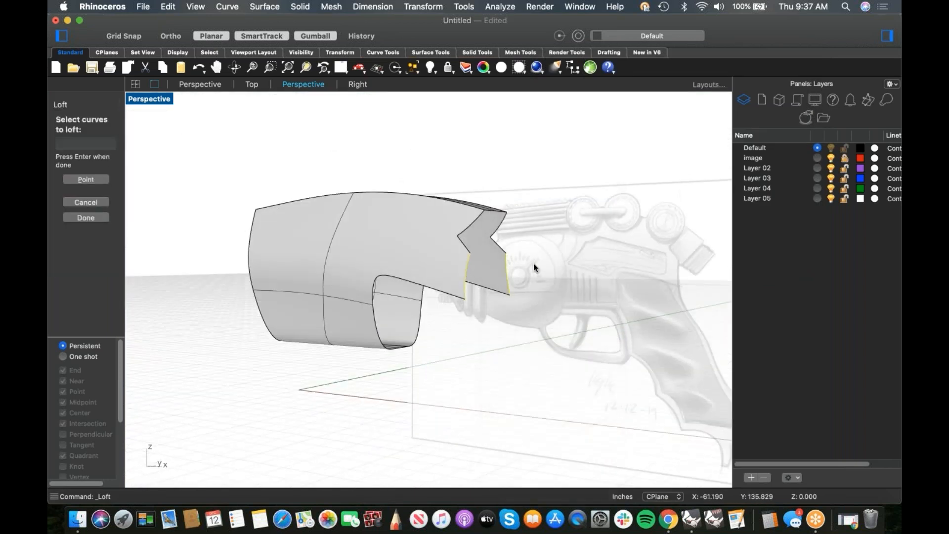
key(Return)
click(773, 241)
Loft between the two side surfaces' uppermost rear edges, from the top surface down to the notch corner
right_click(559, 218)
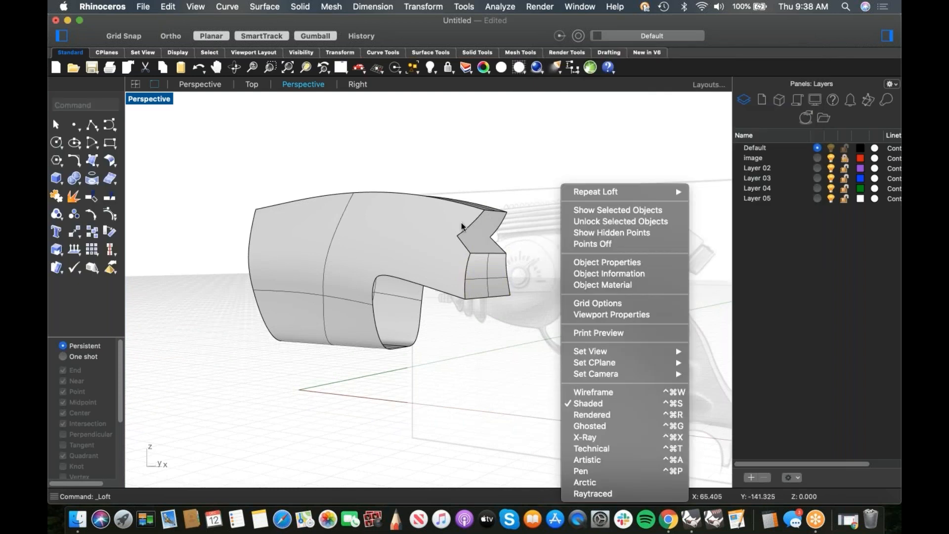
click(591, 193)
scroll(484, 216, up, 2)
scroll(484, 215, up, 2)
click(484, 215)
click(521, 220)
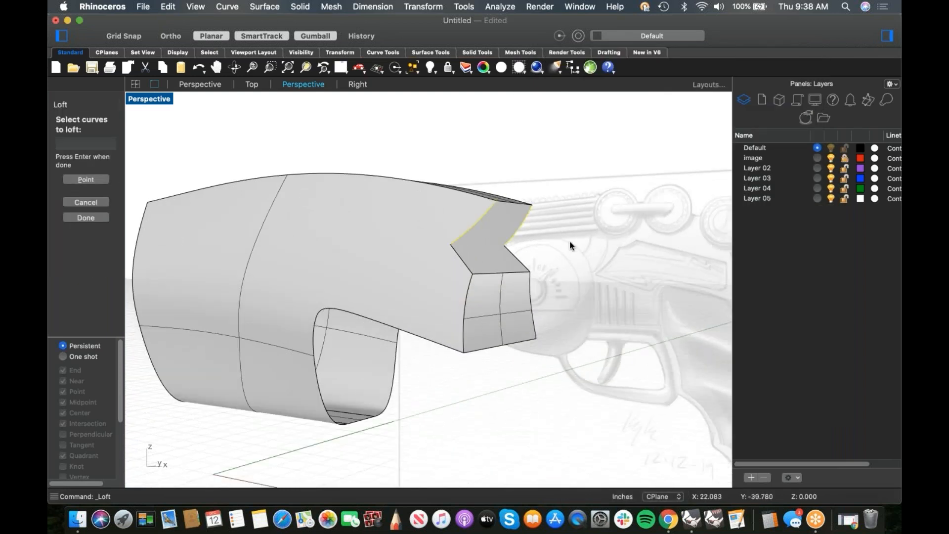
key(Return)
click(759, 242)
Loft between the short diagonal notch edges to close the remaining gap at the body's rear
right_click(562, 268)
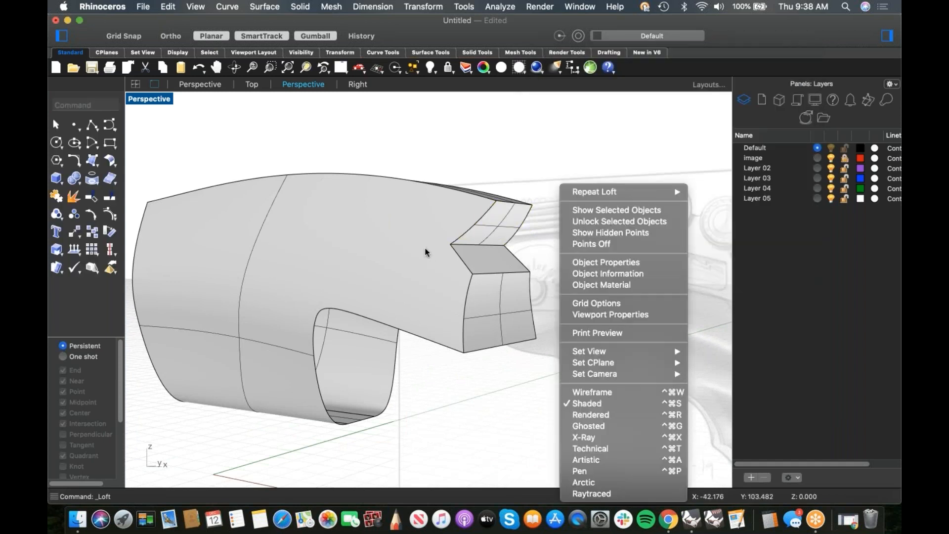
click(612, 193)
click(457, 254)
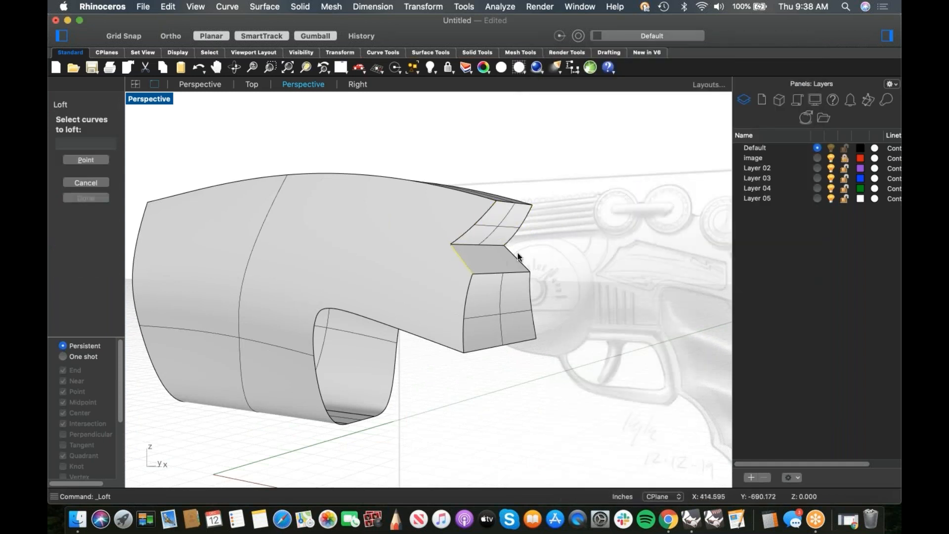
click(517, 253)
key(Return)
click(774, 240)
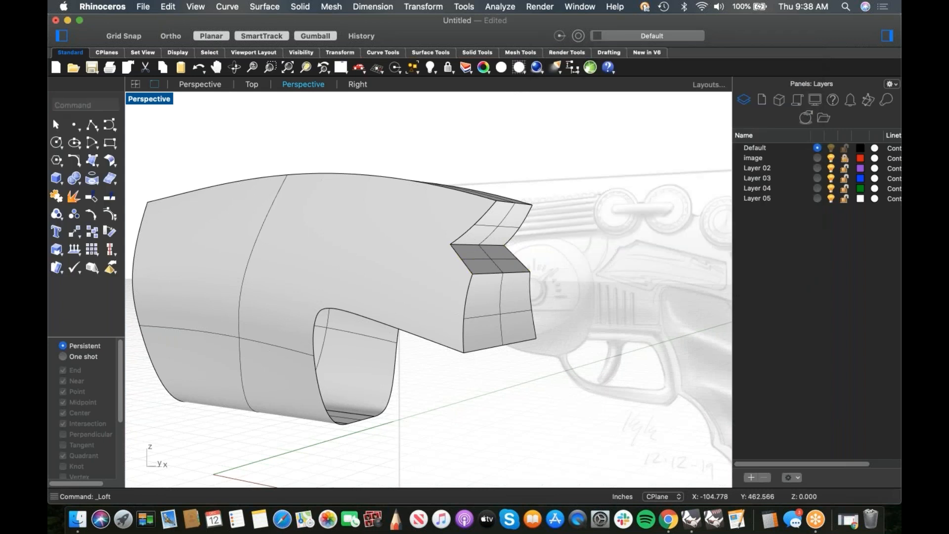
Loft between the grip cutout edges of both side surfaces to close the body's lower rear opening
right_drag(512, 374, 512, 184)
right_click(513, 184)
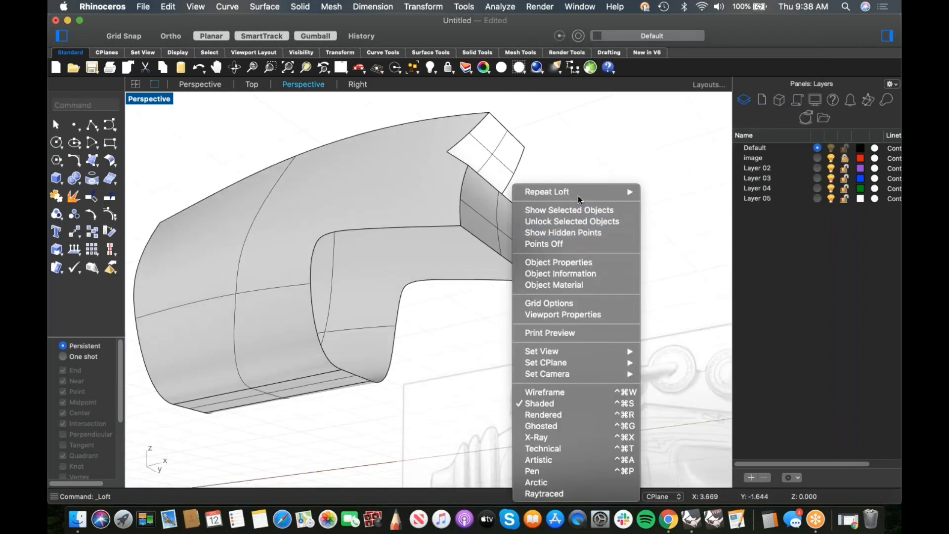
click(431, 228)
click(497, 280)
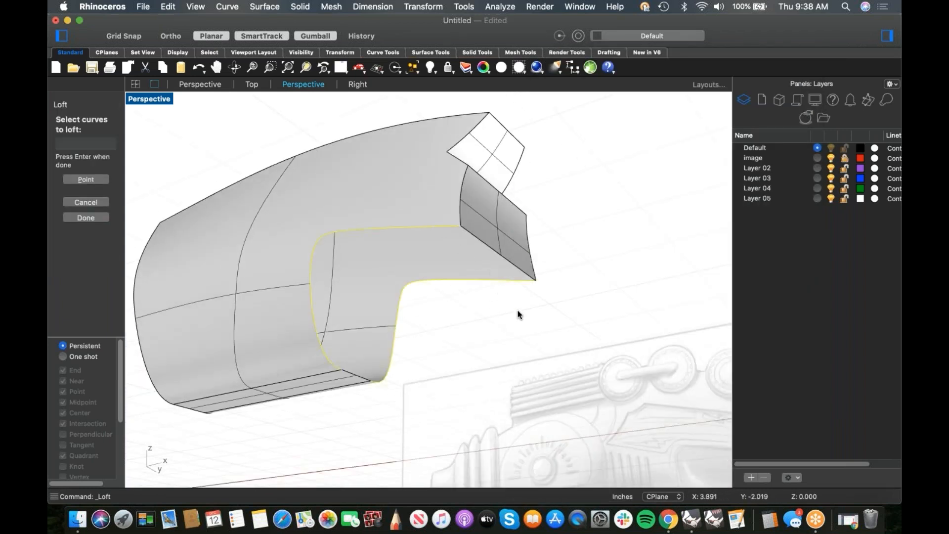
key(Return)
click(772, 239)
Join the two side surfaces and all the lofted surfaces into one closed body
scroll(564, 291, down, 5)
right_drag(555, 300, 239, 262)
drag(355, 192, 622, 398)
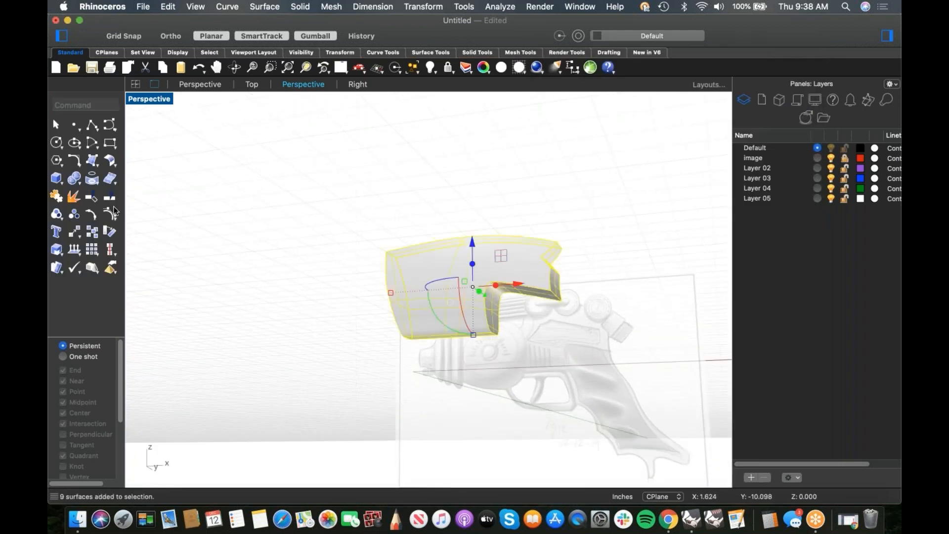
click(97, 182)
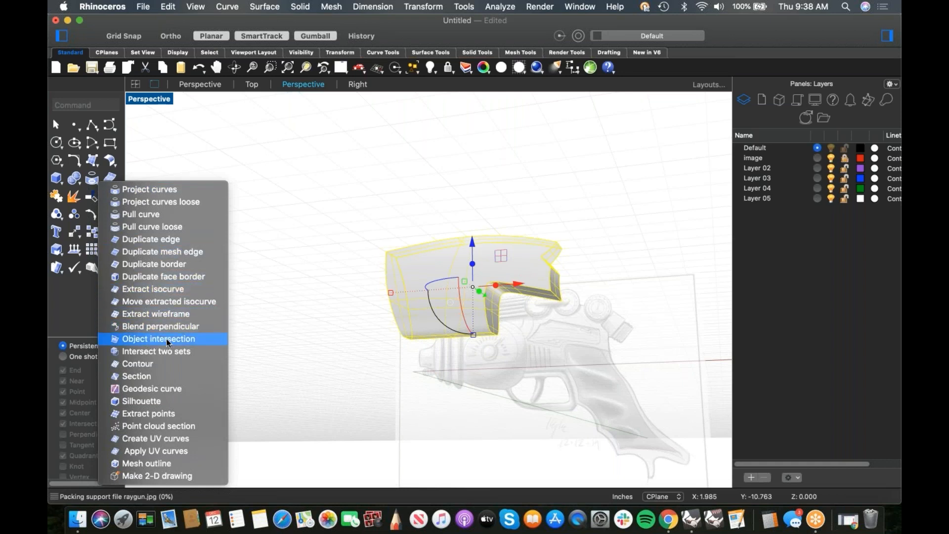
right_drag(360, 310, 338, 304)
key(super+j)
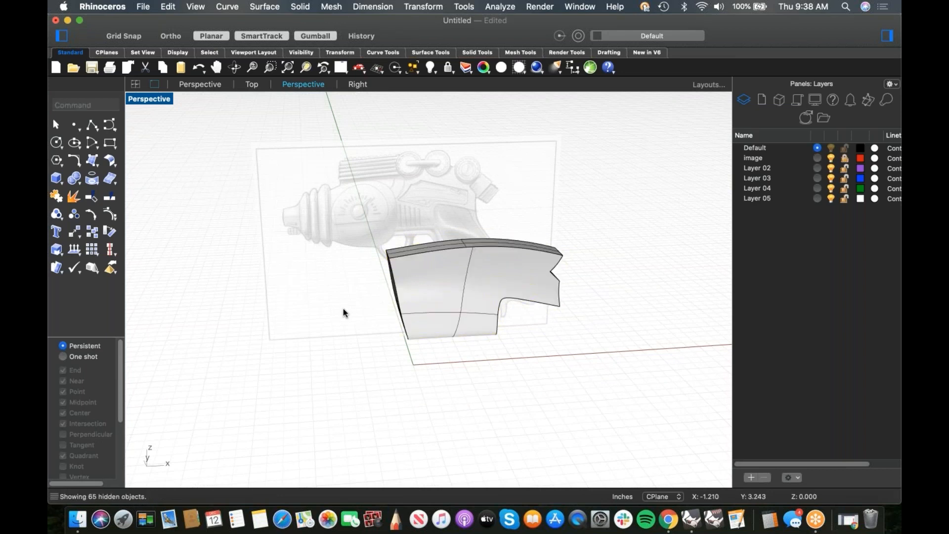
Show all hidden objects so the complete ray gun model can be inspected in perspective
key(Return)
right_drag(555, 362, 536, 313)
scroll(553, 310, up, 6)
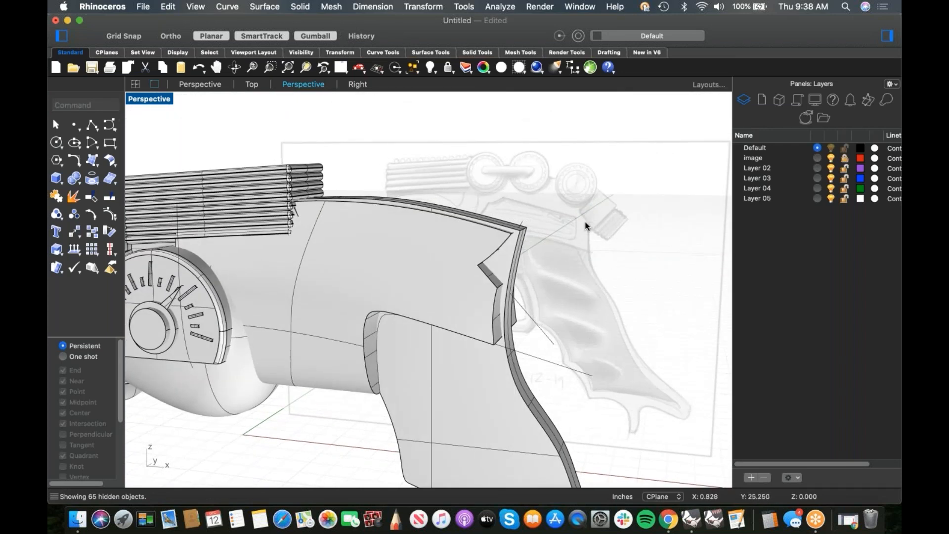
scroll(514, 268, down, 6)
right_drag(547, 257, 488, 303)
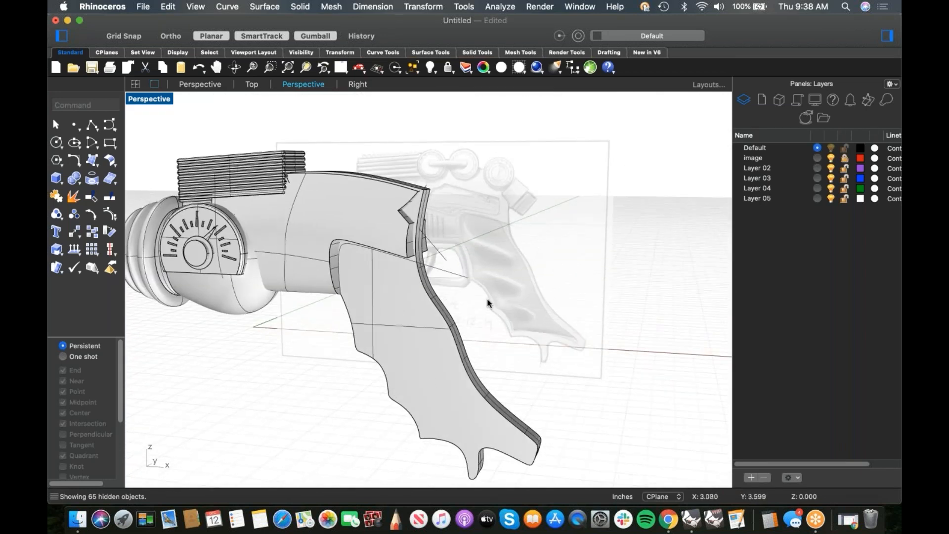
Display the model in the front view as wireframe so the reference sketch shows through
key(alt+super+f)
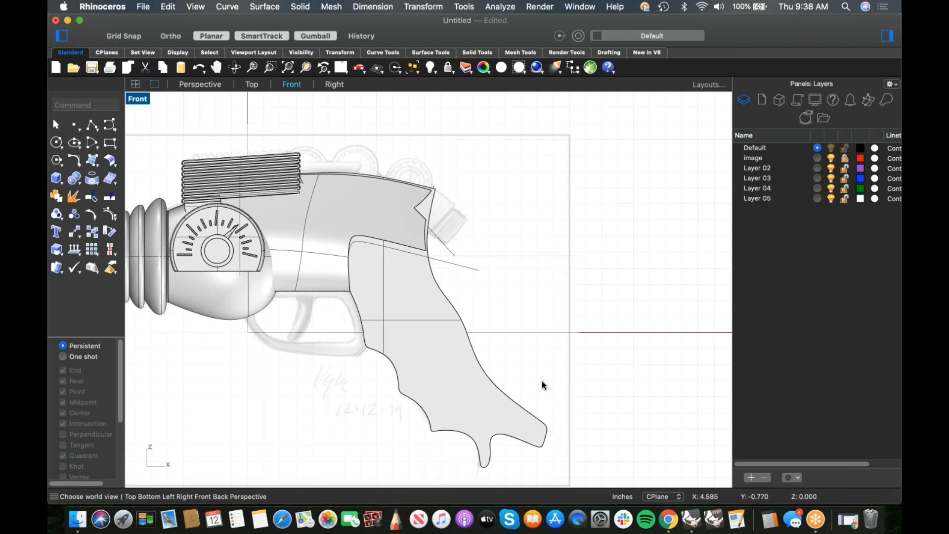
scroll(443, 165, up, 3)
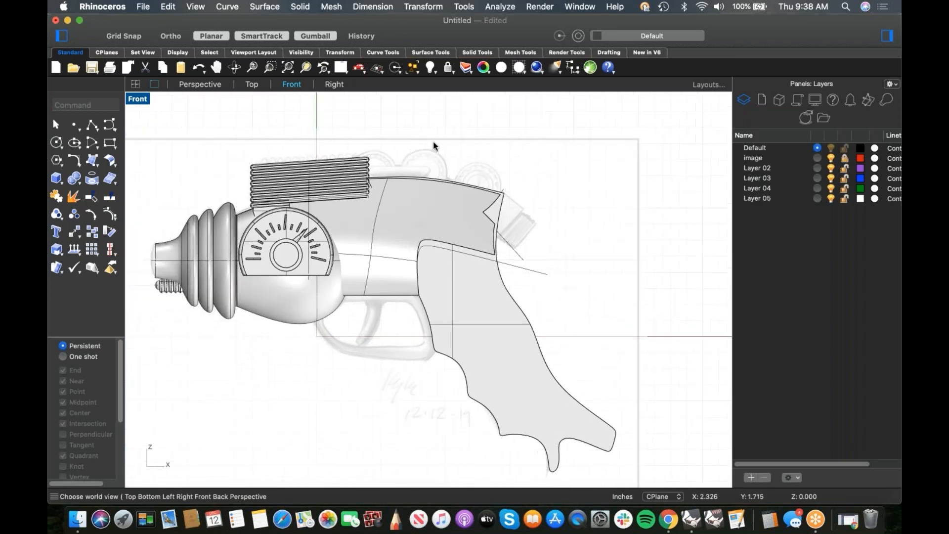
middle_click(420, 165)
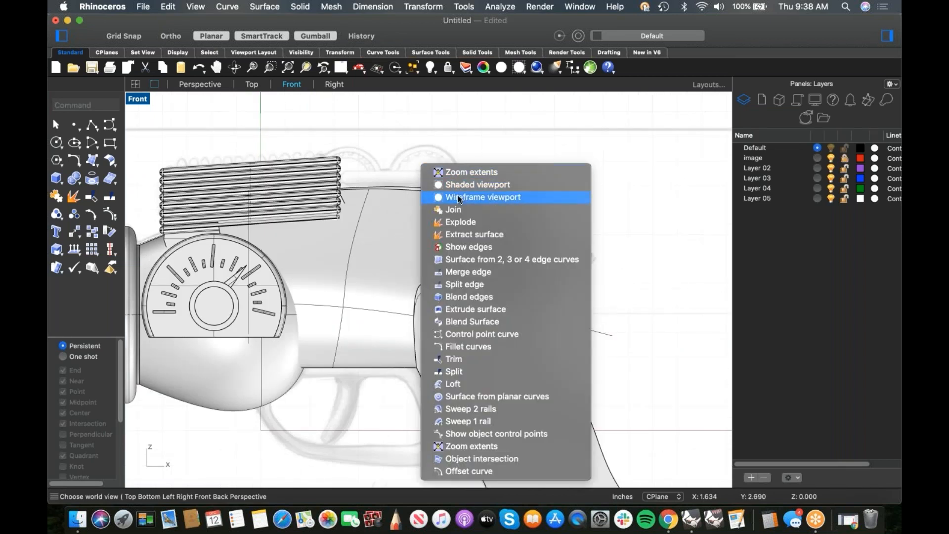
click(435, 197)
scroll(351, 181, up, 5)
right_drag(408, 196, 459, 200)
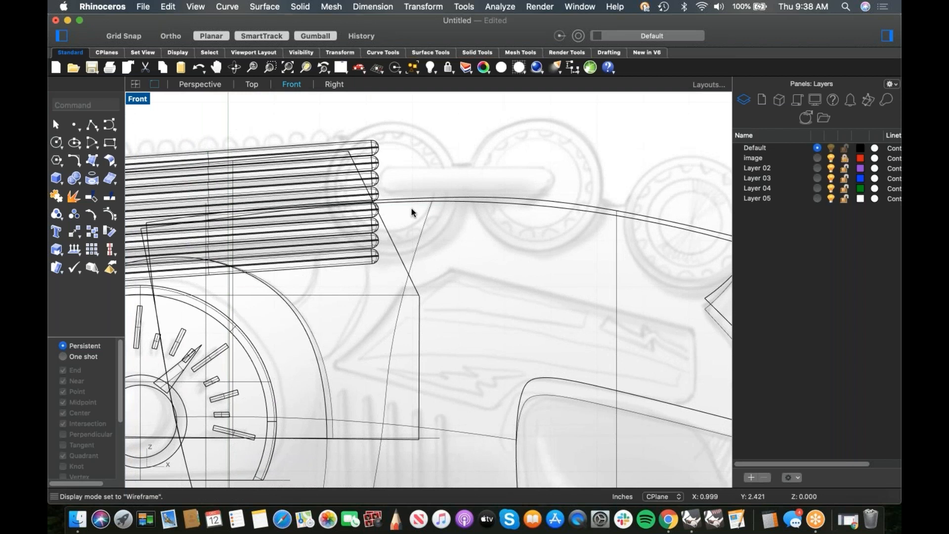
scroll(302, 330, down, 3)
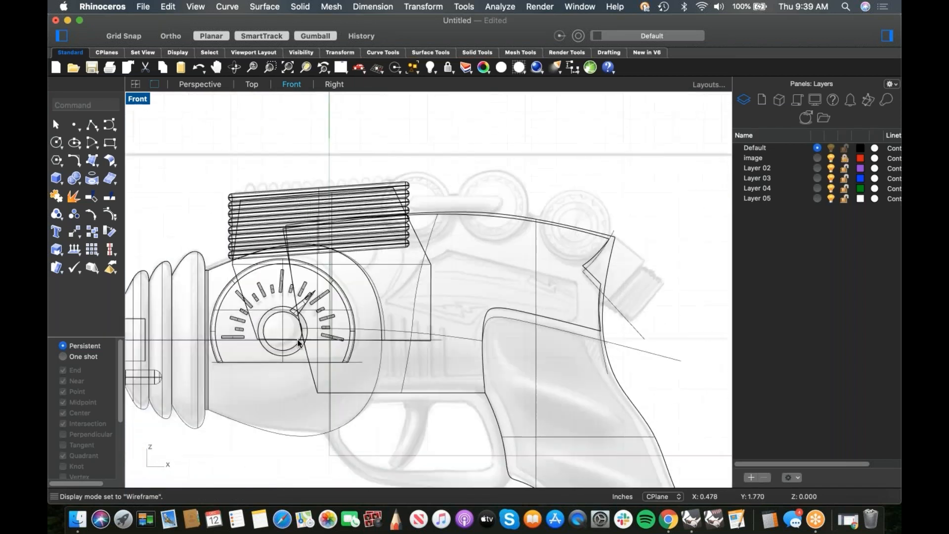
scroll(290, 352, up, 5)
Copy the dial's round knob onto the first round knob of the sketch above the body and scale it uniformly to match
click(292, 350)
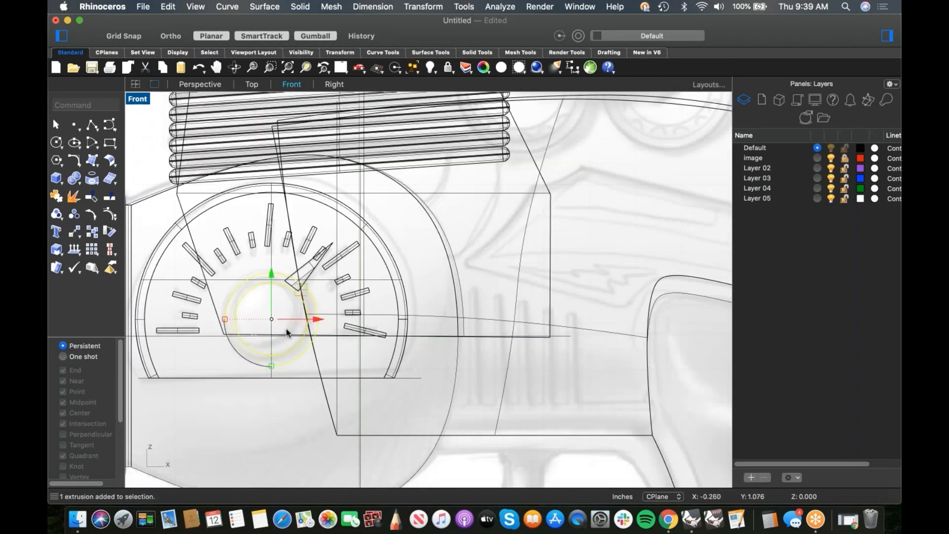
scroll(286, 329, down, 3)
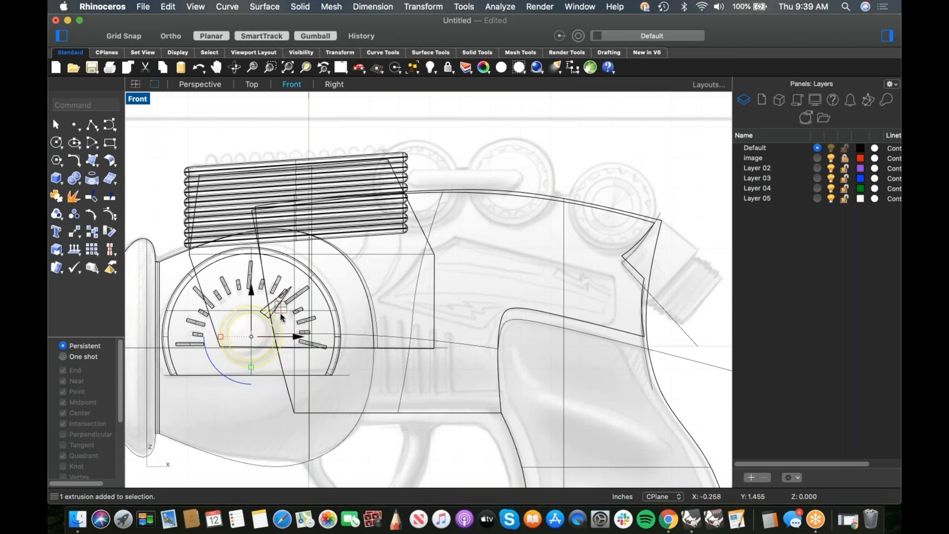
drag(280, 308, 325, 295)
drag(429, 208, 413, 185)
shift+drag(413, 217, 418, 230)
scroll(433, 198, up, 2)
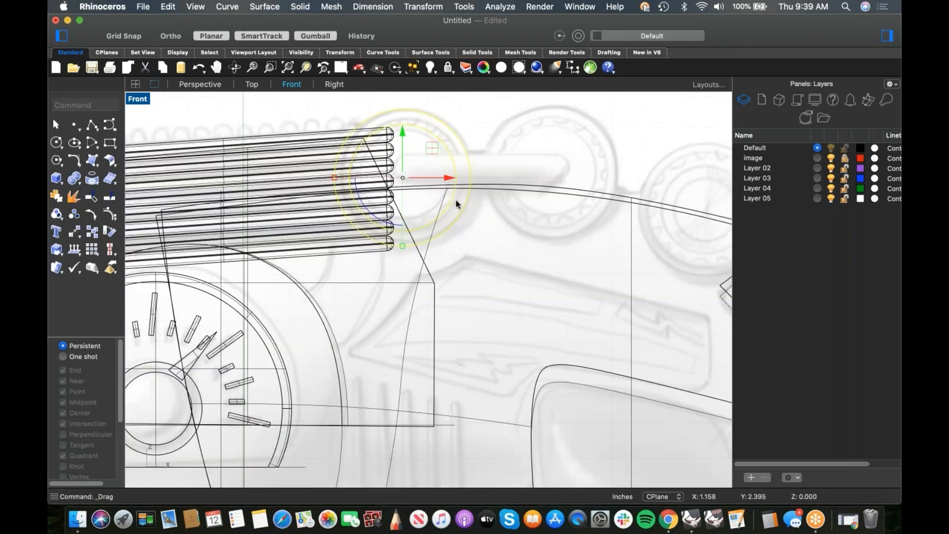
scroll(454, 200, up, 2)
scroll(466, 252, up, 5)
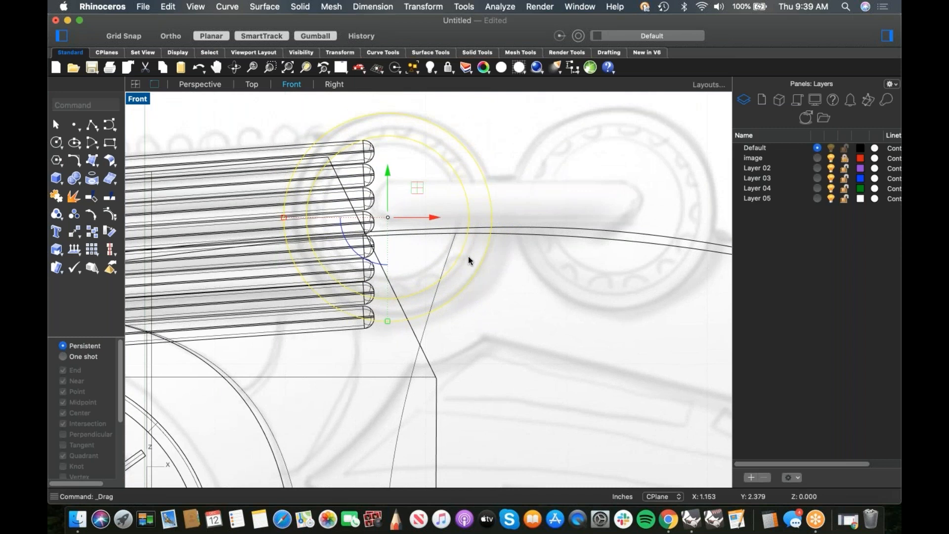
Isolate the copied knob's two cylinders and show them in the perspective view
text(i)
key(Return)
right_drag(452, 271, 462, 302)
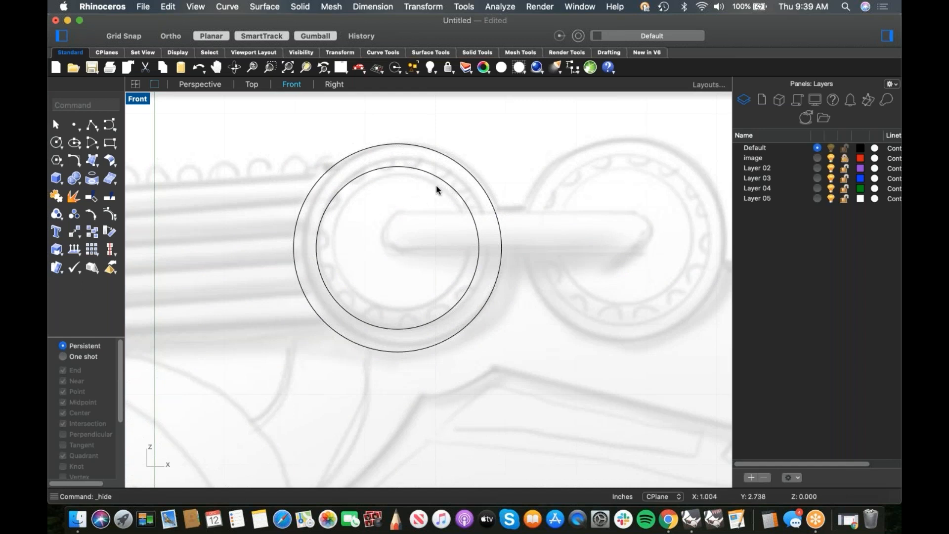
text(p)
key(Return)
scroll(398, 297, up, 7)
scroll(392, 348, up, 4)
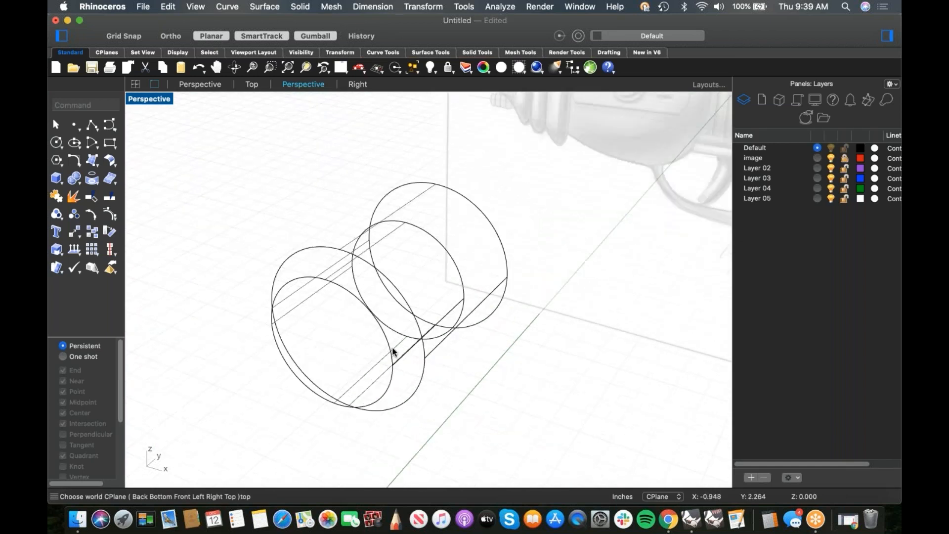
Duplicate the inner knob cylinder, scale the copy down slightly, move it forward along its axis, and display the knob shaded
click(392, 352)
key(super+c)
key(super+v)
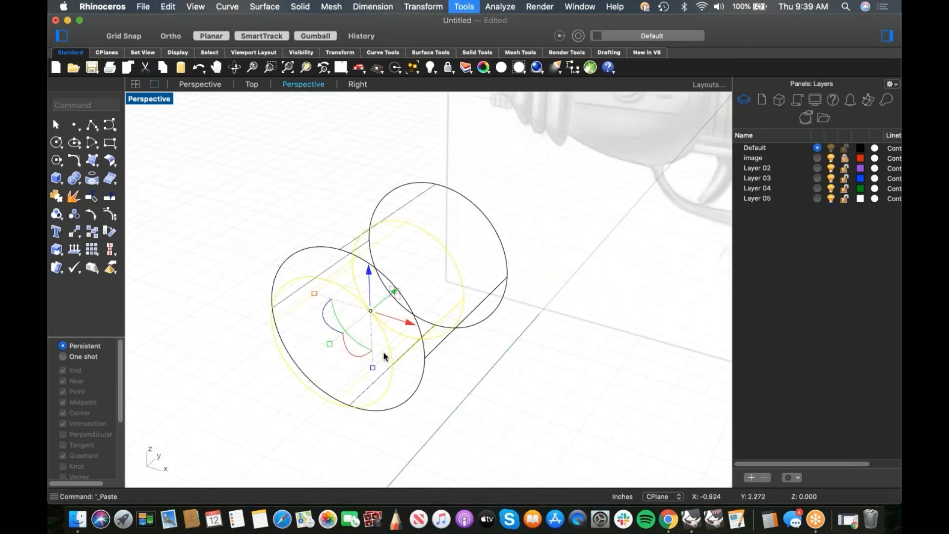
shift+drag(372, 370, 373, 361)
drag(388, 307, 364, 321)
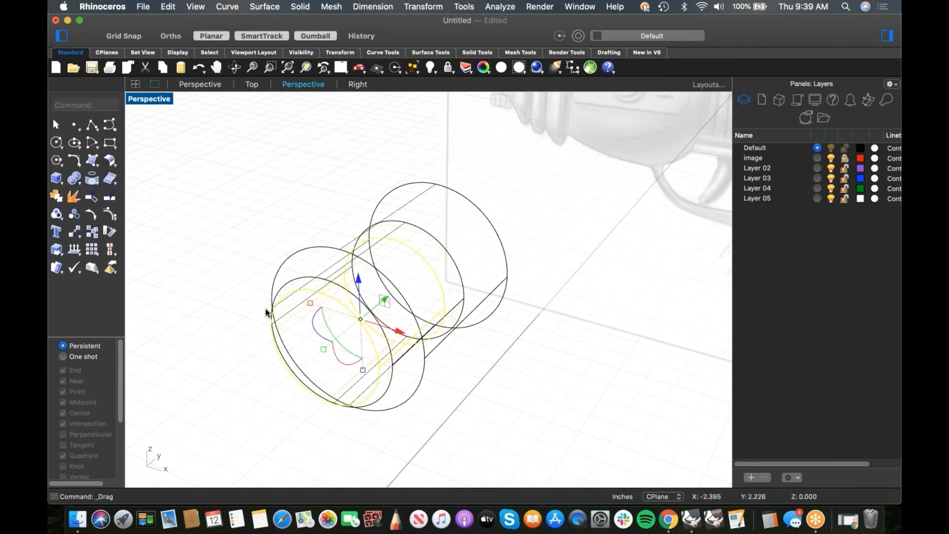
right_click(267, 310)
click(292, 330)
right_drag(484, 366, 444, 289)
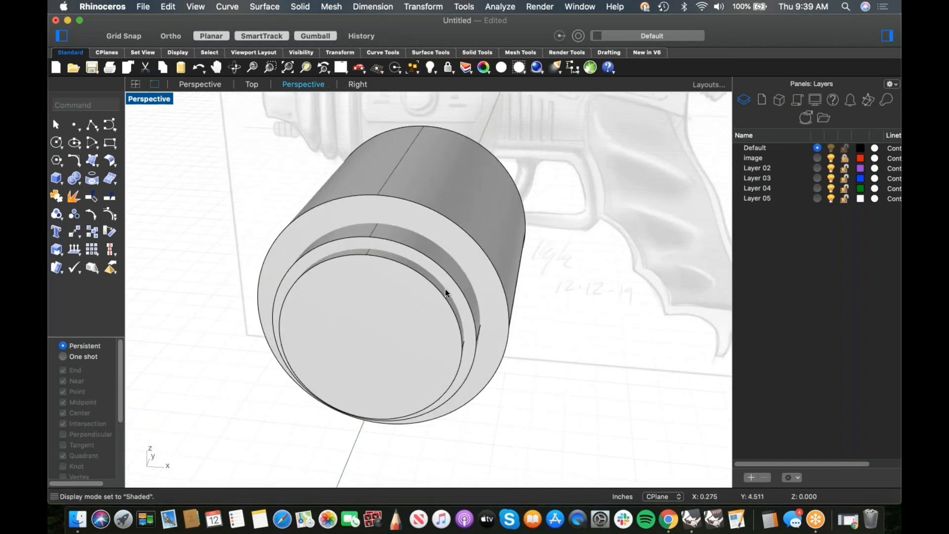
In the wireframe front view, scale the middle cylinder up uniformly until it sits just inside the outer cylinder's edge
key(ctrl+F2)
right_drag(516, 257, 536, 333)
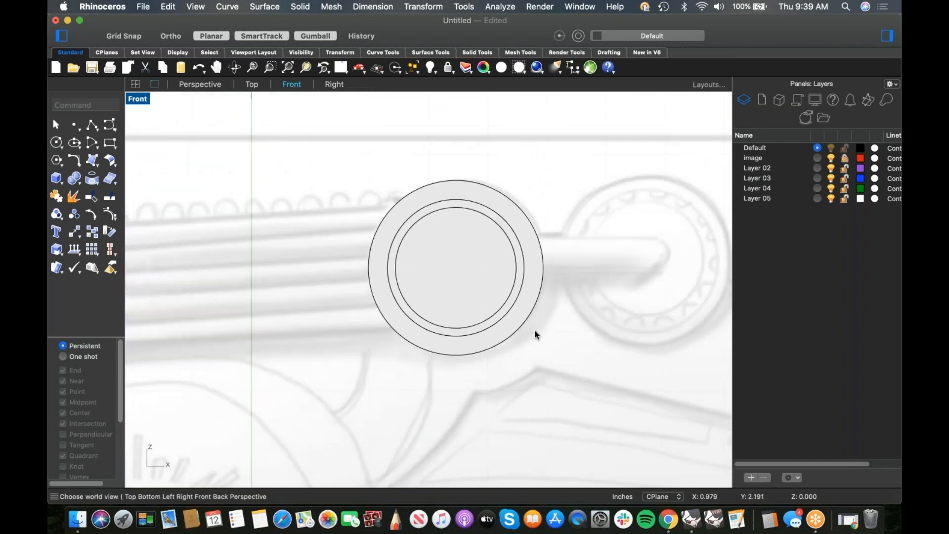
right_click(546, 269)
click(591, 301)
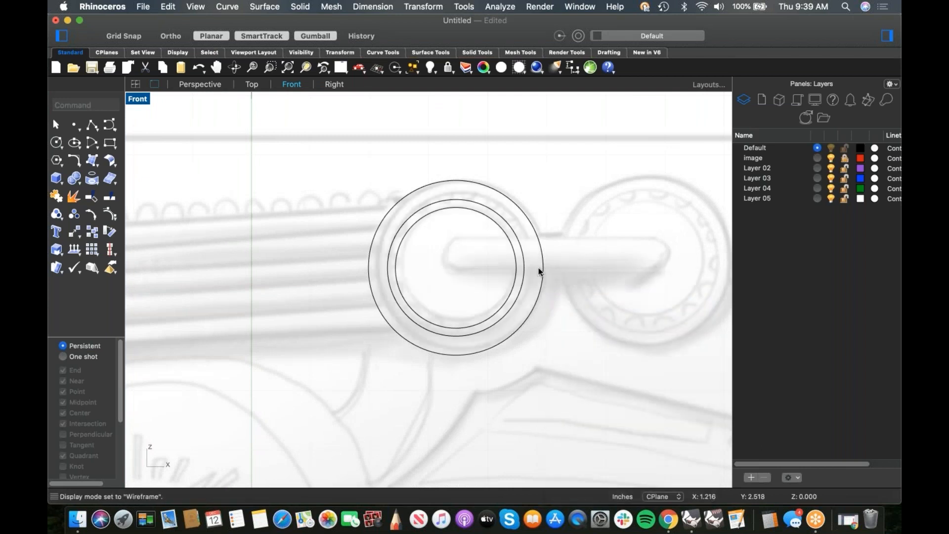
scroll(538, 268, up, 3)
click(514, 258)
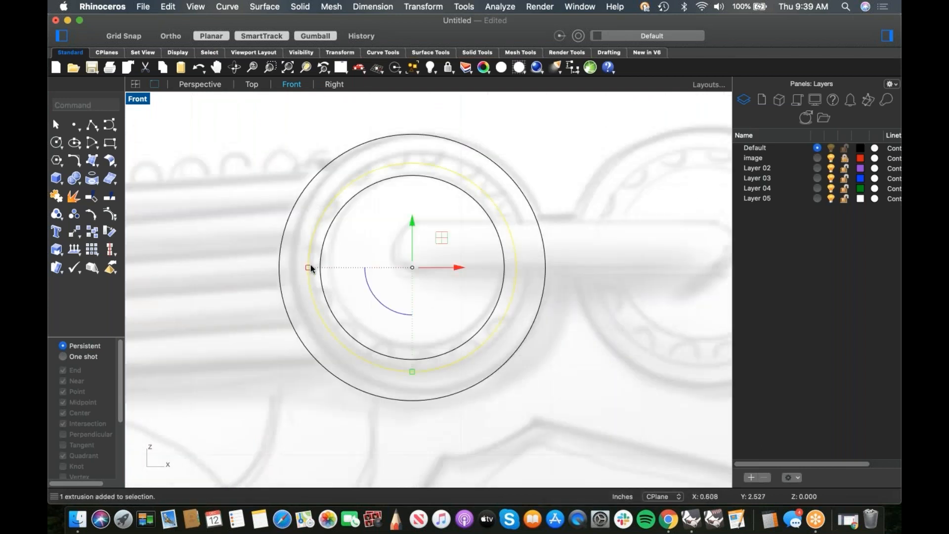
shift+drag(303, 266, 290, 267)
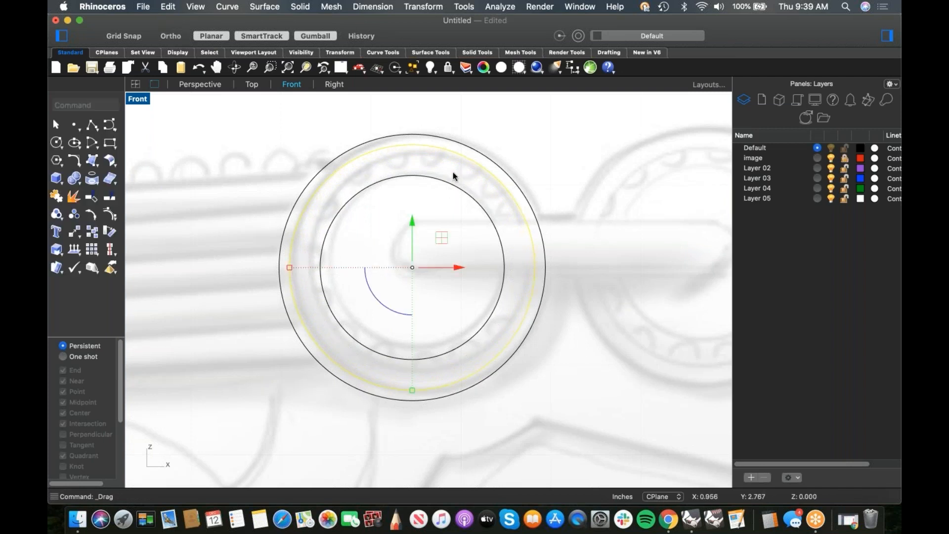
Create a small solid cylinder with a radius of about 0.036 inches, centred near the top of the middle cylinder's edge
click(58, 180)
click(94, 200)
click(419, 145)
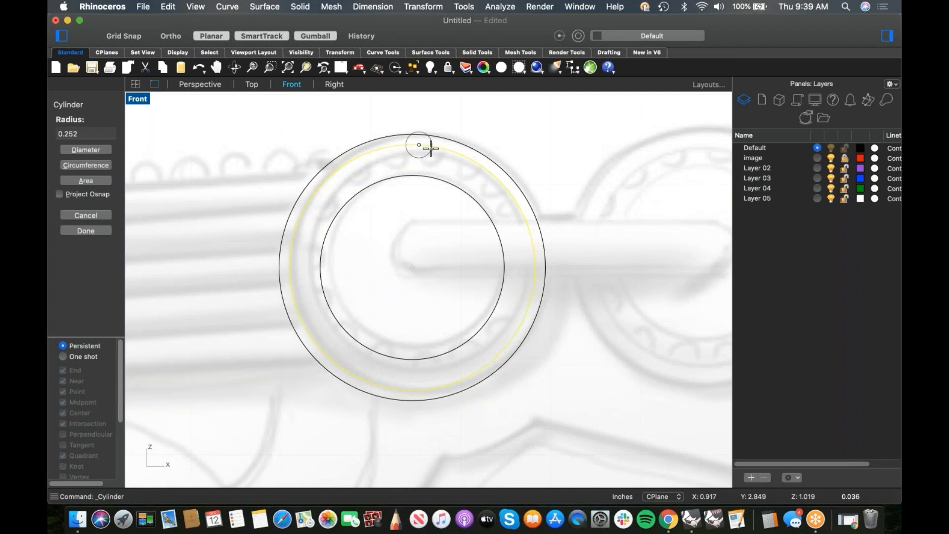
click(430, 148)
text(.)
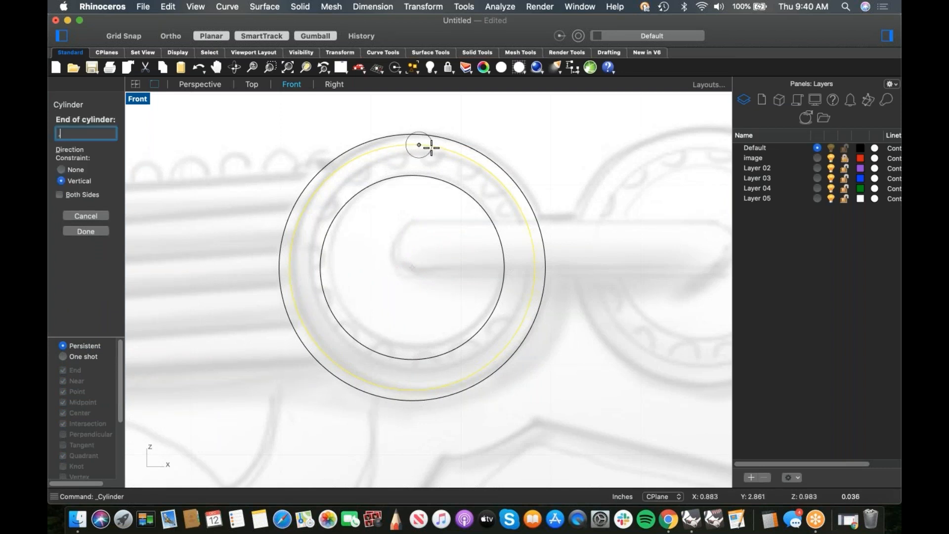
key(Return)
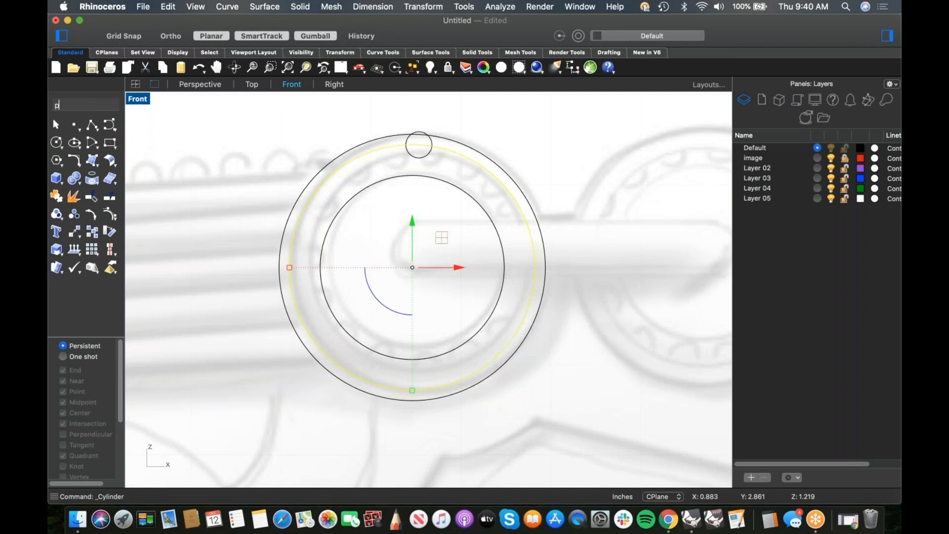
In a shaded perspective view, move the small cylinder along its axis onto the middle cylinder's front rim
text(p)
key(Return)
scroll(330, 336, up, 5)
middle_click(439, 262)
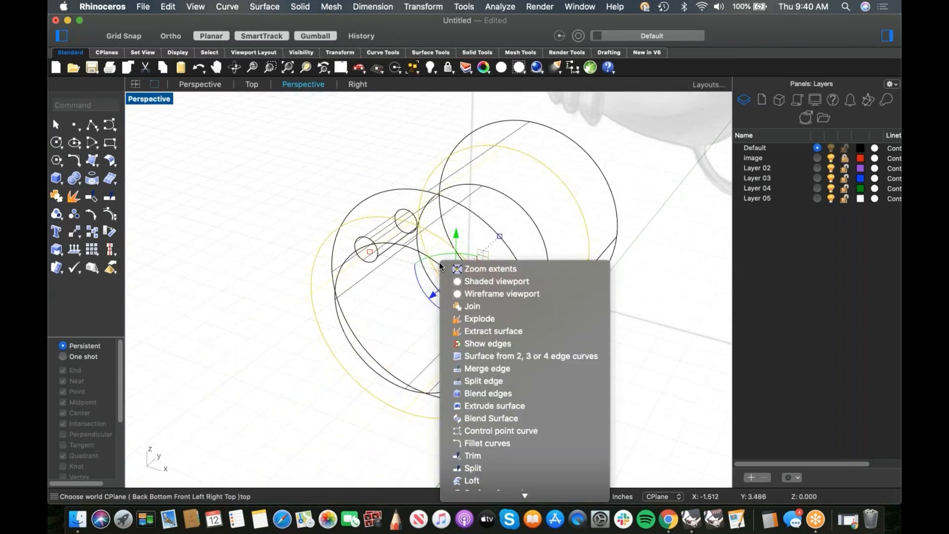
click(441, 281)
scroll(386, 304, up, 5)
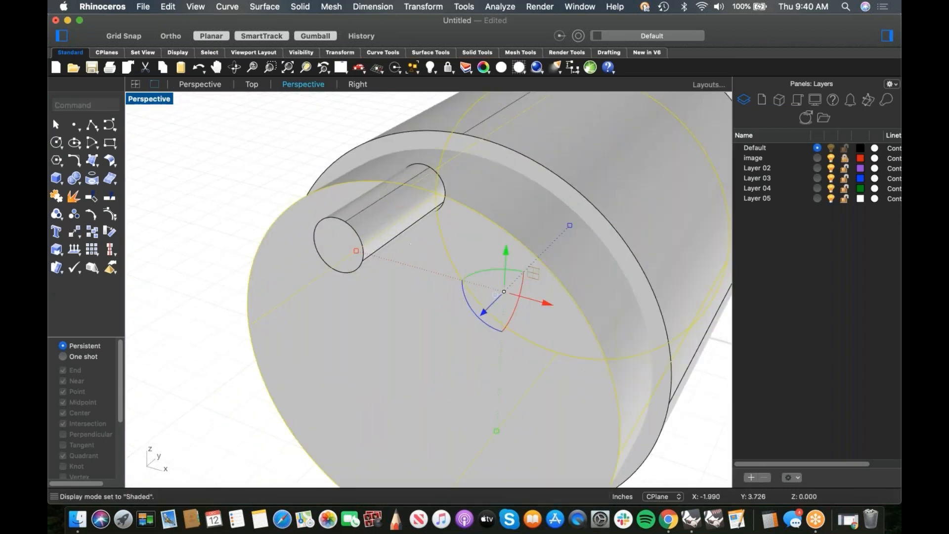
drag(268, 263, 346, 249)
scroll(368, 295, down, 5)
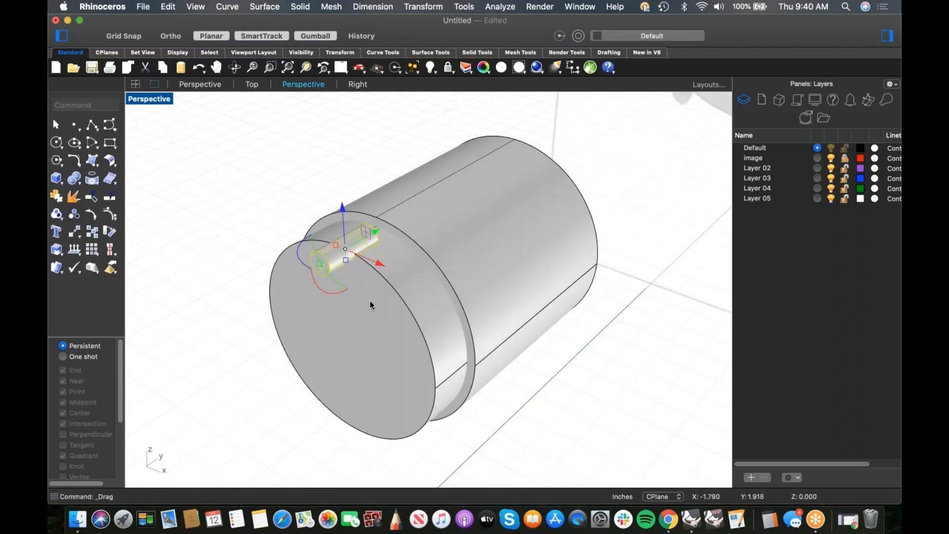
Set up a polar array of the small cylinder in the front view around the knob's centre, with 25 items over 360 degrees
key(ctrl+super+f)
right_drag(479, 189, 384, 264)
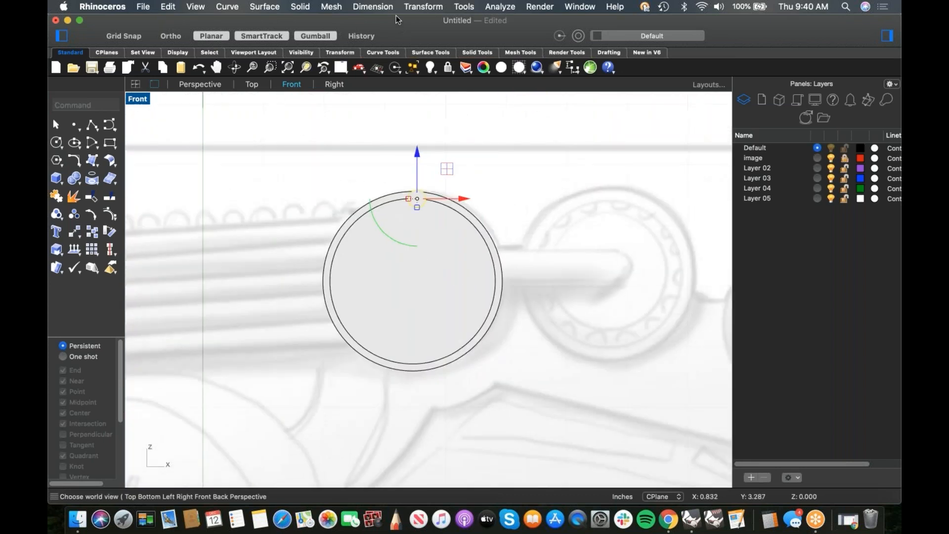
click(424, 7)
mouse_move(432, 141)
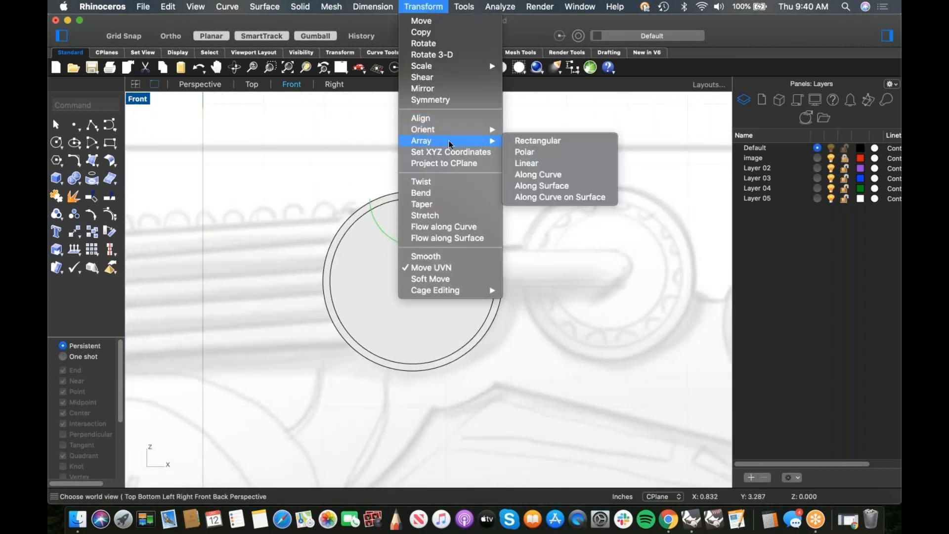
click(542, 155)
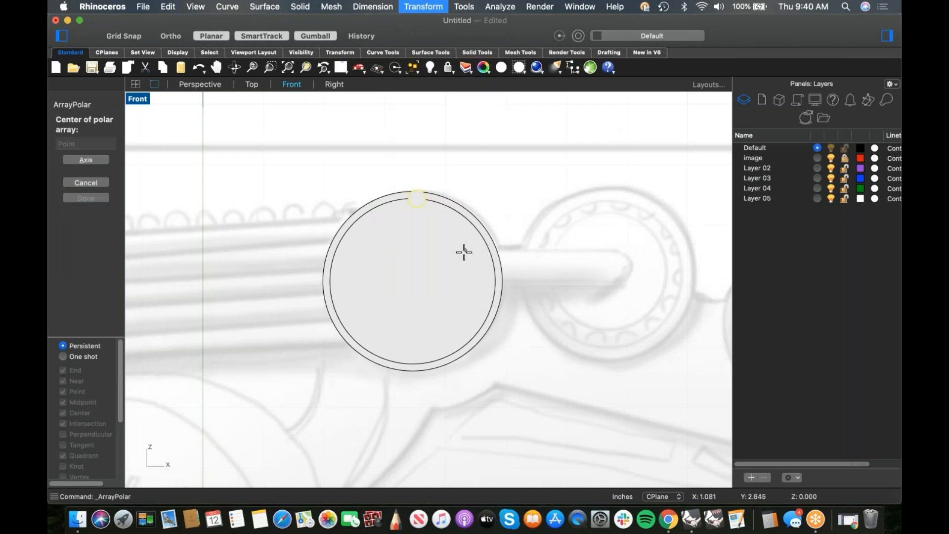
click(477, 244)
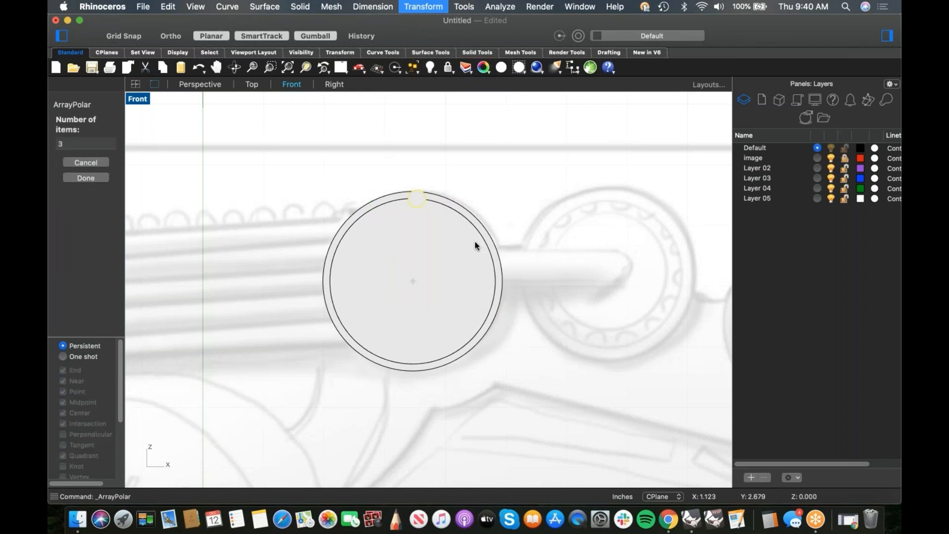
click(61, 143)
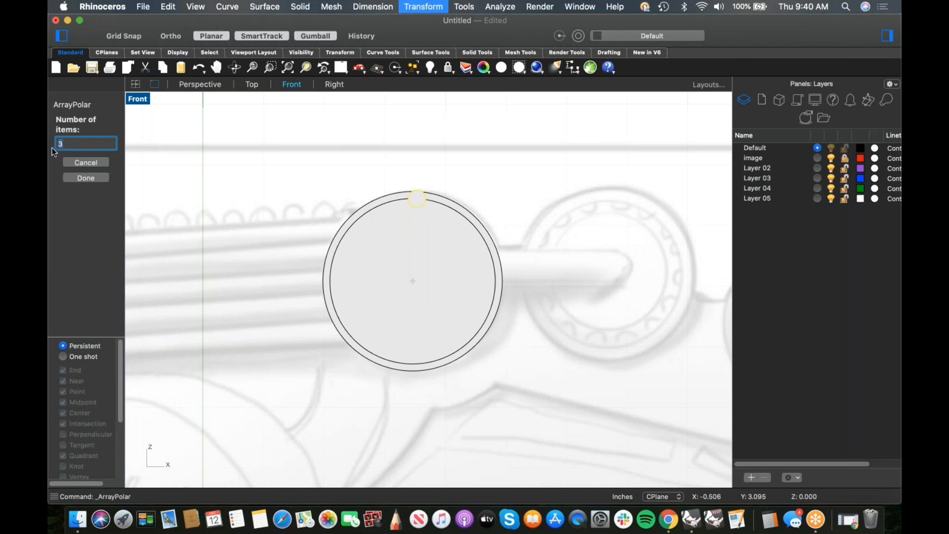
text(25)
key(Return)
key(Return)
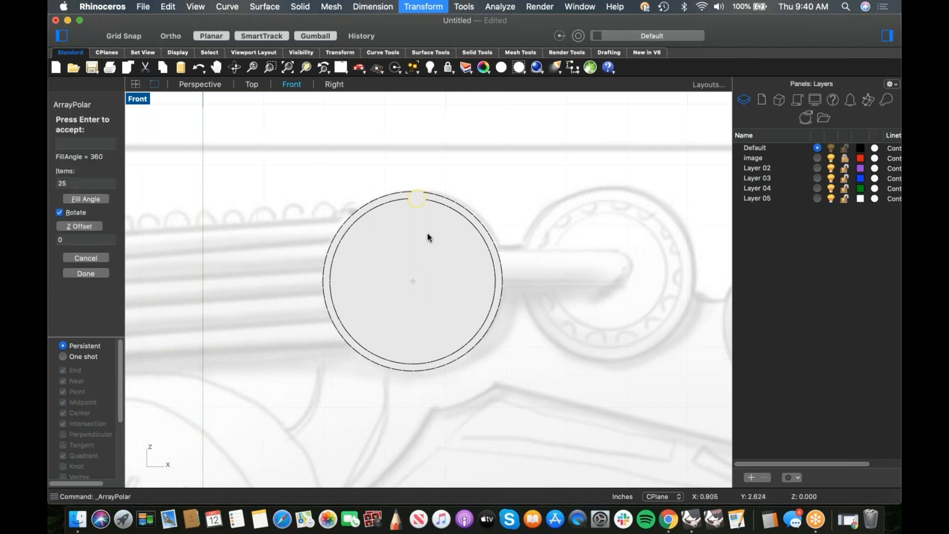
Change the polar array to 20 items, accept it, and inspect the knob in perspective with nothing selected
scroll(428, 240, up, 3)
click(57, 186)
key(Return)
scroll(333, 221, down, 2)
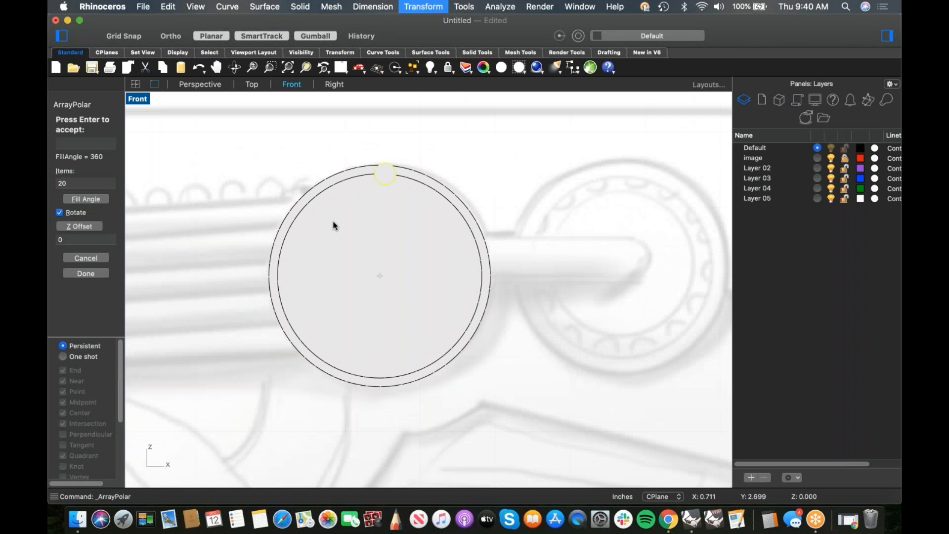
key(Return)
key(ctrl+super+p)
right_drag(353, 307, 358, 329)
scroll(358, 329, up, 4)
right_drag(419, 333, 374, 356)
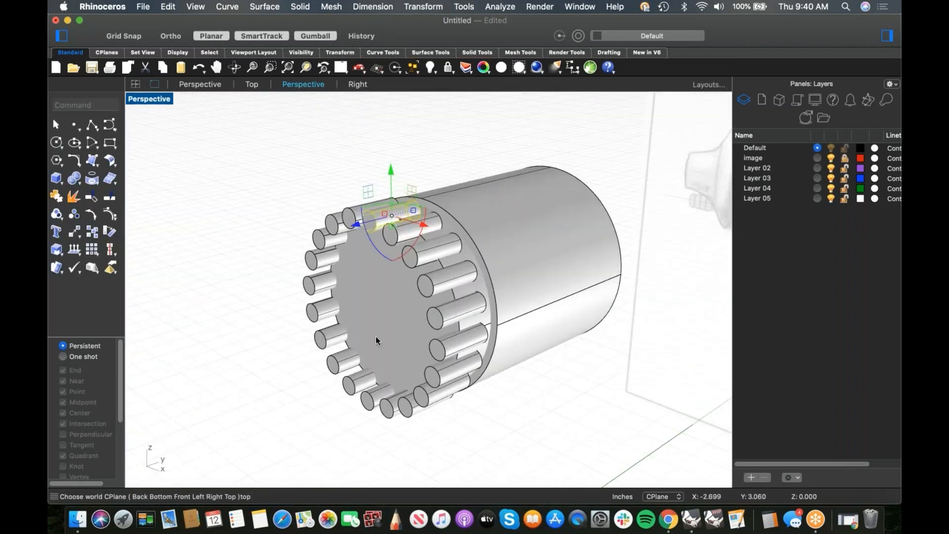
click(224, 311)
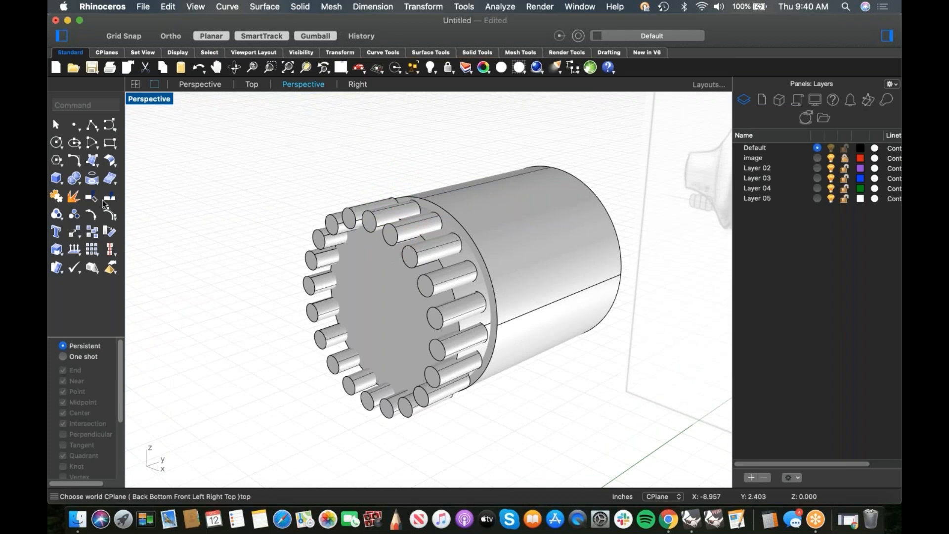
Boolean-subtract the ring of small cylinders from the knob's middle cylinder to cut notches around its rim
click(80, 182)
click(142, 202)
click(403, 316)
key(Return)
drag(205, 127, 565, 456)
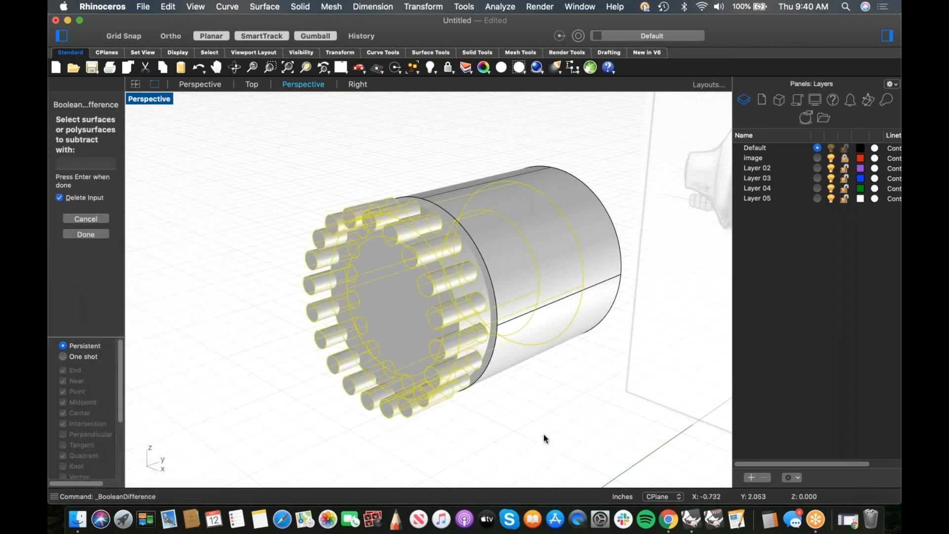
drag(637, 122, 557, 330)
super+click(607, 270)
key(Return)
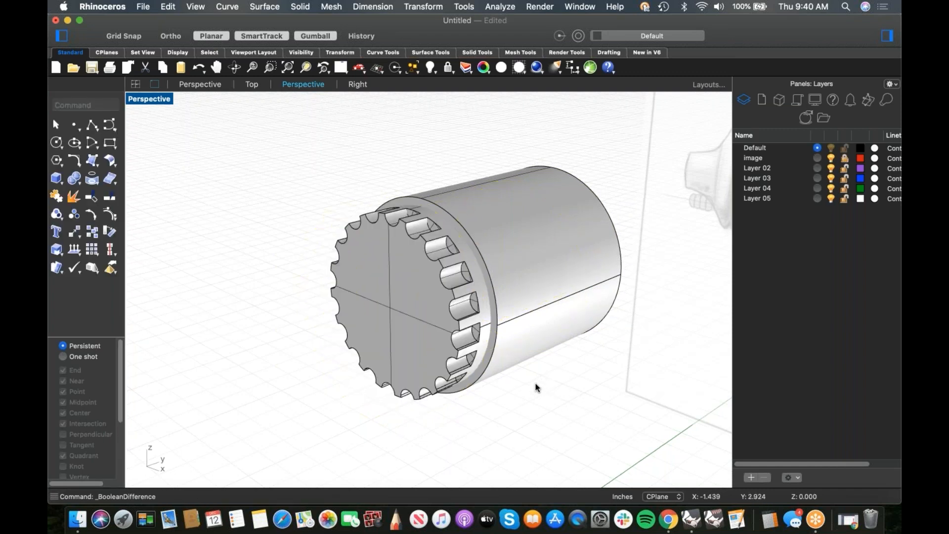
Shorten the notched cylinder along its axis so the smaller inner cylinder projects beyond its front face
right_drag(549, 390, 553, 358)
click(554, 357)
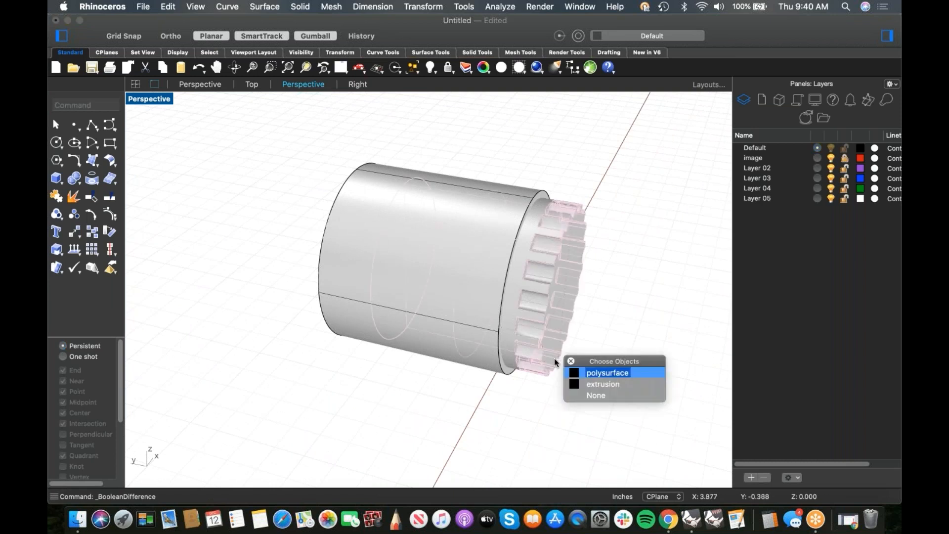
click(591, 373)
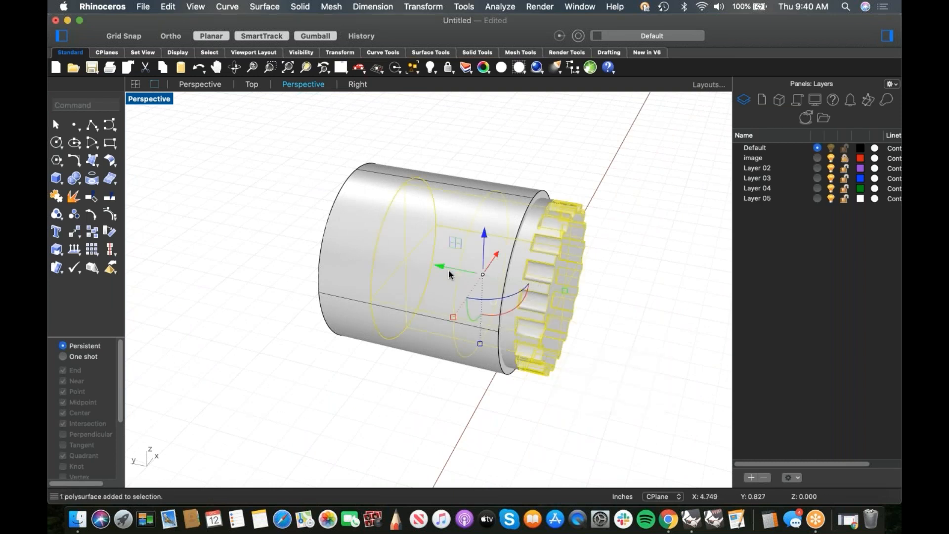
drag(565, 290, 546, 284)
click(580, 341)
right_drag(561, 356, 385, 340)
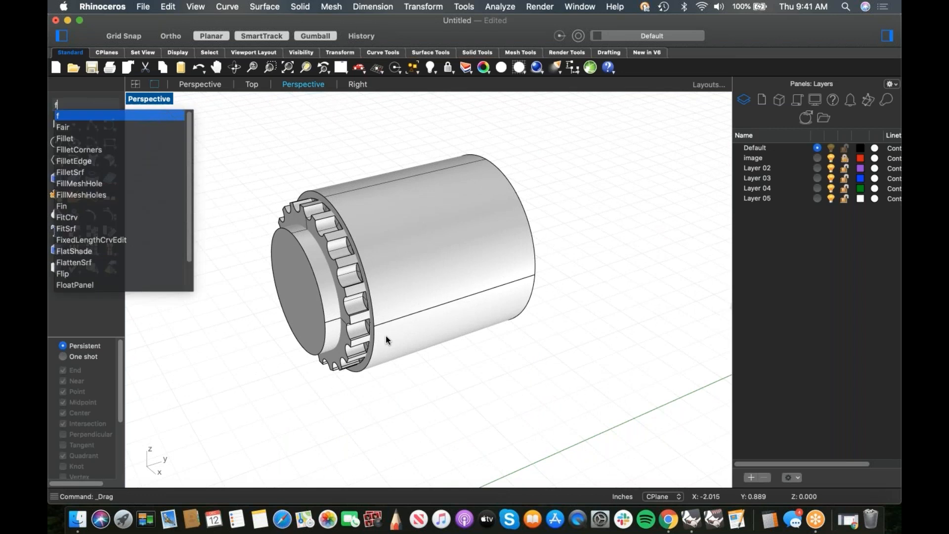
Boolean-union the notched cylinder with the outer and inner cylinders into one knob
key(Escape)
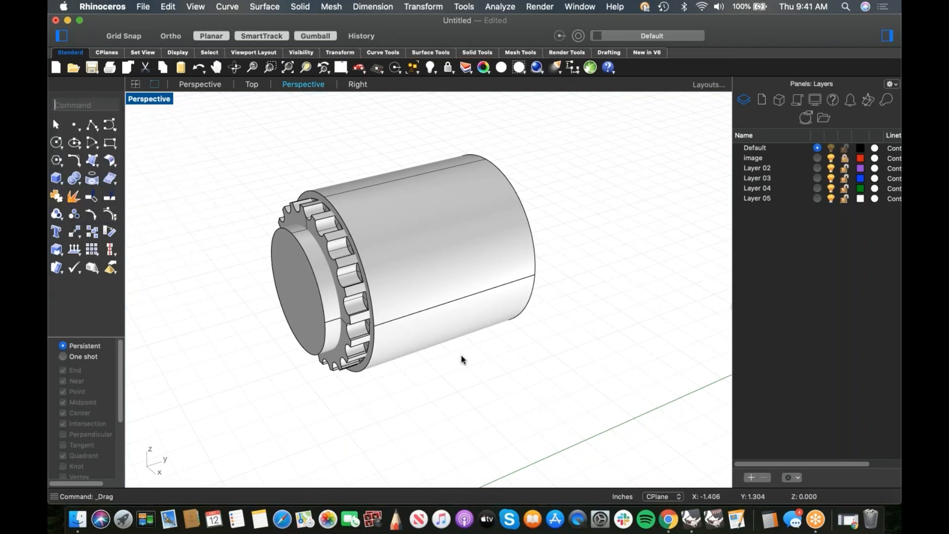
drag(430, 398, 206, 287)
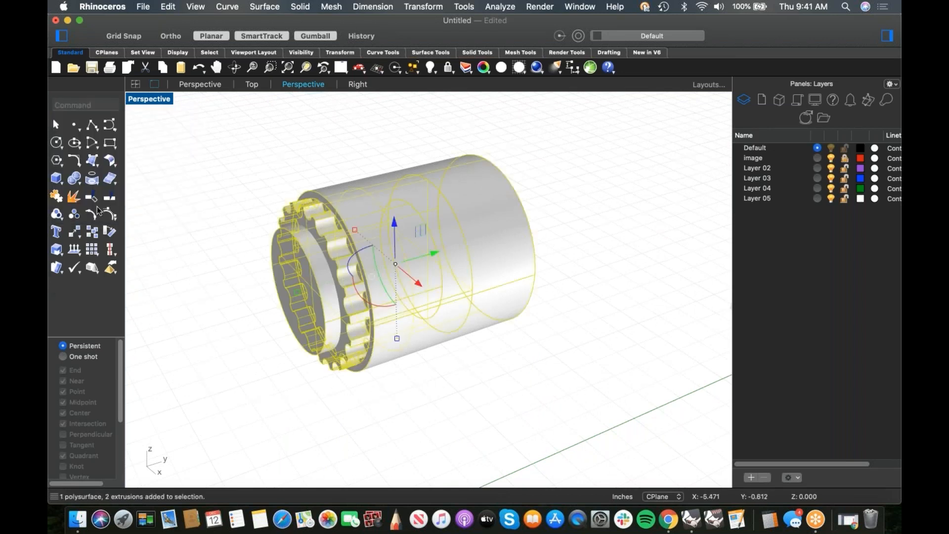
click(76, 180)
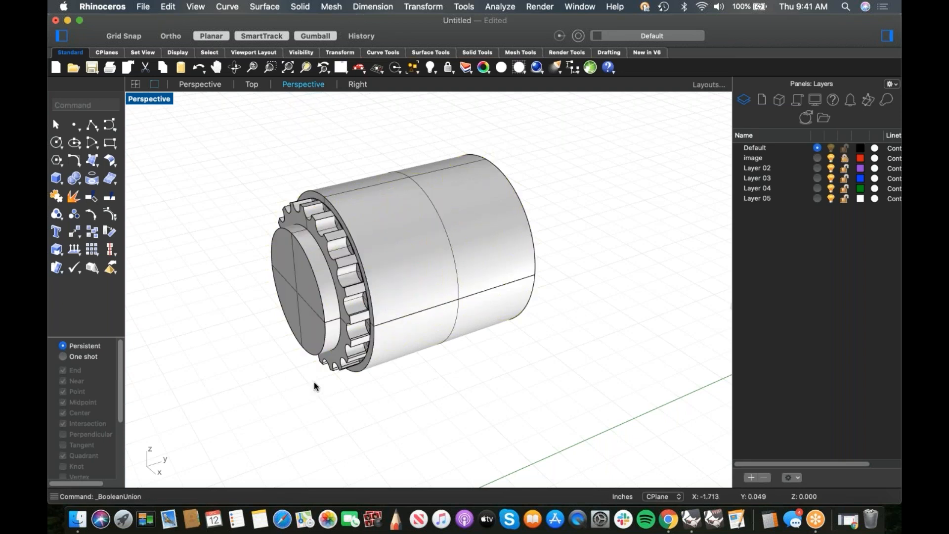
Try mirroring a copy of the knob across the x-axis through the origin (0) in the top view
key(ctrl+super+t)
scroll(313, 377, down, 2)
right_drag(313, 377, 427, 301)
scroll(406, 274, down, 4)
click(428, 302)
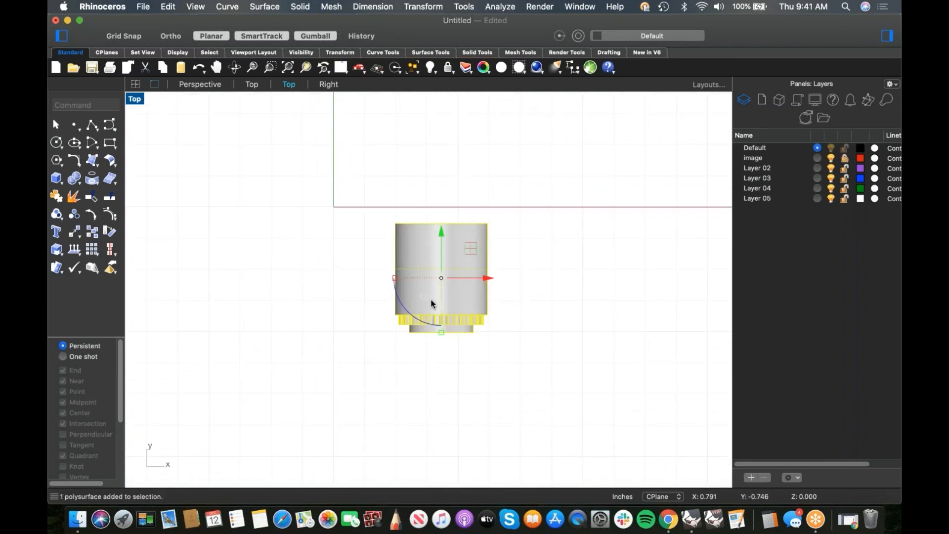
text(mi)
key(Return)
text(0)
key(Return)
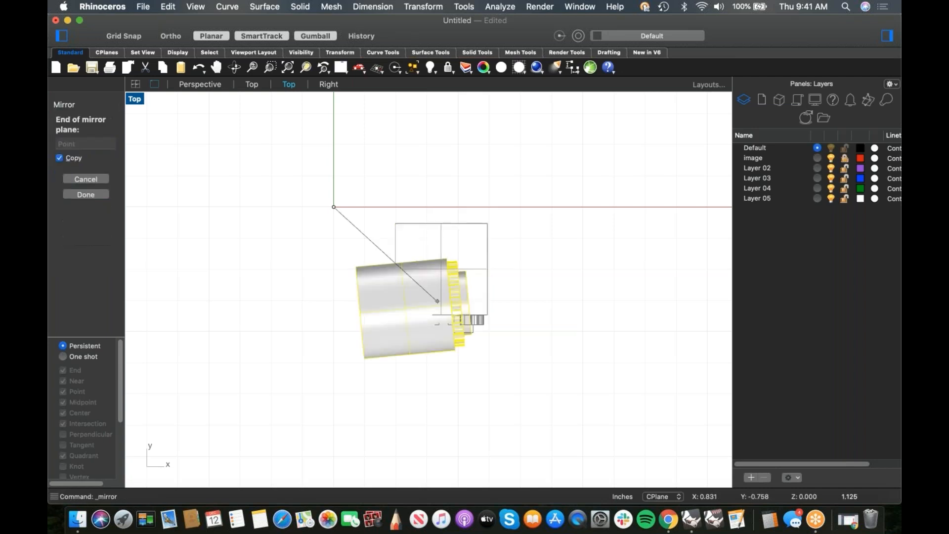
shift+click(507, 212)
click(525, 257)
Move the original knob in the top view until its back edge slightly overlaps the x-axis, and delete the mirrored copy
scroll(529, 263, down, 2)
scroll(530, 264, down, 2)
mouse_move(529, 265)
right_down()
mouse_move(442, 307)
mouse_move(463, 275)
right_up()
key(ctrl+F2)
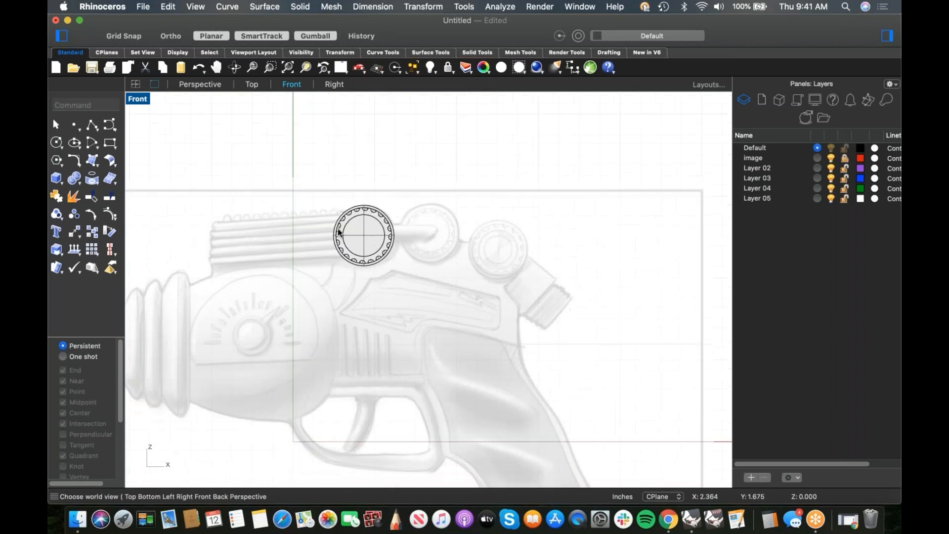
scroll(343, 231, up, 6)
key(ctrl+F1)
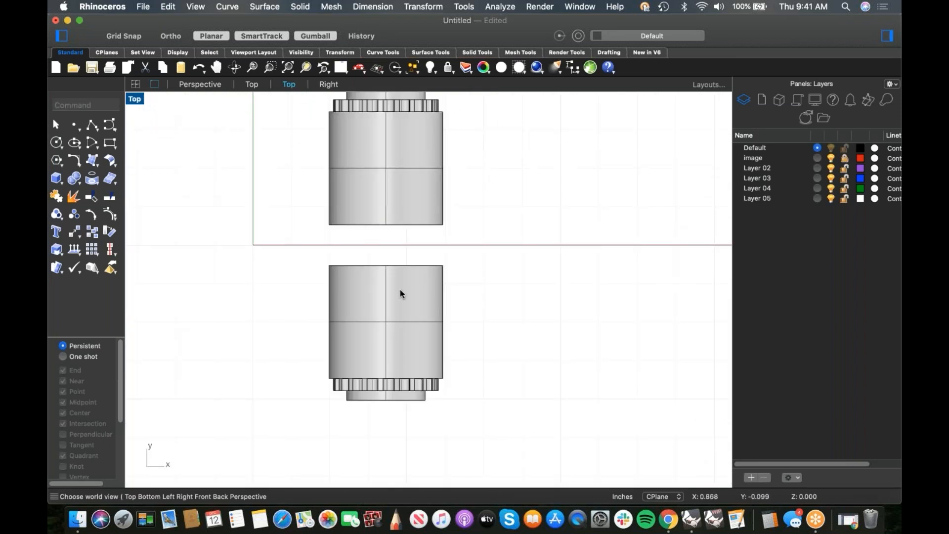
click(402, 331)
drag(385, 332, 382, 309)
click(407, 211)
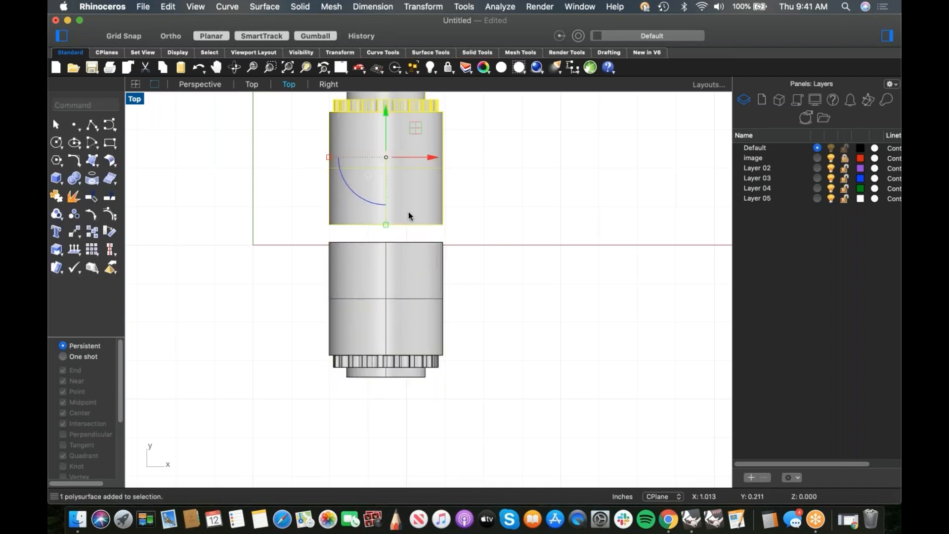
key(Delete)
Mirror the knob across the x-axis from origin 0 and Boolean-union the two overlapping halves
click(384, 319)
text(m)
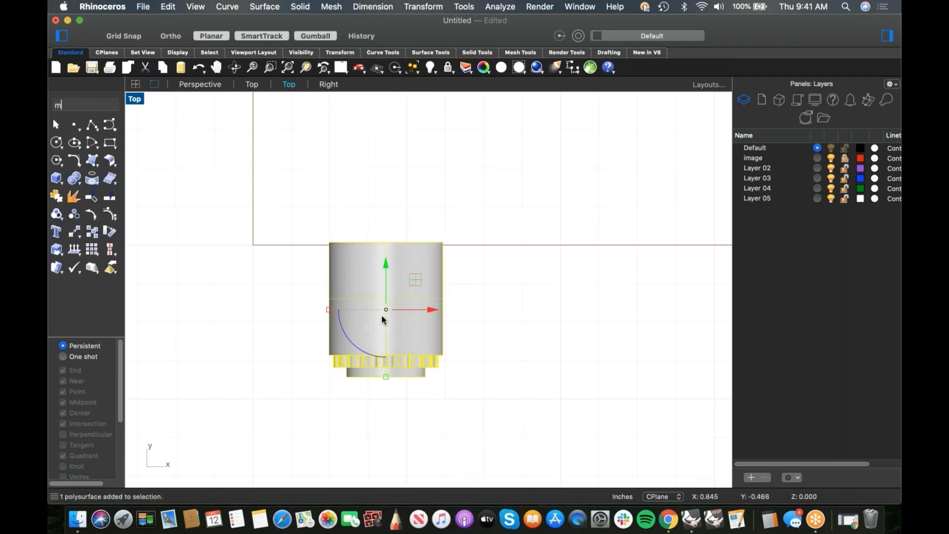
text(irror)
key(Return)
text(0)
key(Return)
key(shift)
click(462, 245)
drag(479, 228, 227, 271)
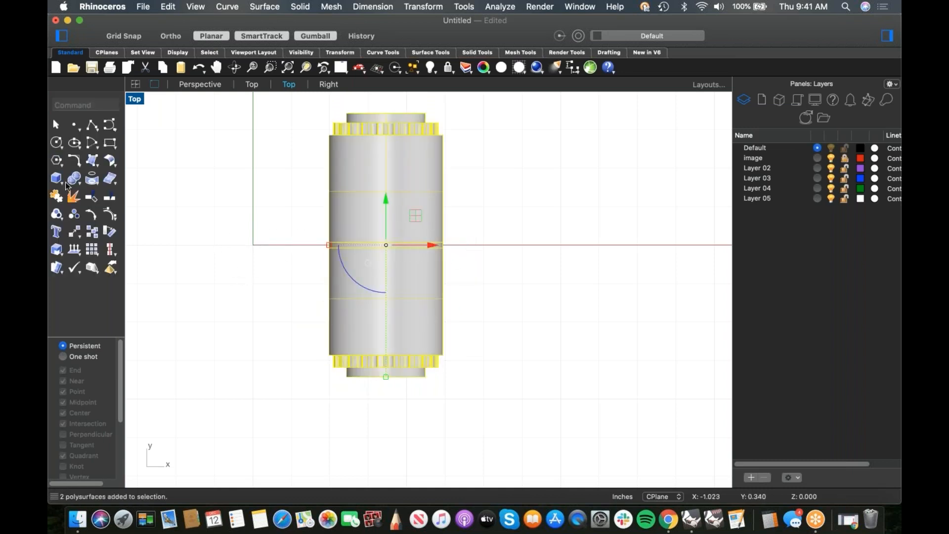
click(82, 181)
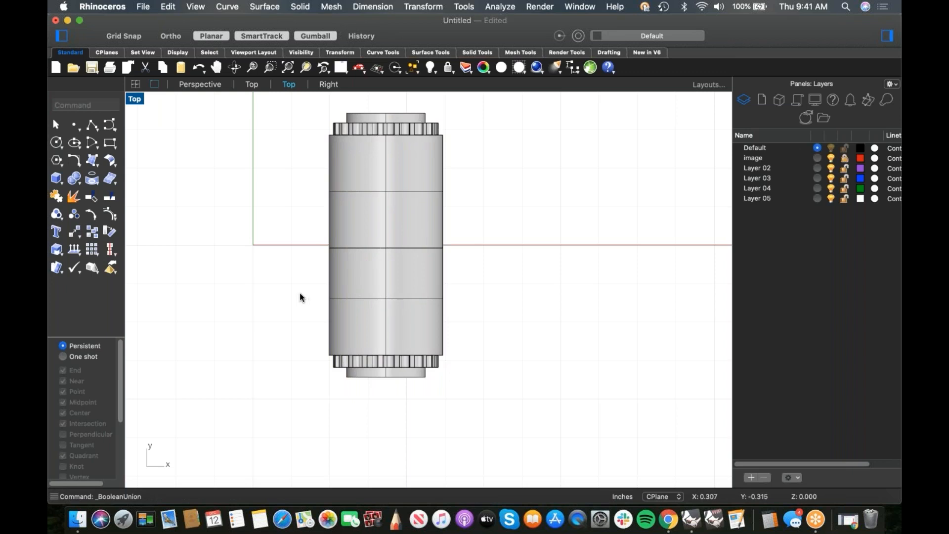
In the front view, copy the double-ended knob onto the other two round knobs in the reference sketch
key(ctrl+super+f)
right_drag(415, 273, 373, 283)
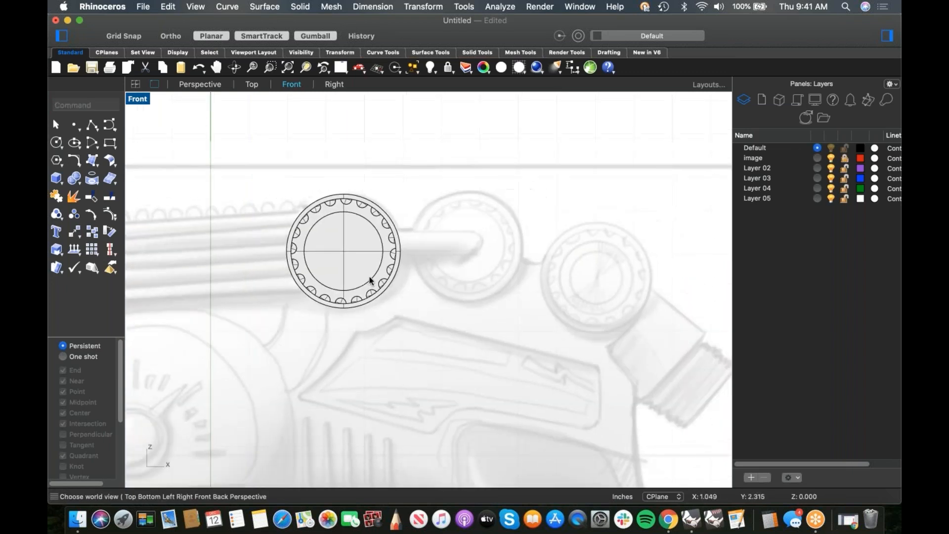
click(386, 253)
drag(386, 252, 469, 260)
key(alt)
scroll(438, 304, right, 5)
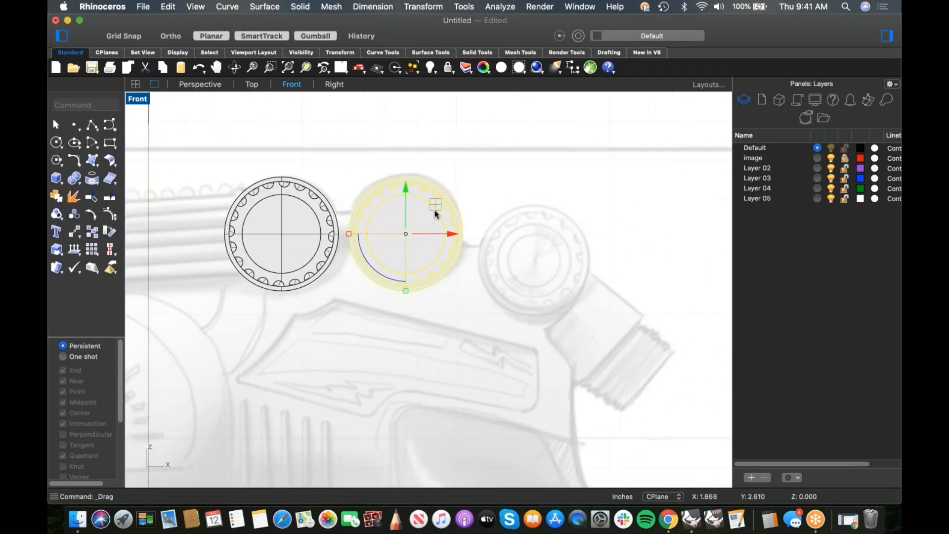
drag(405, 233, 535, 260)
key(alt)
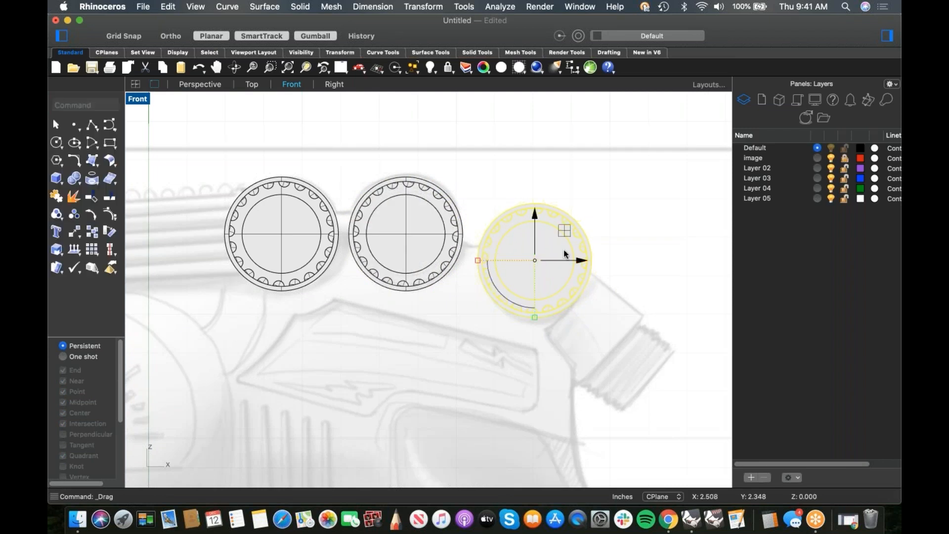
key(Escape)
Show the hidden gun body, copy the topmost long rib across the knobs, and enlarge the copy proportionally
scroll(413, 306, left, 5)
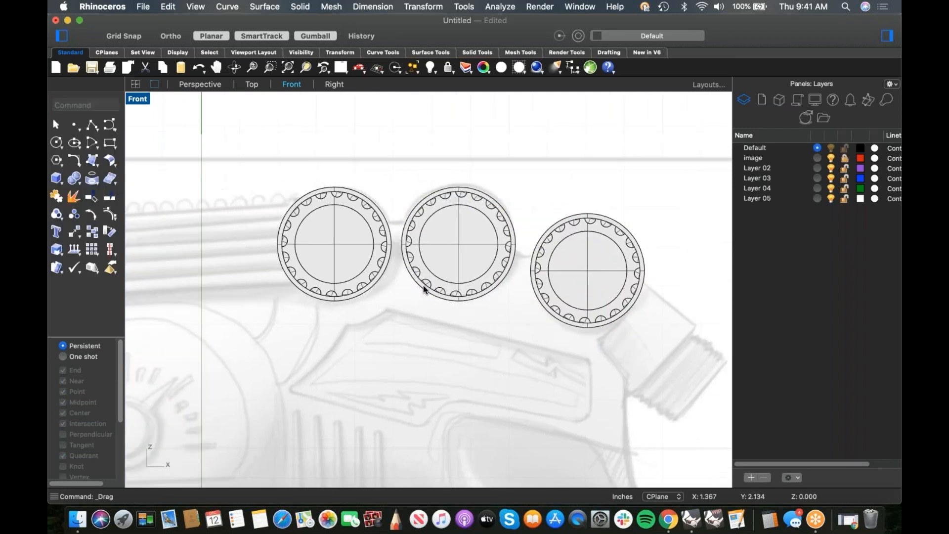
scroll(370, 242, down, 3)
scroll(393, 250, left, 5)
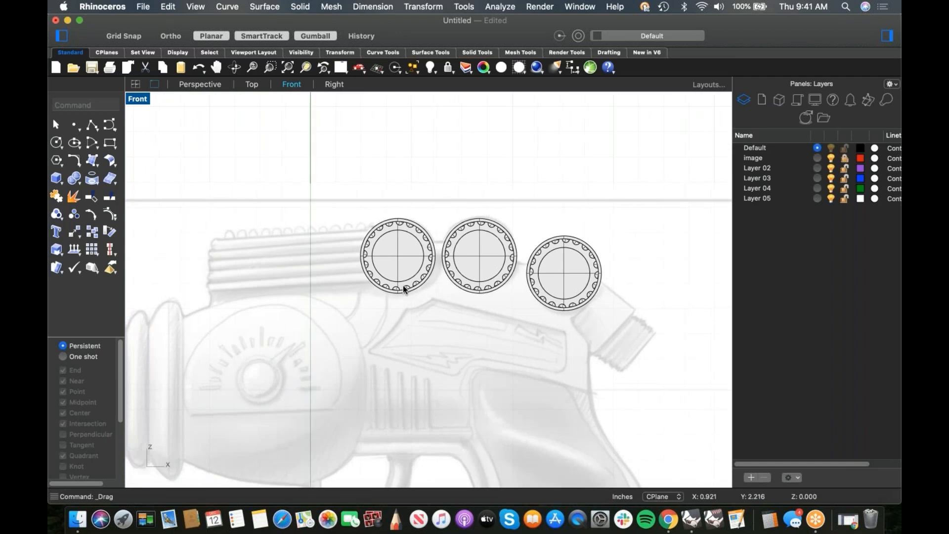
key(super+alt+h)
click(326, 234)
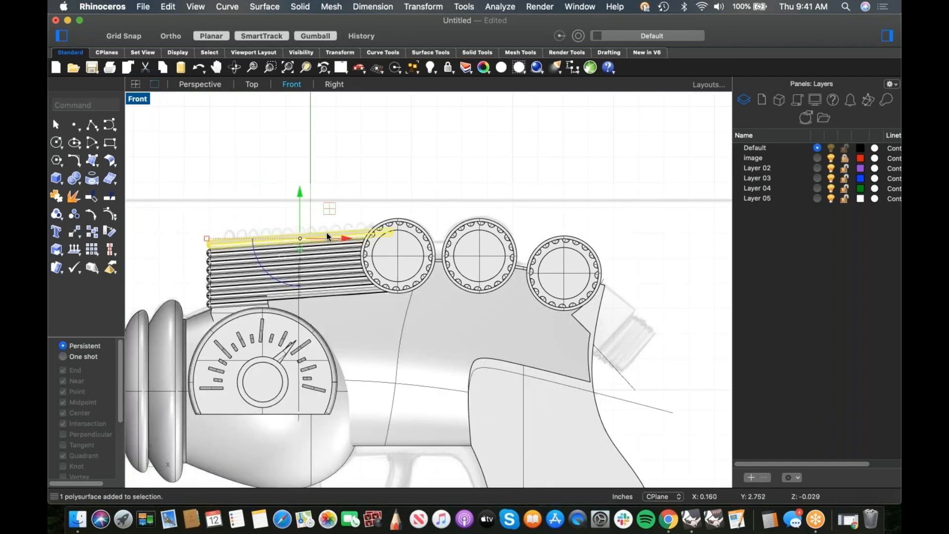
scroll(330, 243, up, 3)
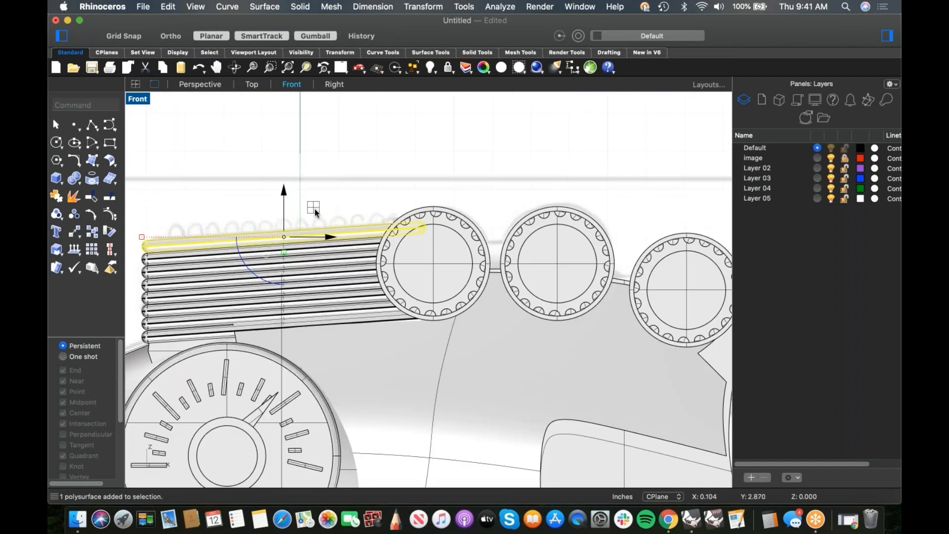
drag(284, 237, 501, 253)
shift+drag(359, 255, 230, 232)
Shorten the copied bar with Scale1D from its front end, keeping its thickness
text(s)
right_click(252, 271)
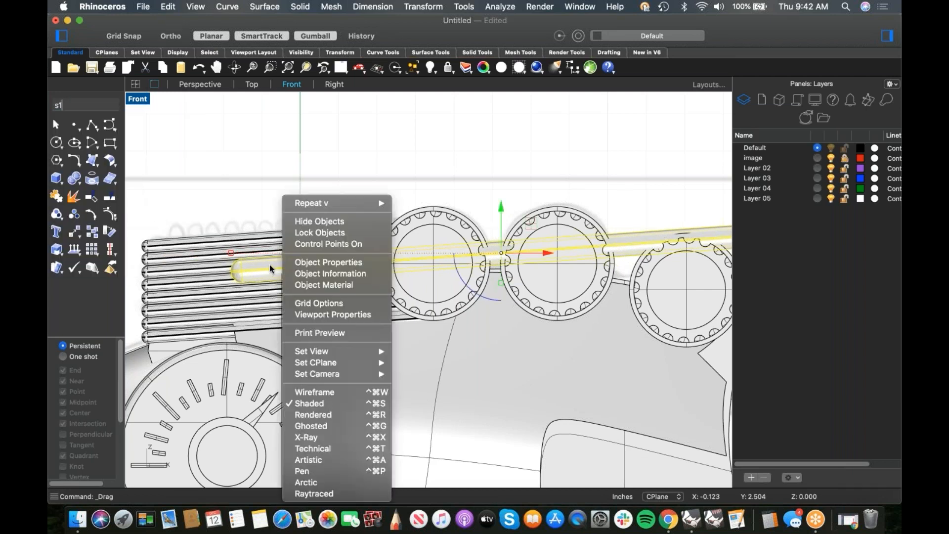
click(241, 158)
right_drag(265, 159, 248, 159)
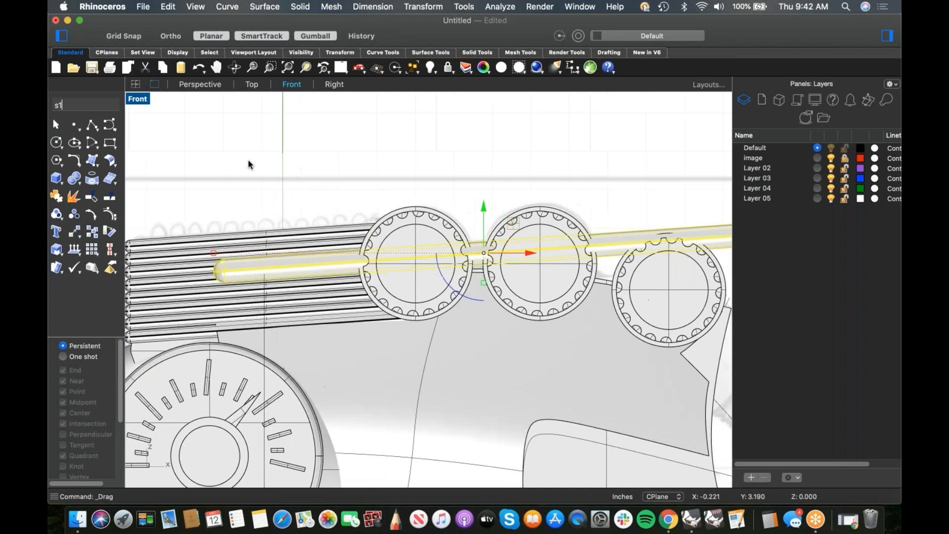
right_click(248, 159)
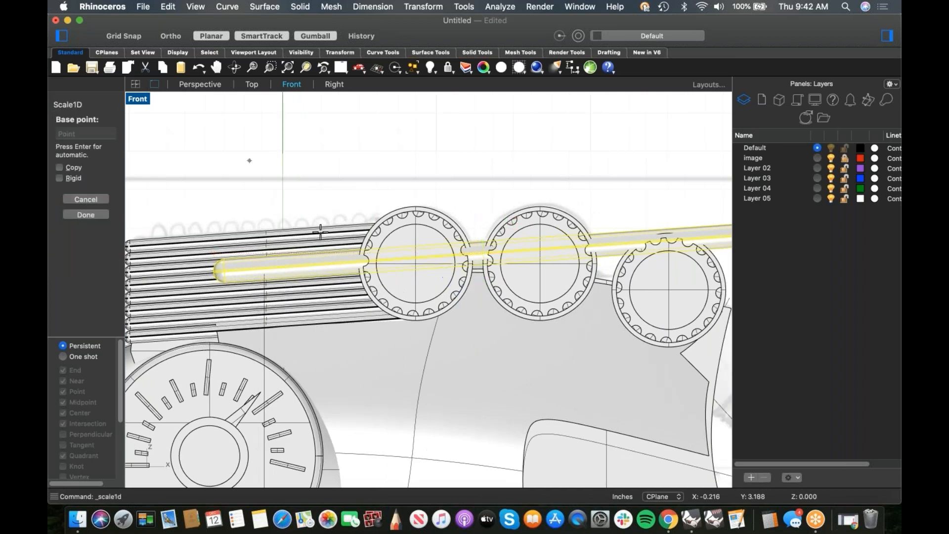
click(216, 270)
scroll(216, 271, down, 3)
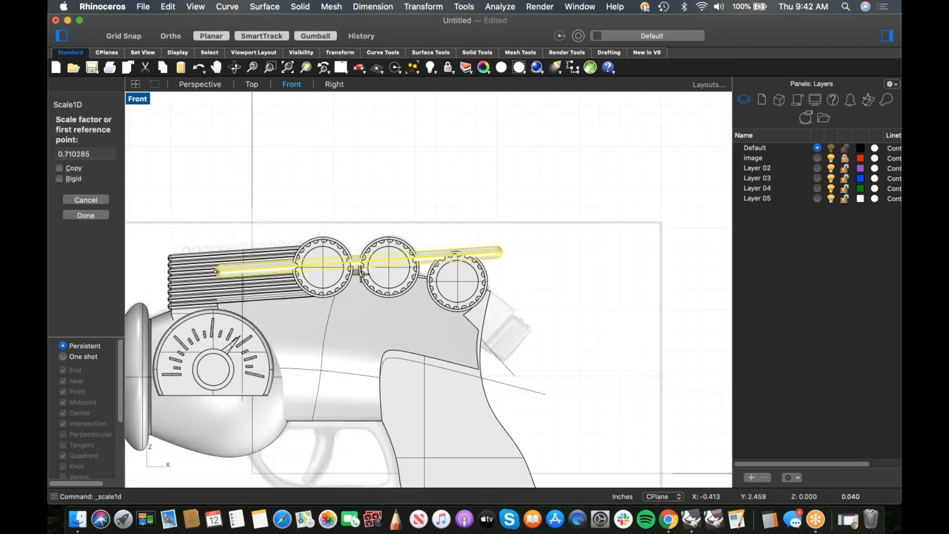
click(498, 251)
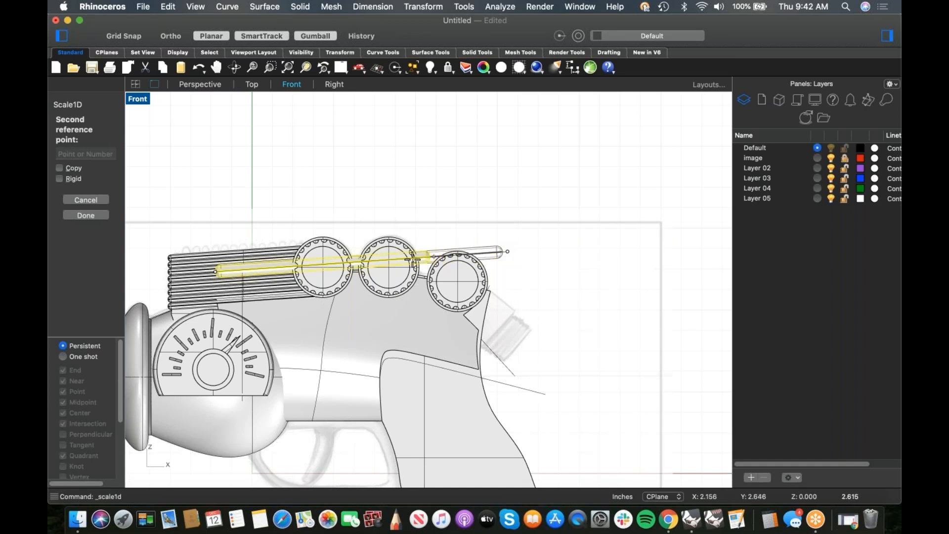
click(306, 265)
Move the shortened bar across the first two knobs and rotate it level around the first knob's centre
scroll(295, 265, up, 3)
drag(290, 265, 414, 257)
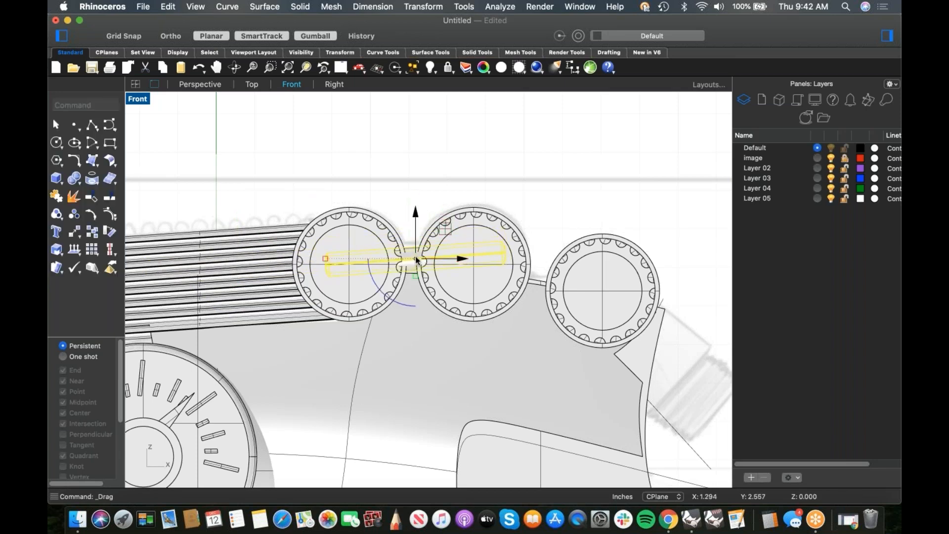
click(348, 262)
click(518, 251)
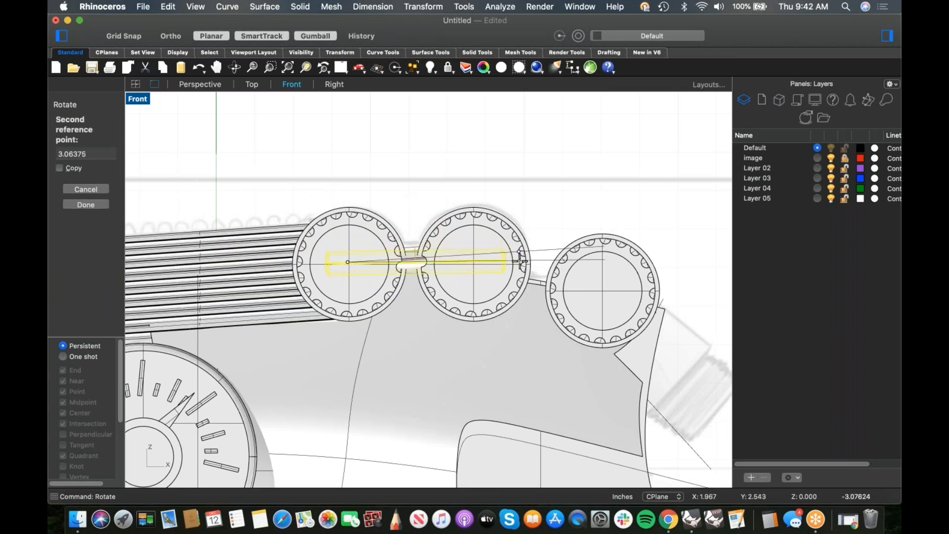
click(489, 261)
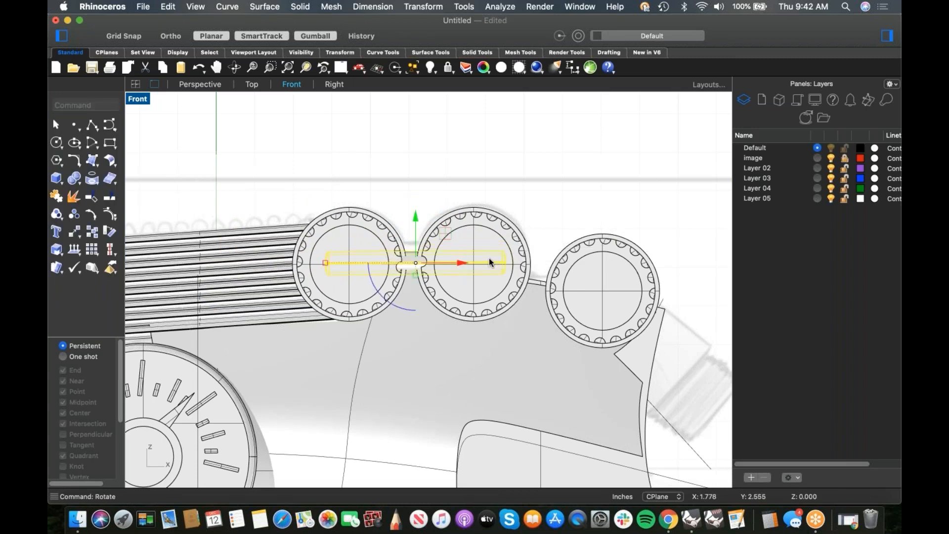
In the top view, narrow the bar's depth and move it outward past the knobs' front faces, and check the front view with nothing selected
key(ctrl+super+t)
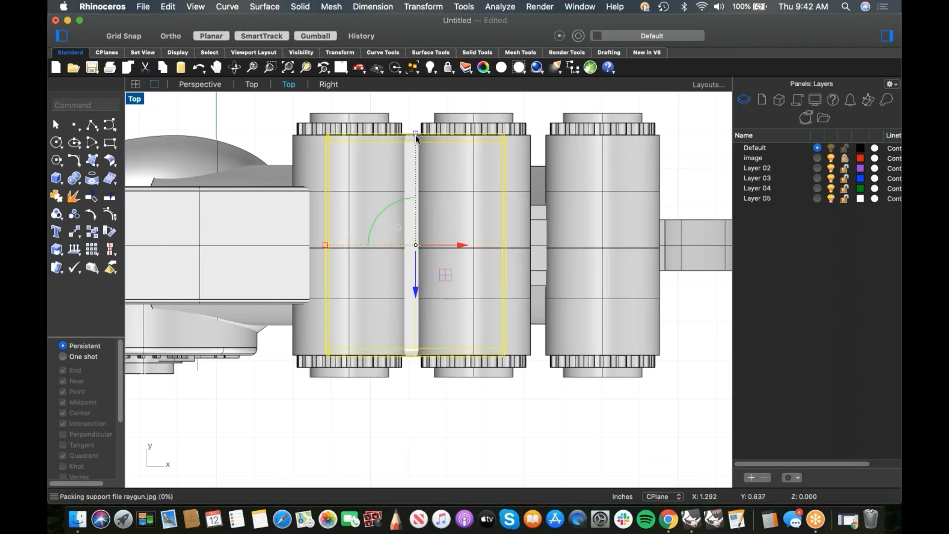
drag(416, 140, 412, 183)
drag(415, 244, 415, 326)
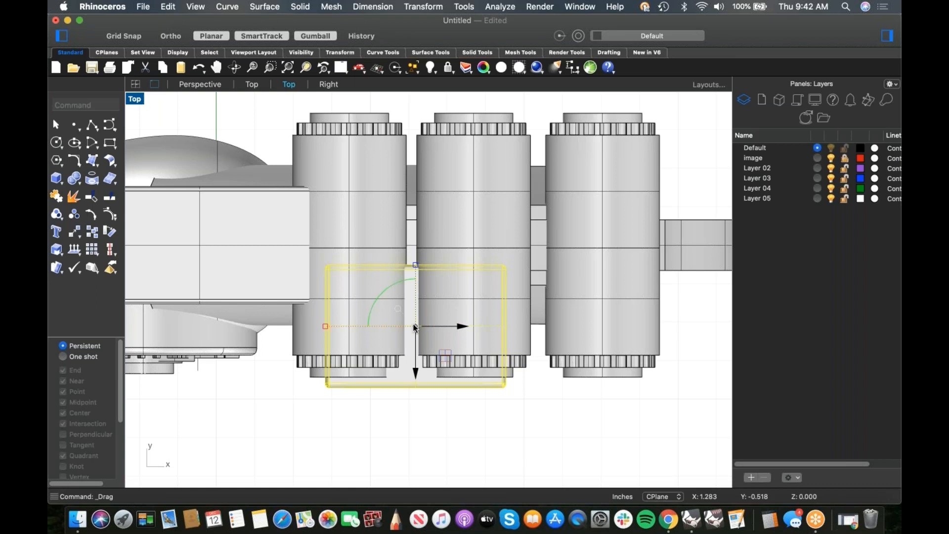
key(ctrl+super+f)
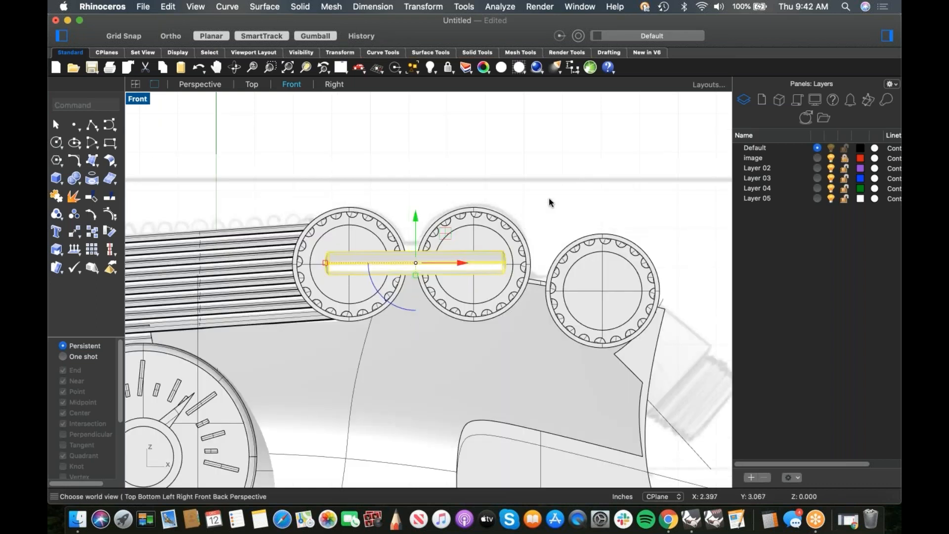
click(584, 180)
scroll(497, 269, down, 2)
scroll(459, 259, down, 2)
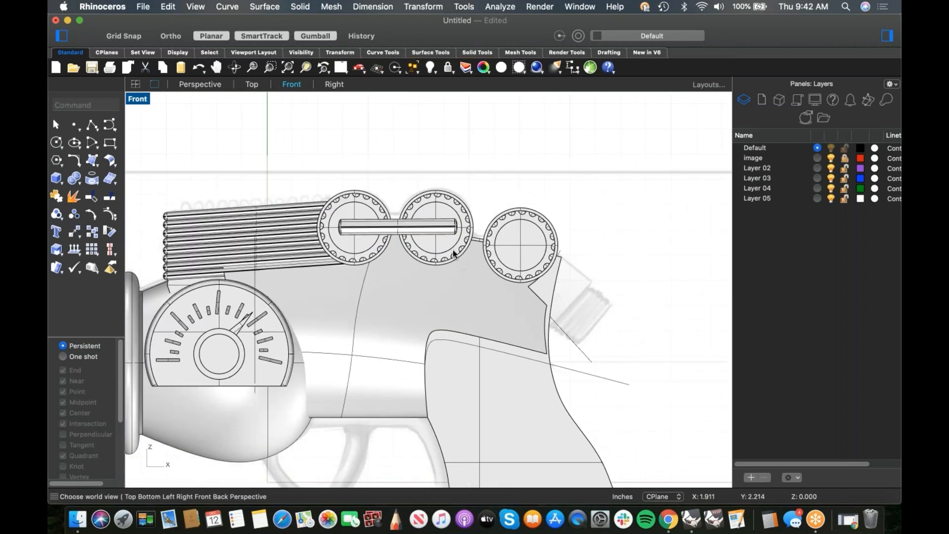
Check the connecting bar's placement across the first two knobs, deselect it, and display the front view in wireframe
scroll(403, 232, up, 3)
click(393, 233)
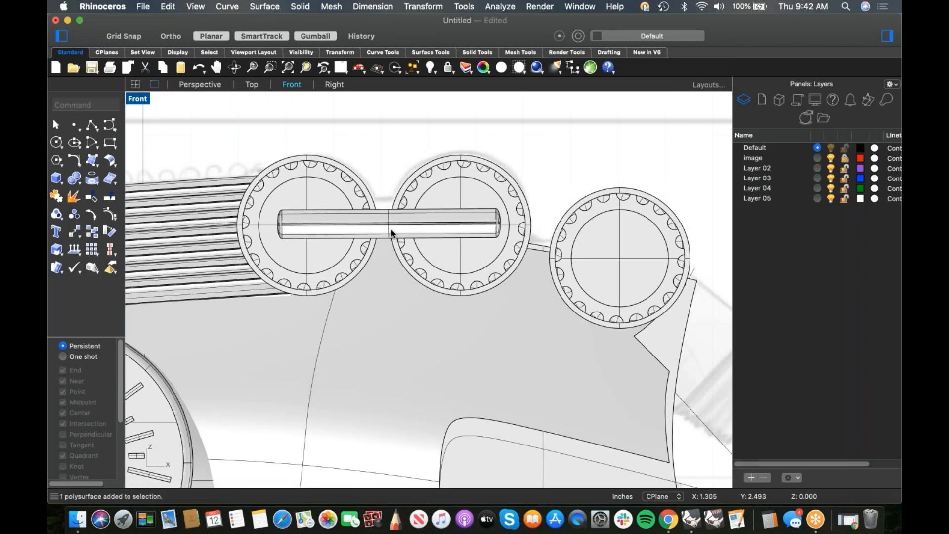
click(417, 141)
scroll(371, 154, down, 2)
scroll(390, 200, down, 3)
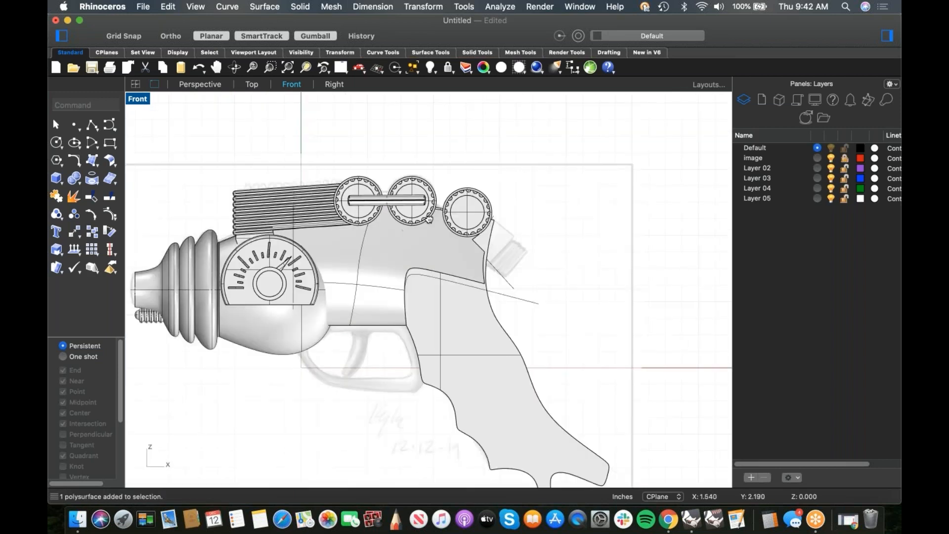
scroll(439, 227, up, 1)
middle_click(453, 232)
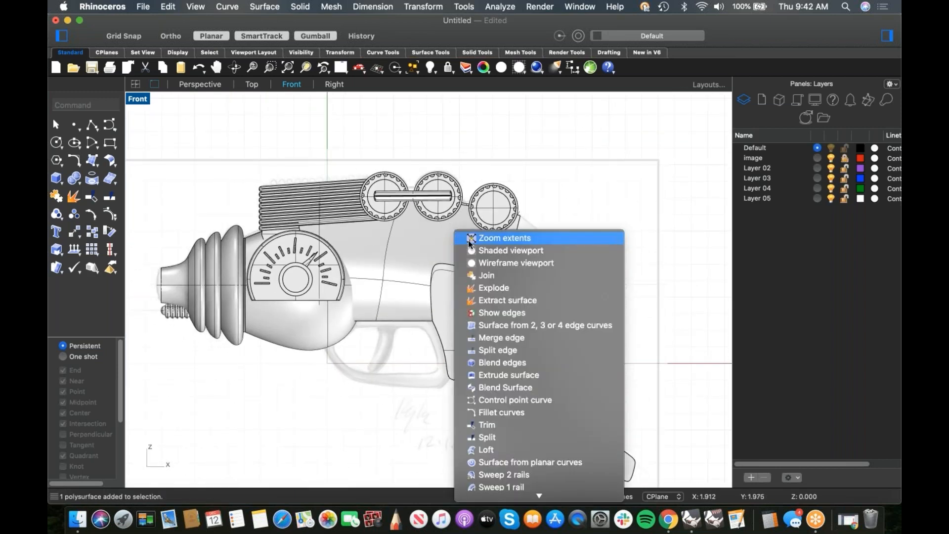
click(487, 264)
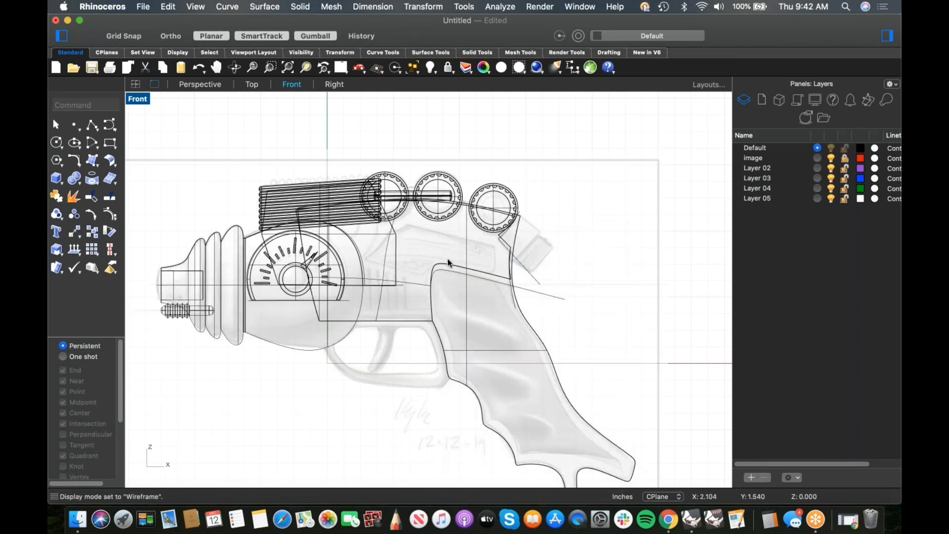
scroll(408, 259, up, 4)
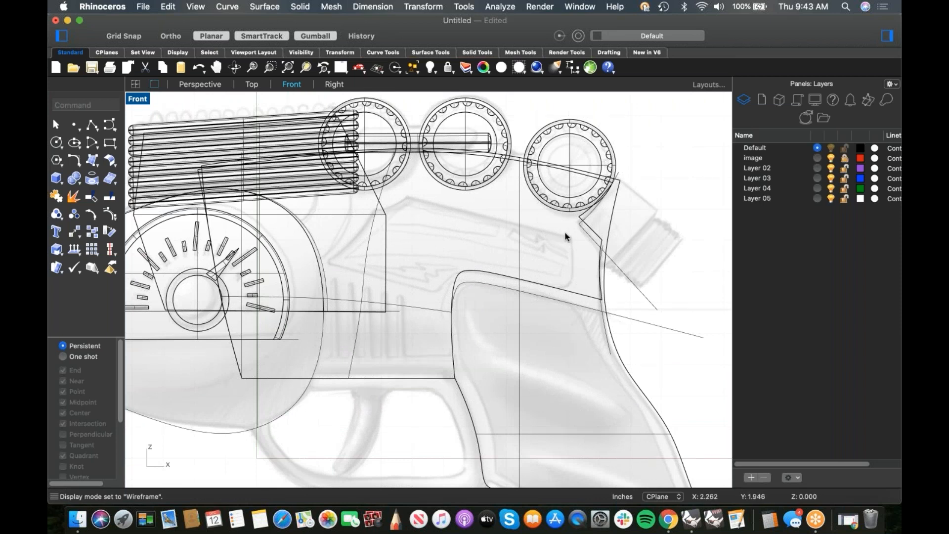
scroll(393, 272, left, 5)
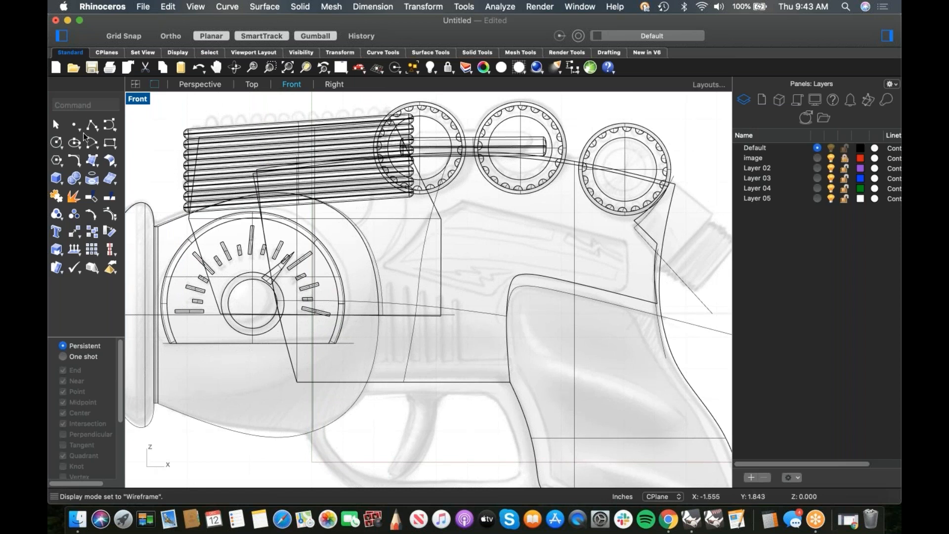
Draw a control point curve along the sketched body contour, from above the first knob down to below the dial
click(108, 126)
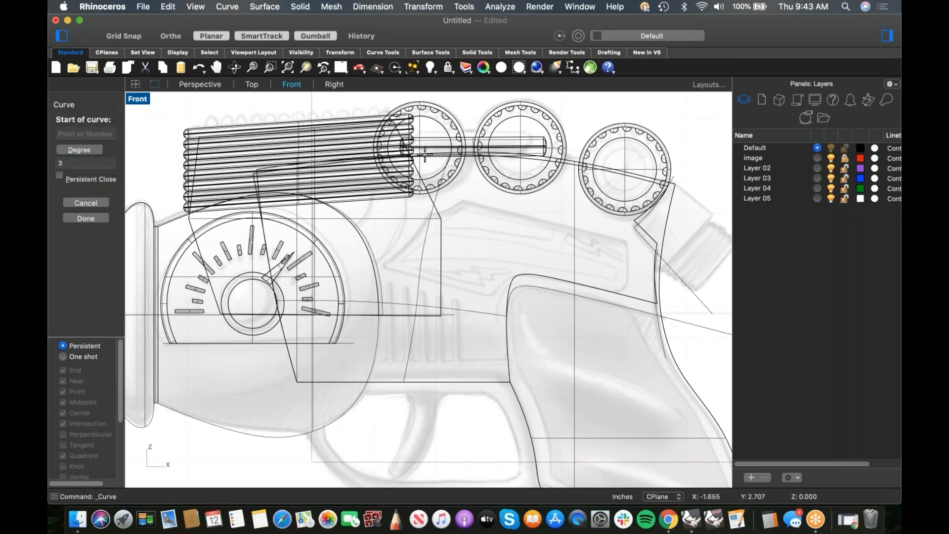
click(394, 101)
click(408, 203)
click(404, 228)
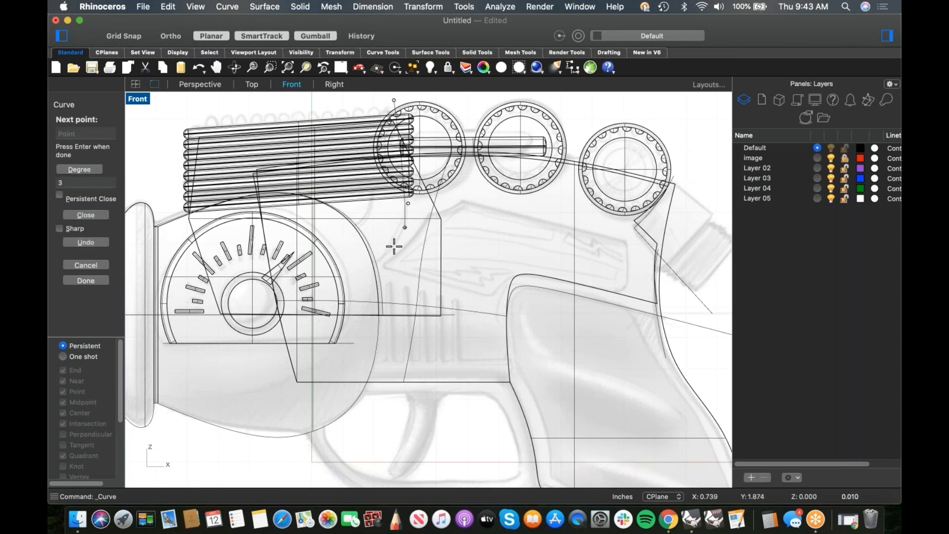
click(390, 250)
click(226, 350)
right_click(227, 350)
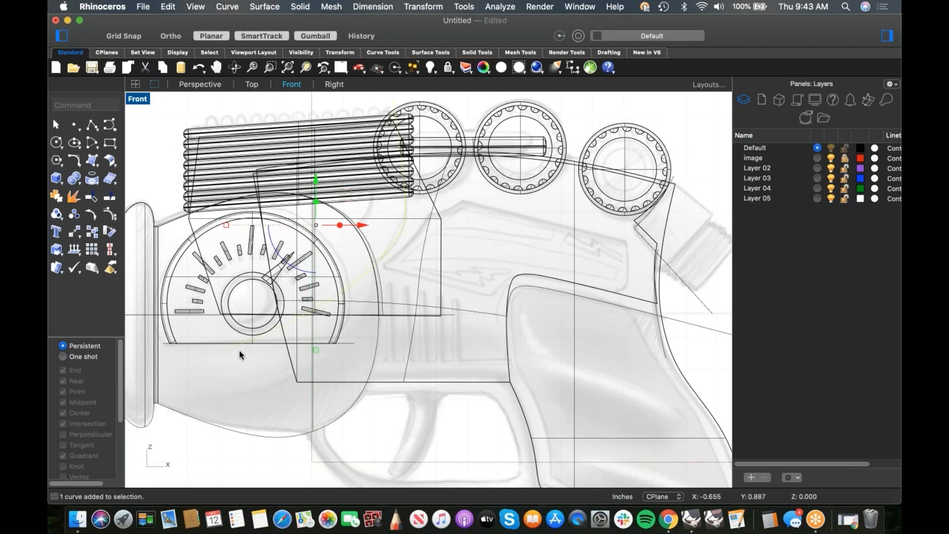
Trim the gun body with the new curve, removing the body's front portion inside the dial housing
text(trim)
key(Return)
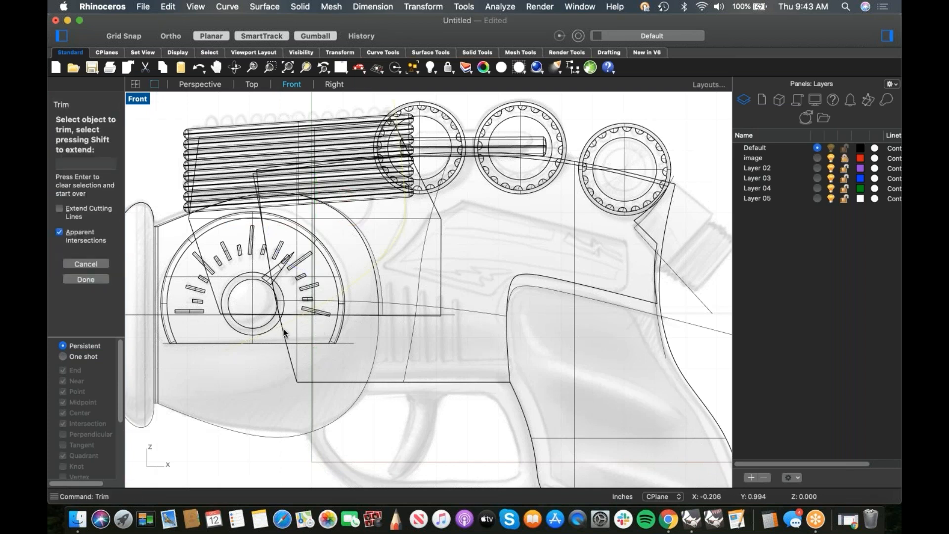
click(267, 239)
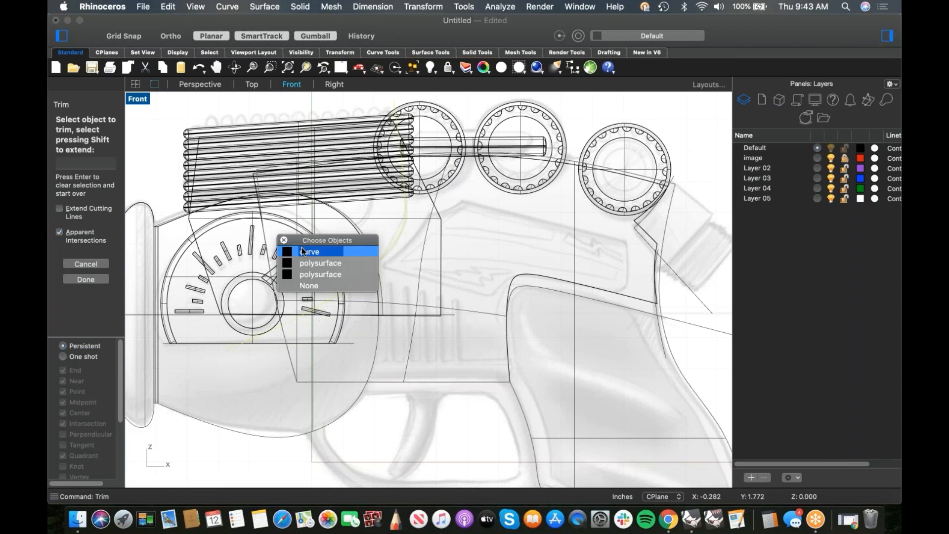
click(308, 261)
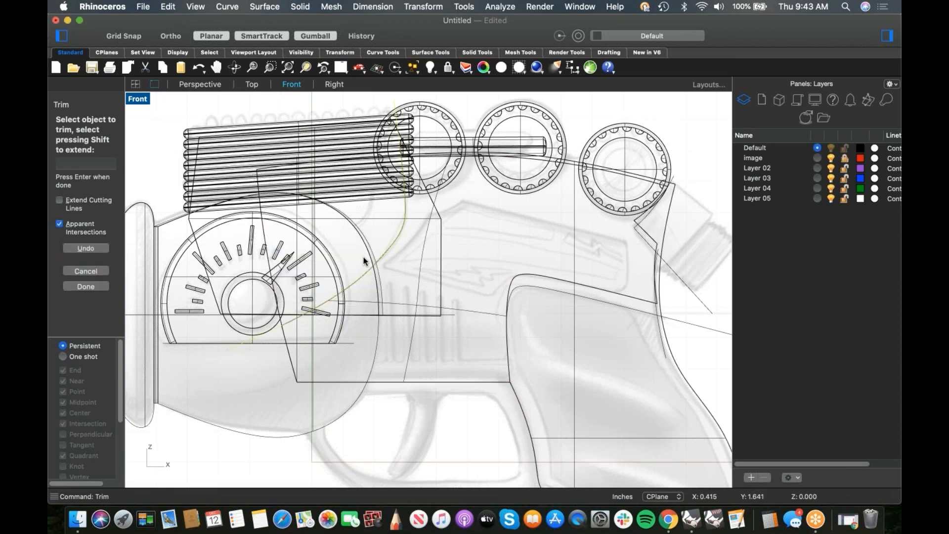
key(Return)
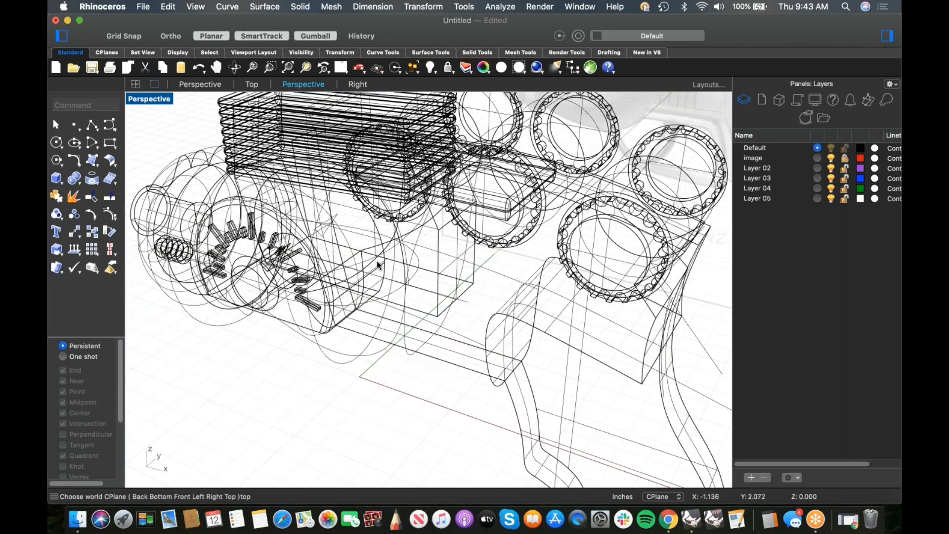
Shade the perspective view and isolate the trimmed gun body together with the angular block behind the ribs
middle_click(378, 259)
click(398, 280)
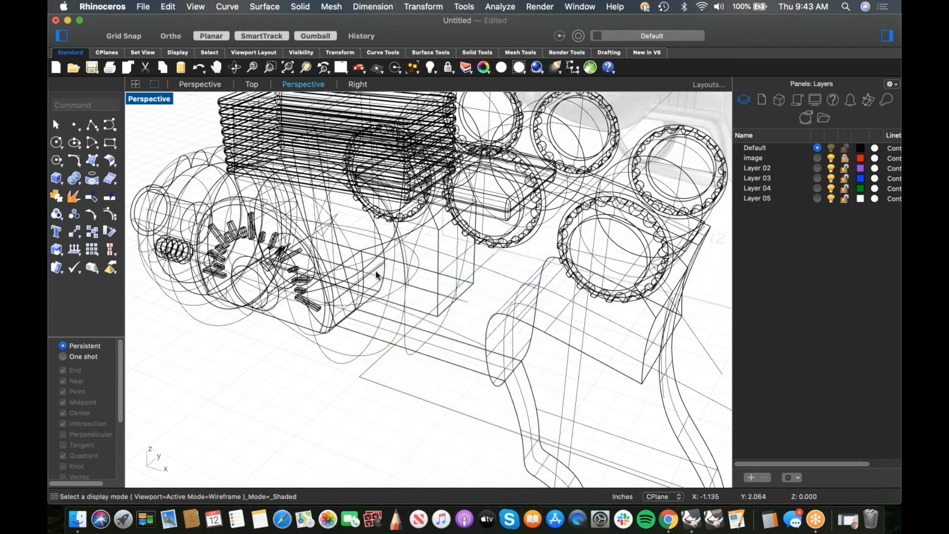
scroll(425, 255, up, 2)
click(429, 247)
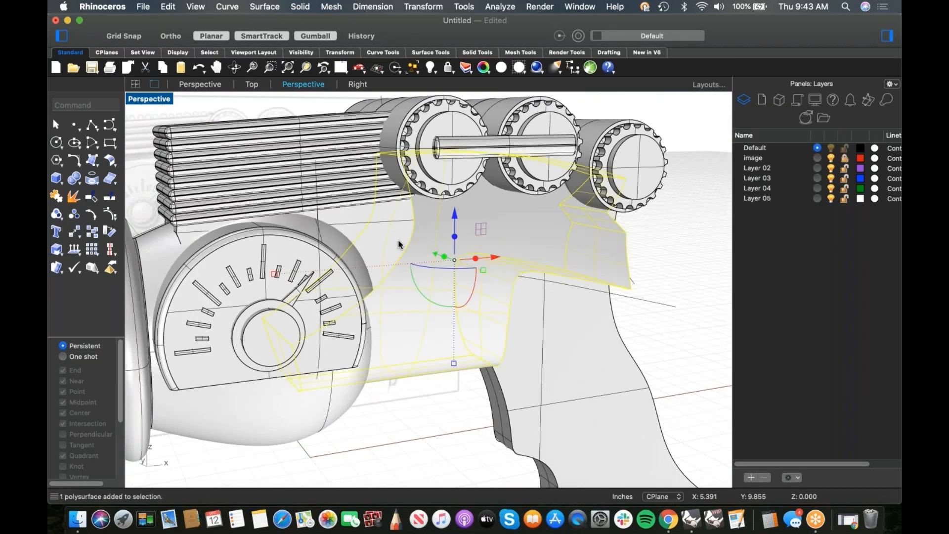
shift+click(346, 223)
text(i)
key(Return)
In the front wireframe view, draw a second control point curve across the block, offset forward from the body's trimmed edge
text(f)
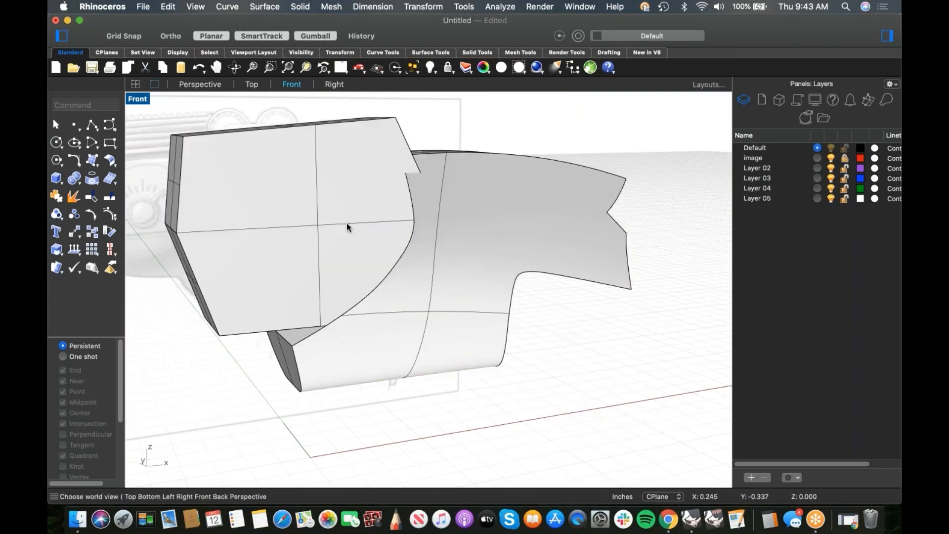
key(Return)
right_drag(346, 223, 373, 231)
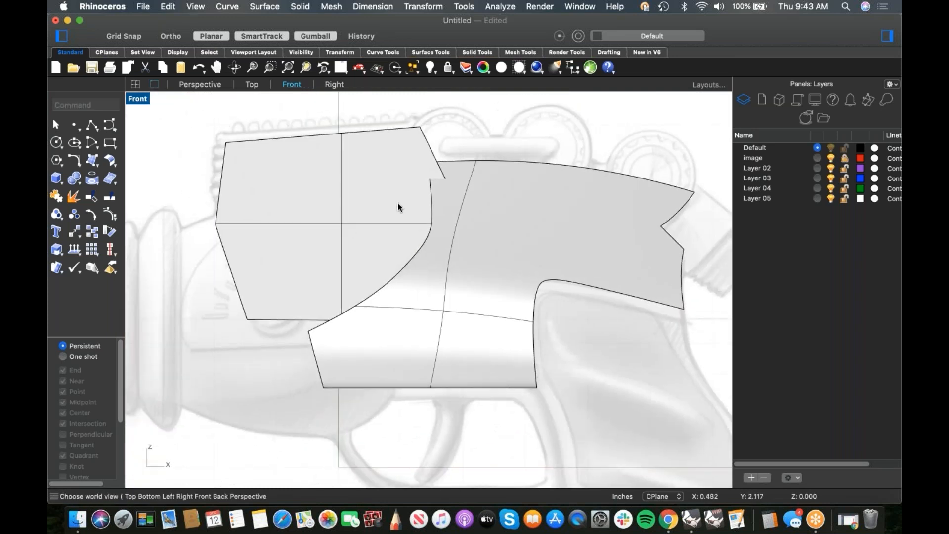
middle_click(421, 206)
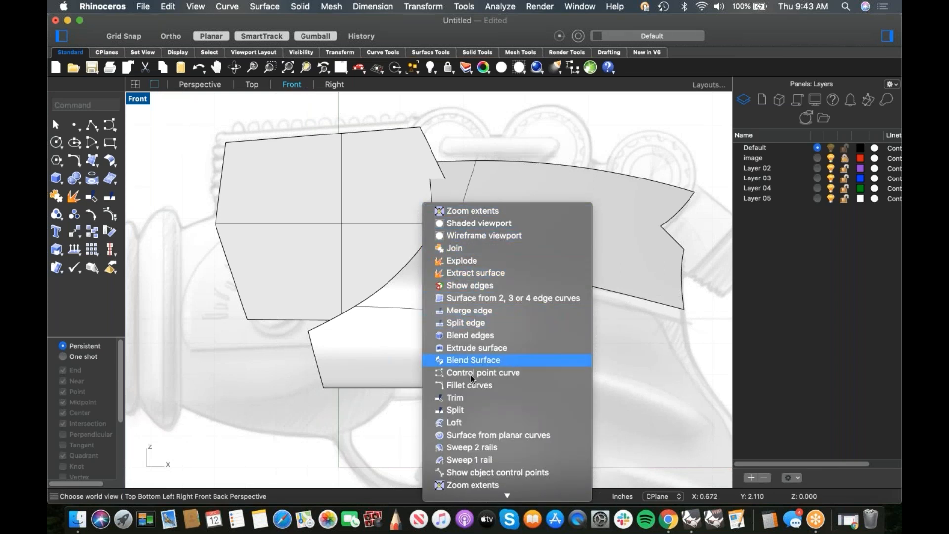
click(476, 235)
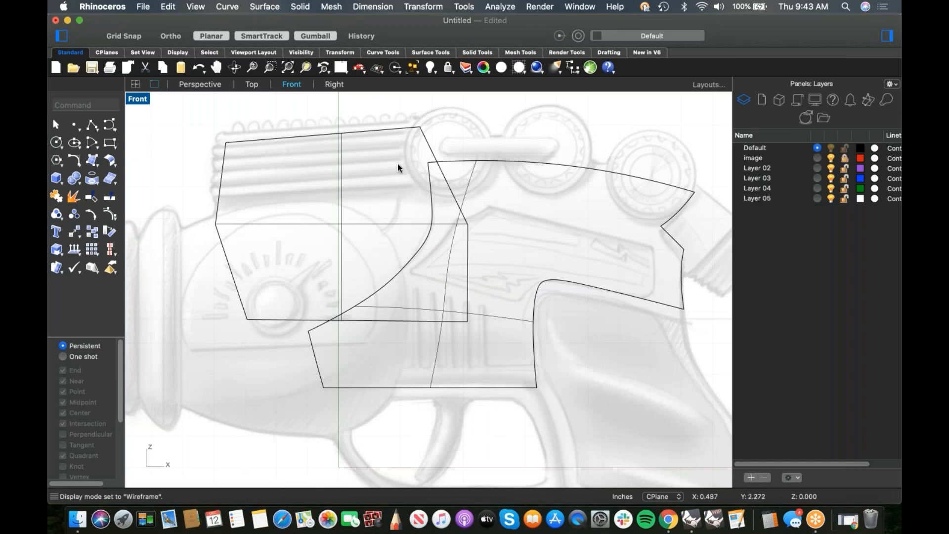
click(110, 124)
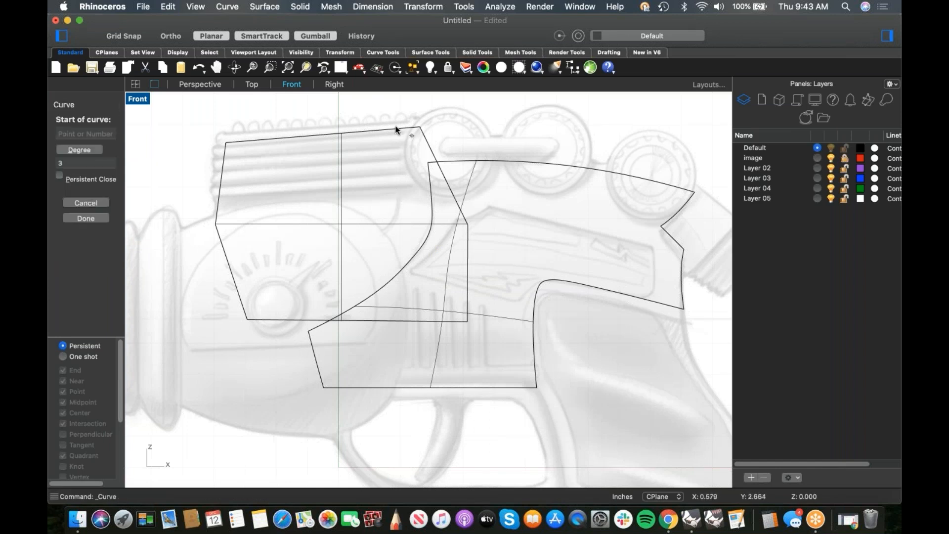
click(387, 119)
click(397, 192)
click(392, 218)
click(369, 241)
click(255, 314)
key(Return)
Project the second curve onto the angular block and delete the original flat curve
click(319, 269)
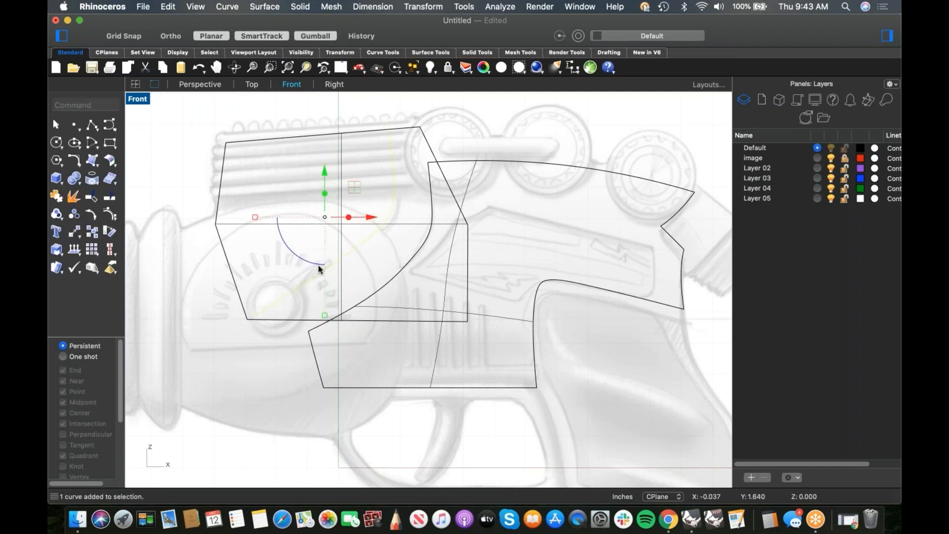
click(92, 182)
click(260, 184)
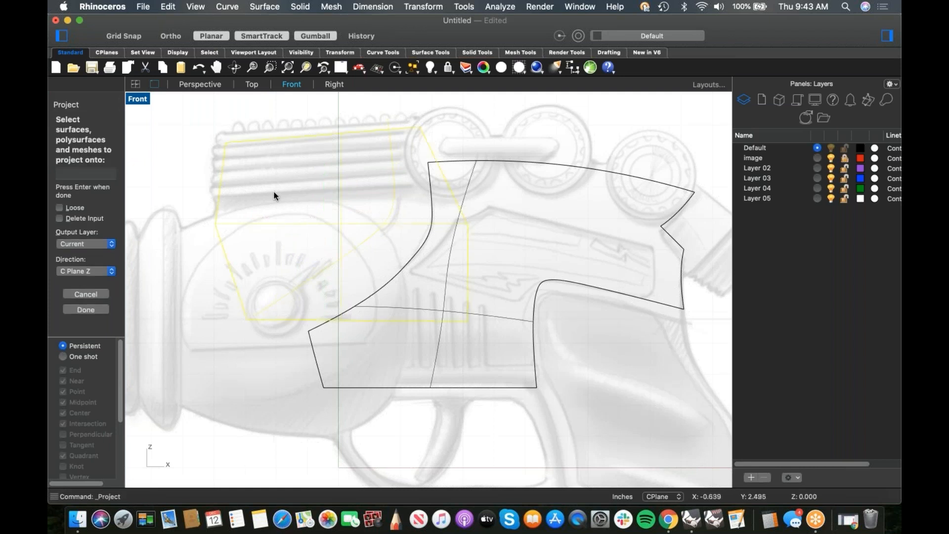
key(Return)
click(494, 127)
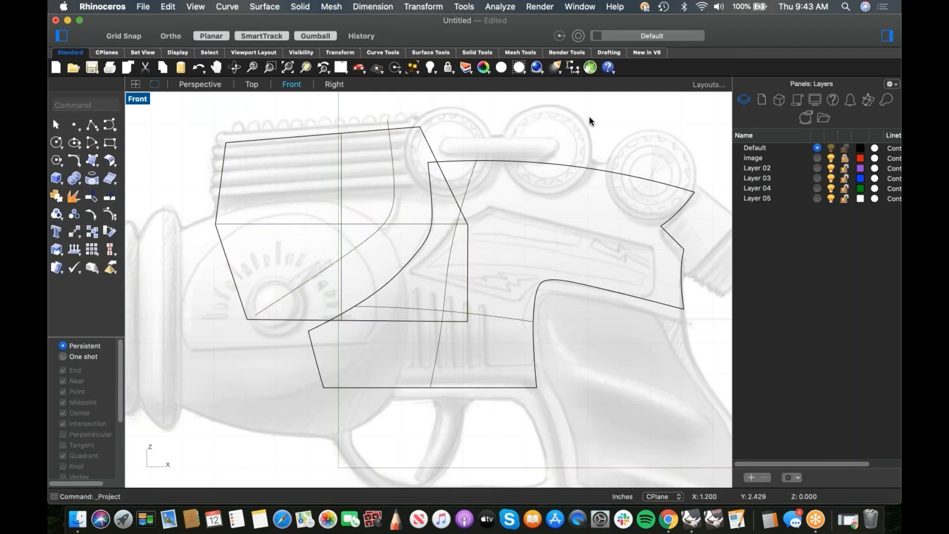
click(379, 122)
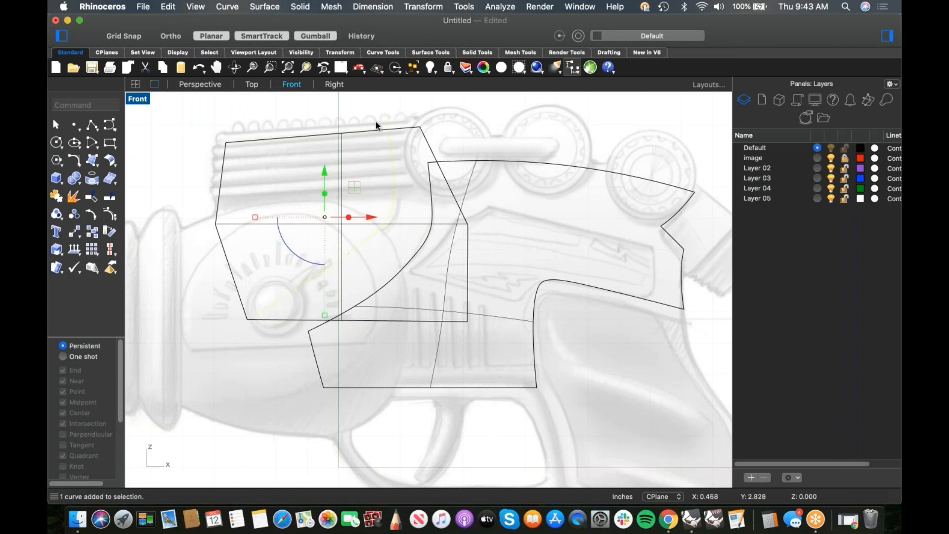
key(Delete)
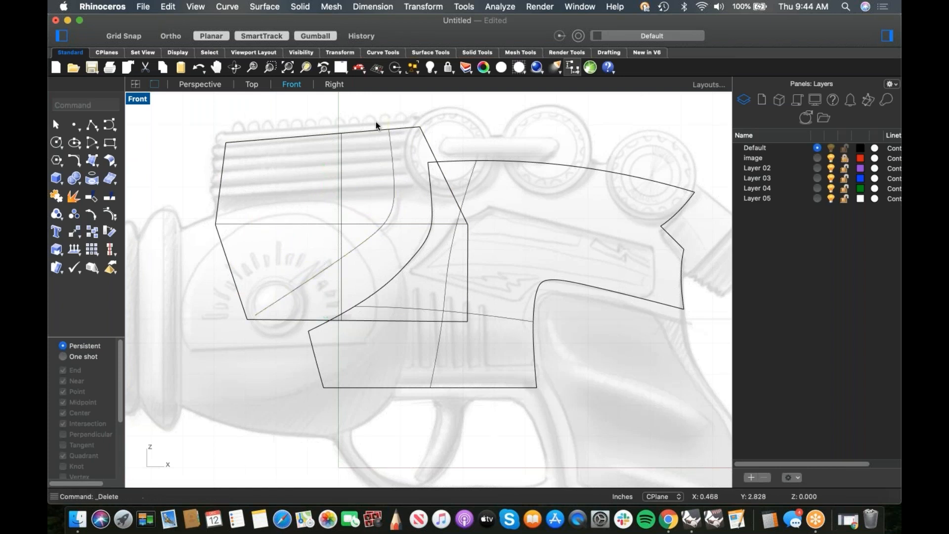
Explode the projected curve and delete its top and far-side segments, keeping the one on the block's near side face
text(p)
key(Return)
scroll(406, 147, up, 3)
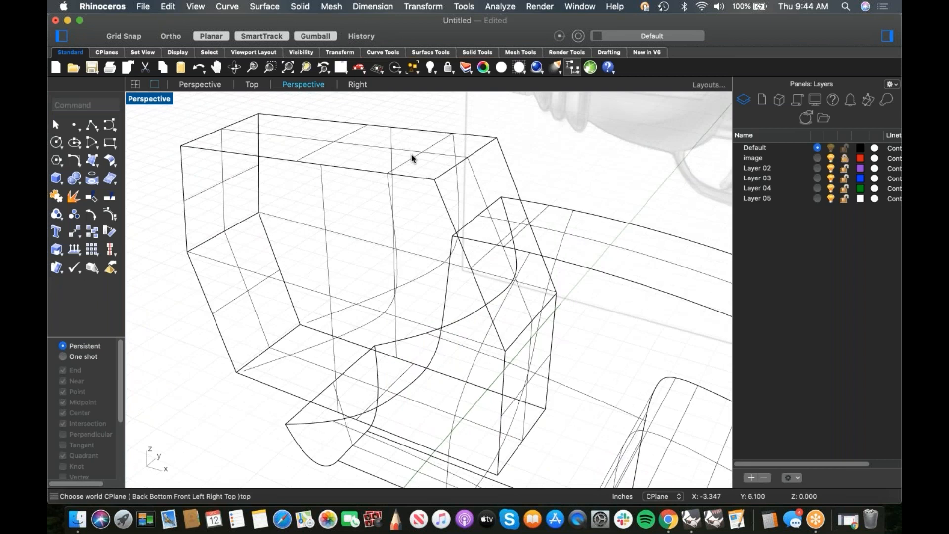
click(409, 161)
click(77, 190)
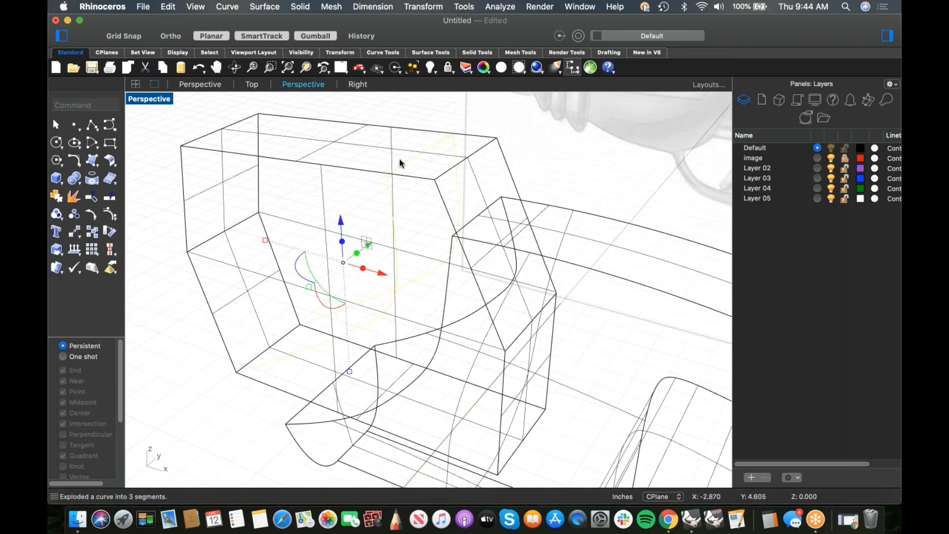
click(411, 163)
key(Delete)
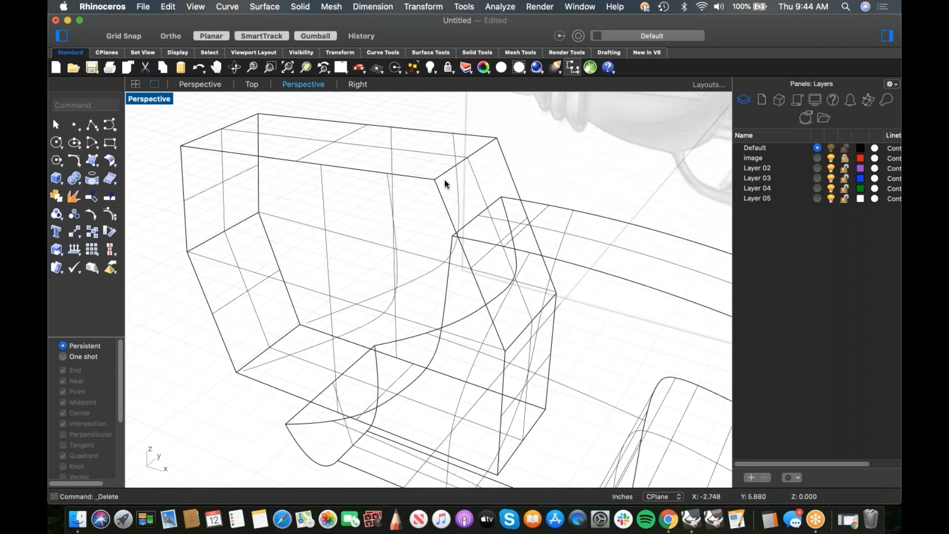
click(456, 209)
key(Delete)
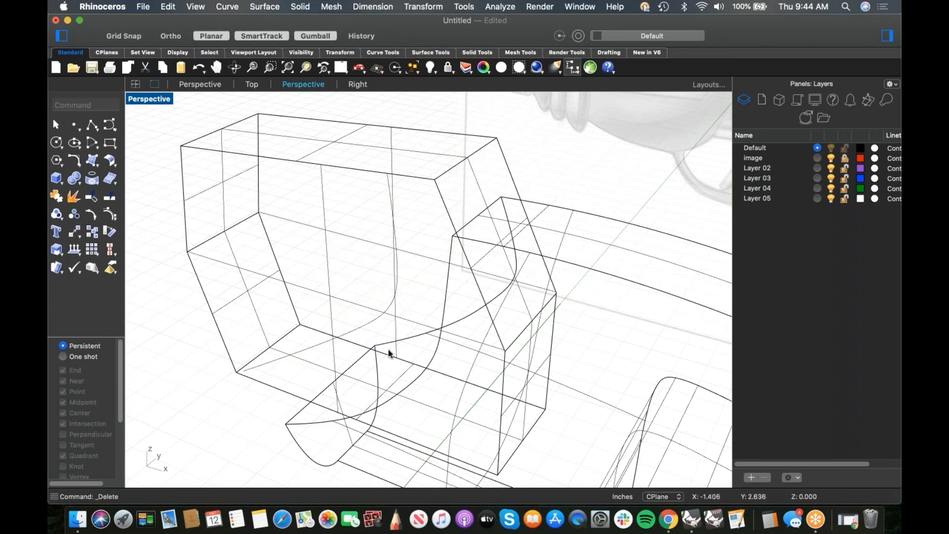
Shade the perspective view and examine how the body's trimmed edge meets the block and its projected curve
right_drag(414, 348, 422, 315)
scroll(421, 315, down, 3)
mouse_move(472, 279)
right_down()
mouse_move(477, 297)
mouse_move(479, 279)
right_up()
right_click(472, 257)
click(467, 263)
right_click(479, 265)
click(501, 284)
right_drag(505, 275, 497, 236)
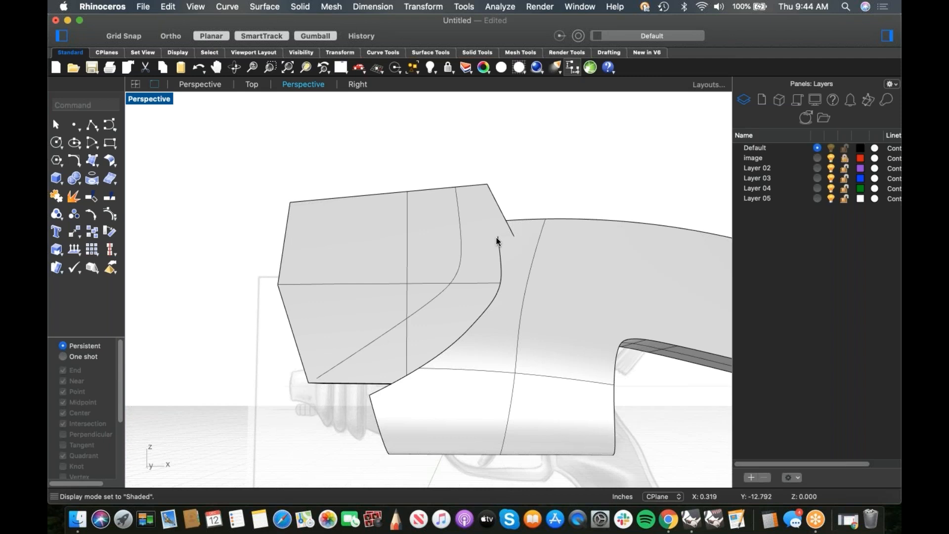
right_drag(499, 244, 508, 319)
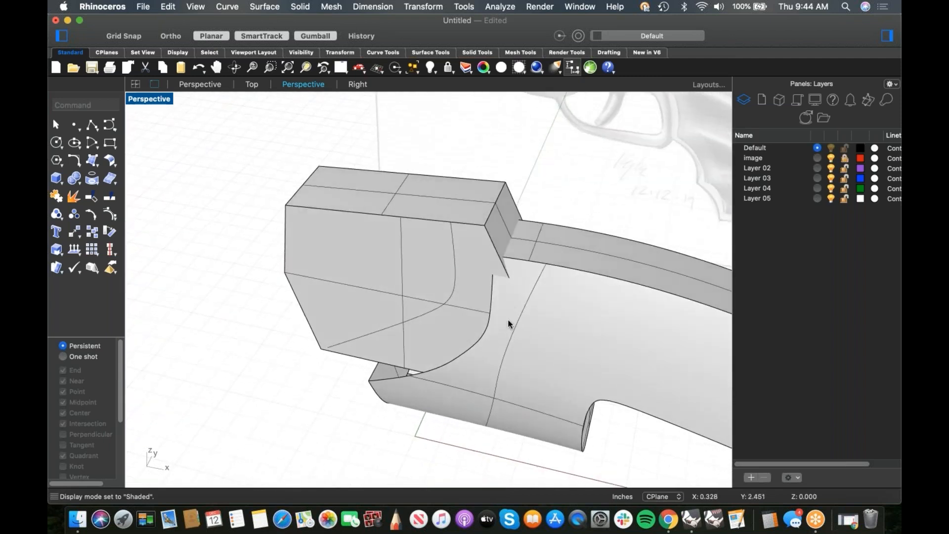
click(513, 348)
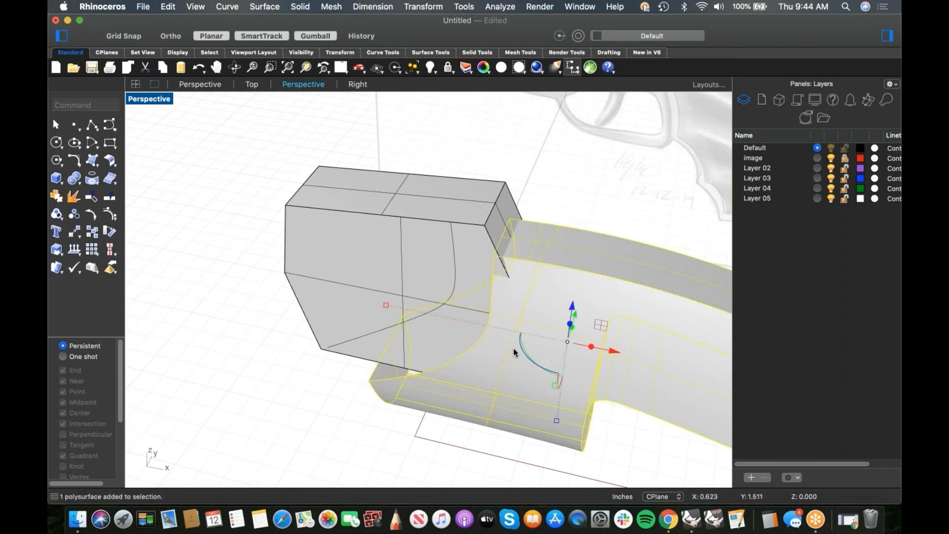
click(256, 410)
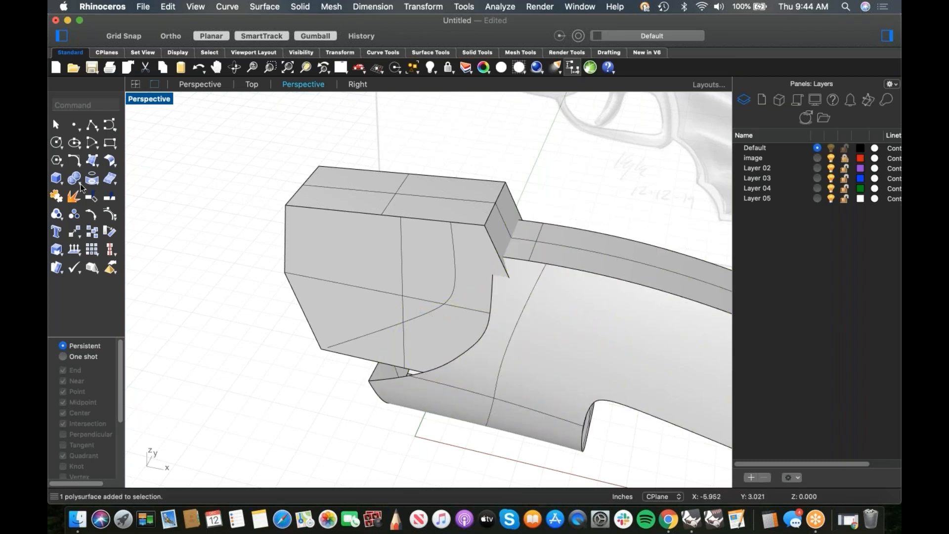
Try a normal-style loft between the body's two curved front edges and delete the resulting surface
click(94, 162)
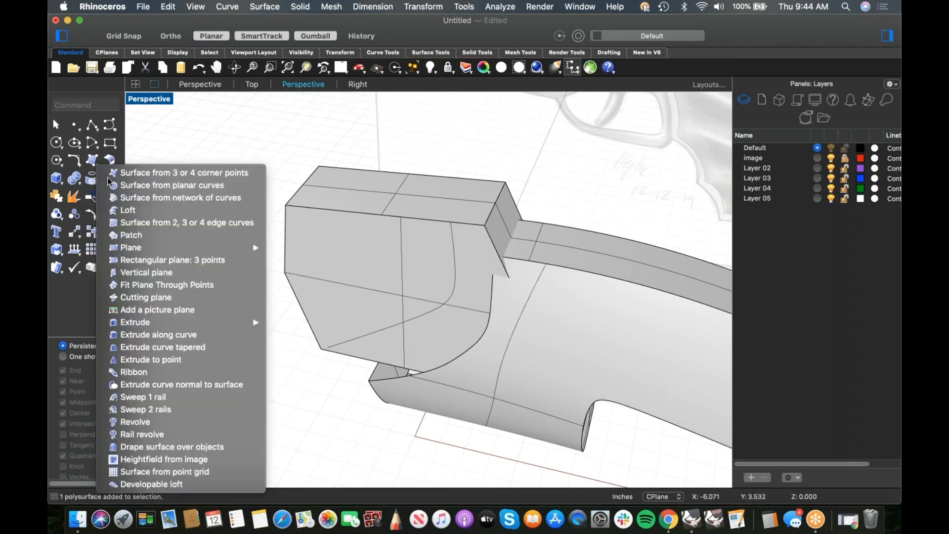
click(128, 212)
mouse_move(434, 369)
right_down()
mouse_move(479, 364)
mouse_move(428, 361)
right_up()
click(427, 361)
key(Return)
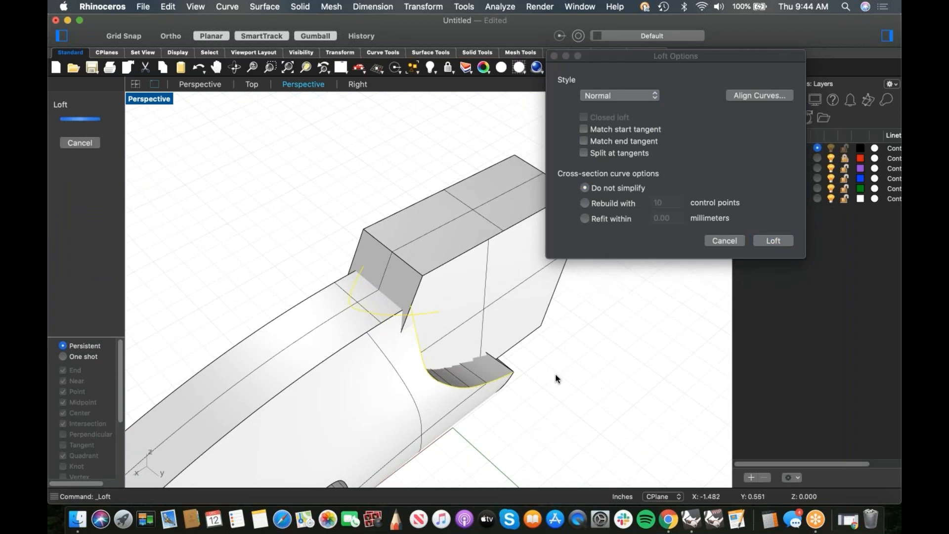
click(789, 242)
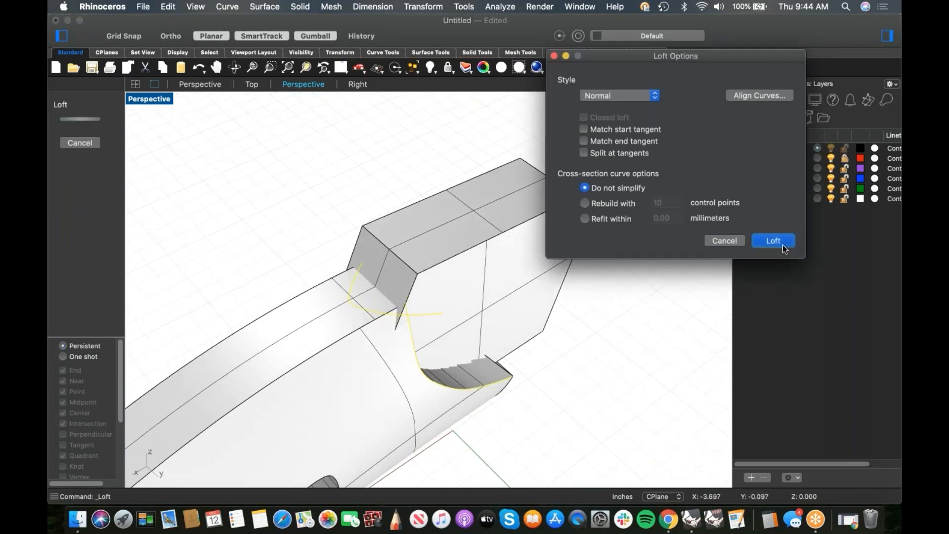
click(775, 241)
right_drag(514, 371, 399, 401)
click(399, 402)
key(Delete)
Loft a normal-style surface, without simplifying, between the body's near and far curved front edges to close the opening
scroll(374, 366, down, 5)
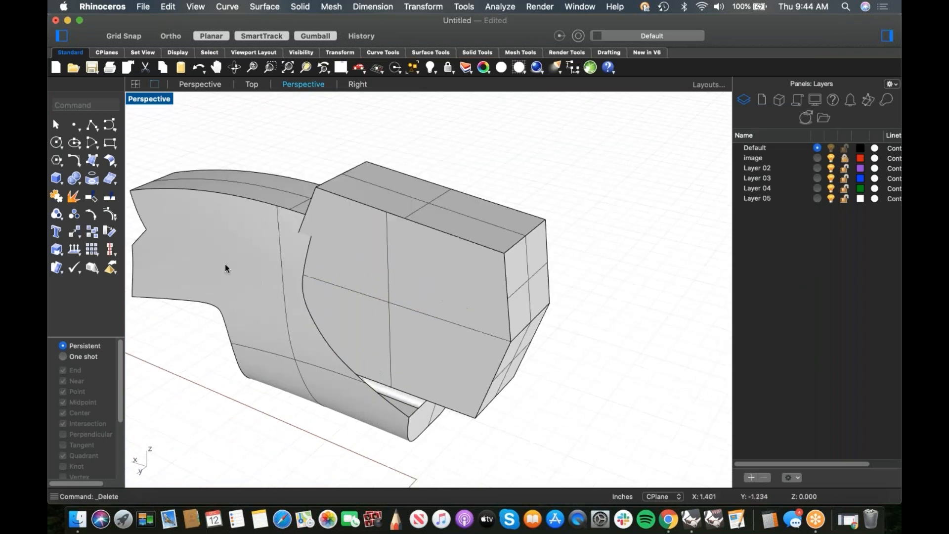
click(92, 161)
click(130, 208)
click(397, 408)
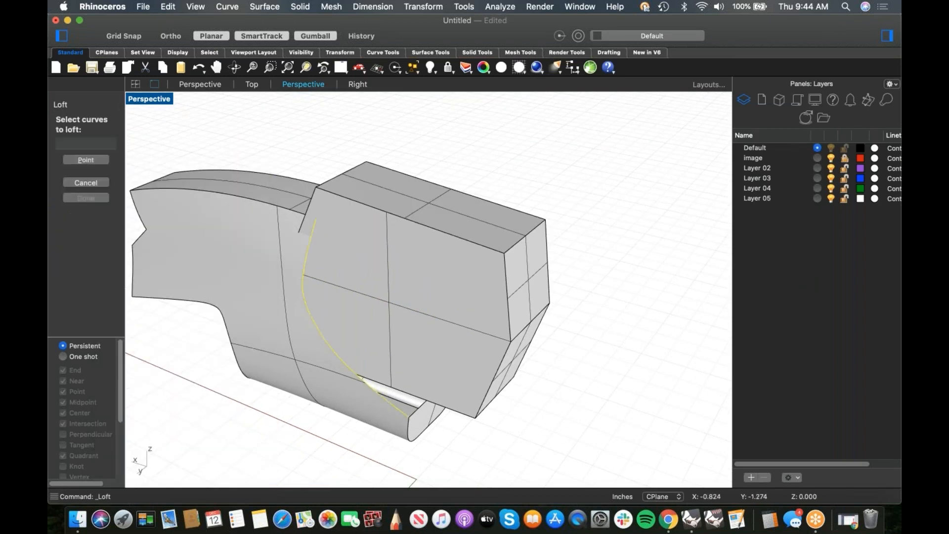
right_drag(484, 442, 496, 434)
click(447, 386)
key(Return)
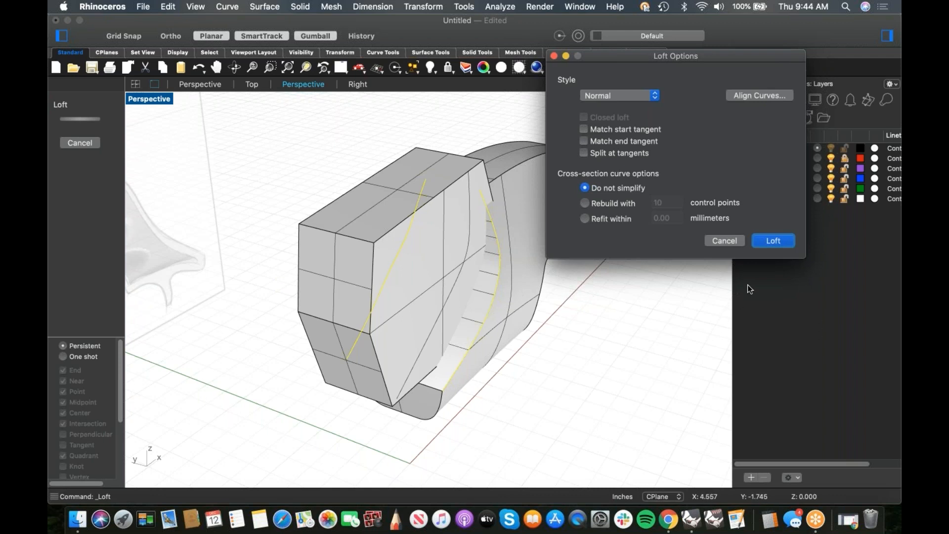
click(773, 241)
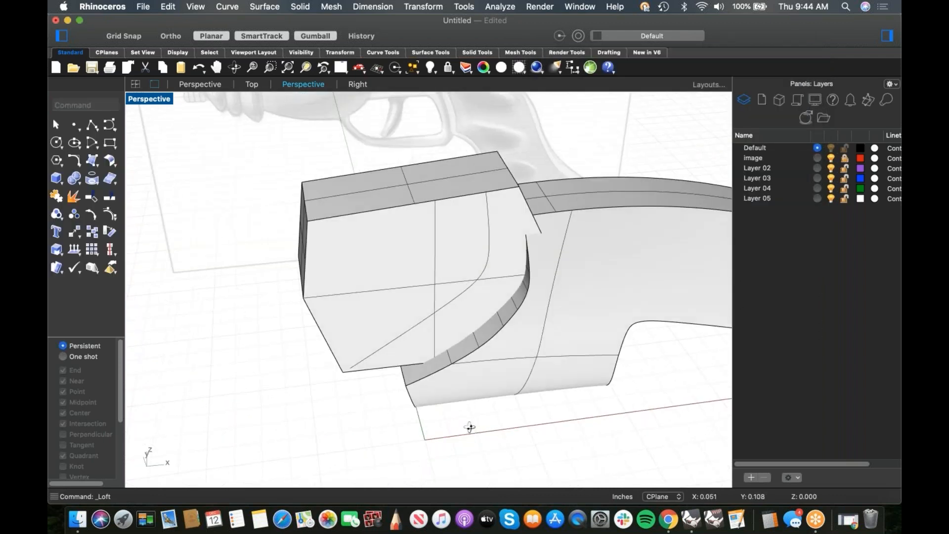
Join the lofted surface to the body and Boolean union the closed body with the angular block
scroll(467, 423, up, 5)
drag(468, 420, 393, 351)
key(super+j)
scroll(464, 390, down, 6)
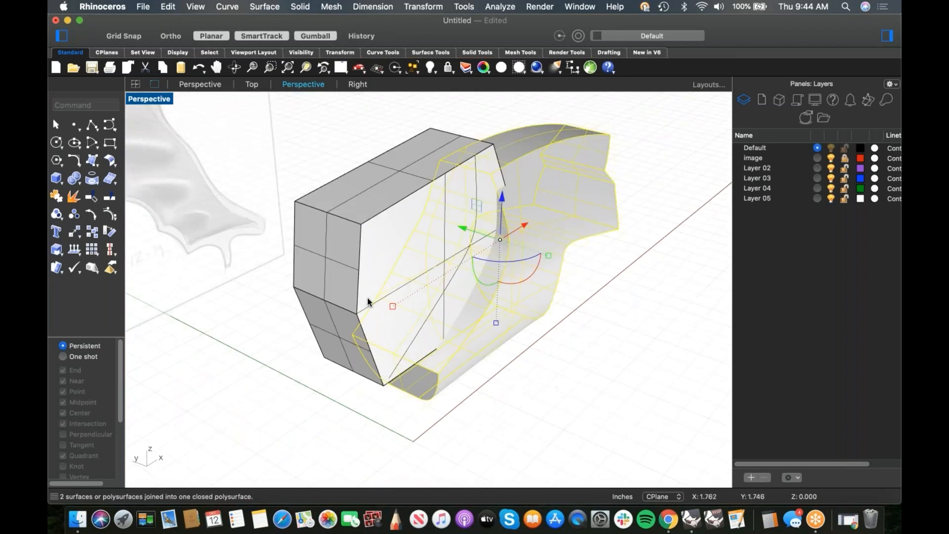
shift+click(309, 269)
click(77, 180)
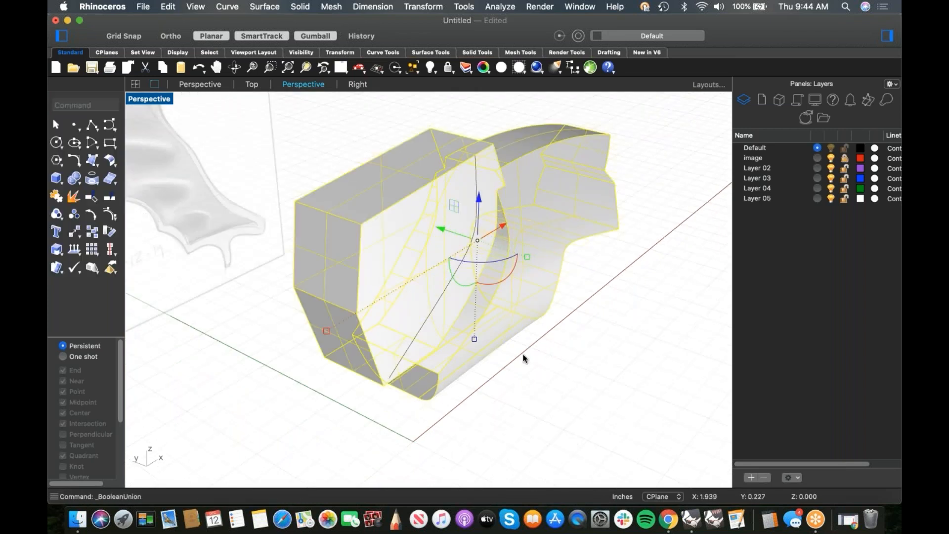
Delete the curved front face of the body where it meets the block's side
right_drag(563, 371, 525, 367)
scroll(515, 317, up, 2)
mouse_move(515, 318)
right_down()
mouse_move(541, 303)
mouse_move(533, 316)
right_up()
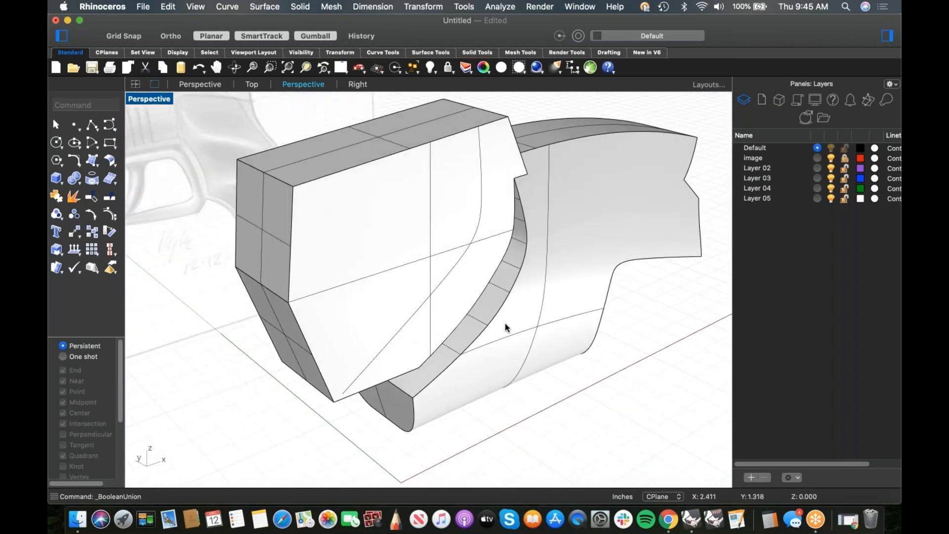
shift+super+click(477, 322)
key(Delete)
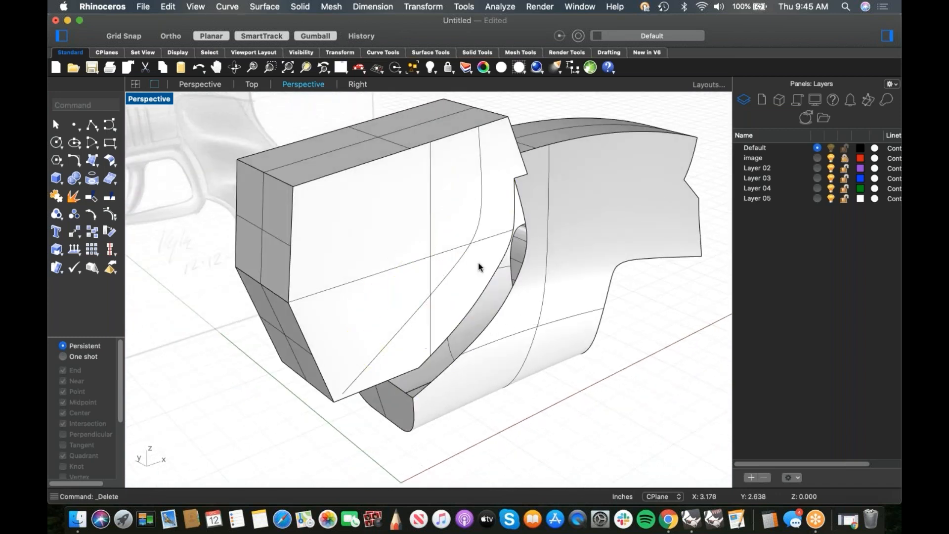
Draw a straight polyline from the top of the body's curved front edge across the block's side to the projected curve
mouse_move(451, 318)
right_down()
mouse_move(440, 318)
mouse_move(448, 310)
right_up()
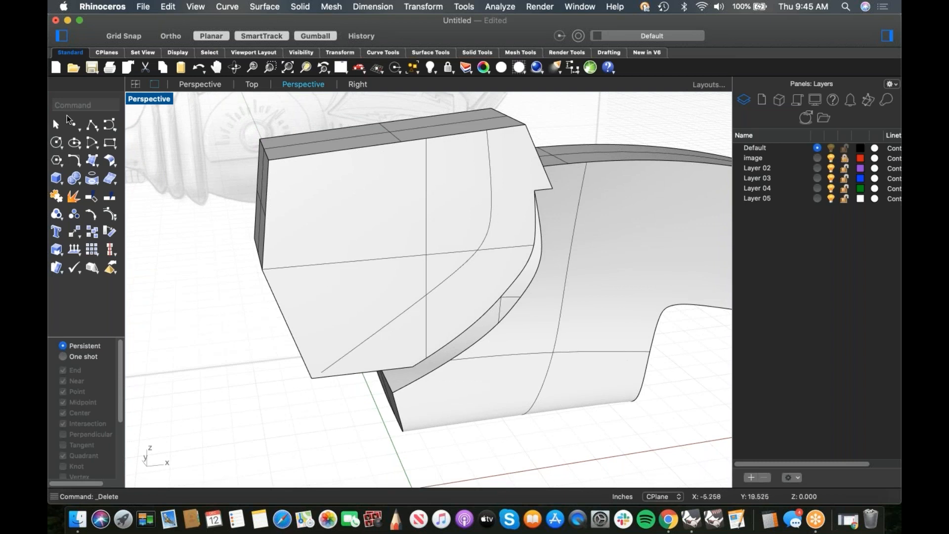
click(92, 124)
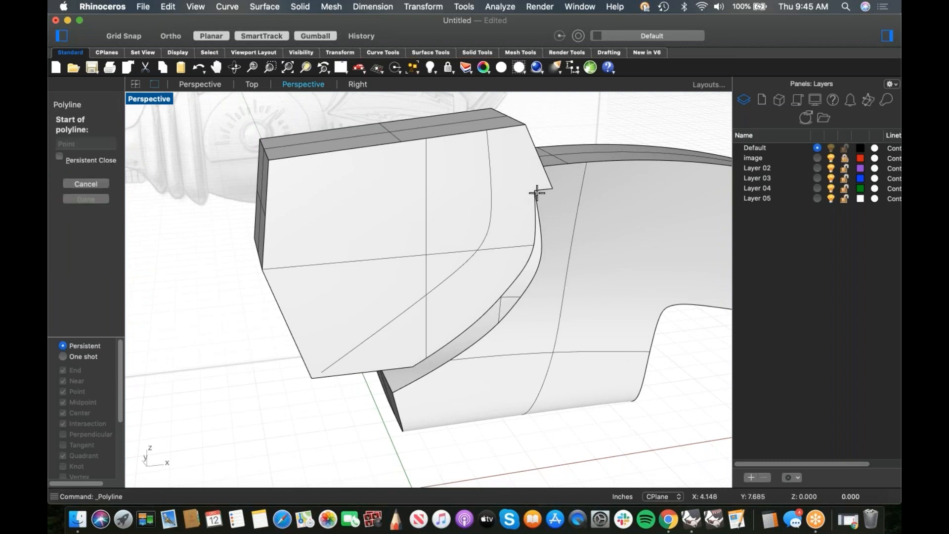
click(535, 191)
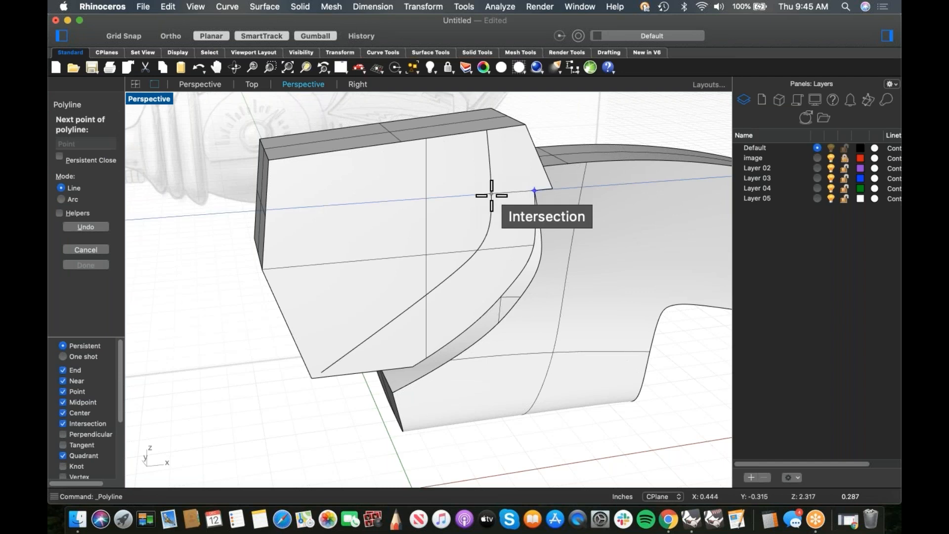
click(491, 195)
key(Return)
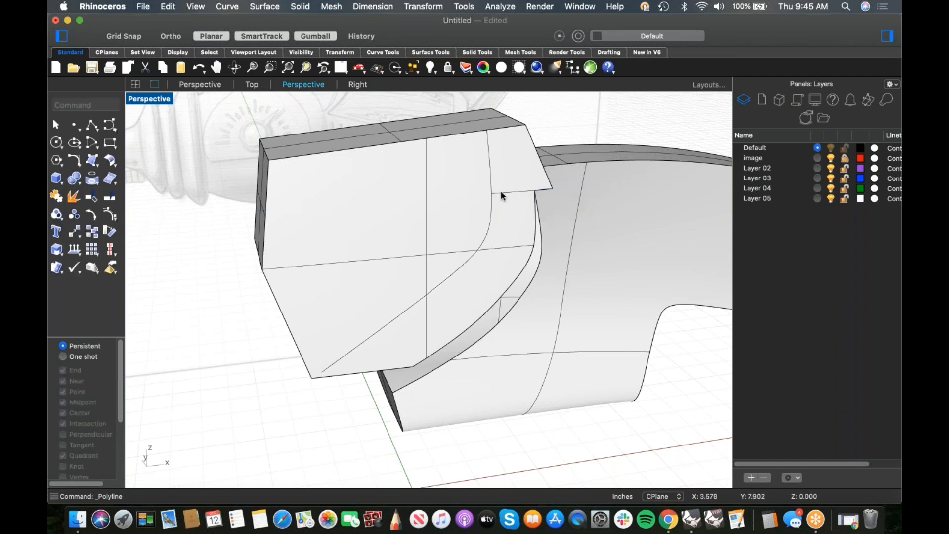
Trim off the part of the projected curve above the short straight line
click(500, 192)
click(535, 210)
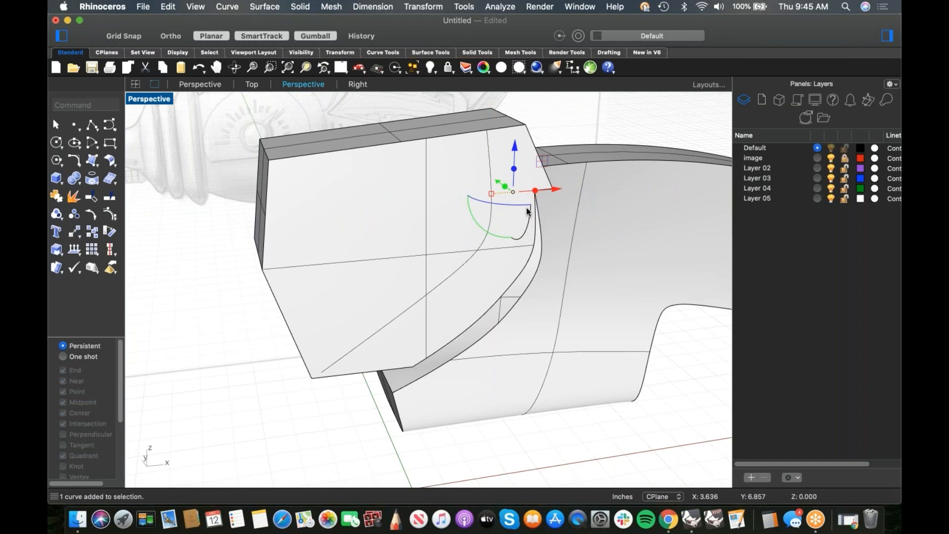
text(Trim)
key(Return)
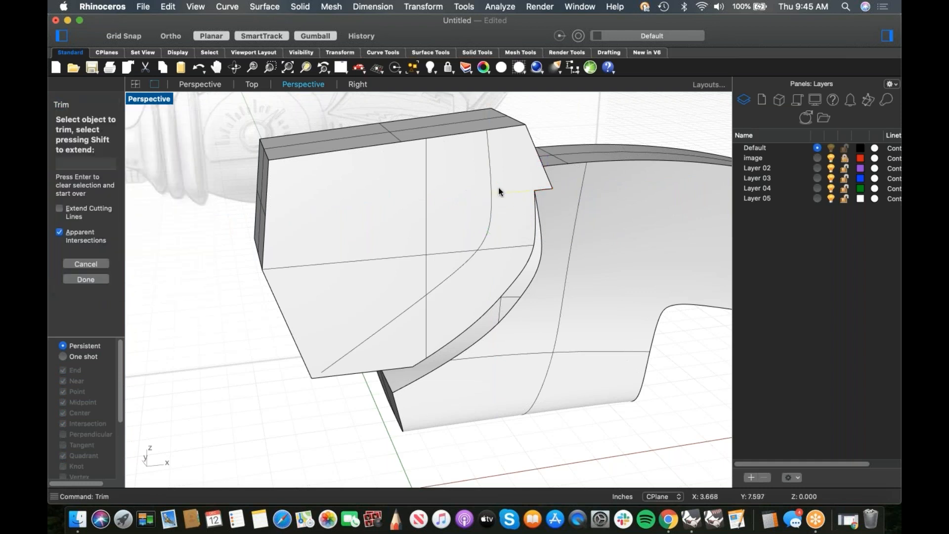
click(490, 184)
key(Return)
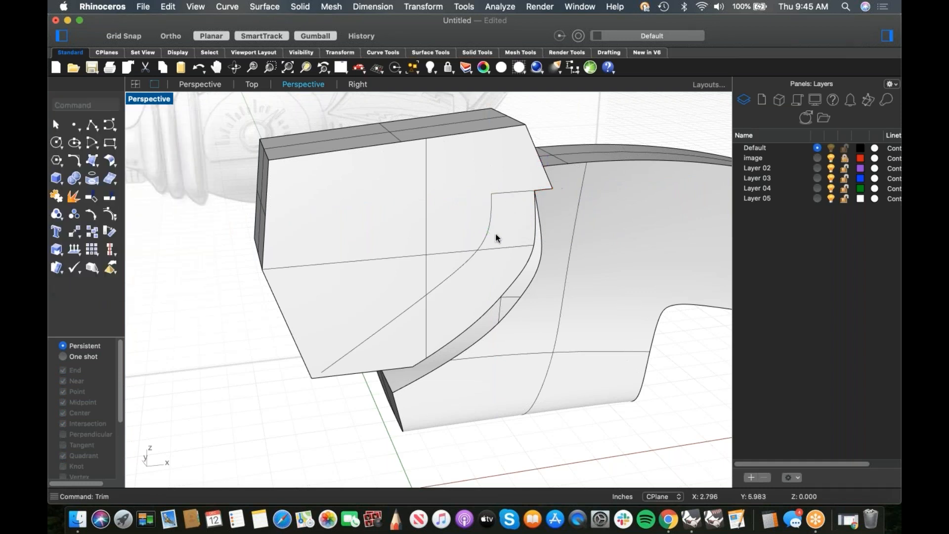
Sweep the short line along the projected curve and the body's curved edge as two rails, leaving cross sections unchanged
shift+right_drag(488, 270, 503, 253)
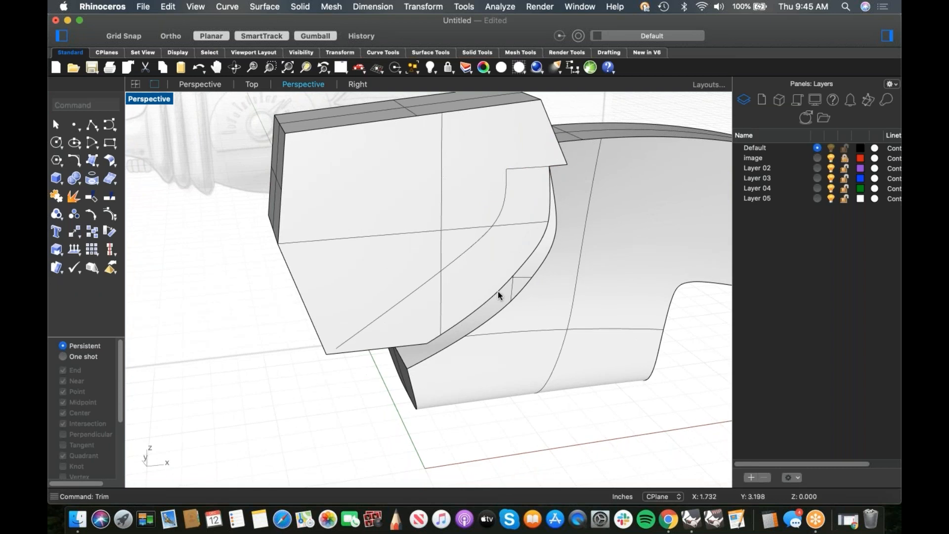
click(99, 167)
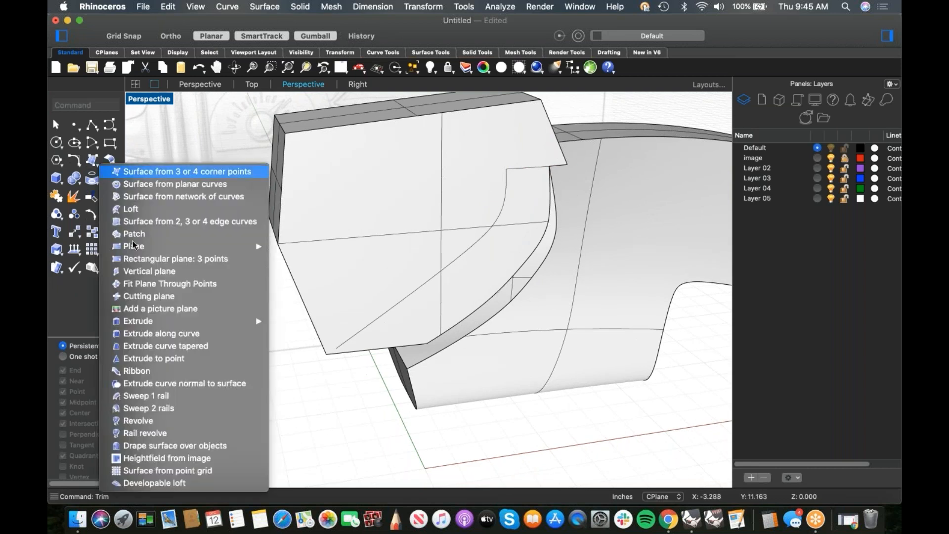
click(149, 408)
click(507, 186)
click(554, 194)
click(537, 169)
key(Return)
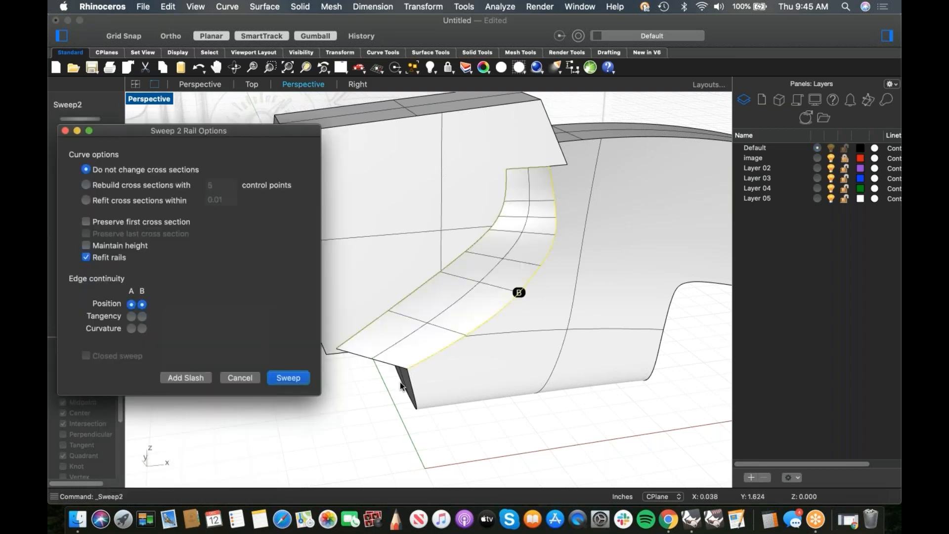
Mirror a copy of the swept surface to the block's opposite side across the body's centre plane
scroll(372, 375, down, 4)
right_drag(374, 370, 476, 370)
click(437, 348)
text(mi)
key(Return)
click(473, 377)
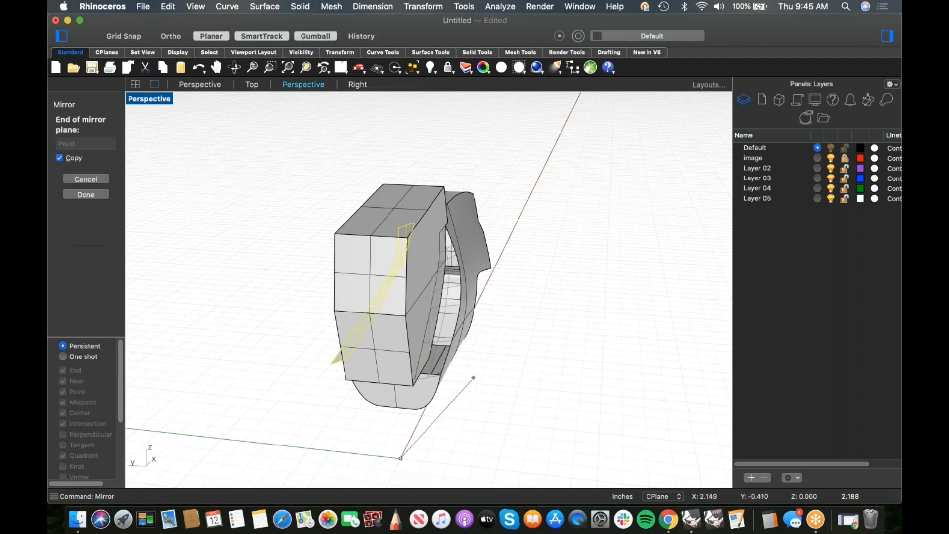
click(496, 428)
Delete the block's underside face near the lower tip of the swept surface
scroll(526, 383, up, 5)
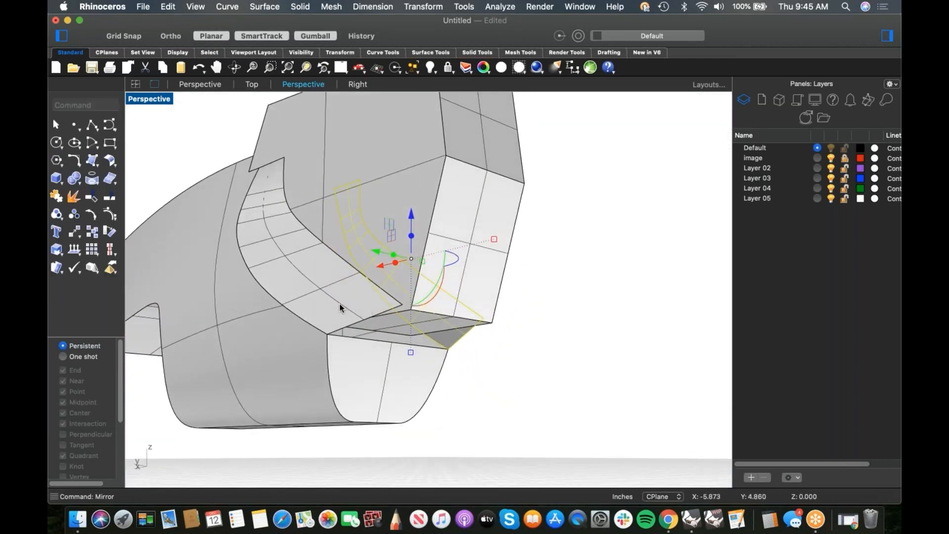
right_drag(374, 327, 345, 348)
scroll(322, 339, up, 3)
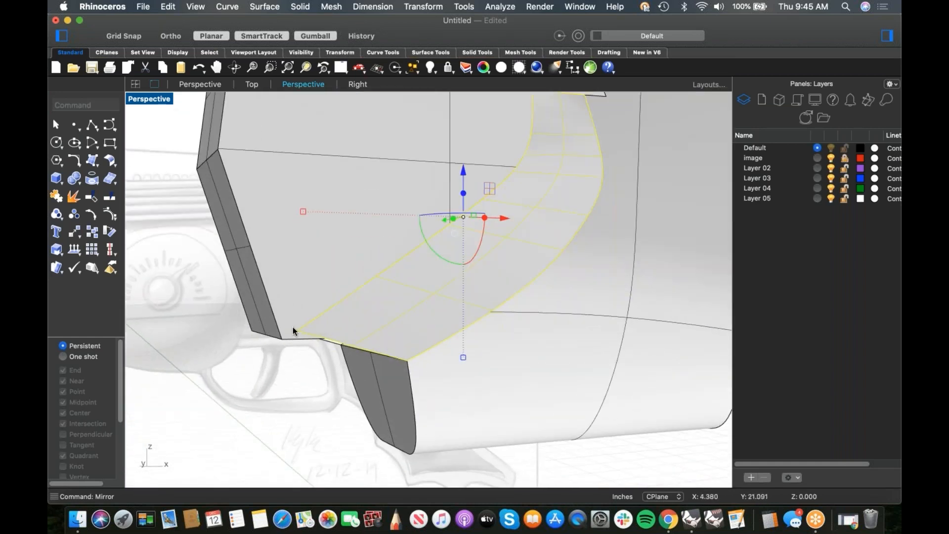
scroll(301, 356, down, 5)
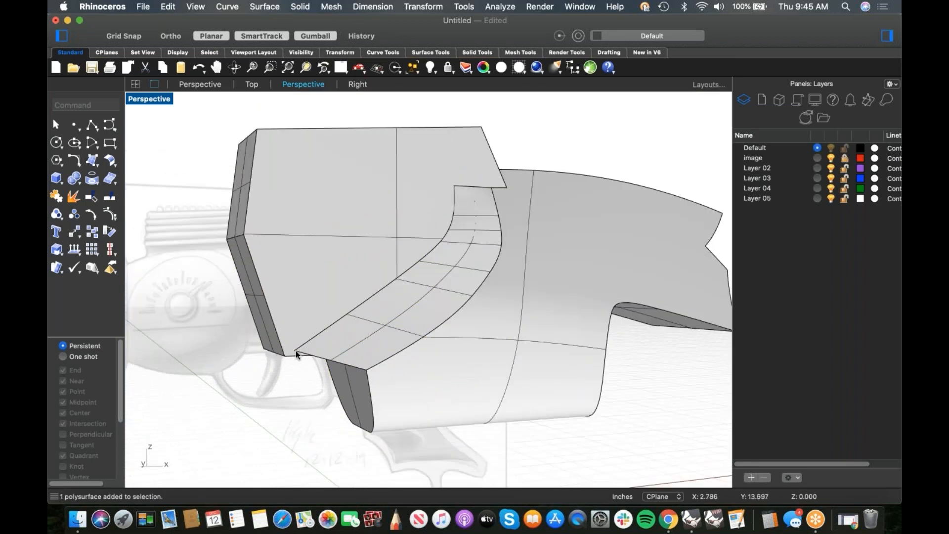
scroll(299, 354, up, 4)
mouse_move(334, 374)
right_down()
mouse_move(338, 350)
mouse_move(334, 366)
right_up()
shift+super+click(315, 374)
key(Delete)
Extract the angular block's faces from the merged polysurface
right_drag(316, 375, 363, 323)
click(311, 303)
right_drag(311, 303, 346, 337)
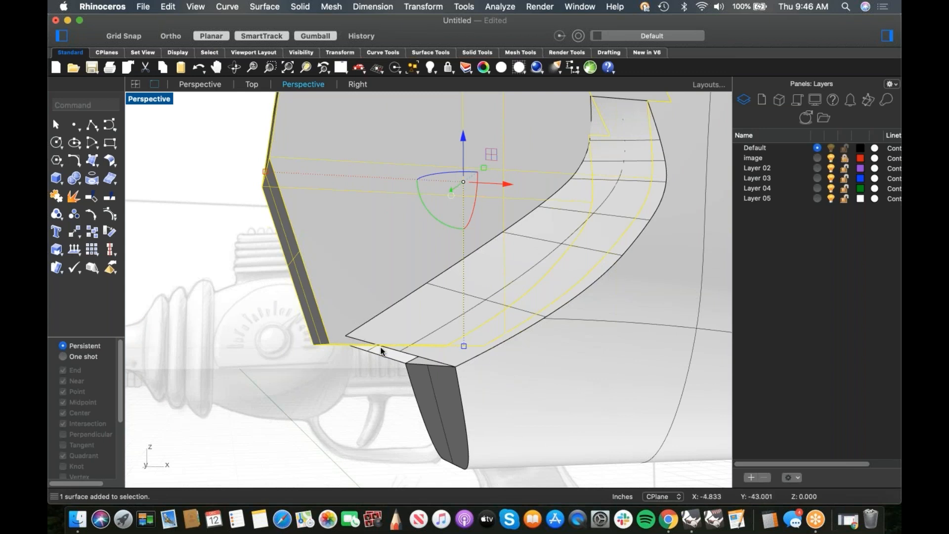
click(296, 380)
scroll(296, 381, down, 5)
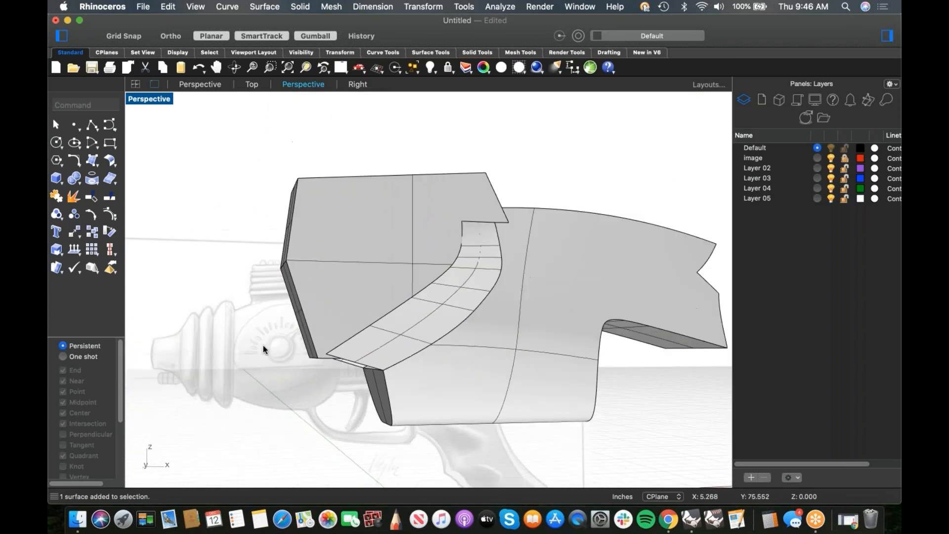
click(72, 197)
drag(321, 132, 209, 319)
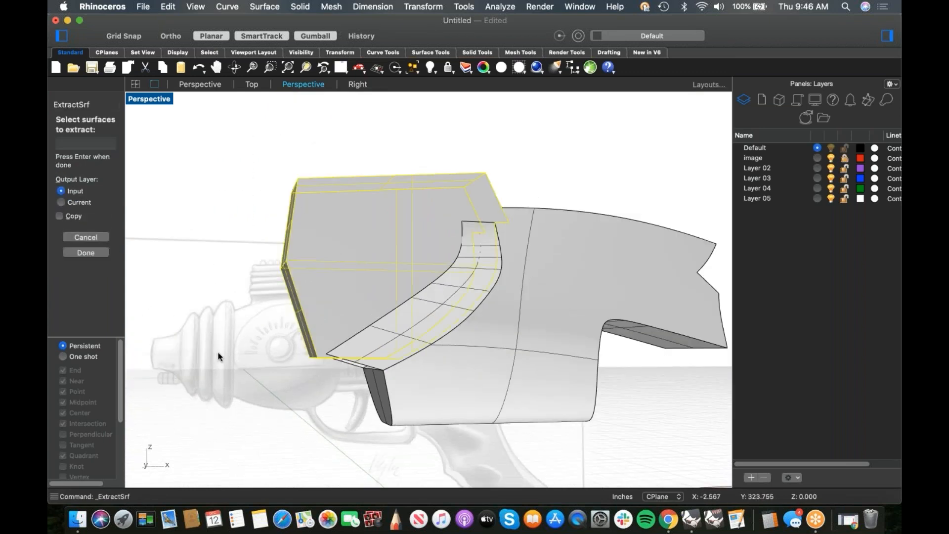
key(Return)
In the front view, draw a long horizontal line centred on the swept surface's lower tip, extending past the block
key(ctrl+F2)
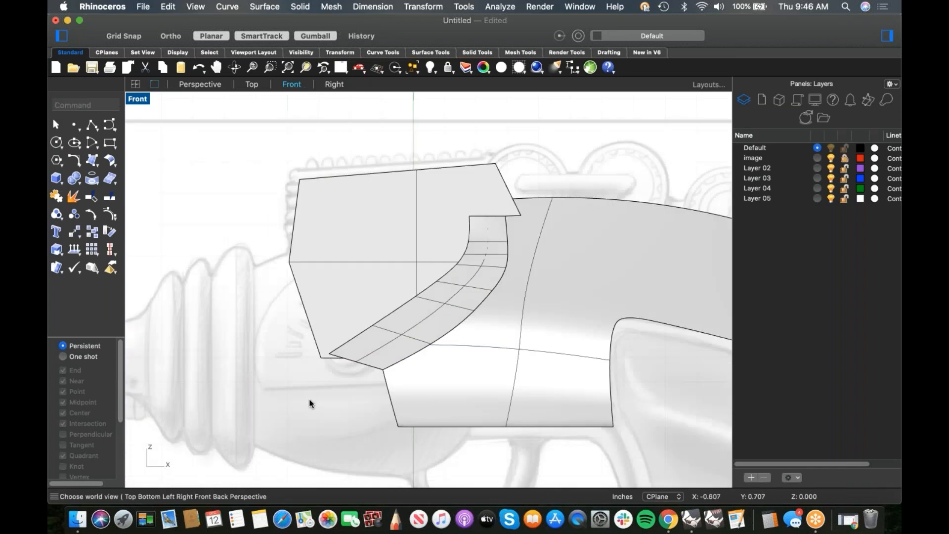
scroll(326, 414, up, 4)
click(97, 129)
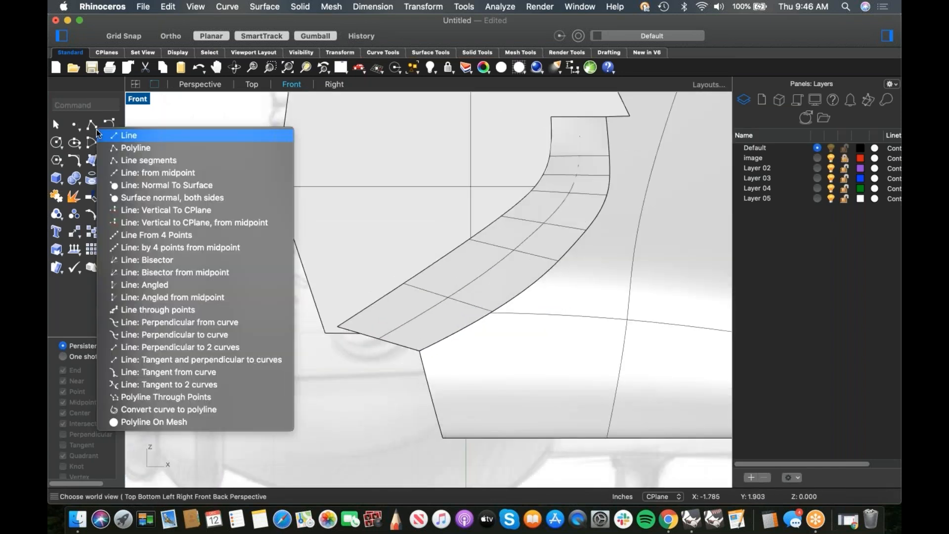
click(148, 172)
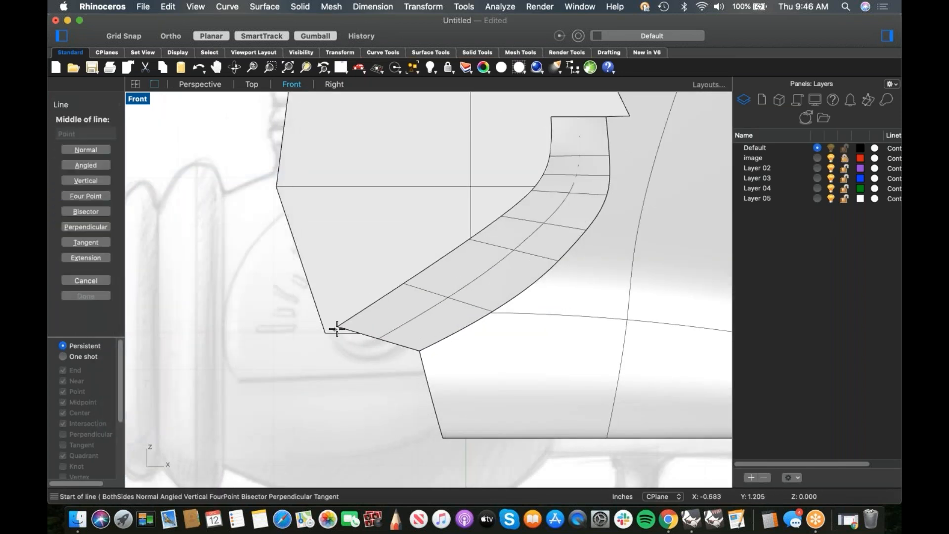
click(337, 326)
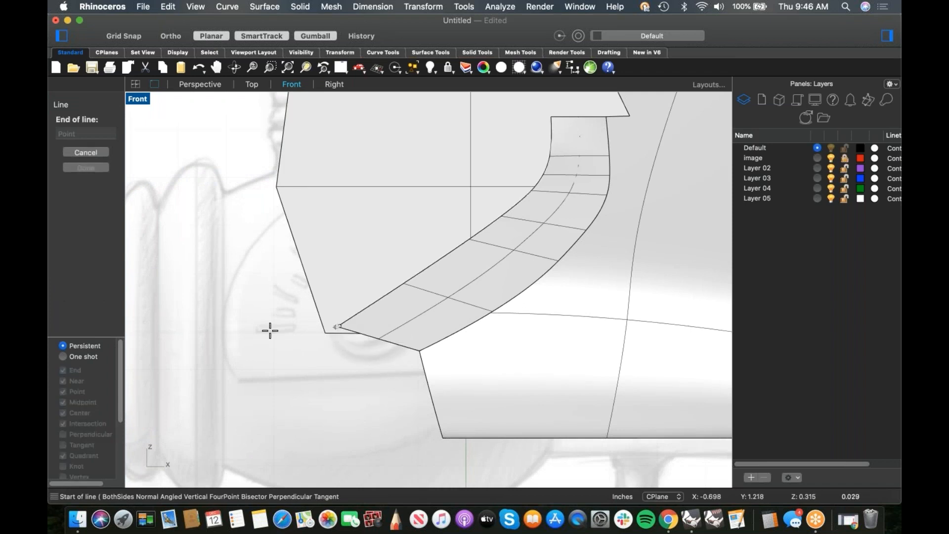
key(F8)
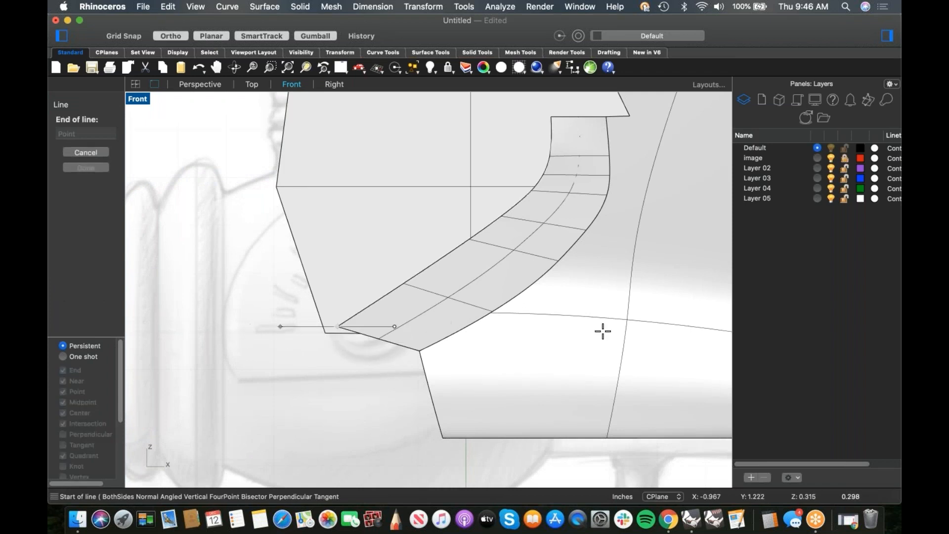
shift+click(669, 326)
click(243, 326)
Trim away the strip of the block's faces that lies below the horizontal line
text(Trim)
key(Return)
scroll(297, 346, up, 2)
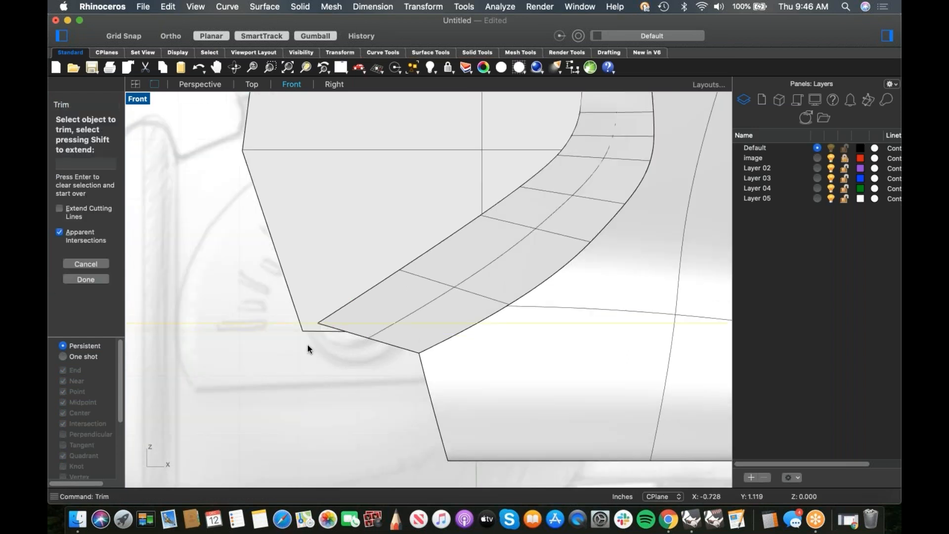
drag(290, 330, 289, 330)
scroll(307, 344, down, 5)
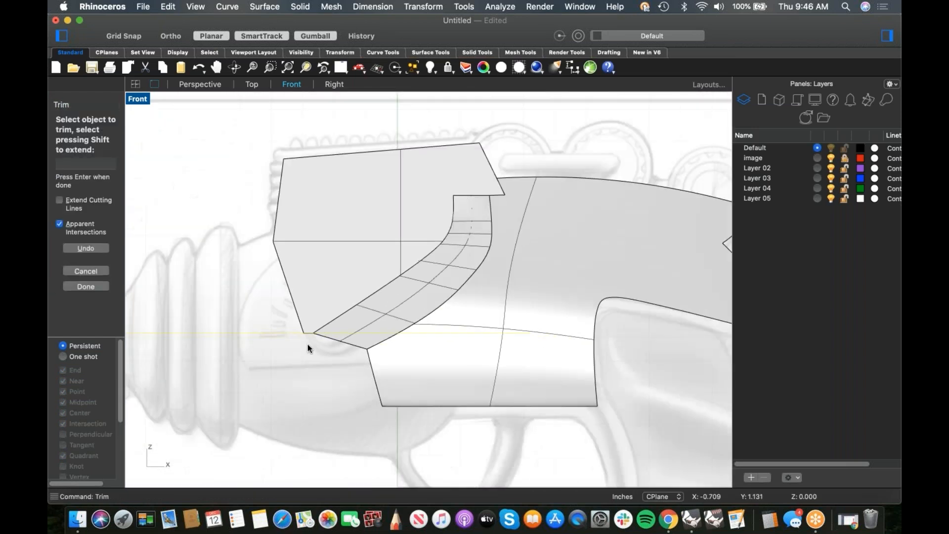
In perspective, trim away the excess face pieces on both sides of the gun, using the two swept surfaces as cutting objects
key(Return)
click(309, 349)
text(p)
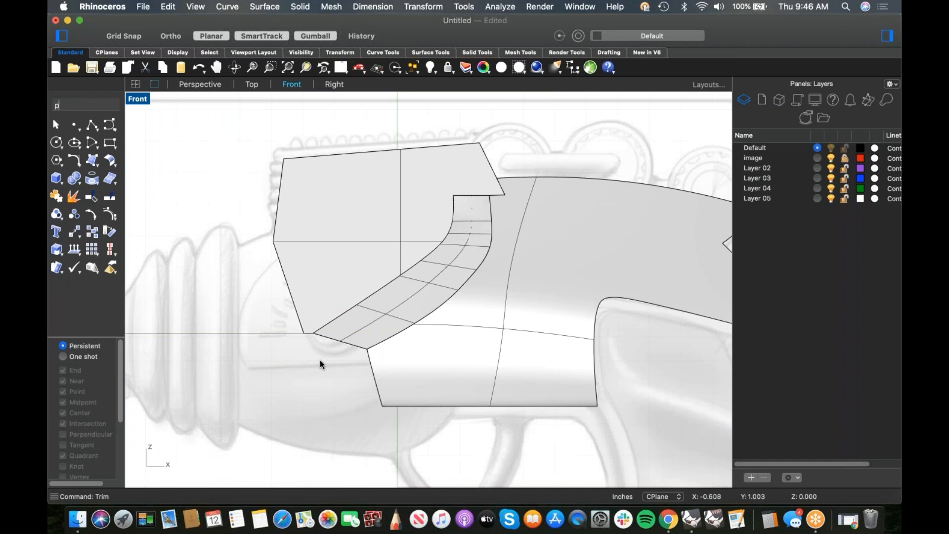
key(Return)
right_drag(326, 341, 505, 290)
scroll(408, 267, up, 5)
click(319, 266)
right_drag(411, 288, 566, 294)
shift+click(440, 311)
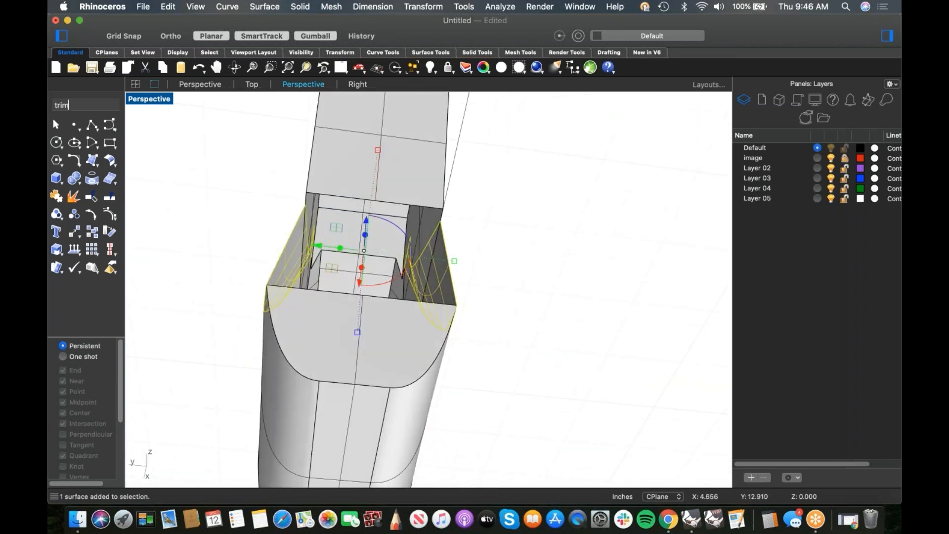
key(Return)
right_drag(459, 267, 332, 340)
click(441, 282)
click(325, 318)
key(Return)
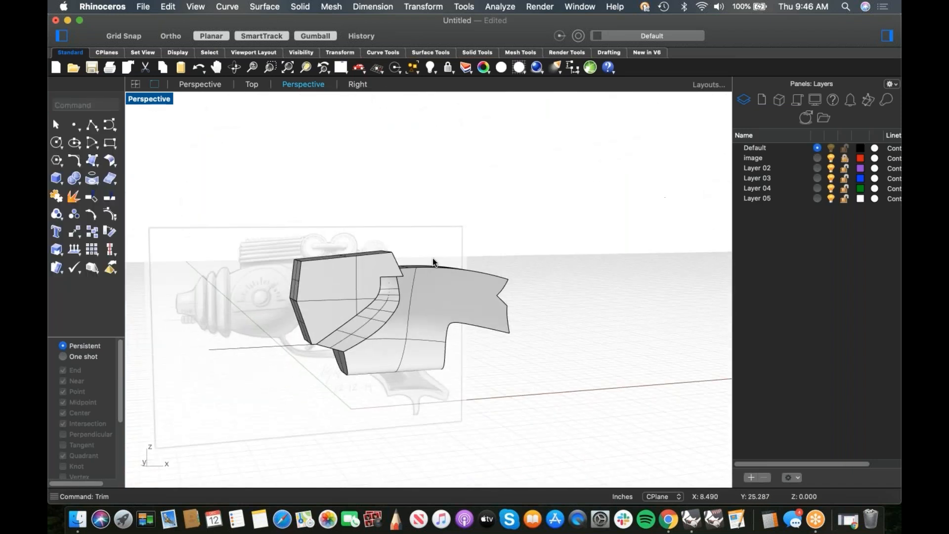
Join the block faces, the swept surfaces and the body
drag(481, 206, 141, 443)
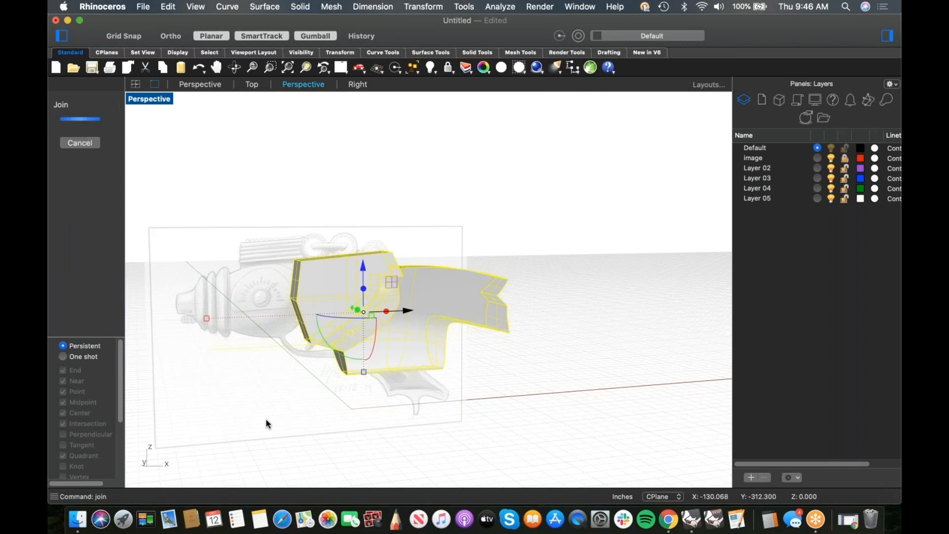
key(super+j)
click(263, 390)
Loft a Normal-style surface between the lower front edges of the two swept surfaces to close the underside
right_drag(264, 389, 314, 349)
scroll(315, 353, up, 6)
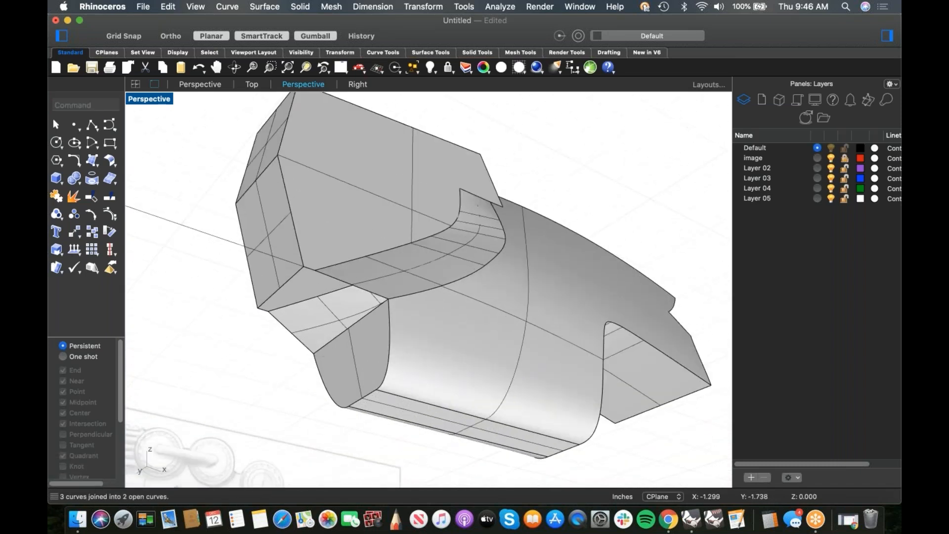
click(97, 168)
click(213, 226)
click(401, 252)
click(306, 323)
key(Return)
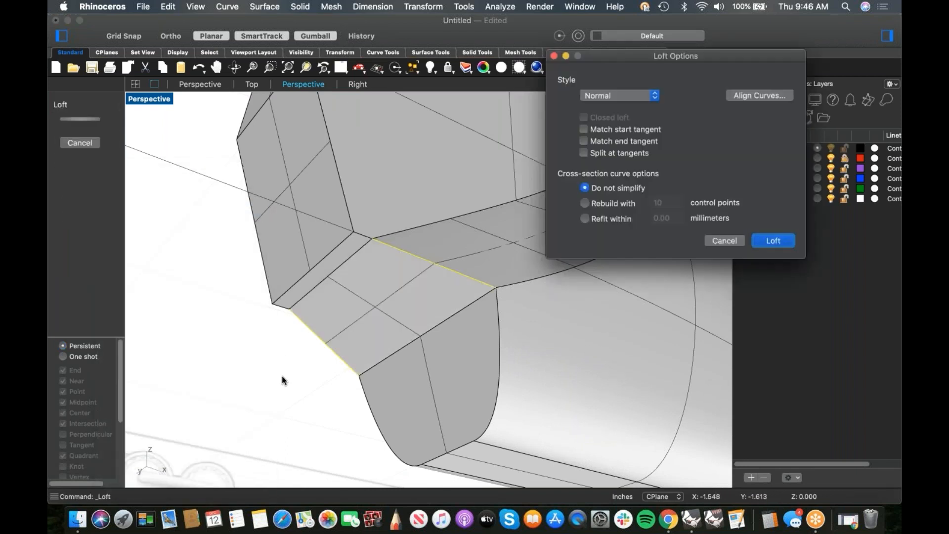
click(756, 240)
Loft a narrow strip between the block's lower front edge and the adjacent edge of the new underside surface
right_click(360, 237)
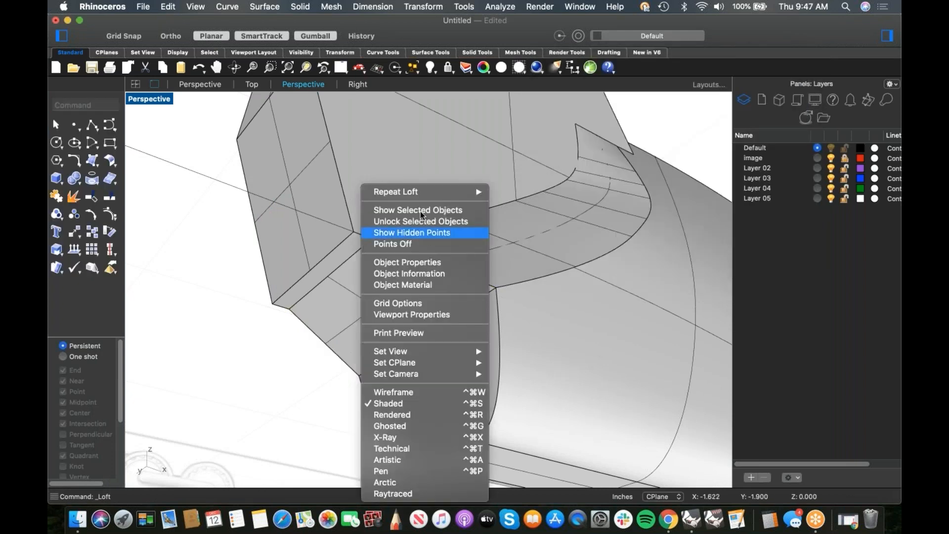
click(347, 237)
click(367, 245)
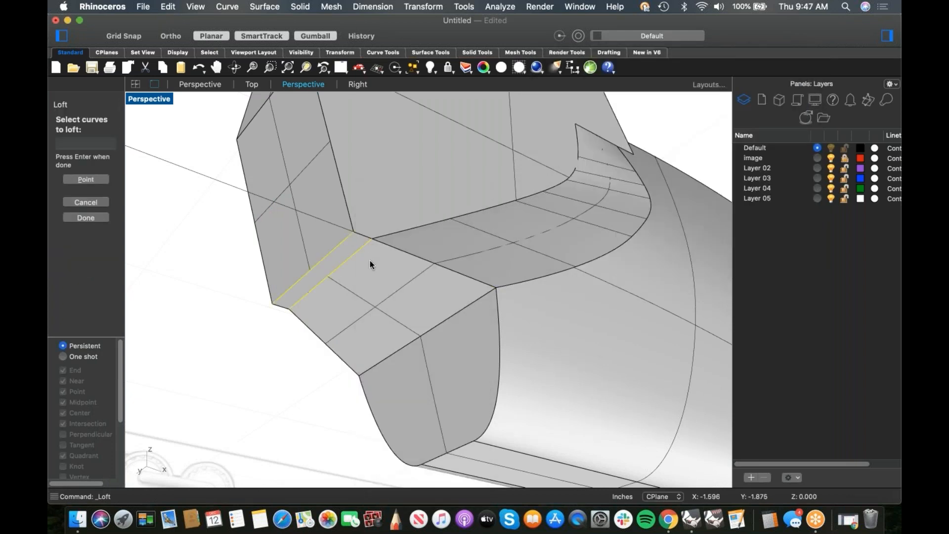
key(Return)
key(Return)
Join the two lofted underside surfaces with the rest of the body and block
scroll(209, 319, down, 10)
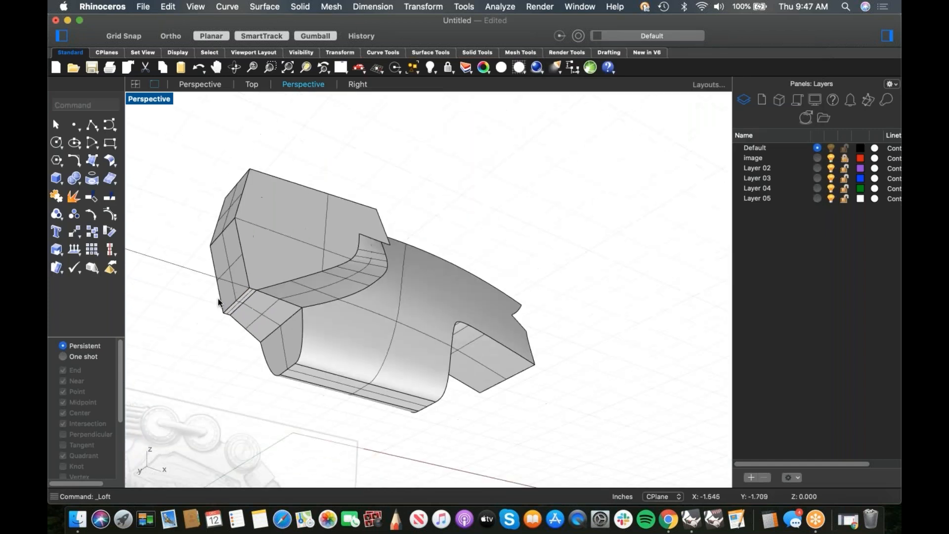
drag(197, 151, 600, 466)
key(super+j)
click(541, 260)
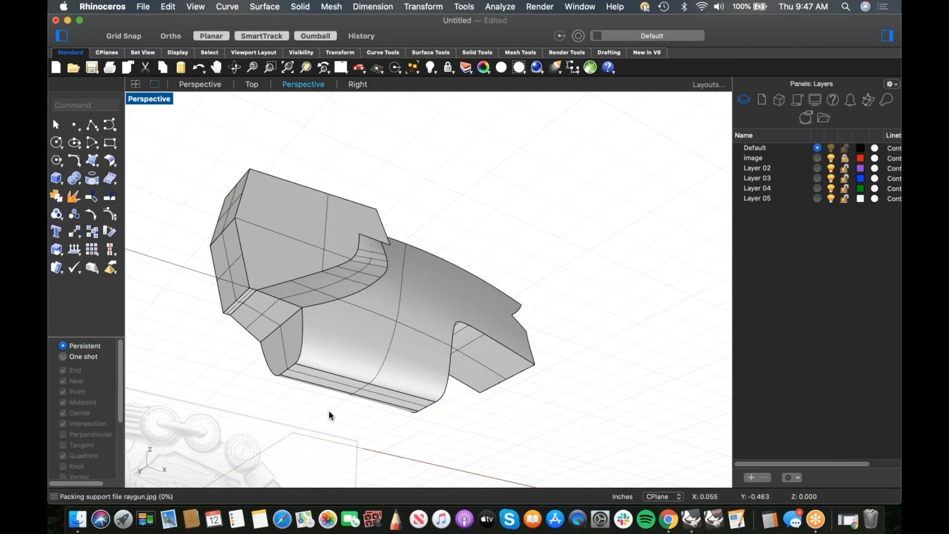
Show all the hidden ray gun parts again
right_drag(328, 410, 309, 442)
text(v)
key(Return)
mouse_move(418, 295)
right_down()
mouse_move(443, 298)
mouse_move(407, 282)
mouse_move(442, 292)
mouse_move(376, 298)
mouse_move(426, 301)
right_up()
click(421, 304)
click(423, 410)
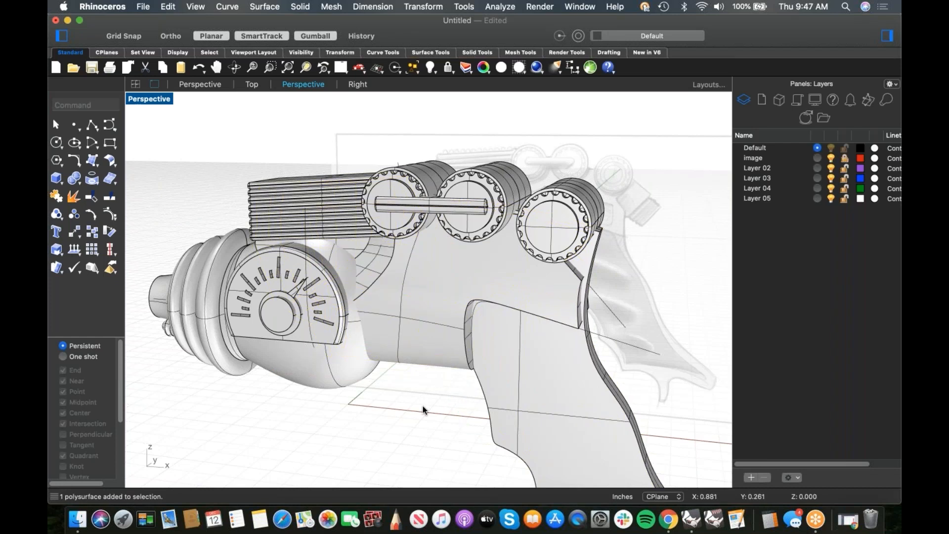
click(336, 374)
shift+click(393, 346)
click(389, 401)
scroll(386, 390, down, 6)
right_drag(377, 348, 519, 364)
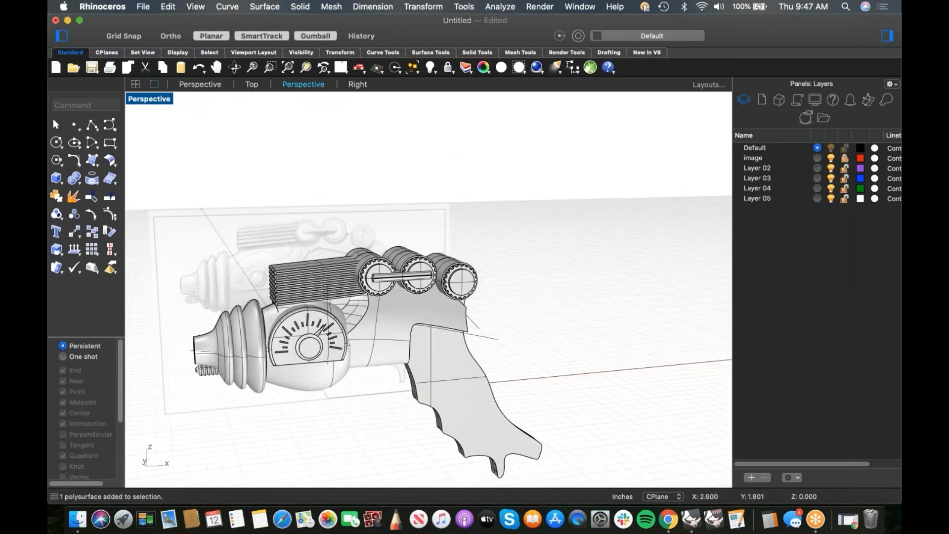
Switch to the front view and set it to wireframe display to reveal the sketched side panel
key(ctrl+super+f)
scroll(379, 341, up, 5)
middle_click(573, 278)
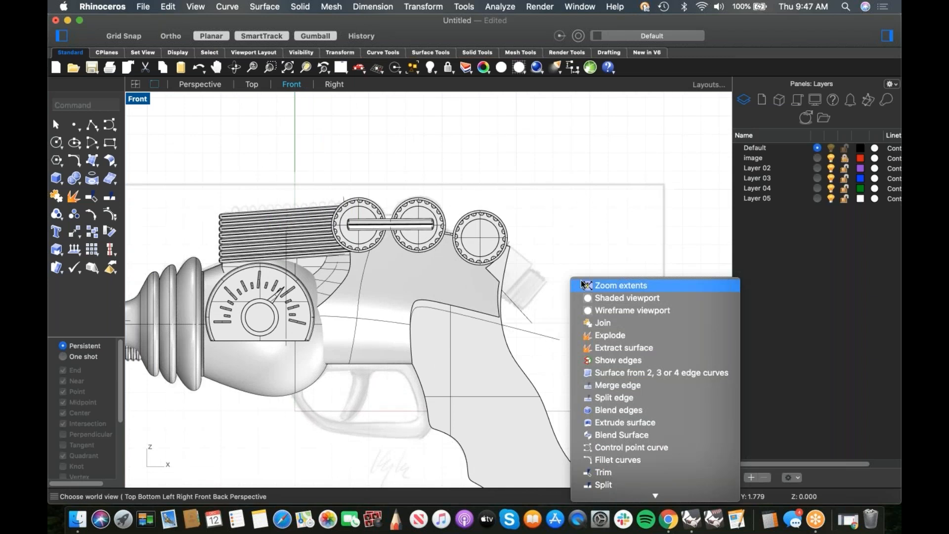
click(598, 311)
scroll(364, 311, up, 3)
scroll(369, 305, up, 2)
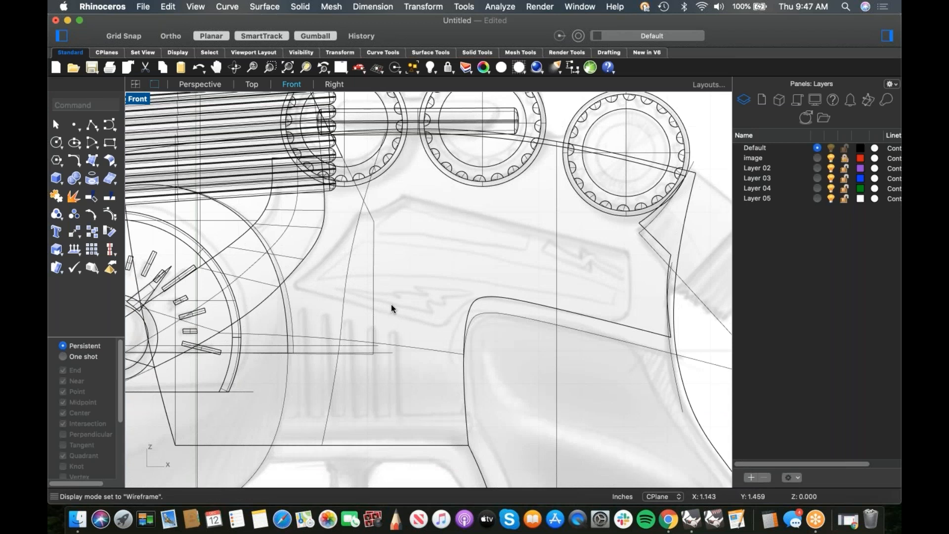
scroll(398, 299, down, 3)
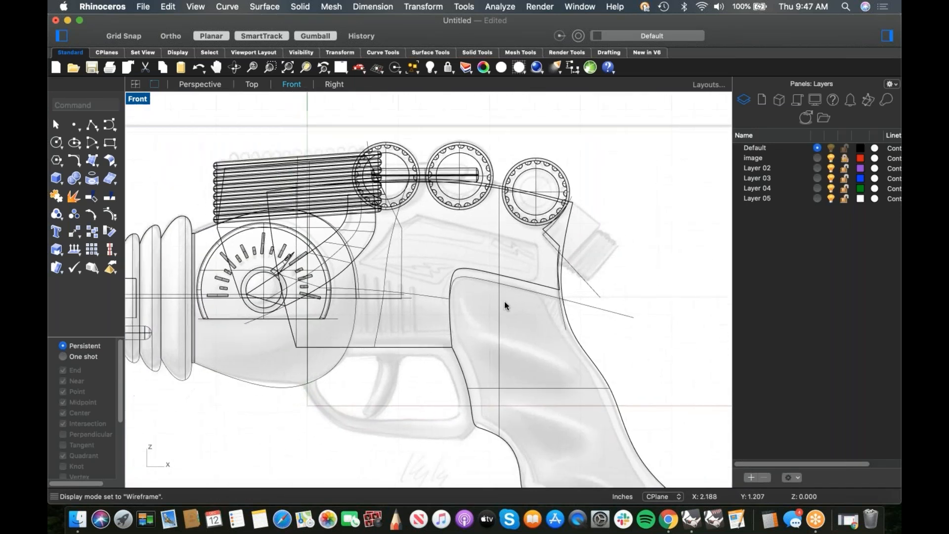
Select all curves in the model and rename Layer 02 as curves
key(super+a)
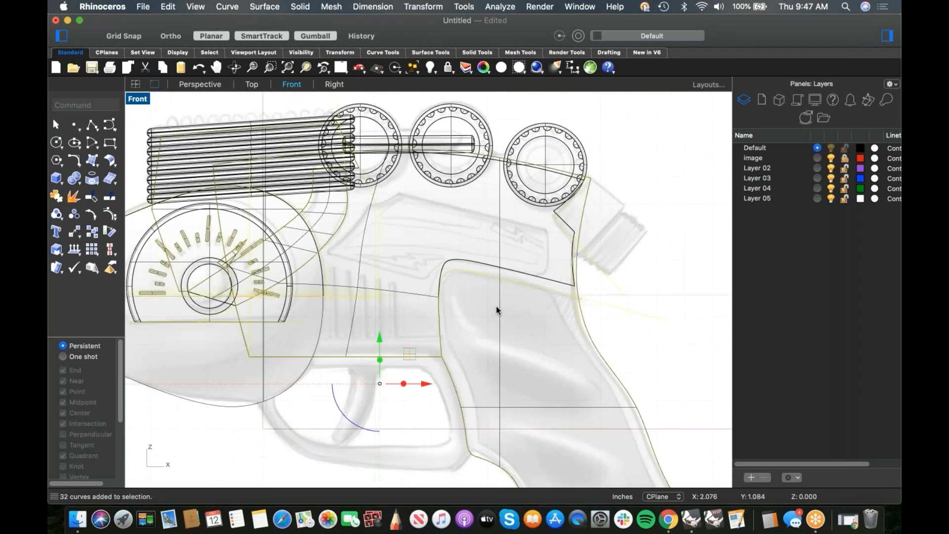
double_click(751, 169)
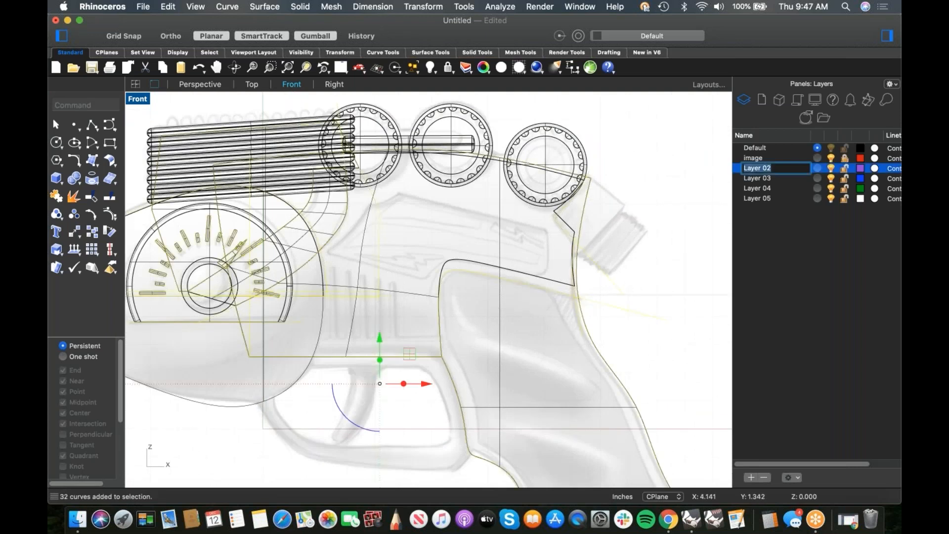
text(curves)
key(Return)
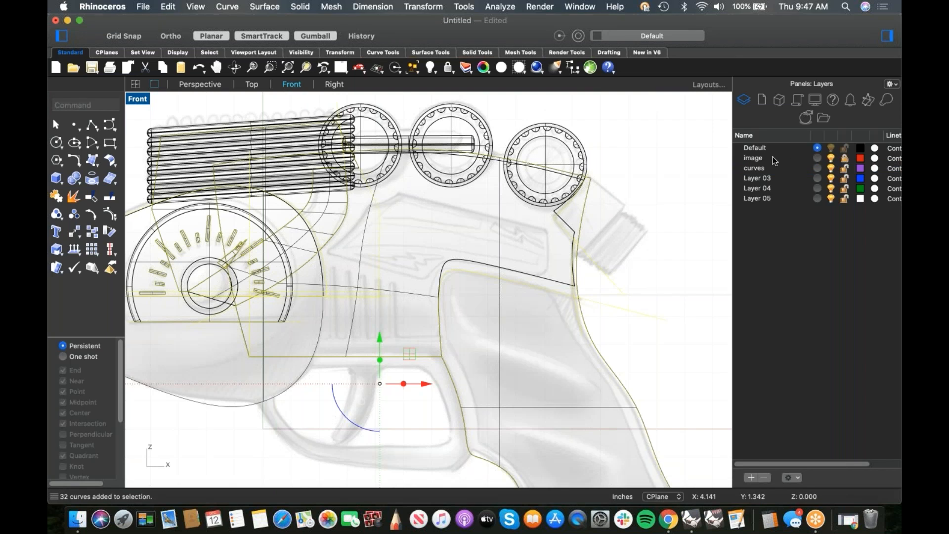
Move the selected curves to the curves layer and hide that layer
right_click(765, 169)
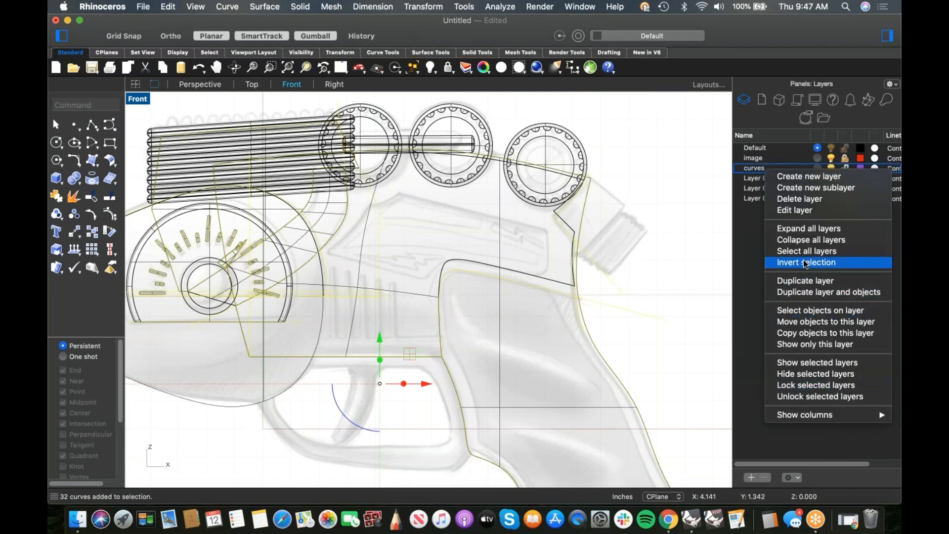
click(796, 321)
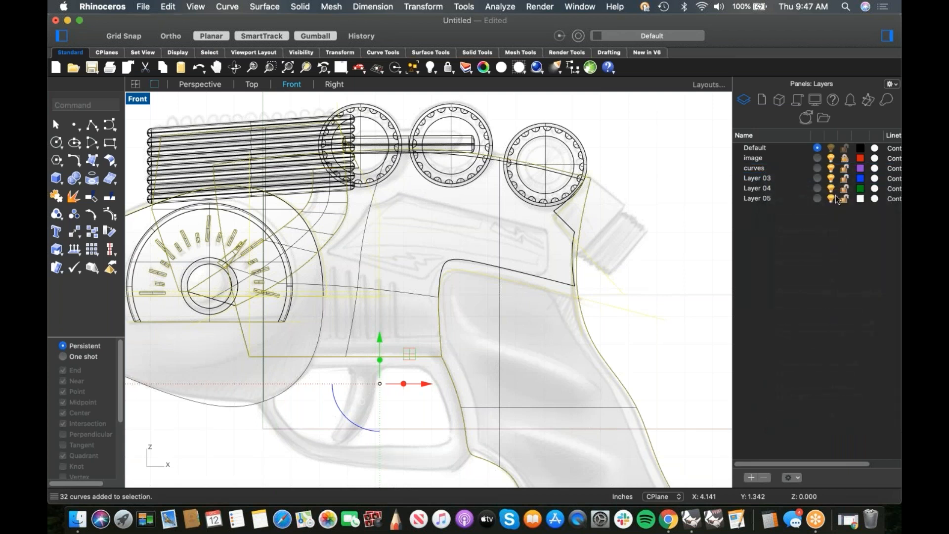
key(Escape)
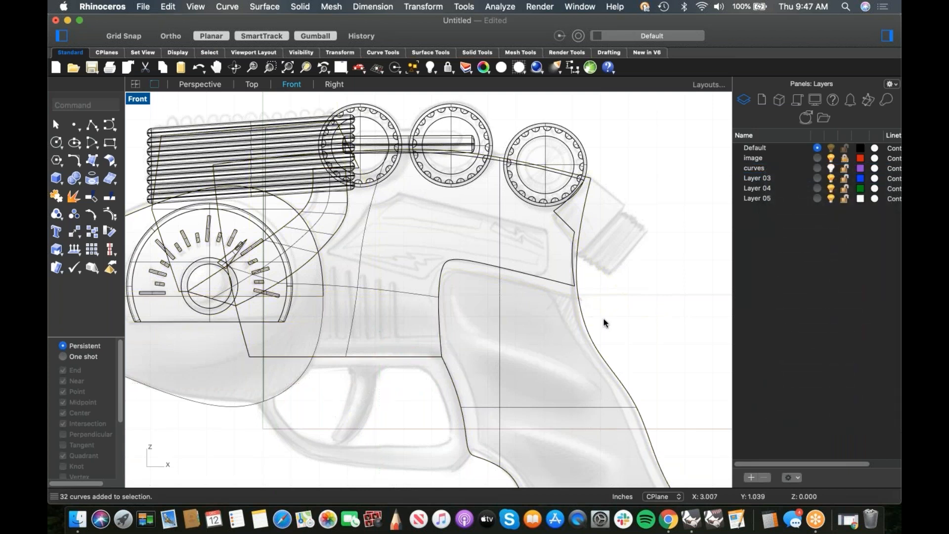
Draw a circle of about 0.53 in radius, concentric with the frontmost toothed dial above the sketched panel
scroll(486, 306, up, 4)
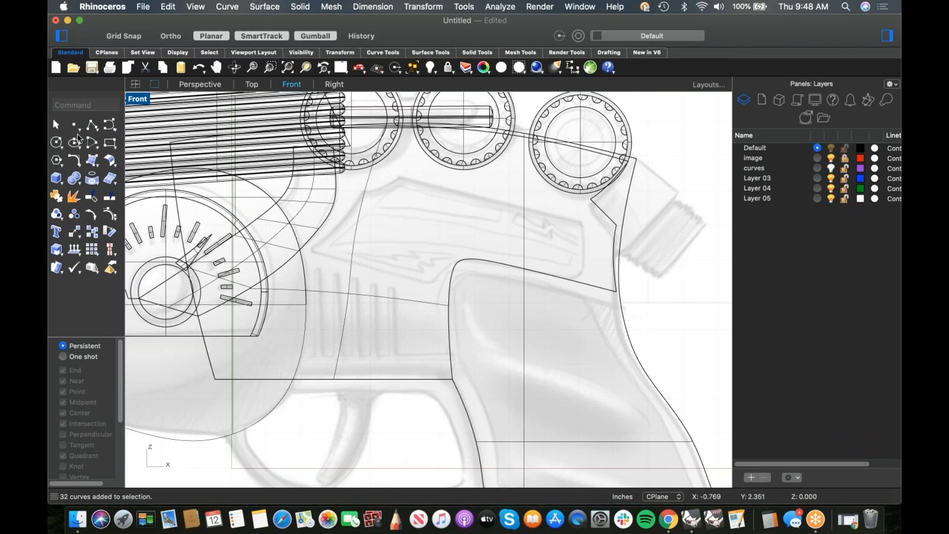
click(57, 143)
scroll(388, 198, up, 5)
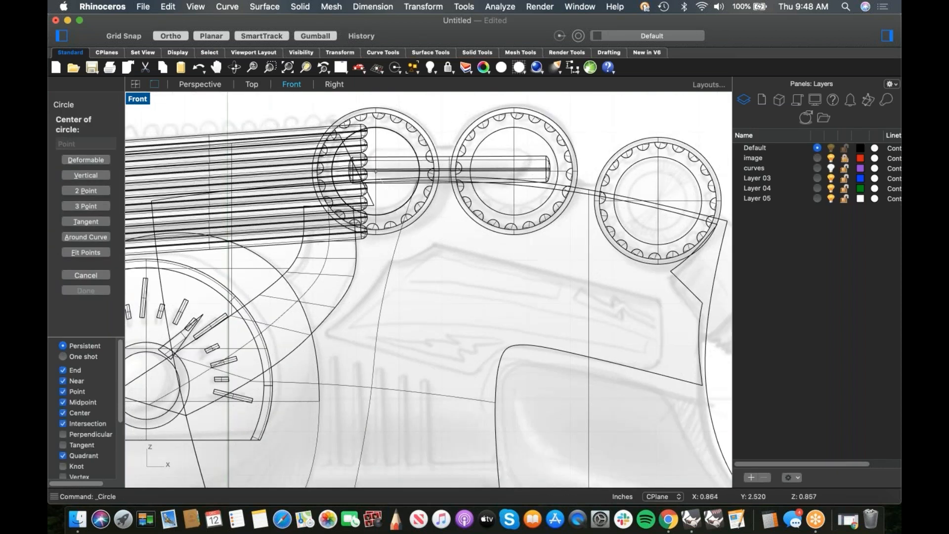
click(393, 202)
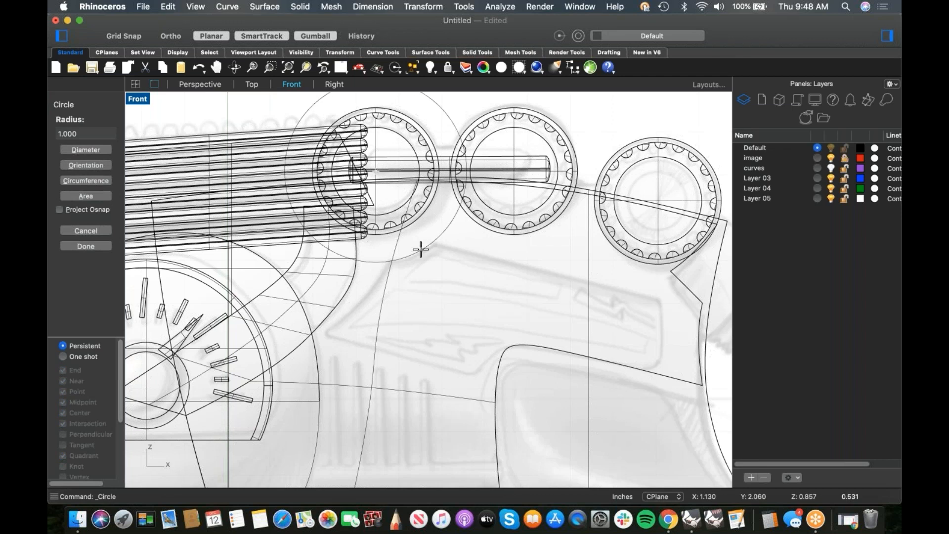
click(420, 250)
Draw a straight polyline along the sketched panel's upper edge, from inside the circle to just past the body's rear edge
click(91, 125)
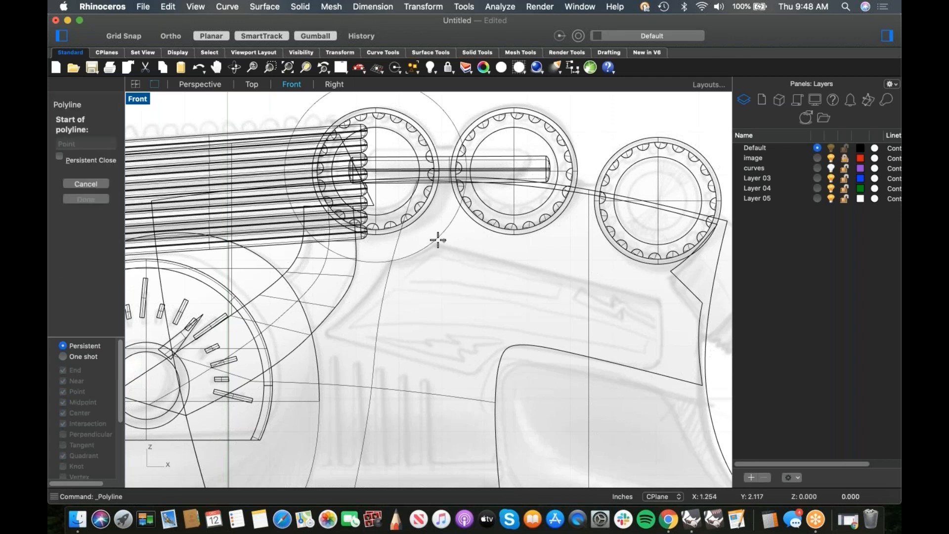
click(424, 241)
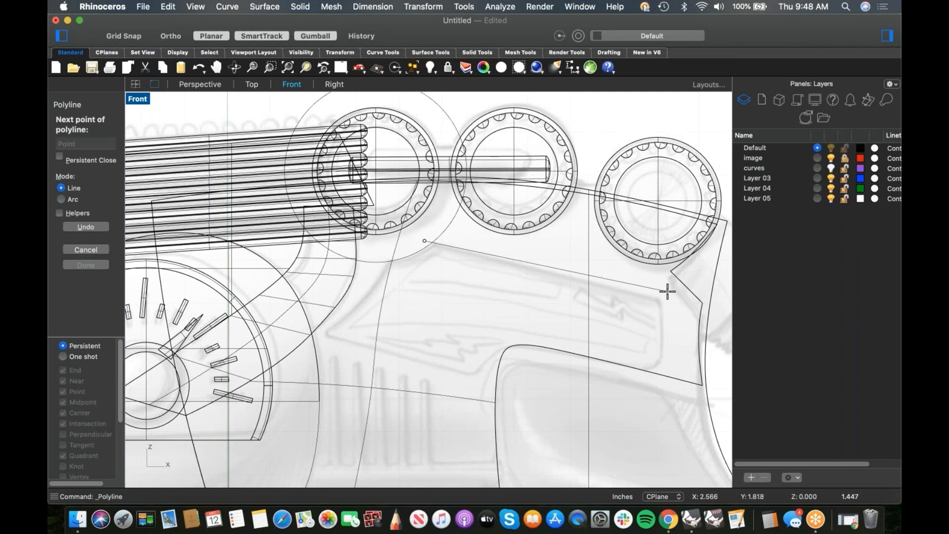
click(708, 303)
right_click(705, 304)
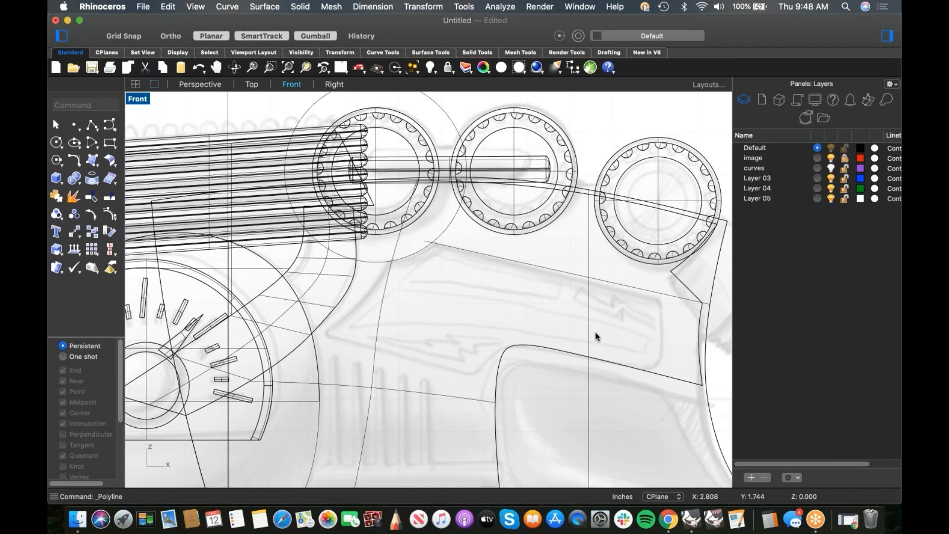
Draw a near-vertical polyline along the sketched panel's rear edge, crossing the upper line and ending below the body's lower edge
right_drag(616, 349, 617, 348)
right_click(649, 359)
click(687, 190)
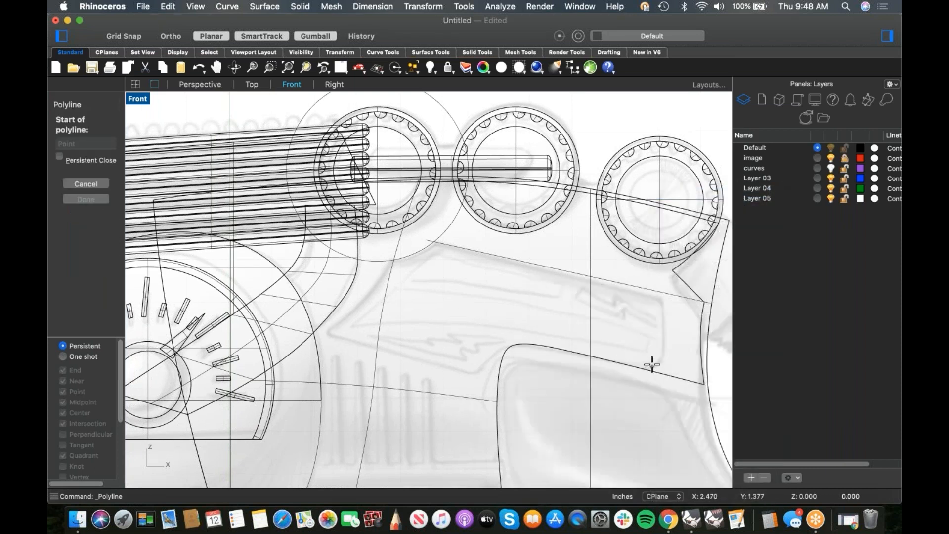
click(658, 281)
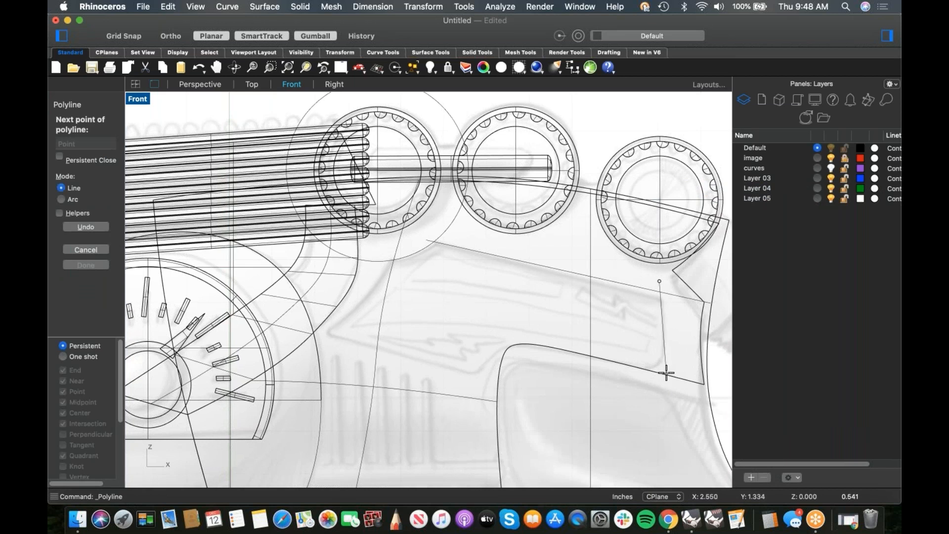
right_click(662, 401)
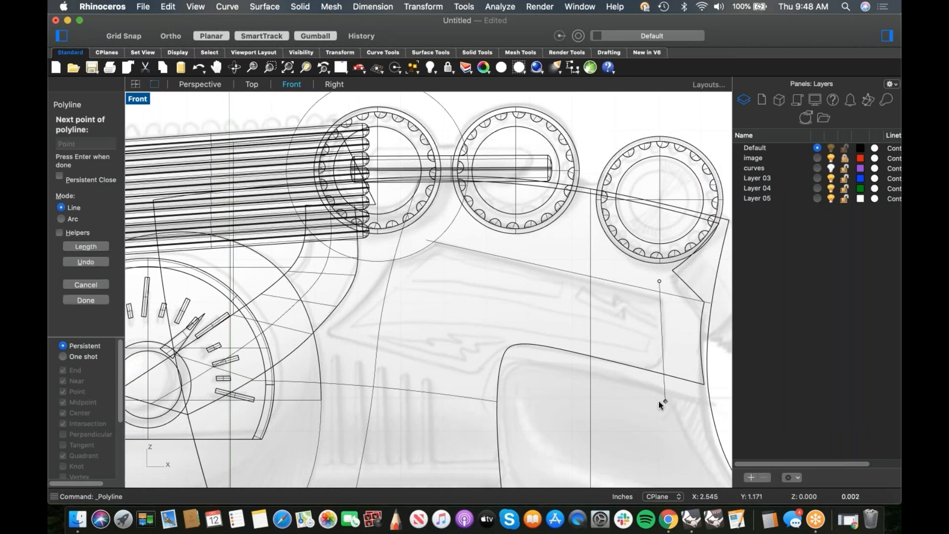
right_click(602, 391)
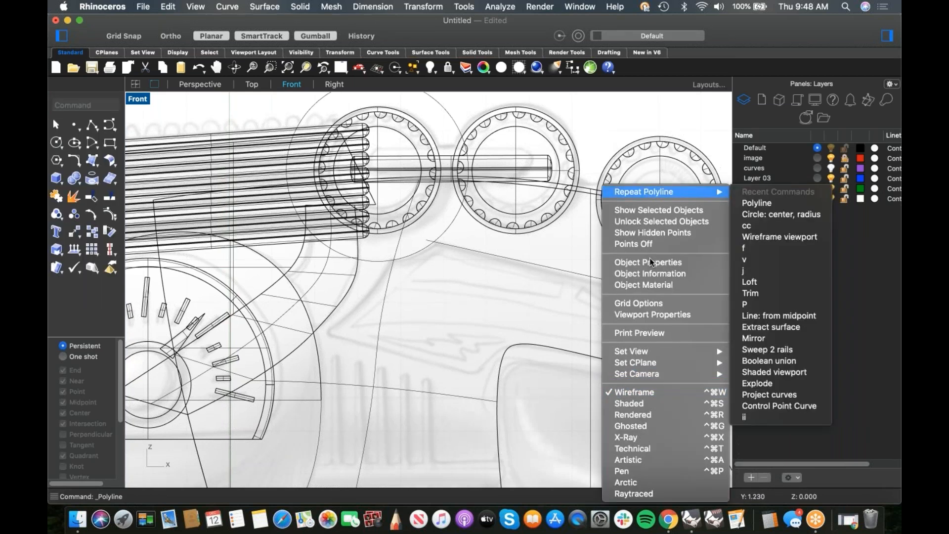
click(649, 192)
click(671, 369)
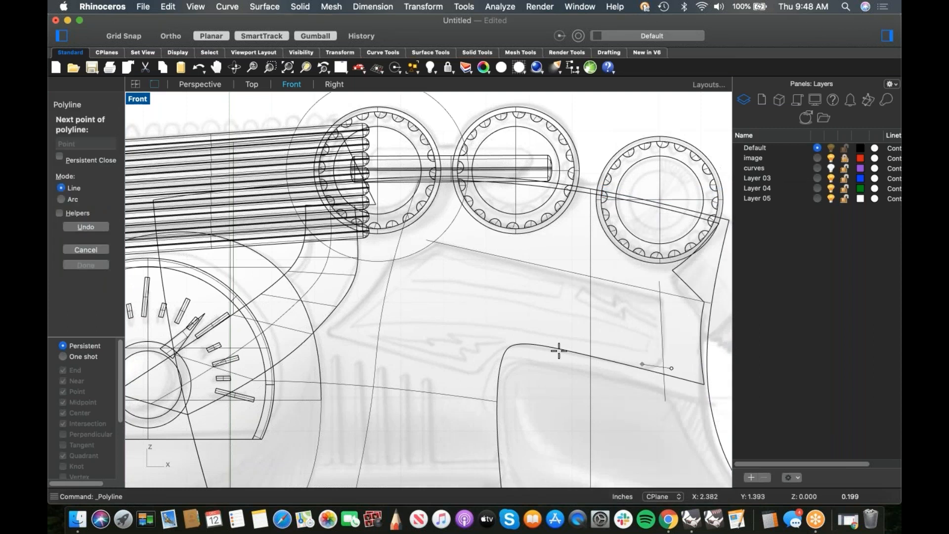
right_click(501, 330)
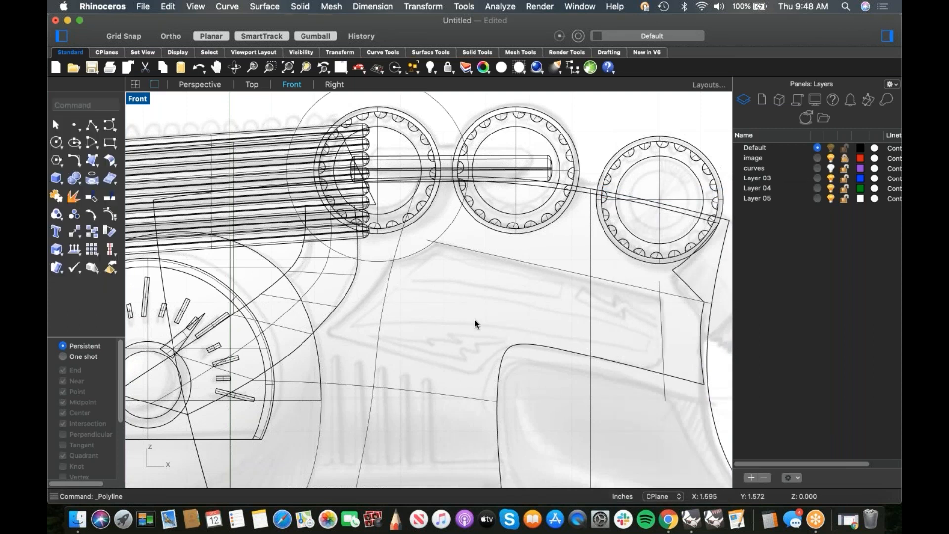
Draw a control point curve along the sketched panel's lower edge, from past its rear edge, around the grip notch, to the lower corner
click(110, 124)
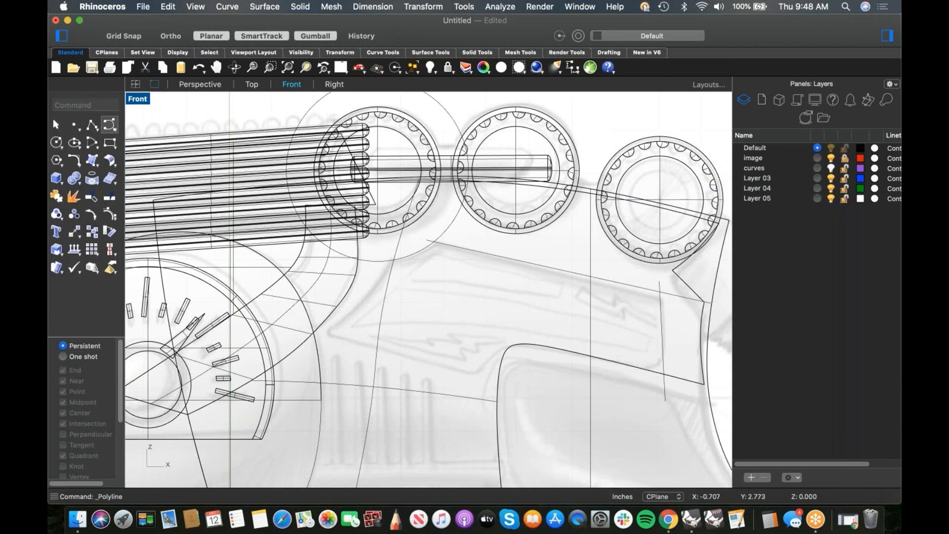
click(669, 366)
click(589, 344)
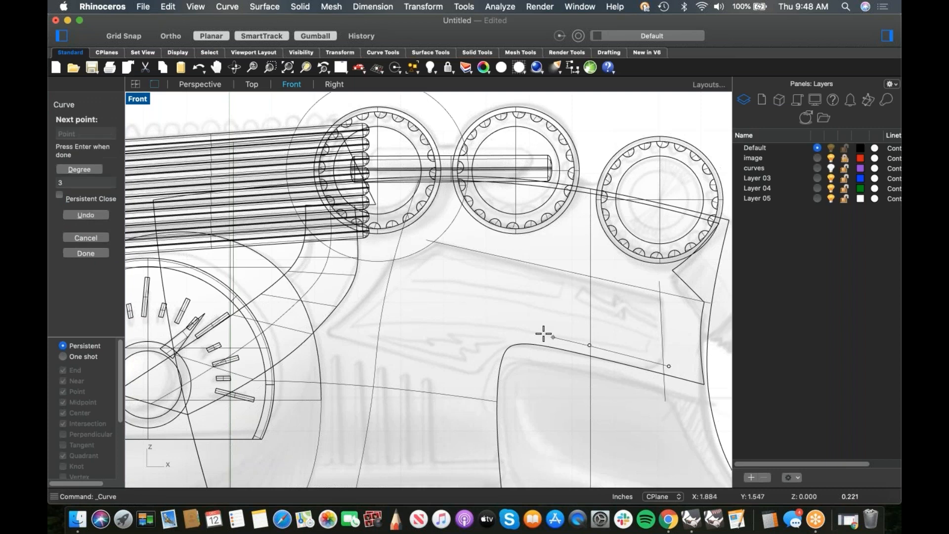
click(515, 331)
click(504, 332)
click(491, 342)
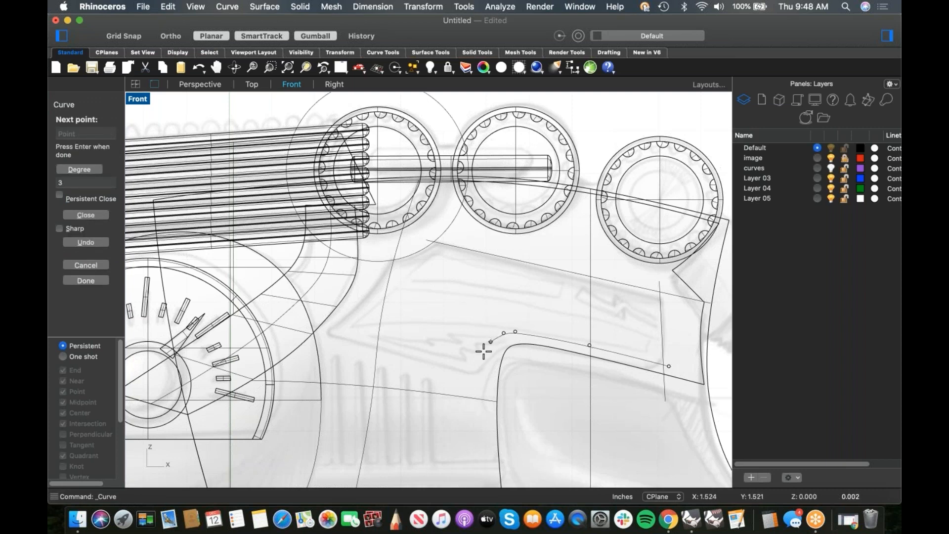
click(466, 376)
right_click(467, 377)
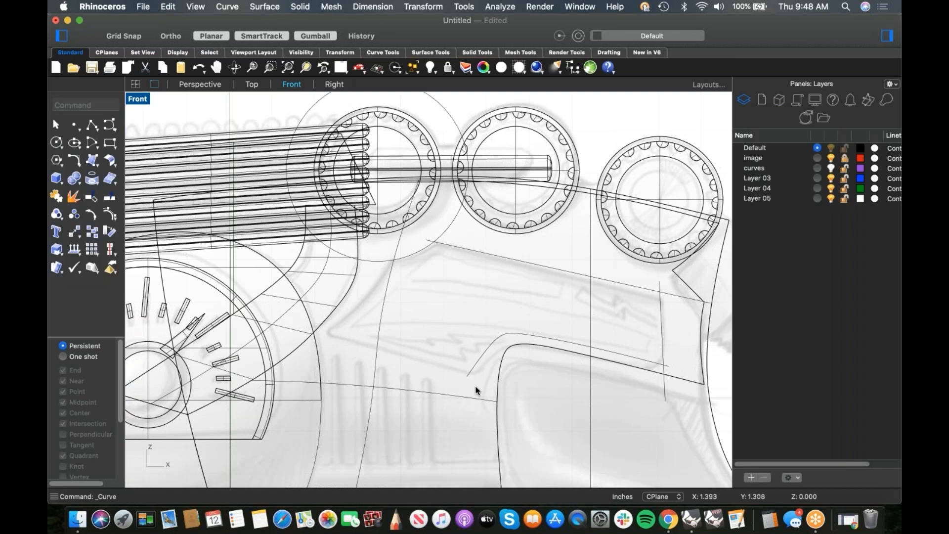
Draw a straight curve along the sketched panel's lower front edge, from the lower corner to just past the front tip
right_click(476, 384)
click(541, 192)
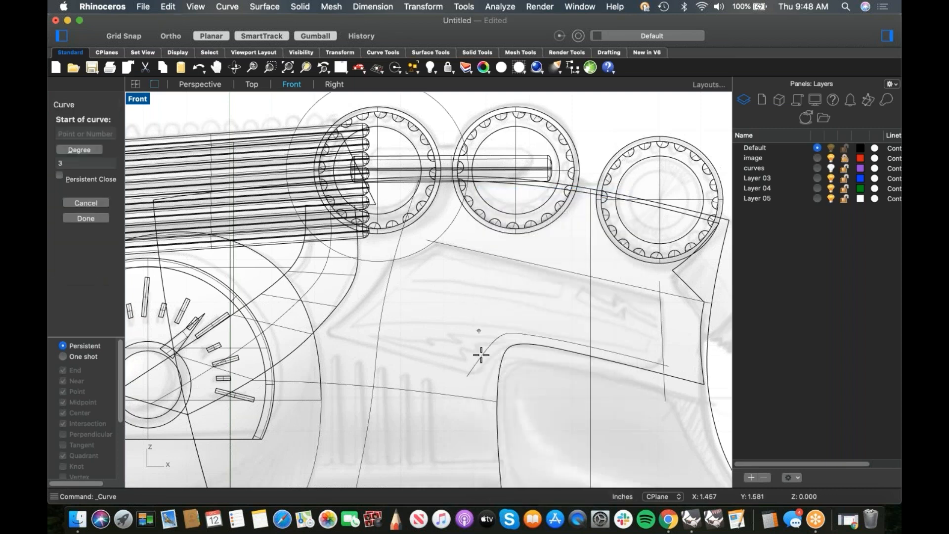
click(472, 375)
click(310, 328)
right_click(310, 328)
Draw a bowed three-point curve along the panel's front edge, from the front tip up to inside the large circle
right_click(402, 299)
click(497, 188)
click(320, 336)
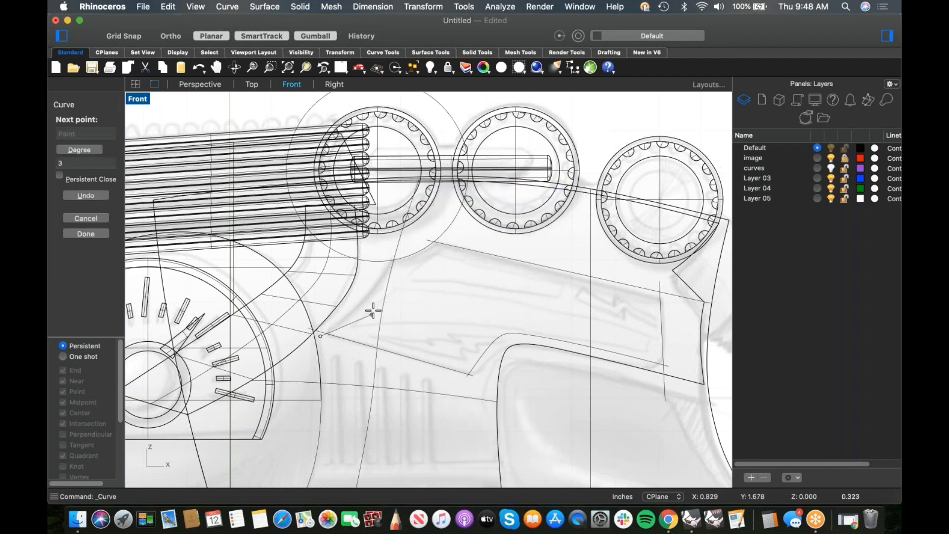
click(377, 298)
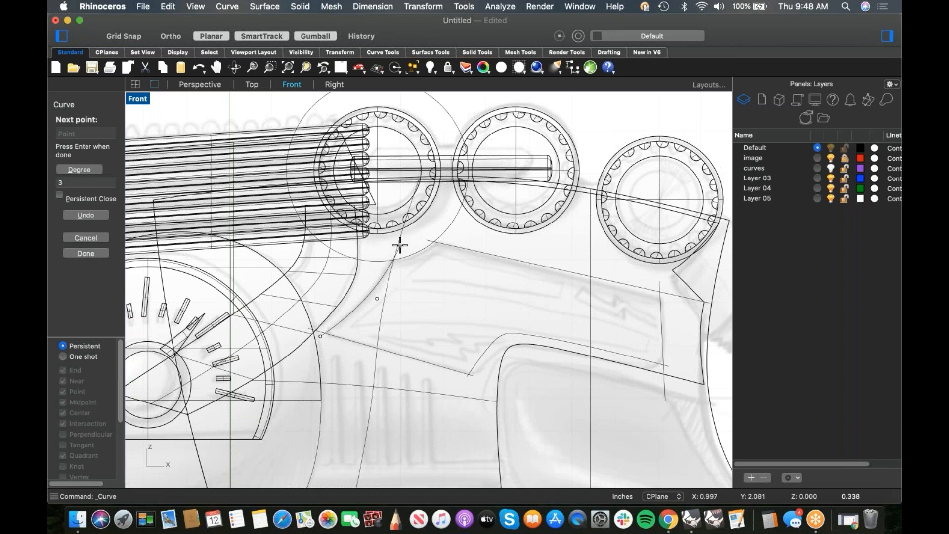
click(400, 245)
right_click(455, 244)
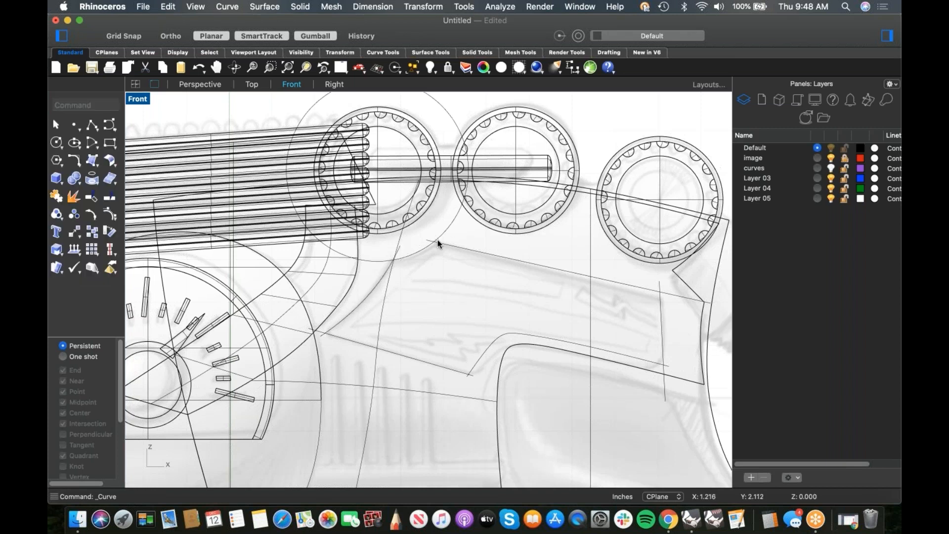
right_click(438, 242)
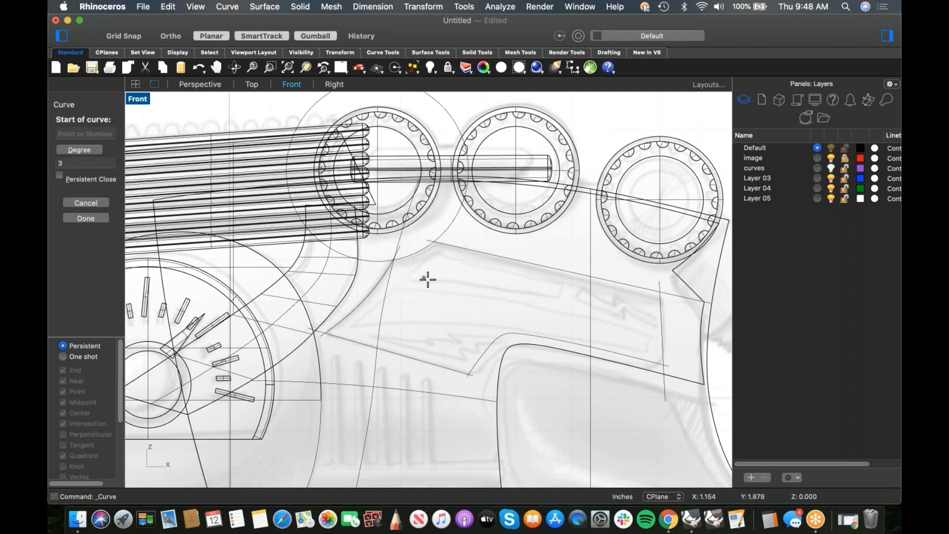
key(Escape)
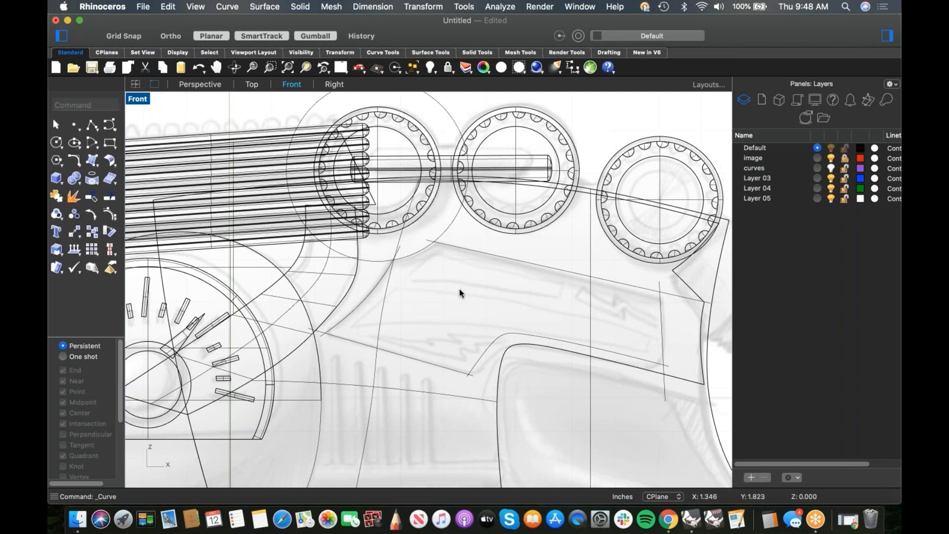
Merge the traced curves and the circle into one closed panel outline with CurveBoolean, deleting the input curves
click(421, 243)
shift+click(421, 243)
drag(359, 314, 353, 350)
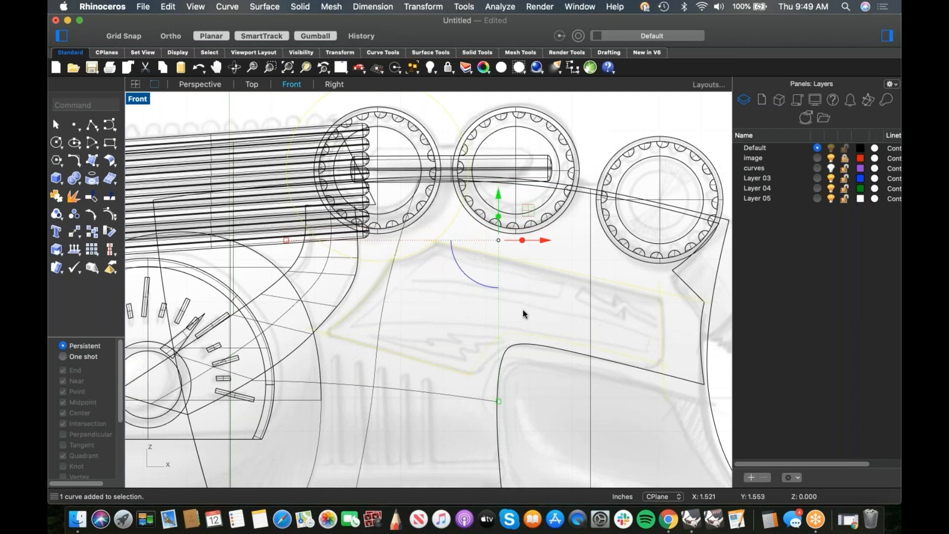
text(curve)
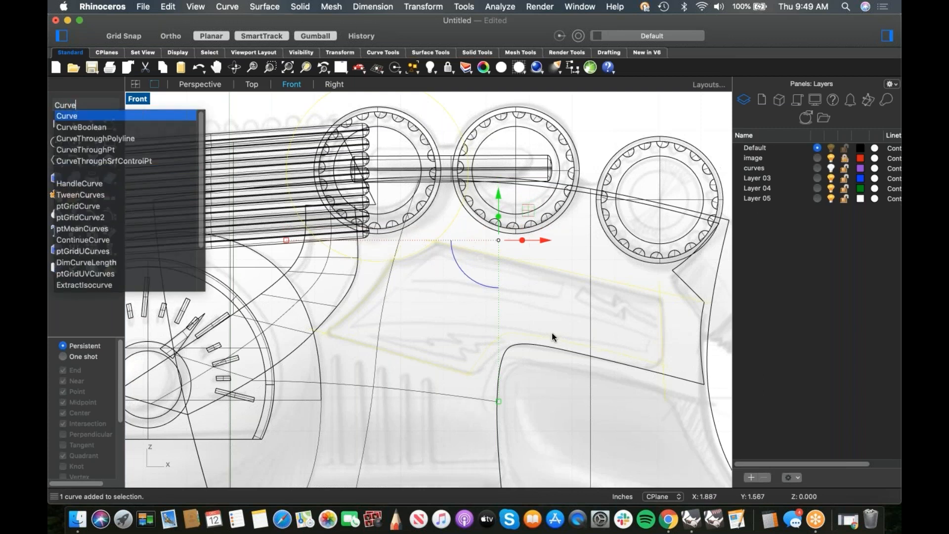
text(Boolean)
key(Return)
click(514, 326)
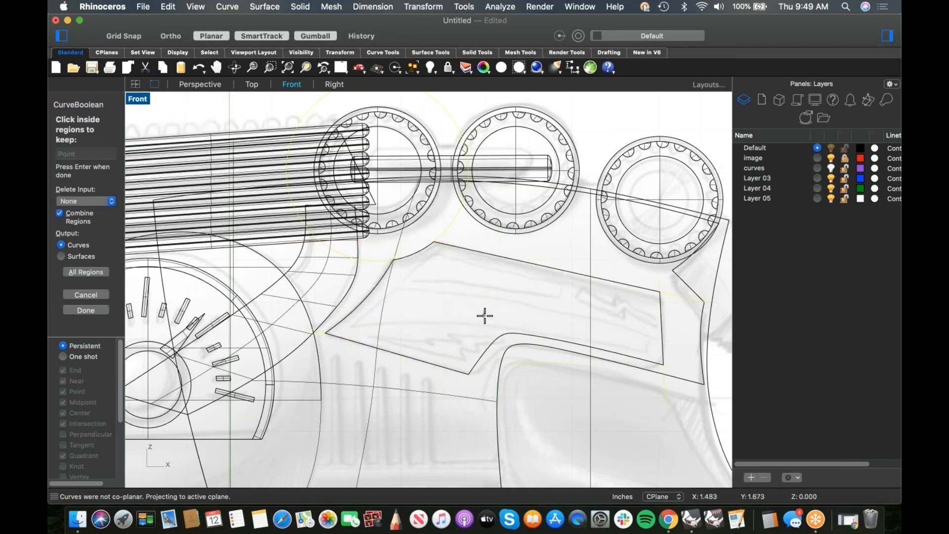
click(83, 201)
click(81, 218)
key(Return)
key(Escape)
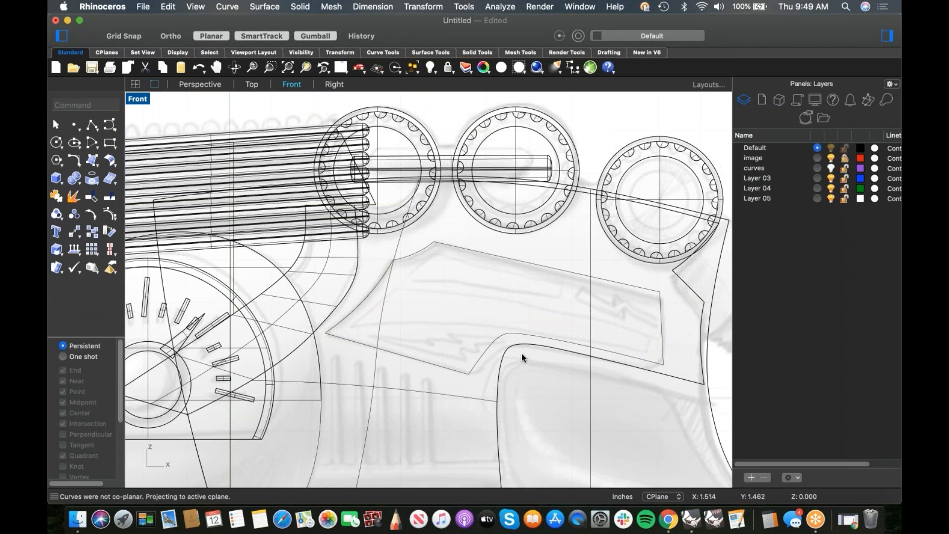
Try a fillet on the panel outline's upper rear corner and undo it
scroll(658, 317, up, 3)
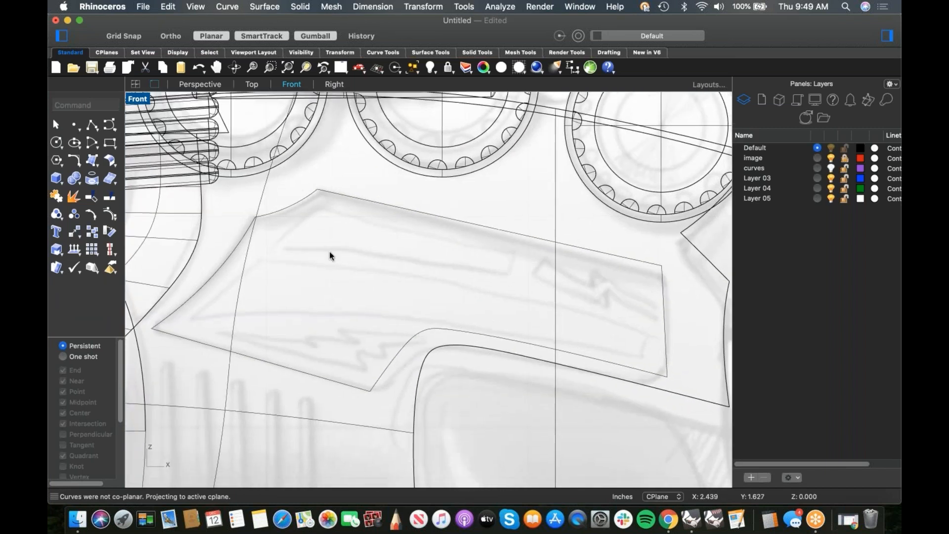
click(75, 162)
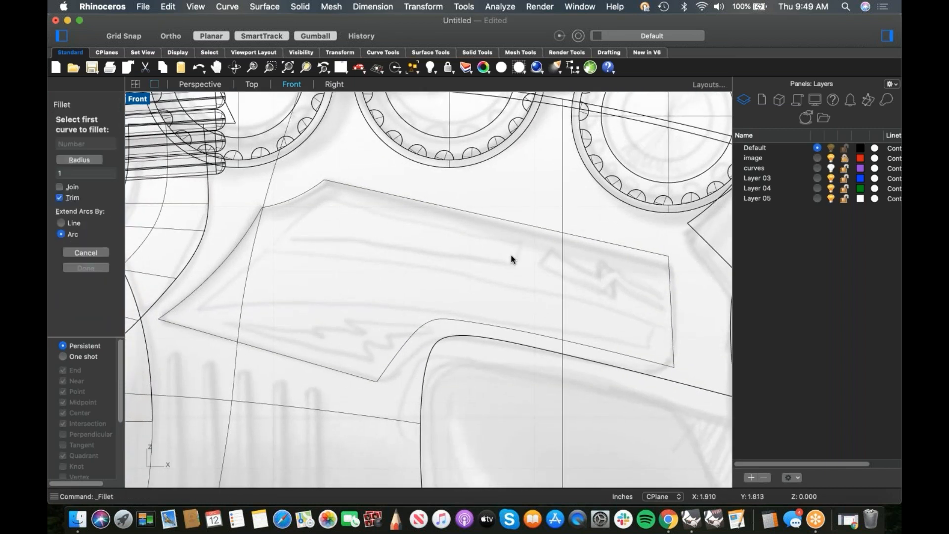
click(74, 173)
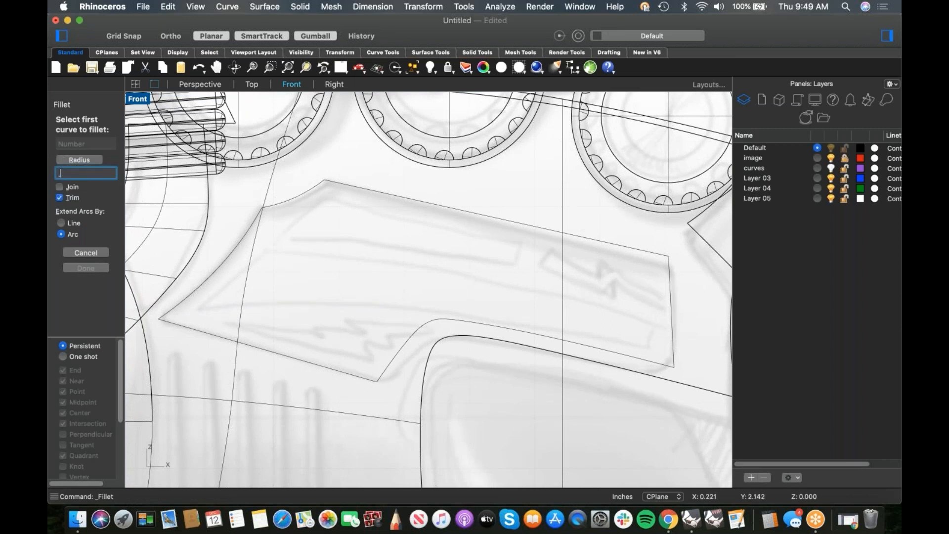
key(Return)
click(657, 258)
click(670, 277)
key(super+z)
Fillet the panel outline's upper rear corner with a radius of 0.08 in
click(341, 228)
right_click(340, 227)
click(74, 174)
text(0.08)
key(Return)
click(654, 255)
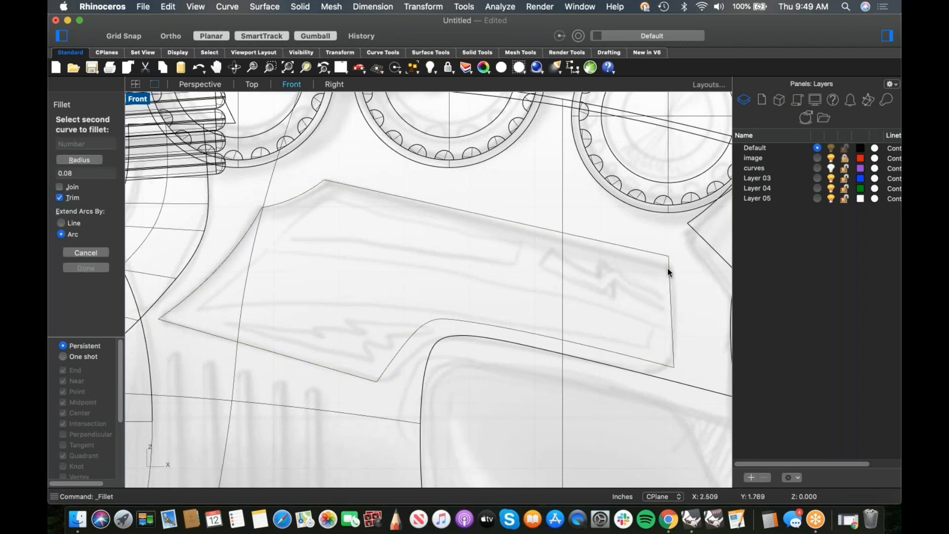
click(669, 269)
Fillet the panel outline's lower rear corner and the lower corner ahead of the grip notch with a 0.08 in radius
right_click(663, 352)
click(591, 313)
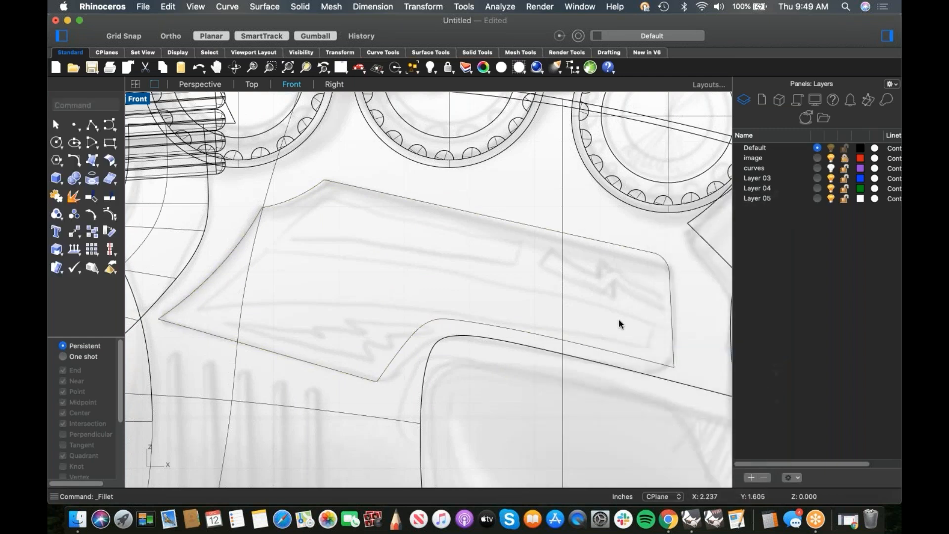
right_click(601, 312)
click(663, 357)
click(616, 360)
right_click(415, 328)
click(383, 372)
click(372, 375)
Try a 0.08 in fillet on the panel outline's pointed front tip and undo it
right_click(233, 321)
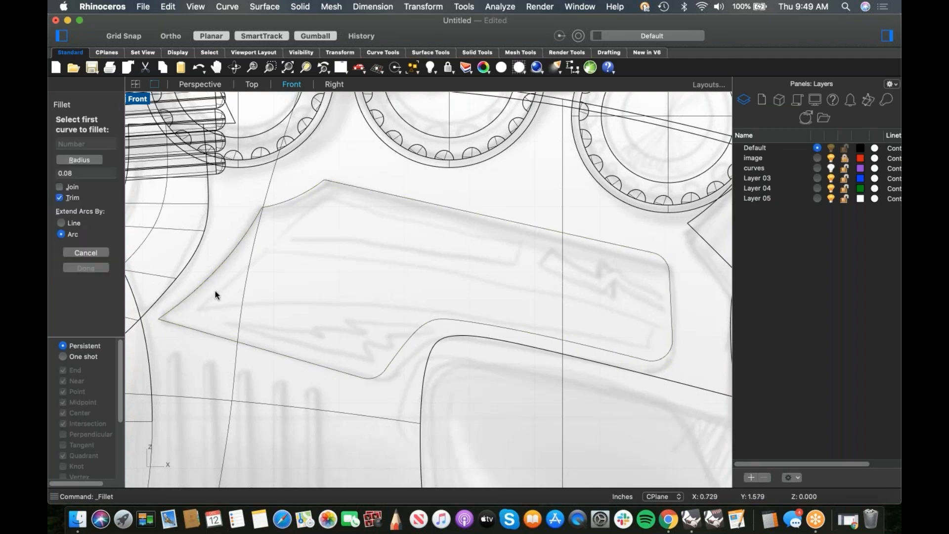
click(168, 322)
click(172, 308)
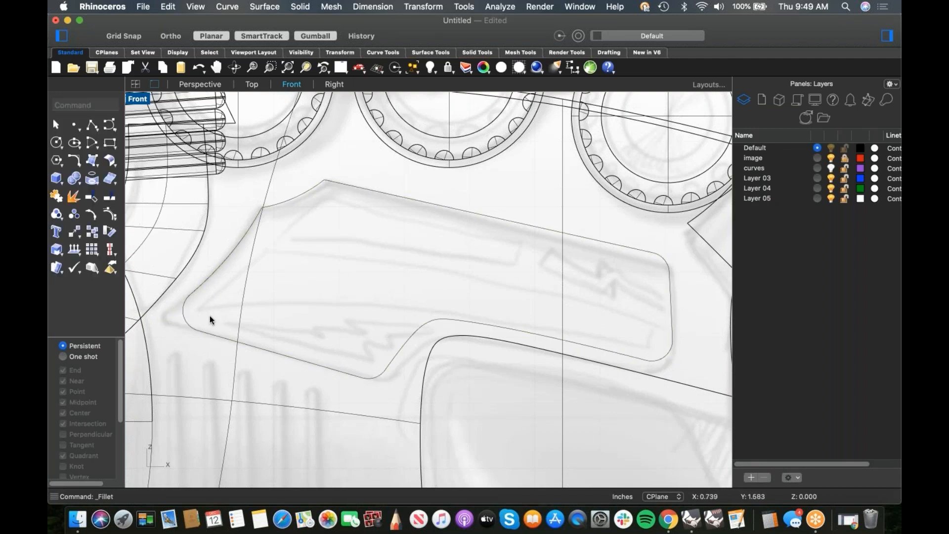
key(super+z)
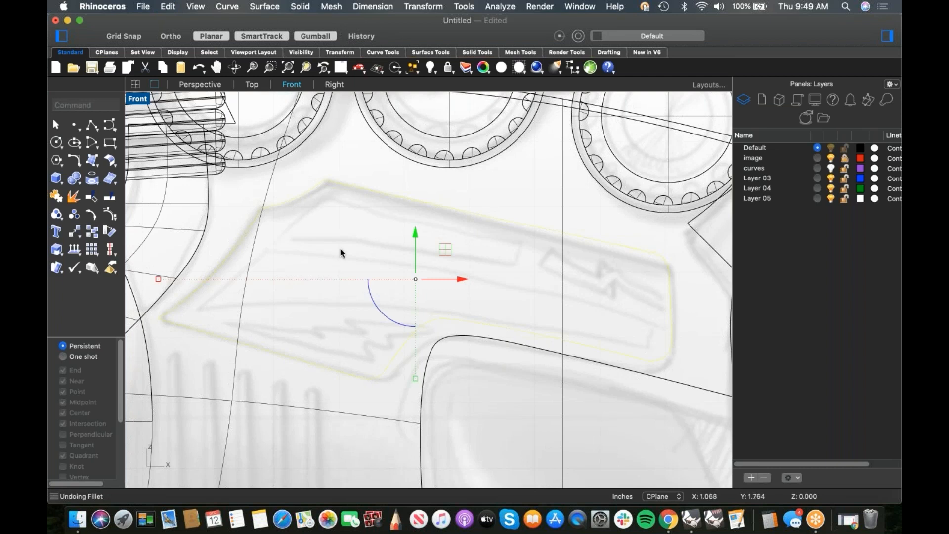
click(339, 211)
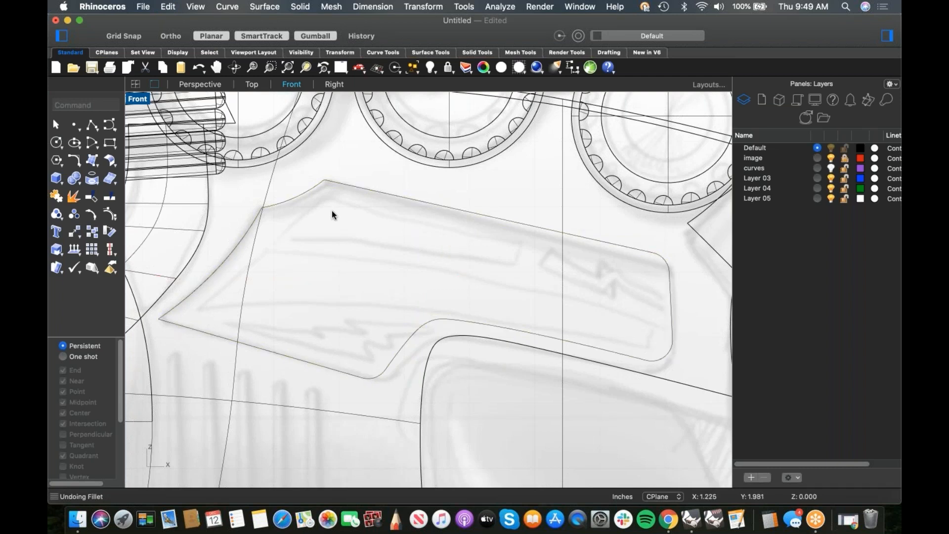
Fillet the panel outline's pointed front tip with a radius of 0.02 in
scroll(274, 261, down, 4)
right_drag(275, 262, 376, 233)
scroll(329, 256, up, 6)
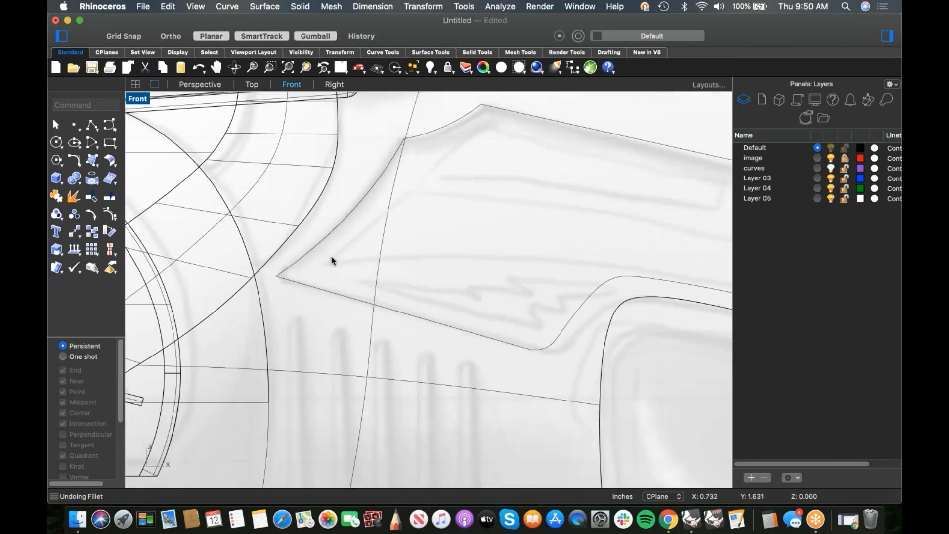
right_click(331, 256)
click(77, 173)
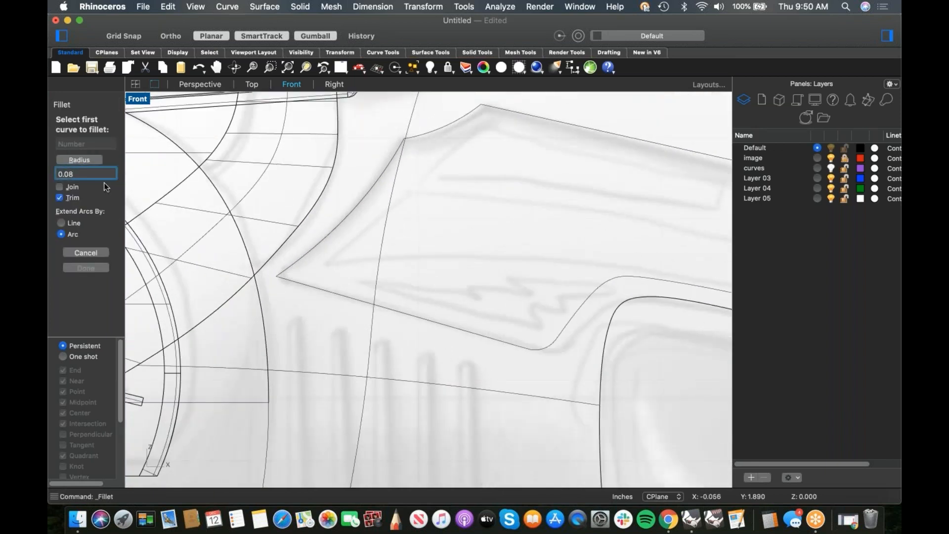
key(Return)
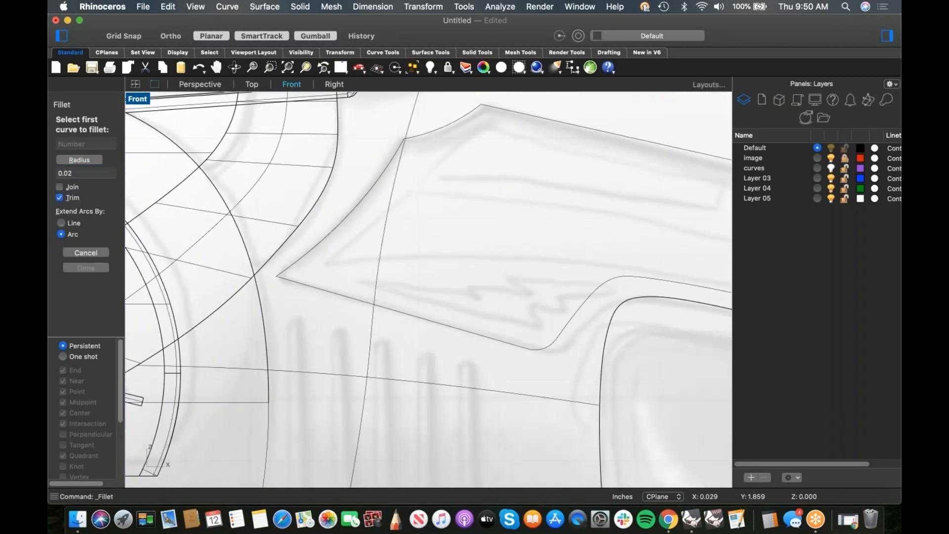
click(298, 280)
click(302, 257)
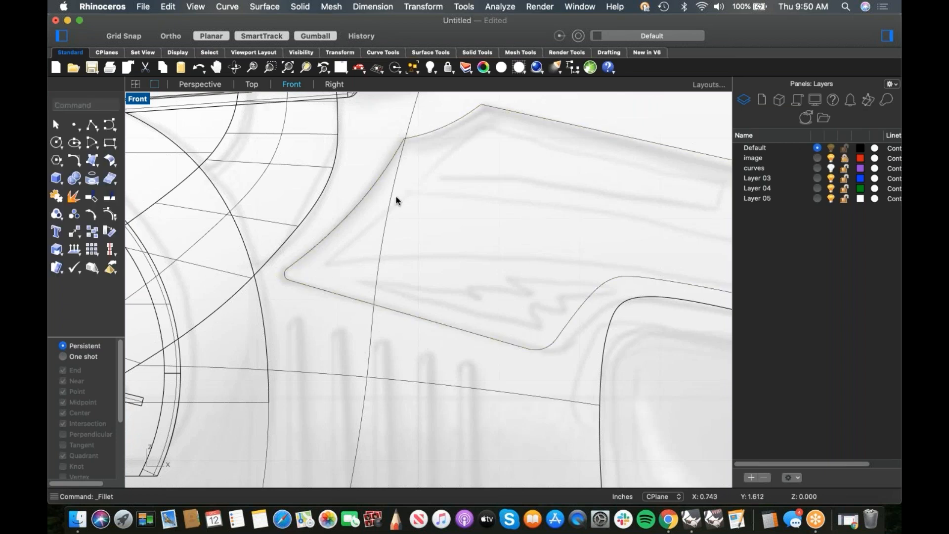
Fillet the panel outline's upper peak and the corner where the circle arc meets the front edge with a 0.02 in radius
scroll(415, 191, down, 4)
right_drag(405, 214, 395, 218)
scroll(404, 176, up, 5)
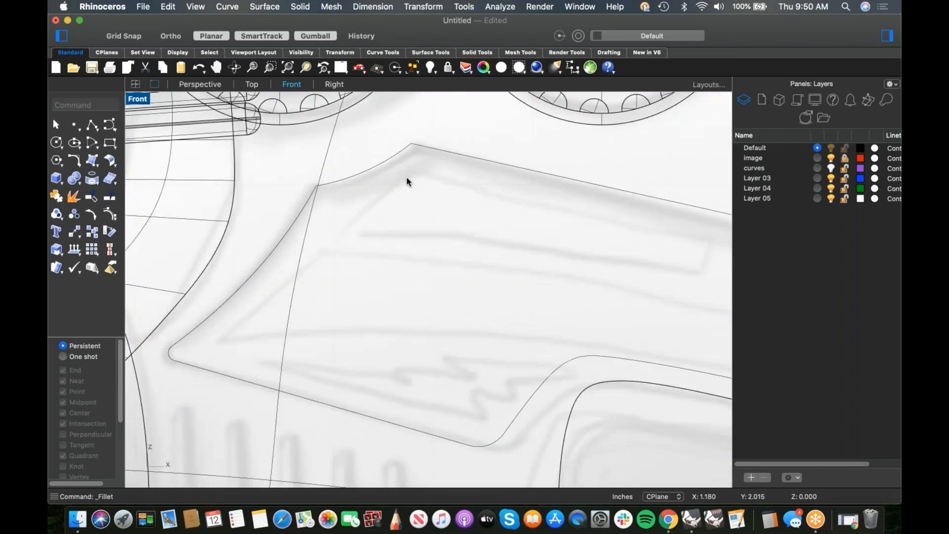
key(Return)
click(400, 149)
click(433, 148)
key(Return)
click(316, 195)
click(333, 204)
scroll(381, 225, down, 3)
scroll(381, 225, down, 4)
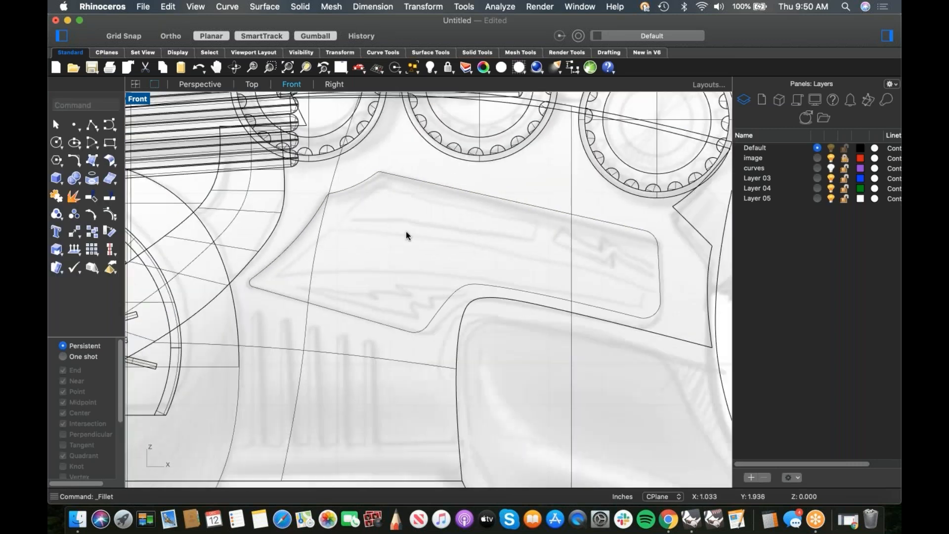
Select the panel outline and, in the Perspective view, move it sideways out of the body to clear the gun's side
click(455, 205)
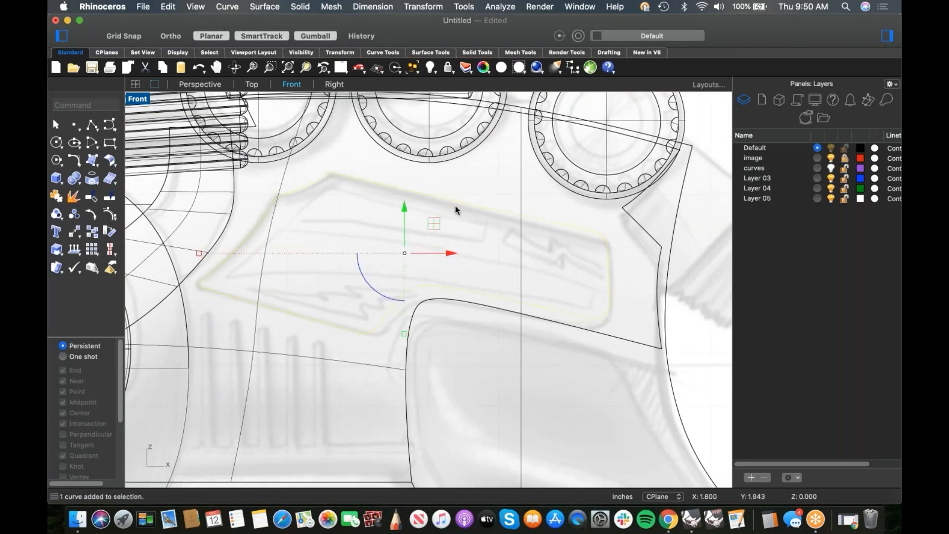
text(p)
key(Return)
scroll(438, 272, up, 5)
middle_click(439, 284)
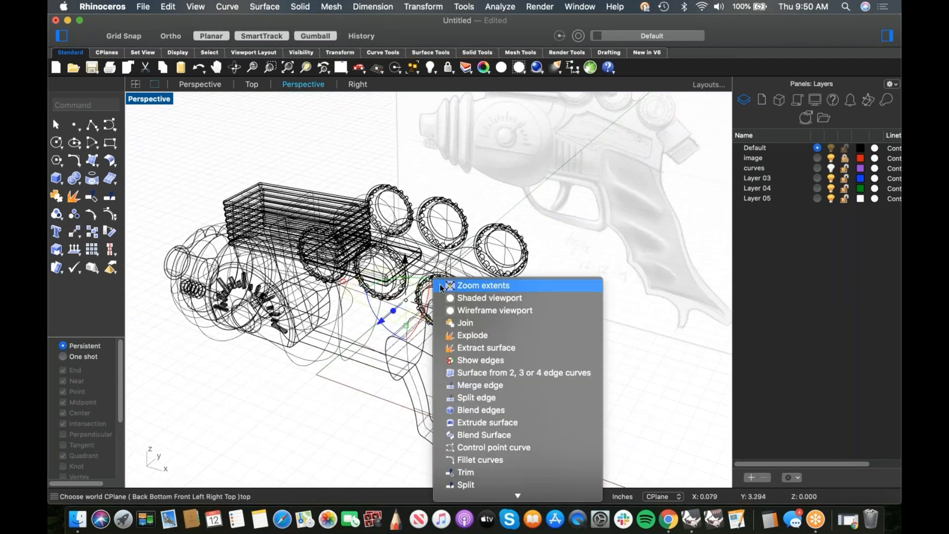
click(382, 326)
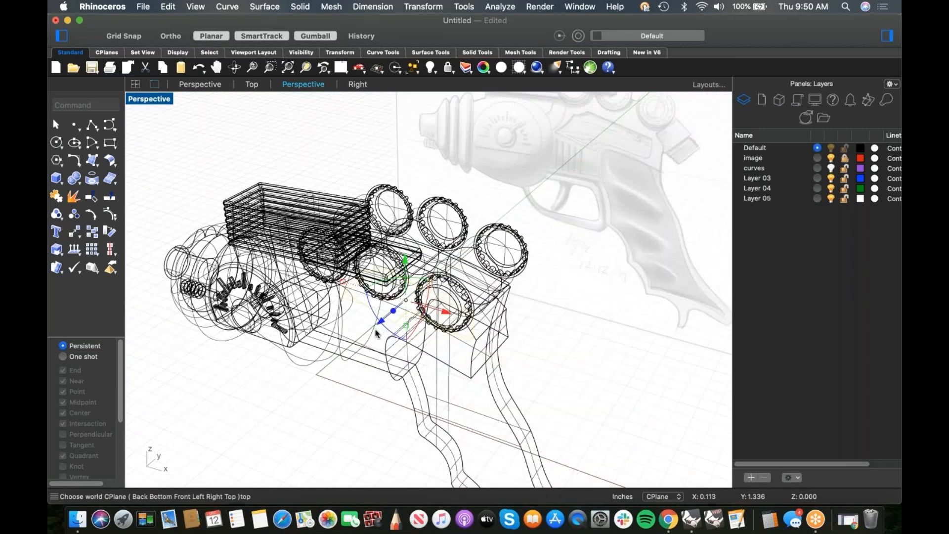
drag(392, 311, 285, 402)
Set the Perspective viewport to shaded display and frame the panel outline beside the gun body
middle_click(332, 397)
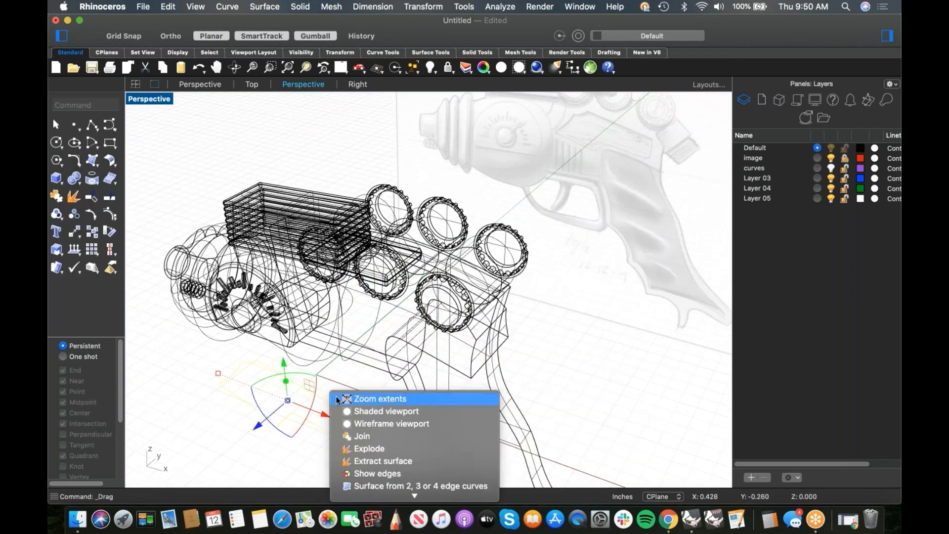
click(357, 411)
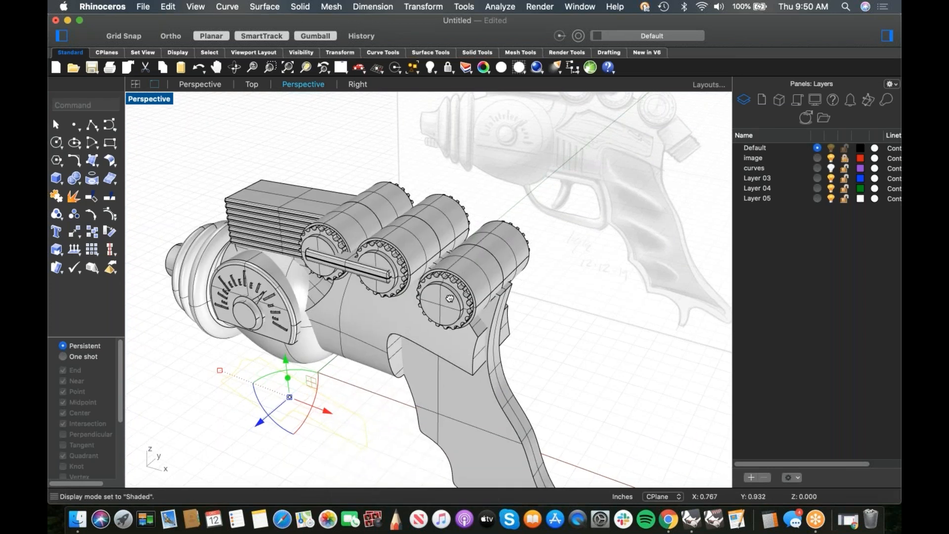
shift+right_drag(450, 298, 494, 247)
scroll(406, 342, up, 8)
right_drag(361, 347, 431, 340)
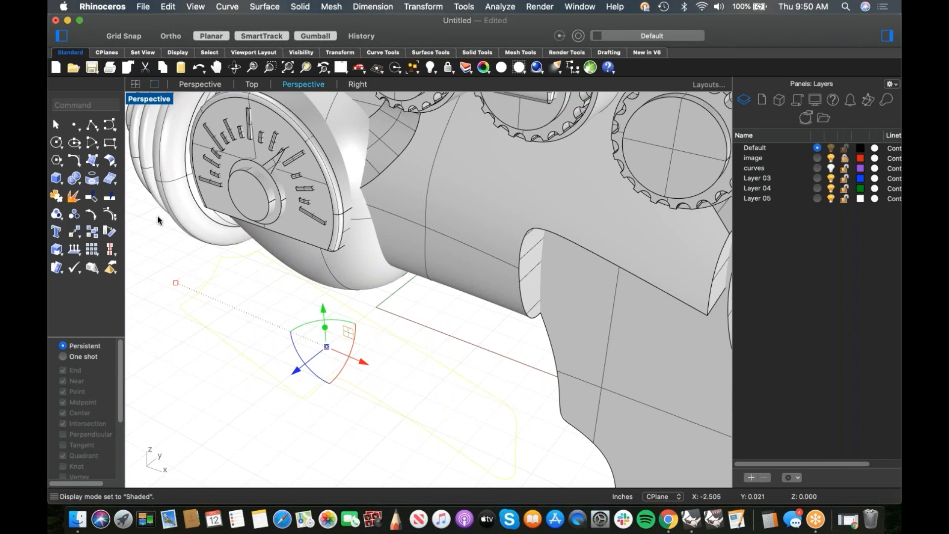
Create a planar surface from the panel outline and extrude it sideways into a solid block that runs into the gun body
click(97, 167)
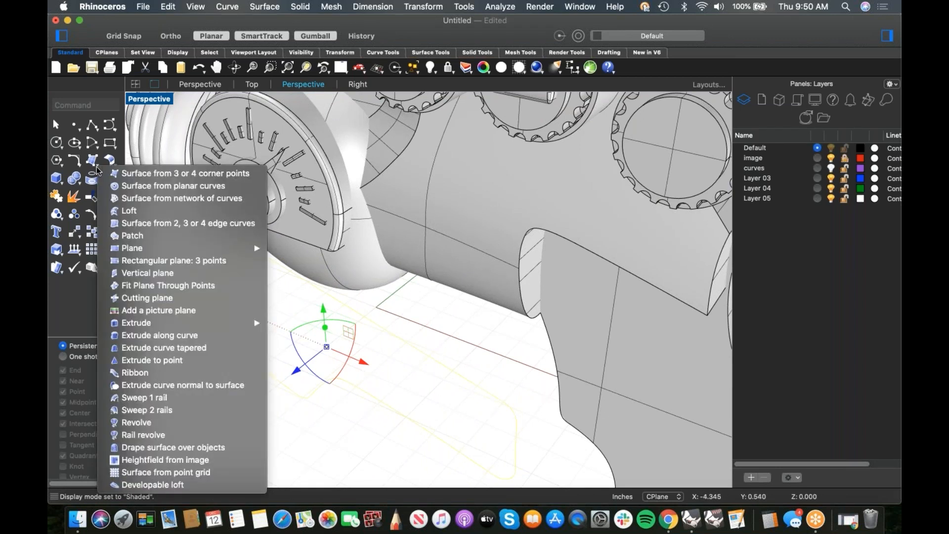
click(123, 187)
click(341, 351)
drag(341, 337, 583, 201)
scroll(367, 365, down, 5)
click(356, 406)
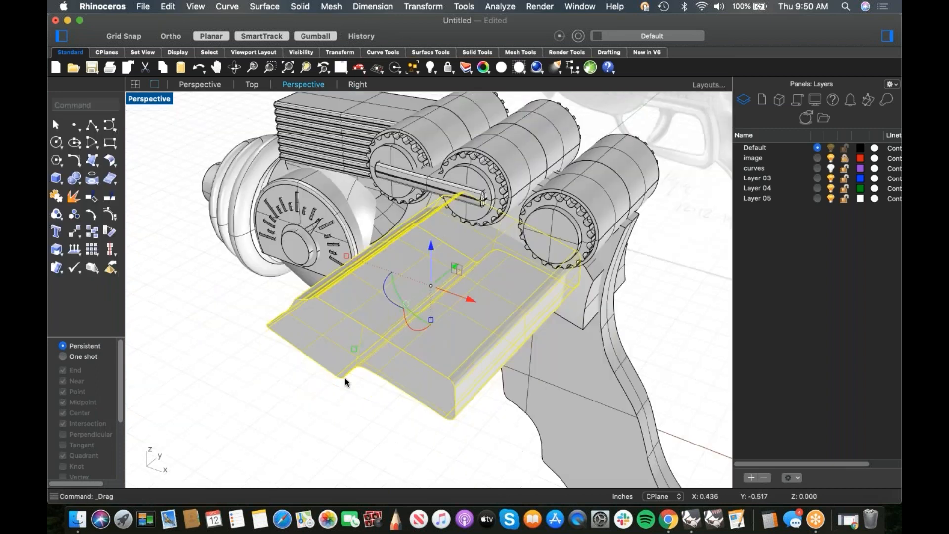
right_drag(355, 404, 305, 335)
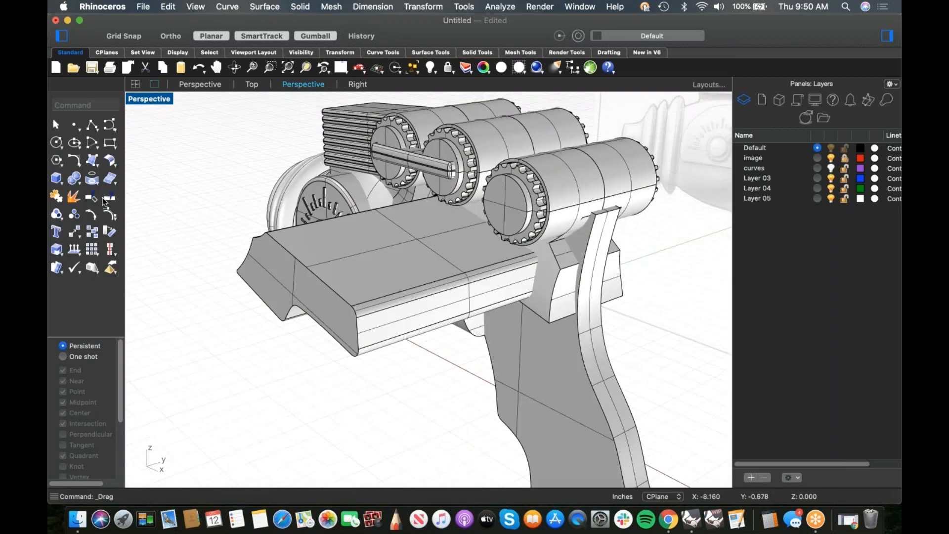
Subtract the gun body from the panel block with a Boolean difference, keeping the body
click(569, 319)
click(419, 410)
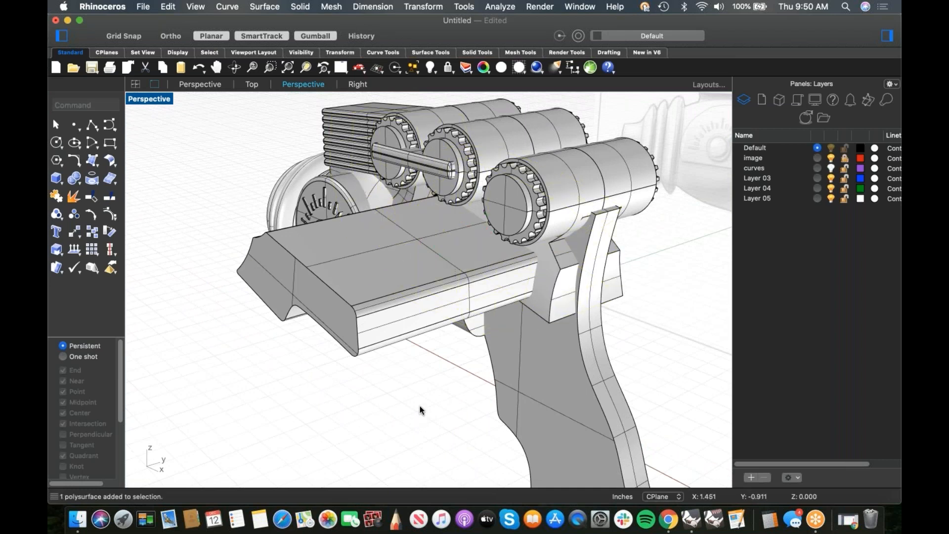
click(553, 279)
click(394, 382)
click(79, 185)
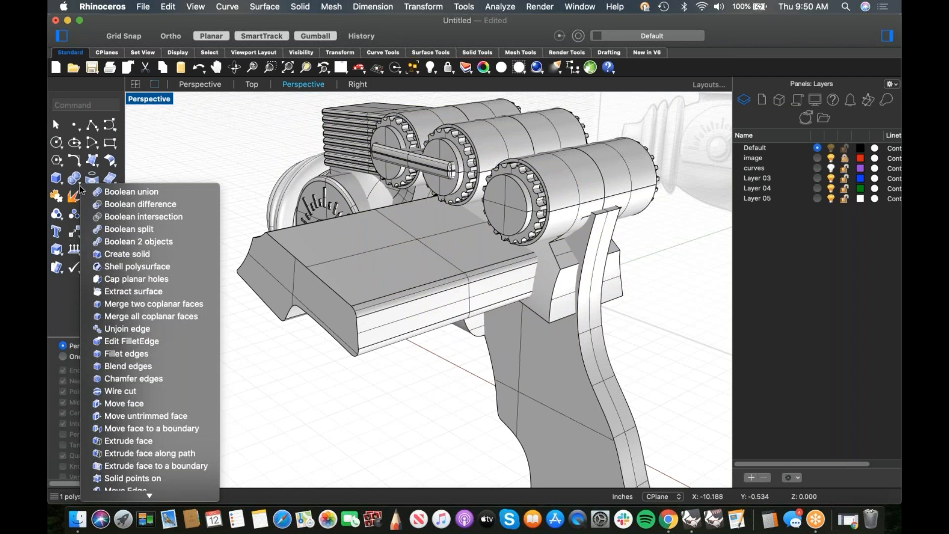
click(105, 204)
click(382, 301)
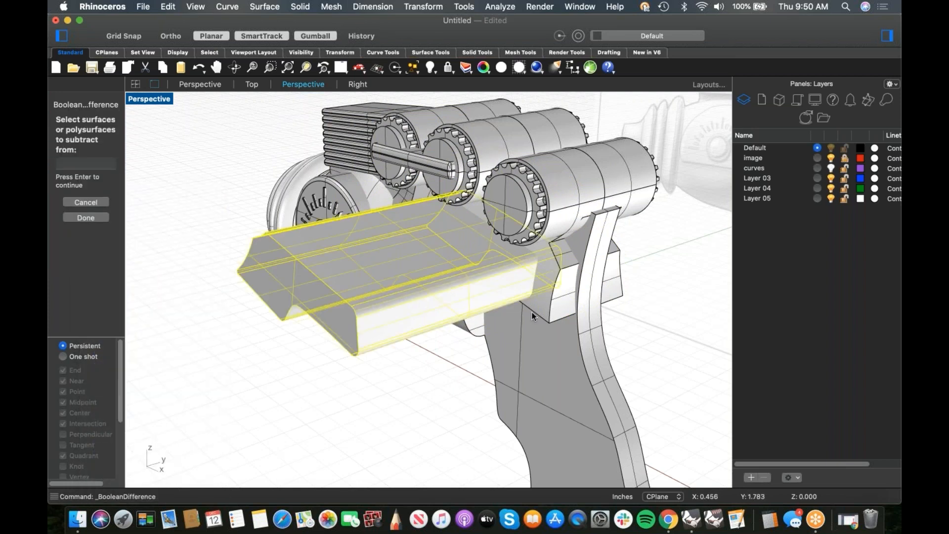
key(Return)
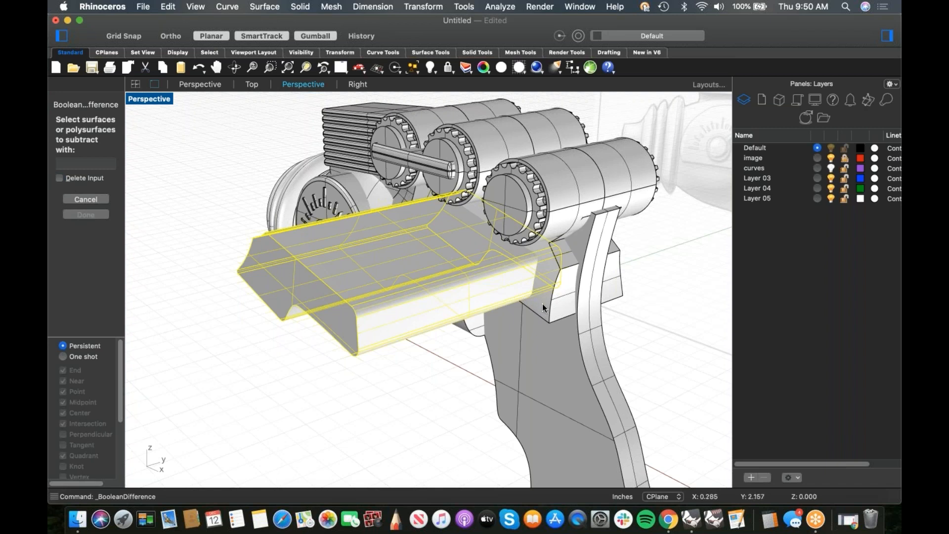
click(495, 336)
key(Return)
Move the trimmed panel block slightly sideways into the gun body to set a shallow recess depth
scroll(512, 330, up, 3)
click(500, 298)
right_drag(453, 294, 365, 279)
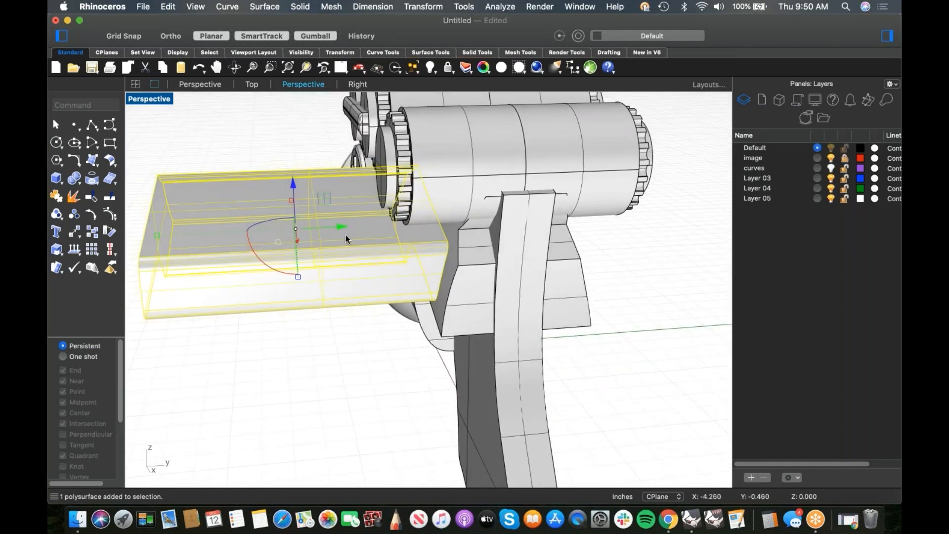
drag(341, 227, 303, 230)
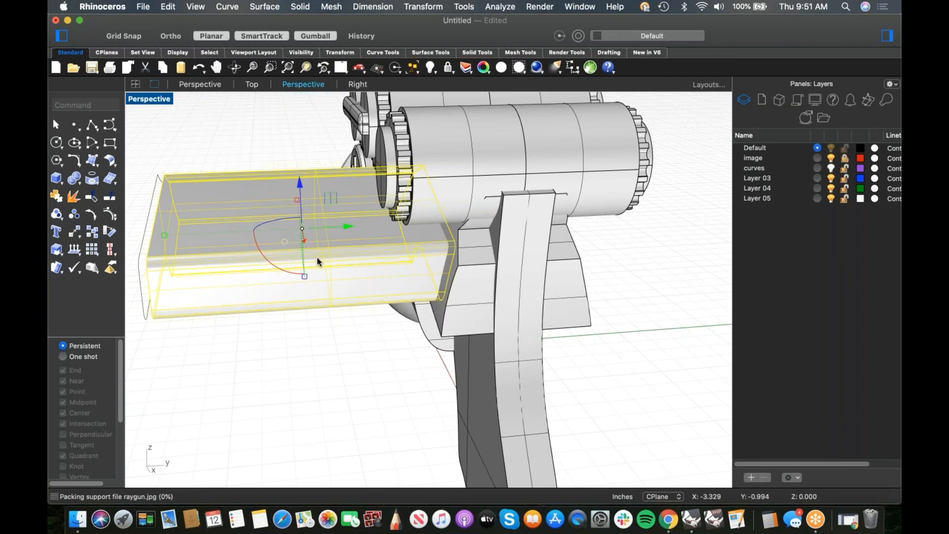
click(212, 343)
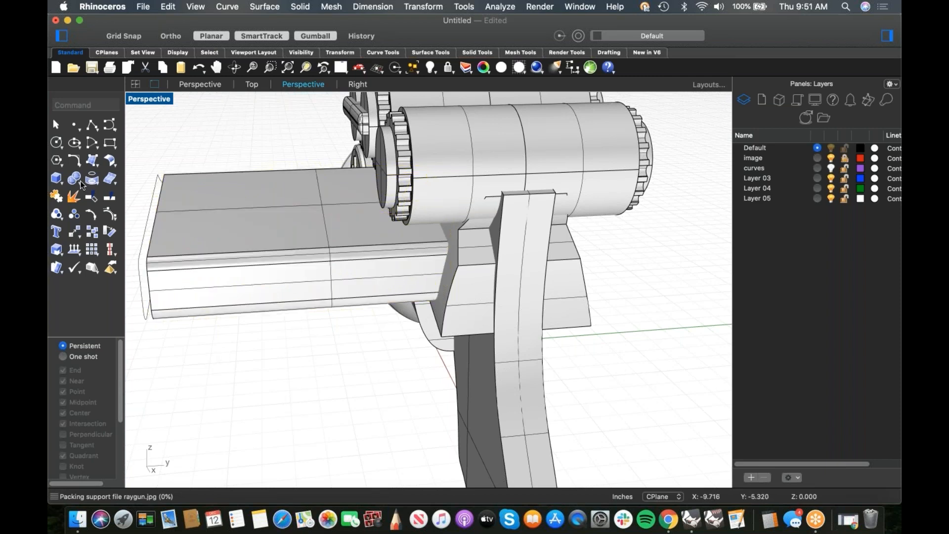
Subtract the panel block from the gun body without deleting the input, and delete the leftover block
click(82, 187)
click(114, 201)
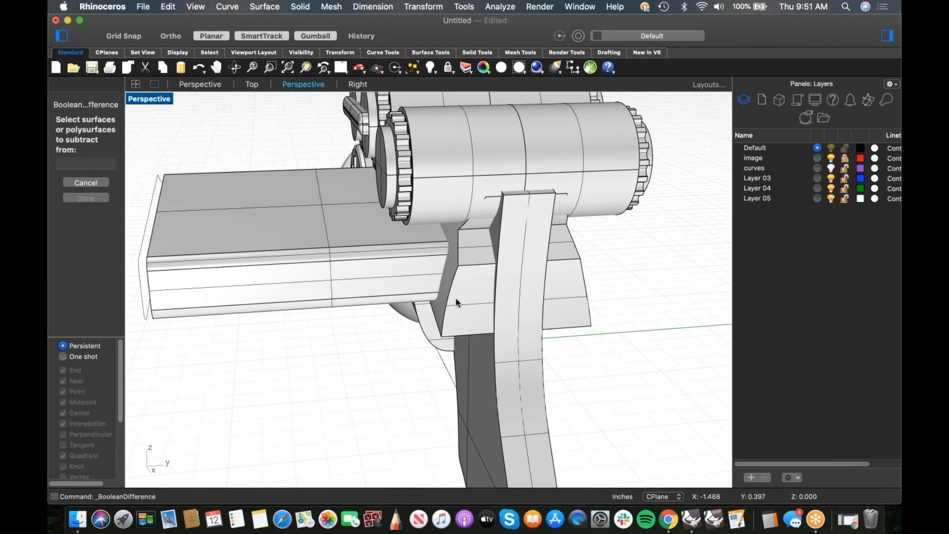
click(459, 306)
key(Return)
click(353, 289)
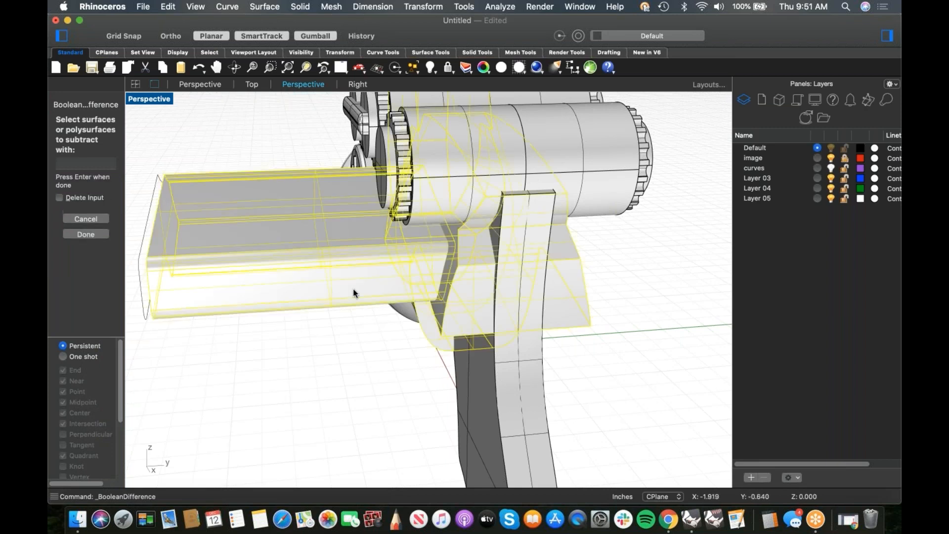
key(Return)
click(319, 274)
key(Delete)
Show the Front view in wireframe display, framed on the sketched vertical slots above the trigger
right_drag(473, 280, 539, 300)
scroll(506, 268, down, 4)
text(f)
key(Return)
scroll(397, 304, up, 6)
middle_click(419, 289)
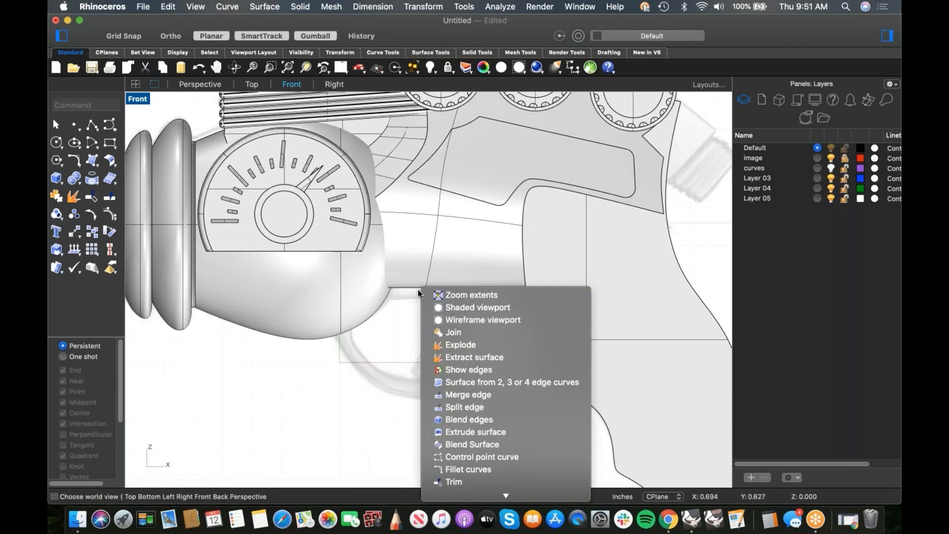
click(458, 319)
scroll(433, 245, up, 2)
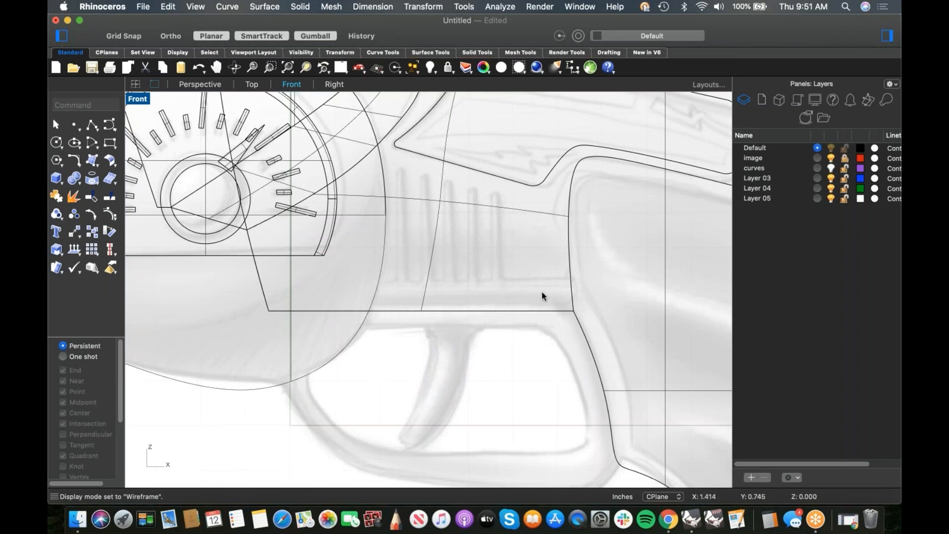
click(98, 126)
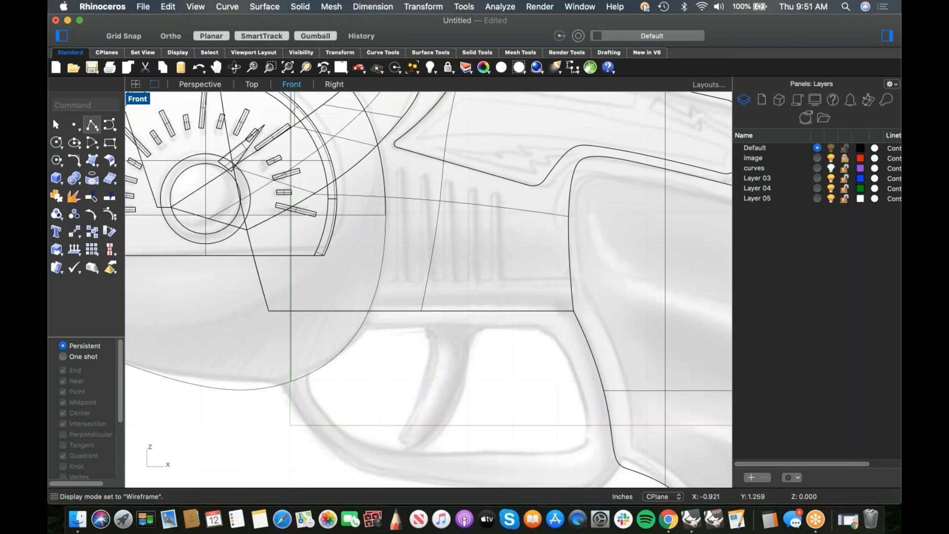
click(251, 292)
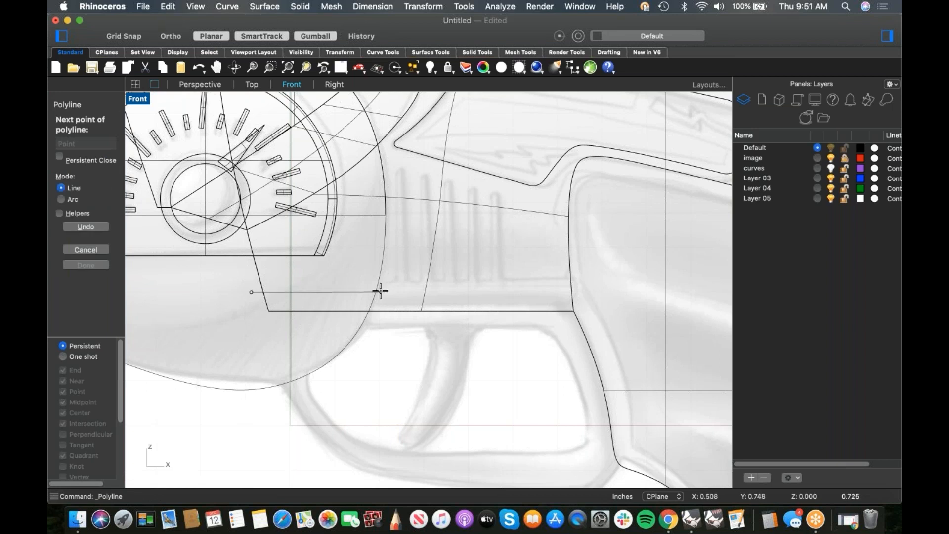
right_click(383, 290)
click(415, 232)
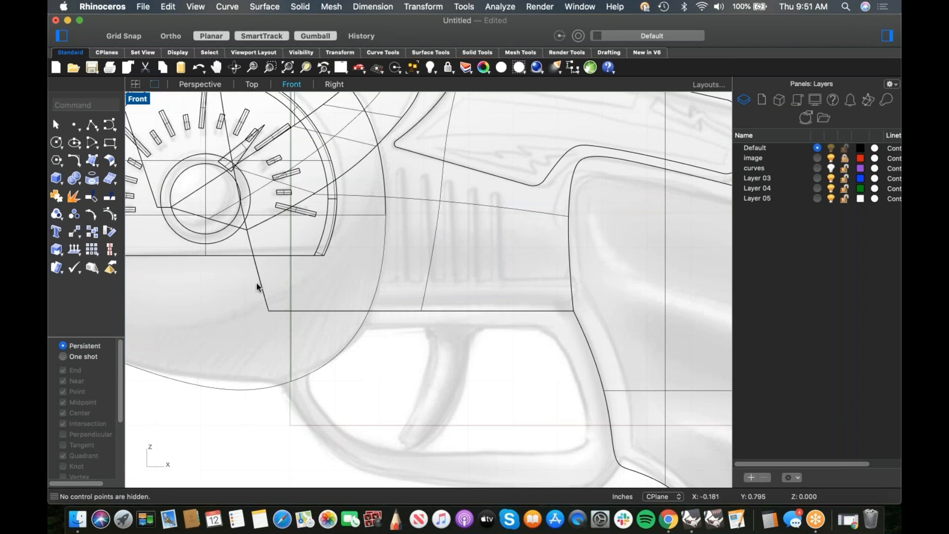
Start a polyline with a horizontal run from inside the dial housing and trace the first two narrow vertical slots from the sketch
click(91, 126)
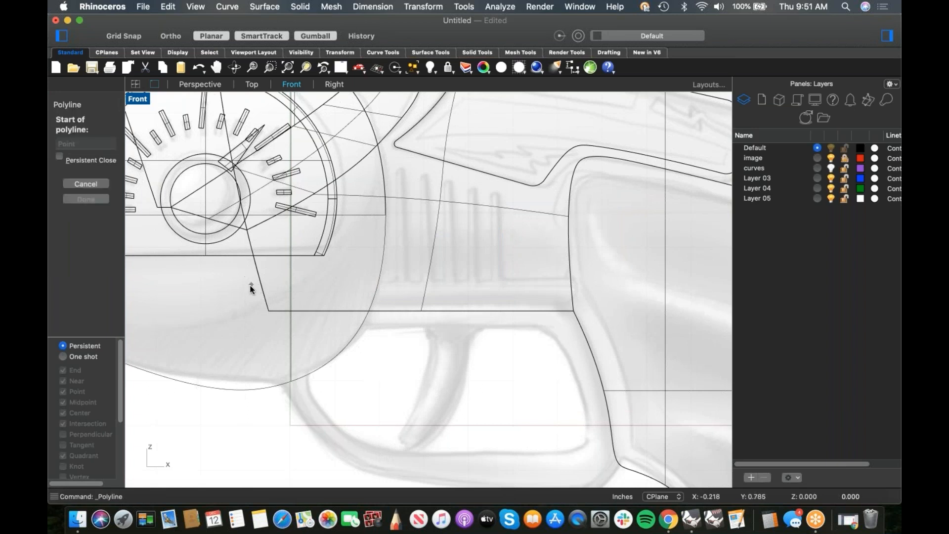
click(251, 286)
key(shift)
click(395, 281)
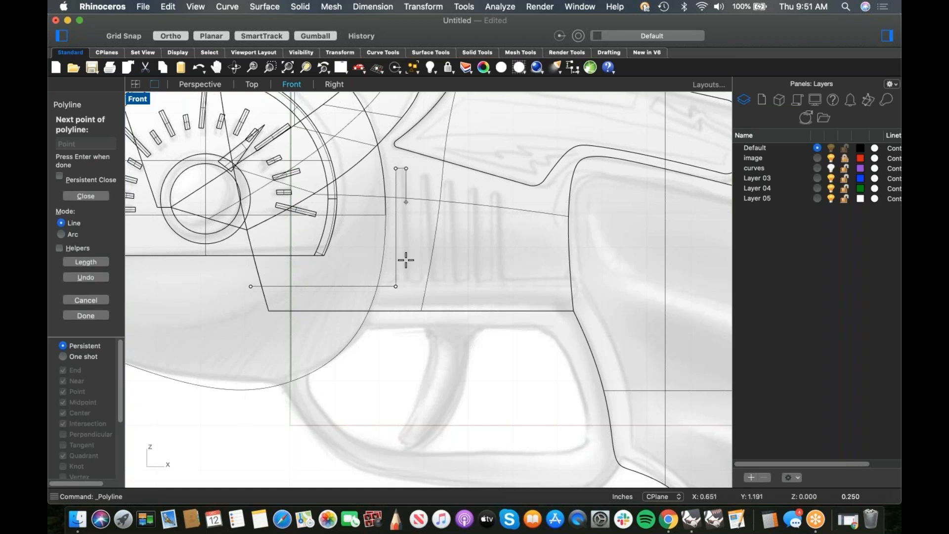
click(405, 285)
click(421, 284)
click(429, 177)
click(429, 178)
click(429, 284)
click(444, 284)
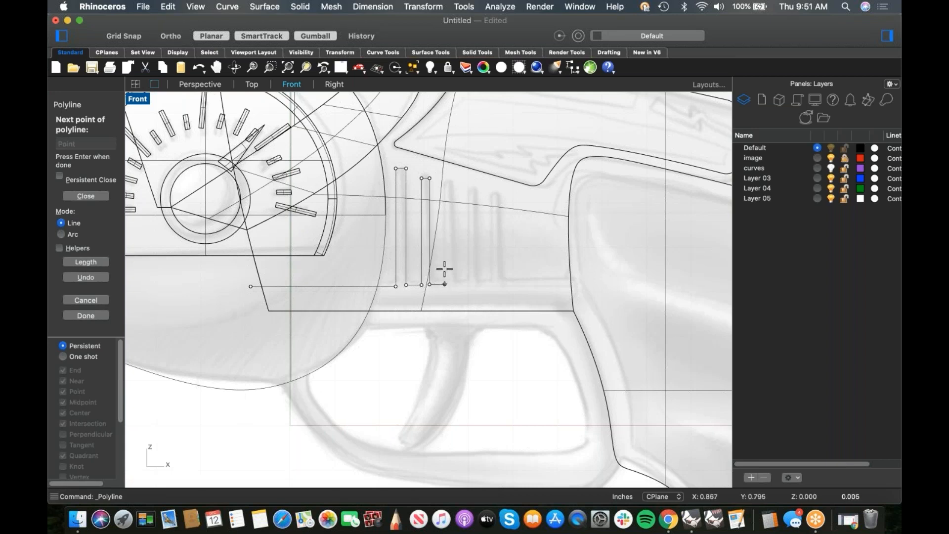
Continue the polyline around the remaining three vertical slots and finish it with a horizontal run just past the grip's edge
shift+click(451, 183)
click(451, 183)
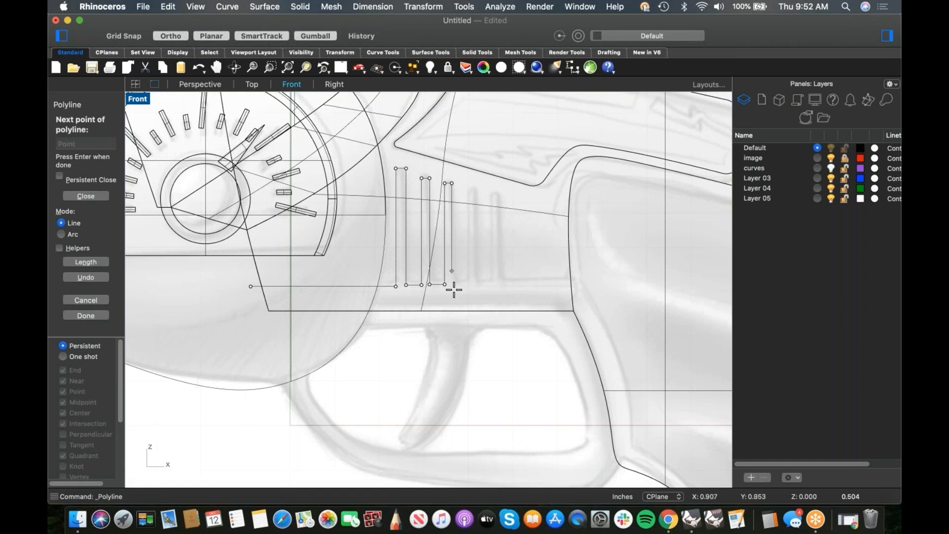
shift+click(451, 284)
click(468, 283)
shift+click(468, 190)
click(477, 190)
click(477, 282)
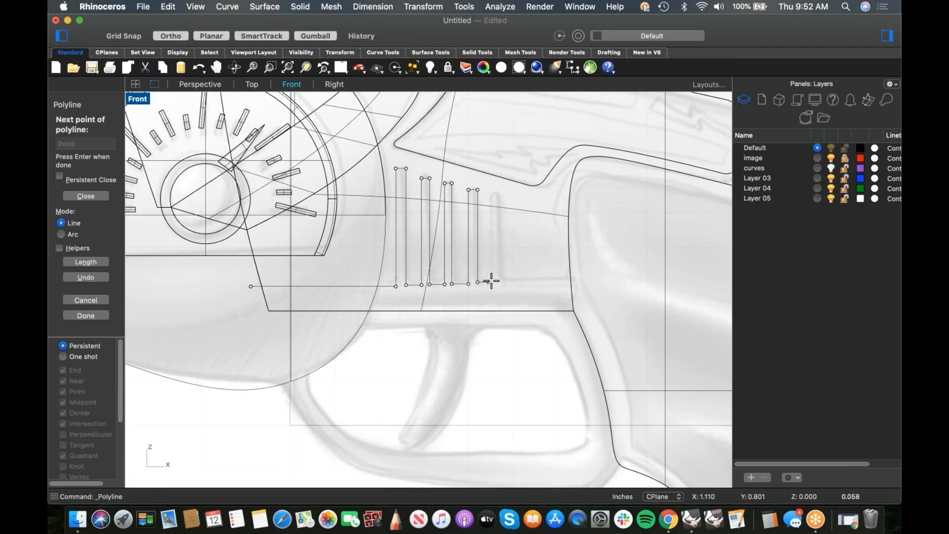
click(493, 282)
shift+click(498, 194)
shift+click(503, 280)
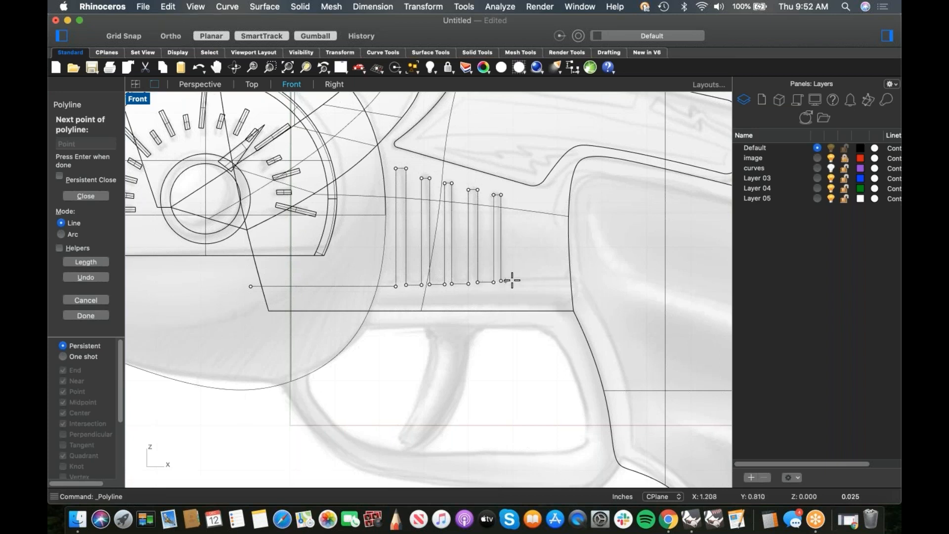
shift+click(584, 286)
key(Return)
Flatten the slotted polyline's lower control points onto one horizontal line by scaling them in the Y direction
click(544, 280)
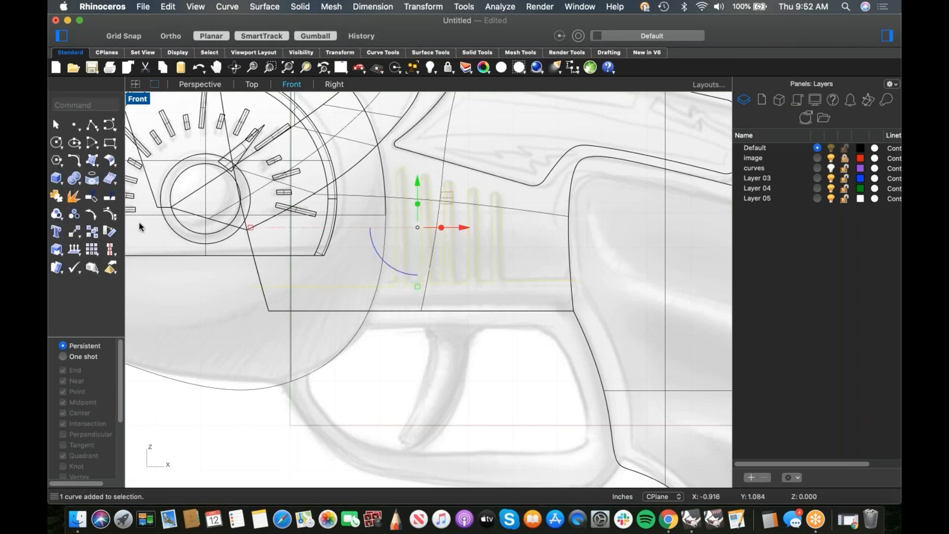
click(108, 217)
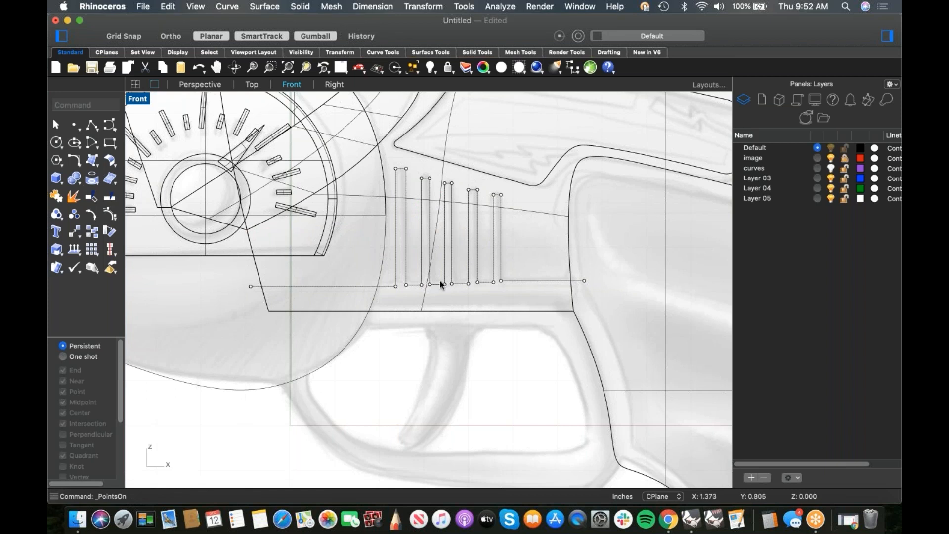
drag(201, 276, 624, 299)
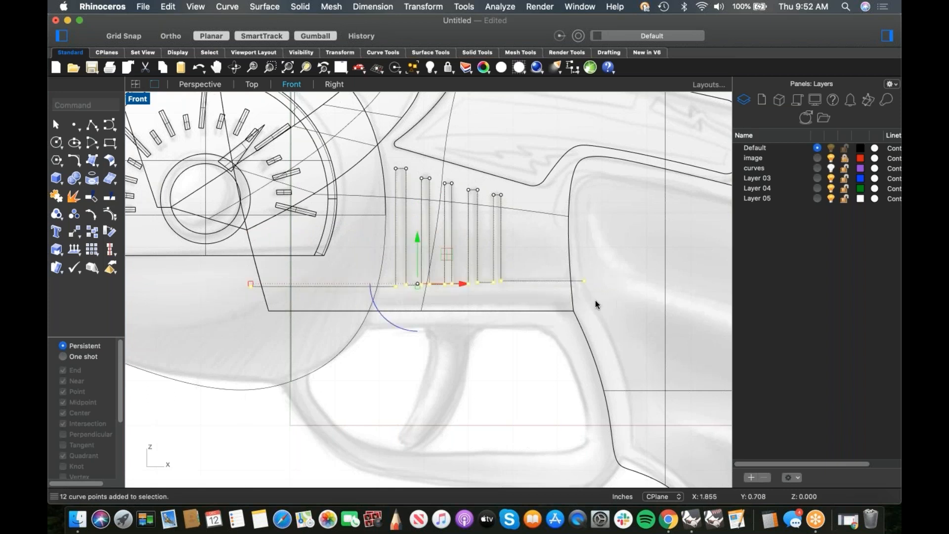
click(418, 287)
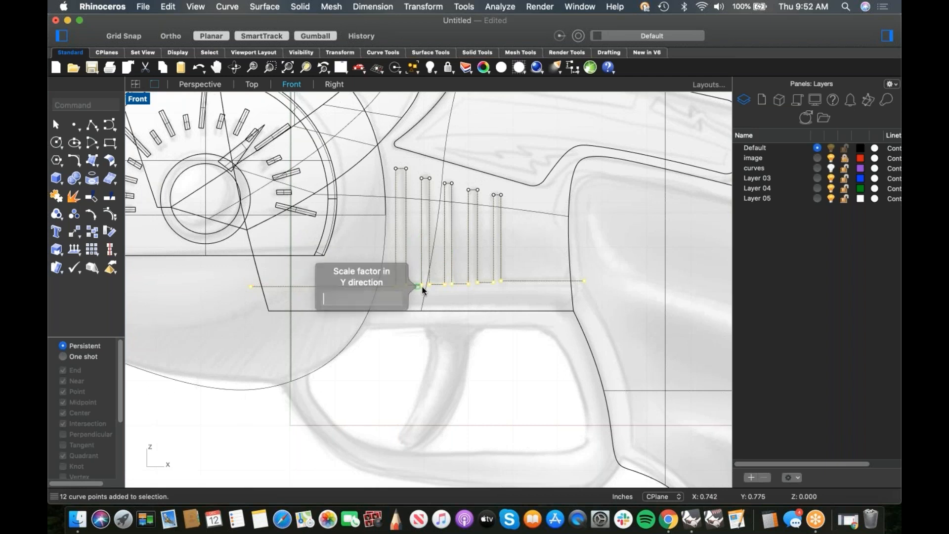
key(Escape)
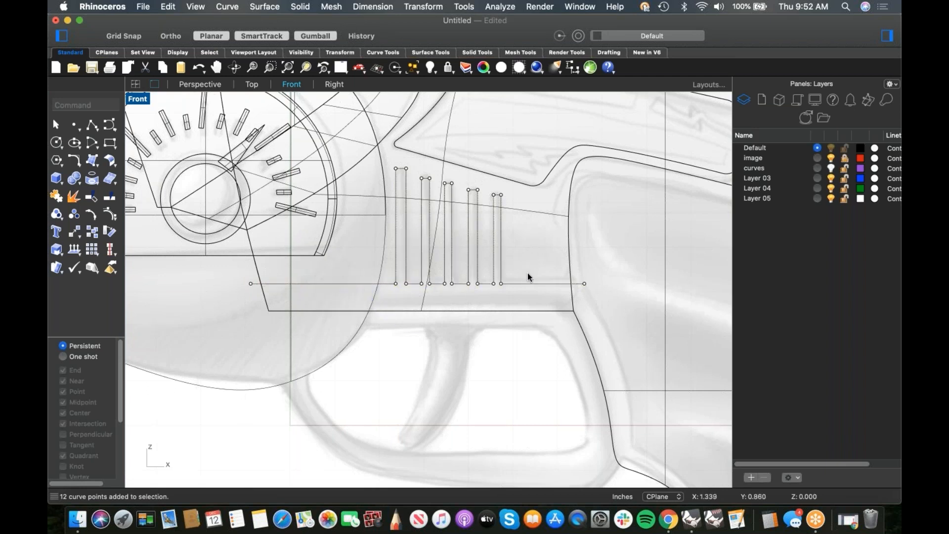
key(Escape)
Isolate the slotted polyline and the gun body, and show them in the Perspective view
click(511, 283)
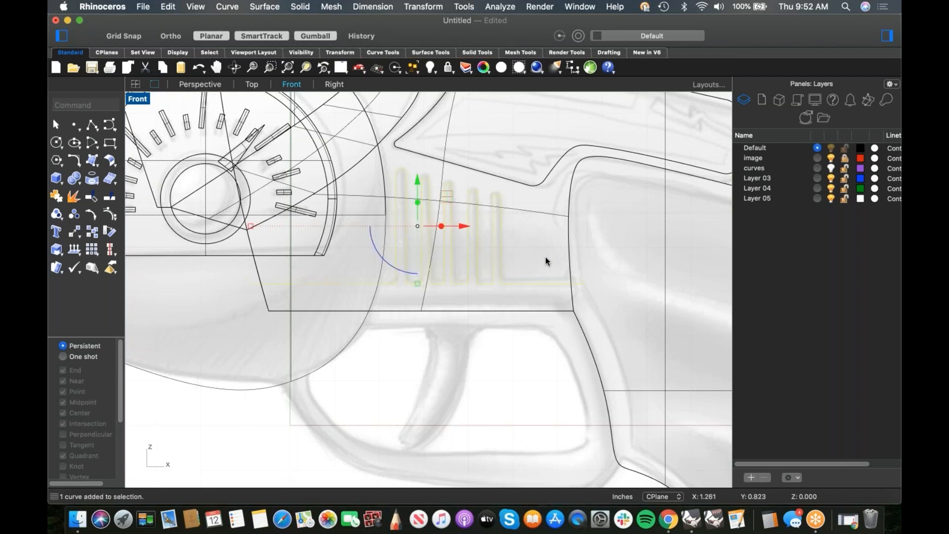
click(547, 215)
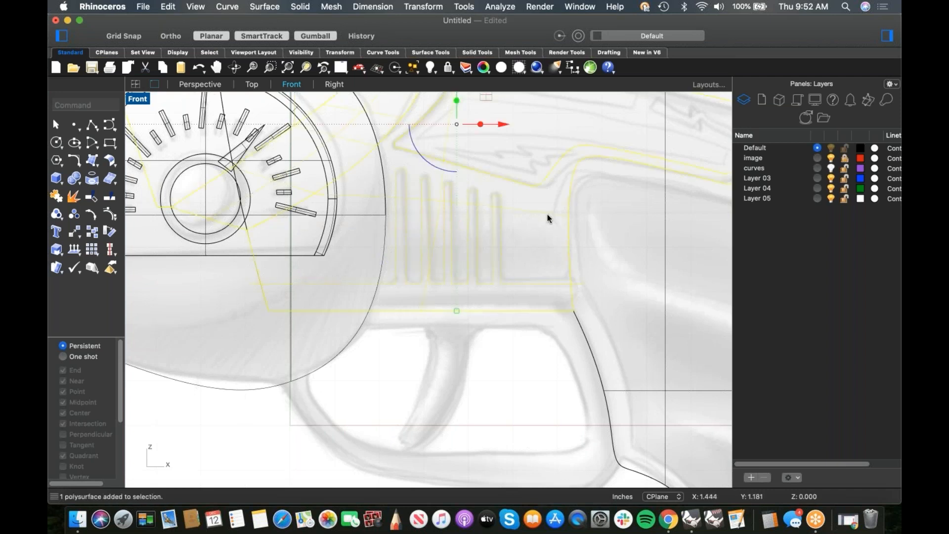
key(super+h)
key(ctrl+super+p)
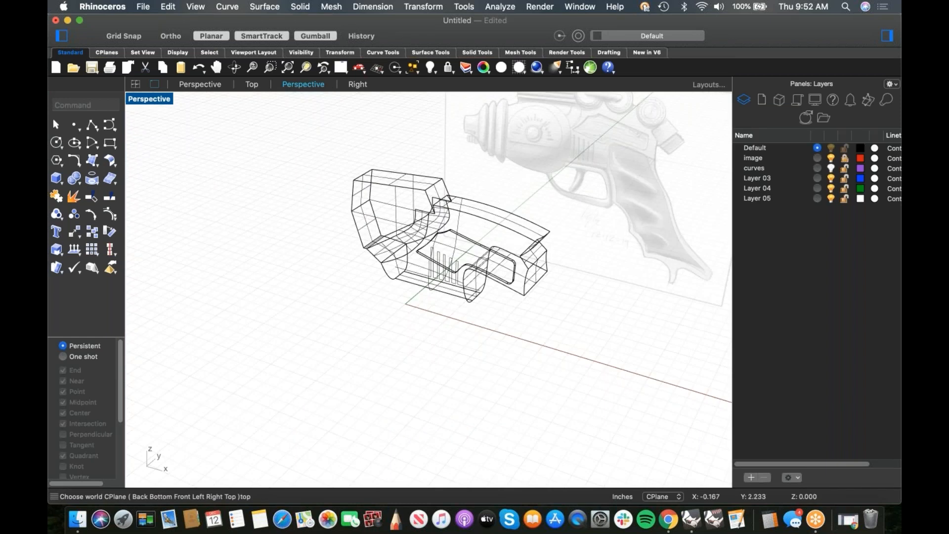
right_drag(429, 292, 427, 283)
scroll(427, 283, up, 6)
Try to move the slotted polyline sideways out of the gun body, and undo the move
click(473, 235)
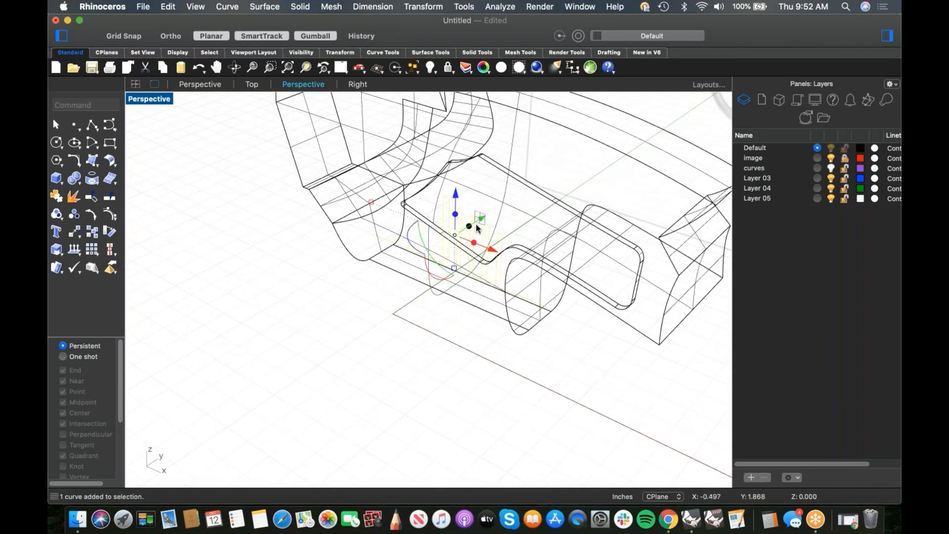
drag(473, 235, 345, 291)
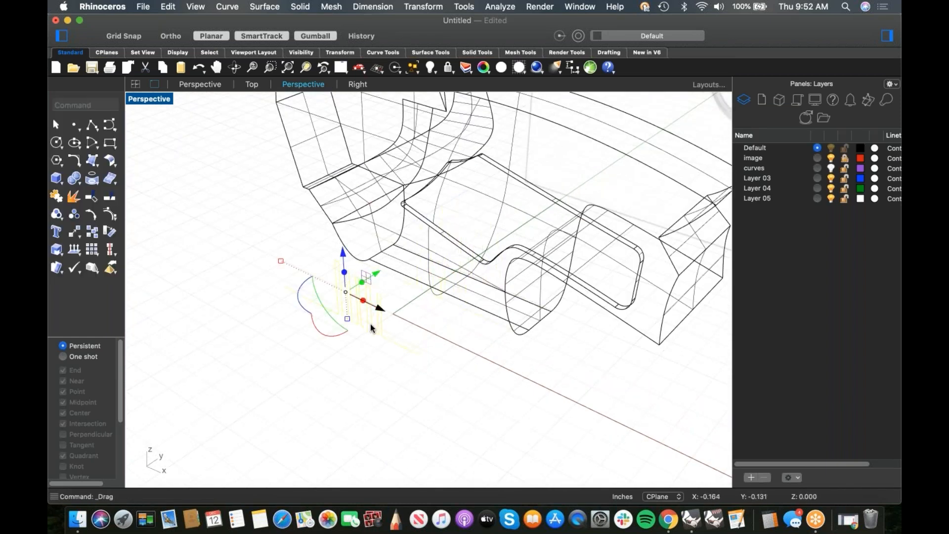
key(super+z)
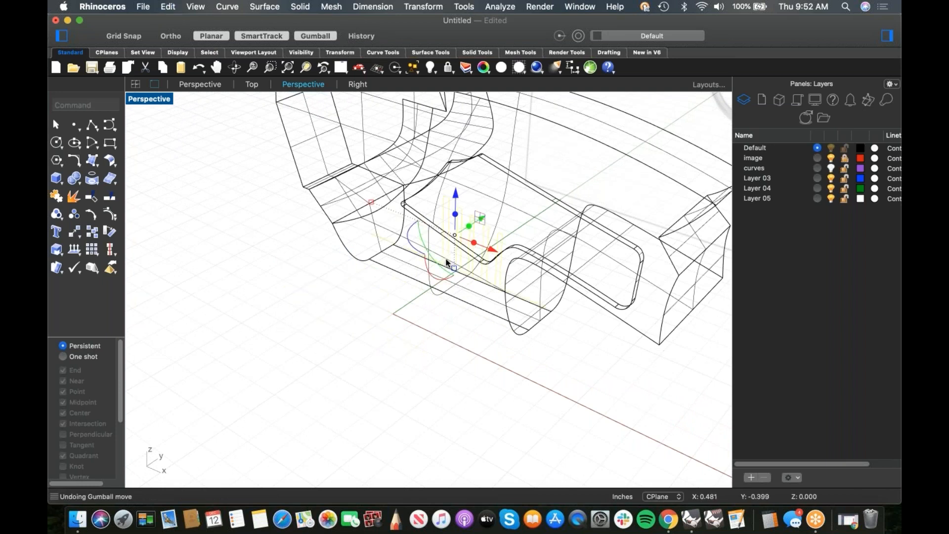
Extrude the slotted polyline sideways out past the gun body's side and set the Perspective view to shaded display
right_drag(539, 241, 502, 227)
drag(503, 227, 286, 297)
click(607, 247)
mouse_move(586, 313)
right_down()
mouse_move(502, 409)
mouse_move(560, 371)
mouse_move(539, 368)
right_up()
middle_click(530, 379)
click(552, 398)
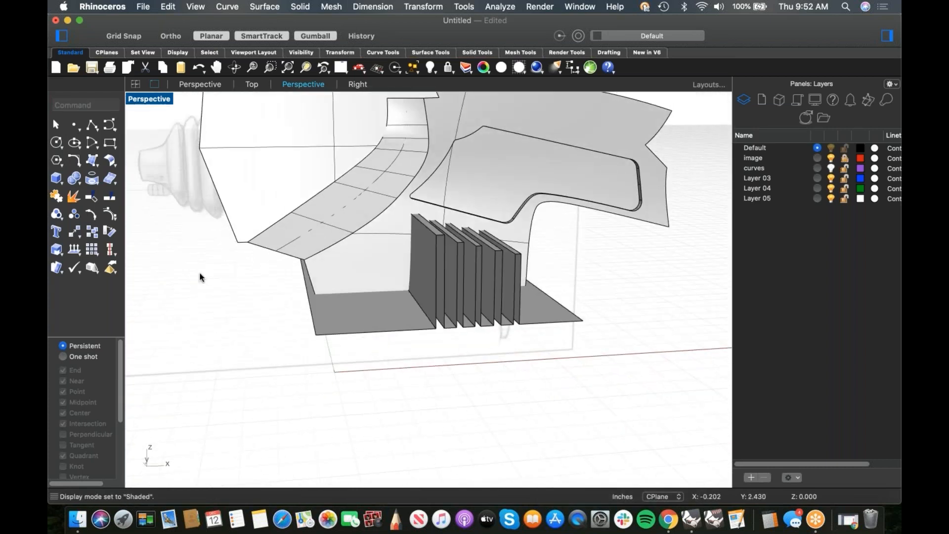
Boolean split the gun body with the extruded slotted surface, and delete the cutting surface
click(79, 183)
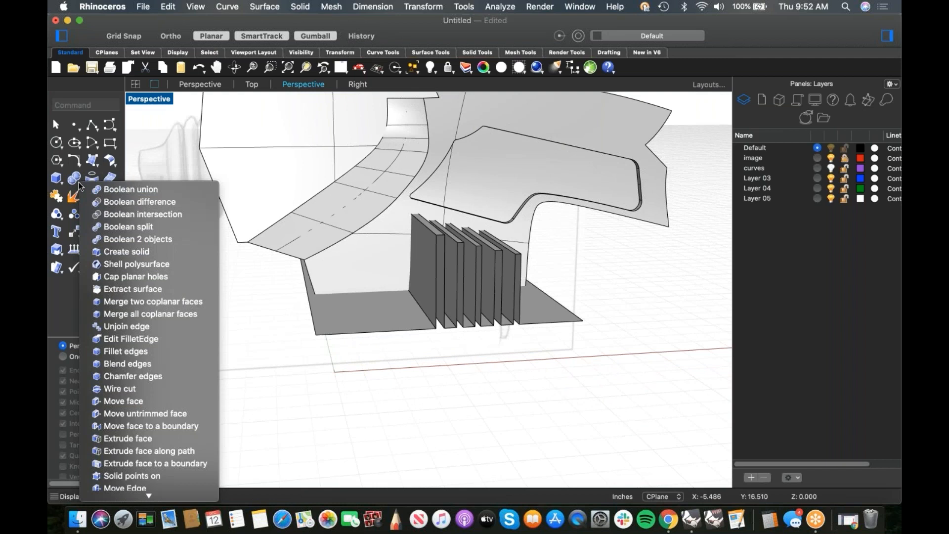
click(106, 227)
click(378, 292)
key(Return)
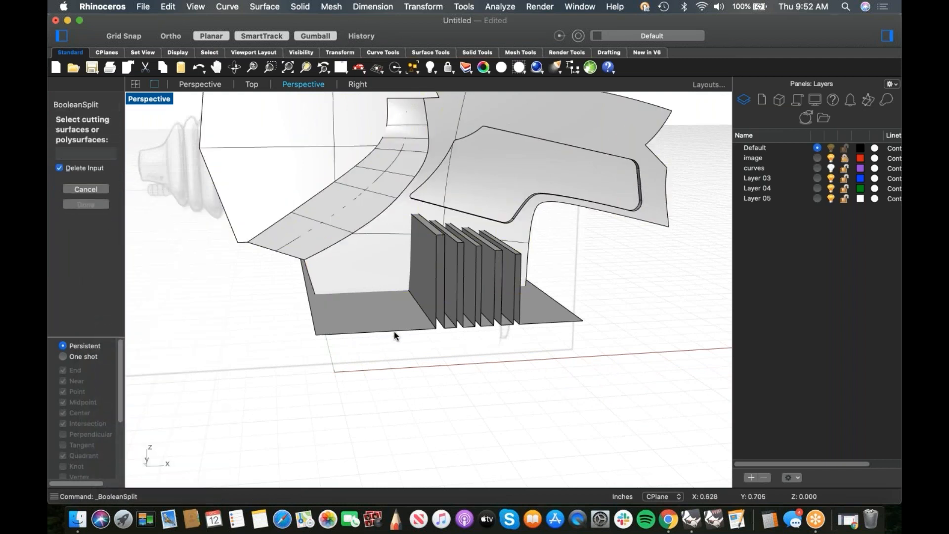
click(394, 328)
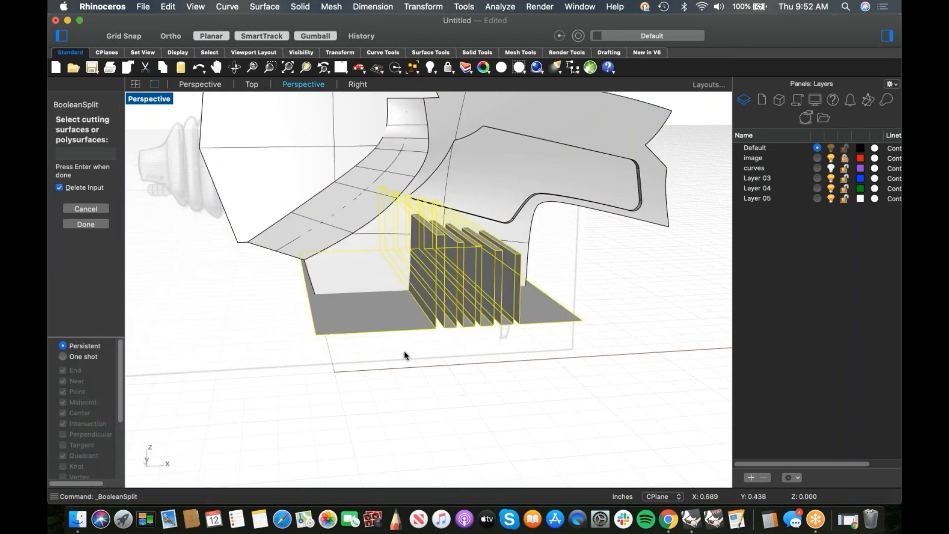
key(Return)
click(391, 318)
key(Delete)
Widen the split-off lower piece with the vertical ribs slightly in the Y direction and Boolean union it with the gun body
right_drag(391, 320, 420, 309)
scroll(421, 309, up, 2)
click(438, 295)
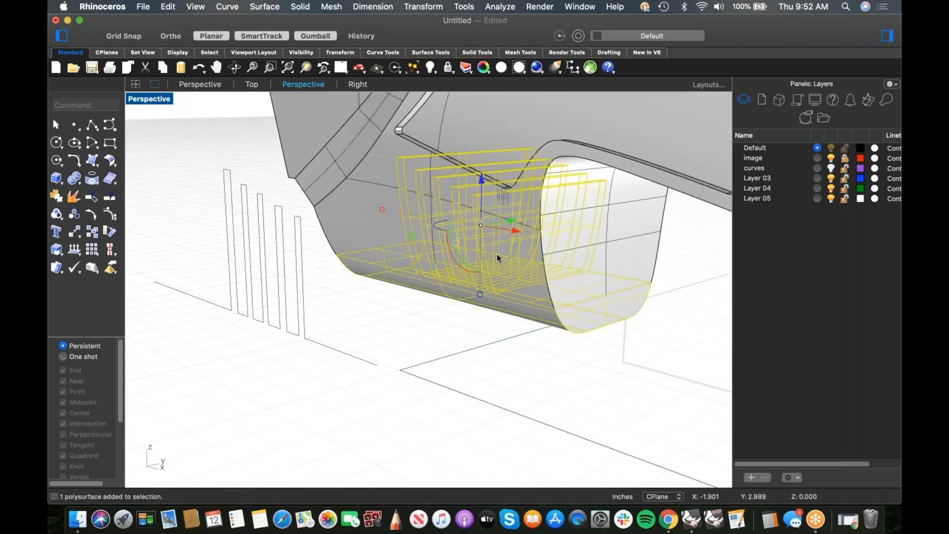
drag(410, 240, 405, 239)
shift+click(361, 227)
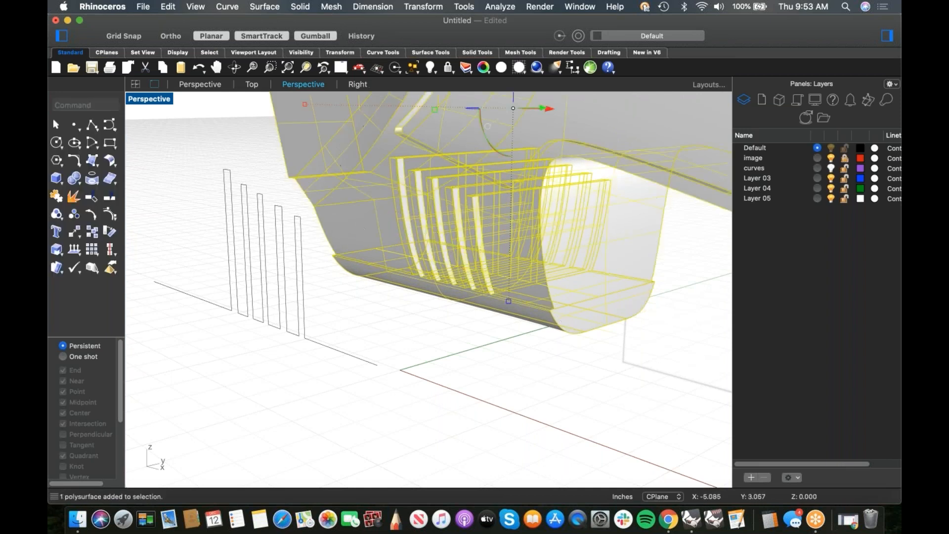
click(75, 180)
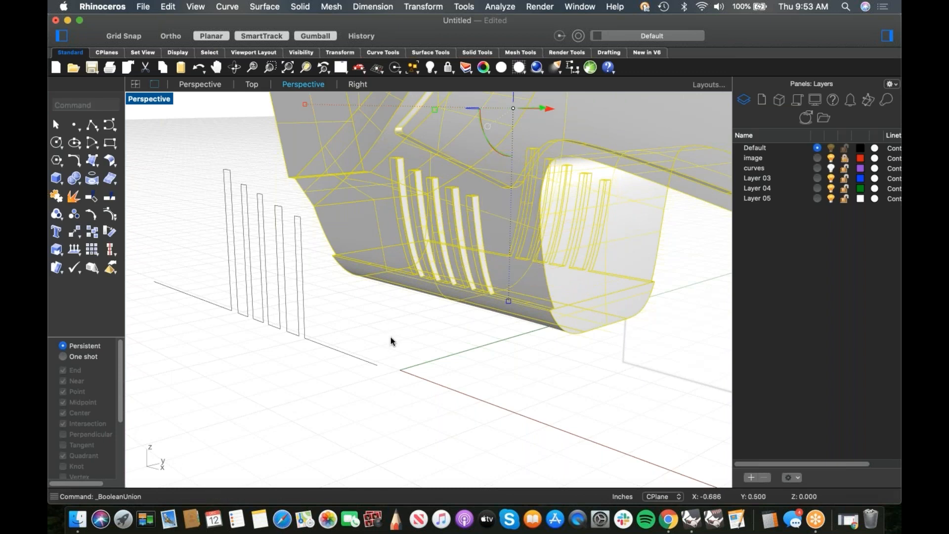
Check the ribs and ledge along the gun body's lower side, and show all hidden objects
right_drag(373, 337, 308, 320)
scroll(377, 270, up, 6)
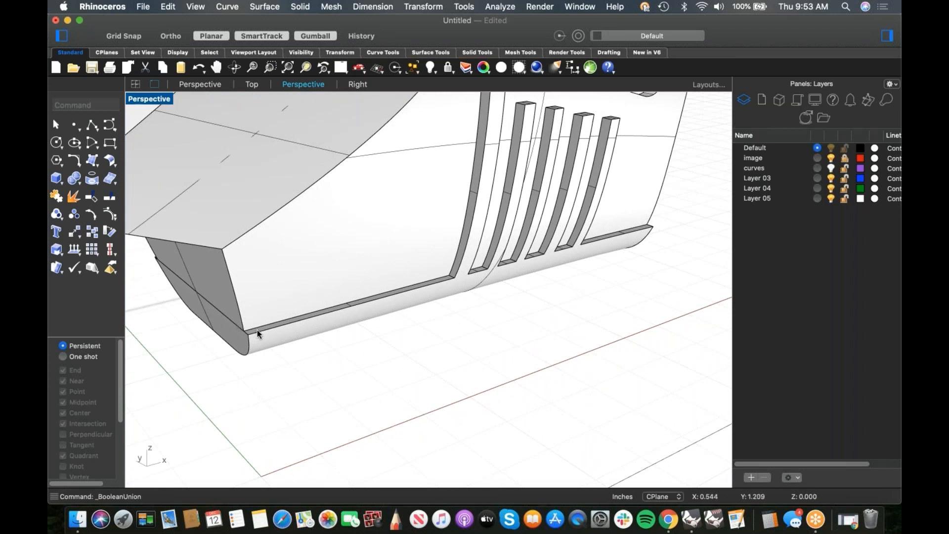
scroll(257, 331, up, 4)
scroll(262, 326, down, 9)
right_drag(452, 328, 438, 313)
key(alt+super+h)
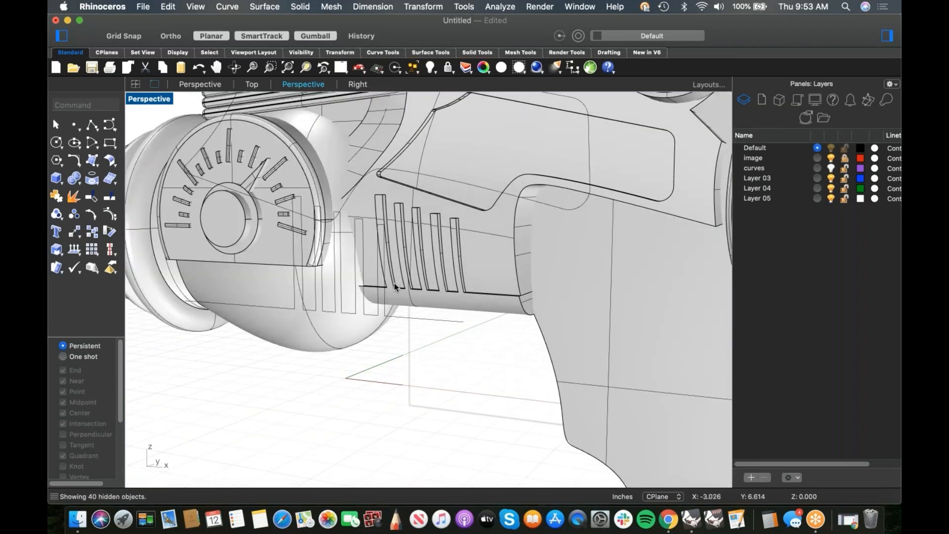
Scale the three toothed cylinders on top of the gun narrower across the gun's width
scroll(395, 283, down, 6)
right_drag(395, 283, 509, 352)
scroll(447, 208, up, 6)
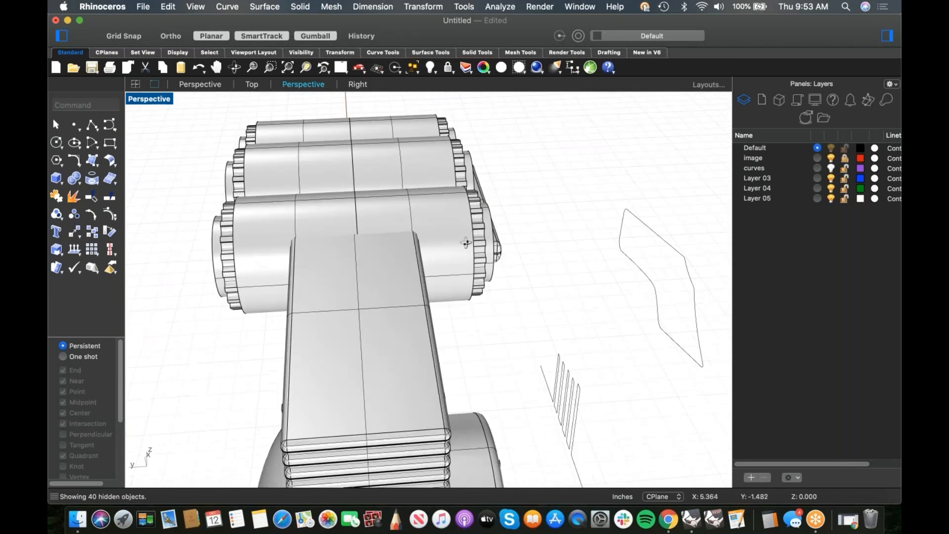
right_drag(470, 220, 450, 269)
click(450, 267)
shift+click(441, 197)
shift+click(430, 140)
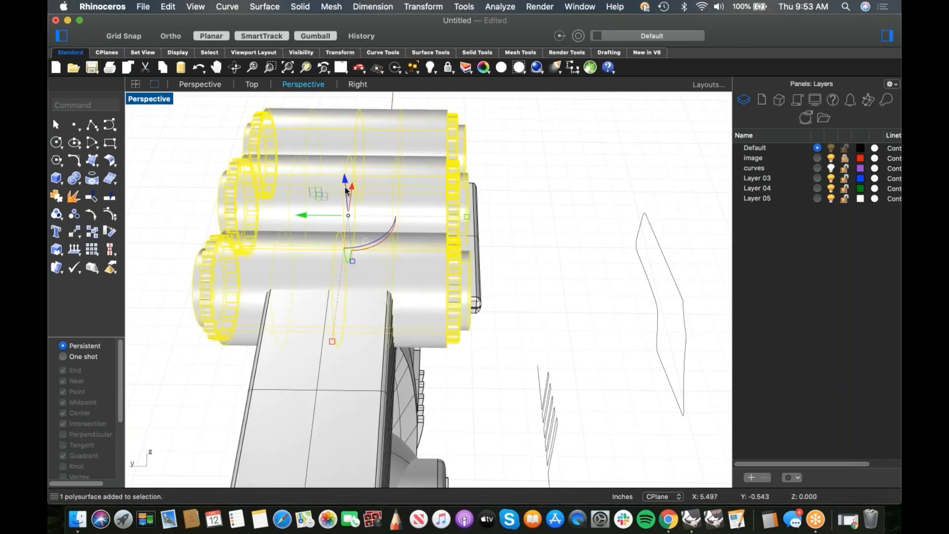
drag(467, 217, 420, 229)
click(498, 296)
Widen the rounded bar spanning the front two cylinders so it passes both sides, and centre it across the gun in the Top view
click(436, 289)
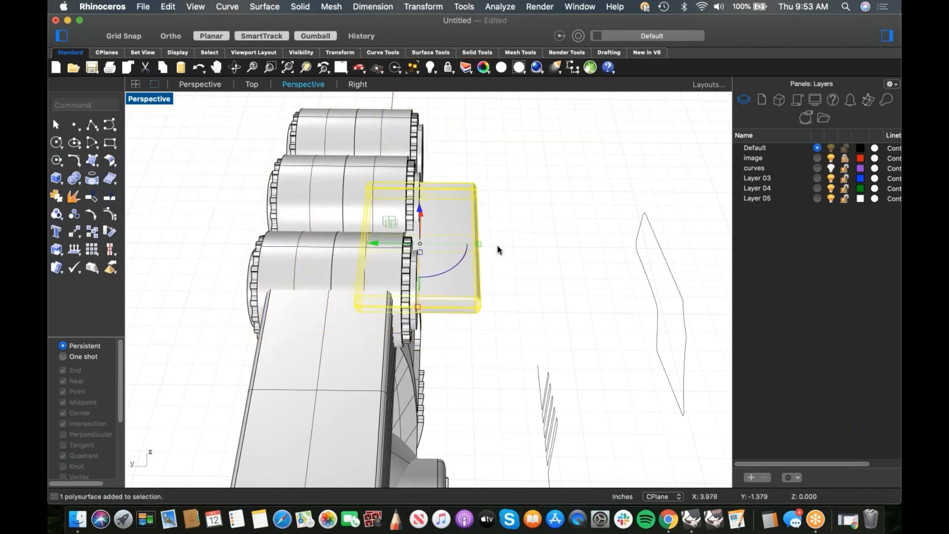
drag(482, 242, 507, 244)
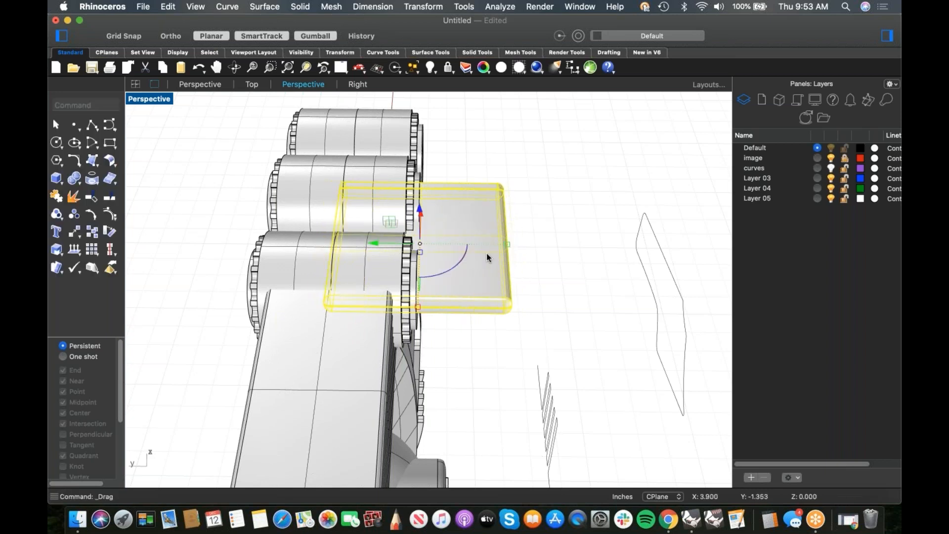
drag(376, 245, 342, 244)
mouse_move(385, 271)
right_down()
mouse_move(390, 264)
mouse_move(385, 271)
right_up()
key(ctrl+super+t)
scroll(331, 244, up, 4)
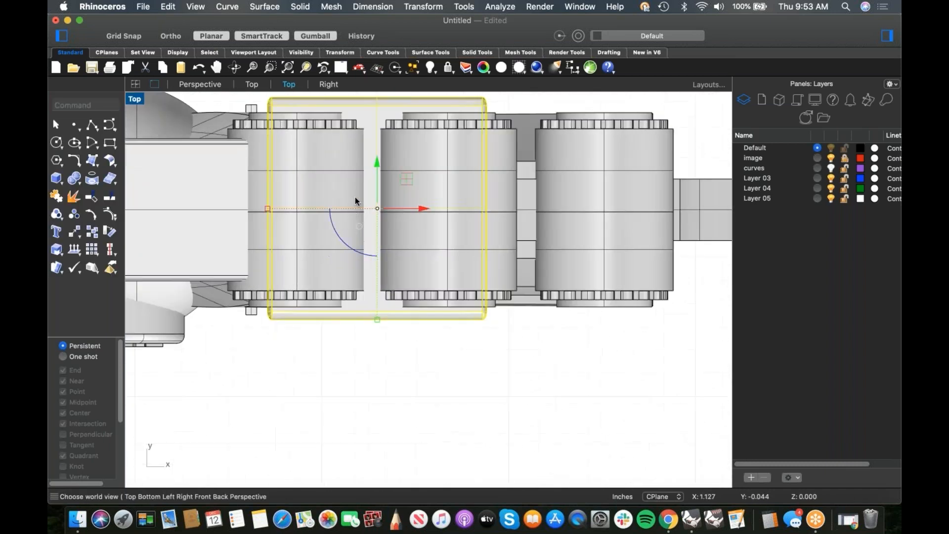
drag(376, 164, 183, 215)
scroll(282, 199, down, 5)
scroll(478, 315, up, 2)
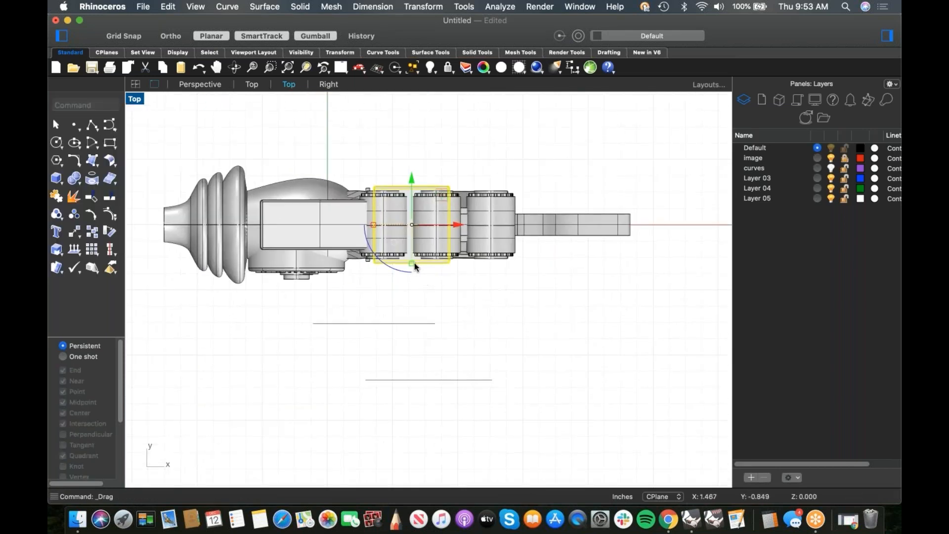
click(400, 229)
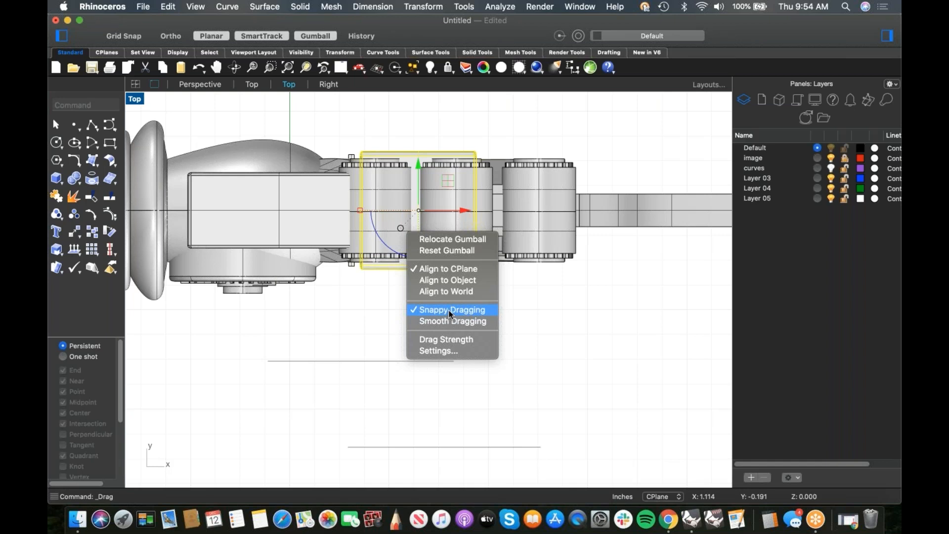
click(607, 332)
right_drag(573, 328, 518, 333)
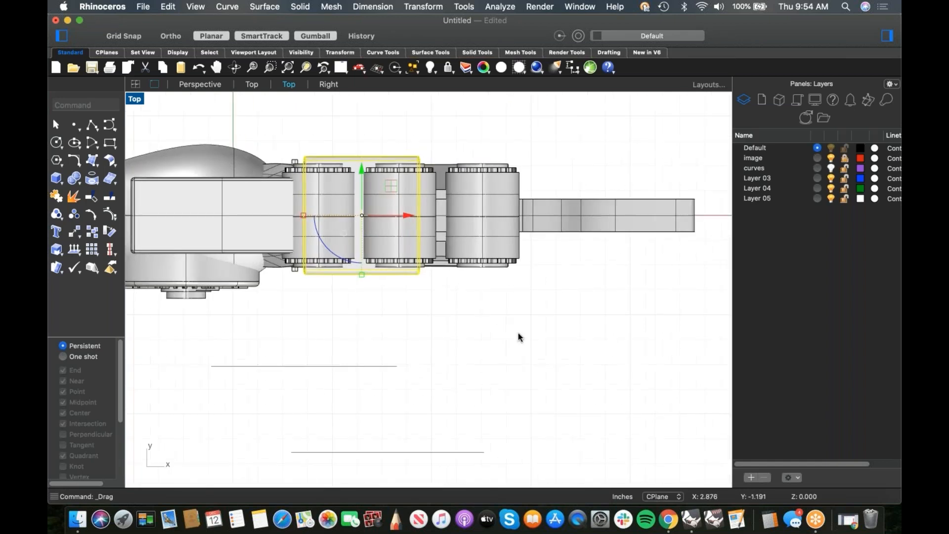
Deselect the bar, examine the whole gun in the Perspective view, and show the sketched trigger guard in the Front view
key(ctrl+F4)
right_drag(461, 285, 636, 333)
click(623, 309)
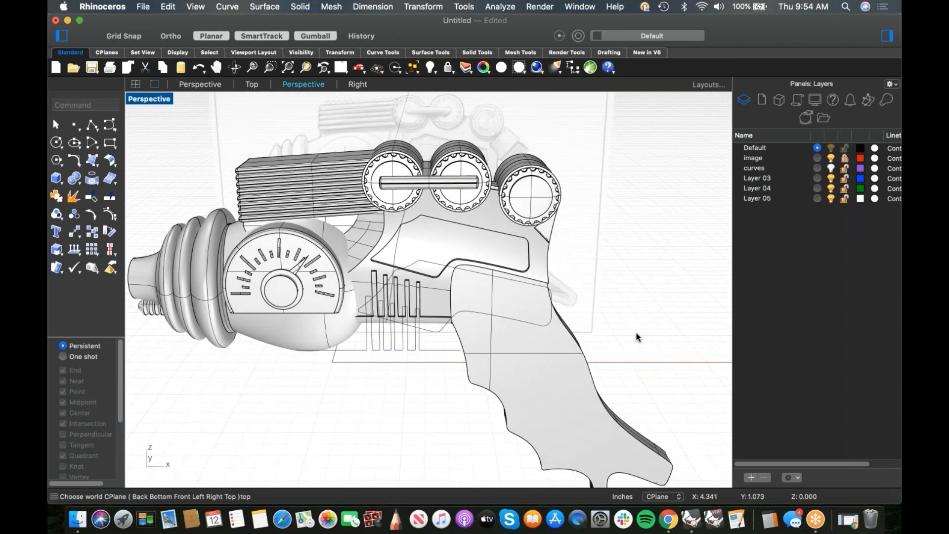
right_drag(282, 322, 336, 267)
shift+right_drag(371, 374, 328, 364)
shift+right_drag(573, 278, 405, 313)
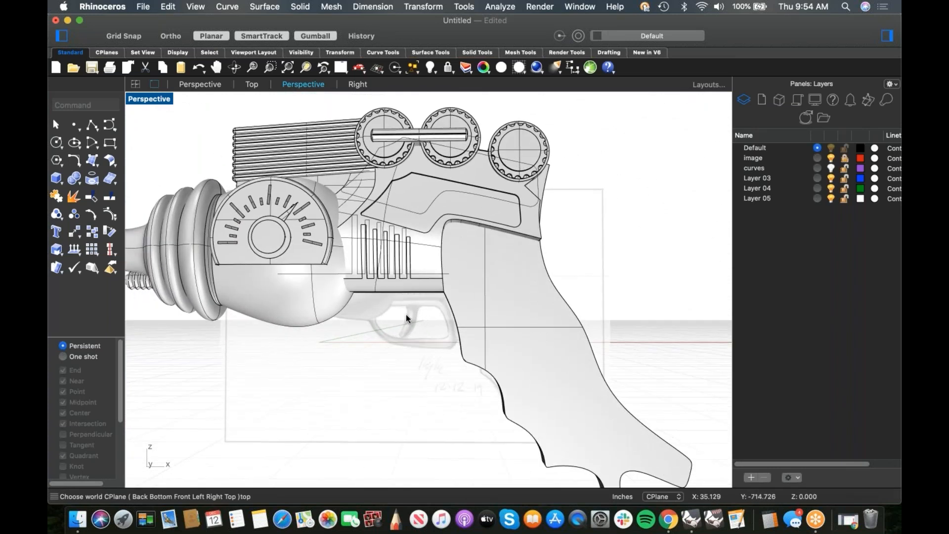
text(f)
key(Return)
scroll(390, 318, up, 5)
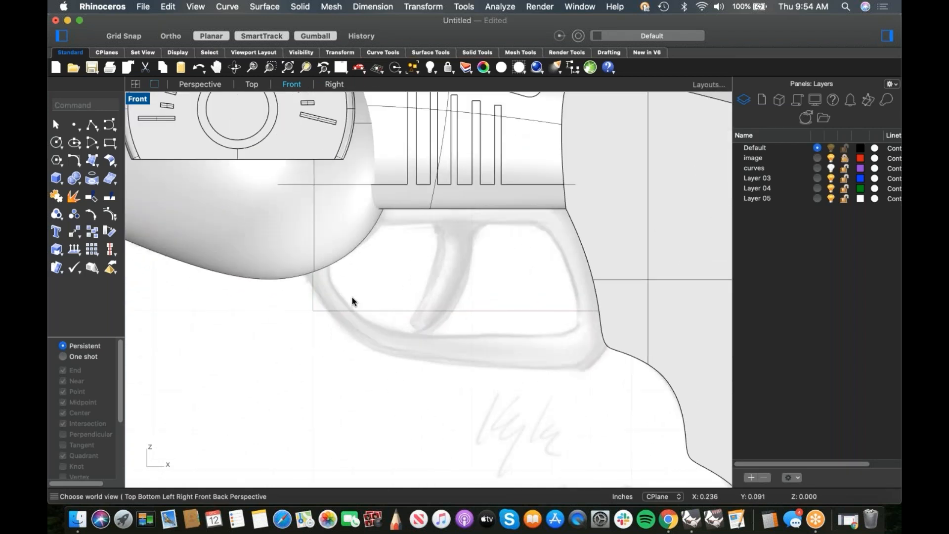
Draw a closed degree 3 control point curve around the trigger guard's outer outline, overlapping the gun body and the grip
click(110, 127)
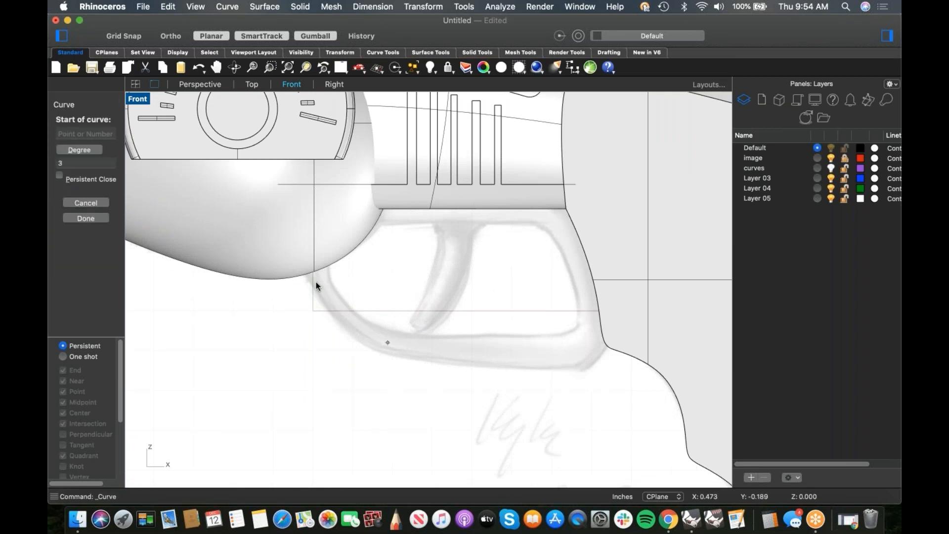
click(334, 325)
click(376, 362)
click(436, 364)
click(583, 373)
click(595, 370)
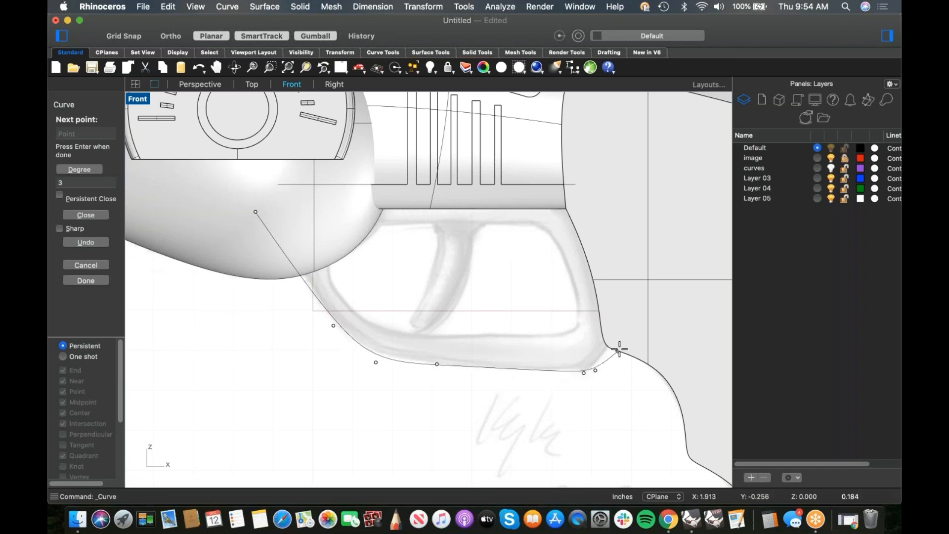
click(618, 333)
click(626, 311)
click(577, 174)
click(537, 168)
click(254, 176)
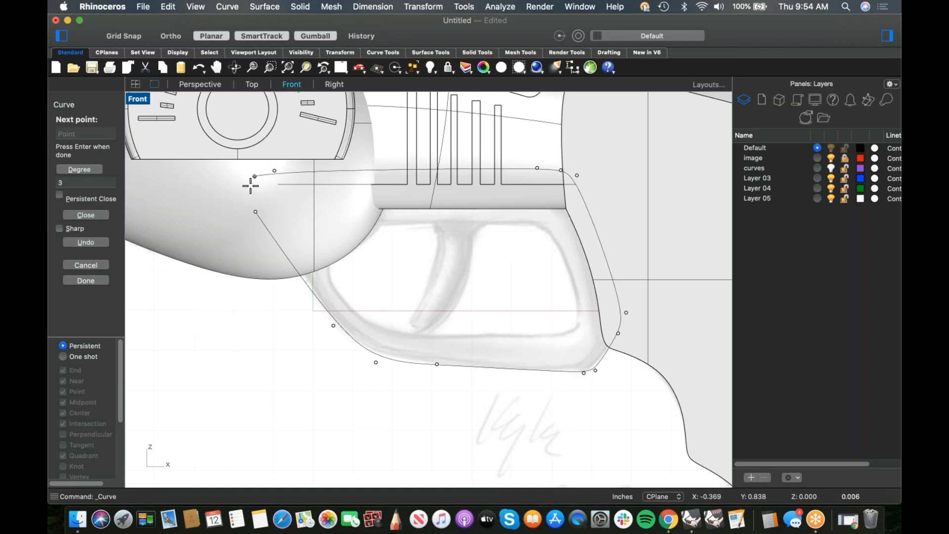
click(253, 211)
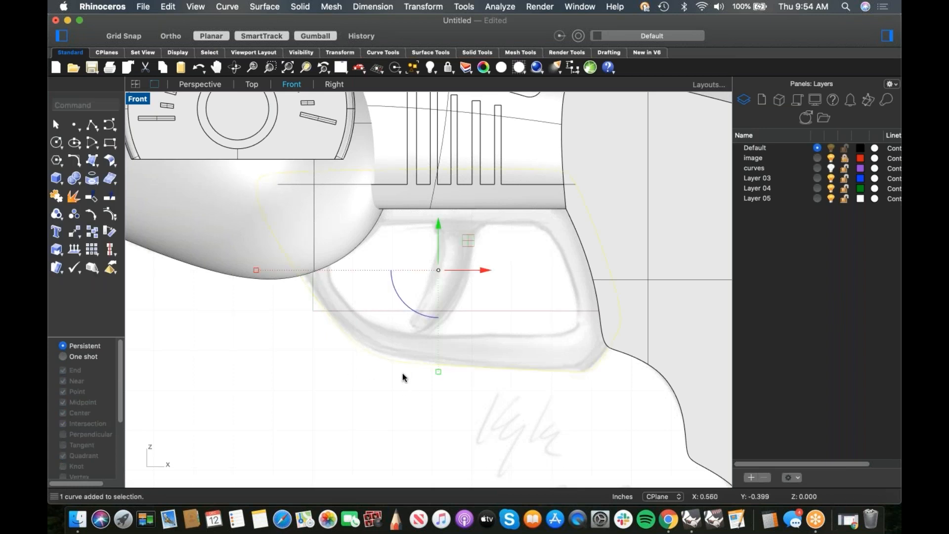
Make two progressively smaller, uniformly scaled copies of the trigger guard curve inside the original
shift+drag(438, 371, 437, 359)
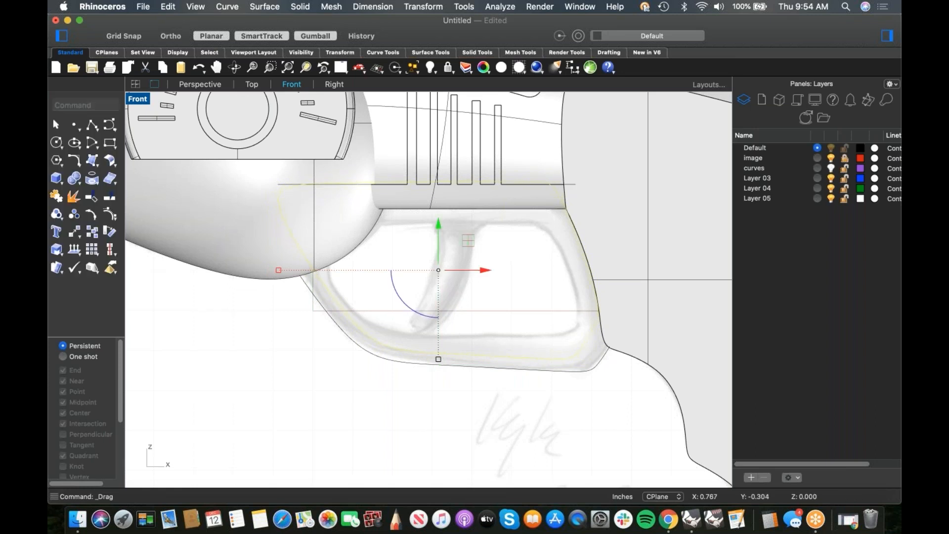
key(super+c)
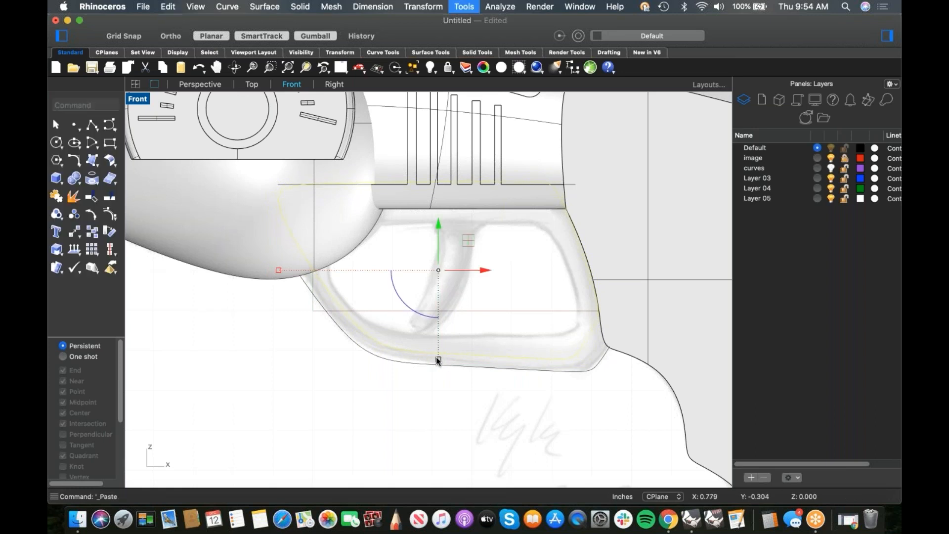
key(super+v)
shift+drag(438, 362, 438, 346)
click(491, 411)
Move the innermost curve's lower control points so it follows the sketched inner edge of the trigger guard
scroll(564, 345, up, 4)
click(566, 335)
click(110, 213)
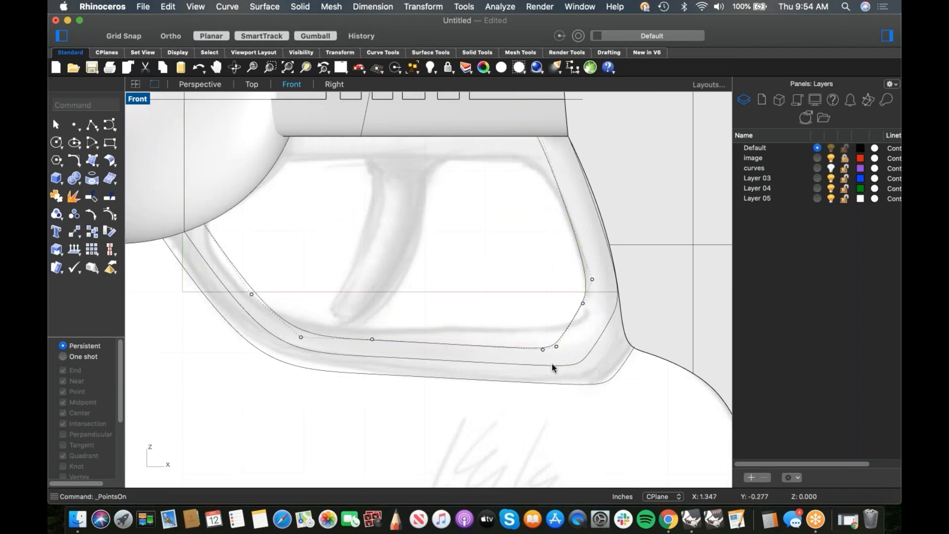
click(582, 303)
drag(584, 303, 596, 301)
drag(556, 346, 542, 329)
click(544, 348)
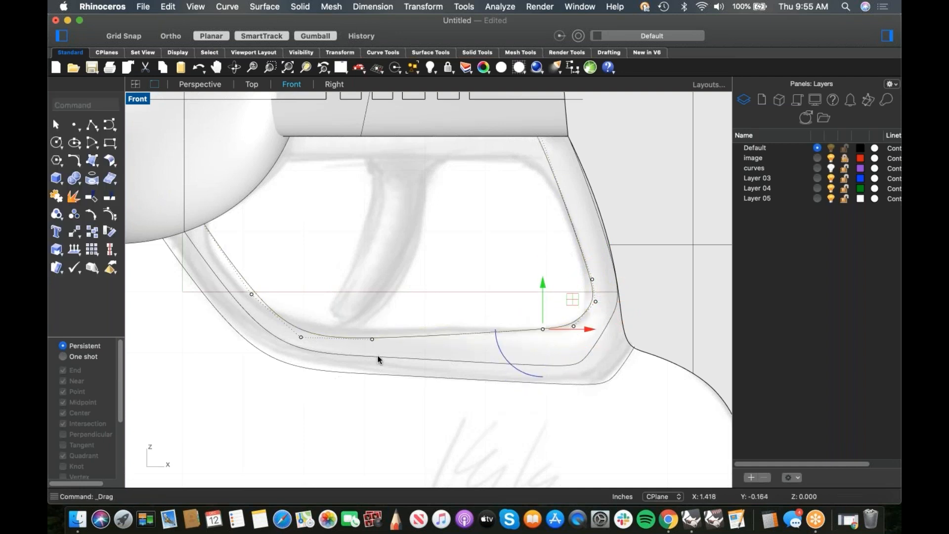
click(372, 338)
mouse_move(372, 338)
mouse_down()
mouse_move(365, 324)
mouse_move(372, 330)
mouse_up()
click(300, 337)
mouse_move(300, 336)
mouse_down()
mouse_move(298, 292)
mouse_move(288, 326)
mouse_move(300, 329)
mouse_up()
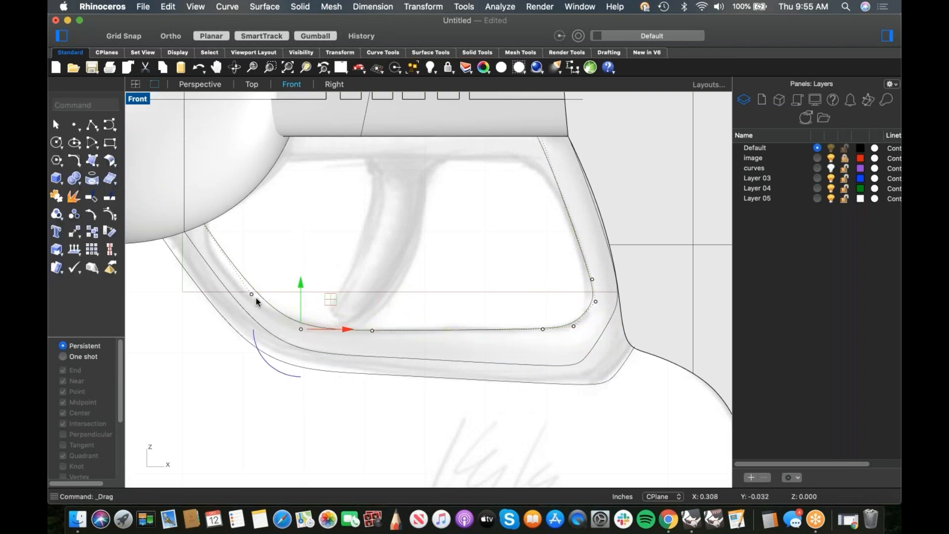
click(251, 294)
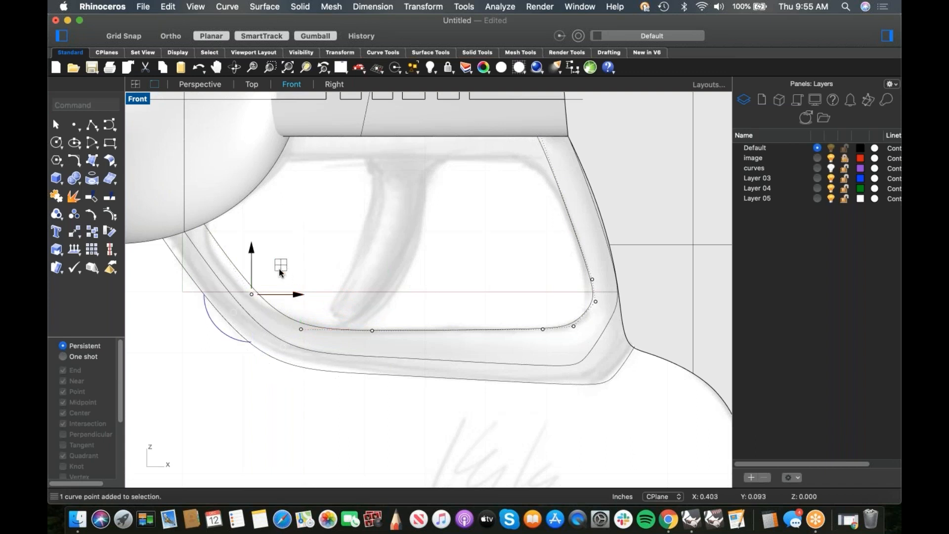
Move the middle trigger guard curve's control points at the lower corner near the grip to give it a smoother bend
click(555, 379)
click(110, 214)
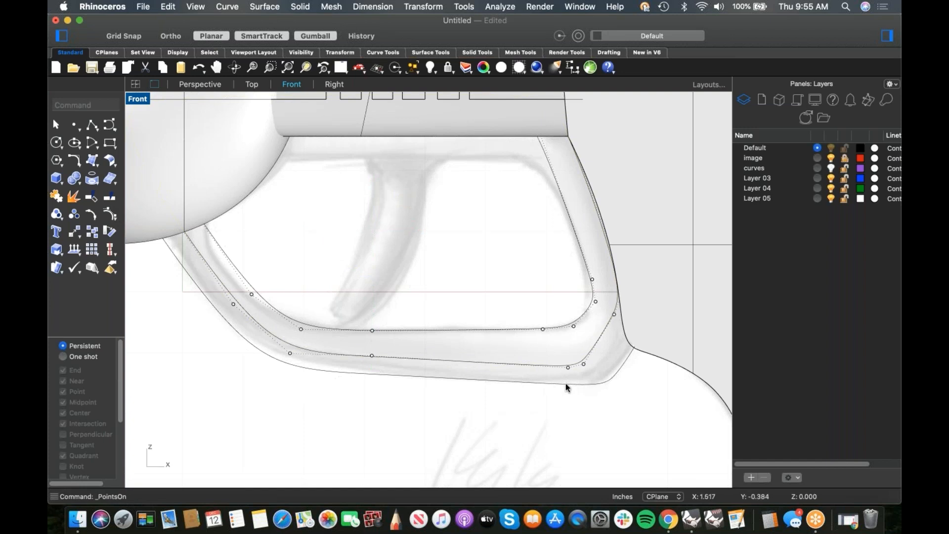
click(583, 364)
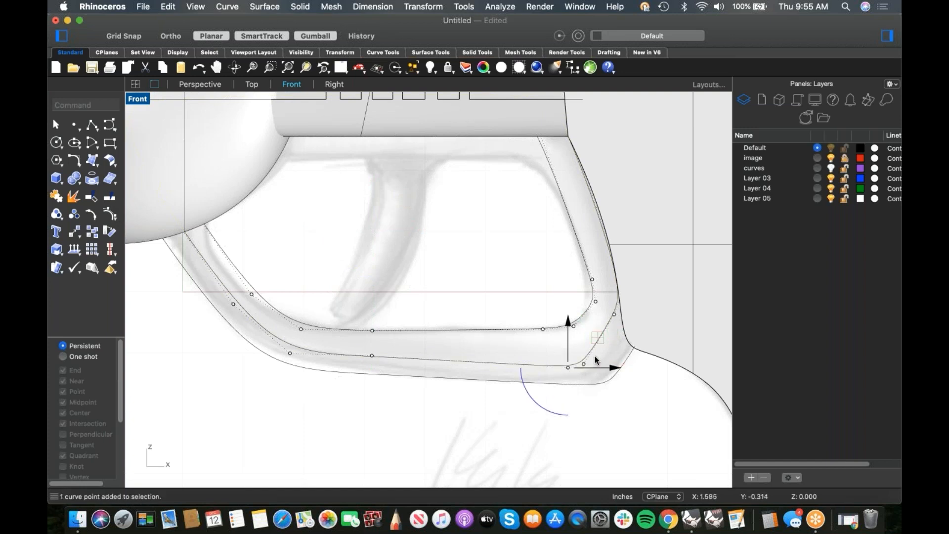
drag(568, 367, 595, 357)
click(583, 364)
click(640, 388)
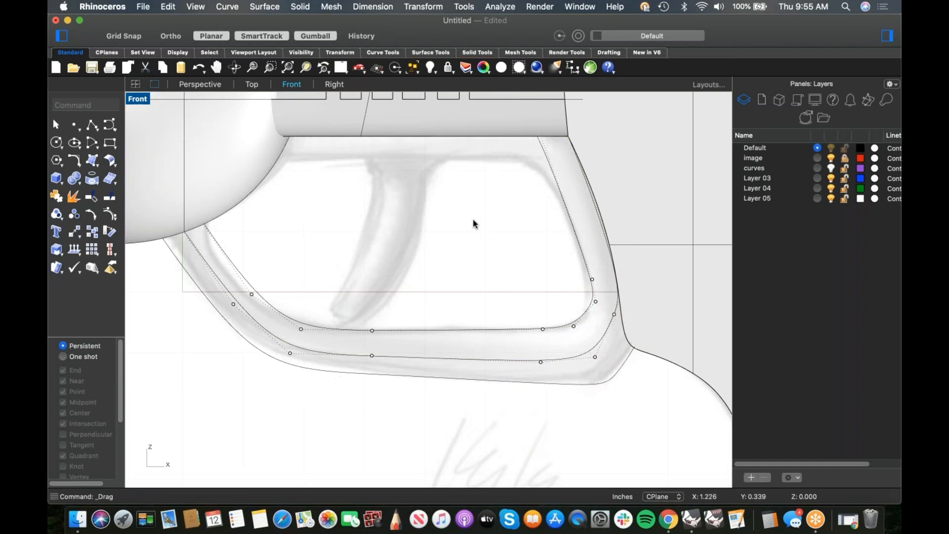
Open the pop-up list of modelling commands over the trigger guard curves in the Front view
scroll(472, 223, down, 2)
scroll(573, 243, down, 2)
middle_click(496, 256)
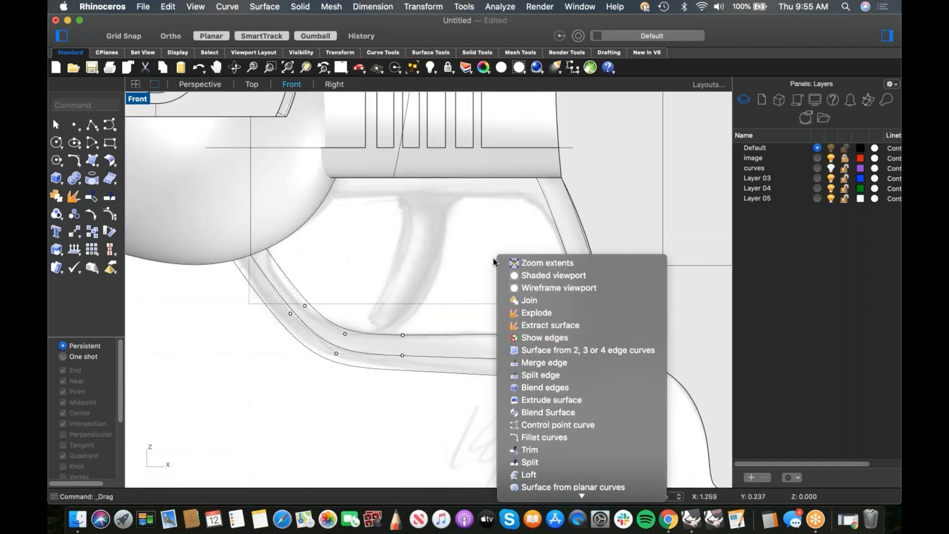
Set the Front view to wireframe and adjust the upper corner control points of the trigger-guard curves
click(517, 287)
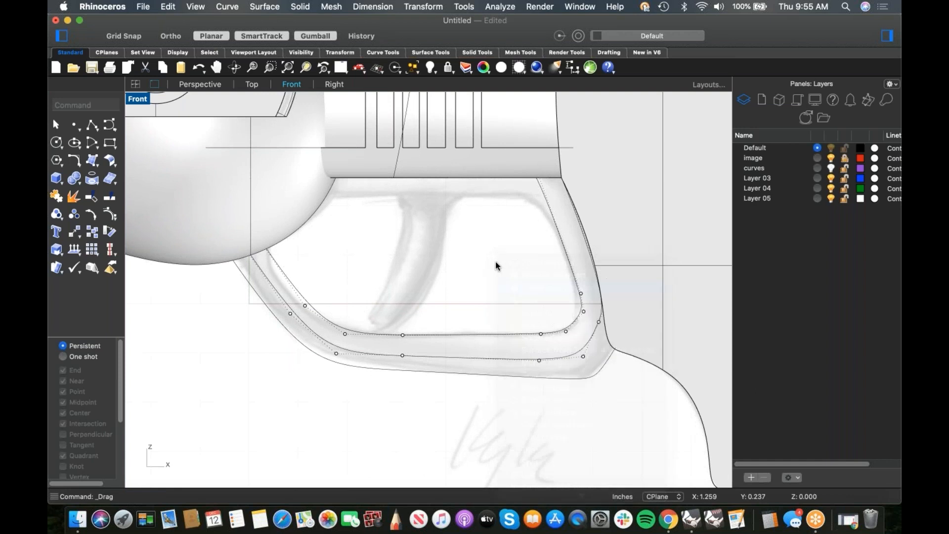
click(483, 150)
click(423, 244)
scroll(490, 166, up, 2)
drag(480, 167, 520, 202)
click(192, 158)
drag(193, 158, 226, 200)
click(169, 165)
drag(169, 165, 203, 197)
drag(183, 218, 177, 218)
scroll(302, 271, down, 3)
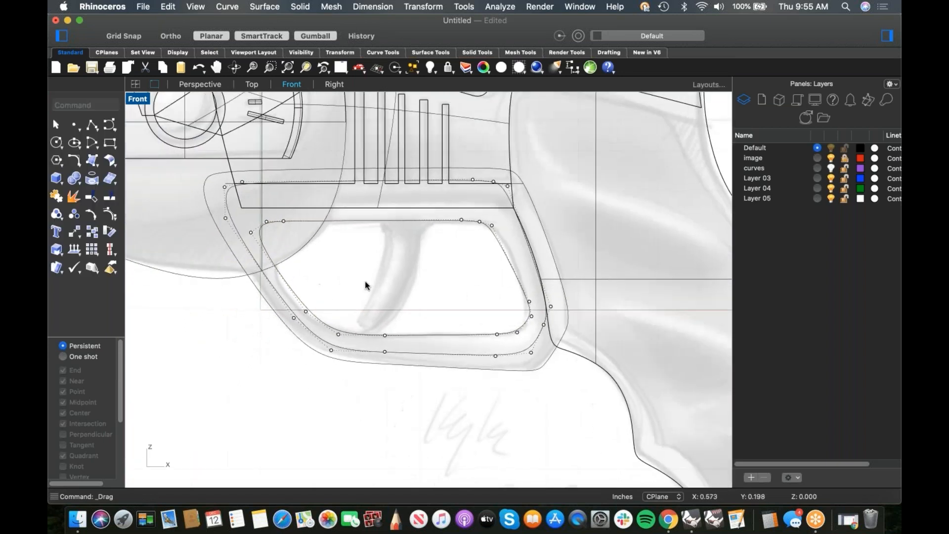
Isolate the three nested trigger-guard curves in the Perspective view
key(ctrl+super+p)
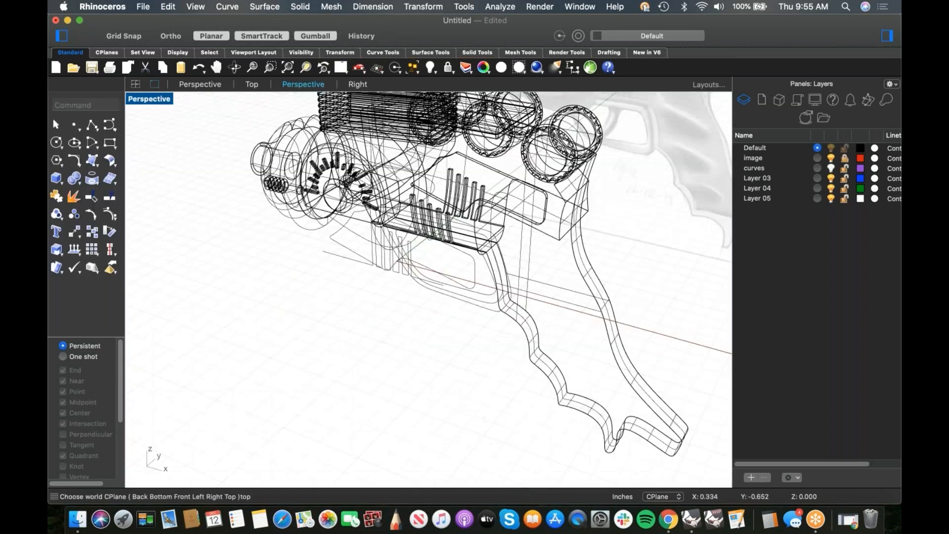
scroll(496, 310, up, 7)
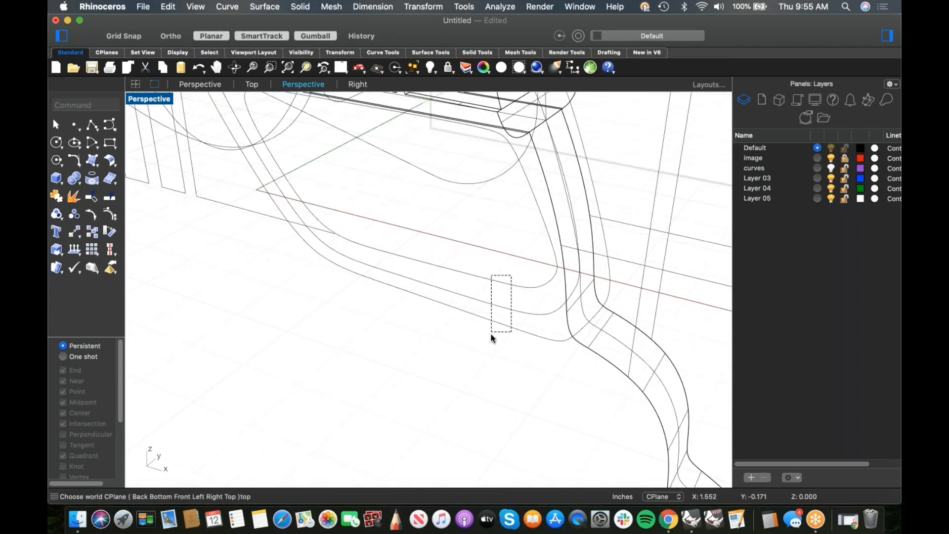
drag(492, 337, 492, 337)
key(Return)
Move the middle trigger-guard curve sideways along the Y axis, out of the plane of the other two curves
scroll(485, 320, down, 5)
right_drag(487, 324, 488, 298)
scroll(491, 342, up, 5)
click(507, 222)
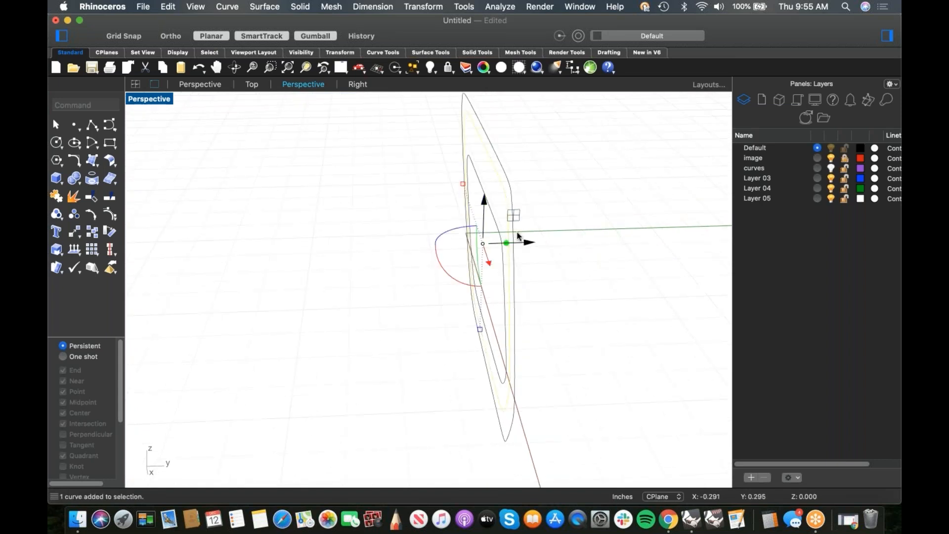
mouse_move(483, 244)
mouse_down()
mouse_move(491, 246)
mouse_move(468, 247)
mouse_up()
click(518, 250)
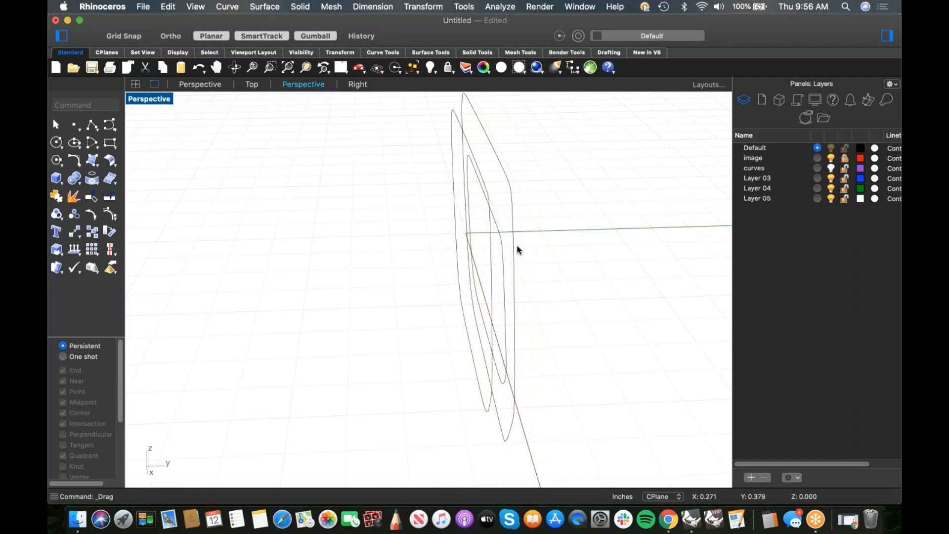
Mirror a copy of the shifted middle curve across the X axis, starting the mirror plane at the origin
click(487, 191)
text(mand: Mirror)
key(Return)
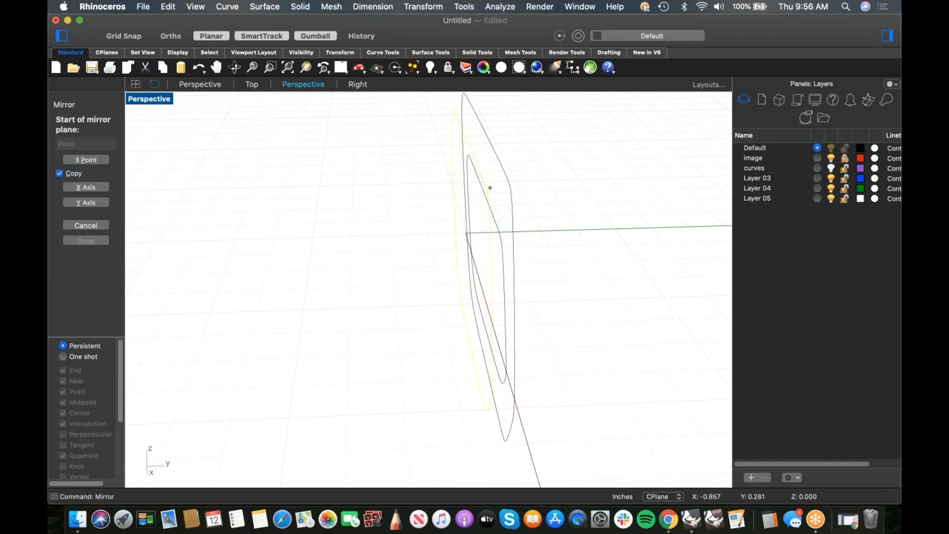
text(0)
key(Return)
scroll(465, 184, down, 3)
key(shift)
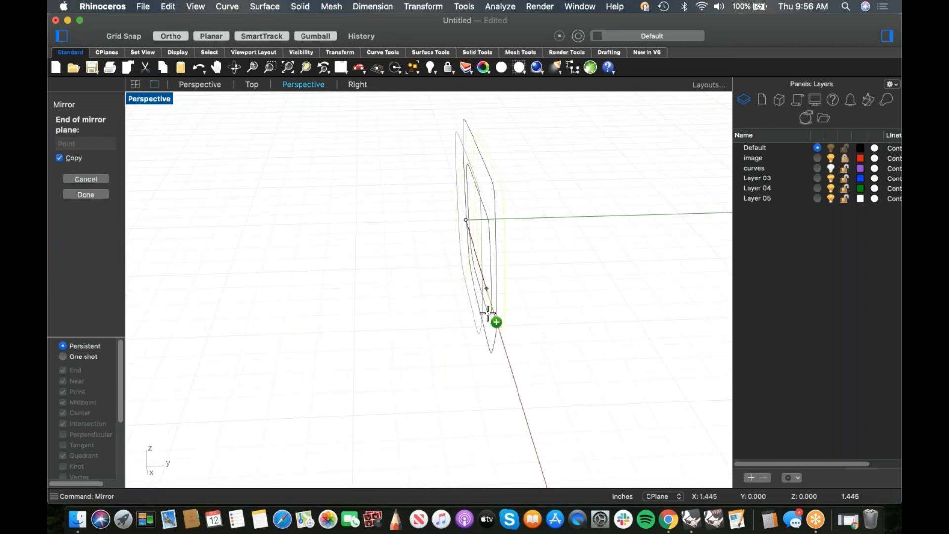
click(519, 381)
Start a Loft through the inner curve, the outer curve and the two middle curves, accepting the default seam points
right_drag(553, 345, 386, 322)
click(97, 166)
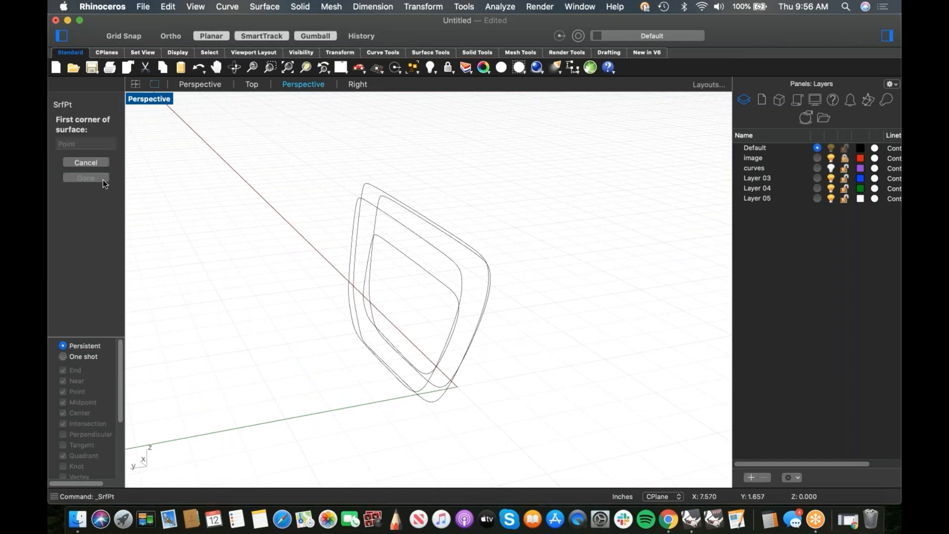
key(Escape)
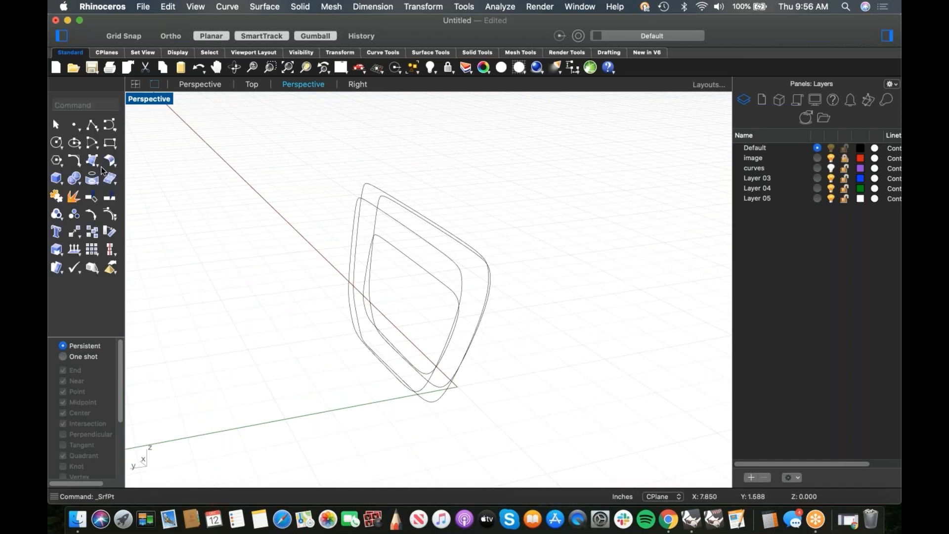
drag(99, 170, 115, 213)
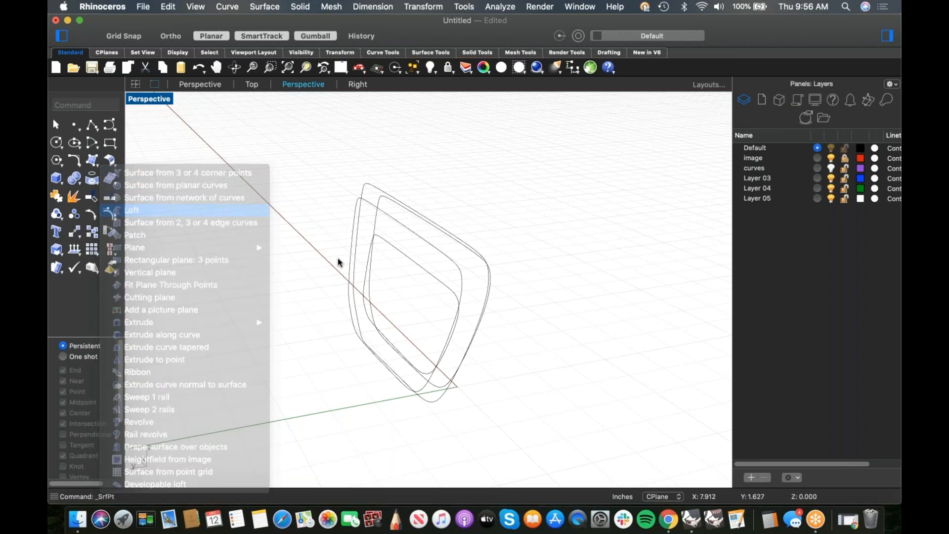
right_drag(405, 376, 404, 279)
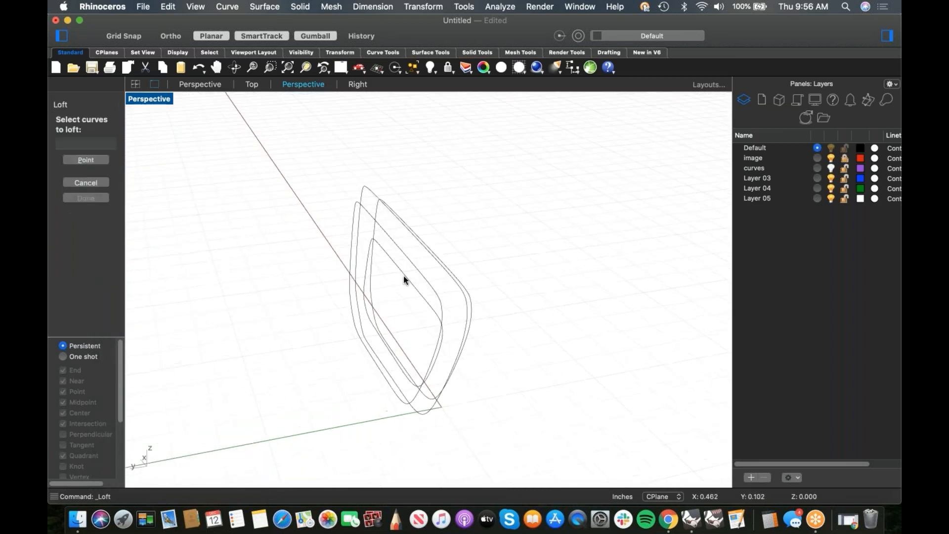
click(406, 275)
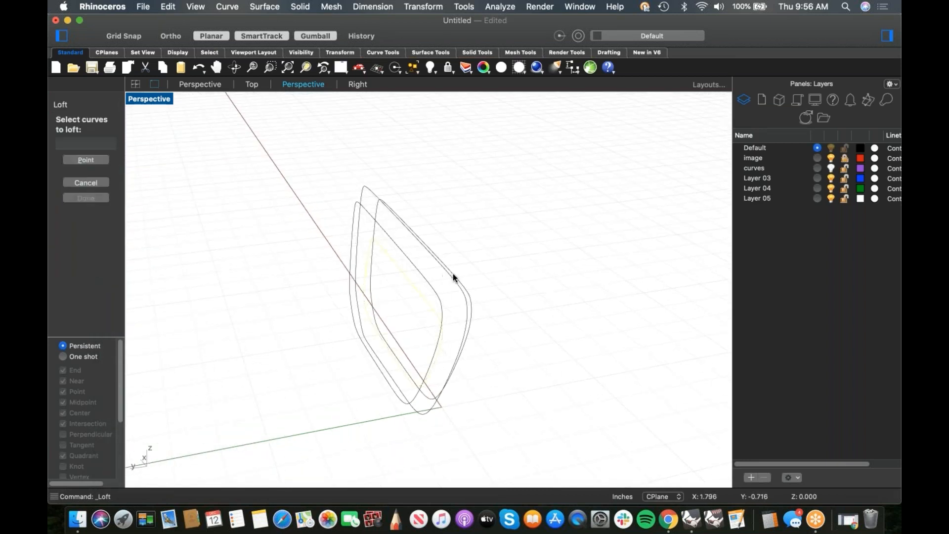
click(453, 274)
click(444, 272)
click(428, 281)
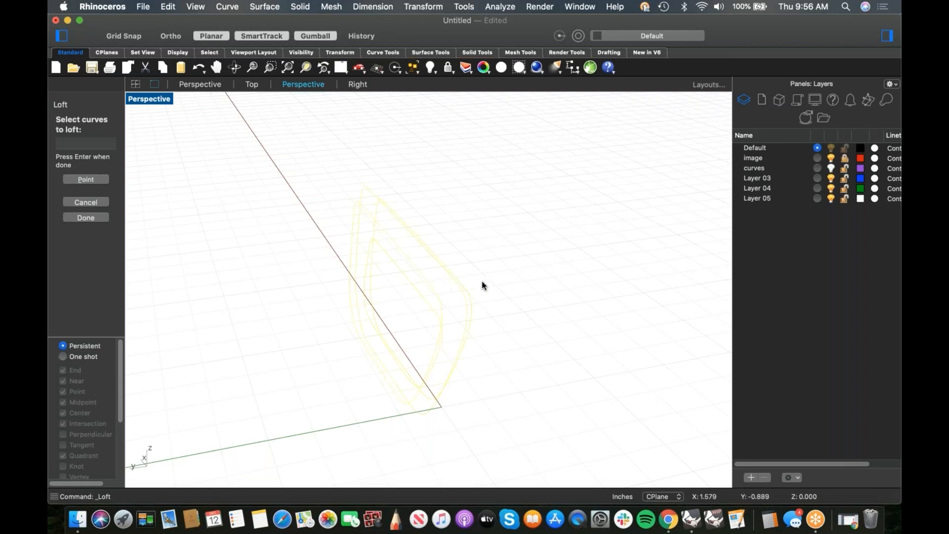
key(Return)
key(Return)
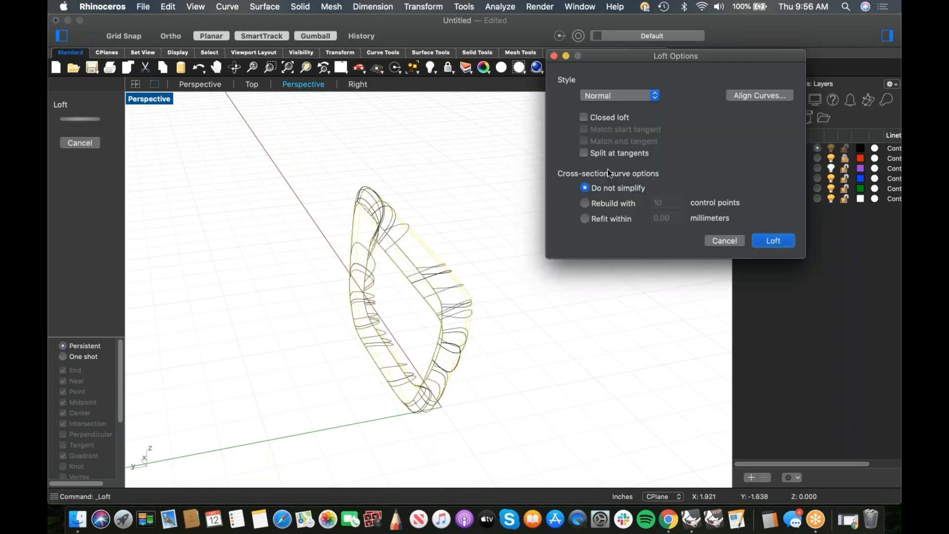
Create the surface as a closed Normal loft with its cross-section curves rebuilt with 15 control points
click(584, 117)
right_drag(420, 340, 445, 367)
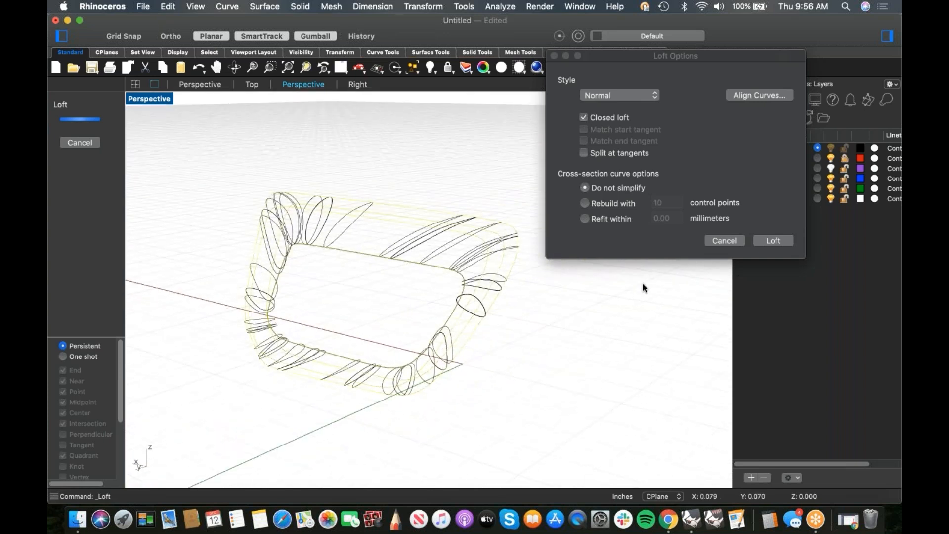
click(602, 204)
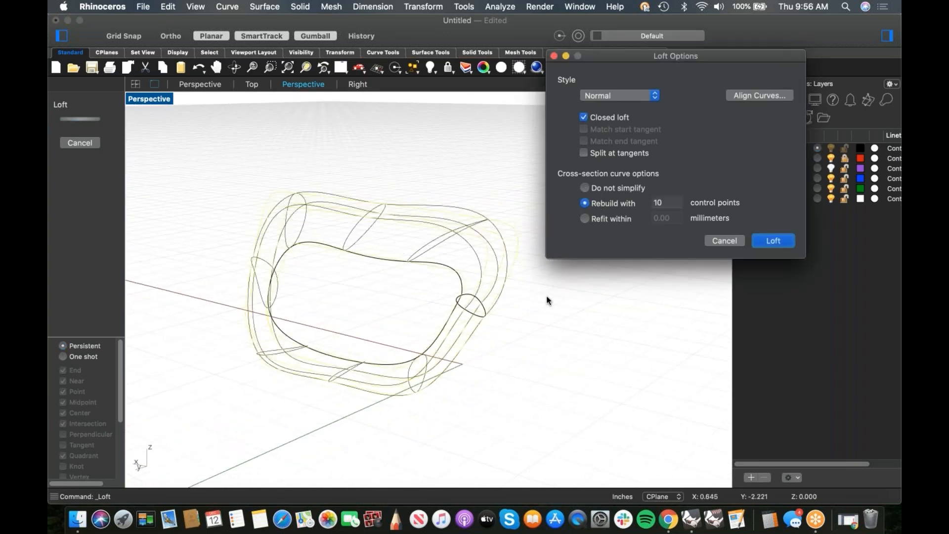
click(607, 221)
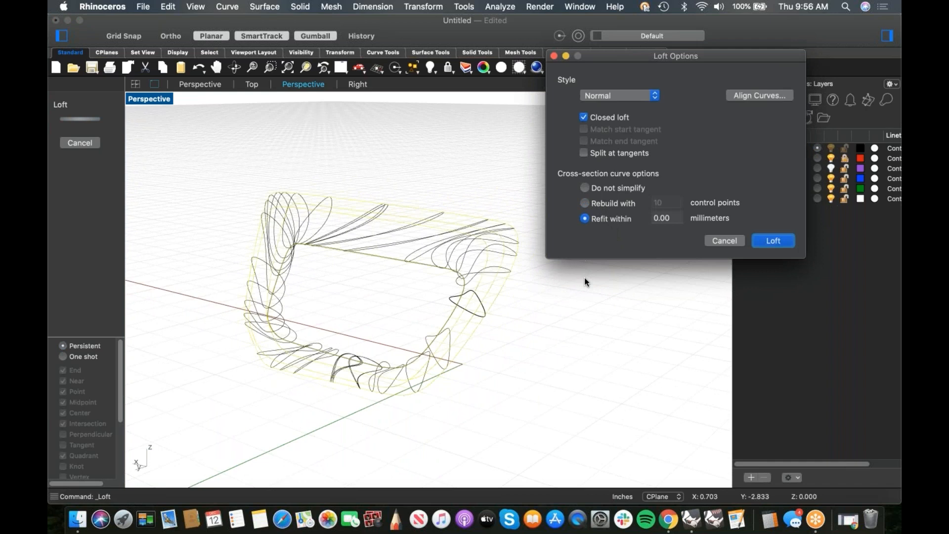
click(615, 203)
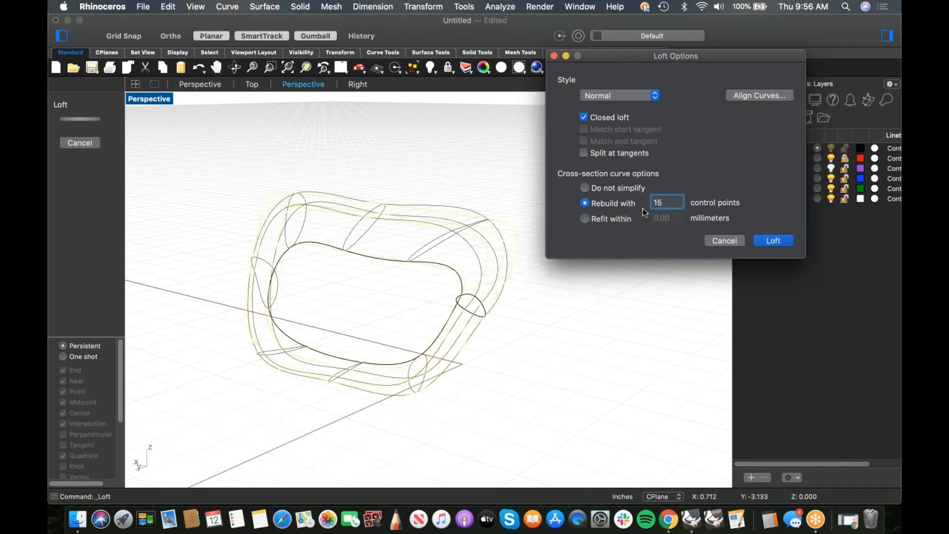
key(Tab)
right_drag(378, 326, 394, 310)
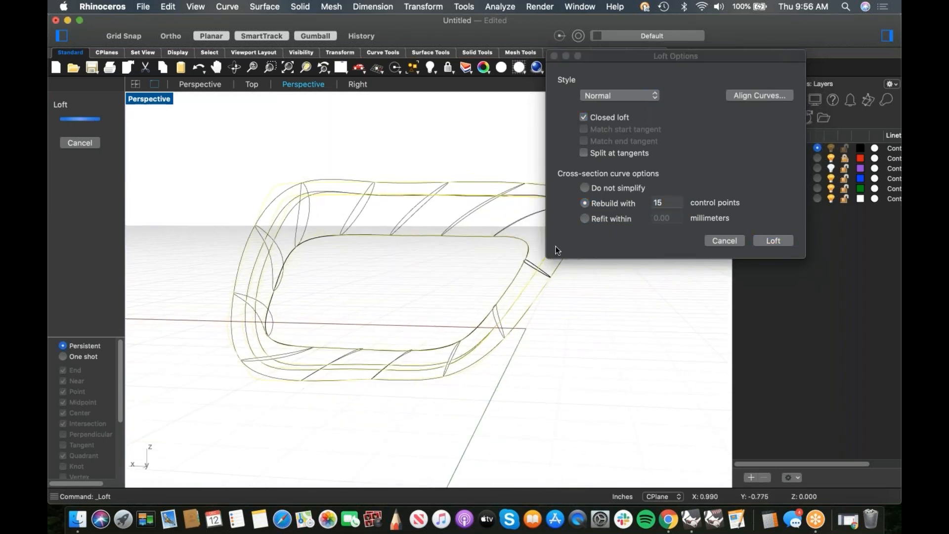
click(604, 188)
right_drag(448, 292, 489, 319)
click(622, 203)
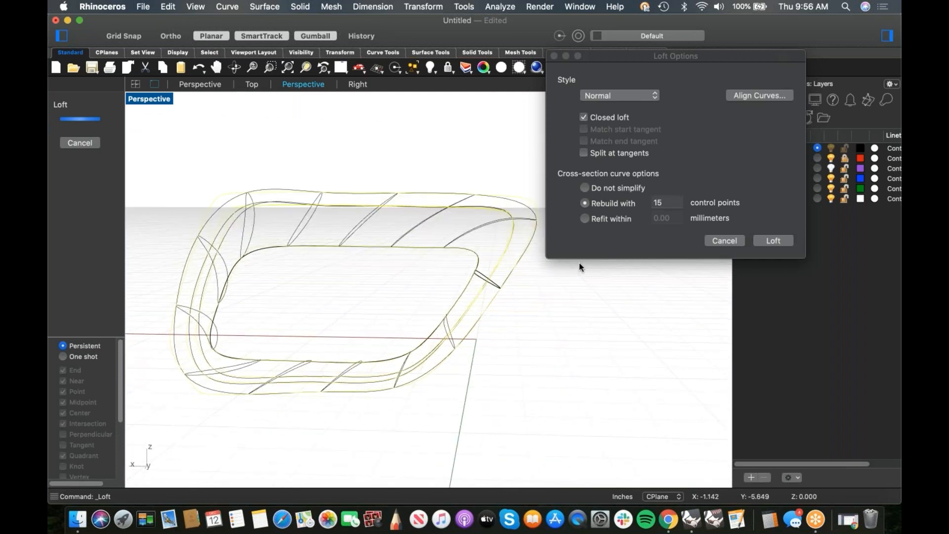
click(773, 241)
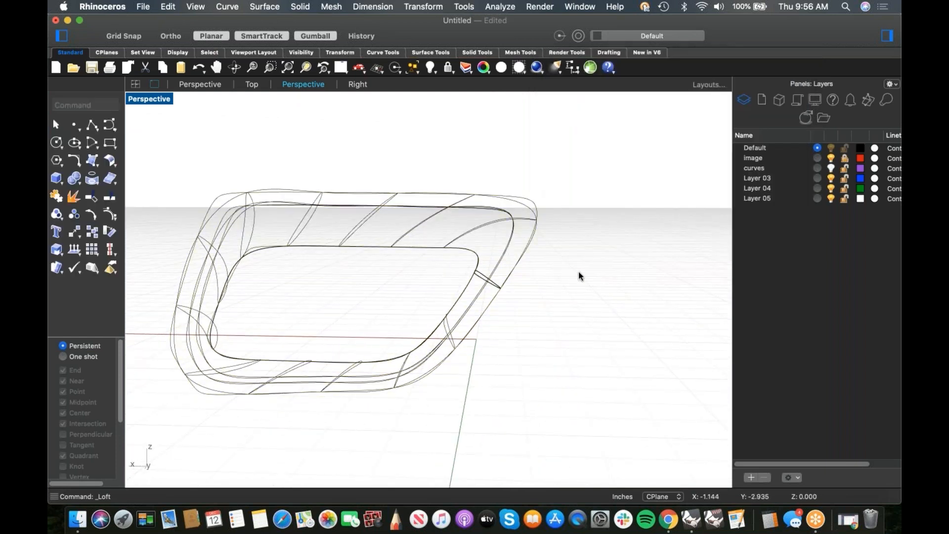
Switch the Perspective view to shaded display and delete the lofted ring surface
click(519, 69)
mouse_move(568, 353)
right_down()
mouse_move(460, 361)
mouse_move(500, 315)
mouse_move(517, 330)
mouse_move(360, 245)
mouse_move(440, 257)
mouse_move(475, 240)
mouse_move(461, 250)
mouse_move(328, 247)
mouse_move(426, 252)
mouse_move(404, 246)
mouse_move(482, 265)
mouse_move(468, 241)
right_up()
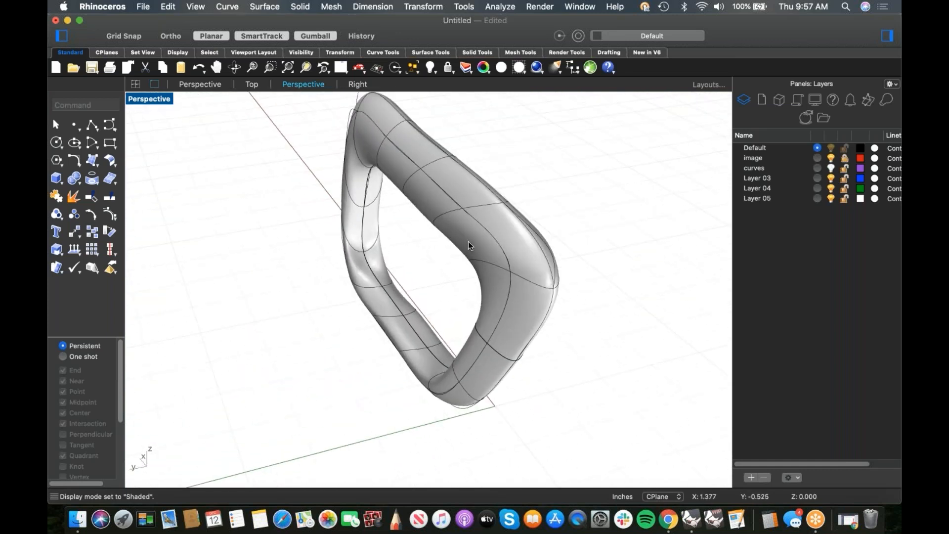
click(466, 269)
key(Delete)
Delete the shifted middle curve and its mirrored copy, keeping the inner and outer trigger-guard curves
click(508, 270)
right_drag(541, 303, 451, 277)
shift+click(446, 239)
right_drag(491, 233, 448, 230)
key(Escape)
click(425, 132)
shift+click(387, 135)
key(Delete)
Extrude the inner and outer trigger-guard curves together along the Y axis into two open surface bands
right_drag(456, 210, 499, 211)
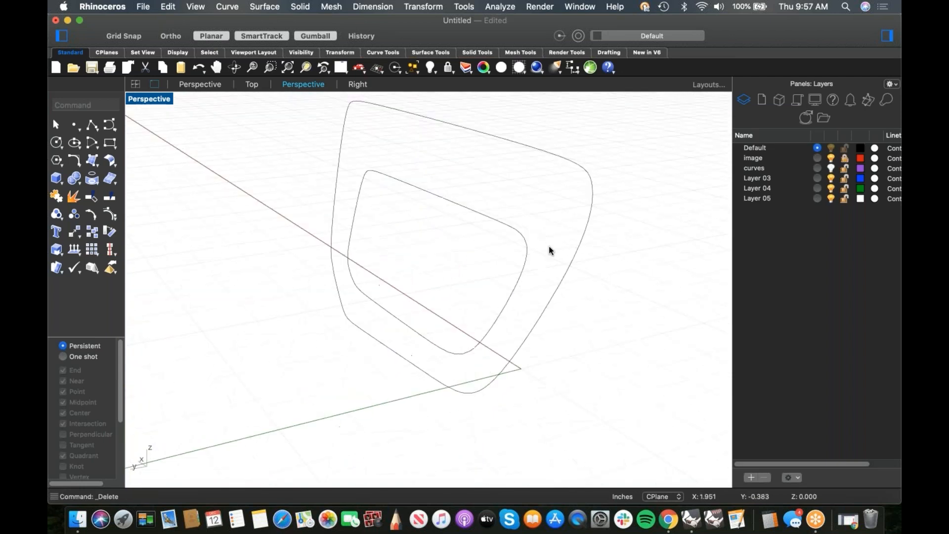
drag(617, 252, 495, 299)
right_drag(494, 299, 502, 330)
drag(389, 260, 647, 284)
click(604, 437)
right_drag(336, 343, 359, 342)
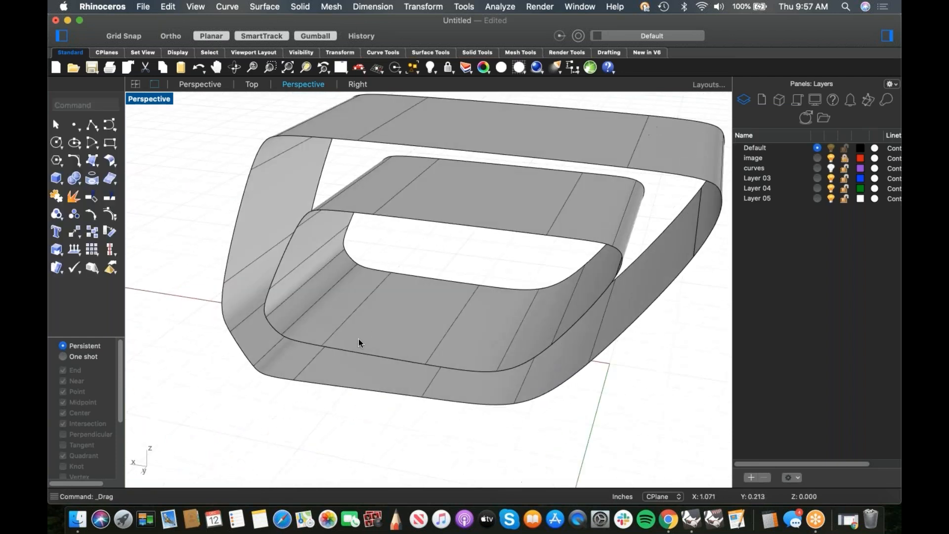
middle_click(391, 307)
click(153, 150)
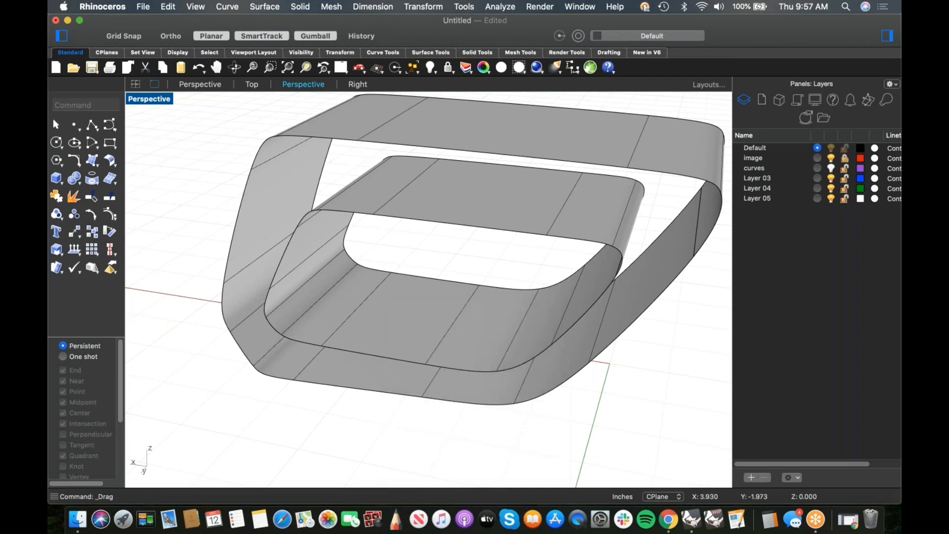
click(114, 167)
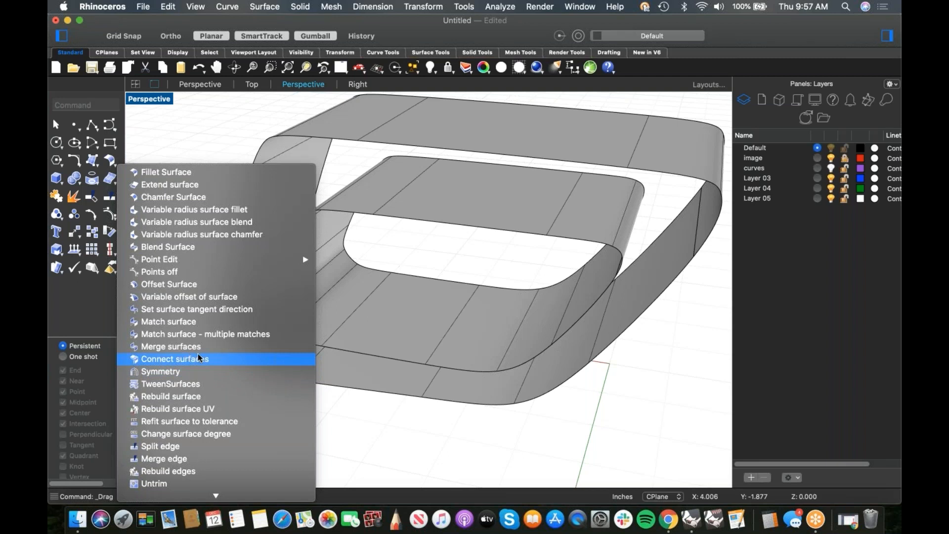
middle_click(217, 147)
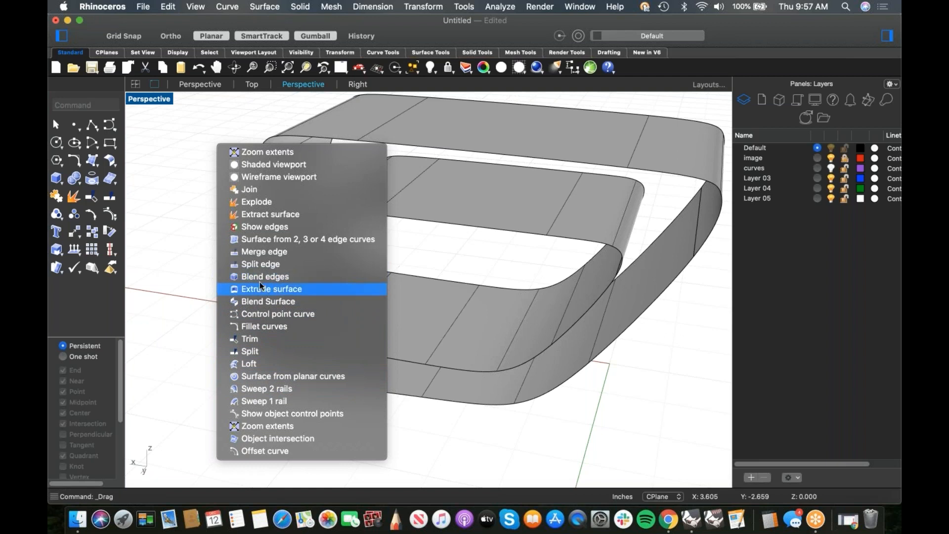
click(114, 167)
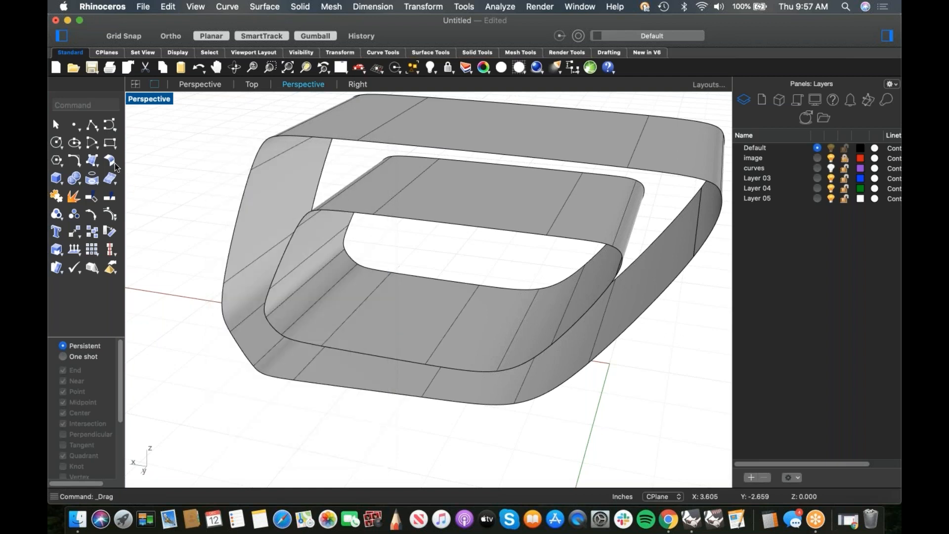
Start a Blend Surface between the near edges of the outer and inner extruded bands
click(114, 167)
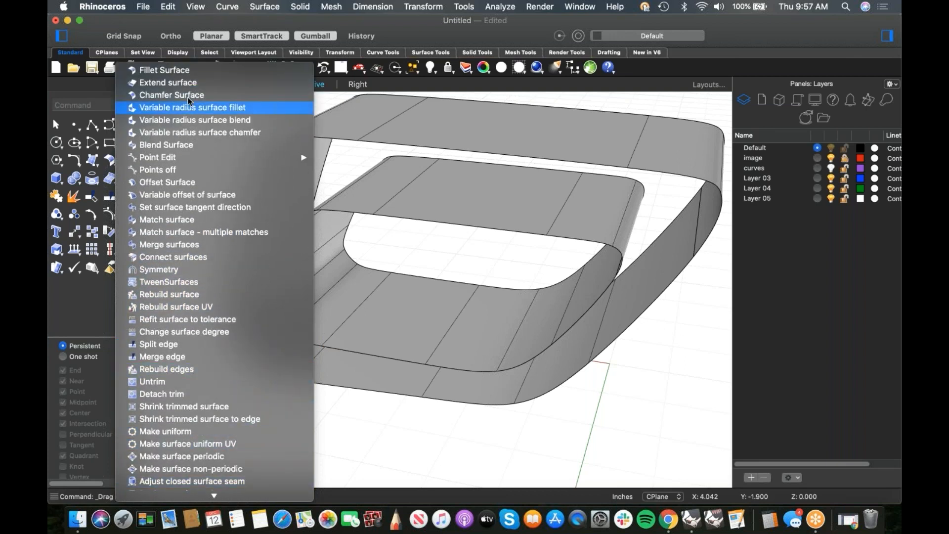
click(190, 144)
right_drag(445, 188, 486, 180)
click(479, 198)
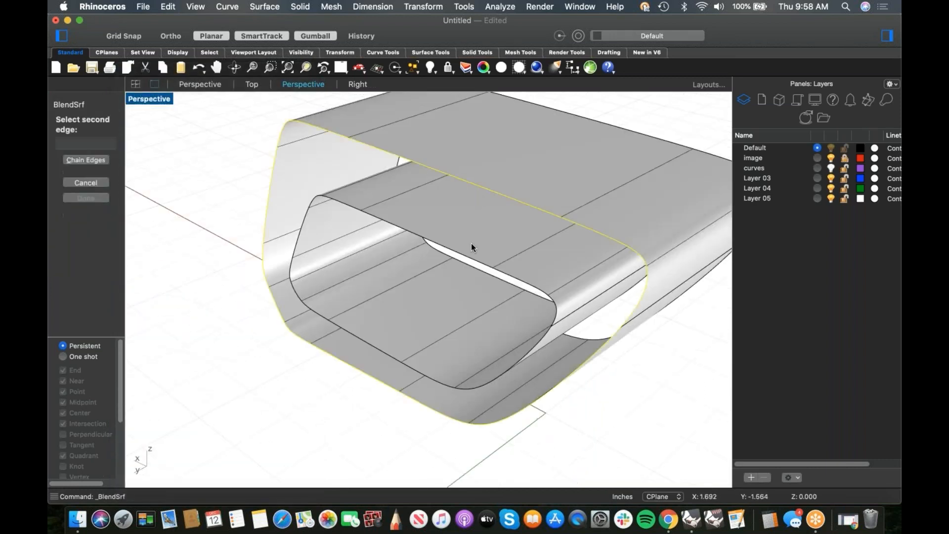
click(465, 258)
key(Return)
Set the blend to Tangency continuity on both edges and turn on Same height
right_drag(438, 321, 477, 314)
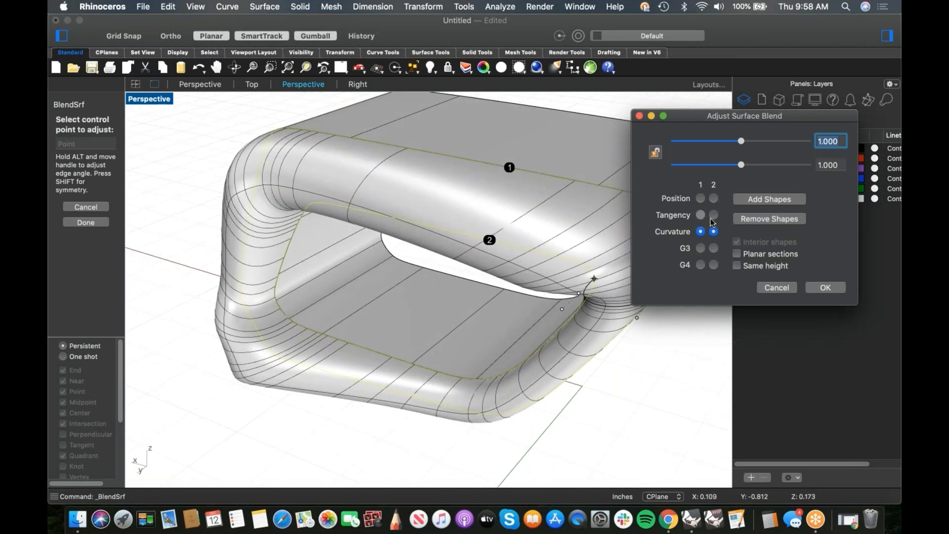
click(701, 215)
click(736, 266)
right_drag(586, 277, 437, 257)
Add blend shapes between the two edges at the upper-left, lower-left and lower-right corners of the frame
click(769, 198)
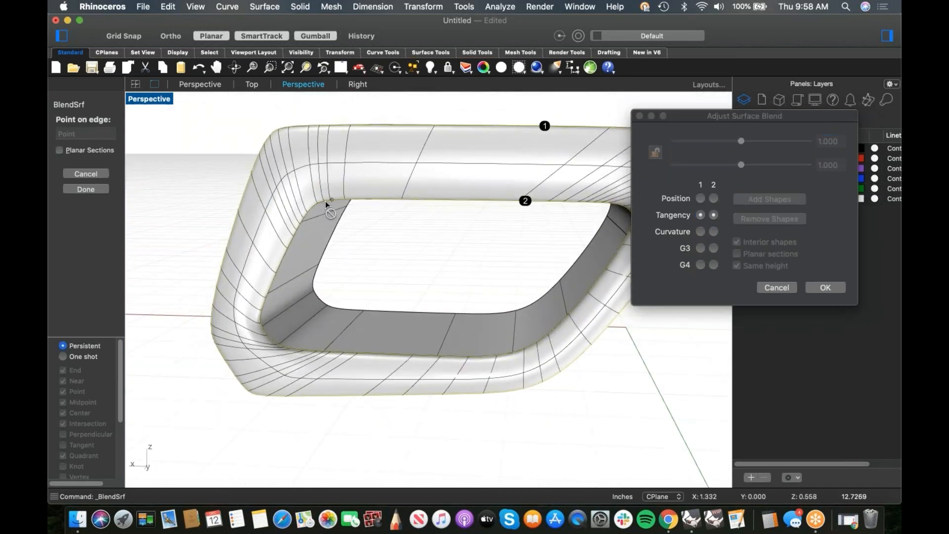
click(319, 200)
click(279, 134)
click(282, 347)
mouse_move(272, 361)
right_down()
mouse_move(298, 346)
mouse_move(279, 370)
right_up()
click(410, 384)
right_drag(410, 384, 442, 349)
click(459, 363)
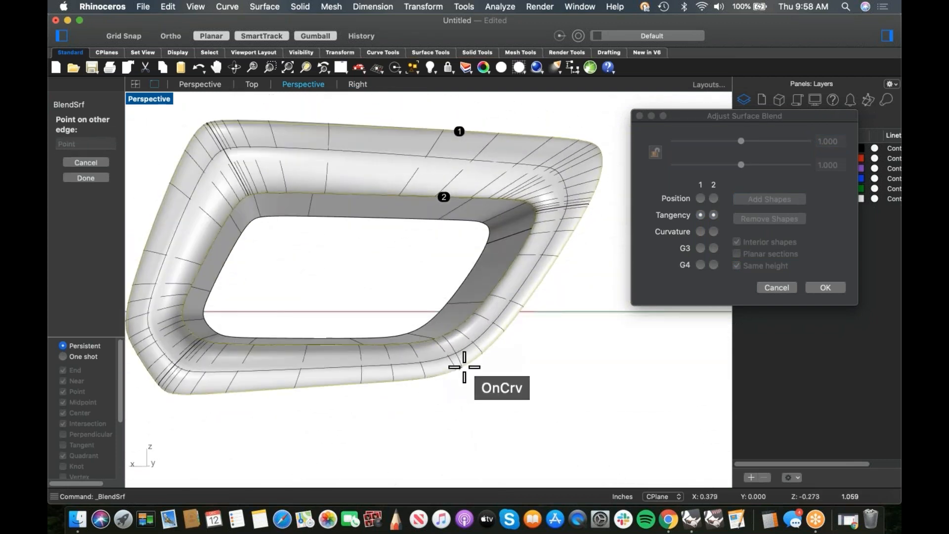
click(465, 366)
right_drag(534, 361, 494, 378)
right_click(588, 372)
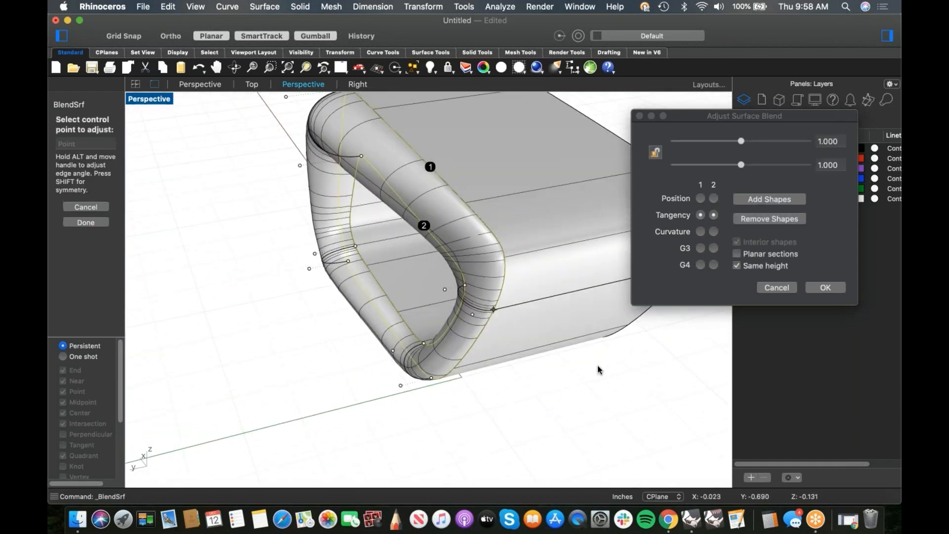
Link the two blend handles, set both to 3.031 with Same height on, and create the blend surface
shift+right_drag(593, 365, 559, 375)
click(741, 269)
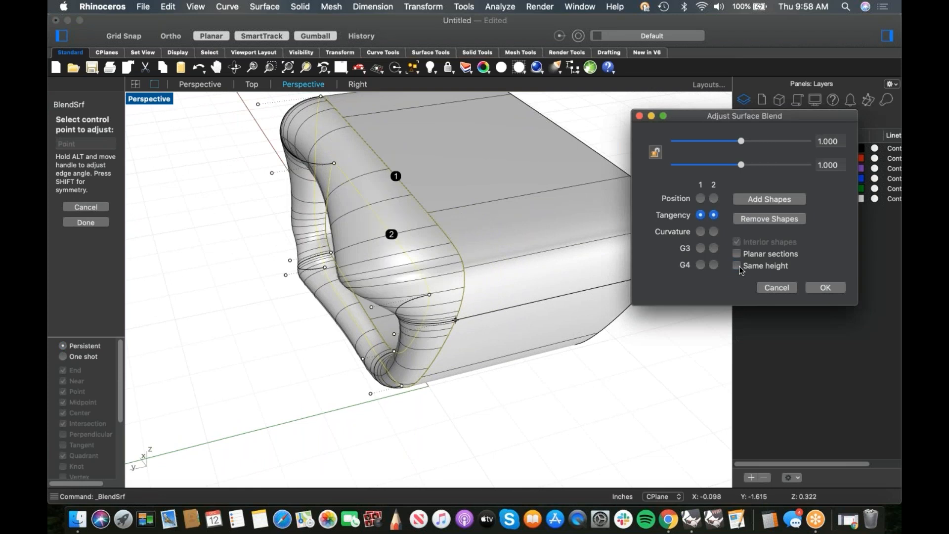
right_drag(580, 342, 582, 350)
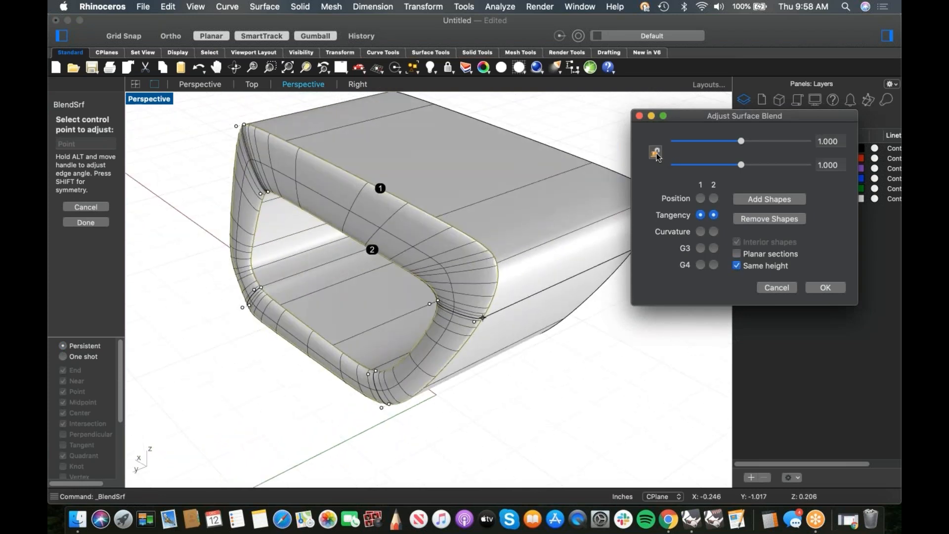
drag(733, 171, 795, 169)
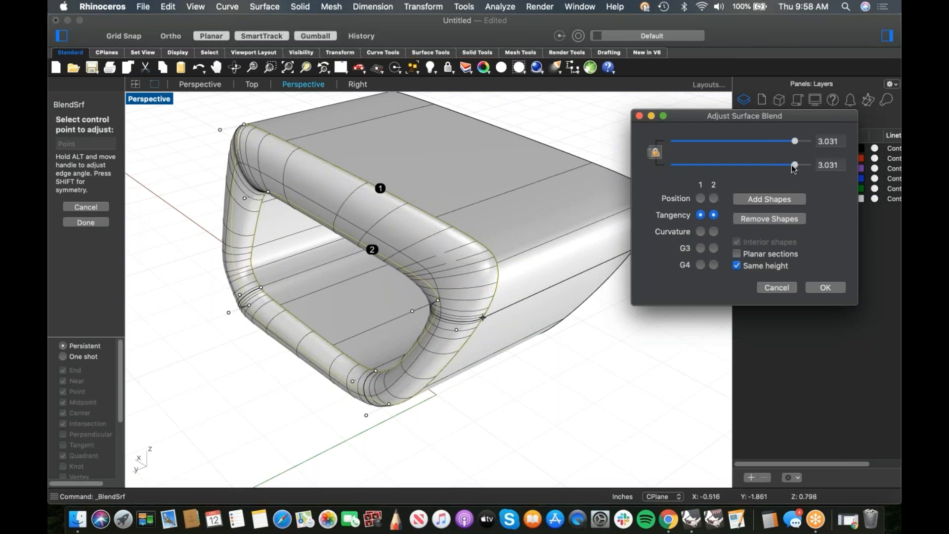
click(822, 289)
Delete the outer and inner extruded bands, keeping only the rounded blend surface
click(572, 287)
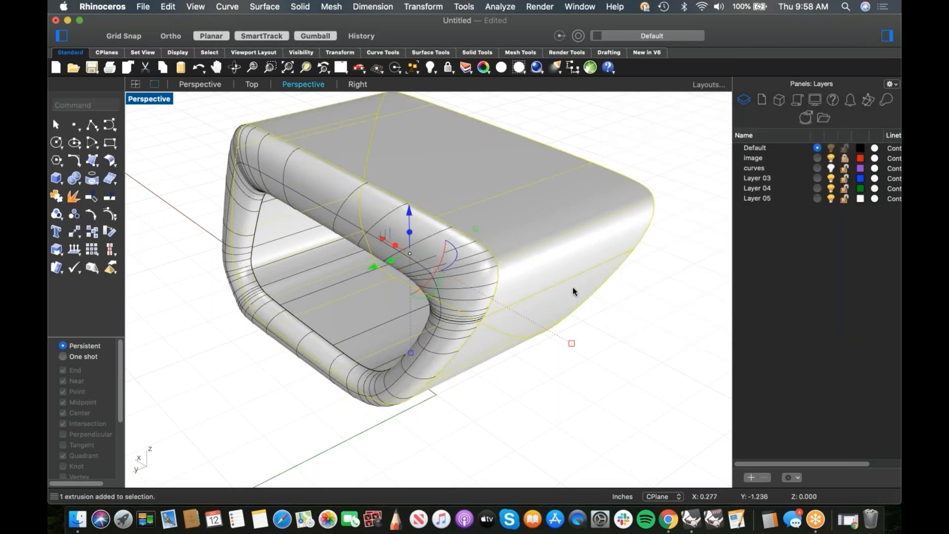
key(Delete)
click(542, 291)
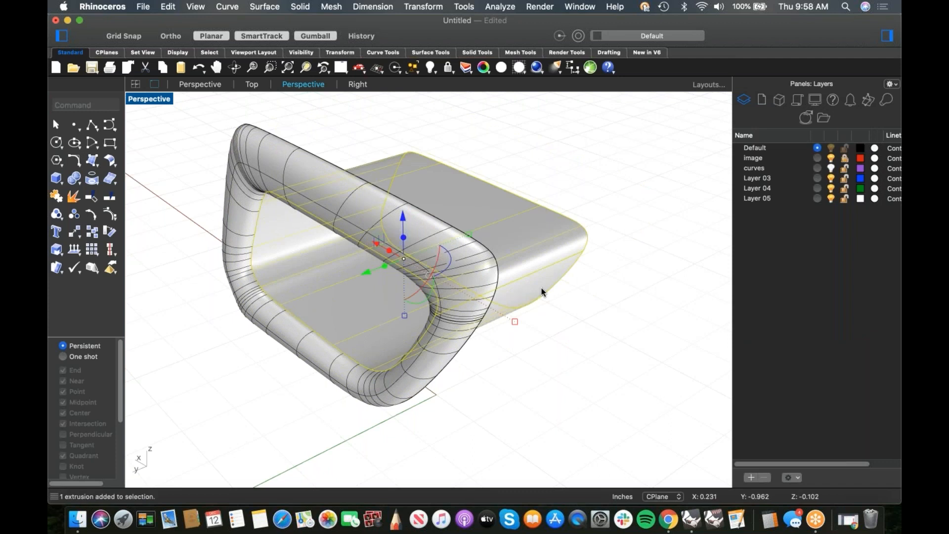
key(Delete)
right_drag(534, 296, 466, 303)
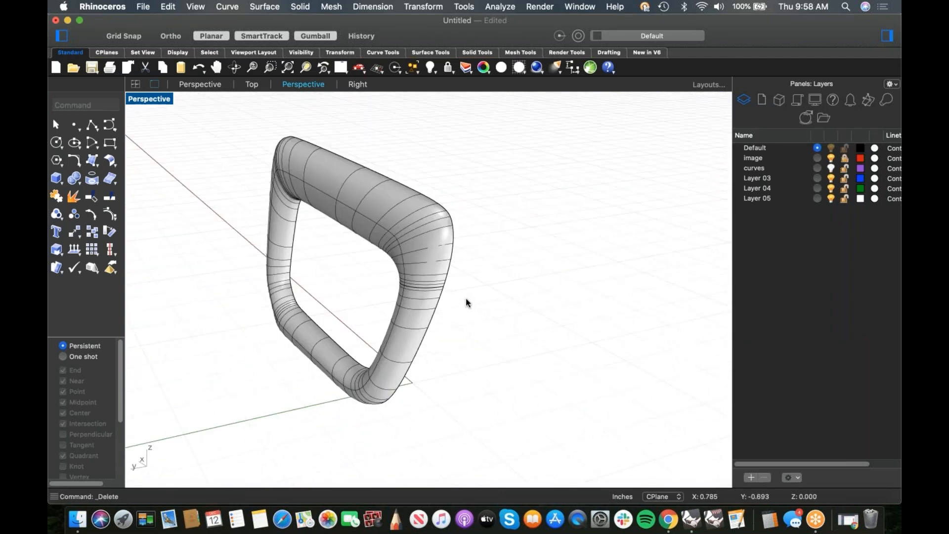
Move the blend surface along the Y axis, away from the original trigger-guard curves
click(430, 311)
right_drag(408, 322, 290, 275)
drag(288, 278, 314, 269)
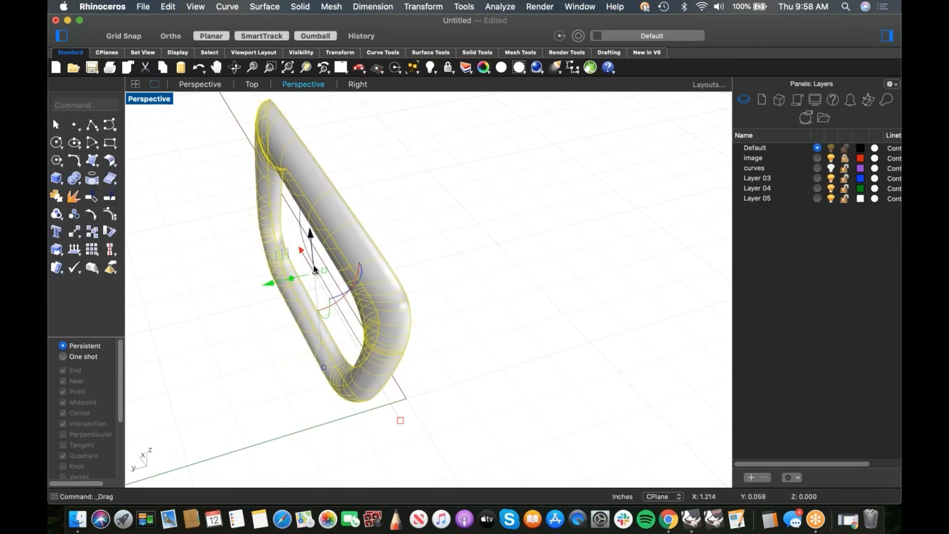
Mirror a copy of the blend surface across the X axis, starting the mirror plane at the origin (0)
text(Mirror)
key(Return)
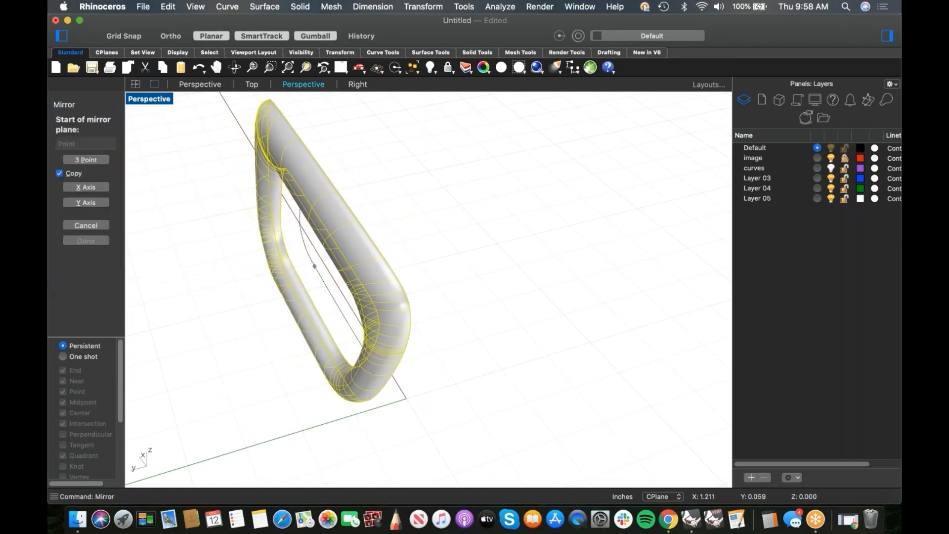
text(0)
key(Return)
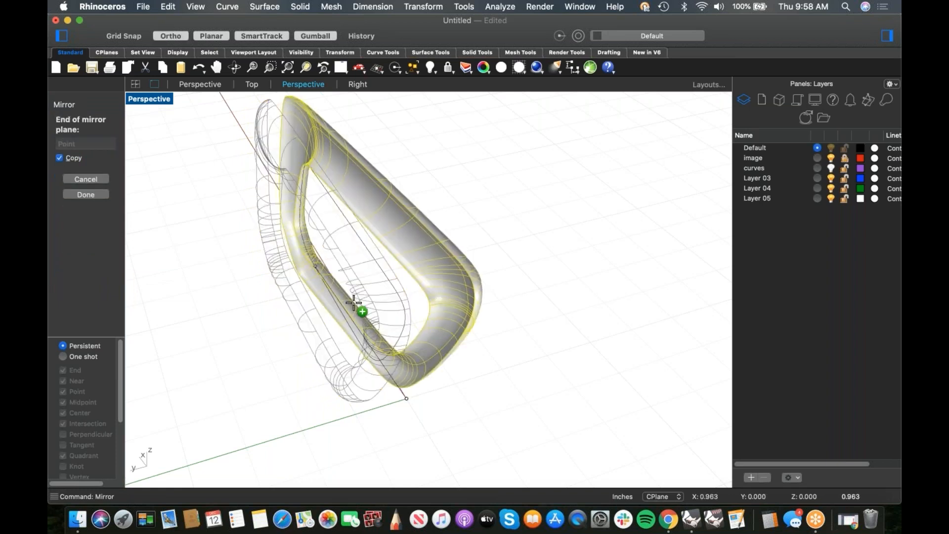
click(352, 300)
right_drag(505, 273, 222, 220)
Loft between the facing outer surface edges of the two mirrored halves in Normal style with Do not simplify
click(99, 170)
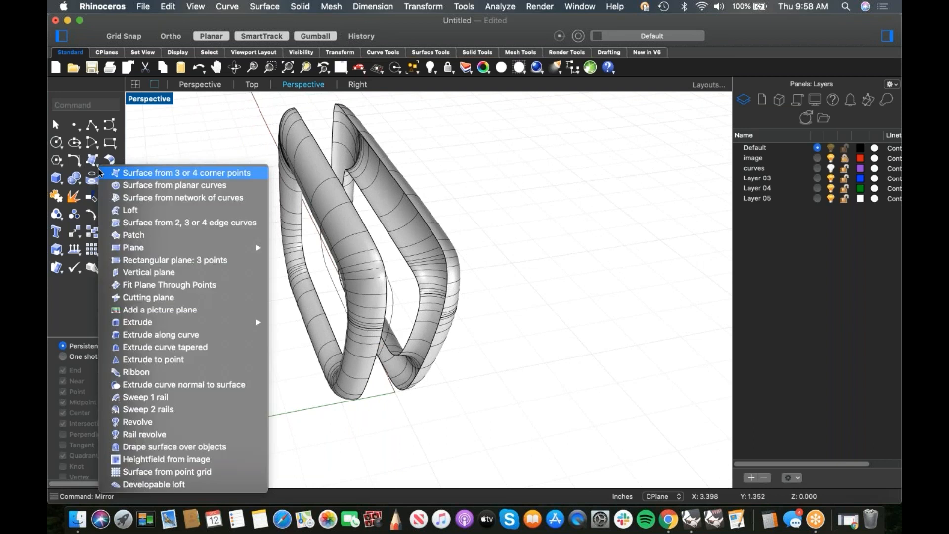
click(254, 209)
click(425, 222)
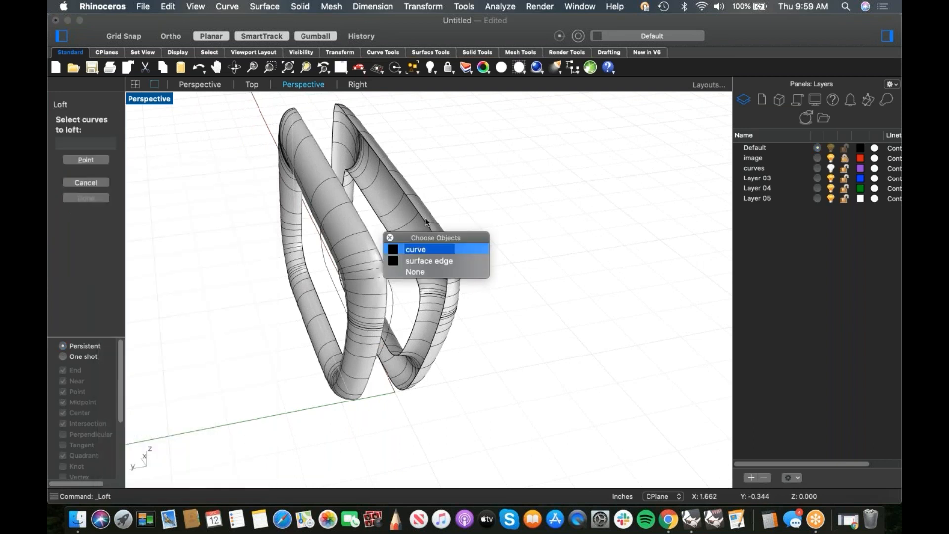
click(438, 261)
click(447, 237)
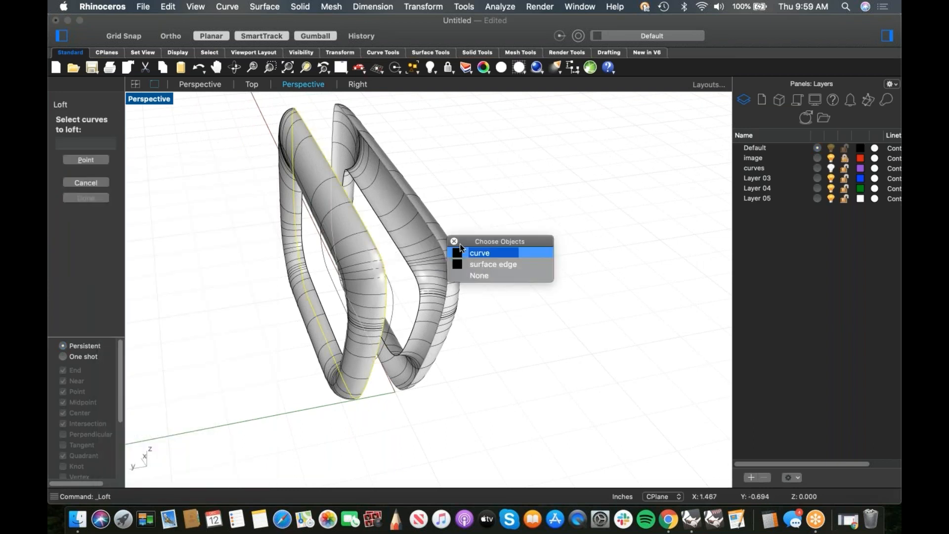
click(482, 263)
key(Return)
key(Return)
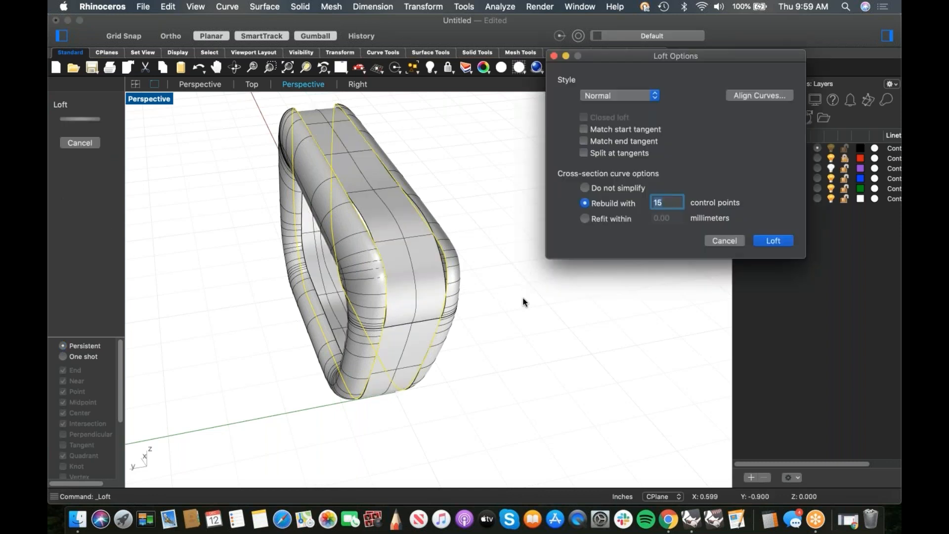
click(773, 241)
Loft between the facing inner surface edges around the opening, using Normal style and Do not simplify
right_drag(484, 316, 525, 345)
right_click(525, 345)
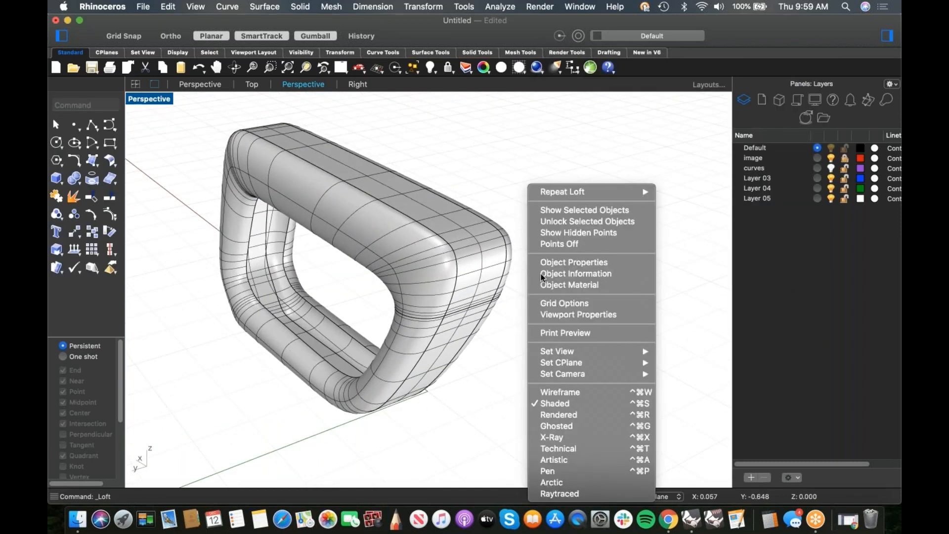
click(562, 193)
click(318, 342)
click(360, 348)
key(Return)
key(Return)
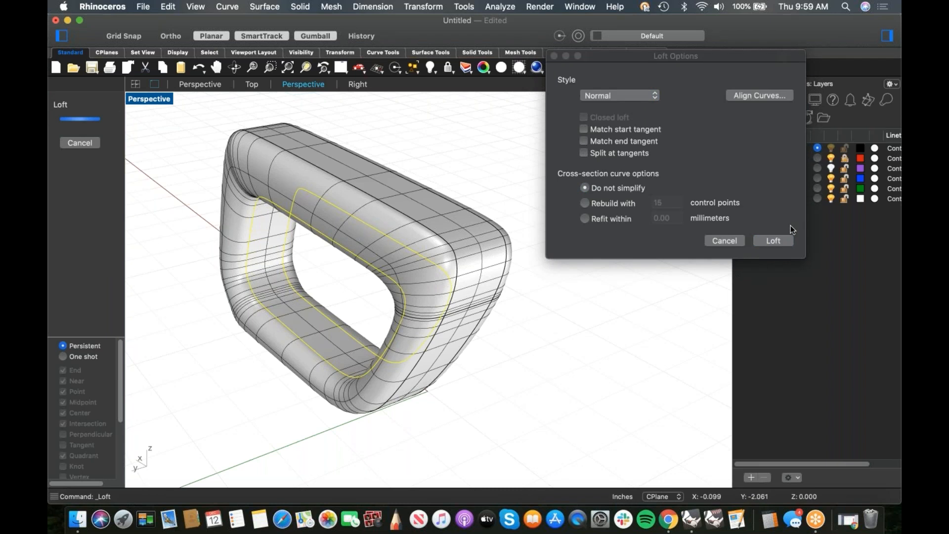
click(783, 242)
Join the two blend halves and the two lofted bands into one trigger-guard polysurface
right_drag(530, 351, 501, 342)
scroll(500, 340, down, 5)
right_drag(406, 377, 375, 341)
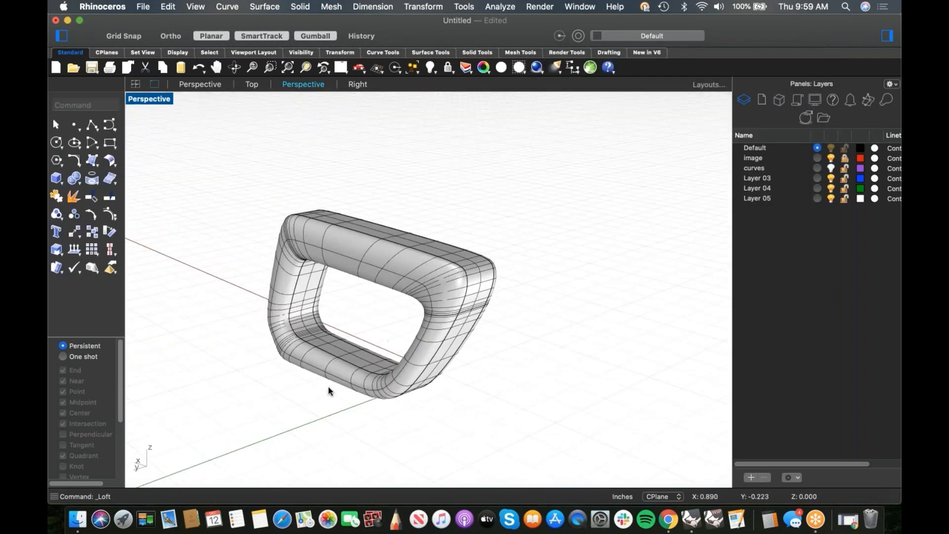
drag(375, 341, 304, 408)
key(super+j)
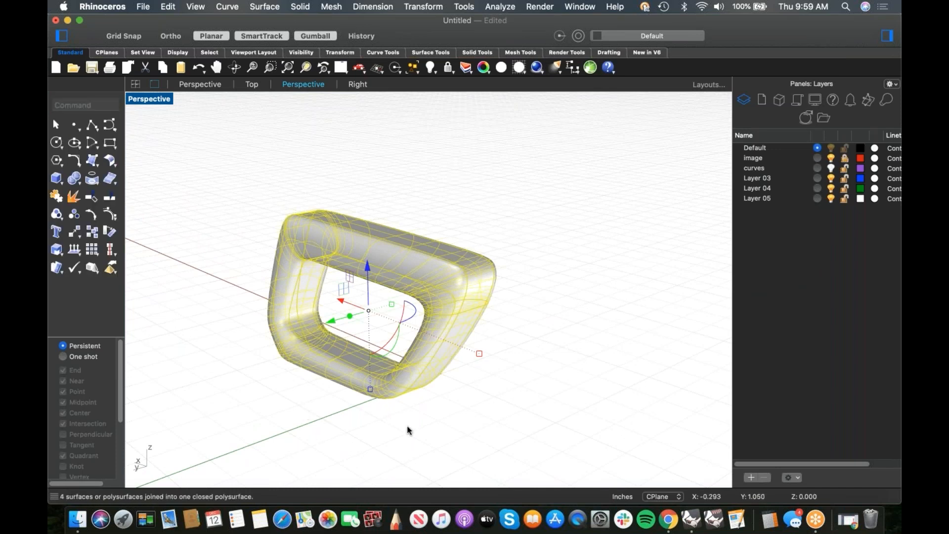
Deselect the trigger guard and show all the hidden gun parts again
click(316, 422)
mouse_move(288, 413)
right_down()
mouse_move(268, 405)
mouse_move(301, 401)
right_up()
key(super+alt+h)
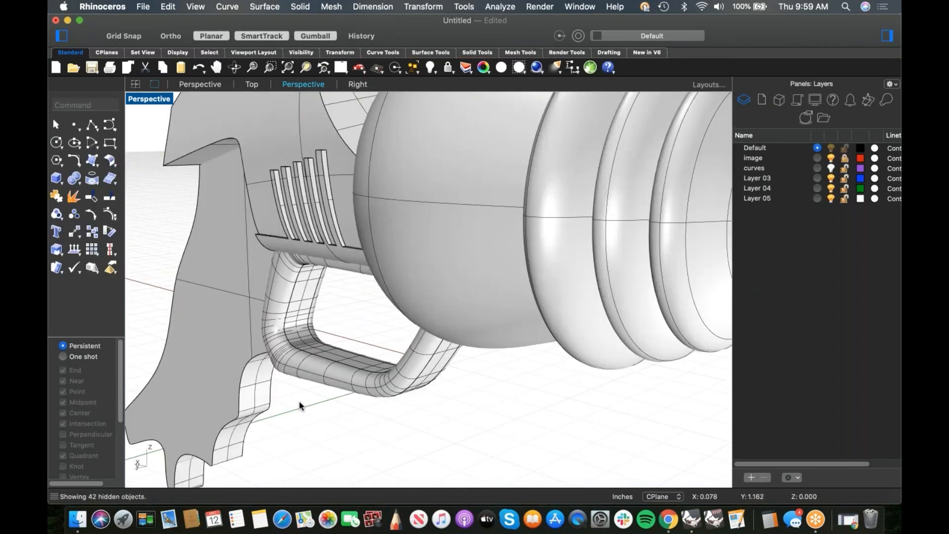
Examine how the trigger guard meets the gun body and grip, up close and from the opposite side
scroll(427, 327, up, 3)
scroll(428, 331, down, 10)
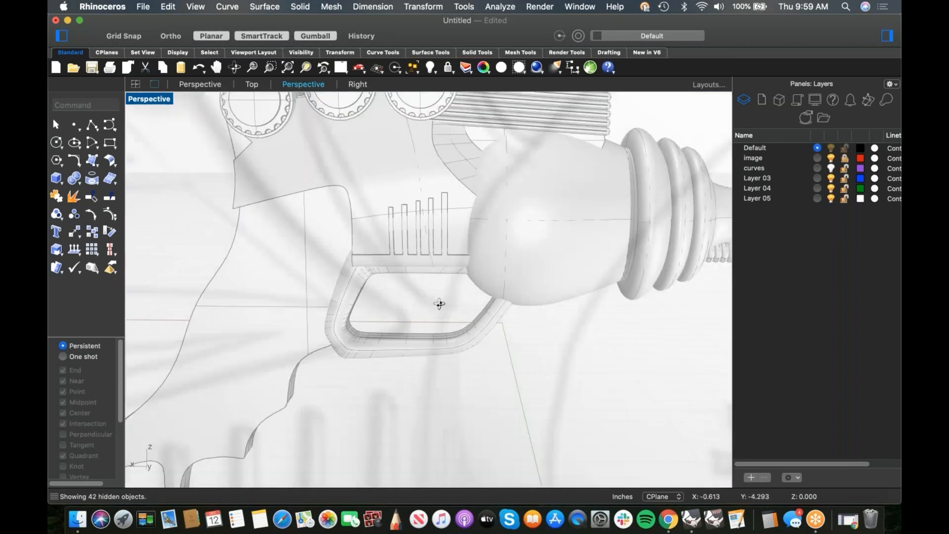
right_drag(343, 306, 454, 322)
scroll(399, 275, up, 8)
shift+right_drag(526, 303, 504, 322)
drag(449, 346, 400, 409)
click(311, 347)
scroll(296, 354, down, 4)
shift+right_drag(282, 361, 371, 339)
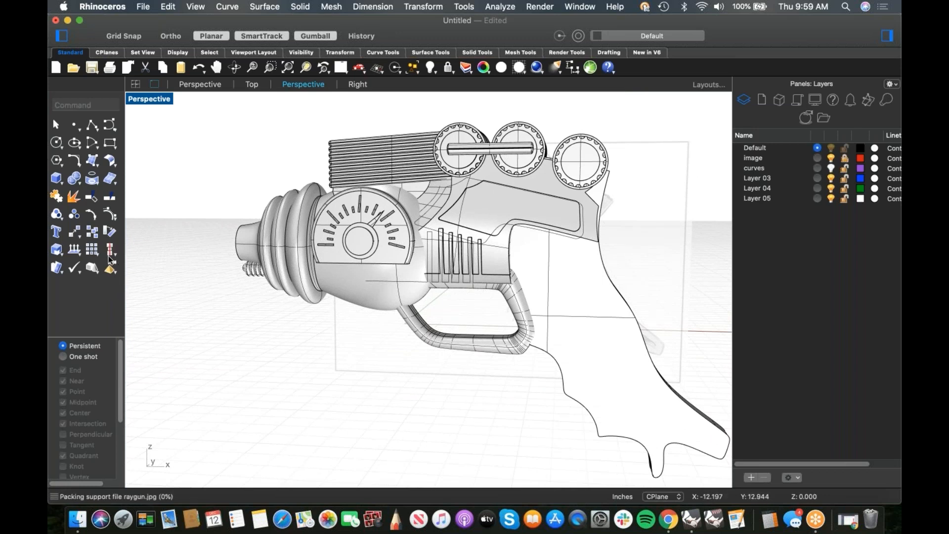
Check the model for unclosed parts by selecting all open polysurfaces
click(79, 254)
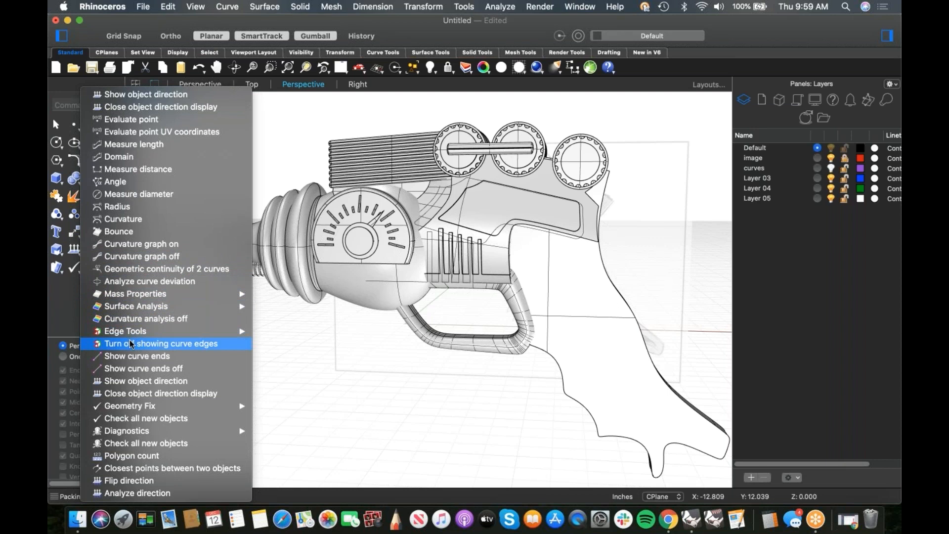
mouse_move(132, 335)
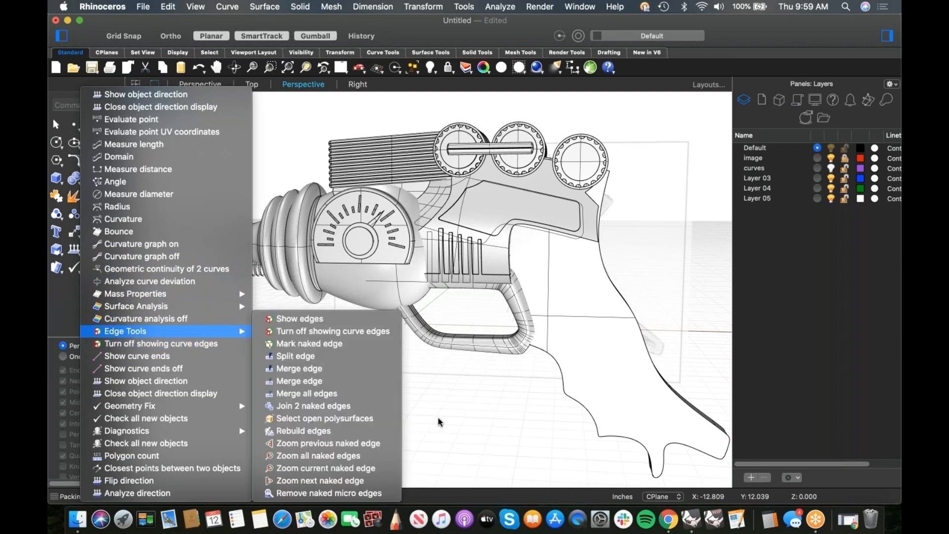
click(336, 418)
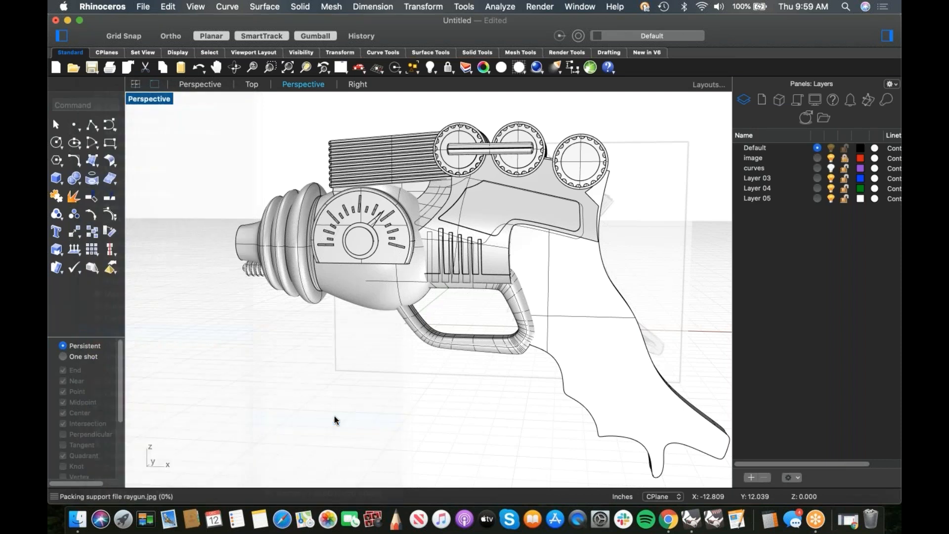
Examine the assembled gun from several angles, including the trigger guard and the grip
right_drag(390, 384, 416, 394)
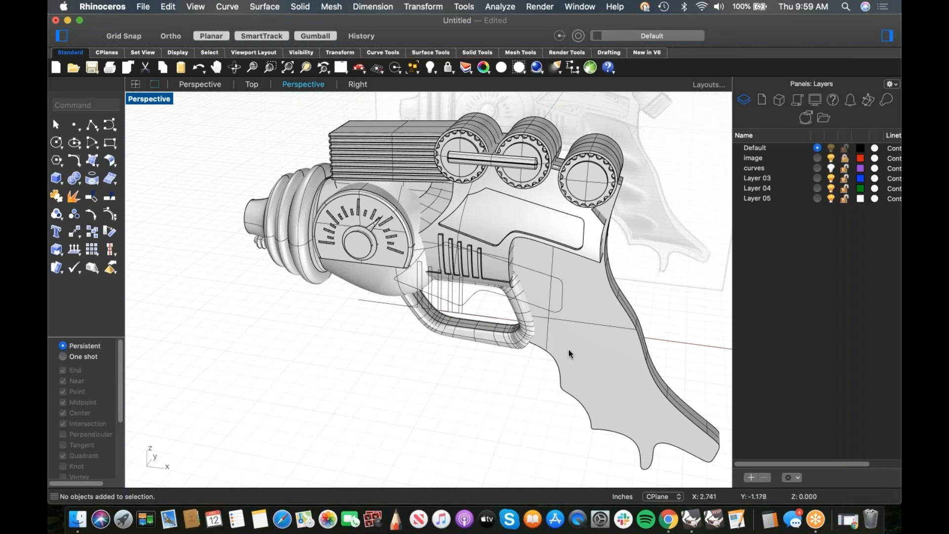
right_drag(572, 357, 523, 340)
right_drag(465, 285, 491, 306)
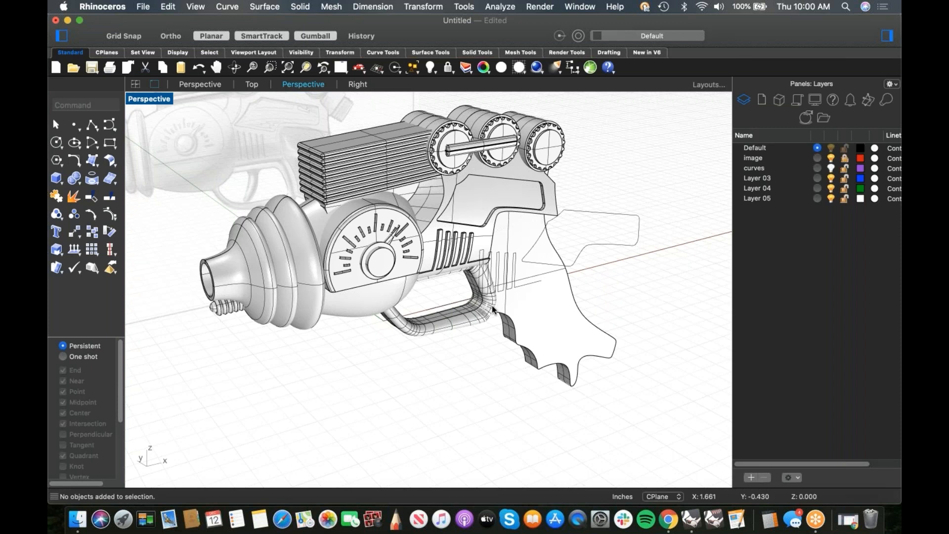
right_drag(431, 317, 482, 314)
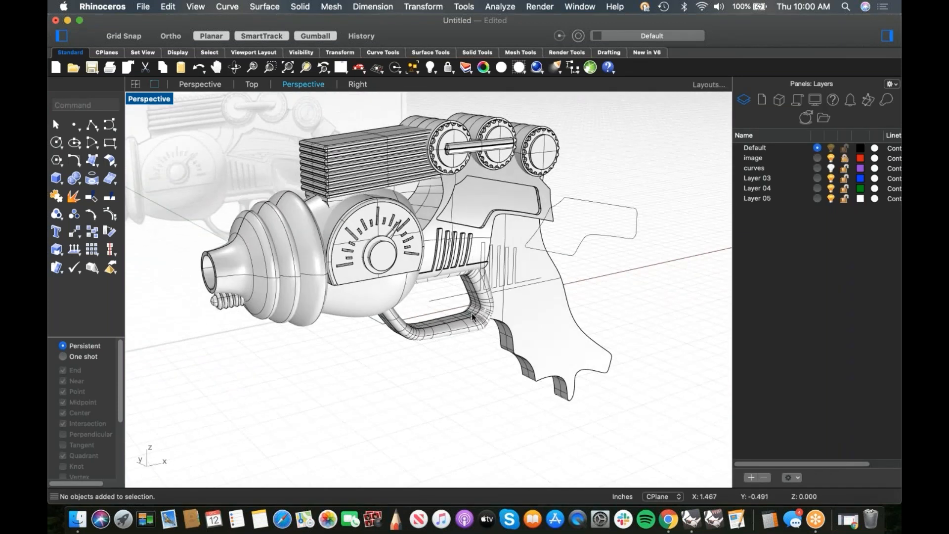
click(349, 321)
click(448, 339)
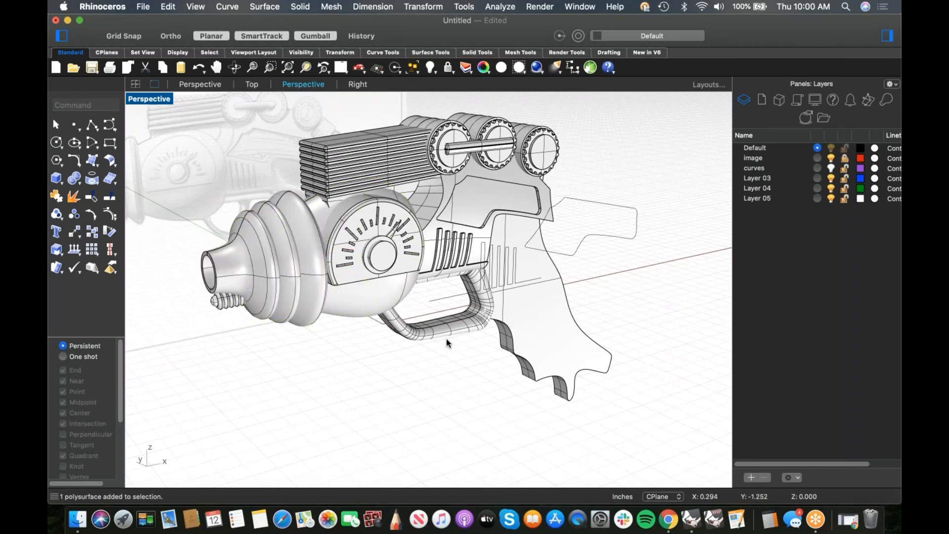
key(Escape)
mouse_move(384, 380)
right_down()
mouse_move(324, 375)
mouse_move(370, 377)
right_up()
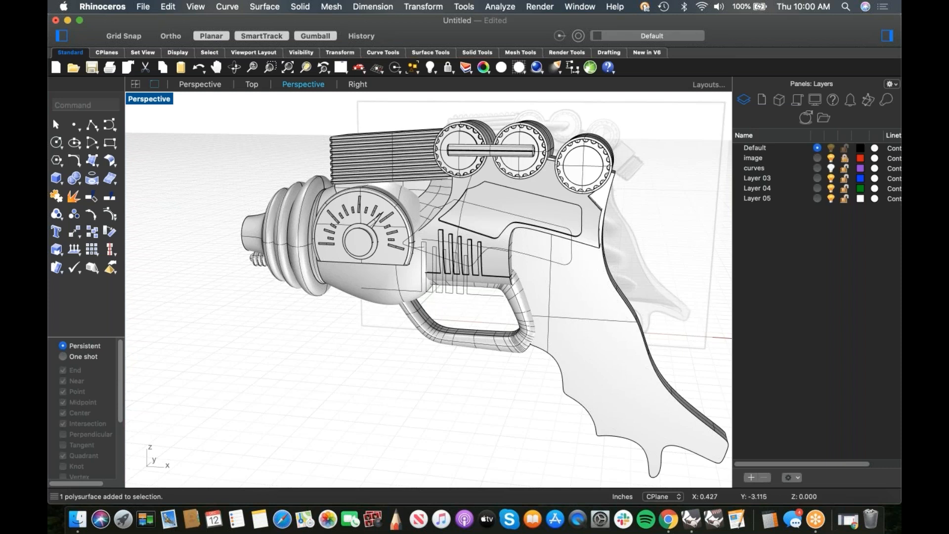
right_drag(377, 390, 386, 390)
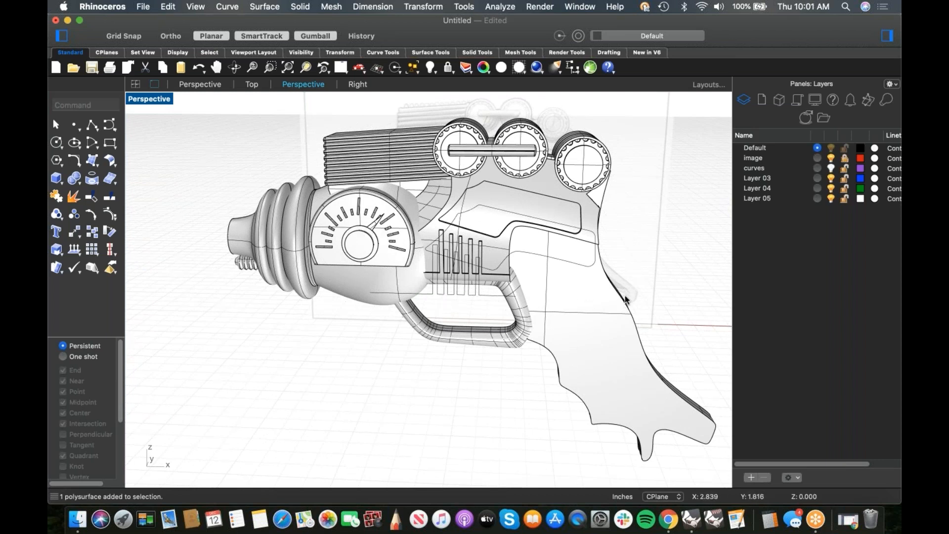
right_drag(502, 344, 457, 345)
Switch to the Front view and examine the trigger in the reference sketch inside the guard opening
key(ctrl+super+f)
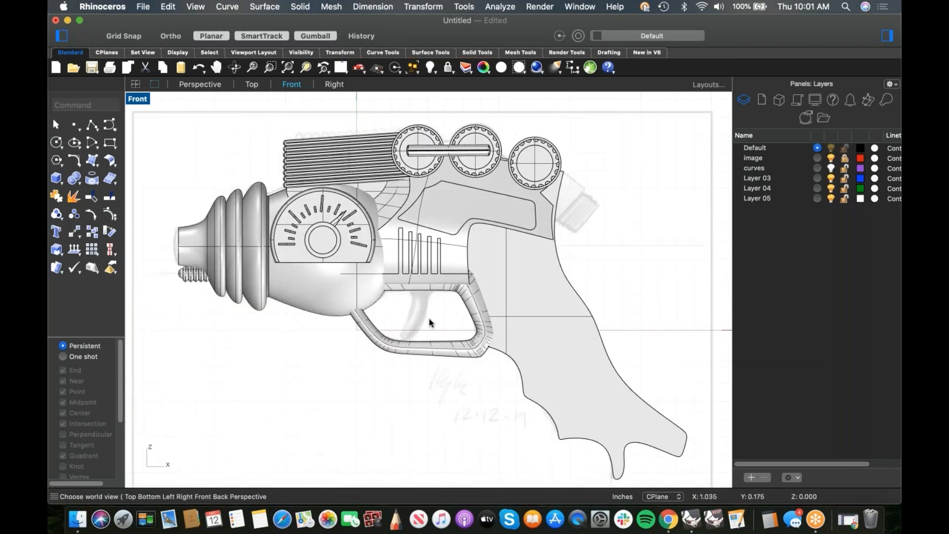
scroll(429, 321, up, 5)
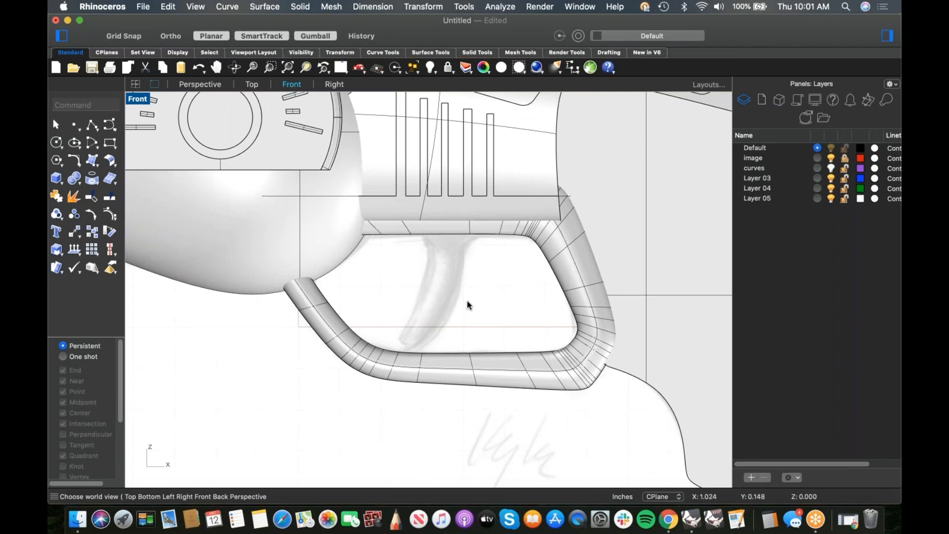
scroll(469, 306, down, 3)
scroll(469, 311, down, 3)
click(451, 332)
click(348, 236)
click(451, 225)
click(498, 240)
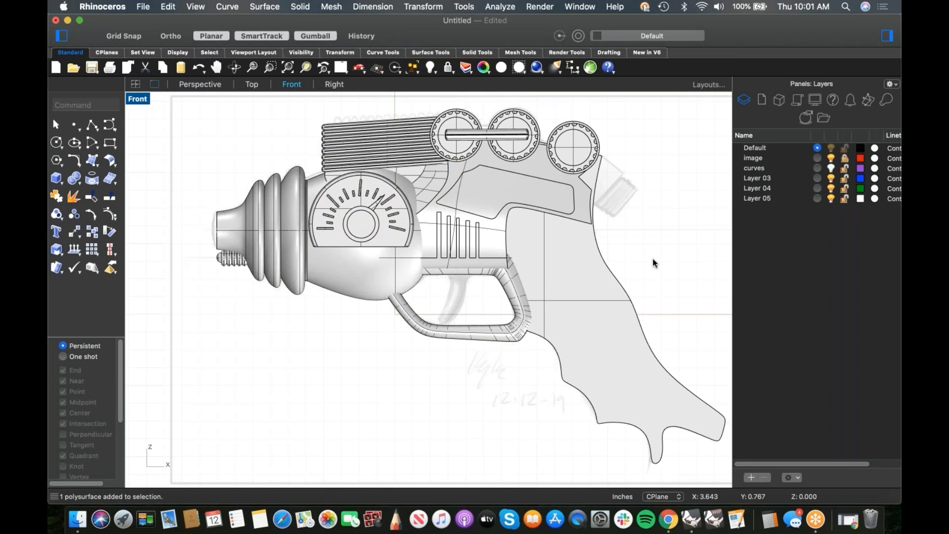
scroll(473, 304, up, 3)
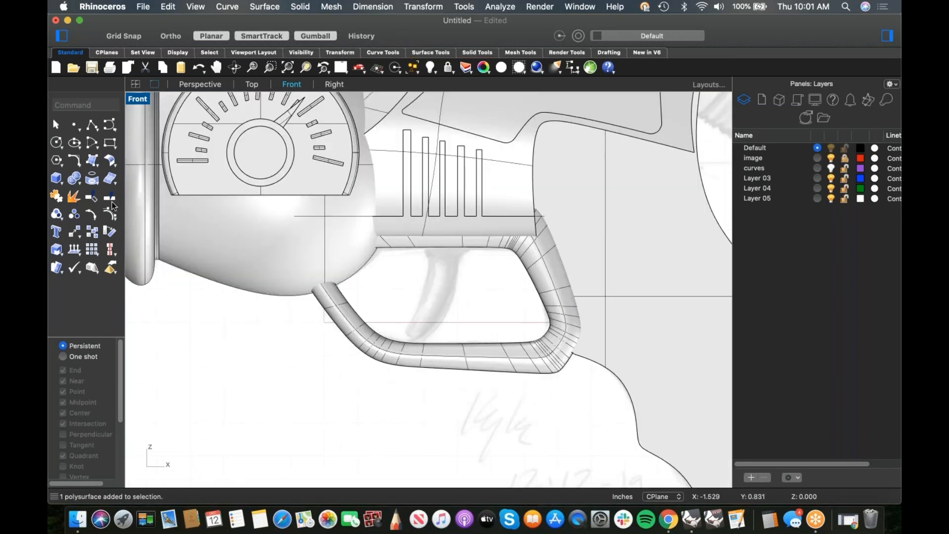
Draw a degree-3 control-point curve with four points down the middle of the sketched trigger, starting above the guard opening
click(110, 125)
click(447, 233)
click(448, 283)
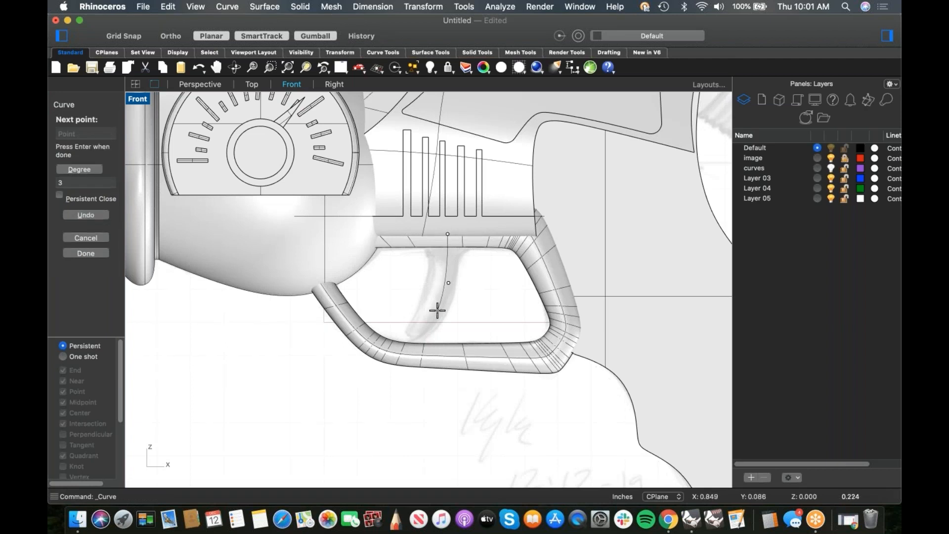
click(437, 311)
click(411, 332)
key(Return)
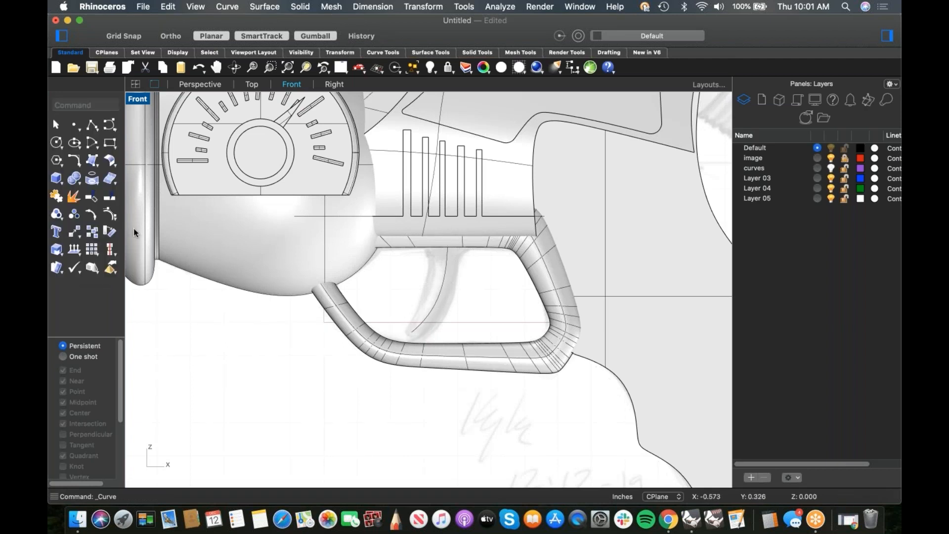
Create a round-capped pipe along the trigger curve, with a start radius of about 0.142 at the top and a smaller end radius
click(78, 181)
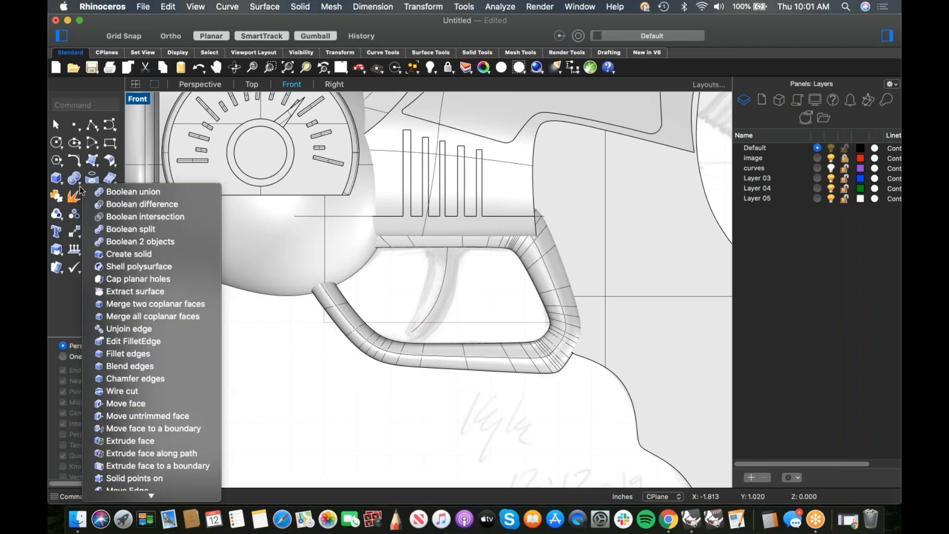
click(60, 182)
click(61, 182)
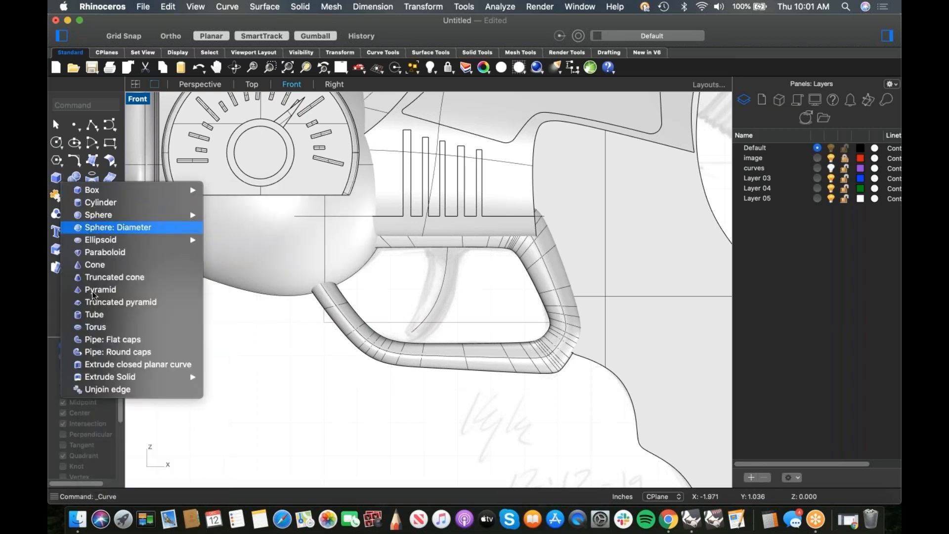
click(98, 353)
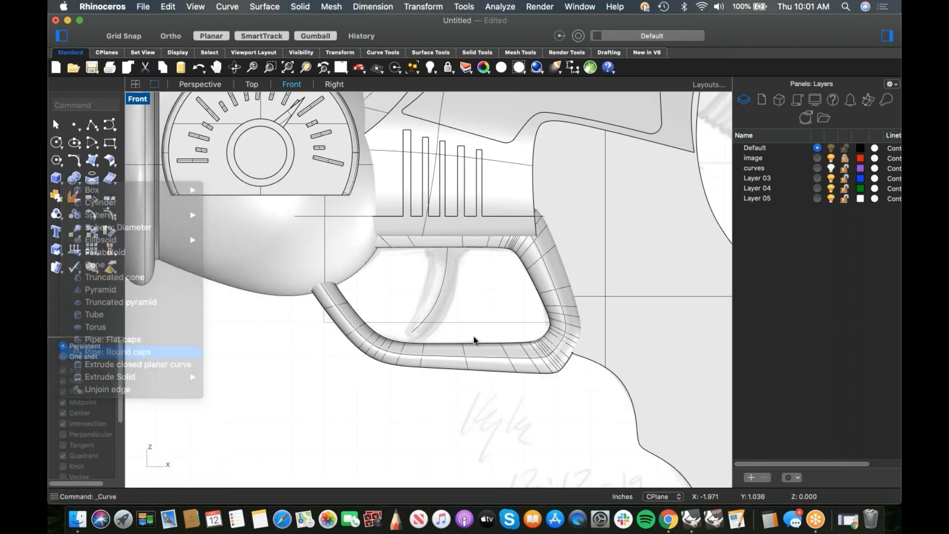
click(422, 327)
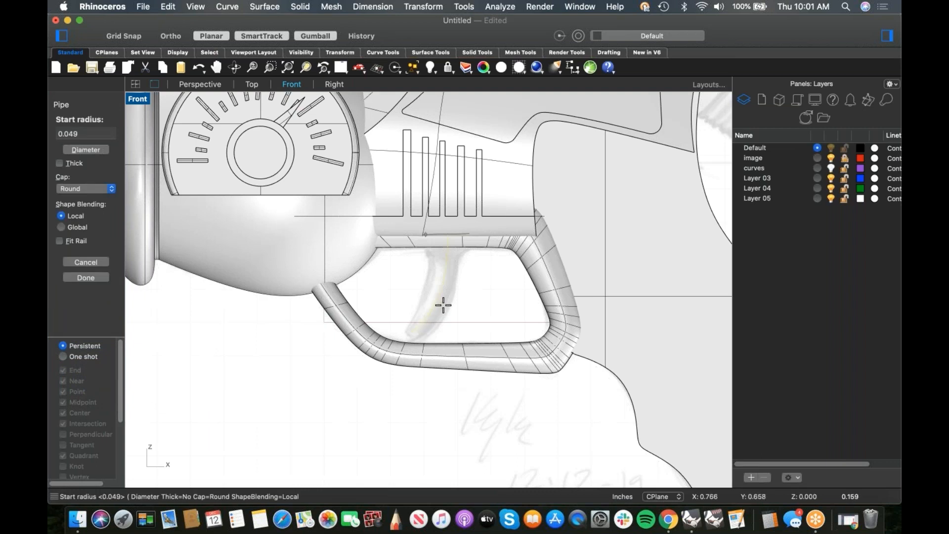
click(467, 265)
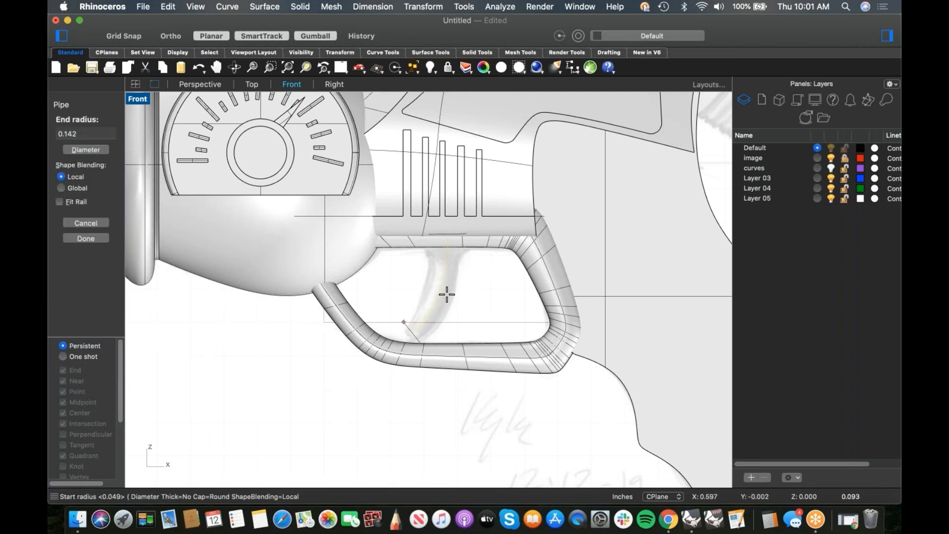
click(441, 299)
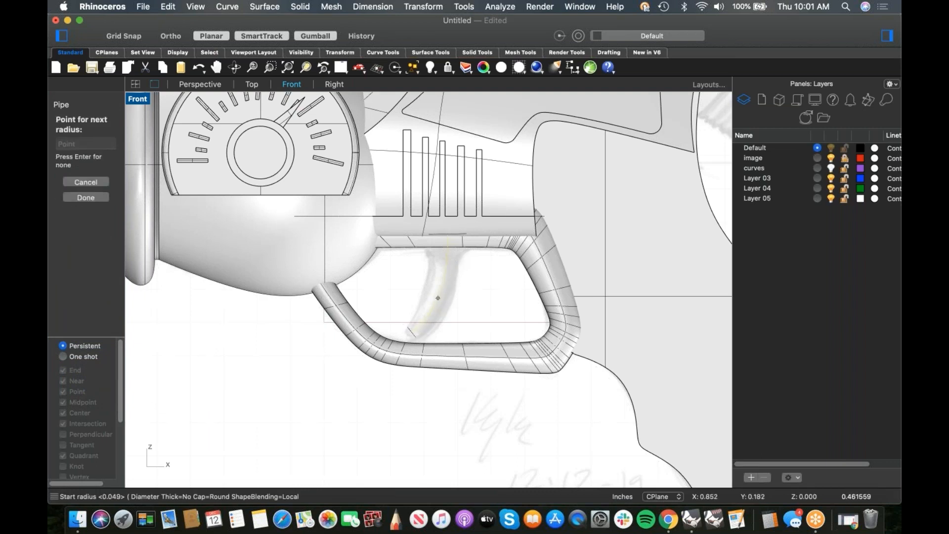
key(Return)
Examine the new trigger inside the guard from several angles and at several distances
scroll(461, 286, down, 3)
scroll(420, 310, up, 4)
click(391, 302)
scroll(454, 320, right, 2)
text(4)
key(Return)
scroll(444, 282, up, 8)
right_drag(443, 282, 426, 281)
scroll(428, 274, up, 5)
drag(440, 239, 433, 242)
right_drag(442, 305, 361, 312)
click(446, 314)
scroll(427, 319, down, 8)
scroll(417, 317, down, 8)
scroll(409, 316, up, 8)
scroll(362, 313, down, 8)
mouse_move(420, 315)
right_down()
mouse_move(448, 314)
mouse_move(430, 314)
right_up()
scroll(445, 316, down, 7)
In the Front view, draw a solid cylinder over the sketched rear connector, direction constraint None, radius about 0.32, running diagonally into the rear dial
key(ctrl+F2)
scroll(466, 243, up, 14)
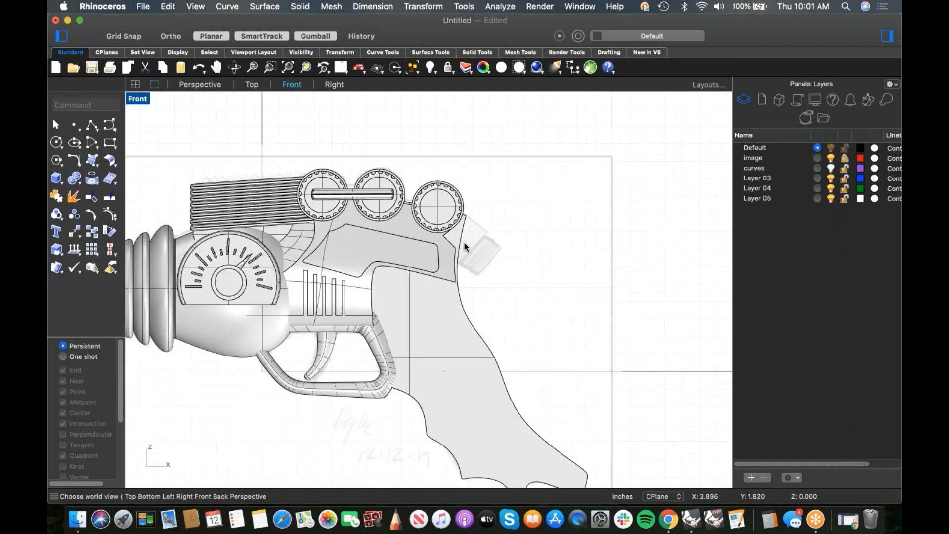
right_drag(479, 240, 446, 243)
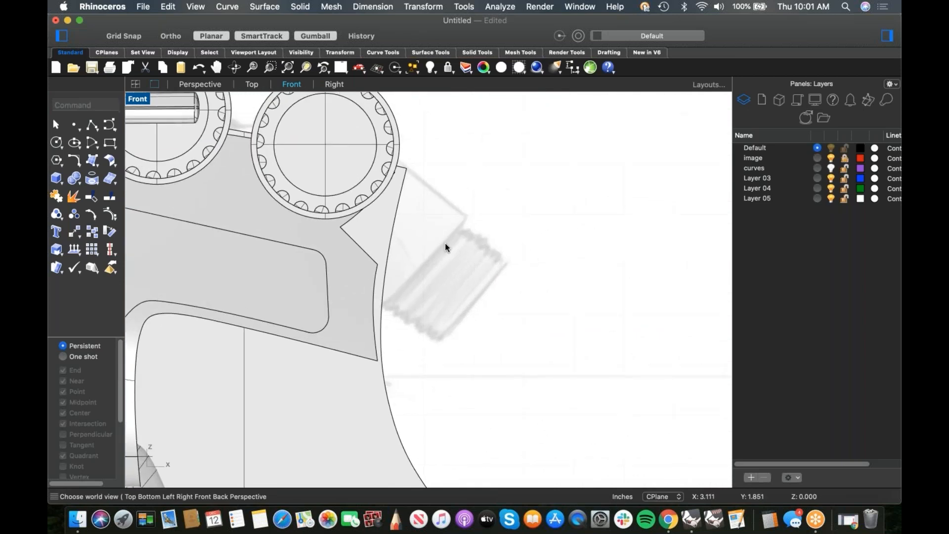
drag(61, 183, 102, 202)
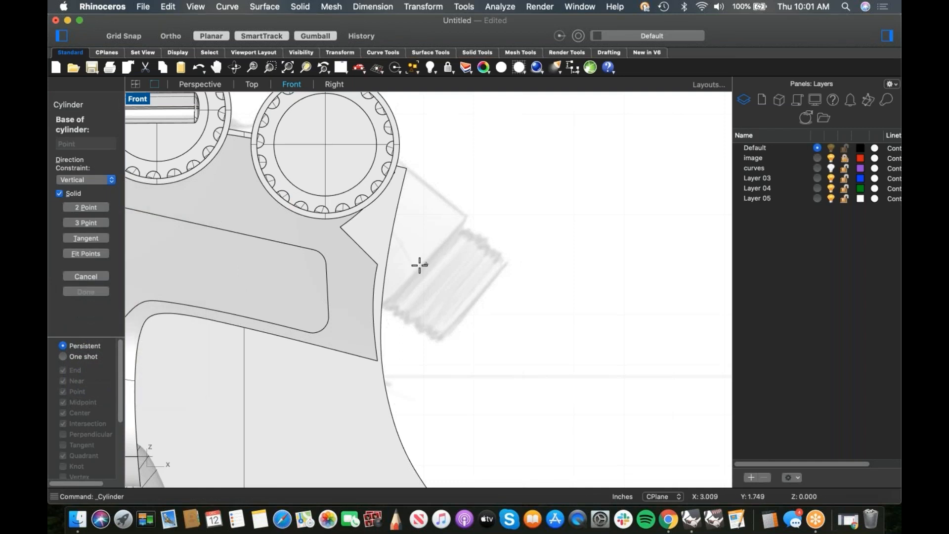
click(90, 179)
click(88, 172)
click(422, 264)
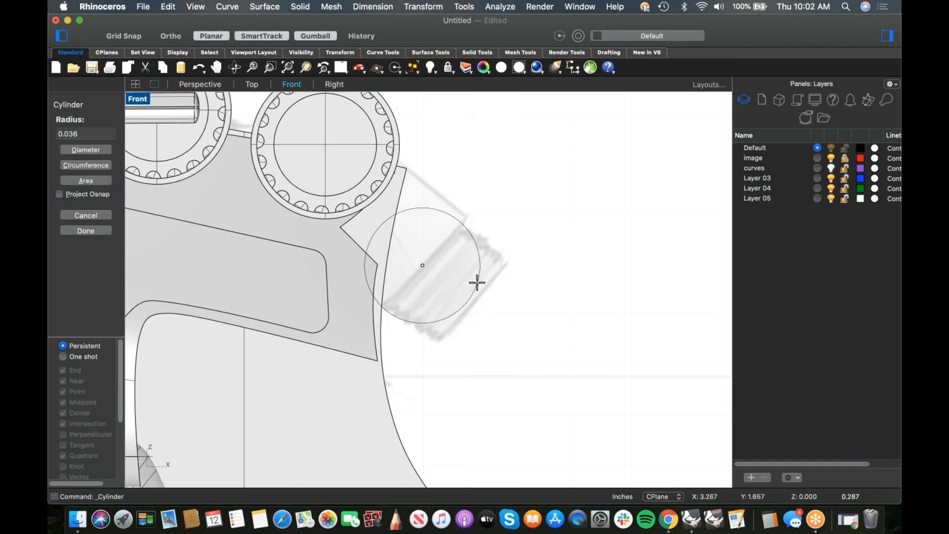
click(481, 284)
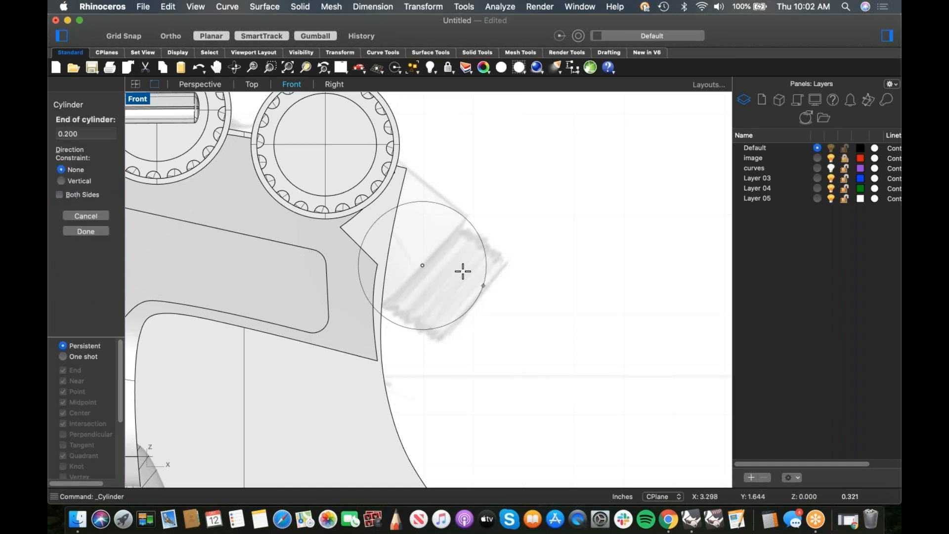
click(326, 185)
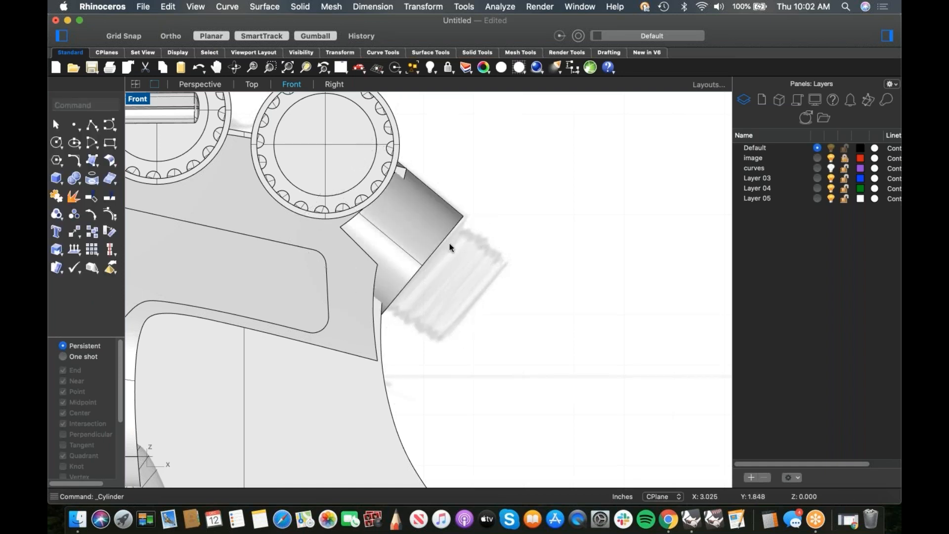
Examine in perspective how the new cylinder meets the rear dial and the gun body
mouse_move(461, 260)
right_down()
mouse_move(483, 280)
mouse_move(461, 261)
mouse_move(435, 277)
right_up()
text(p)
key(Return)
scroll(414, 275, up, 10)
scroll(462, 262, up, 6)
scroll(415, 258, down, 6)
right_drag(398, 216, 428, 184)
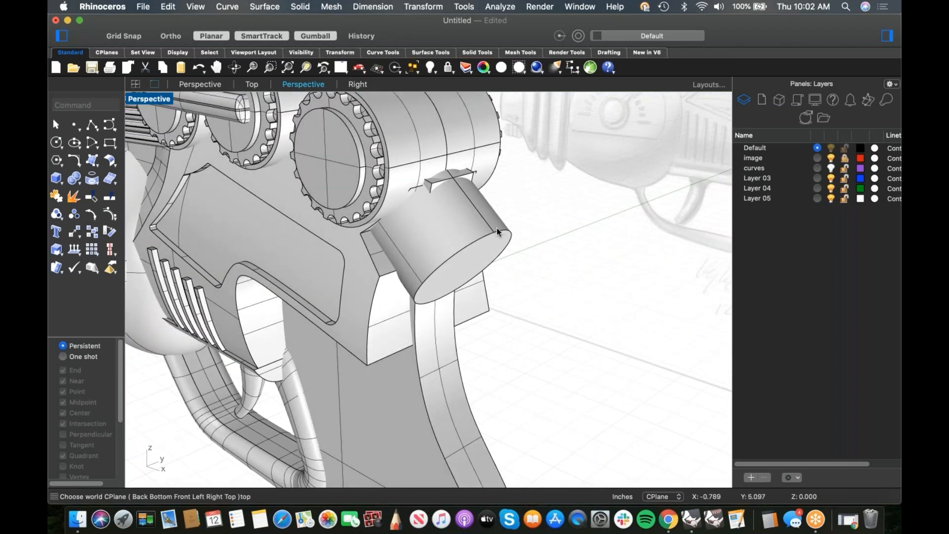
In the Front view, draw a three-point open polyline from above the rear dial down across the cylinder and out past its end
text(f)
key(Return)
scroll(517, 178, up, 5)
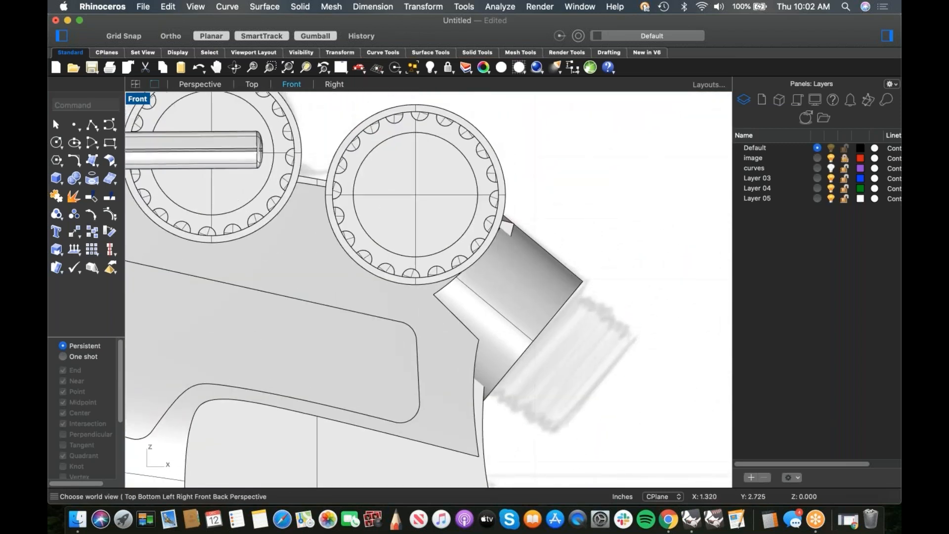
click(91, 124)
click(413, 99)
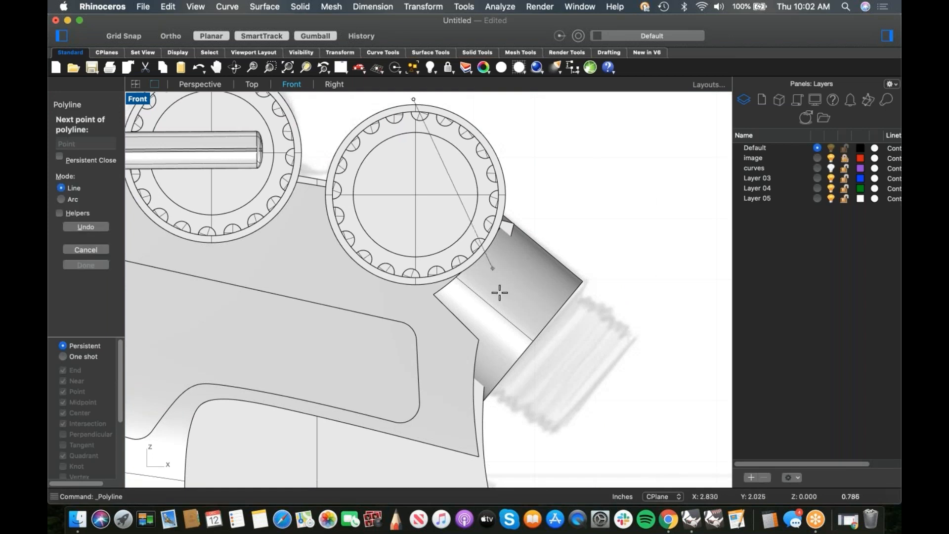
click(505, 312)
click(650, 306)
key(Return)
Wire cut the pointed body corner that protrudes through the cylinder beside the rear dial, using the polyline as cutter
click(635, 305)
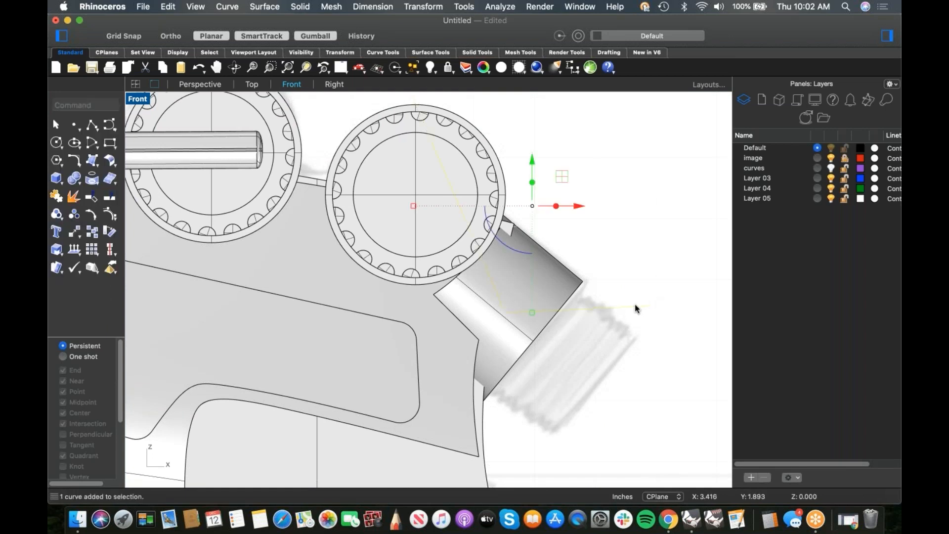
text(wirecut)
key(Return)
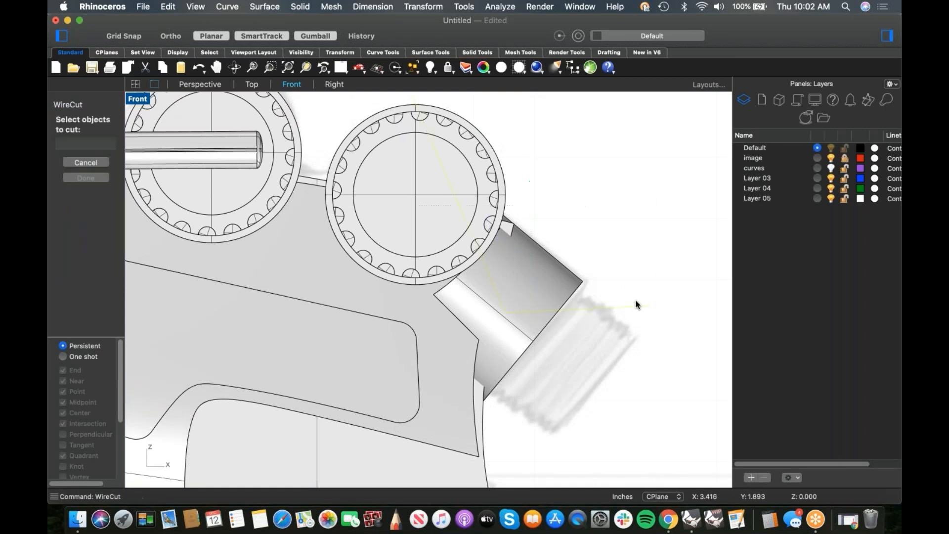
scroll(495, 238, up, 5)
click(496, 212)
key(Return)
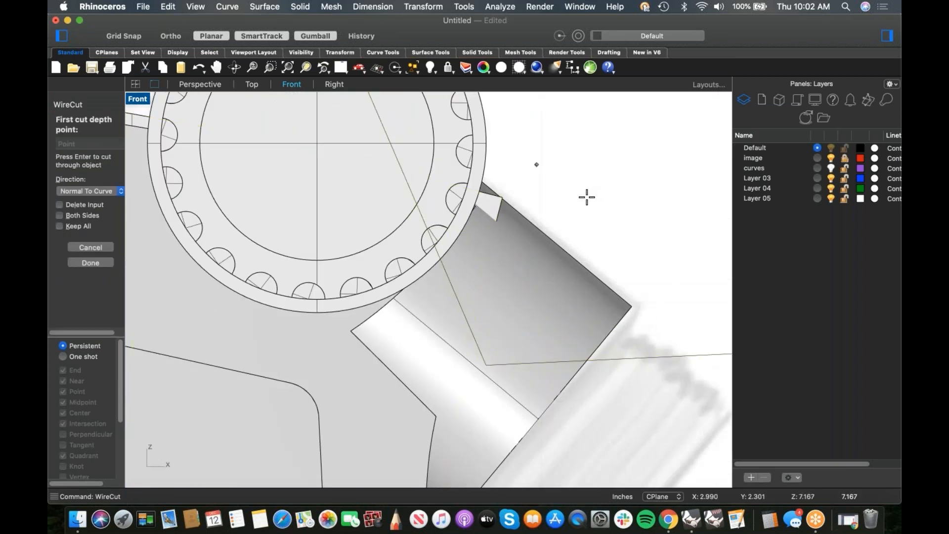
click(509, 201)
Delete the cutting polyline
scroll(534, 205, down, 5)
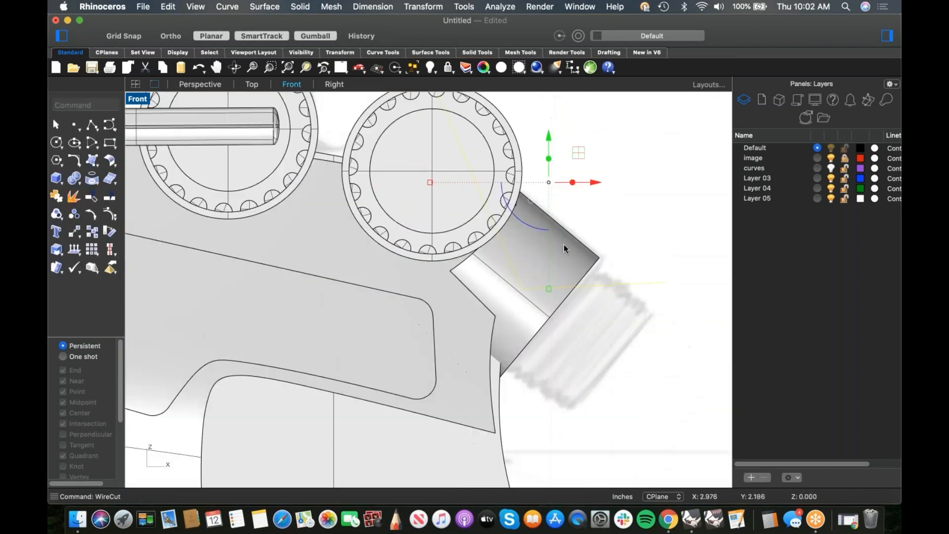
scroll(571, 302, down, 3)
drag(628, 256, 613, 315)
key(Delete)
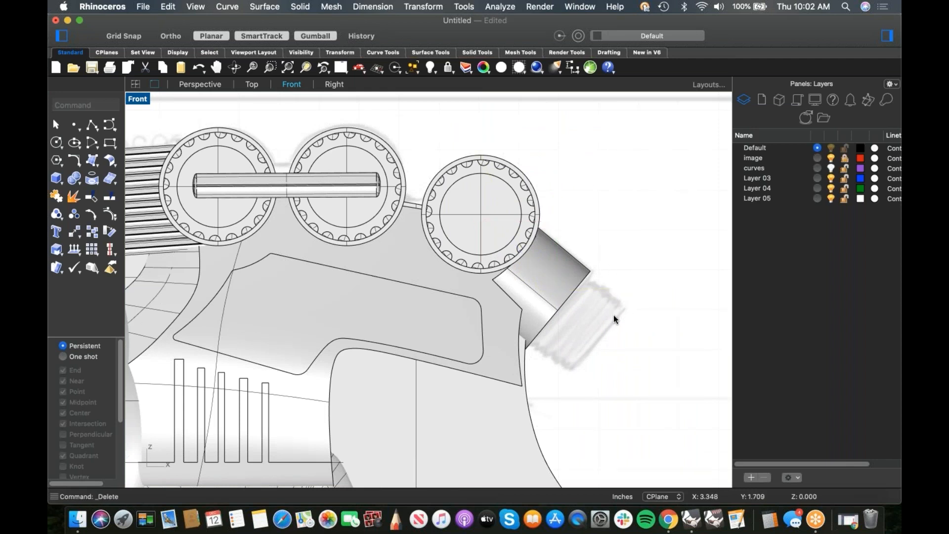
Examine the trimmed connector and the whole gun in the Perspective view
key(ctrl+super+p)
right_drag(574, 310, 437, 336)
mouse_move(403, 305)
right_down()
mouse_move(472, 295)
mouse_move(498, 305)
mouse_move(512, 266)
mouse_move(512, 299)
mouse_move(502, 286)
right_up()
scroll(461, 297, down, 4)
scroll(498, 305, down, 2)
scroll(509, 295, down, 4)
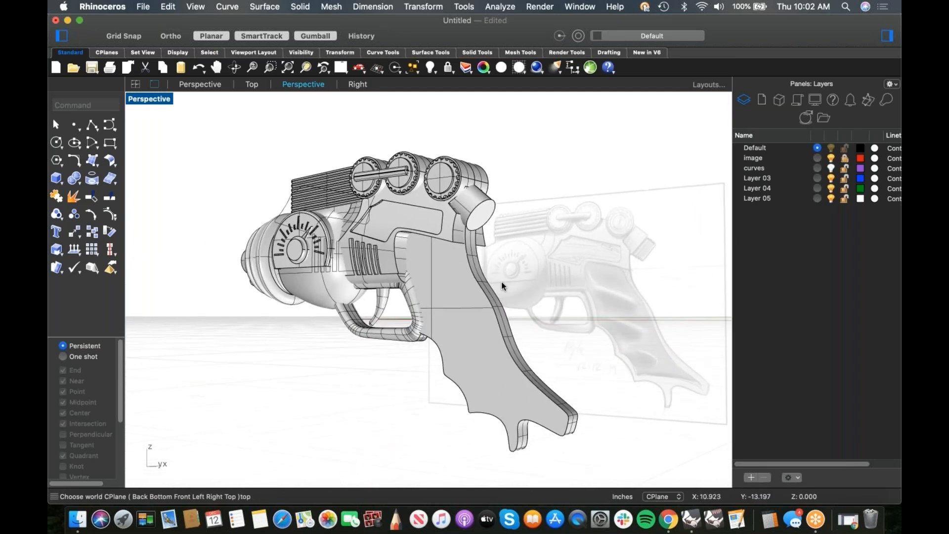
Switch to Google Chrome, search for "mcmaster-carr" and open the McMaster-Carr website
click(668, 519)
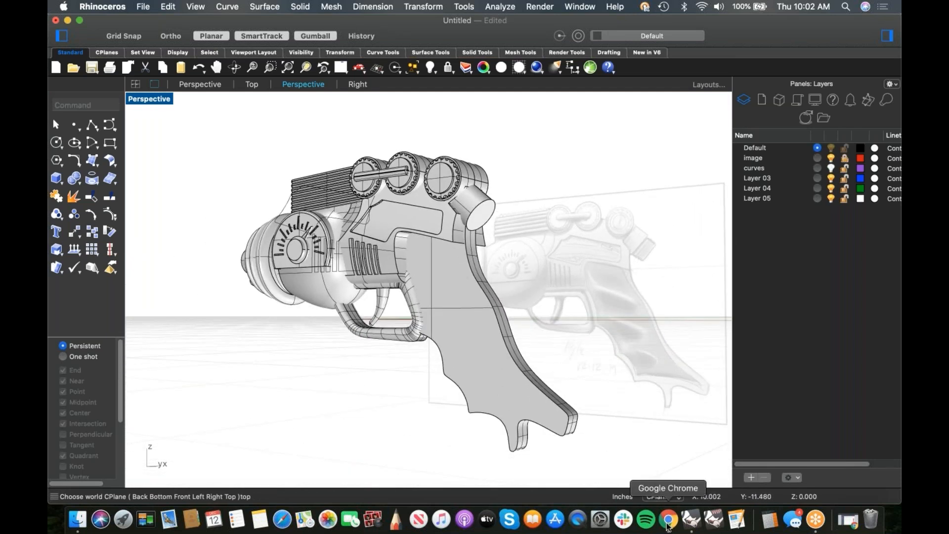
click(307, 49)
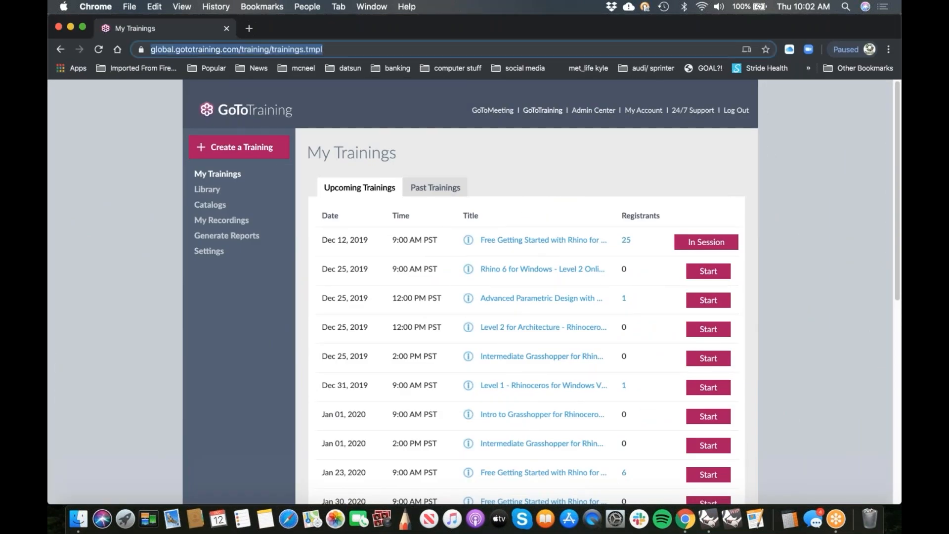
text(mcmaster )
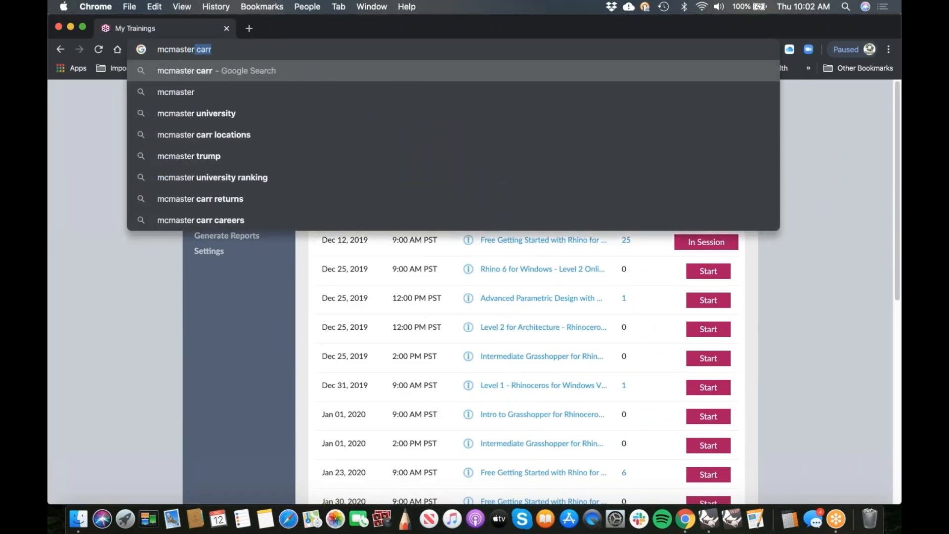
text(-carr)
key(Return)
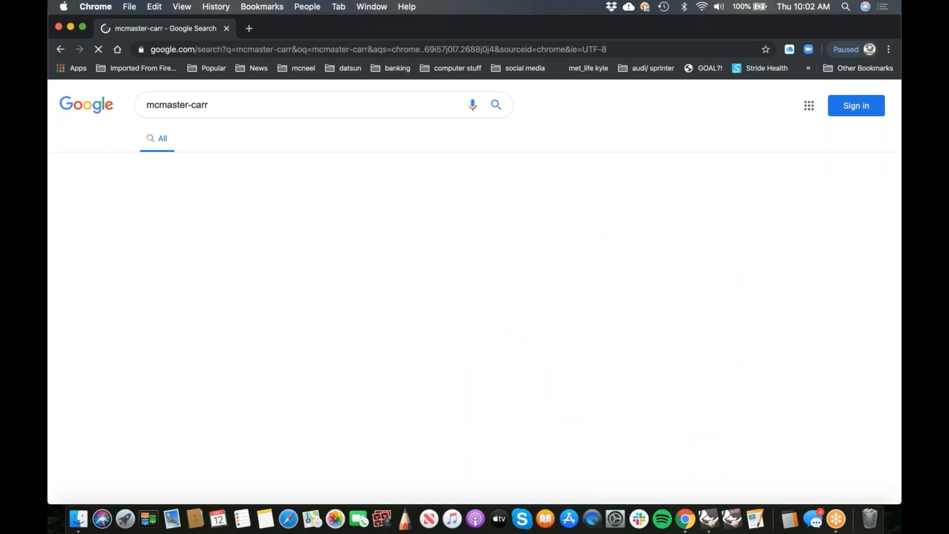
click(204, 193)
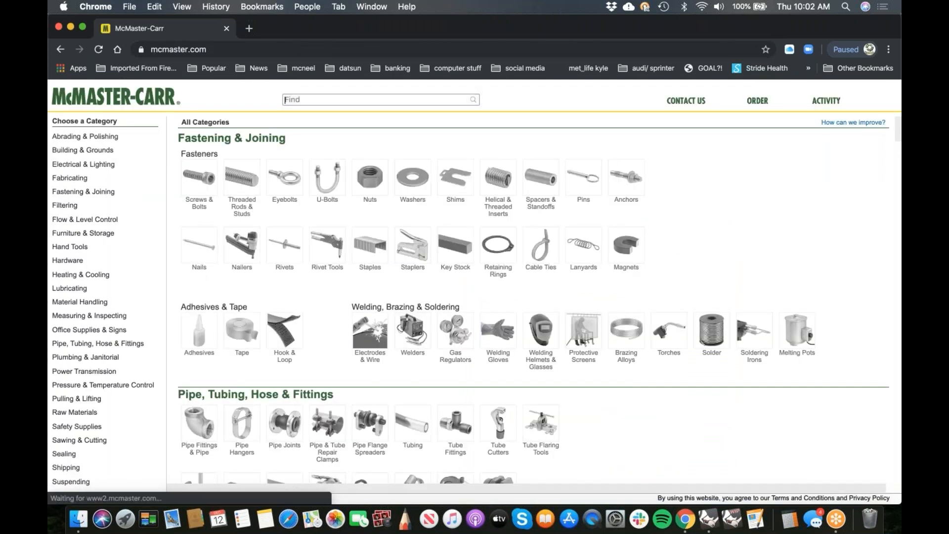
Browse the threaded rods and studs catalog to the Low-Strength Steel Threaded Rods
click(244, 182)
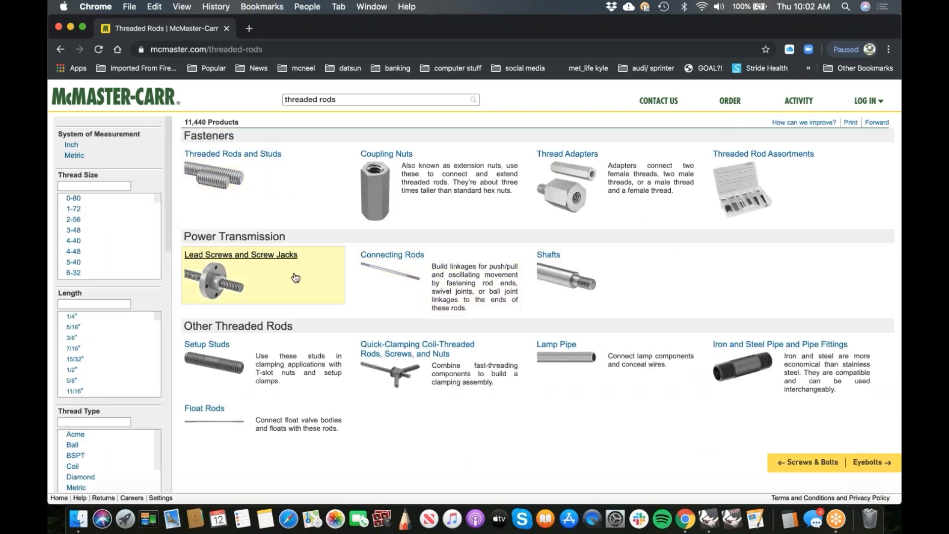
click(253, 158)
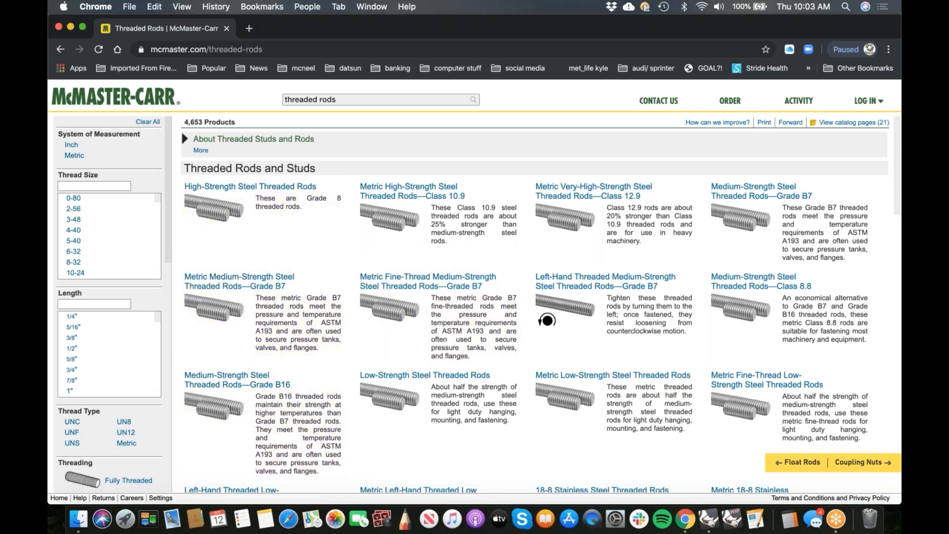
click(395, 393)
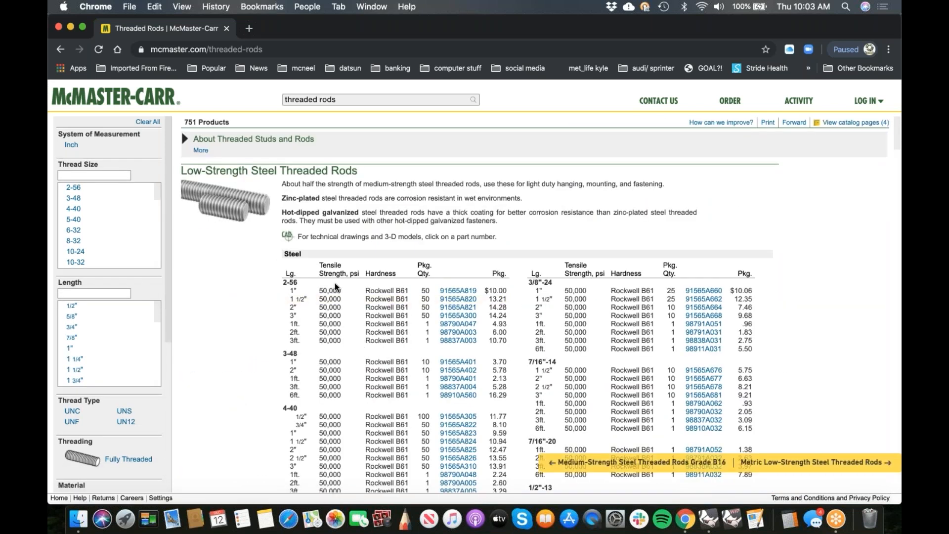
Open the product detail of the 5-40 threaded rod, 1" long, part 91565A403
scroll(371, 352, down, 4)
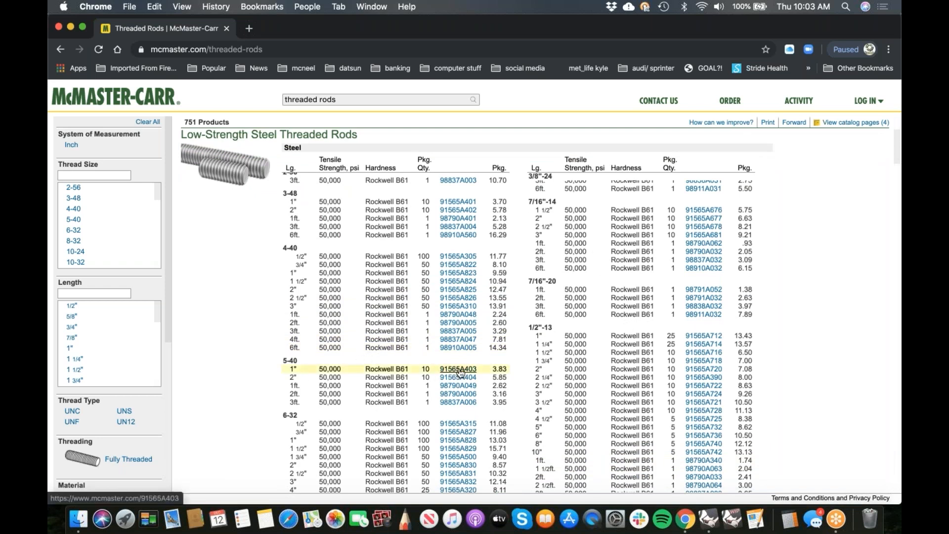
click(458, 370)
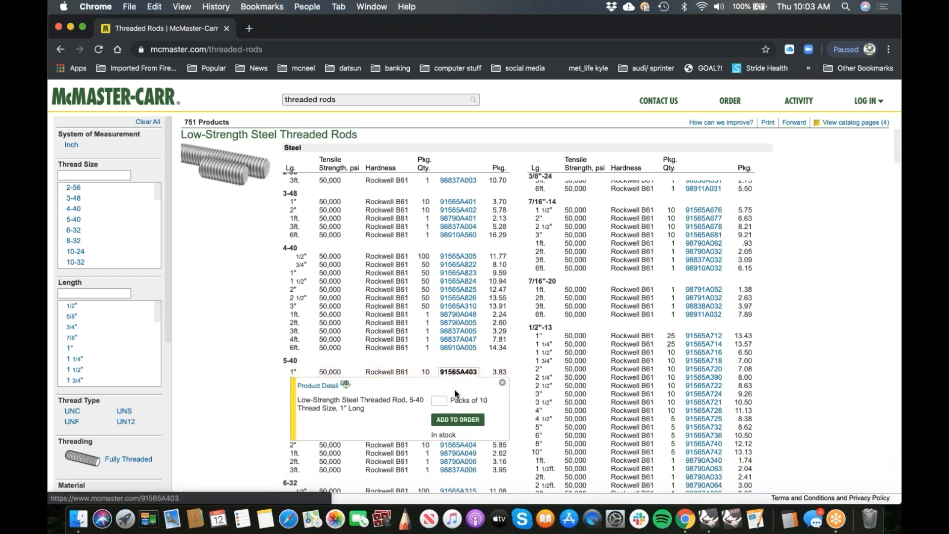
click(317, 385)
Save the threaded rod's CAD model in 3-D STEP format and show the downloaded file in its folder
scroll(450, 367, down, 10)
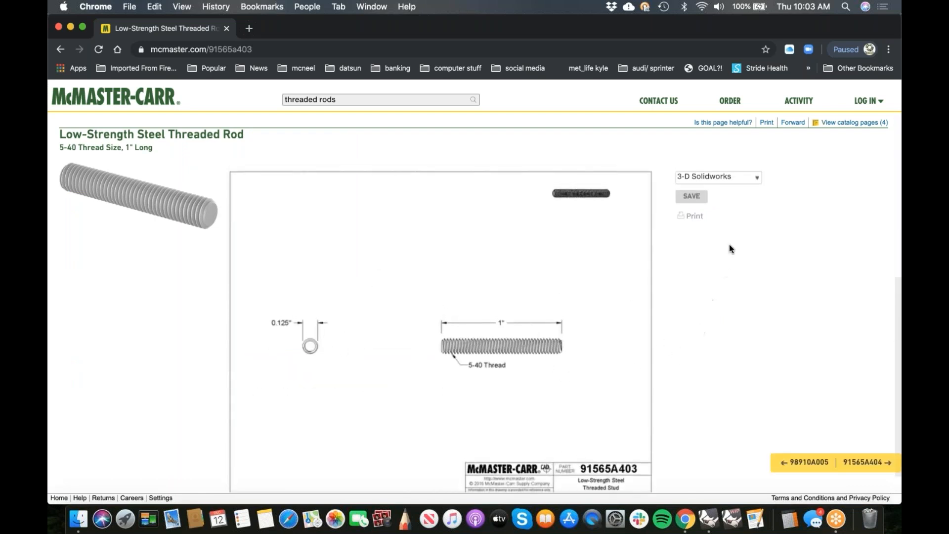
click(743, 182)
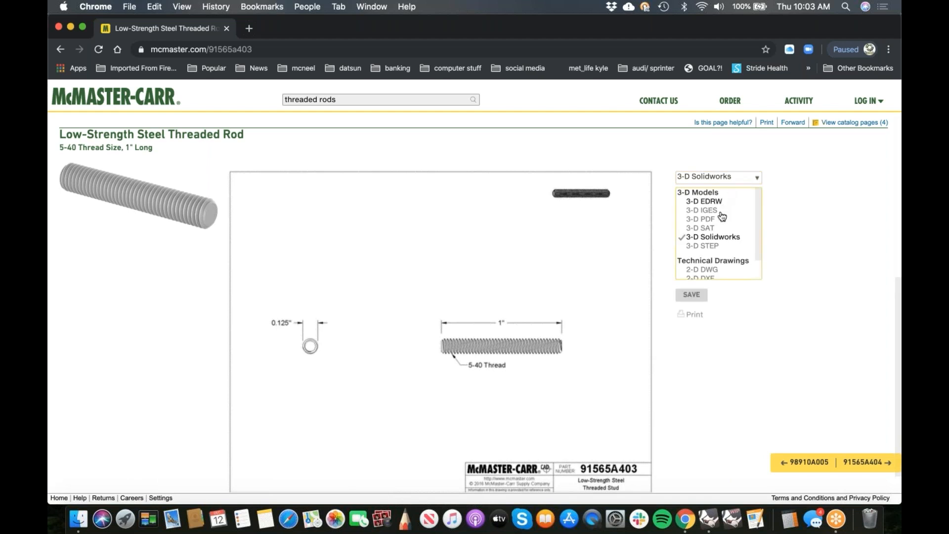
key(Up)
click(711, 247)
click(690, 196)
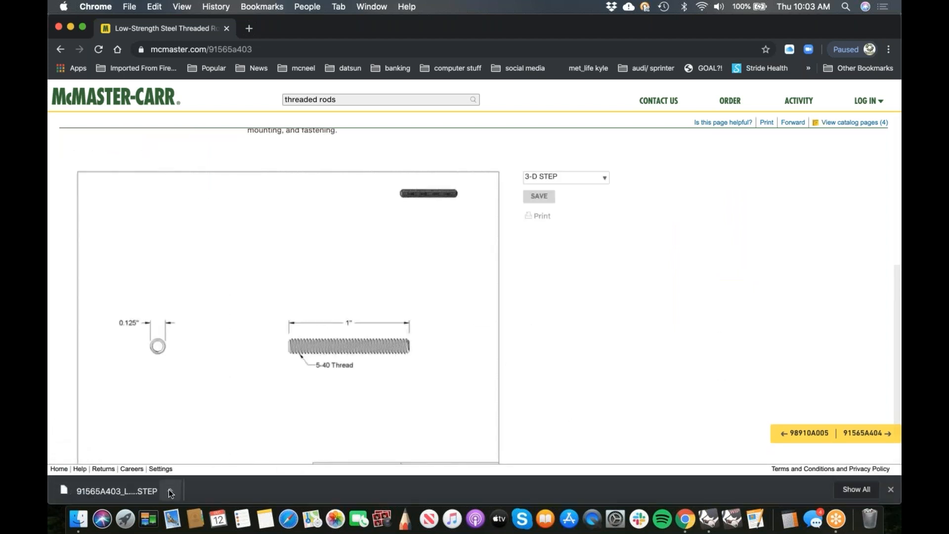
click(168, 490)
click(201, 478)
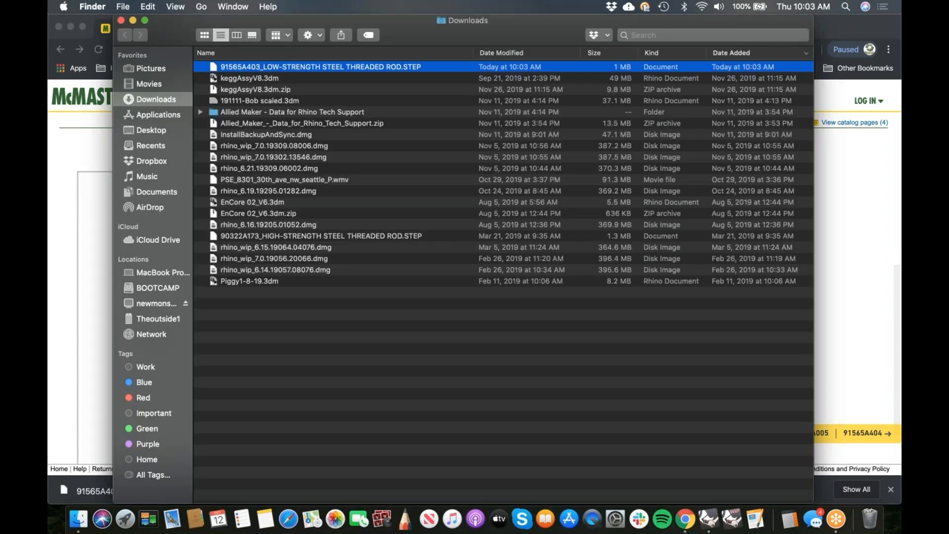
Put away the browser and Downloads windows and return to the ray gun model in Rhinoceros
click(71, 26)
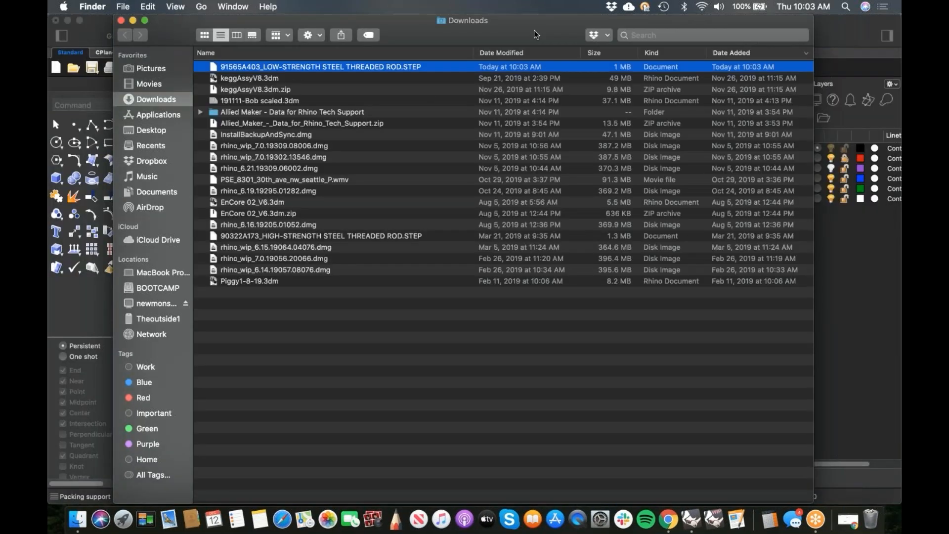
drag(533, 30, 702, 69)
drag(889, 105, 899, 105)
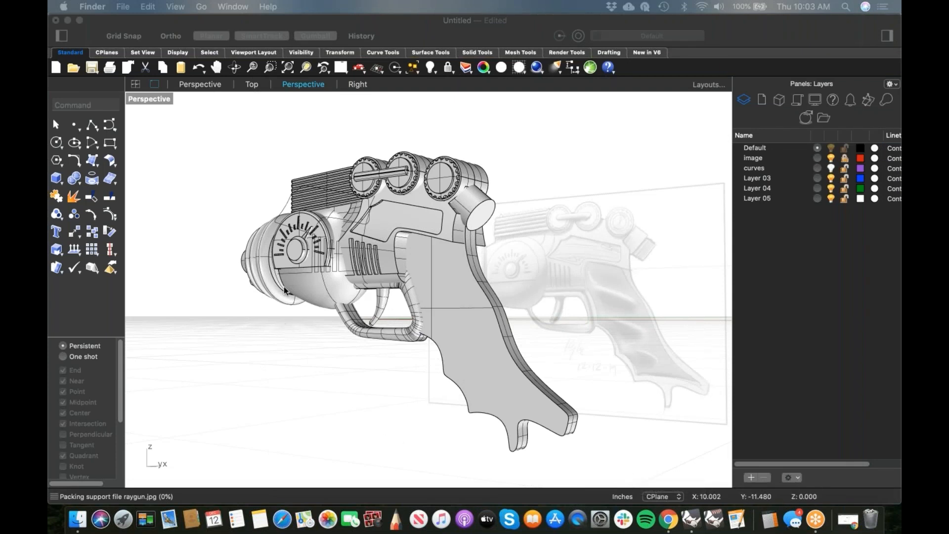
right_drag(270, 310, 341, 336)
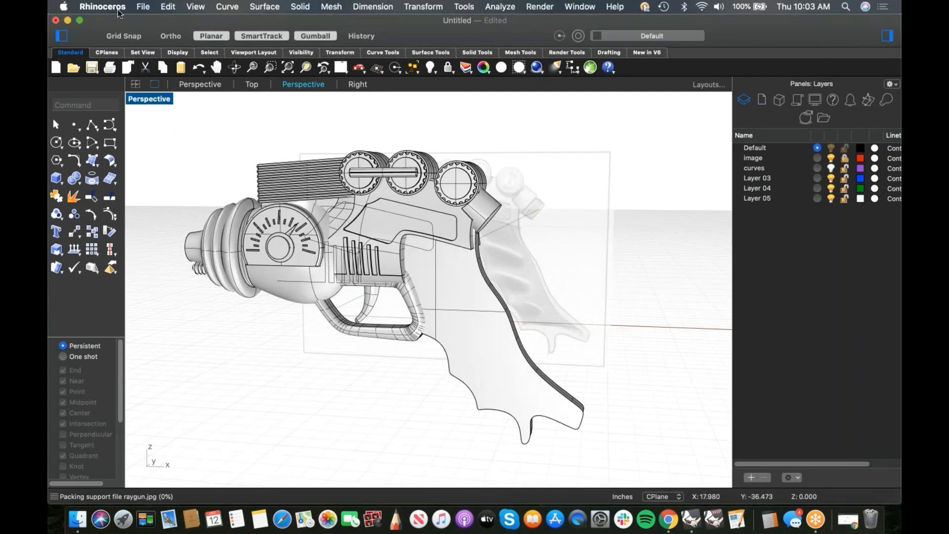
Import 90322A173_HIGH-STRENGTH STEEL THREADED ROD.STEP from the Downloads folder with surfaces joined
click(148, 9)
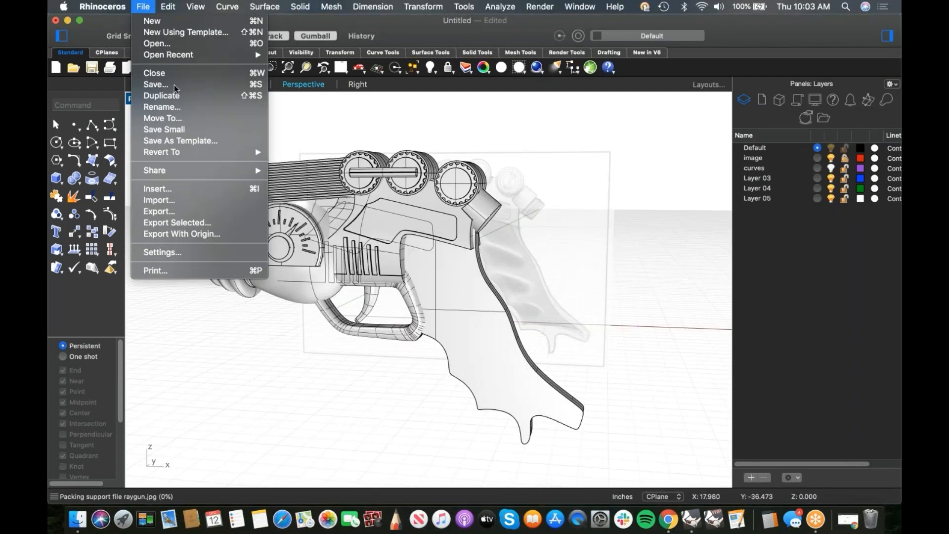
click(174, 197)
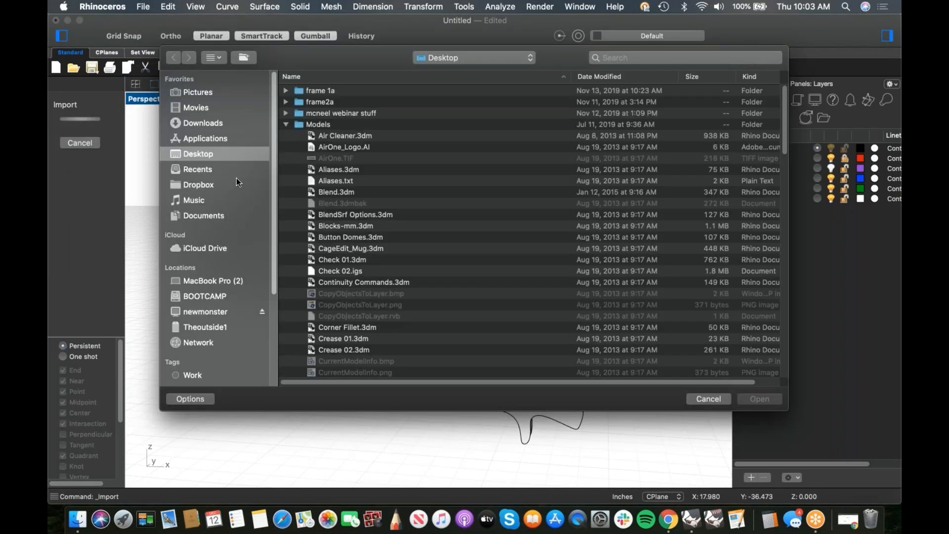
click(202, 123)
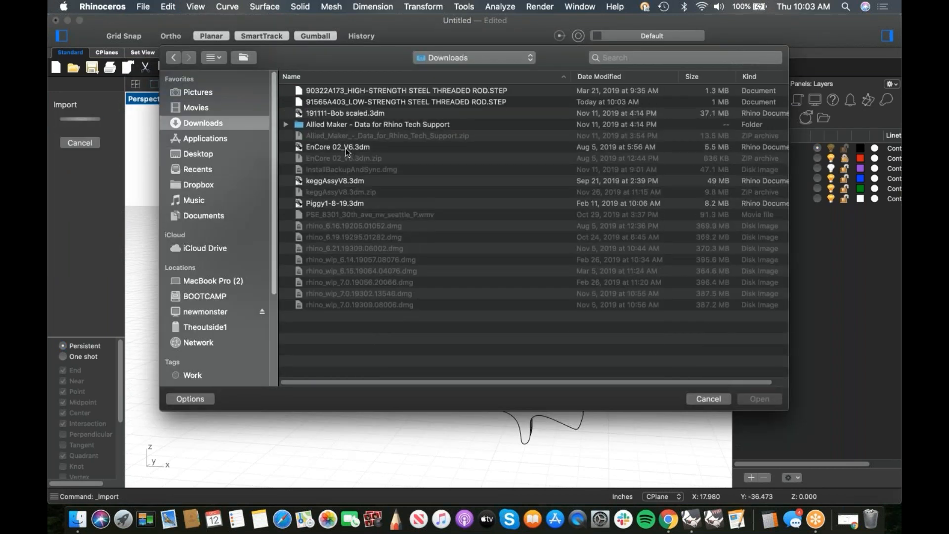
double_click(432, 91)
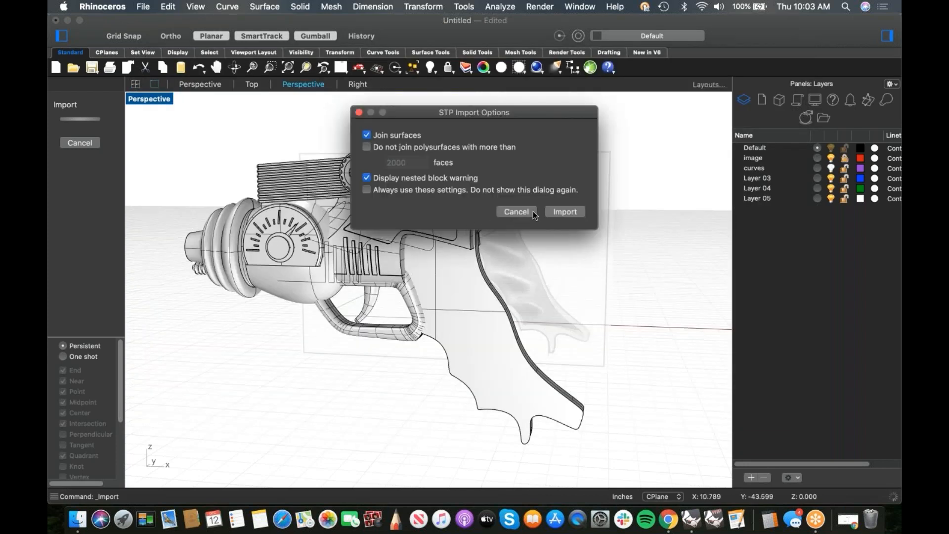
click(564, 212)
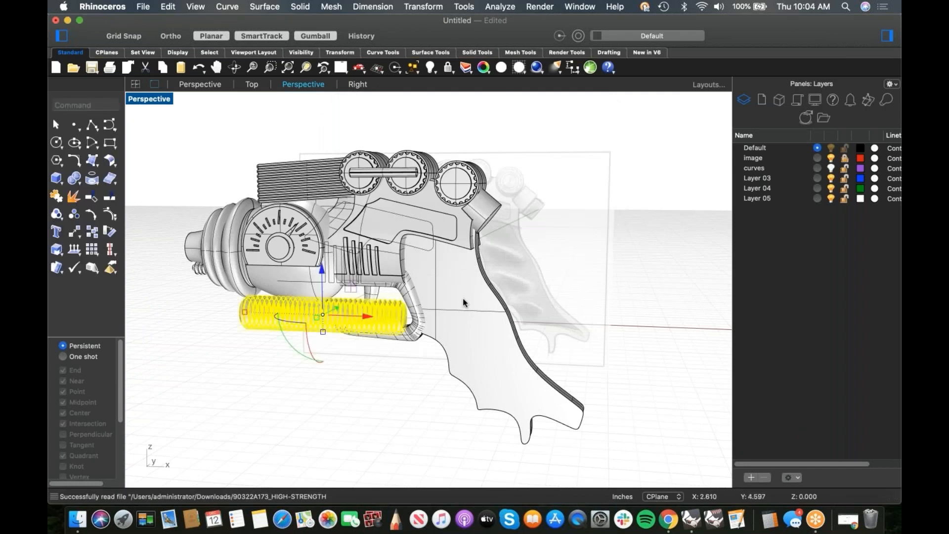
In the Front view, move the imported threaded rod up so its end lies at the ray gun's rear connector
scroll(432, 303, up, 10)
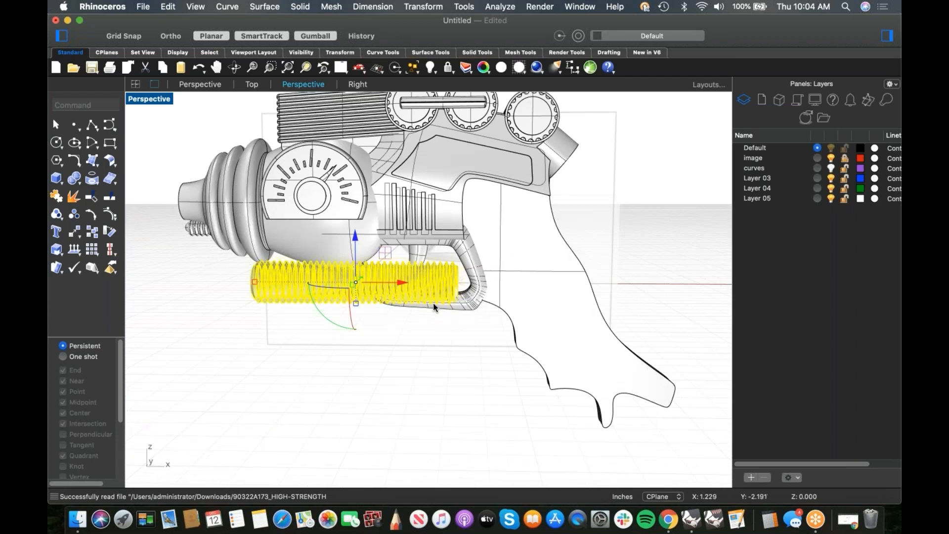
text(f)
key(Return)
right_drag(438, 343, 439, 383)
drag(380, 297, 478, 212)
Rotate the threaded rod about -43.5 degrees around its rear end to follow the connector's slope
text(ro)
key(Return)
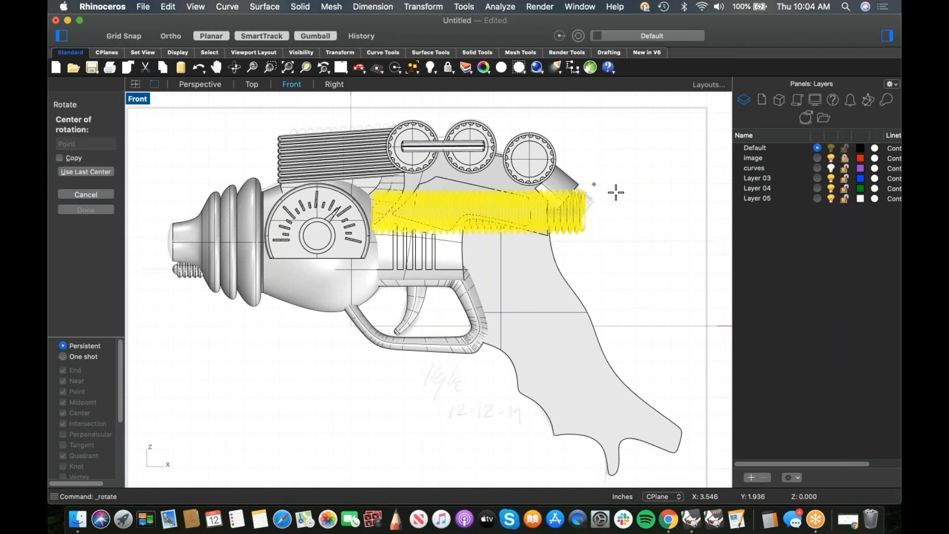
click(587, 211)
click(351, 212)
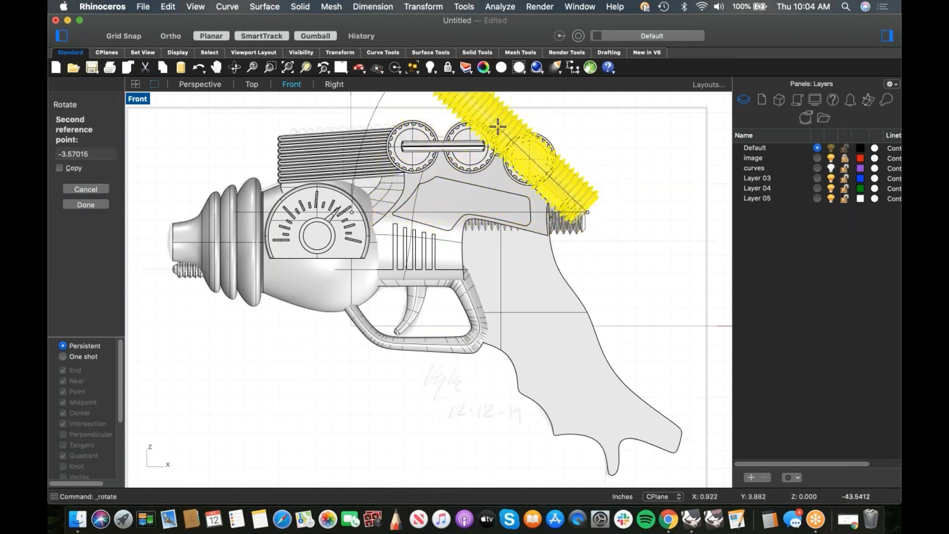
click(538, 163)
scroll(571, 201, up, 5)
scroll(582, 216, down, 2)
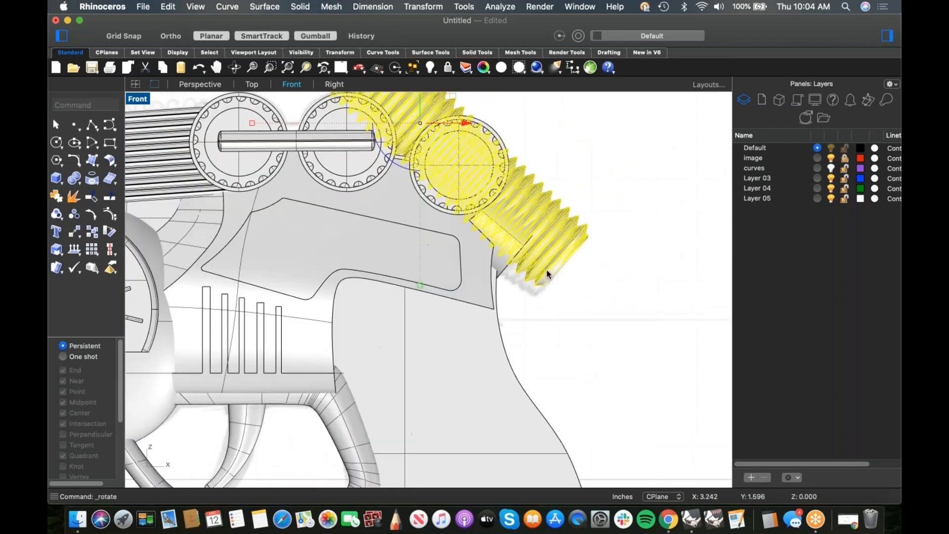
Shift the threaded rod onto the sketched thread and rotate it slightly around its end to match the connector's direction
scroll(547, 269, up, 3)
scroll(545, 267, down, 1)
scroll(548, 227, down, 2)
drag(549, 237, 544, 250)
text(otate)
key(Return)
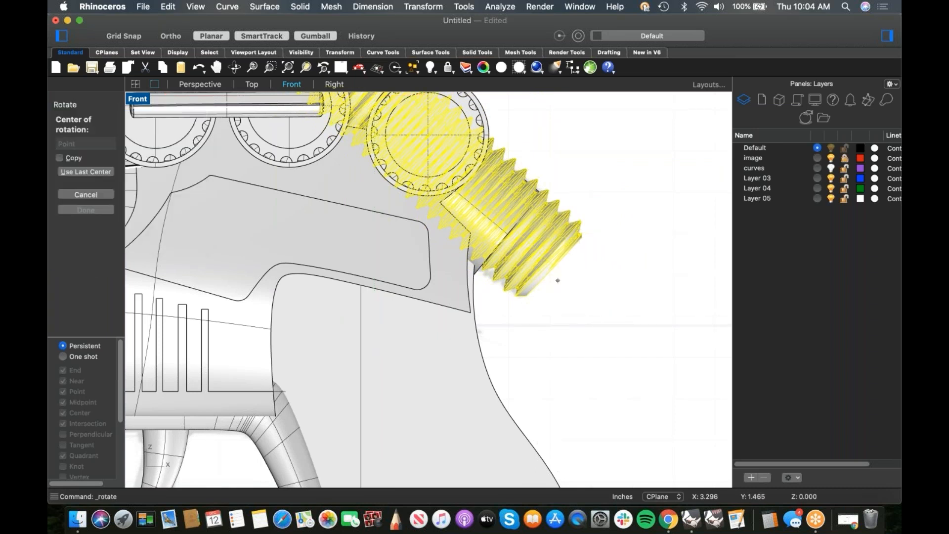
click(555, 269)
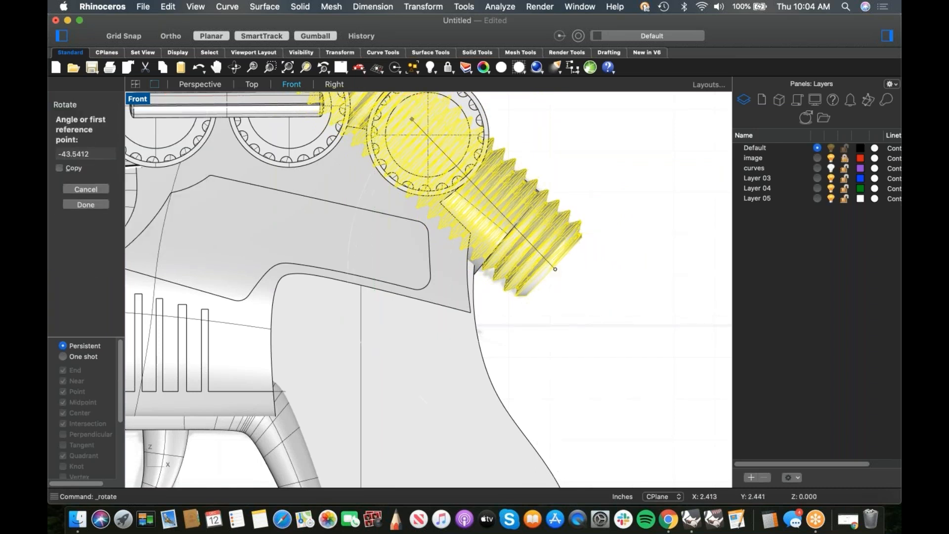
click(406, 123)
click(404, 122)
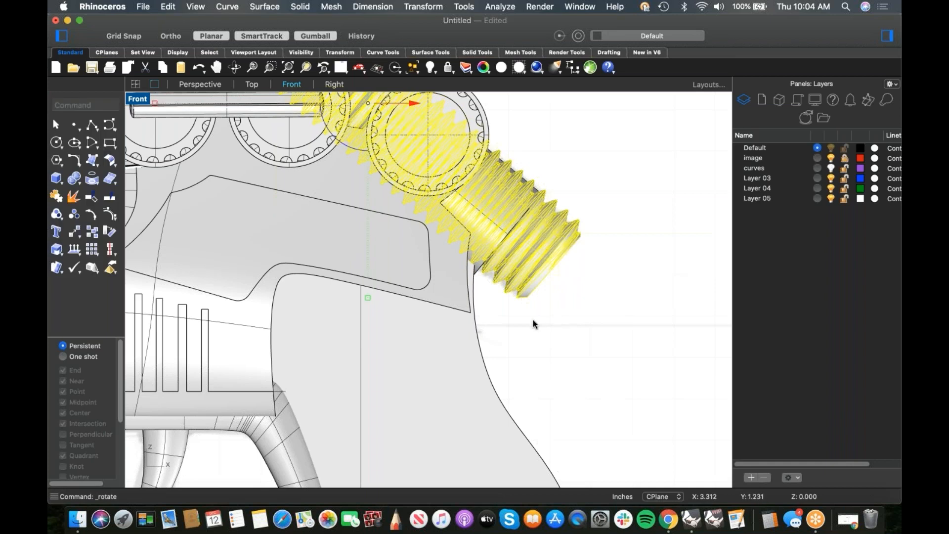
Scale the threaded rod down uniformly and move it back toward the connector's axis
scroll(507, 306, down, 3)
scroll(438, 271, up, 2)
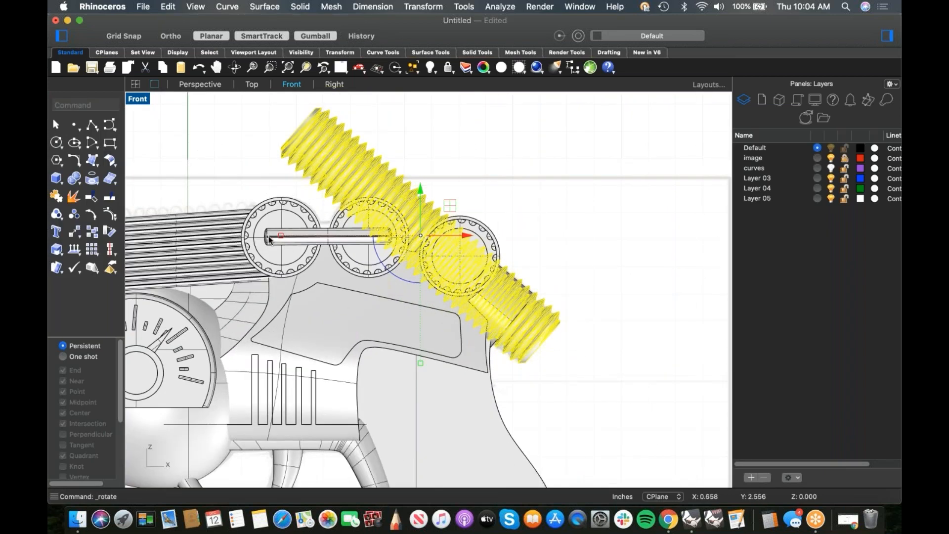
shift+drag(279, 238, 326, 234)
drag(450, 206, 460, 271)
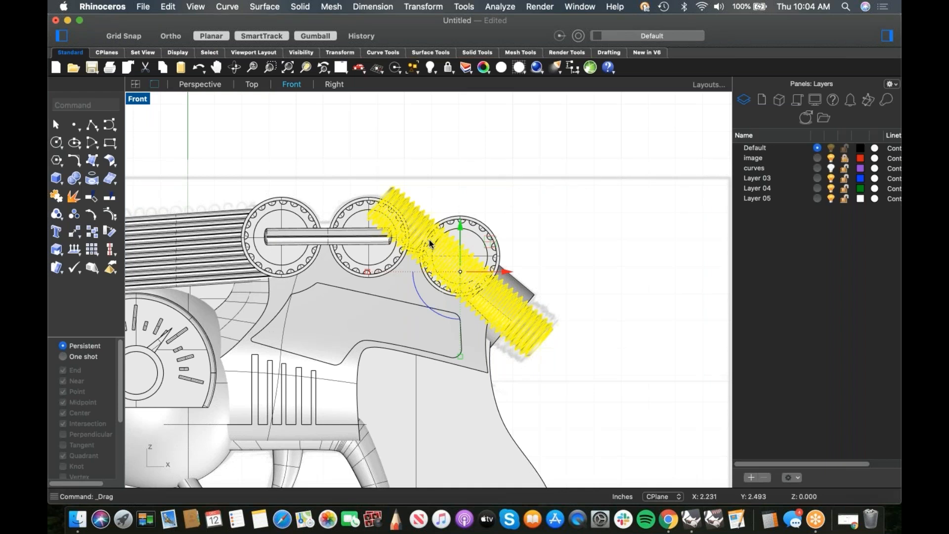
Scale the threaded rod up slightly to match the sketched thread and reposition it in the rear connector
scroll(542, 331, up, 5)
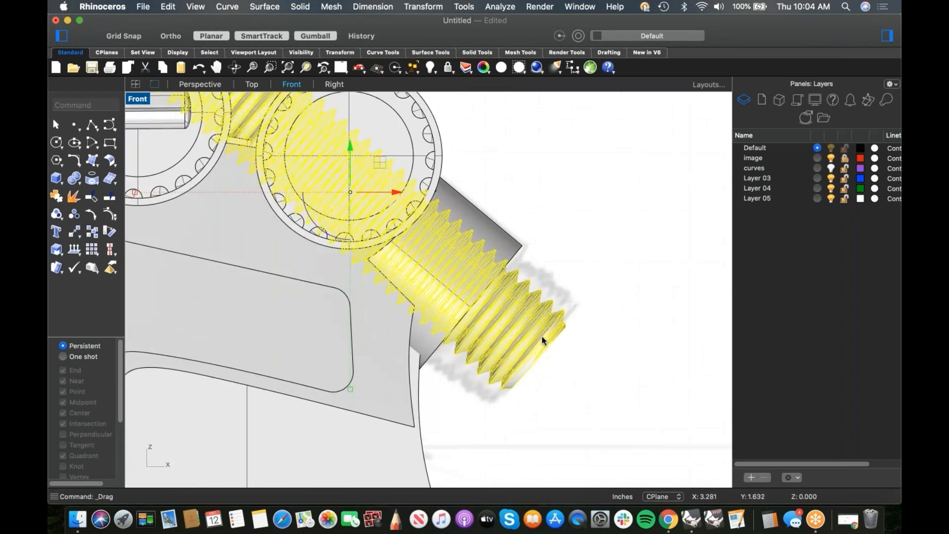
scroll(482, 319, down, 2)
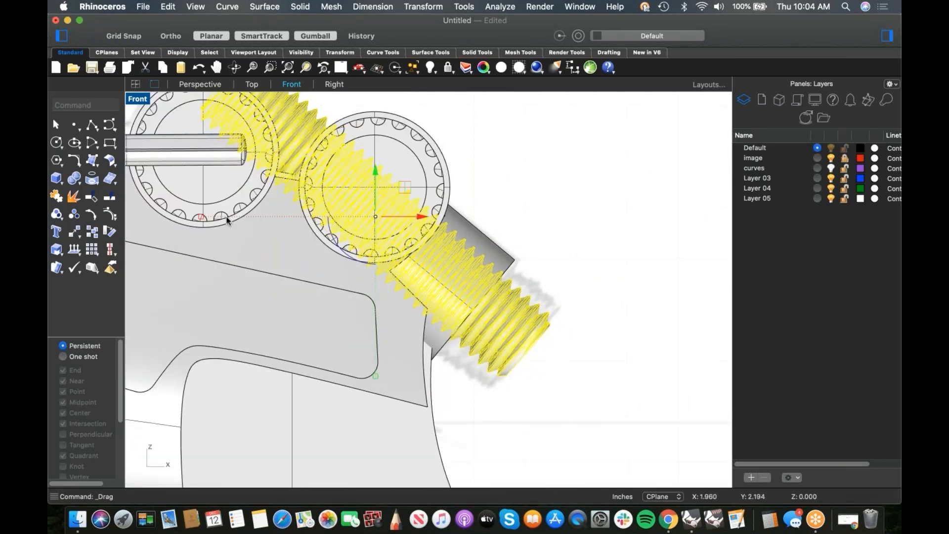
shift+drag(201, 217, 144, 242)
drag(405, 190, 325, 174)
click(554, 369)
scroll(555, 368, down, 5)
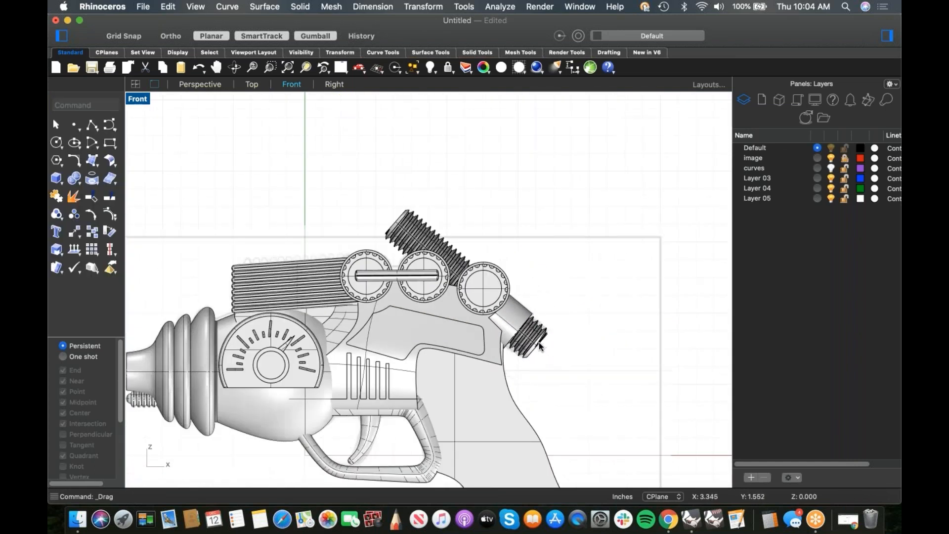
Isolate the rear connector and the threaded rod so the other model parts are hidden
scroll(538, 346, up, 5)
click(522, 273)
shift+click(542, 310)
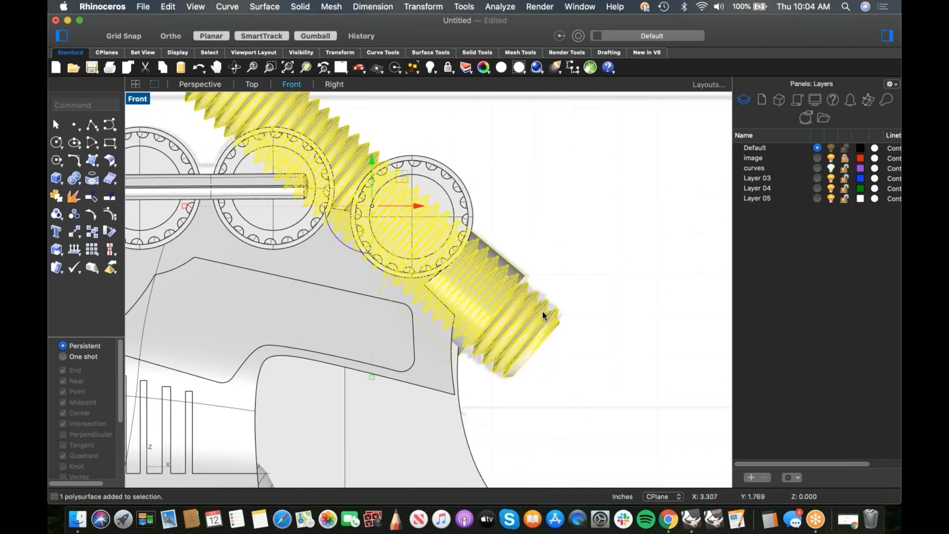
key(super+i)
key(super+h)
scroll(500, 320, down, 2)
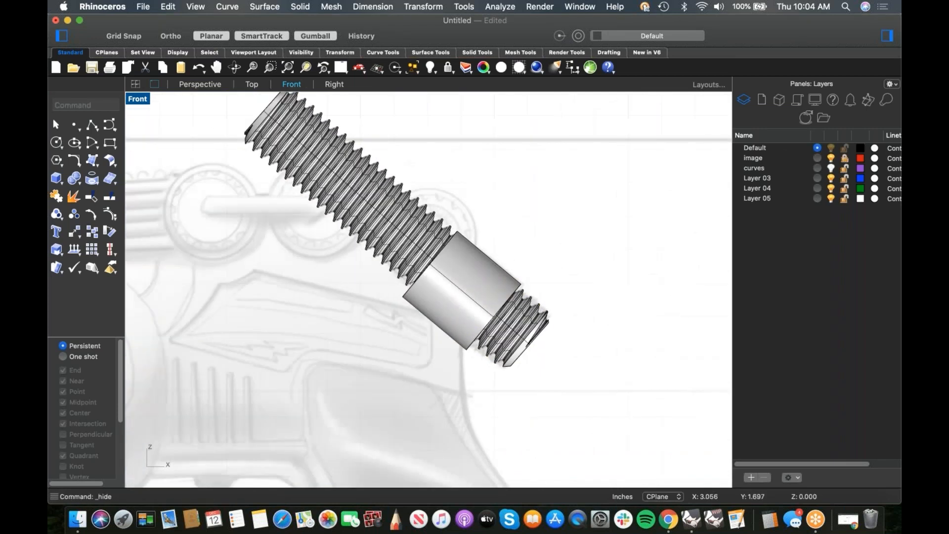
Rotate the threaded rod about 1.5 degrees around its exposed end to align it with the connector's axis
right_drag(501, 333, 499, 346)
click(509, 352)
text(rr)
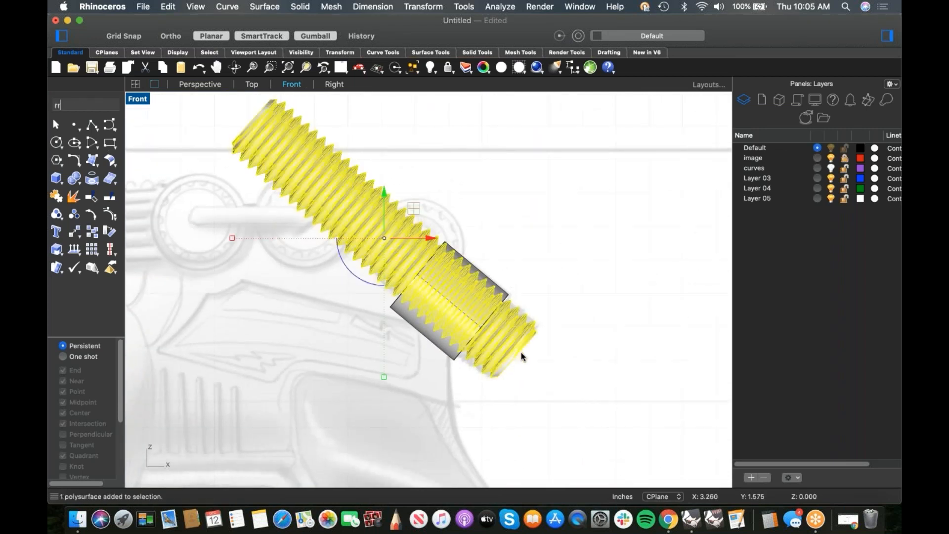
right_click(517, 353)
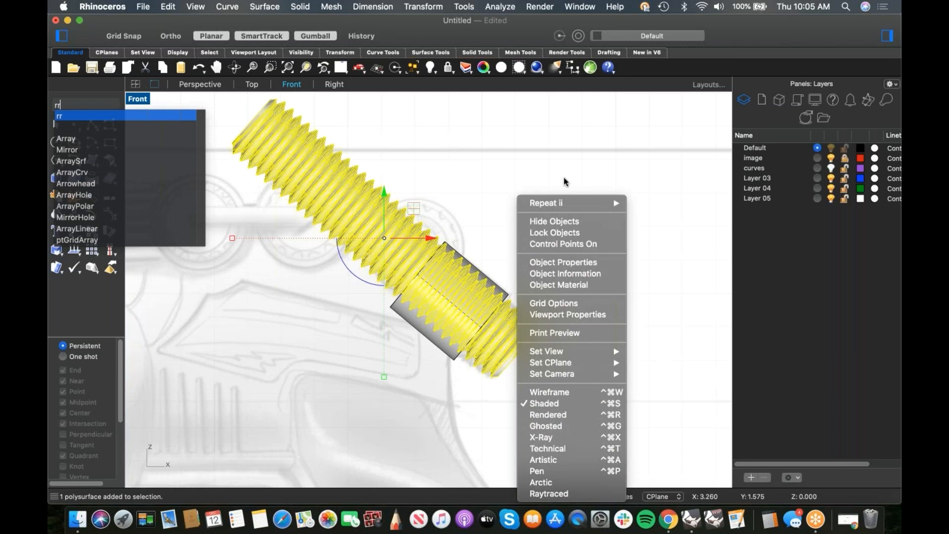
click(444, 184)
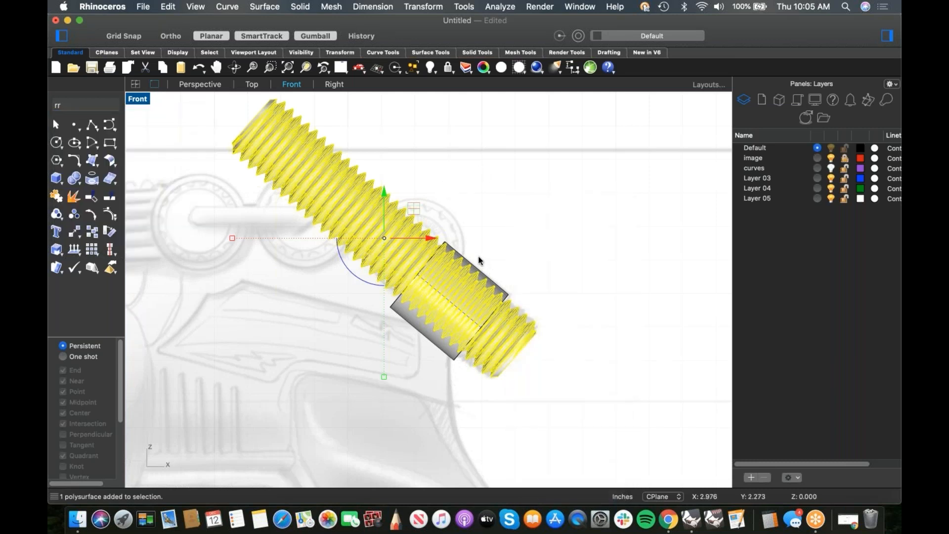
key(Return)
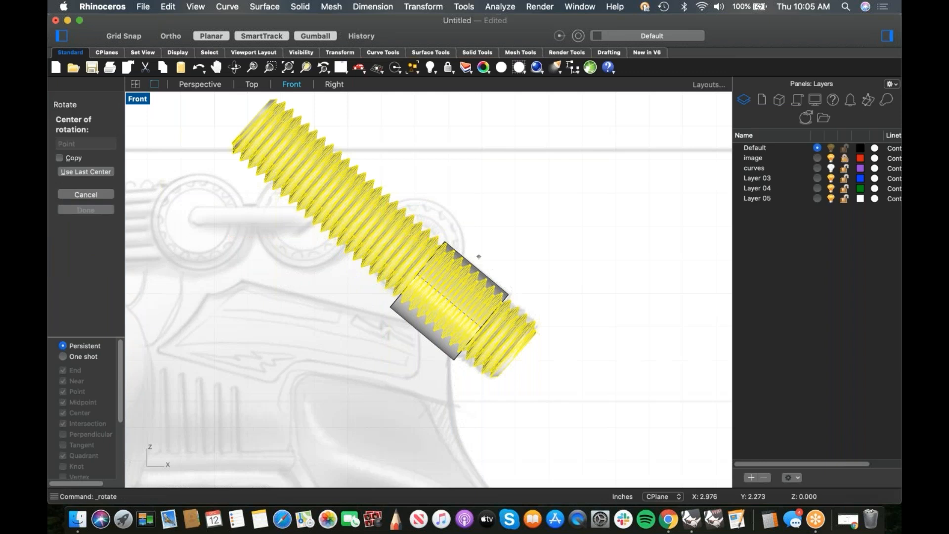
click(517, 353)
click(302, 165)
click(293, 169)
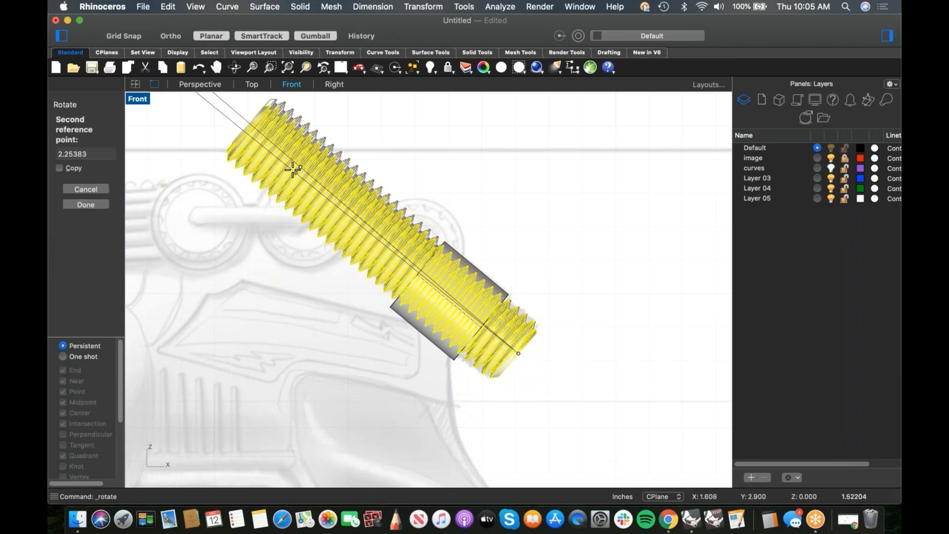
click(455, 190)
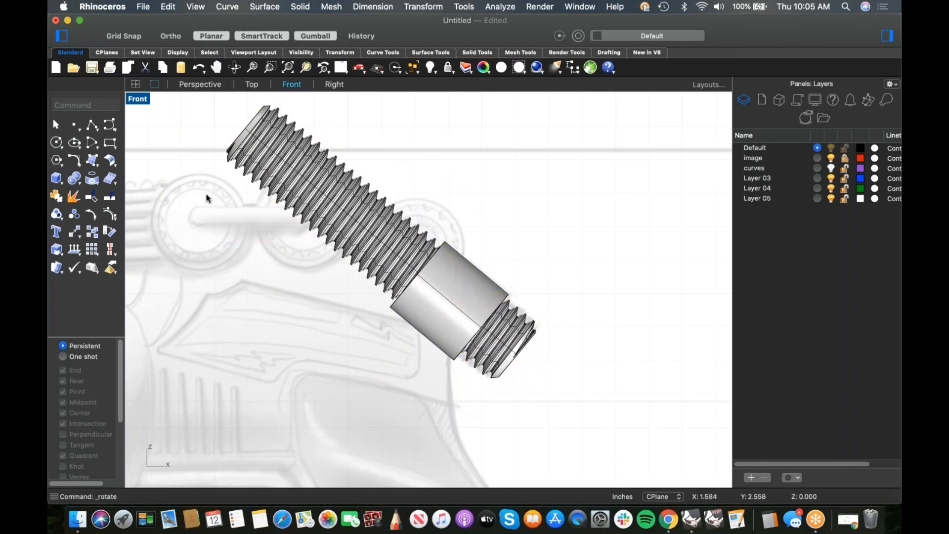
Draw a line across the connector and trim away the long upper part of the threaded rod with it
click(93, 125)
click(405, 327)
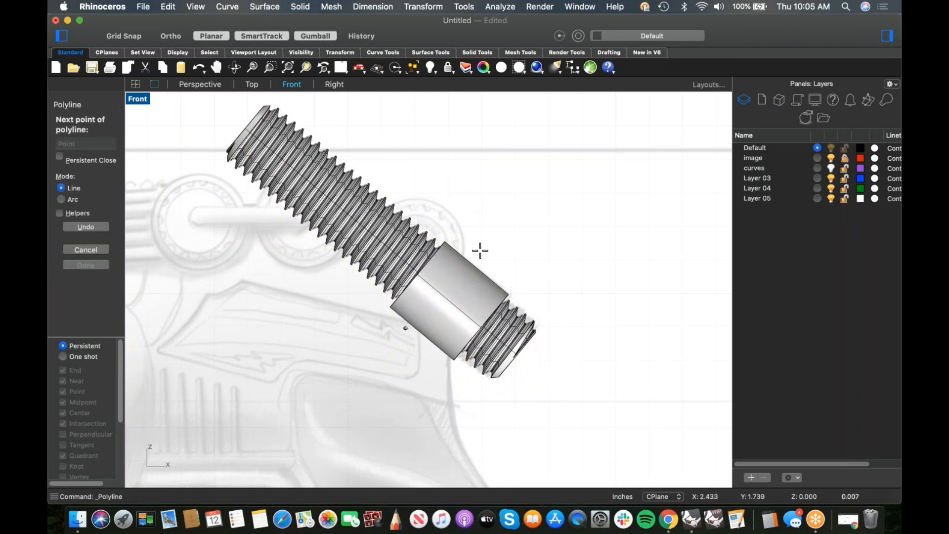
click(495, 226)
key(Return)
click(488, 238)
text(trim)
key(Return)
click(371, 225)
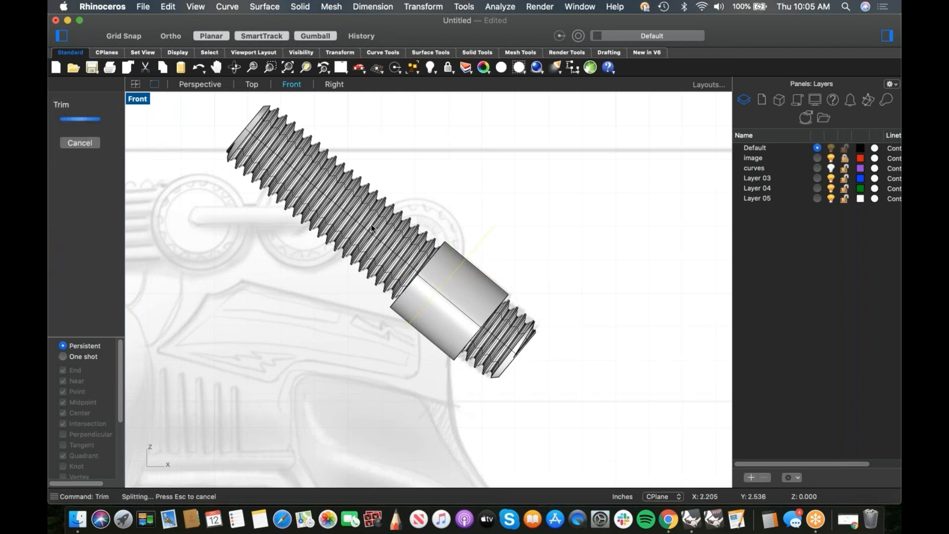
key(Return)
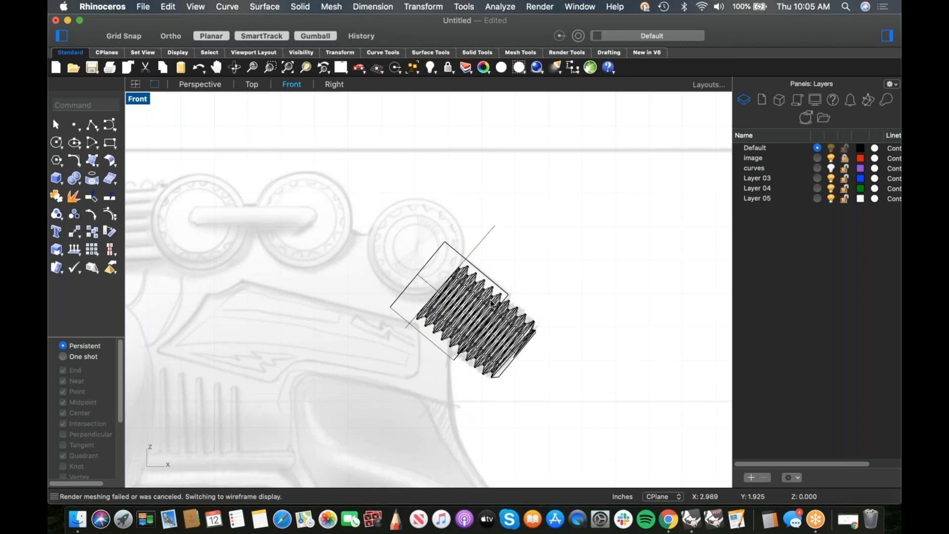
Cap the open cut end of the trimmed threaded rod and delete the cutting line
scroll(518, 331, up, 4)
click(512, 345)
text(cap)
key(Return)
click(452, 151)
key(Delete)
Show all hidden ray gun parts in the Perspective view and set its display to Shaded
text(pp)
key(Return)
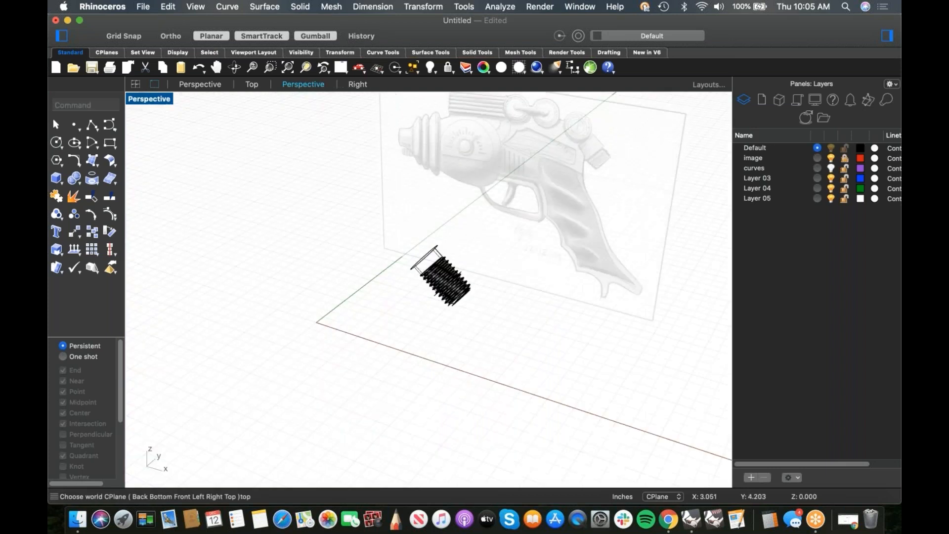
shift+right_drag(432, 282, 406, 299)
key(ctrl+alt+h)
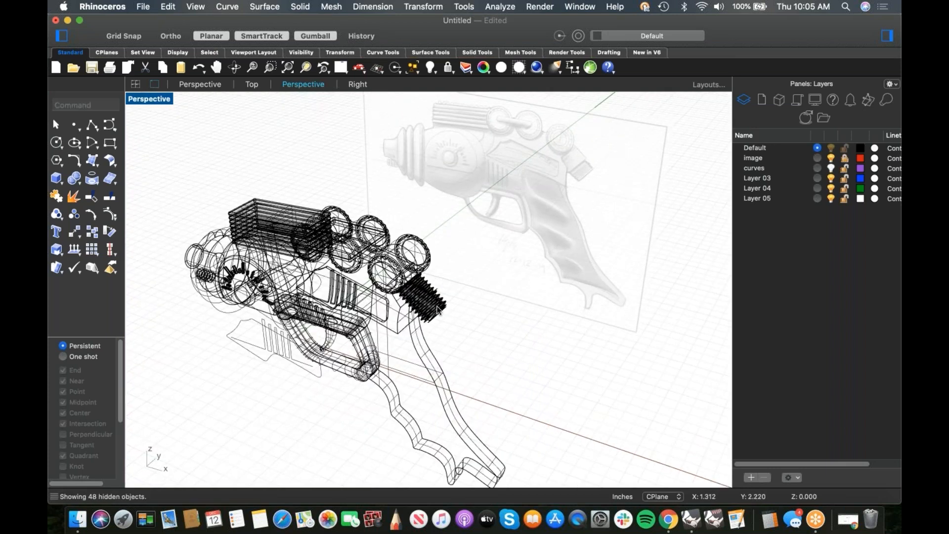
scroll(437, 309, up, 5)
middle_click(494, 273)
click(511, 291)
Boolean-union the trimmed threaded rod with the angled connector at the rear of the gun
mouse_move(472, 321)
right_down()
mouse_move(417, 311)
mouse_move(420, 304)
mouse_move(504, 334)
mouse_move(435, 292)
right_up()
scroll(432, 316, up, 5)
scroll(494, 333, down, 4)
click(434, 289)
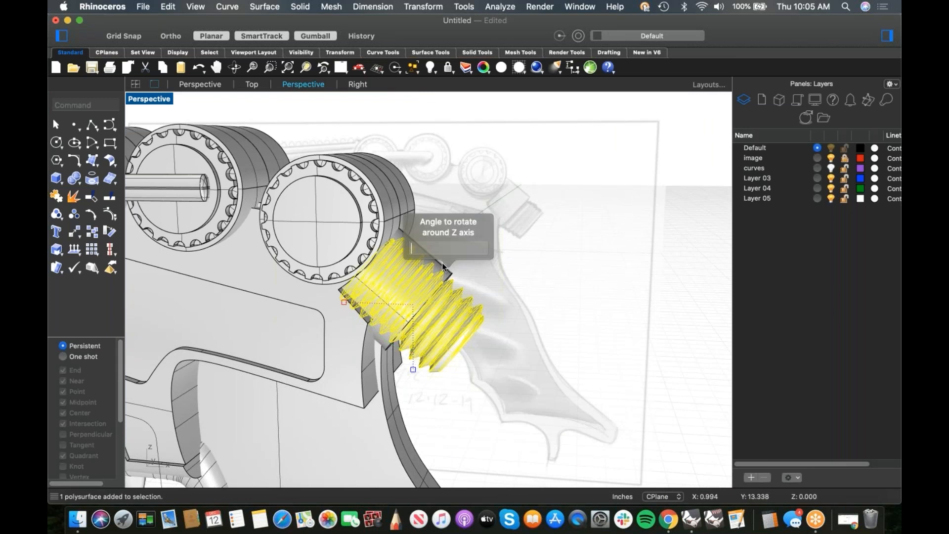
shift+click(451, 272)
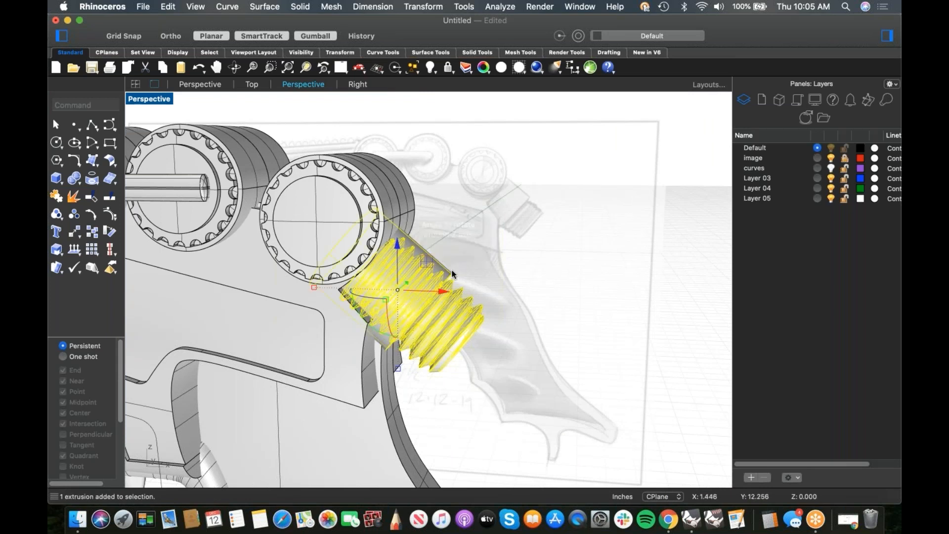
click(75, 179)
click(502, 289)
scroll(502, 307, down, 6)
mouse_move(509, 304)
right_down()
mouse_move(390, 326)
mouse_move(496, 306)
right_up()
scroll(495, 311, down, 5)
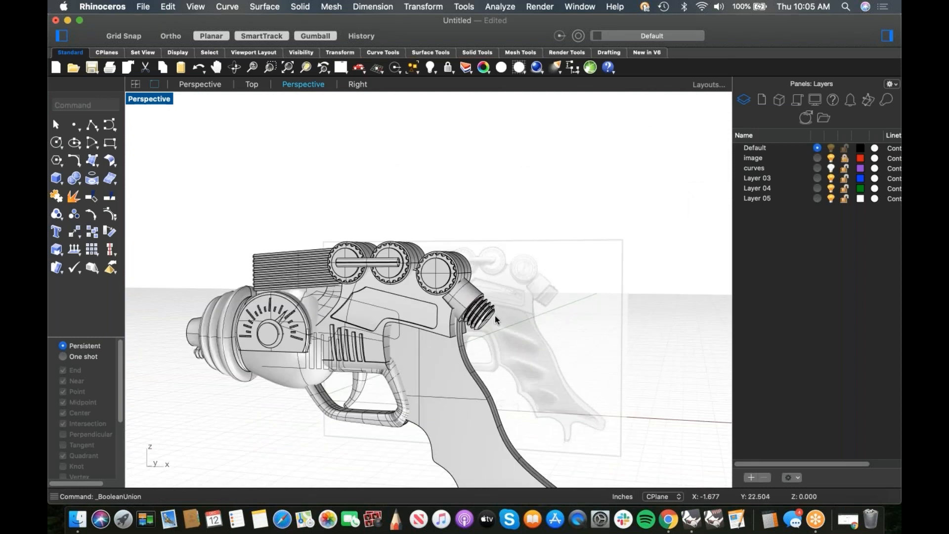
right_drag(500, 345, 521, 311)
right_drag(528, 352, 583, 365)
Switch to the Front view in Wireframe display, framing the grip over the reference sketch
key(ctrl+super+f)
right_drag(526, 341, 539, 312)
middle_click(532, 309)
click(562, 341)
scroll(506, 335, up, 5)
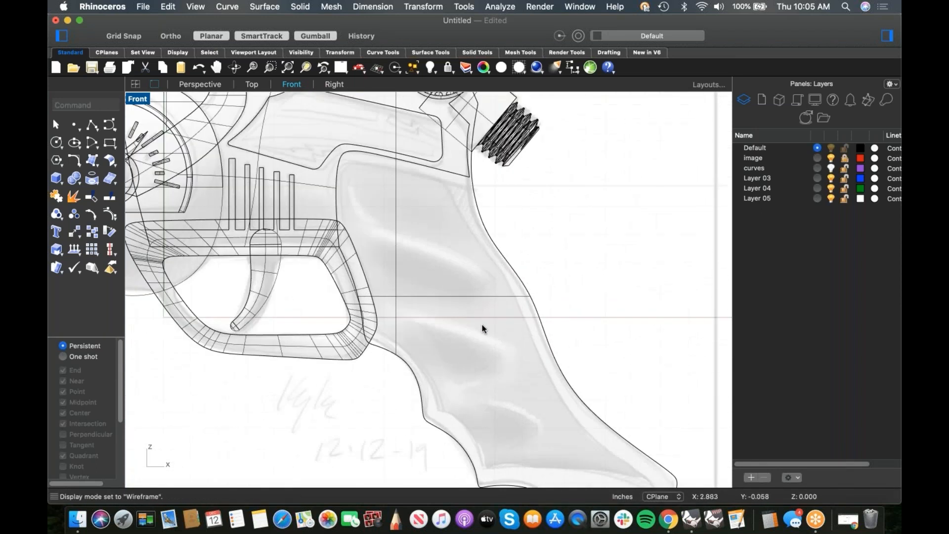
scroll(476, 254, down, 5)
scroll(461, 288, up, 3)
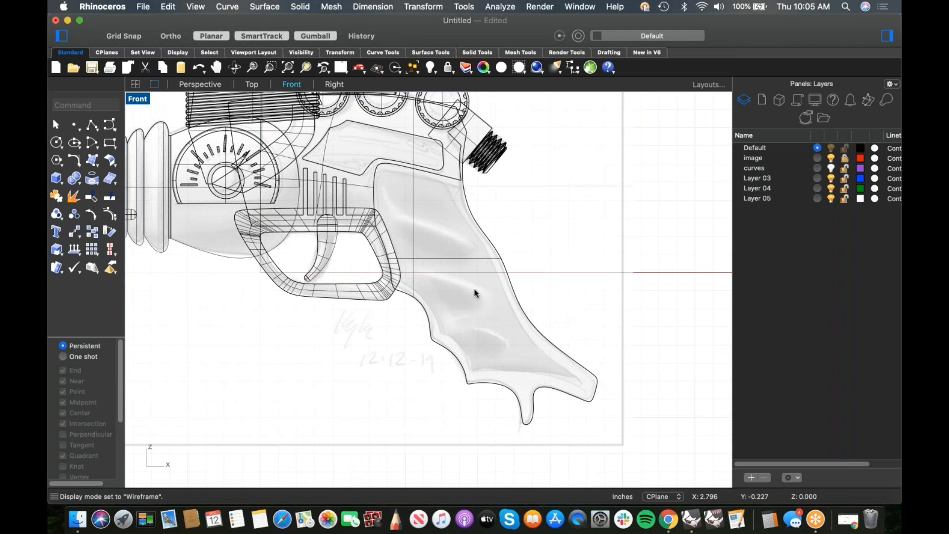
Try to Boolean-union the grip body with the slotted side panel body, and delete the error marker dot
drag(547, 269, 507, 318)
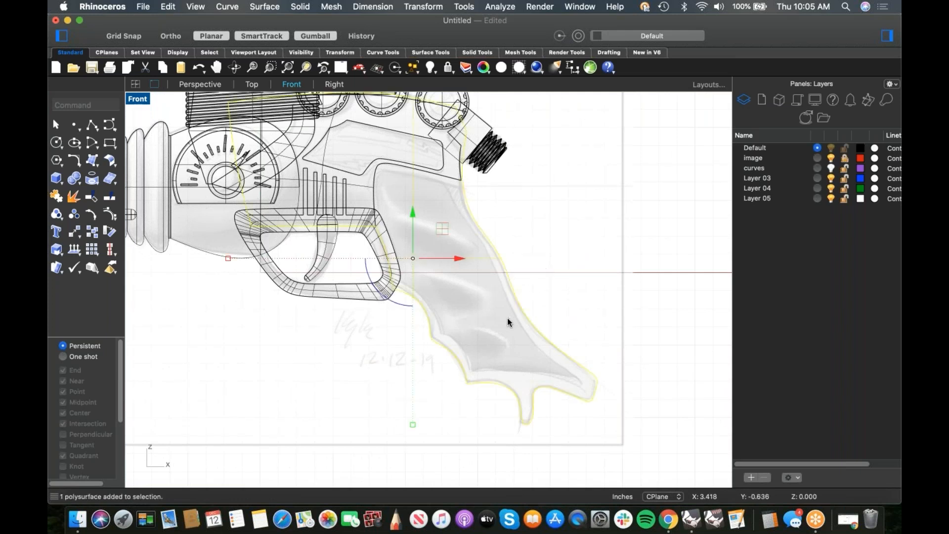
click(506, 237)
scroll(473, 186, up, 3)
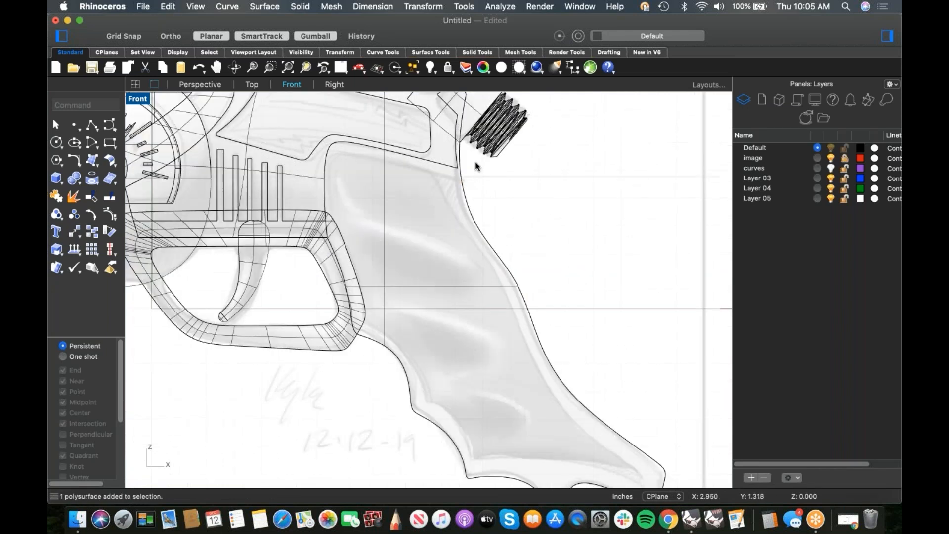
drag(443, 170, 443, 171)
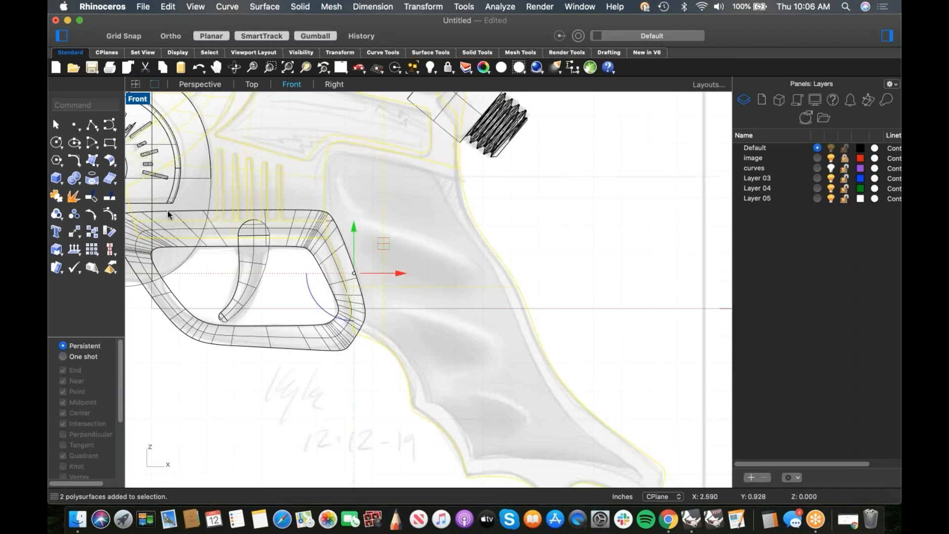
click(111, 198)
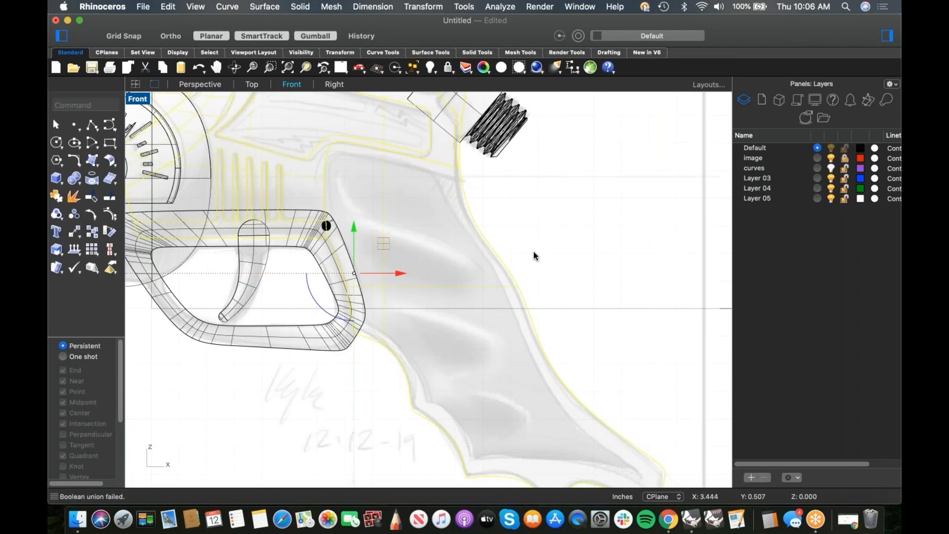
drag(532, 260, 476, 289)
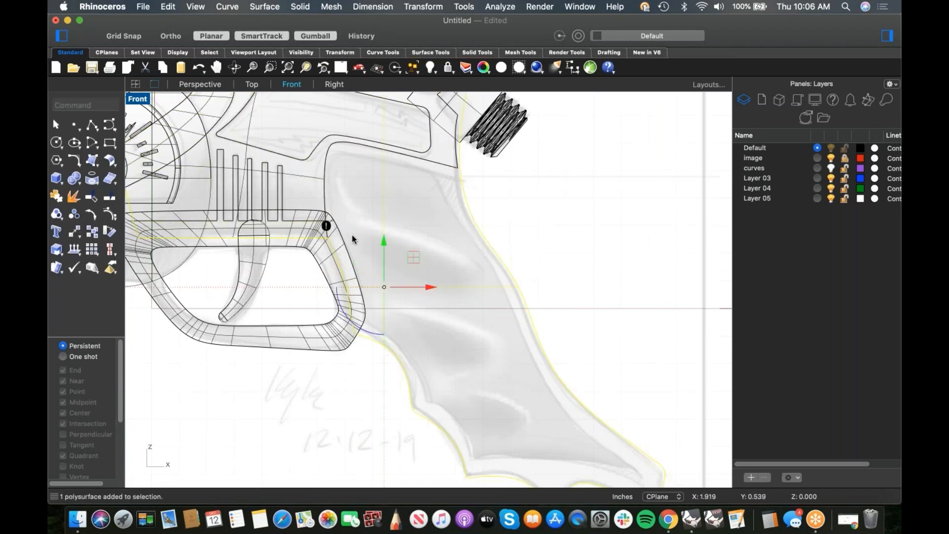
scroll(353, 236, up, 6)
click(358, 216)
click(305, 219)
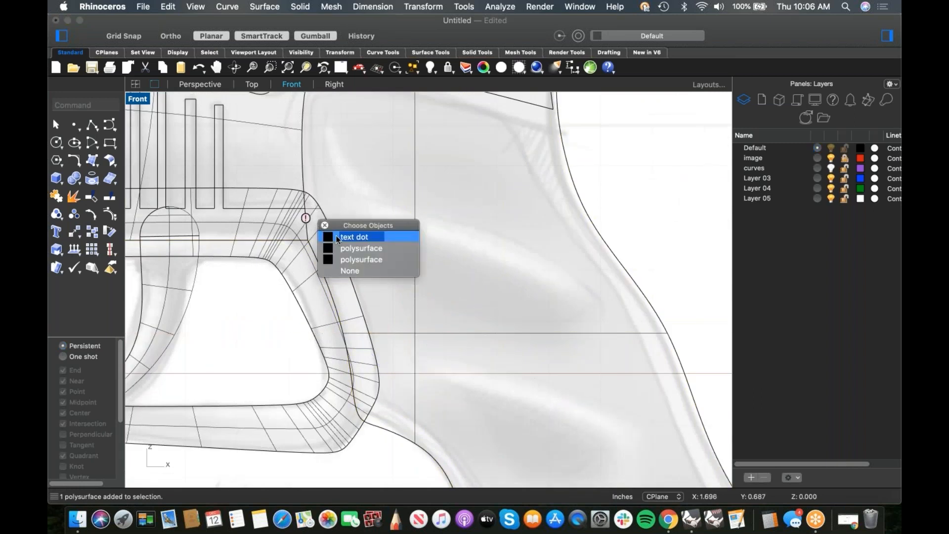
click(345, 238)
key(Delete)
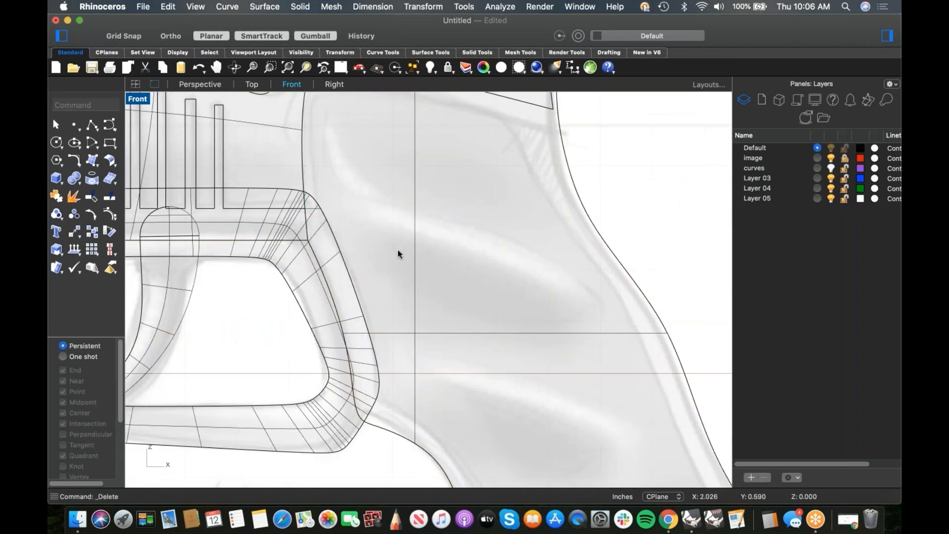
Try isolating the grip body by hiding all other parts, and undo the hiding
scroll(398, 249, down, 5)
right_drag(397, 249, 484, 241)
drag(662, 285, 575, 341)
key(super+h)
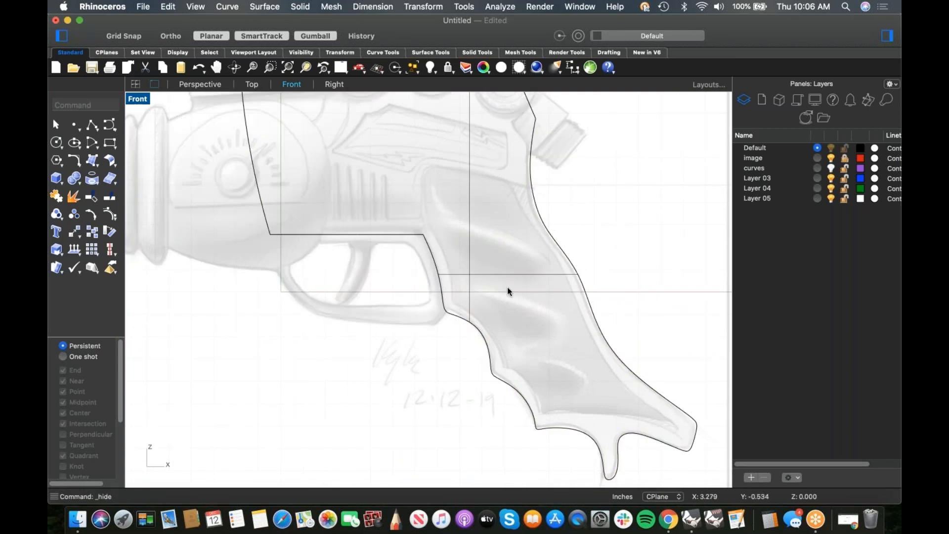
scroll(414, 297, up, 5)
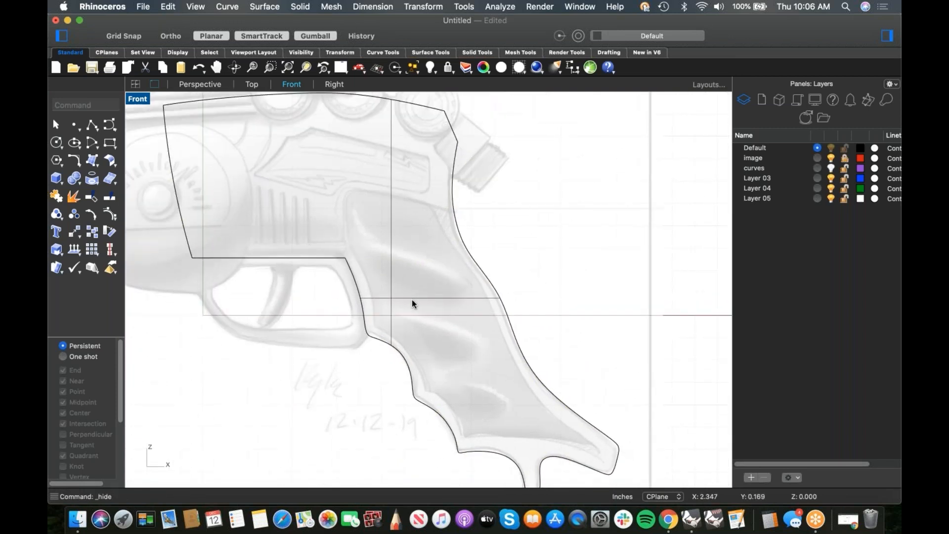
key(super+z)
scroll(375, 207, up, 3)
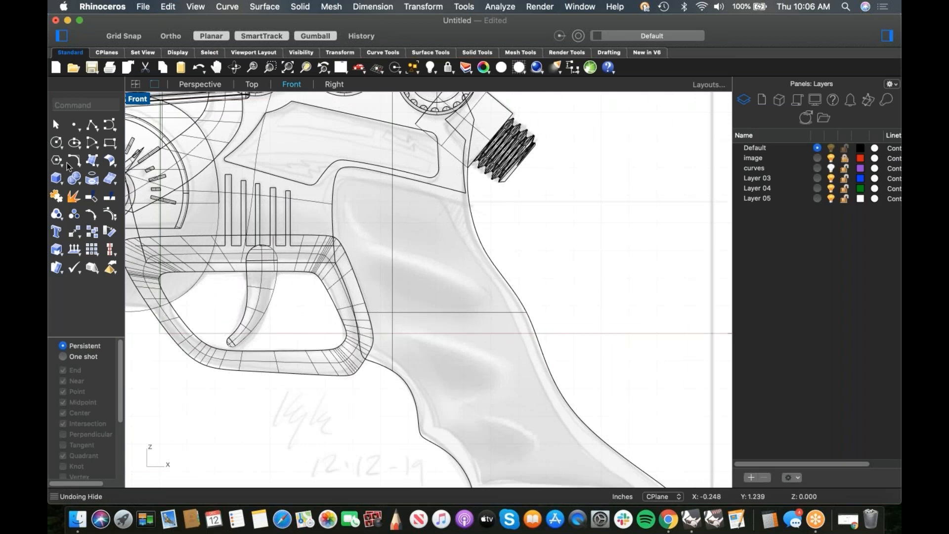
Try to duplicate the border of the slotted side panel body
click(98, 186)
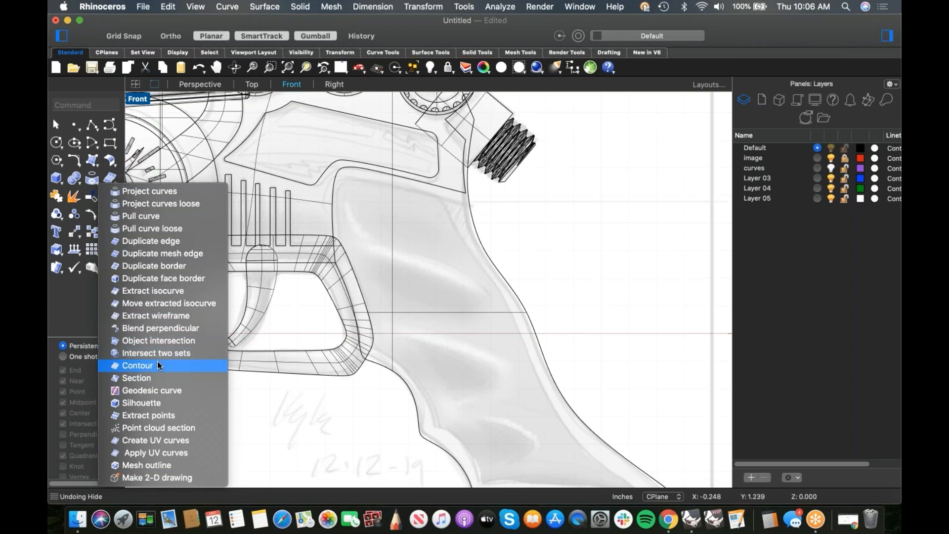
click(163, 266)
click(374, 174)
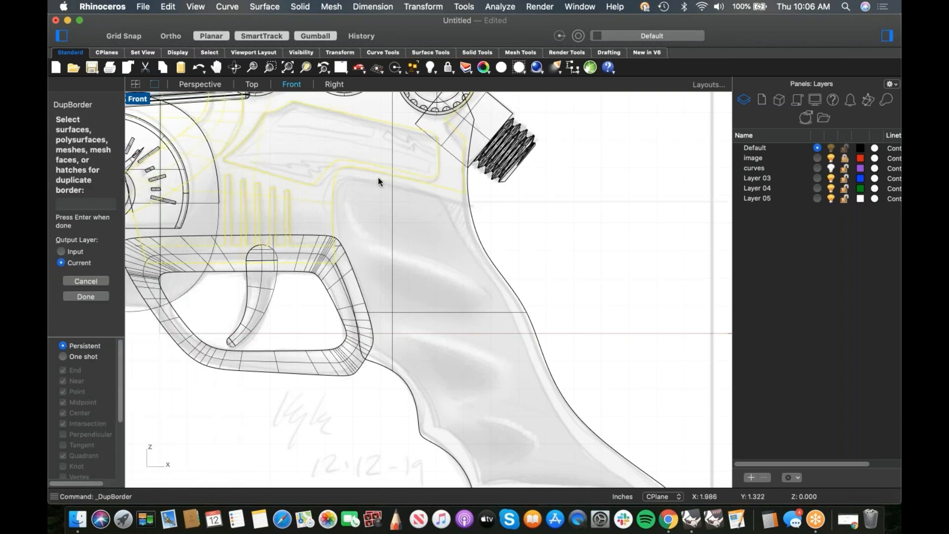
key(Return)
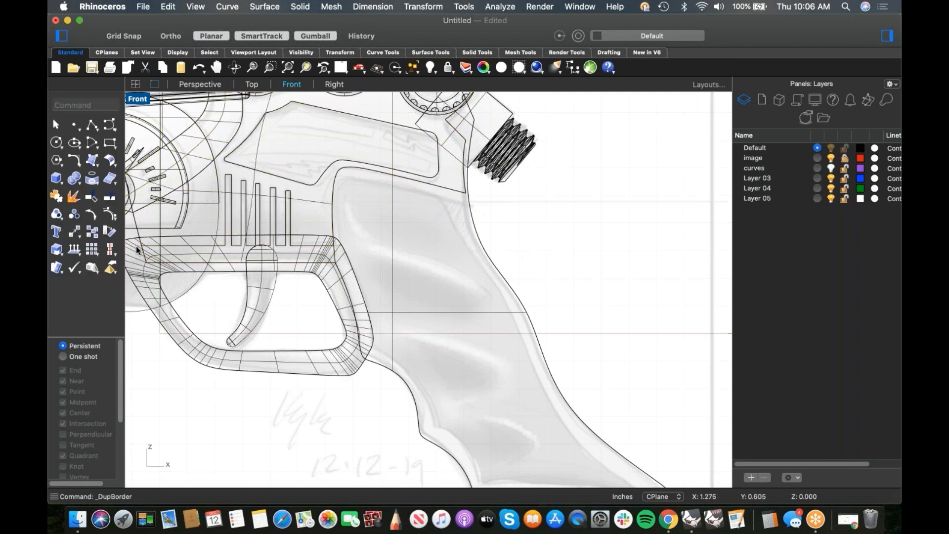
Duplicate the side panel's edge that runs along the top and upper front of the grip as a curve
click(93, 179)
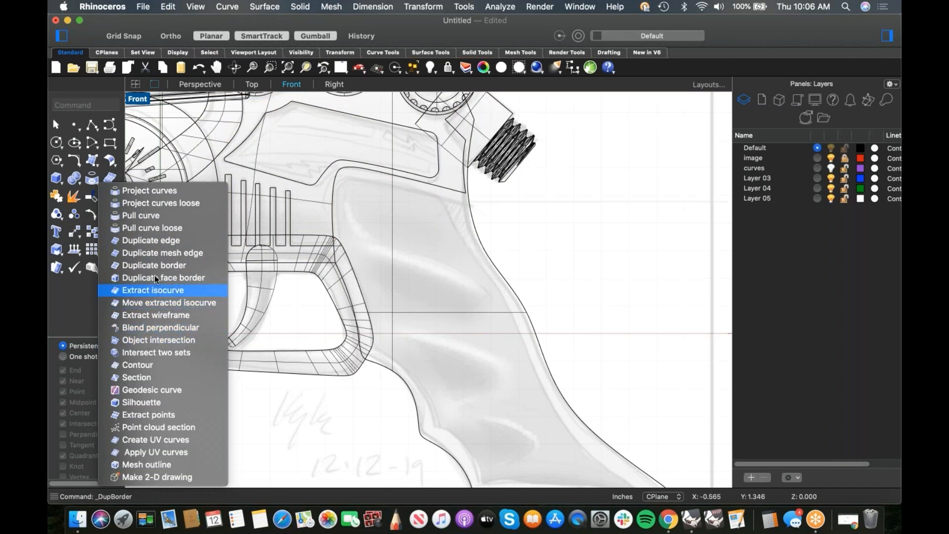
click(152, 240)
click(351, 170)
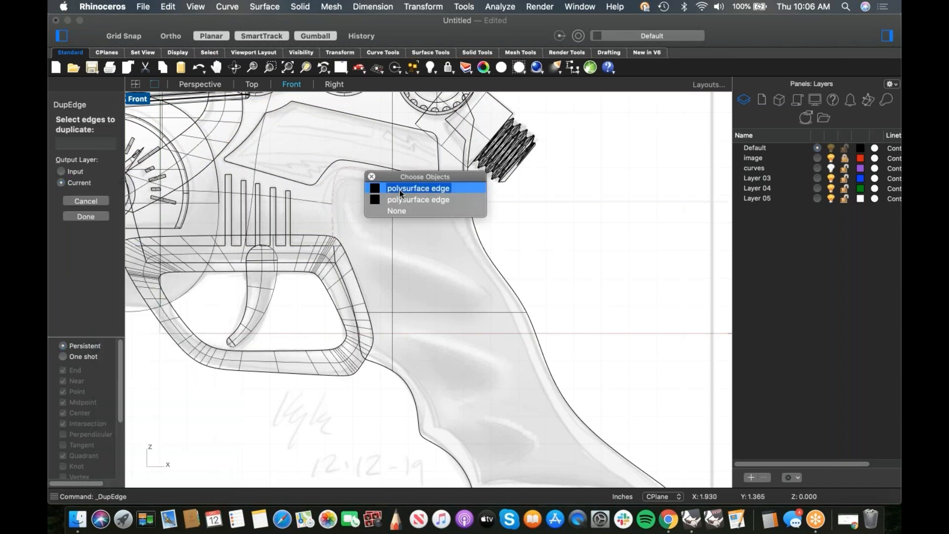
key(Return)
key(Return)
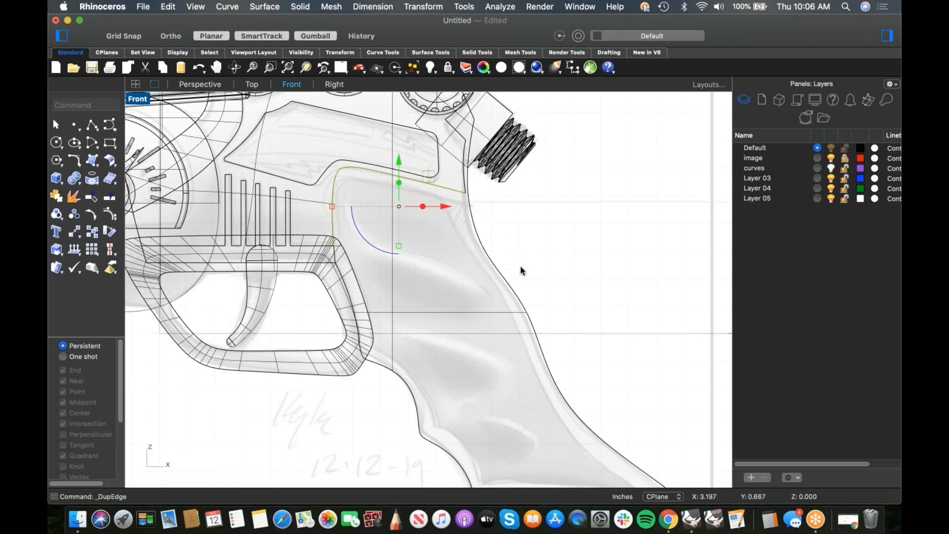
Isolate the grip body and the duplicated edge curve by hiding all other parts
click(499, 307)
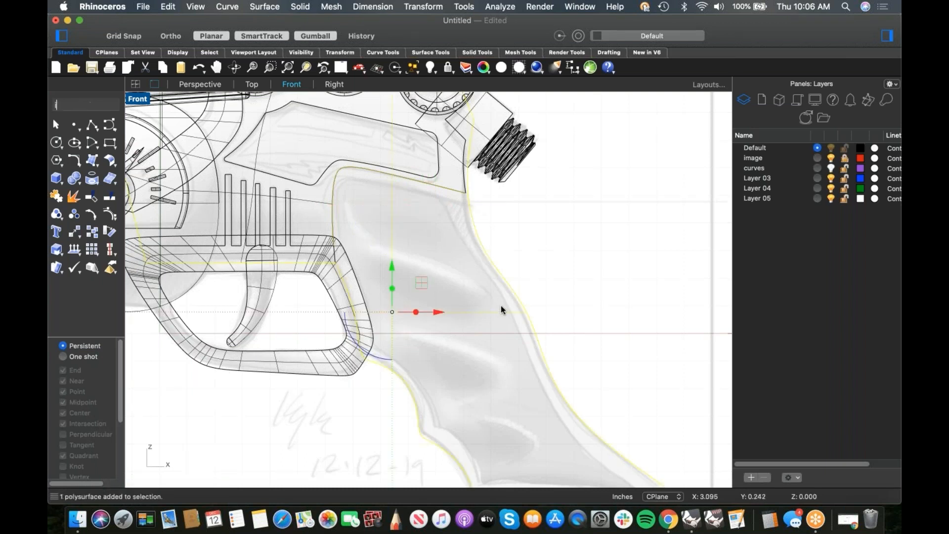
key(super+h)
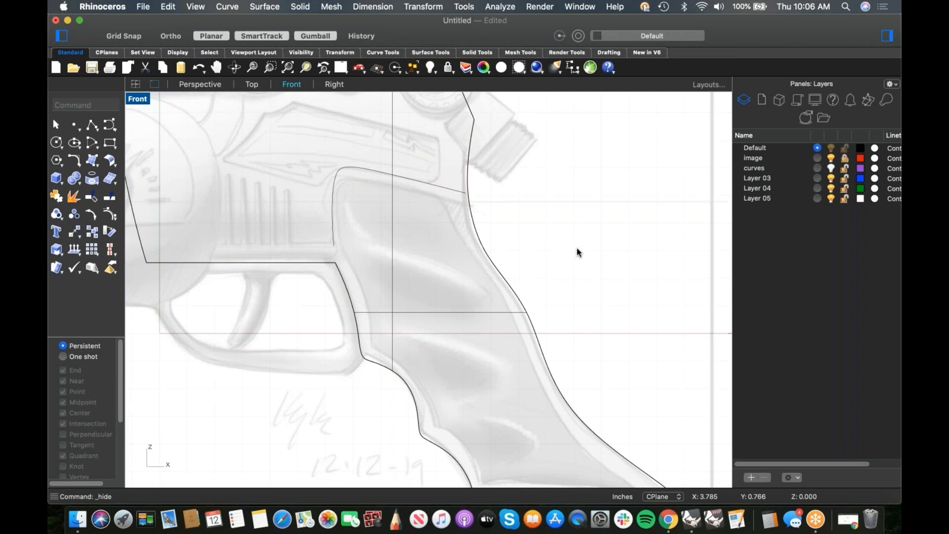
scroll(529, 286, down, 2)
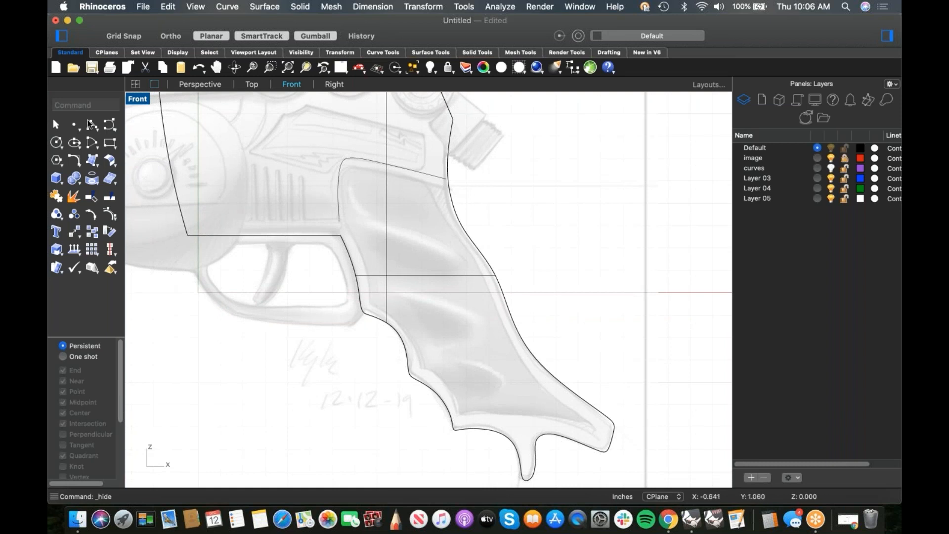
click(107, 125)
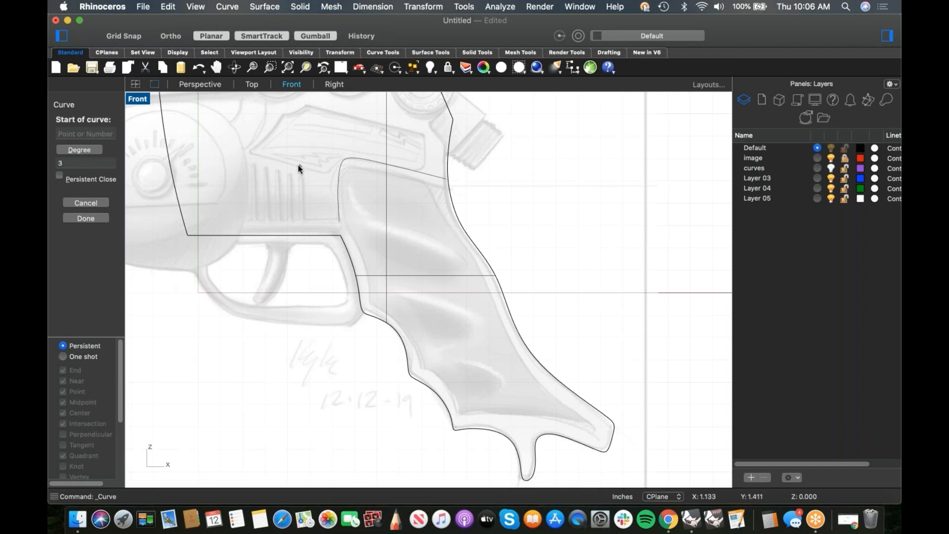
click(298, 165)
click(349, 221)
click(361, 252)
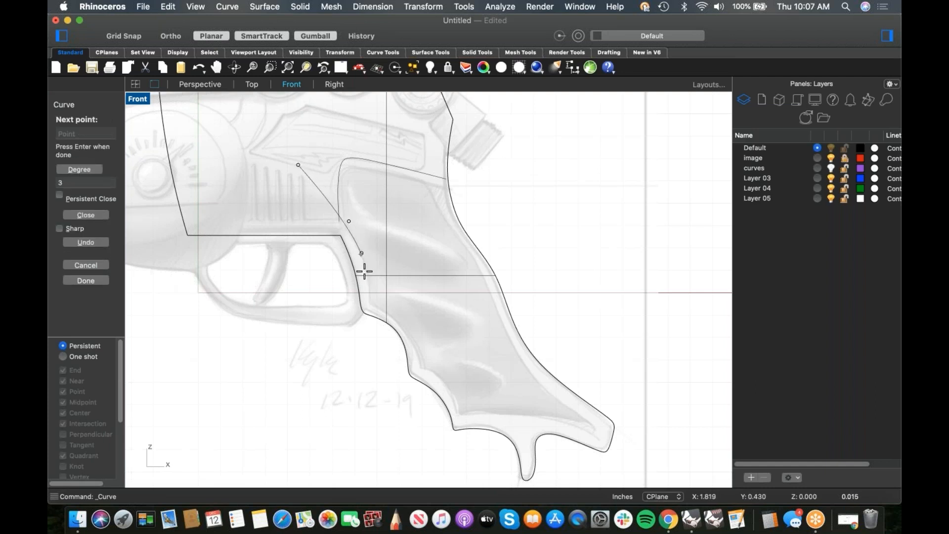
click(369, 301)
click(373, 305)
click(401, 318)
click(418, 346)
click(421, 367)
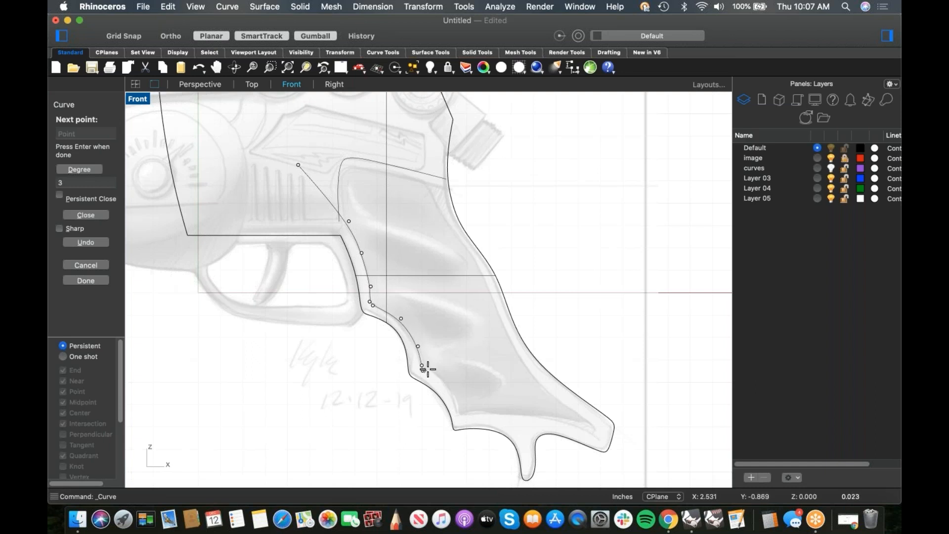
click(454, 384)
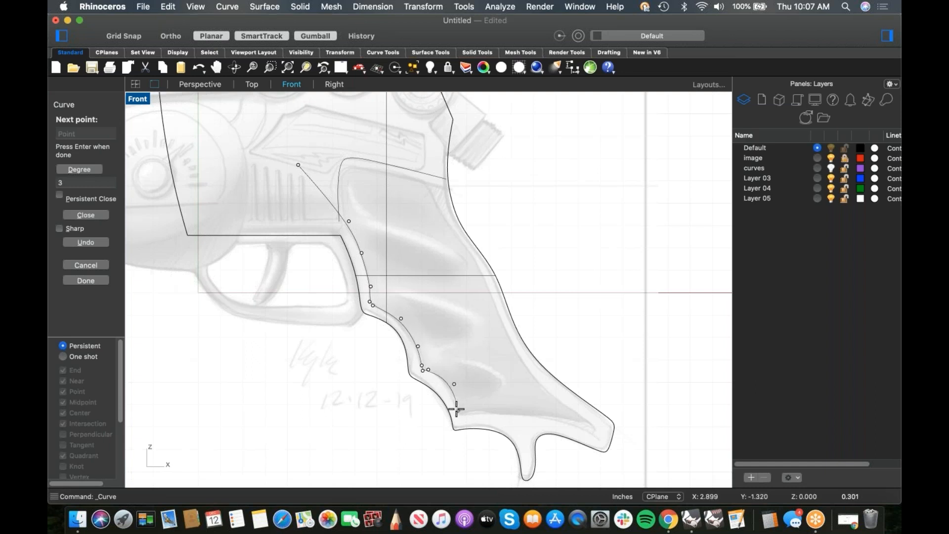
click(457, 415)
click(464, 415)
click(528, 417)
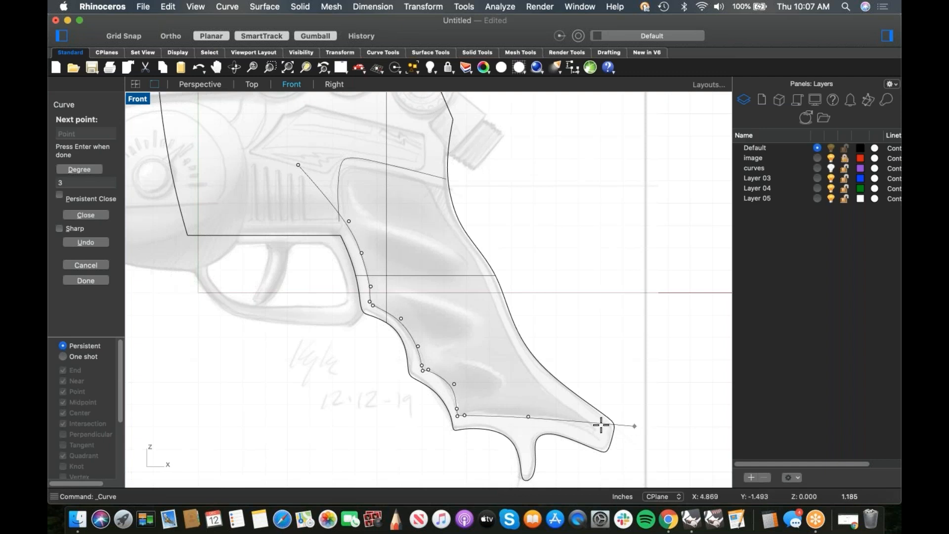
key(Return)
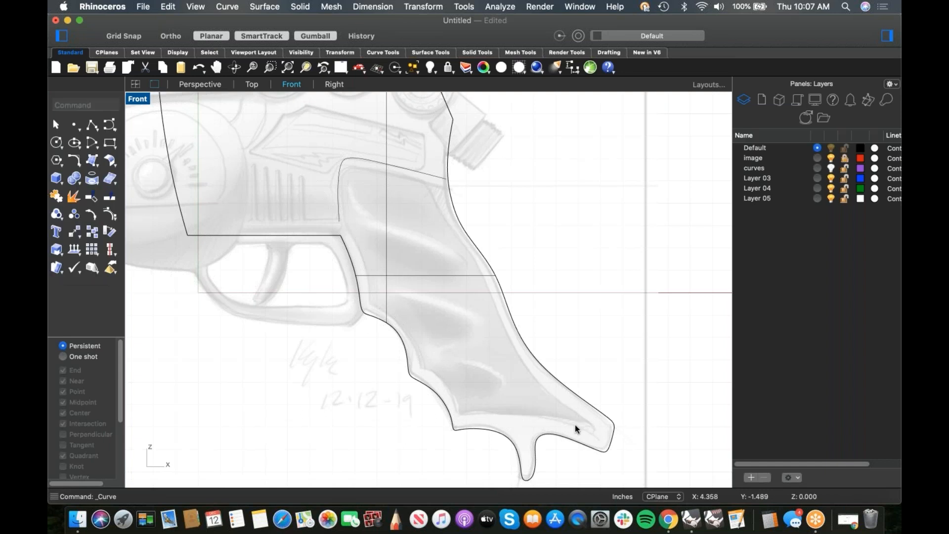
Draw a degree 3 control-point curve from inside the body down the grip's inner finger grooves to its lower front corner
right_click(470, 374)
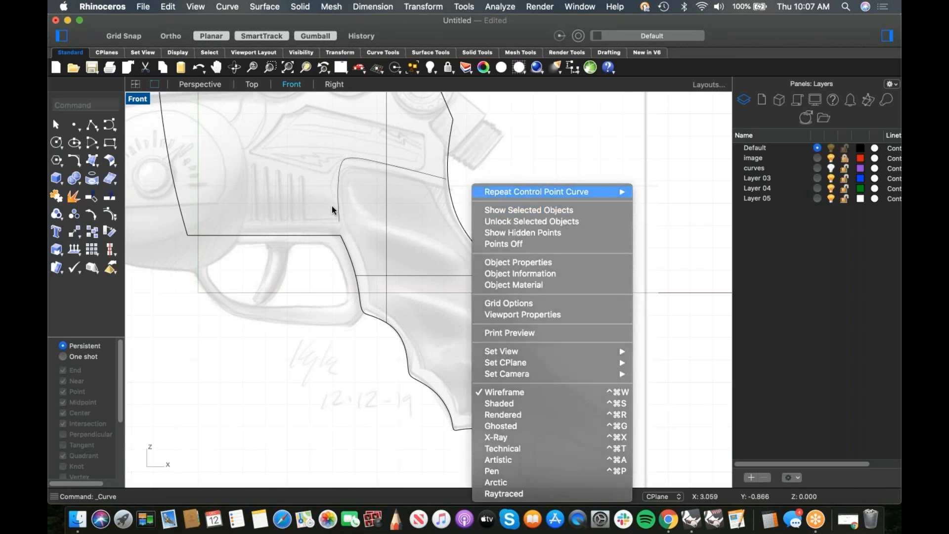
click(506, 192)
click(296, 164)
click(363, 238)
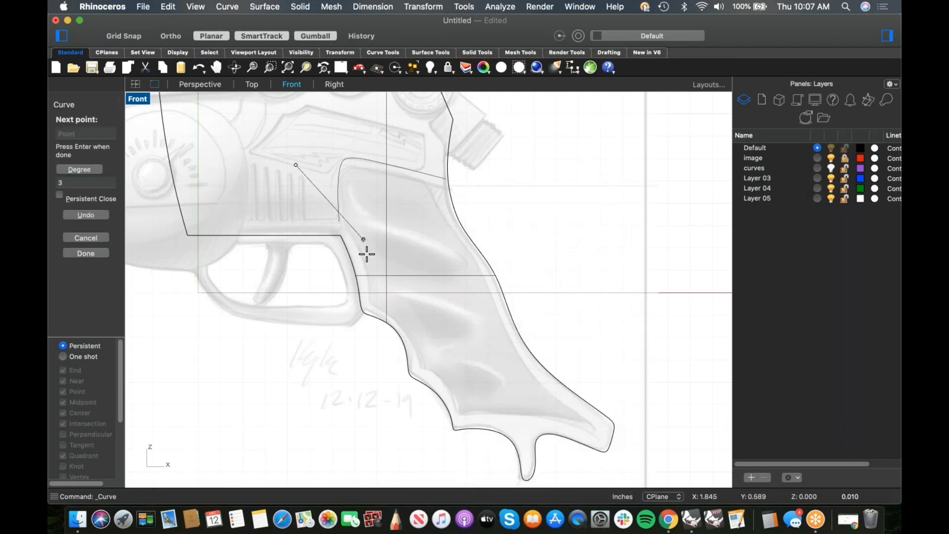
click(365, 267)
click(369, 297)
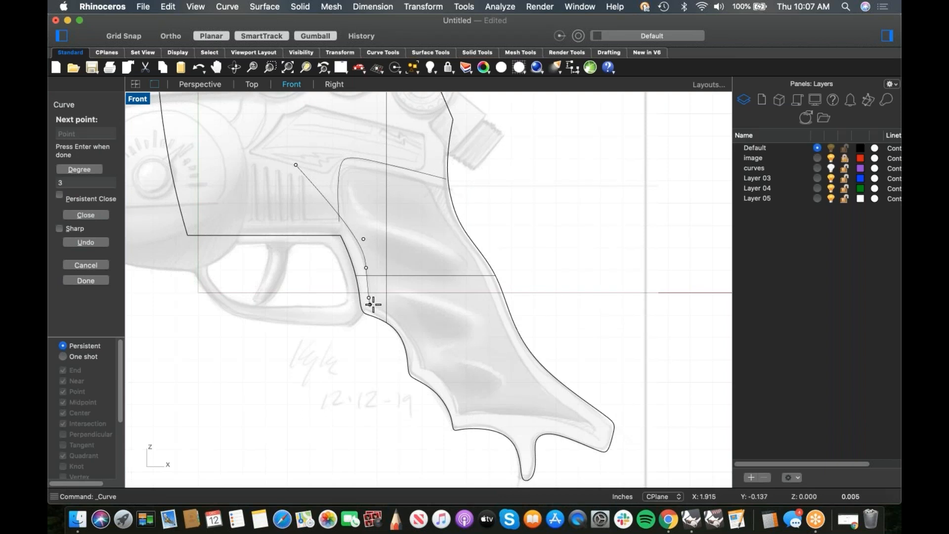
click(400, 319)
click(413, 339)
click(419, 361)
click(418, 371)
click(428, 371)
click(459, 407)
key(Return)
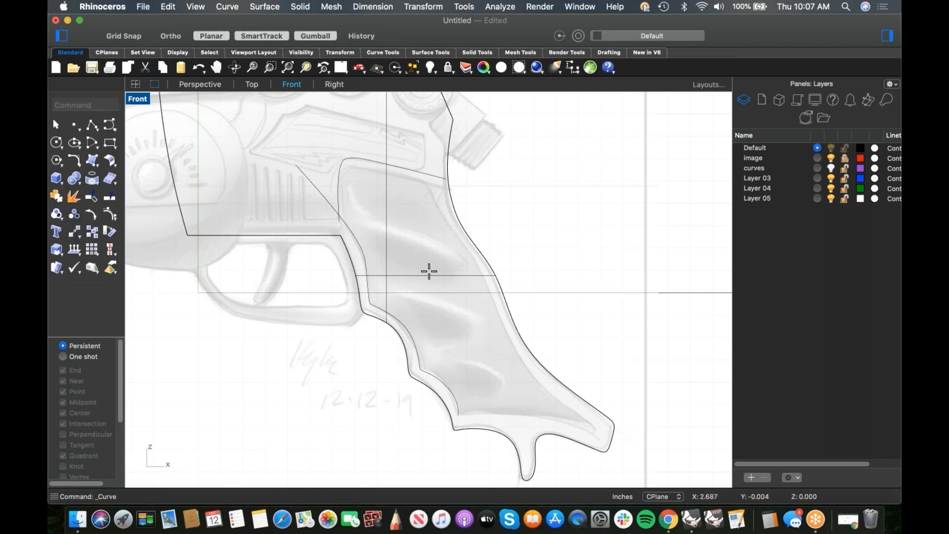
Draw a degree 3 control-point curve from inside the body down the grip's inner back edge to its lower rear corner
key(Return)
click(411, 146)
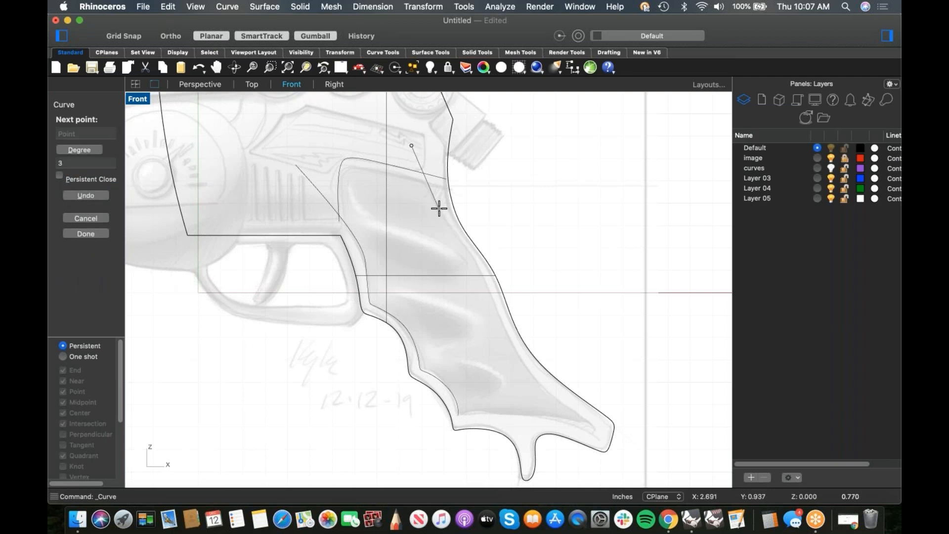
click(438, 208)
click(463, 248)
click(490, 276)
click(504, 329)
click(527, 367)
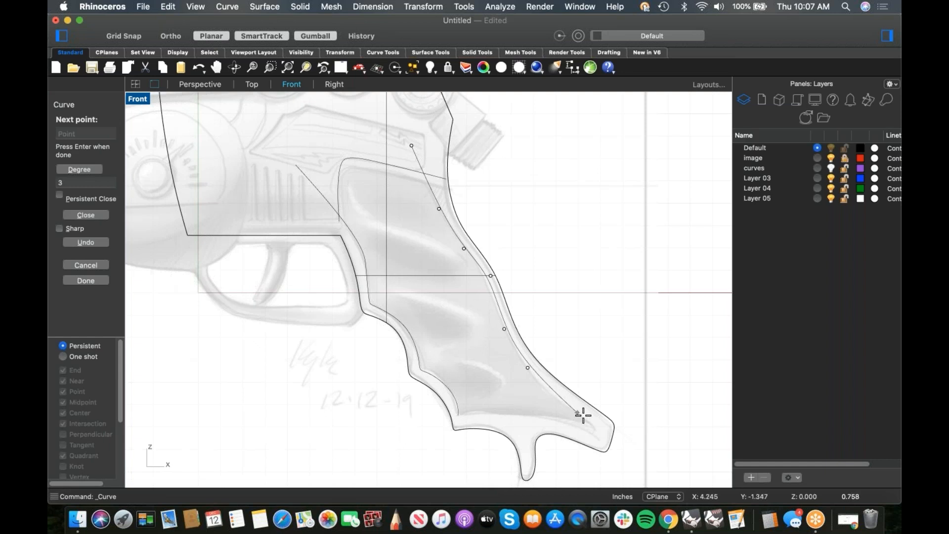
click(596, 422)
key(Return)
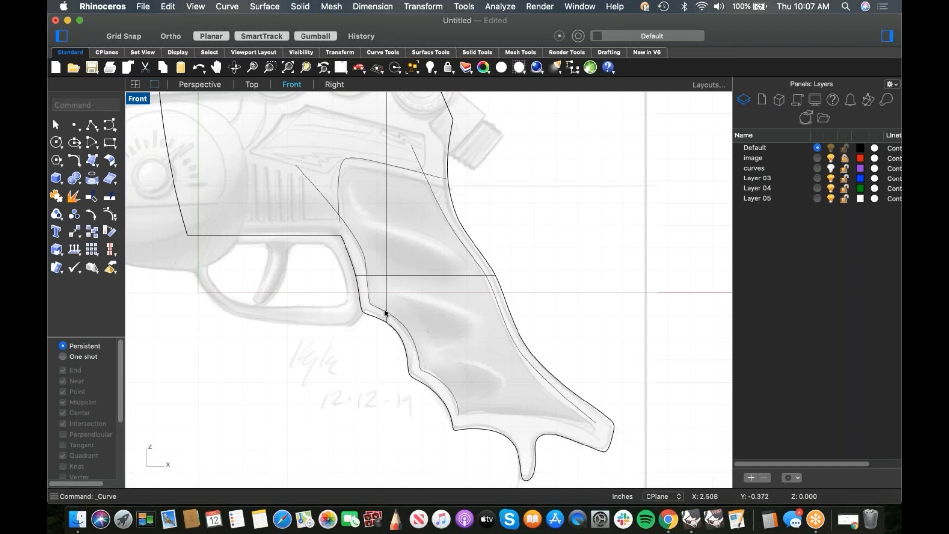
Draw straight polylines between the two grip rail curves, one at the upper finger ridge and one across their bottom ends
click(90, 127)
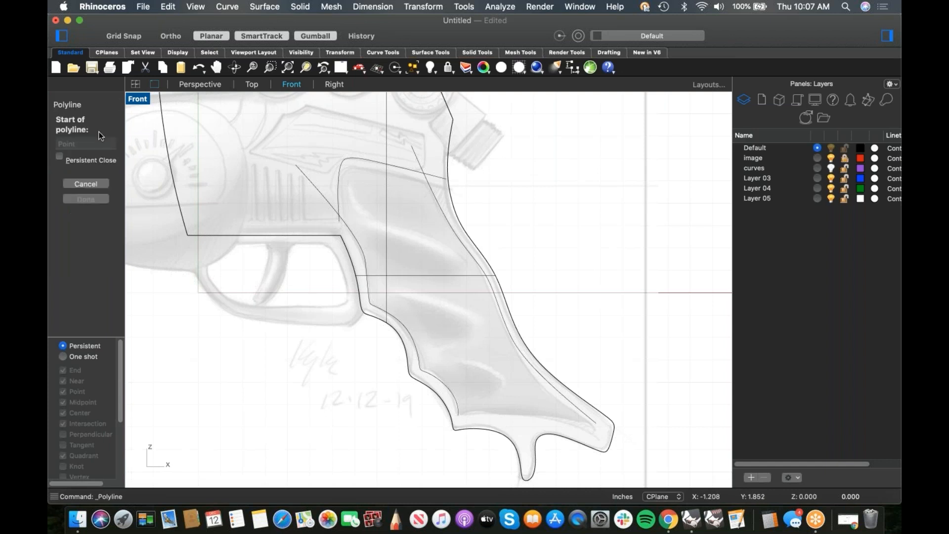
click(369, 303)
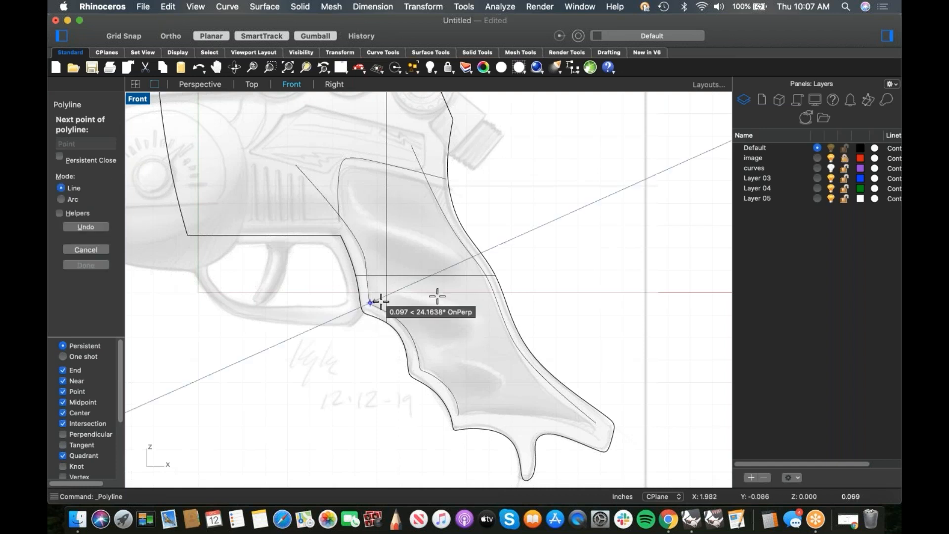
click(503, 319)
right_click(504, 339)
right_click(493, 386)
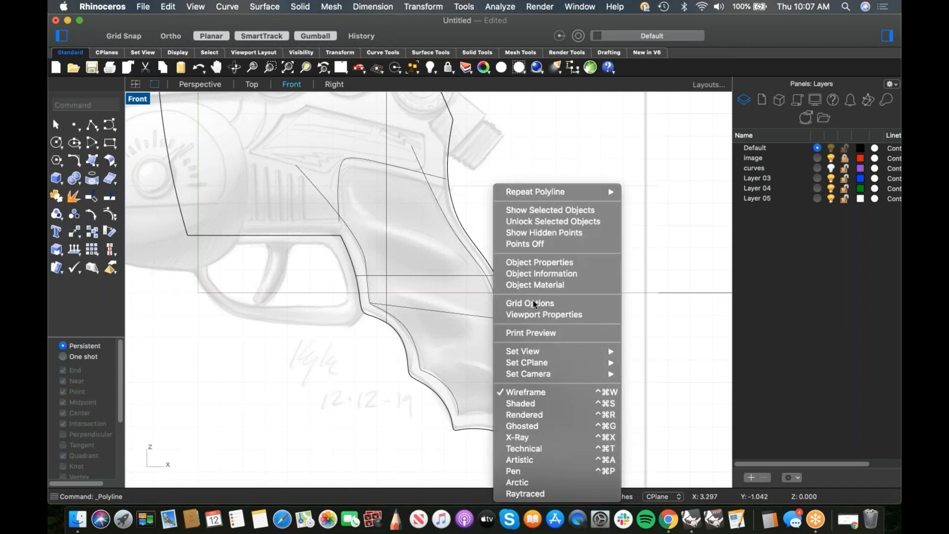
click(505, 191)
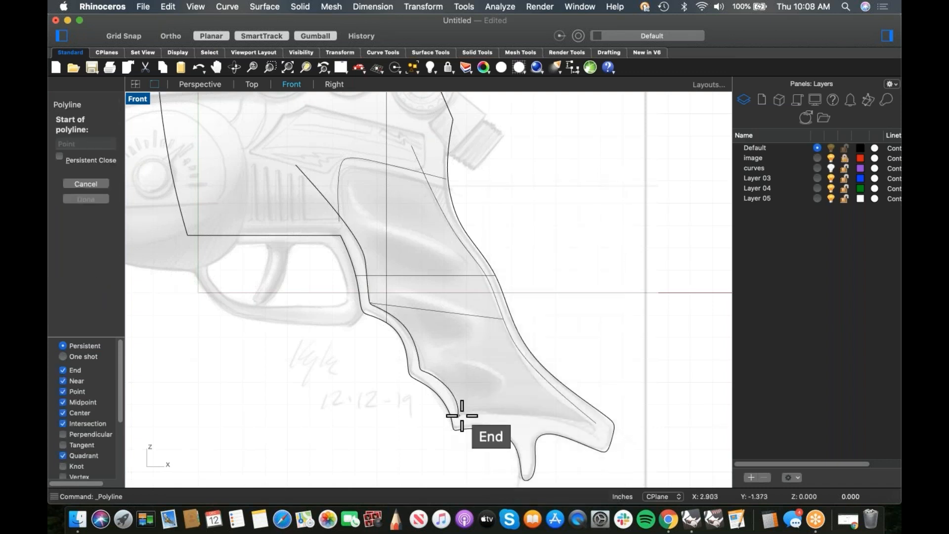
click(461, 416)
click(598, 422)
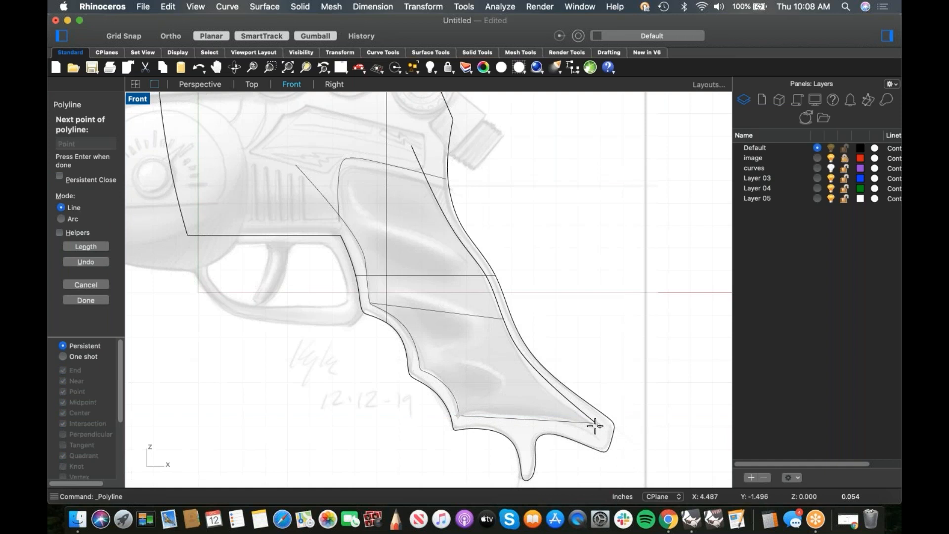
right_click(553, 403)
Draw two more straight polylines between the rails, at the lower finger ridge and across the upper grip below the panel's top
right_click(495, 377)
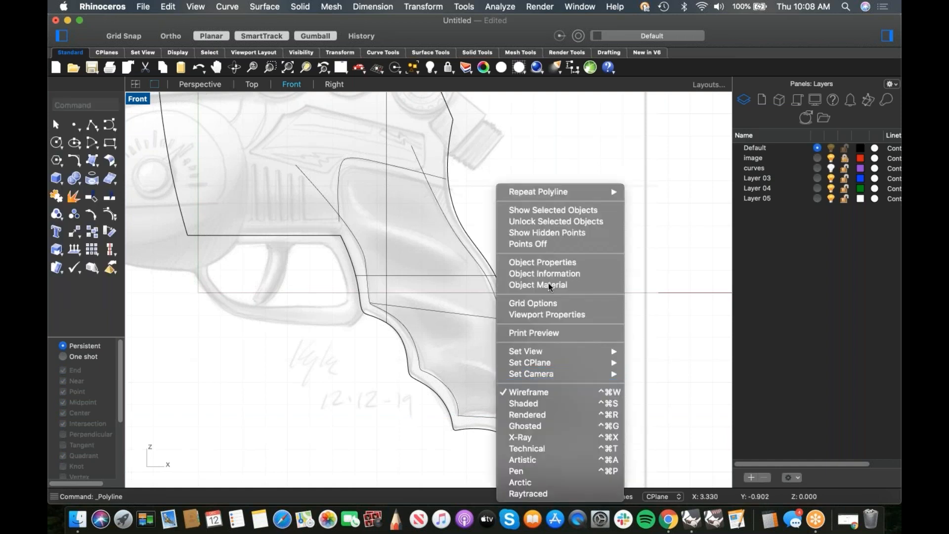
click(561, 193)
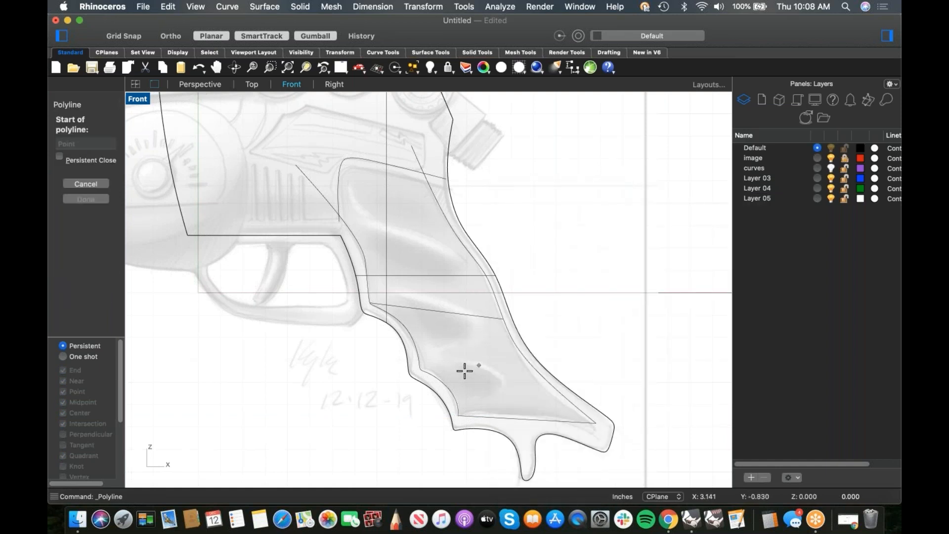
click(423, 366)
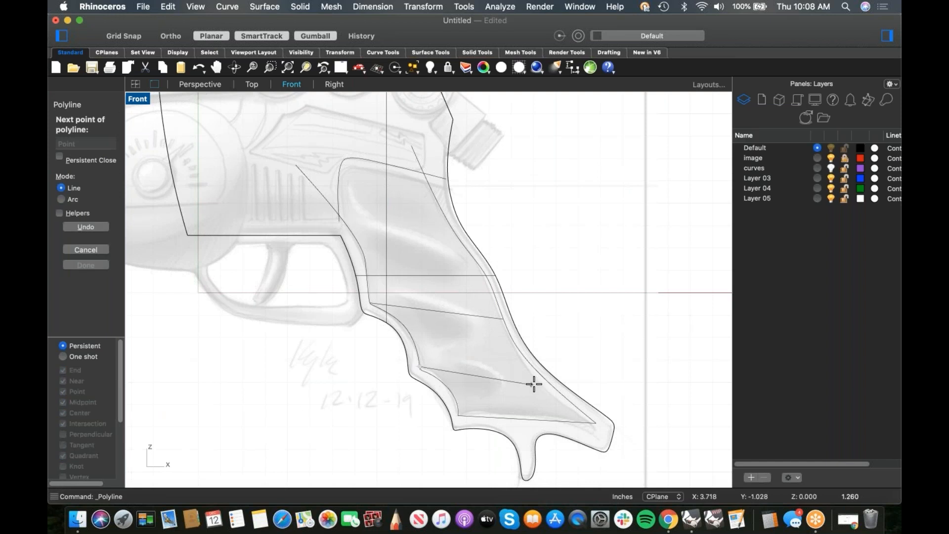
click(551, 386)
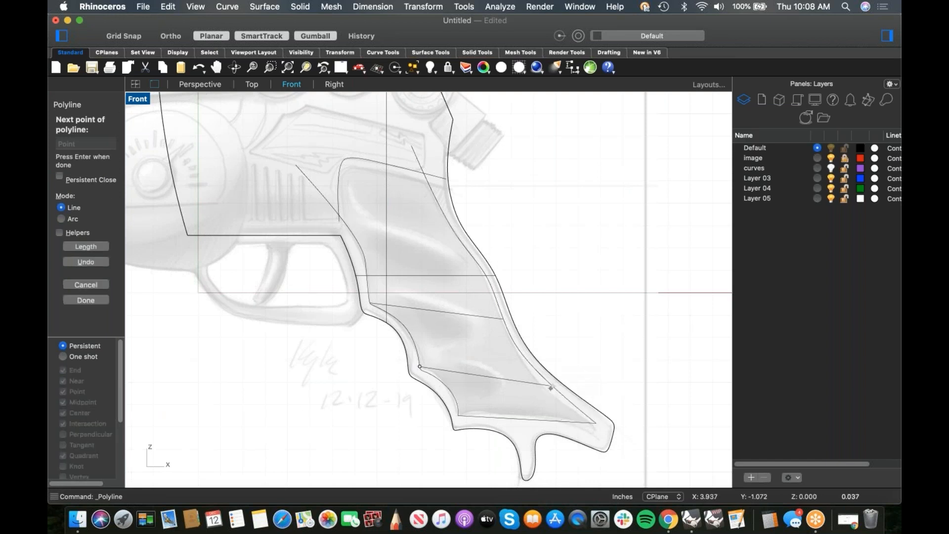
key(Return)
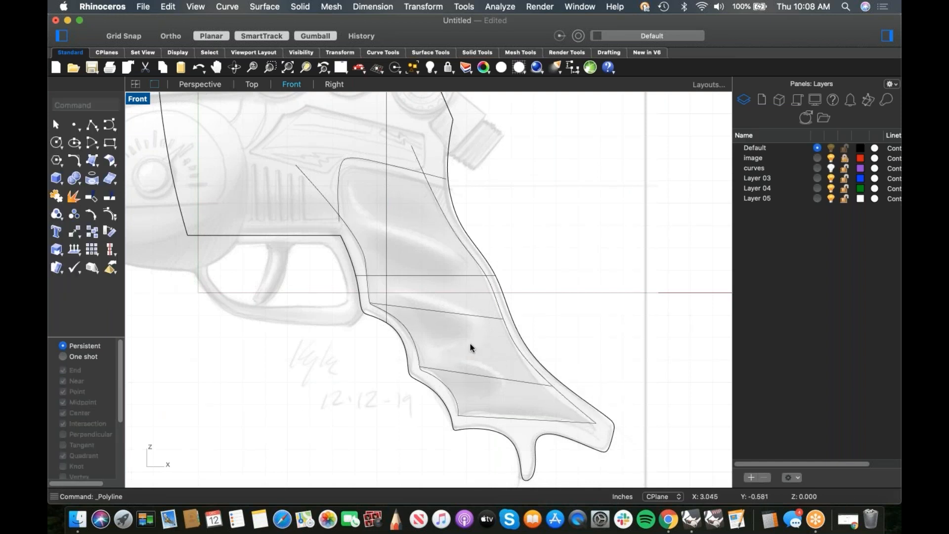
key(Return)
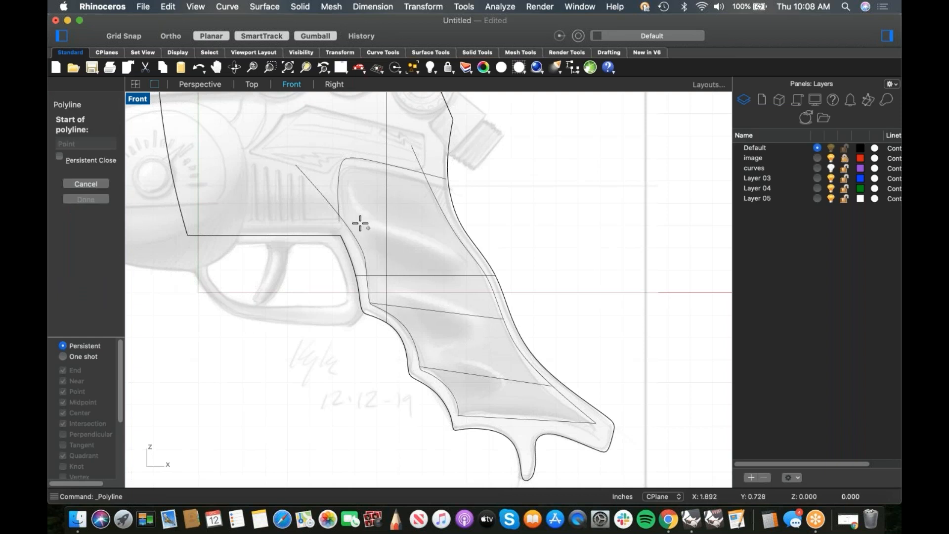
click(336, 210)
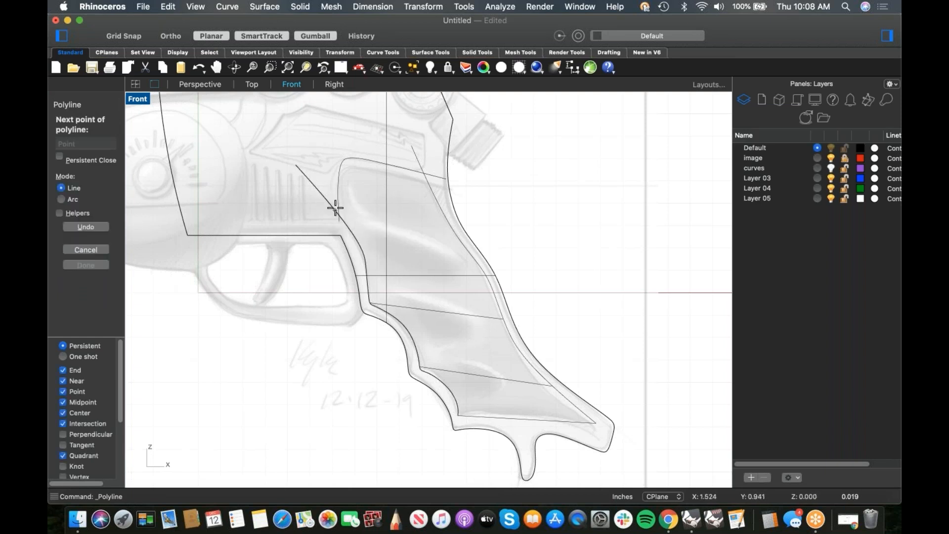
click(461, 245)
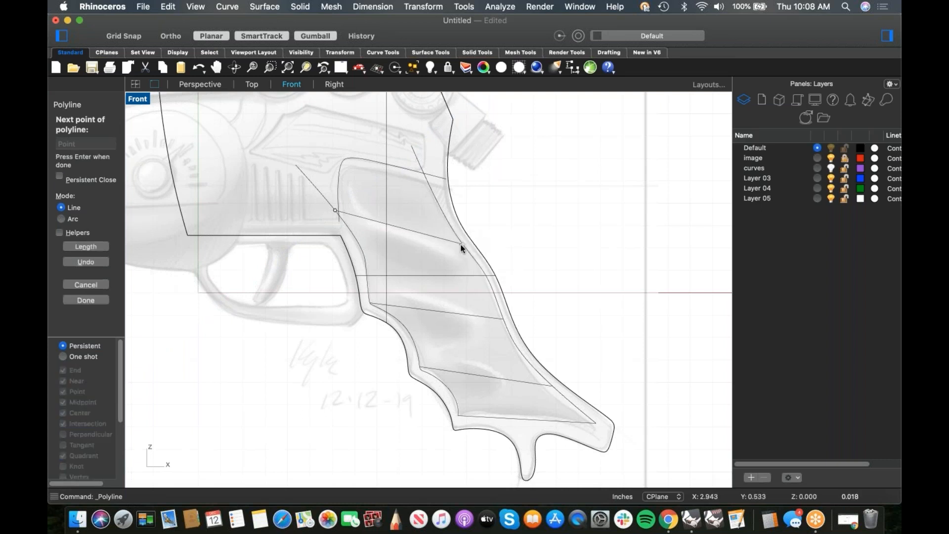
key(Return)
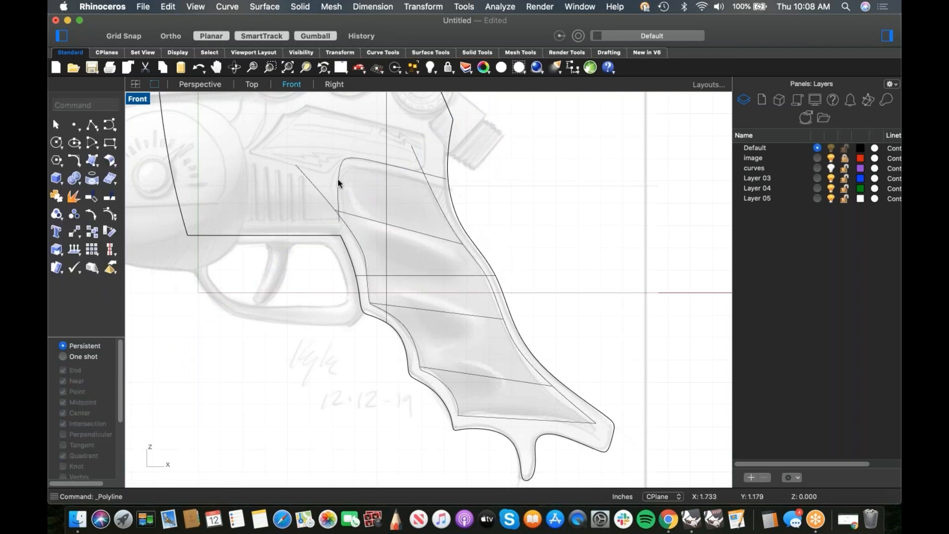
Connect the upper ends of the two rail curves with a straight polyline
key(Return)
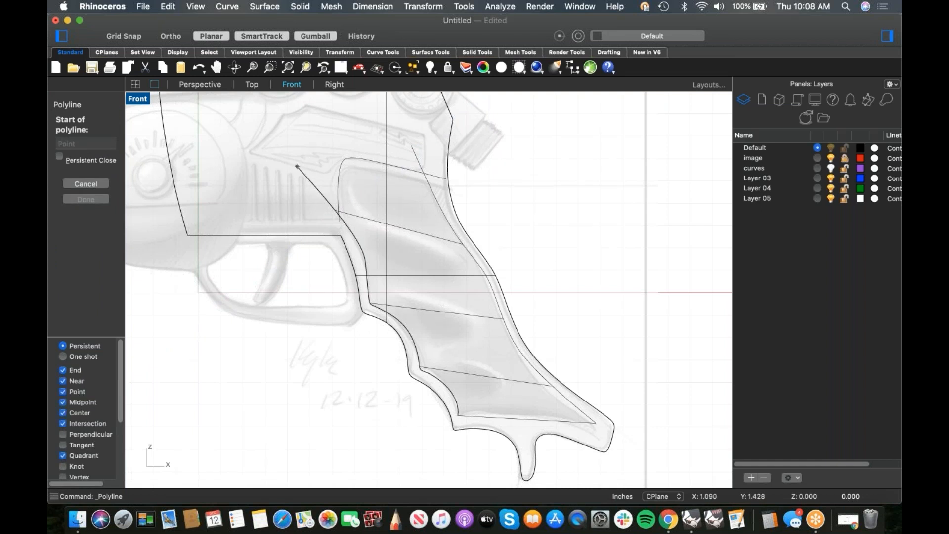
click(296, 164)
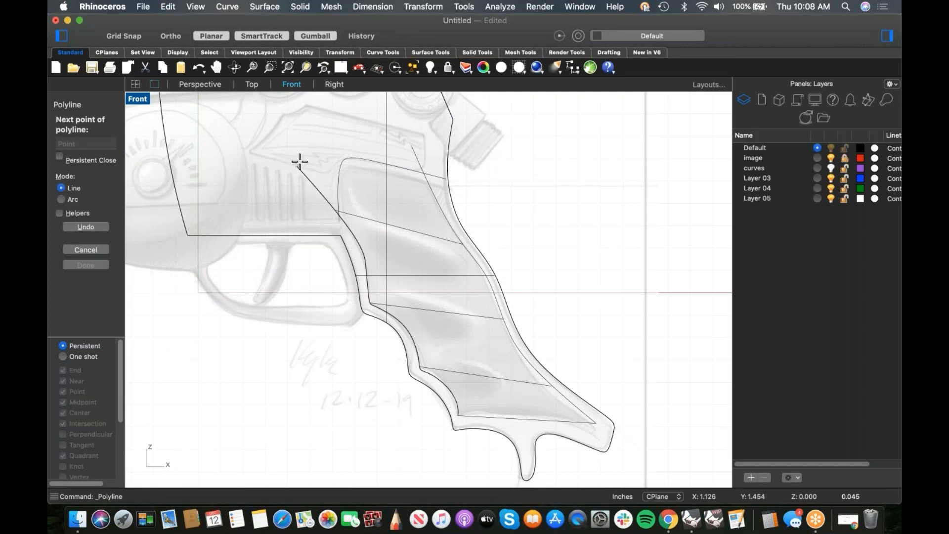
click(411, 147)
key(Return)
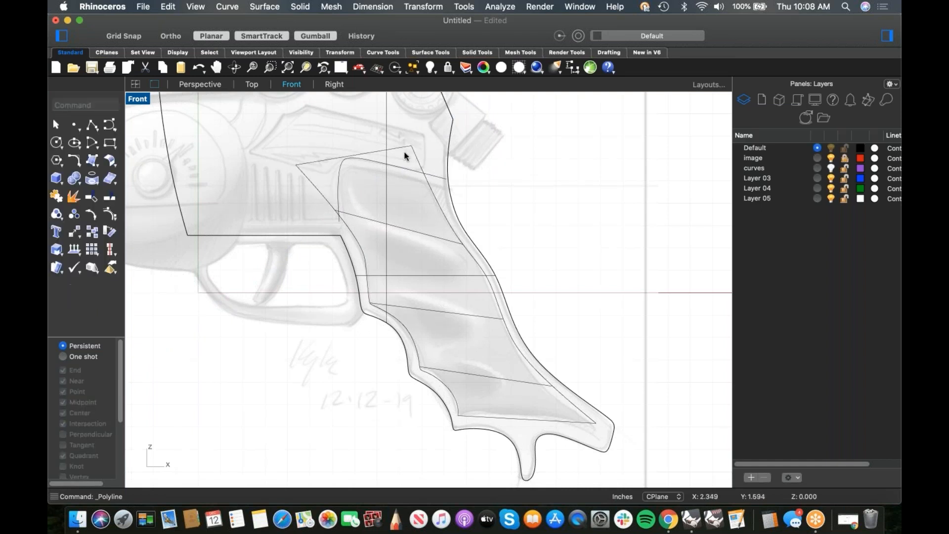
Change the degree of all five cross lines between the rails to 3
click(396, 149)
shift+click(416, 231)
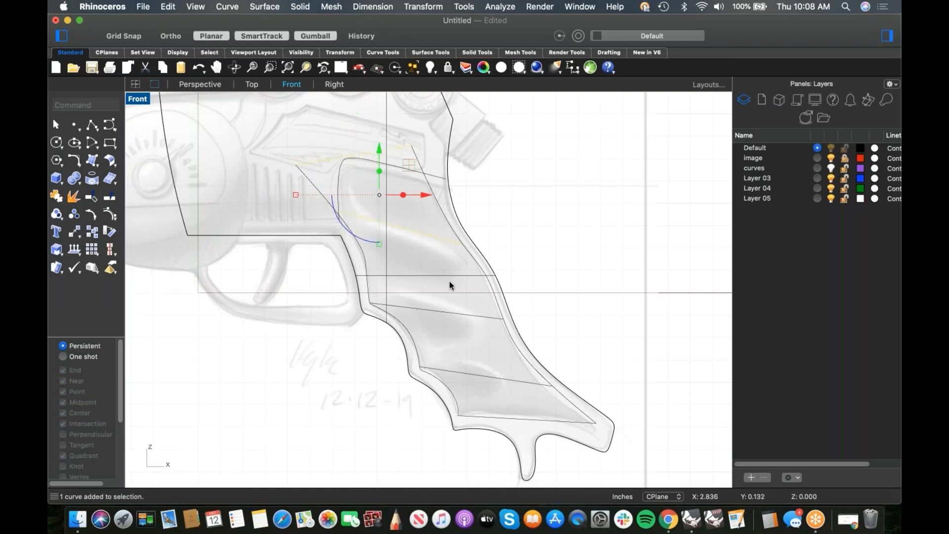
drag(447, 310, 511, 415)
text(changedegree)
key(Return)
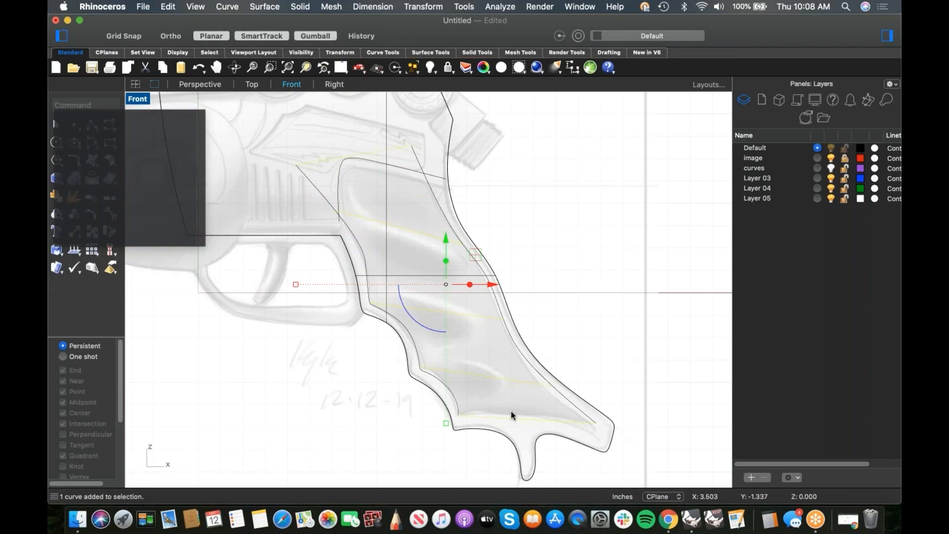
text(3)
key(Return)
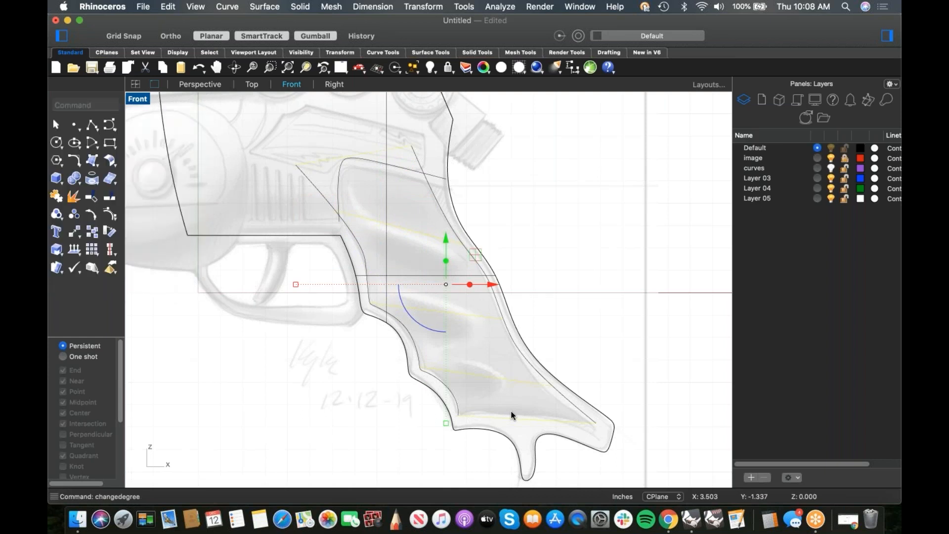
Turn on the control points of the five cross curves and hide the grip body
click(109, 214)
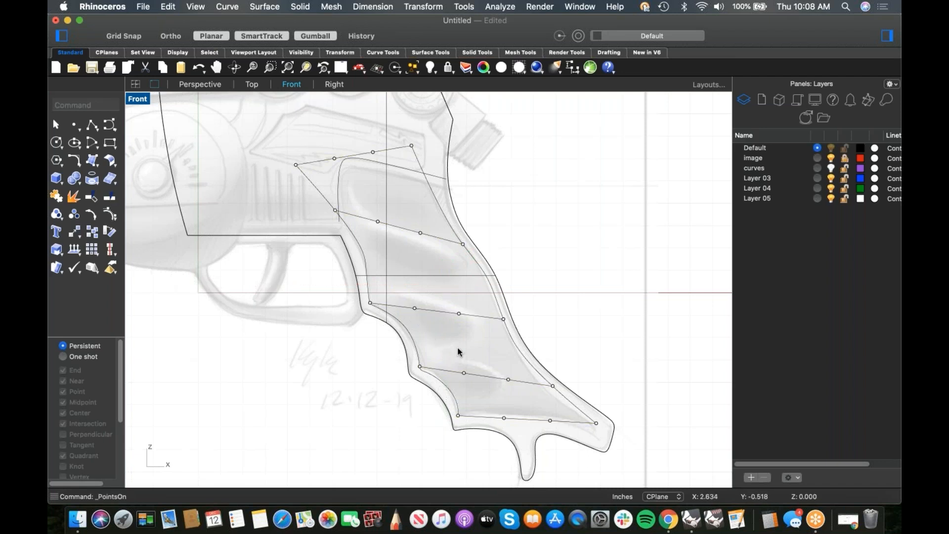
scroll(433, 337, down, 5)
drag(337, 146, 564, 422)
key(ctrl+h)
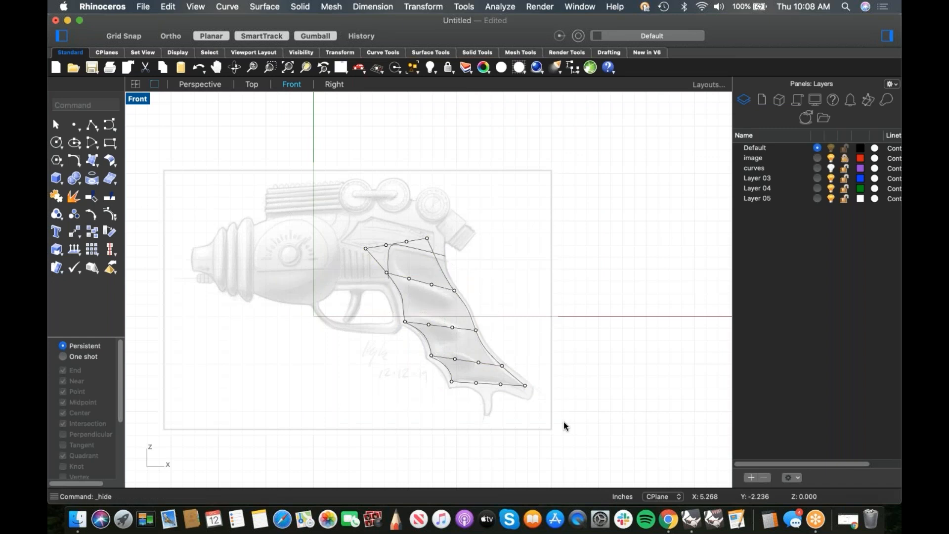
Lasso-select the two inner control points of each of the five cross curves in the Front view
key(ctrl+F4)
scroll(450, 212, up, 4)
right_drag(442, 258, 475, 259)
key(ctrl+F2)
scroll(423, 231, up, 3)
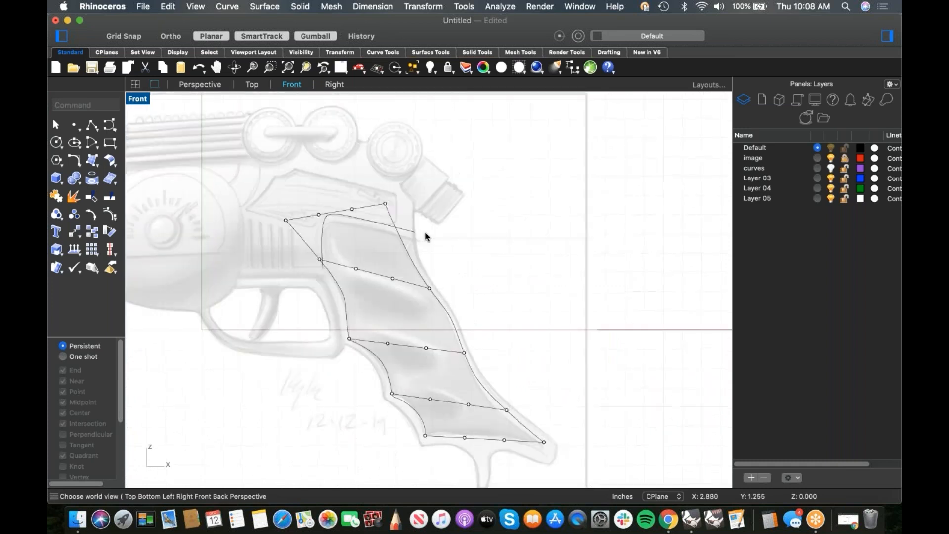
text(lasso)
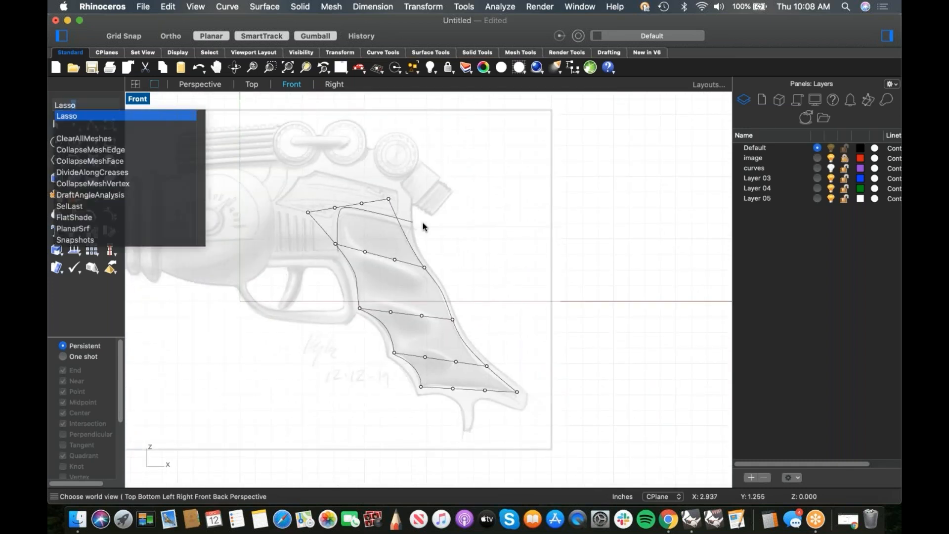
key(Return)
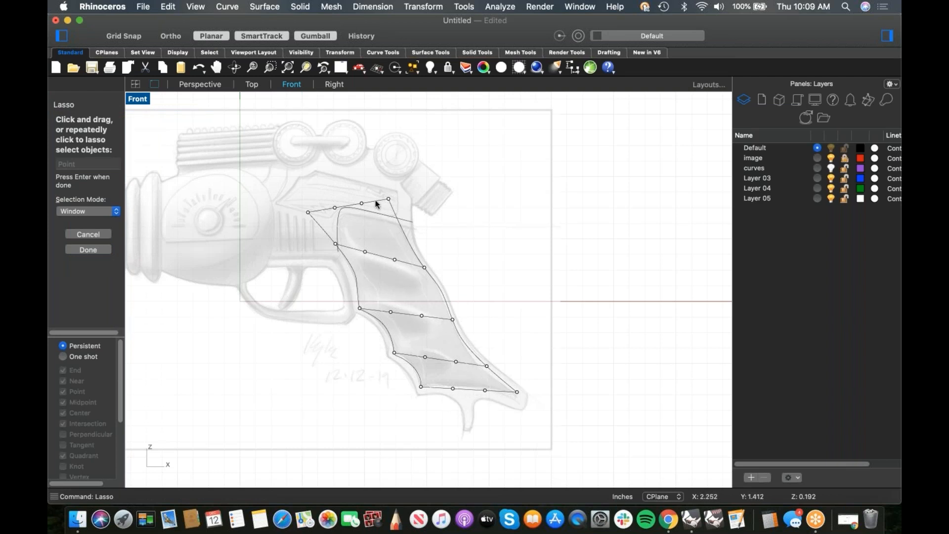
key(Return)
Move the selected inner control points about 0.75 inches outward from the grip's plane so the cross curves bulge
text(4)
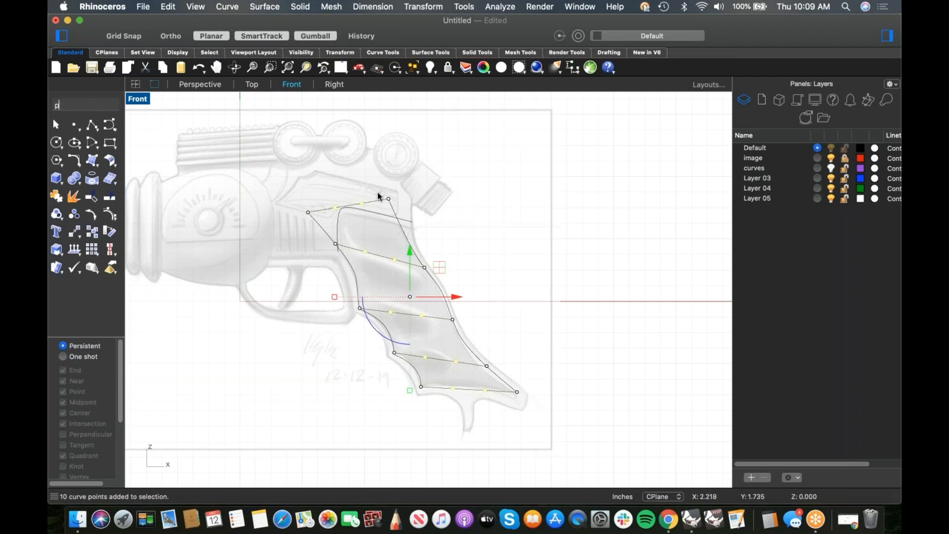
key(Return)
scroll(453, 321, up, 4)
right_drag(453, 322, 425, 316)
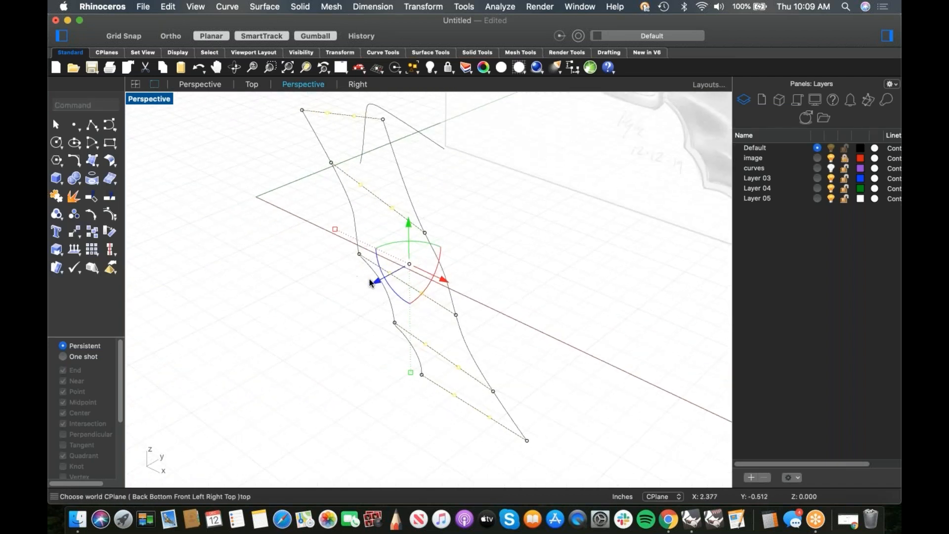
drag(404, 271, 347, 303)
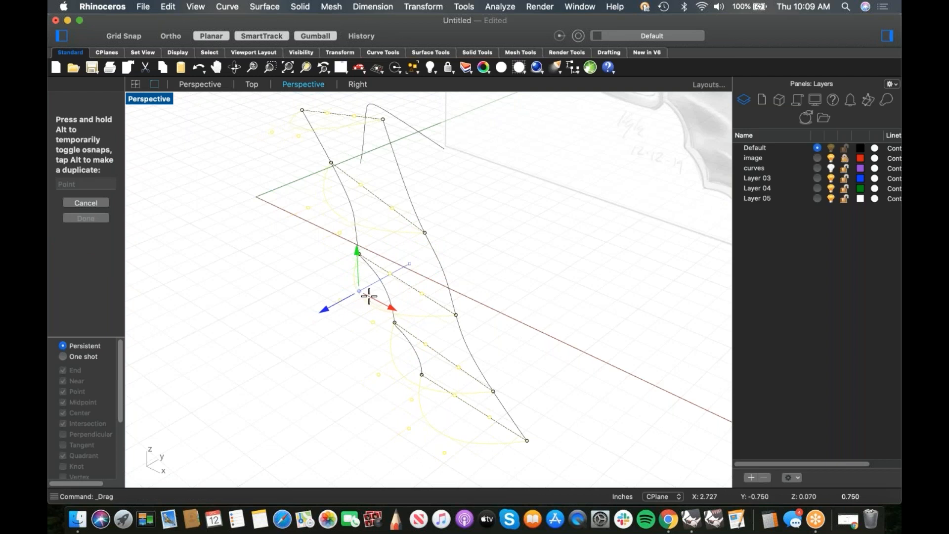
drag(366, 298, 365, 299)
click(267, 284)
right_drag(276, 306, 325, 307)
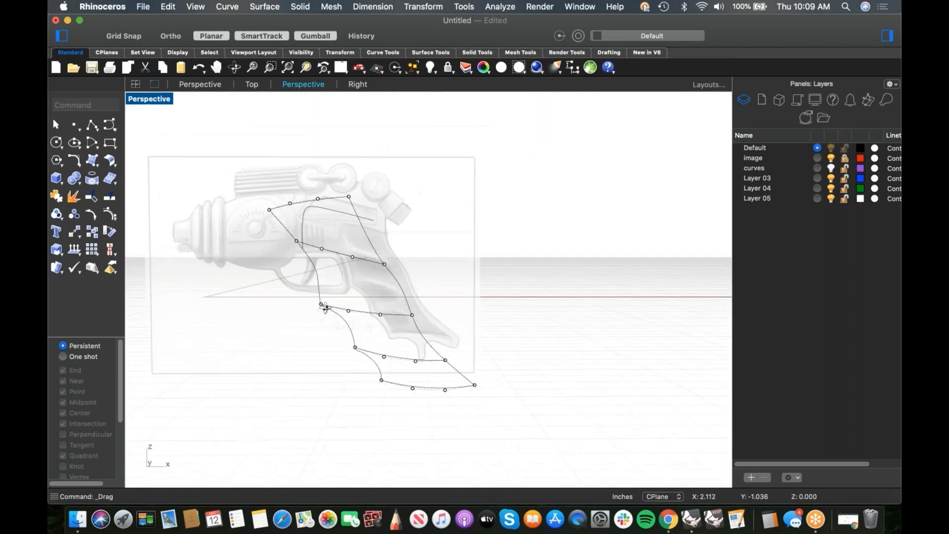
Start a two-rail sweep with history recording on, using the grip's front and back curves as rails and the five bulged curves as cross sections
click(98, 165)
click(186, 407)
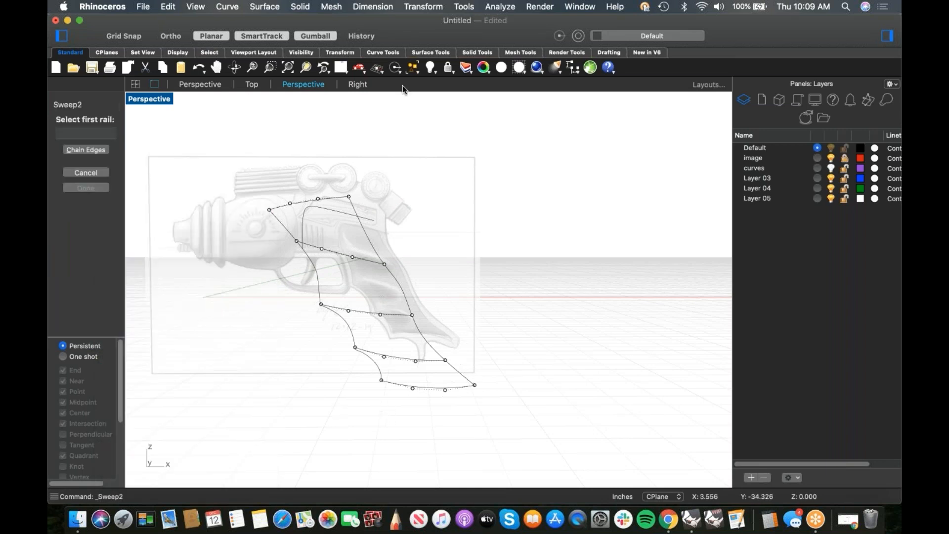
click(362, 37)
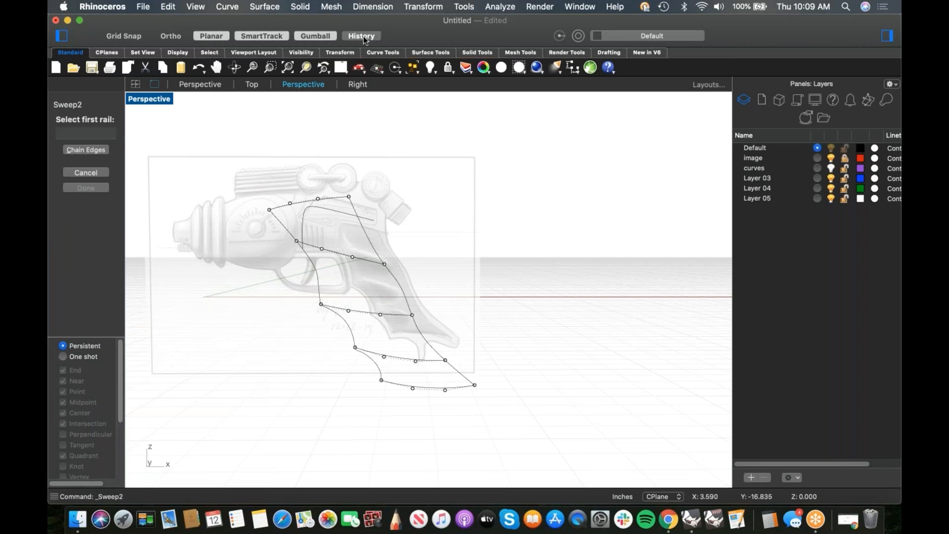
click(377, 374)
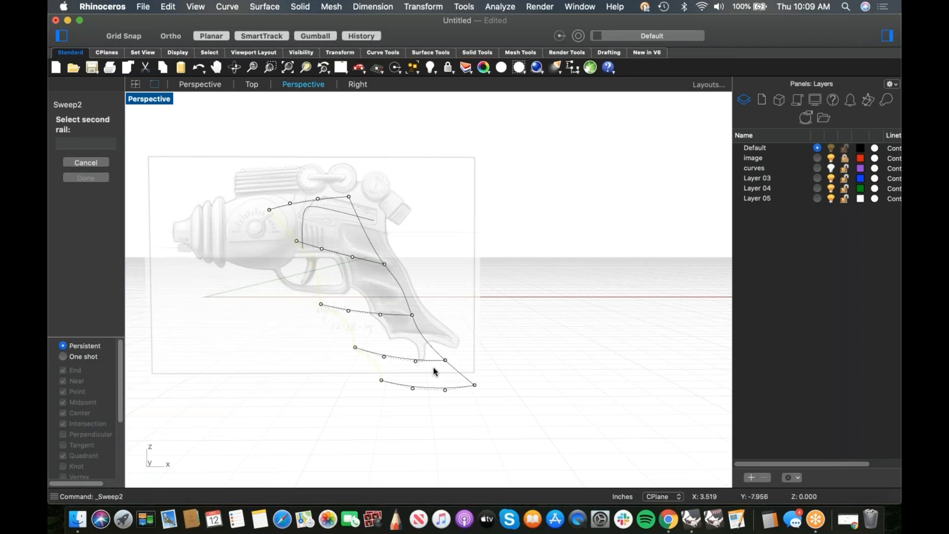
click(452, 376)
click(390, 320)
click(369, 263)
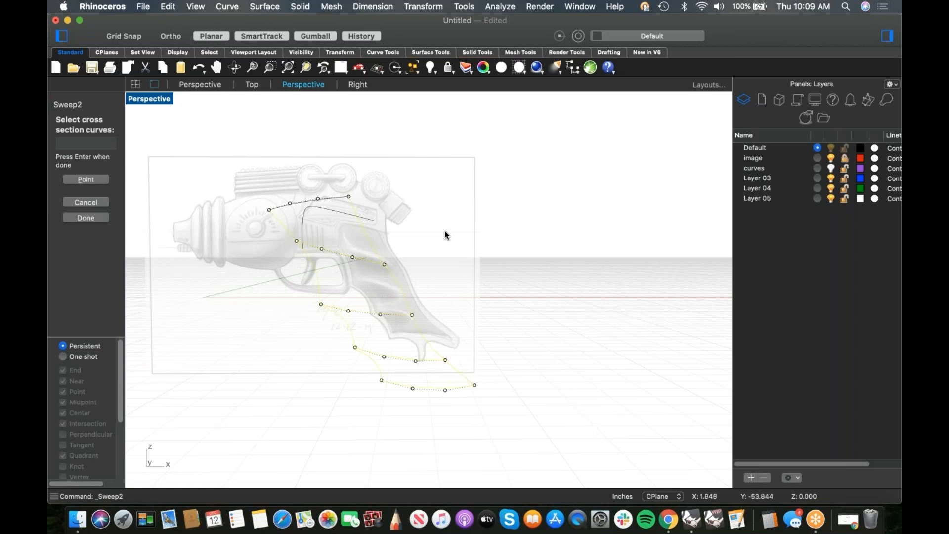
click(325, 194)
key(Return)
scroll(597, 311, left, 5)
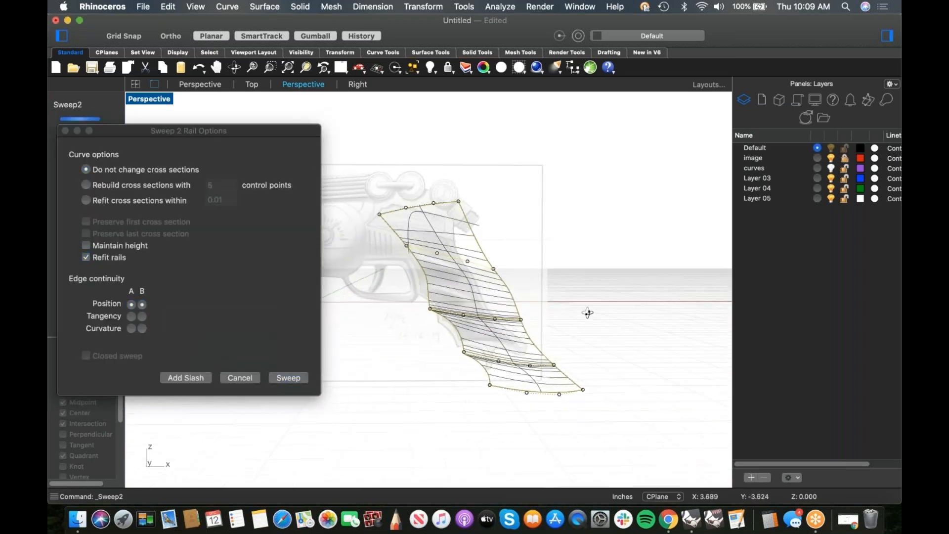
right_drag(585, 317, 579, 318)
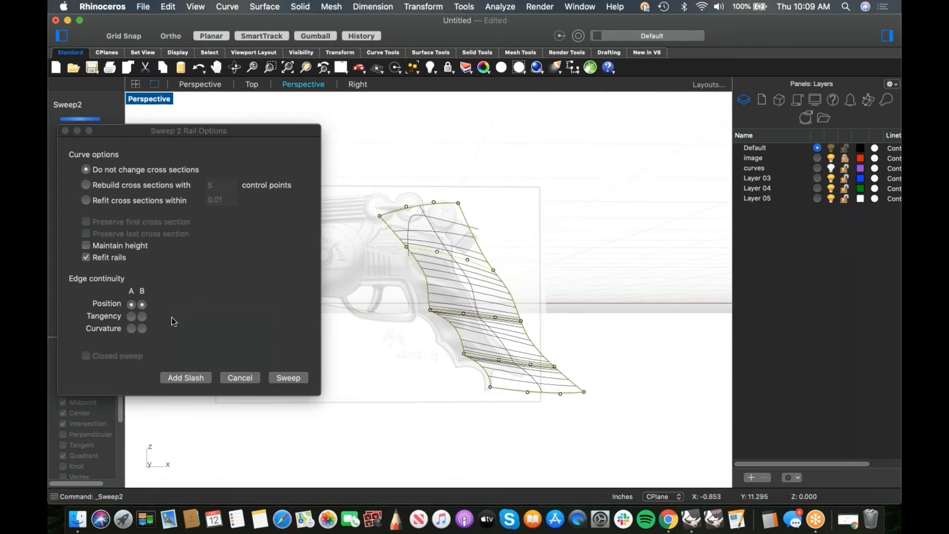
Rebuild the sweep's cross sections with 4 control points, create the surface, and show it shaded
click(116, 185)
click(220, 187)
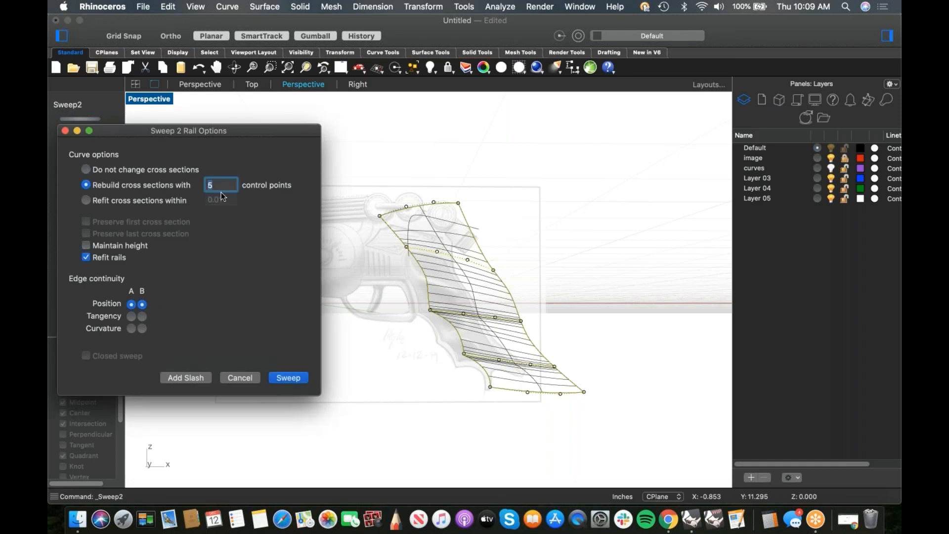
text(4)
right_drag(381, 309, 346, 346)
click(289, 377)
right_drag(409, 350, 518, 85)
click(518, 70)
Start rebuilding the swept grip surface and preview it with a U point count of 30
mouse_move(544, 303)
right_down()
mouse_move(480, 284)
mouse_move(557, 290)
mouse_move(473, 297)
mouse_move(494, 301)
mouse_move(484, 267)
mouse_move(454, 291)
right_up()
scroll(472, 297, up, 5)
click(455, 292)
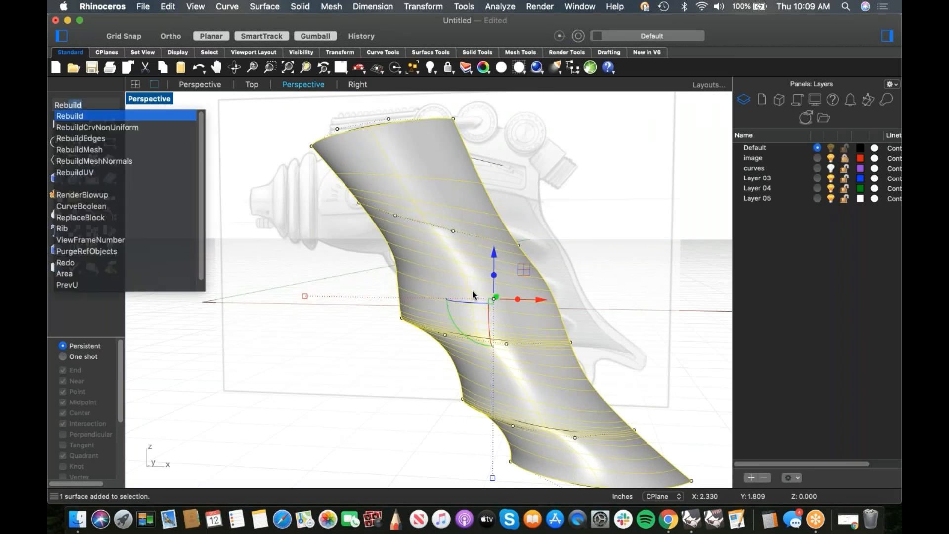
key(Return)
right_drag(488, 314, 469, 297)
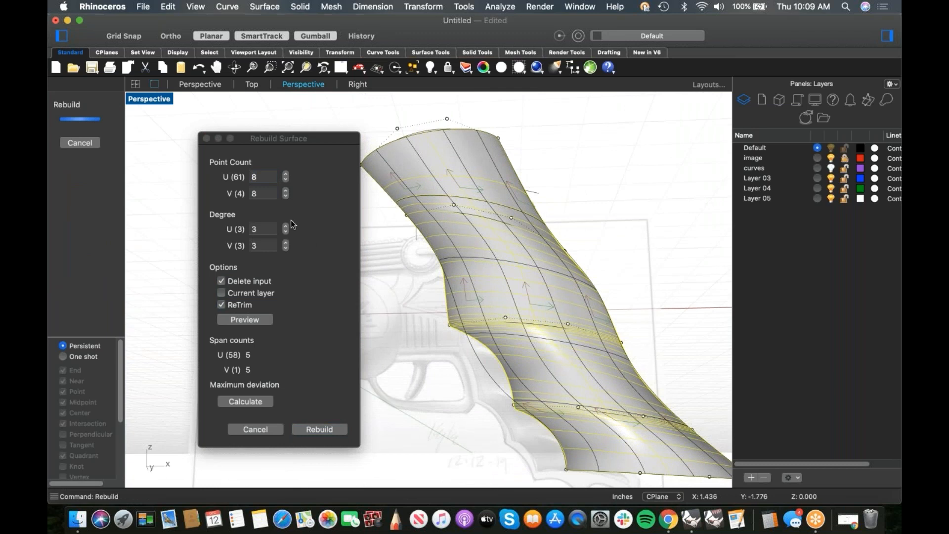
click(262, 176)
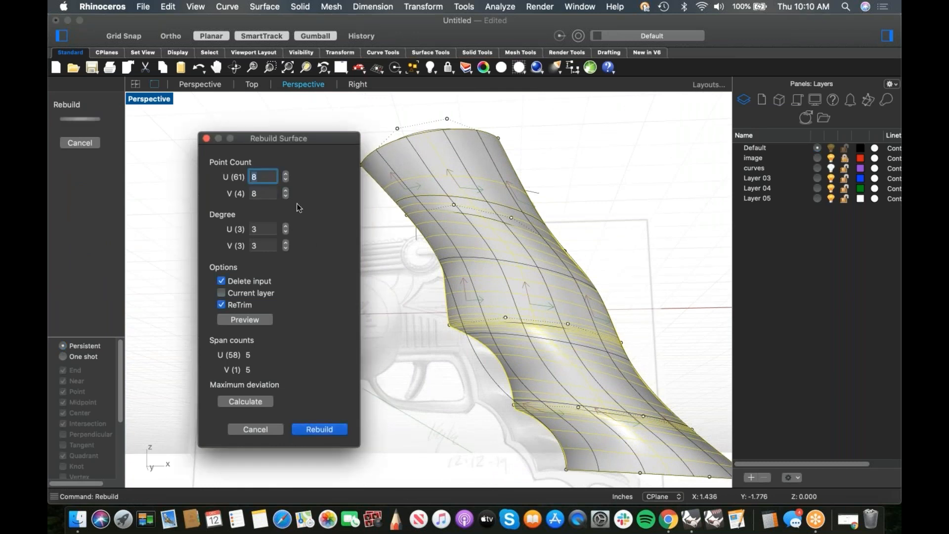
text(30)
key(Tab)
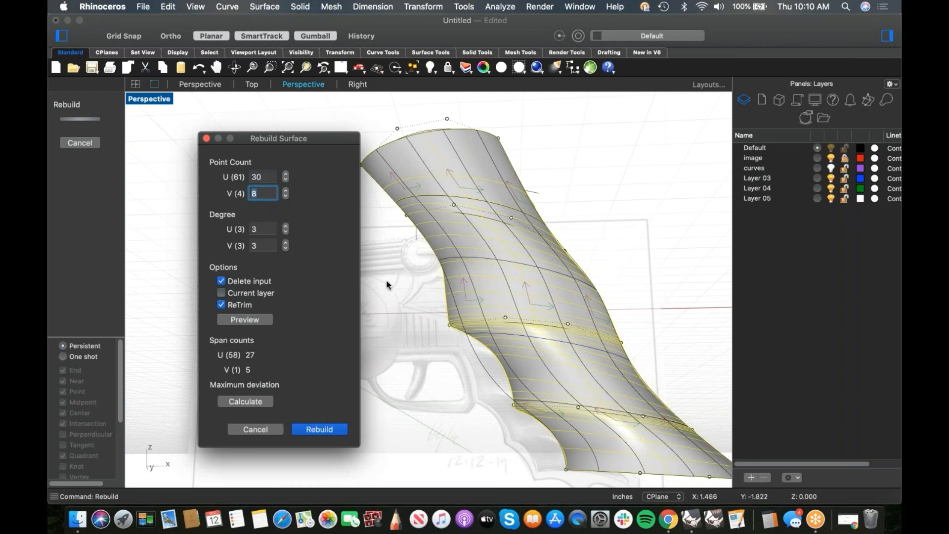
right_drag(420, 303, 523, 297)
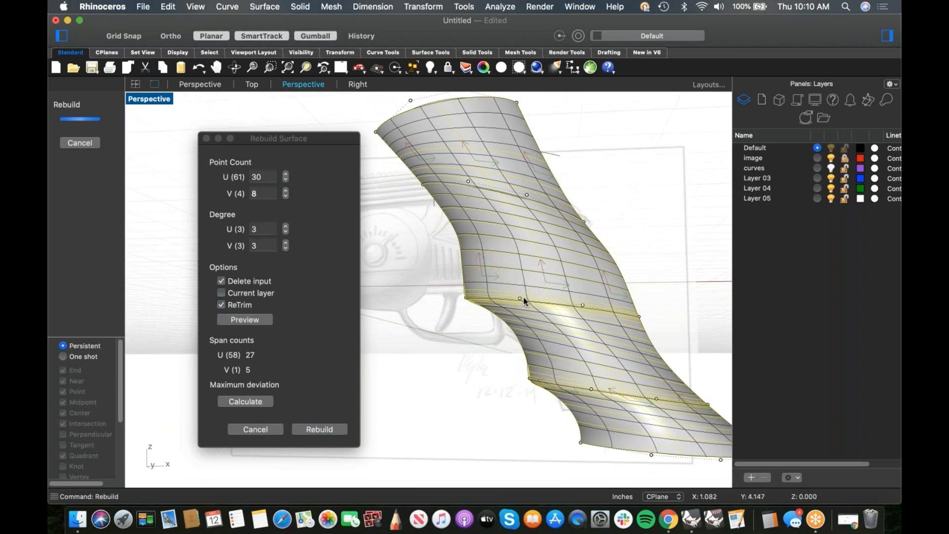
Set the U point count to 15, keep V at 8 and degree 3, and rebuild the surface, accepting the break in history
click(267, 177)
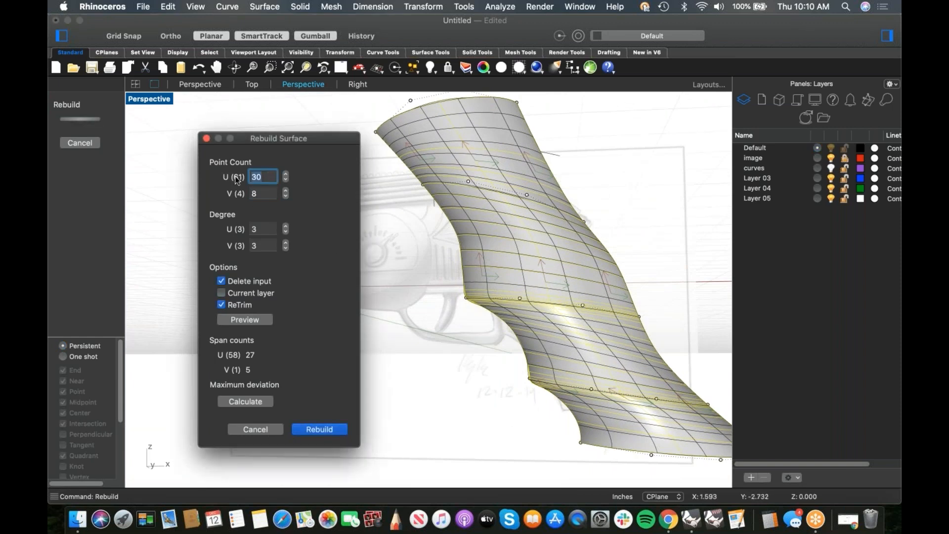
key(Tab)
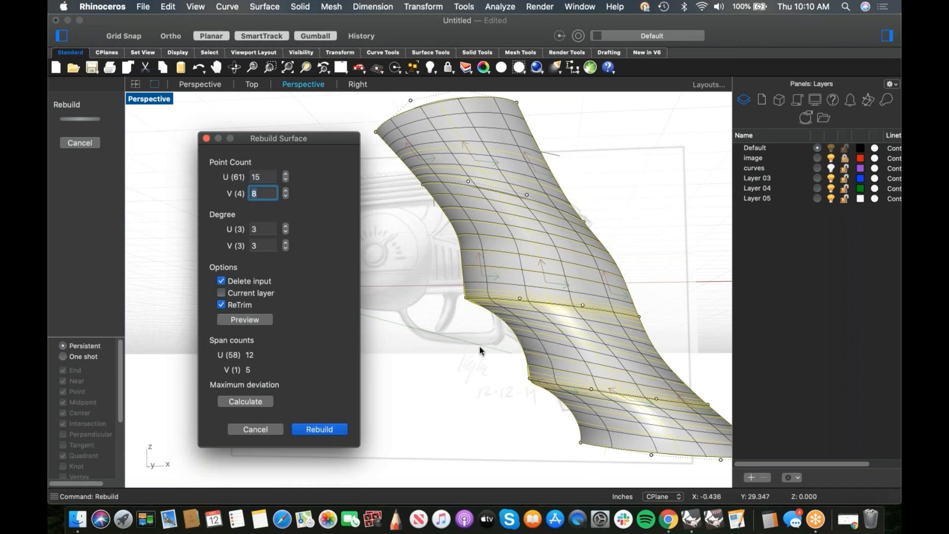
right_drag(469, 342, 443, 341)
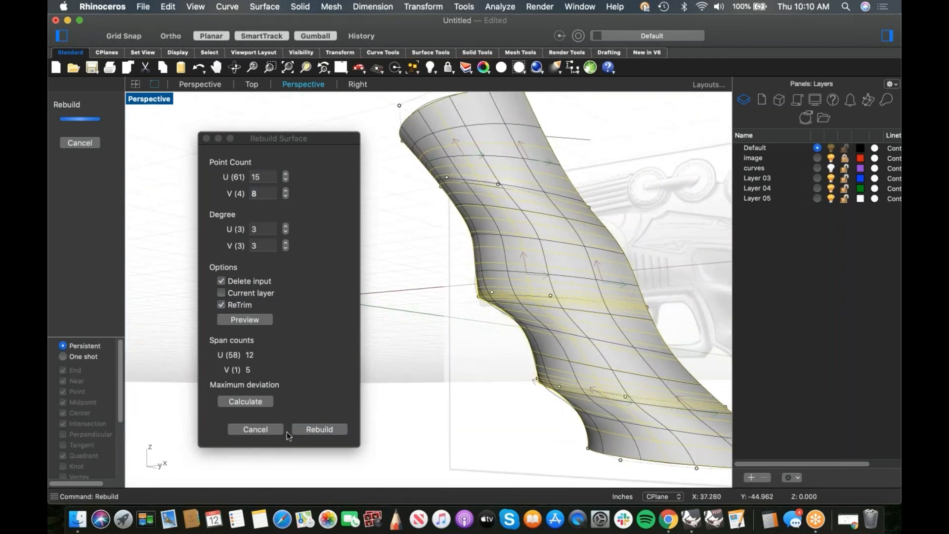
click(304, 429)
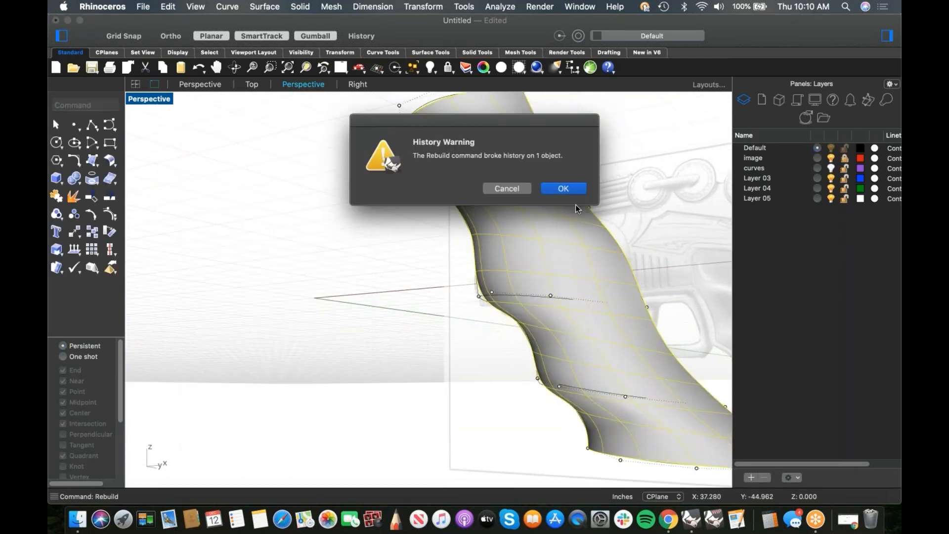
click(563, 193)
shift+right_drag(554, 207, 530, 225)
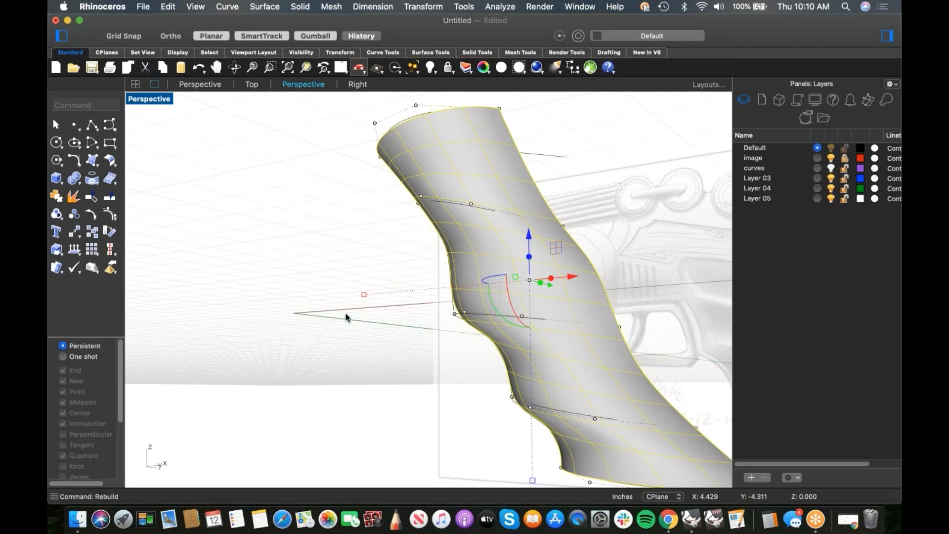
Isolate the rebuilt grip surface by hiding the construction curves and turn on its control points
right_drag(344, 300, 324, 318)
click(328, 319)
click(507, 285)
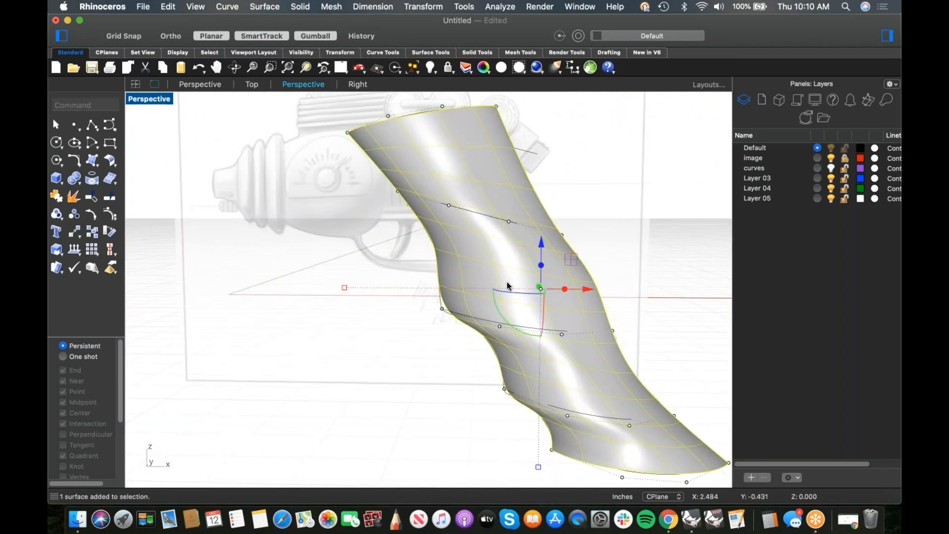
key(super+h)
right_drag(506, 283, 471, 263)
click(426, 285)
click(110, 214)
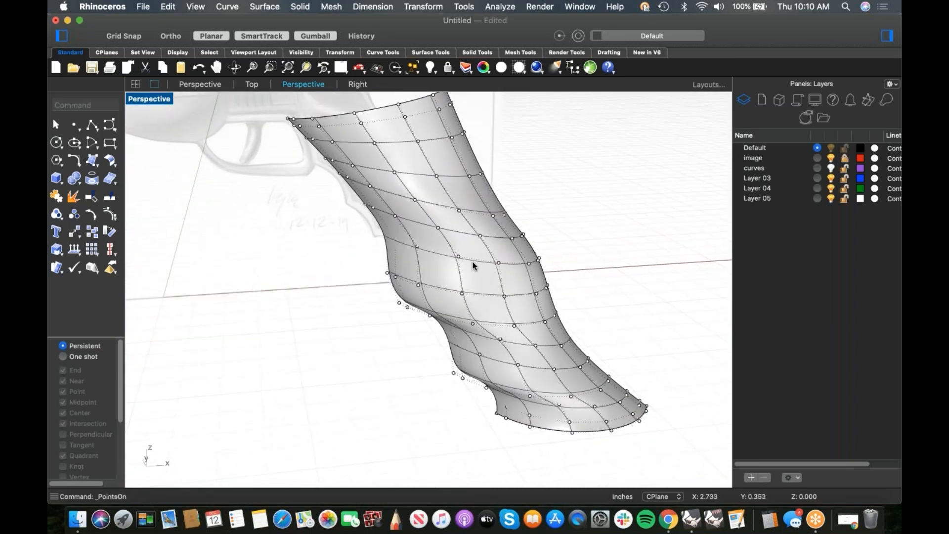
Select two inner control points in one row at mid-grip and relocate the gumball to the front edge of that row
click(458, 256)
shift+click(417, 247)
right_drag(371, 253, 386, 254)
scroll(387, 255, up, 4)
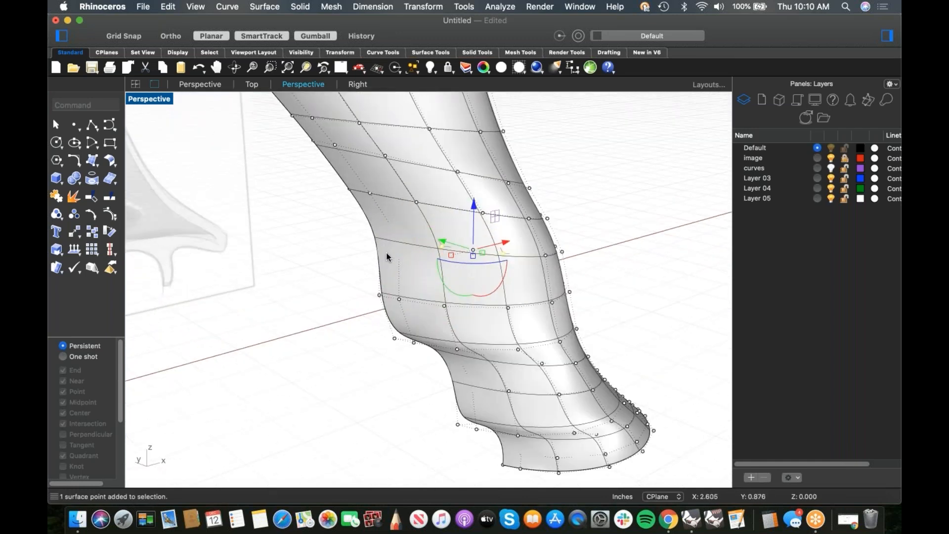
text(gr)
key(Return)
text(reloc)
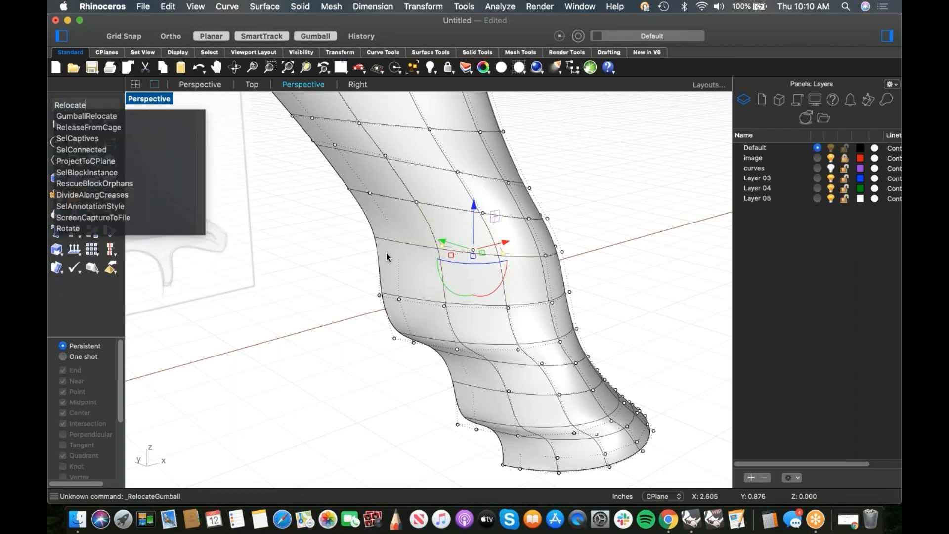
click(102, 121)
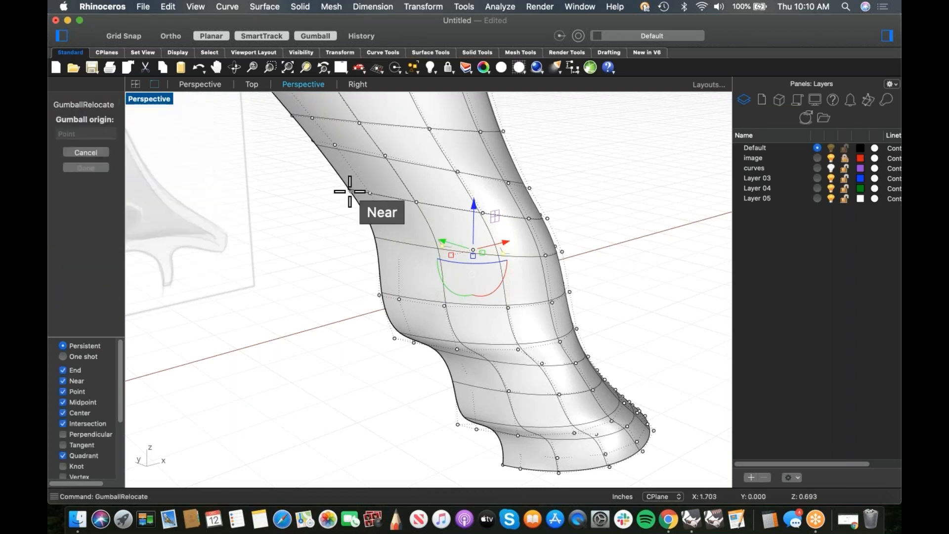
click(377, 241)
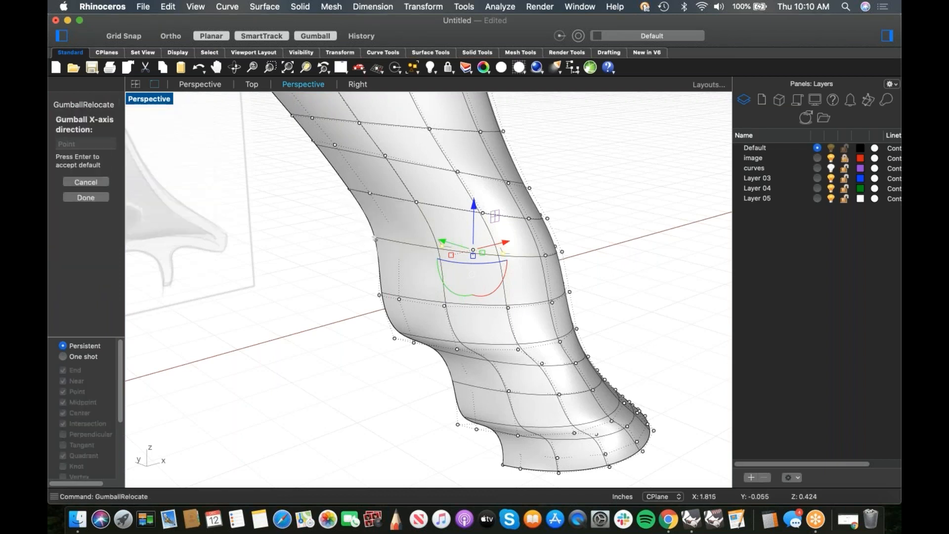
key(Return)
Push the two selected mid-grip control points inward to form a finger groove in the surface
drag(383, 239, 378, 240)
right_drag(399, 300, 383, 241)
drag(383, 241, 366, 271)
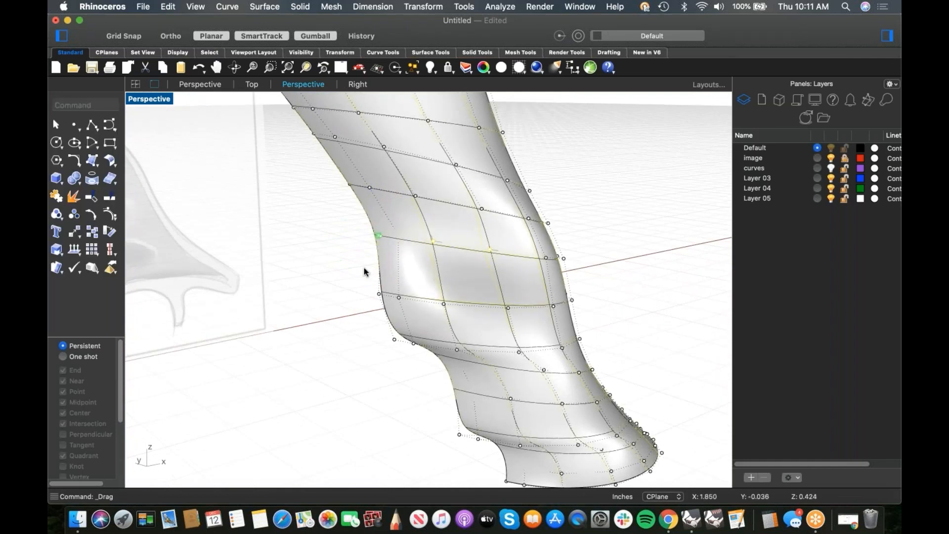
Select two inner control points in a lower row and relocate the gumball to the front edge of that row
right_drag(356, 341, 500, 365)
click(558, 384)
shift+click(494, 376)
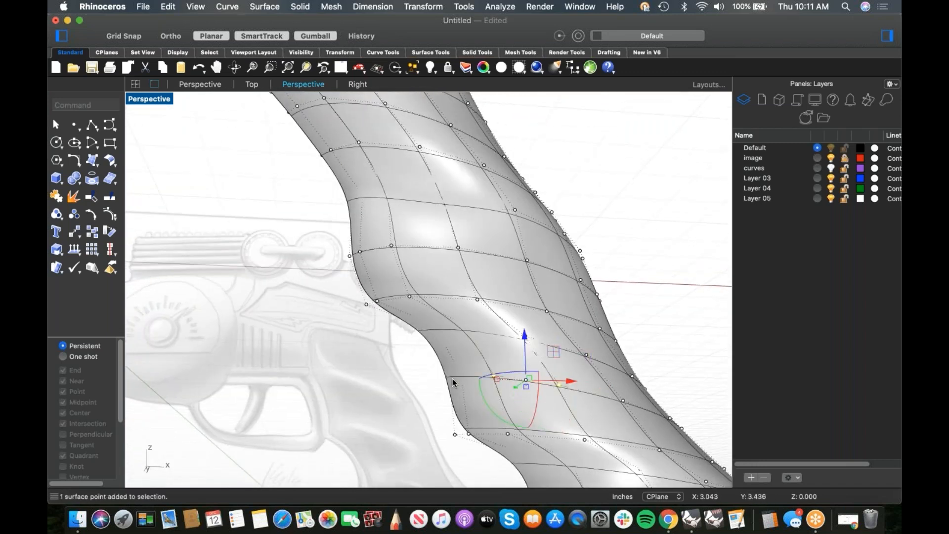
text(umballRelocate)
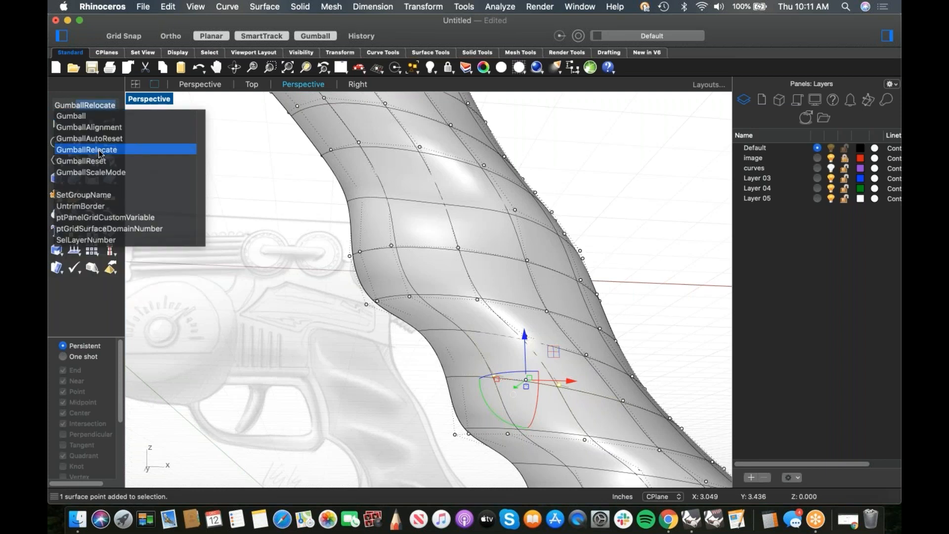
key(Return)
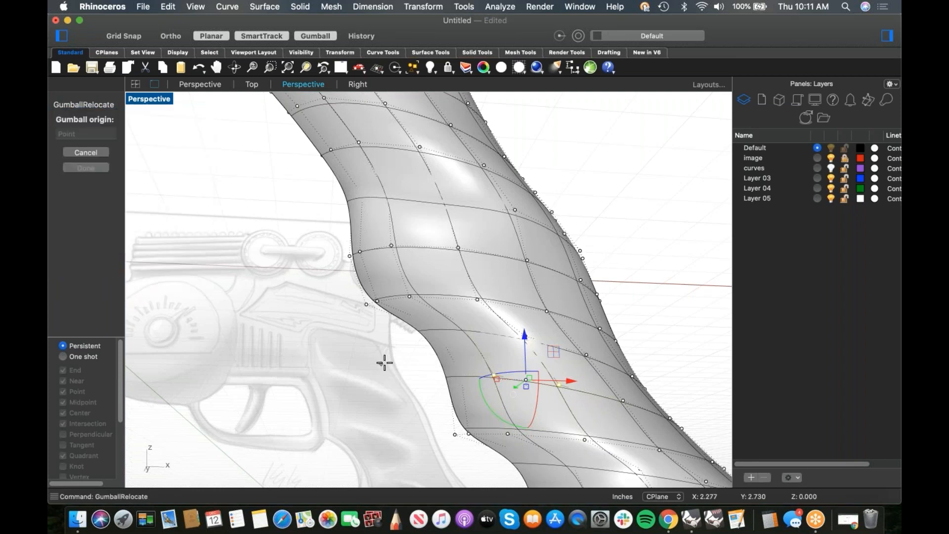
click(447, 381)
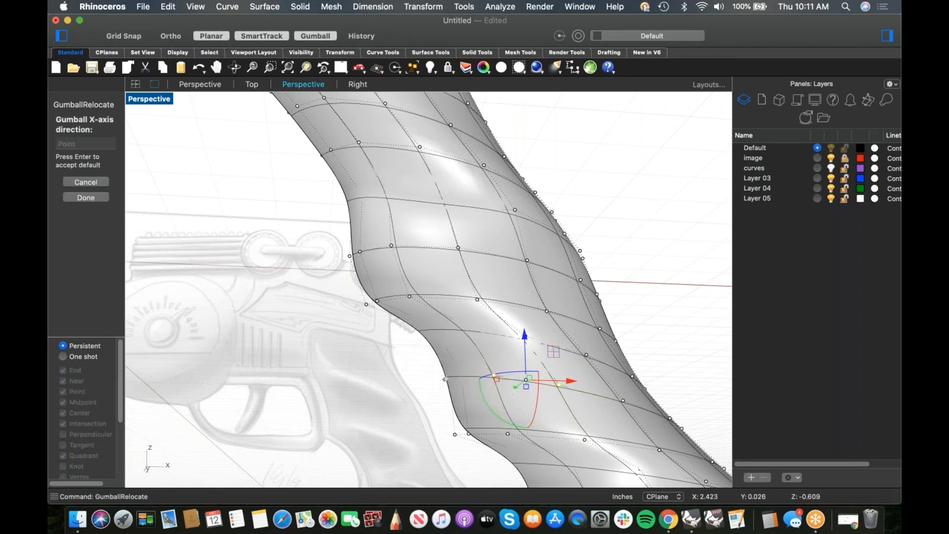
key(Return)
Push the two selected lower control points inward to form a second finger groove
right_drag(445, 397, 499, 394)
drag(433, 353, 420, 350)
click(337, 378)
Move a single inner control point of the grip surface slightly toward the front edge, up from its row
right_drag(337, 378, 458, 267)
click(451, 266)
drag(450, 266, 430, 255)
click(542, 263)
Select three control points across an upper row of the grip surface and move them together to shape the upper groove
mouse_move(542, 262)
shift+right_down()
mouse_move(563, 301)
mouse_move(553, 303)
mouse_move(555, 316)
mouse_move(395, 259)
shift+right_up()
click(399, 257)
shift+click(440, 264)
shift+click(330, 238)
right_drag(331, 244, 378, 264)
drag(388, 256, 448, 286)
Select two inner control points in the next row up and shift them slightly along the gumball's Y axis
right_drag(631, 356, 580, 179)
right_drag(552, 216, 568, 239)
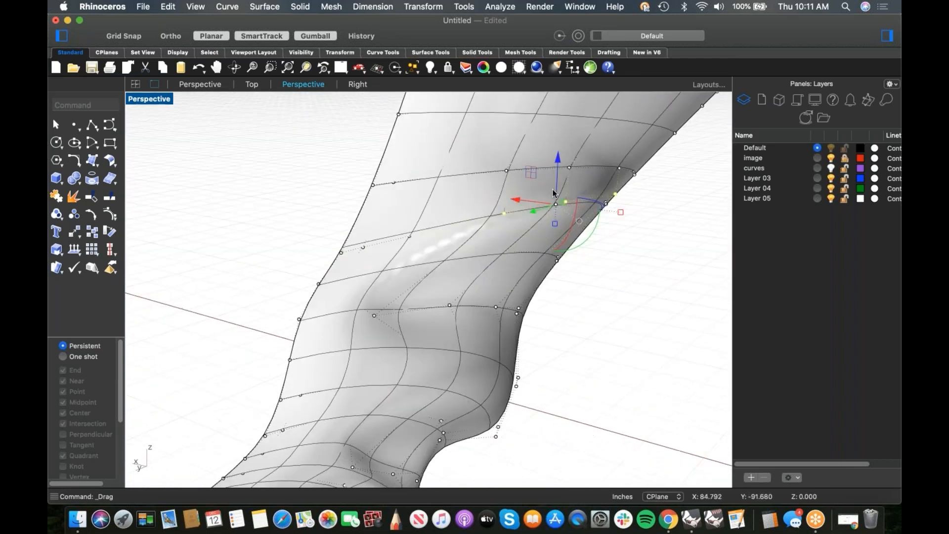
click(569, 167)
shift+click(504, 172)
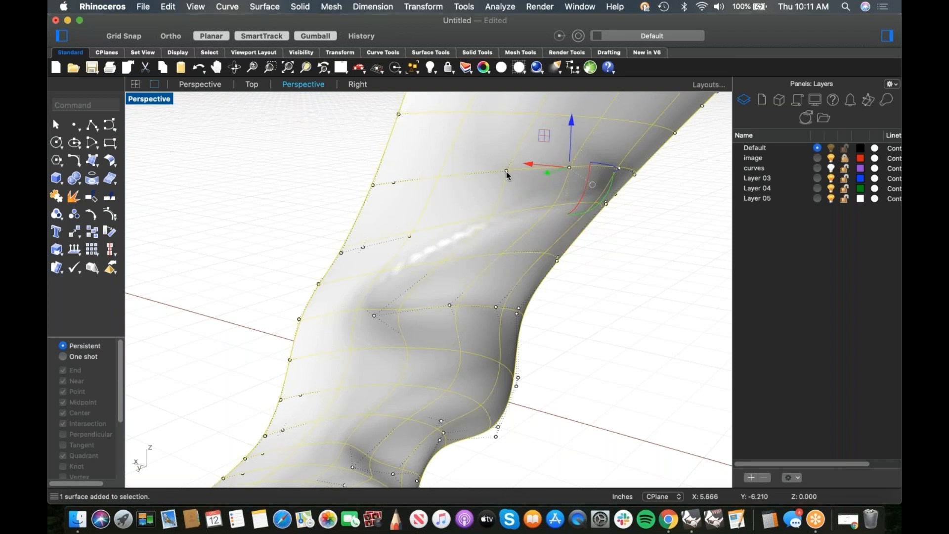
super+click(494, 211)
right_drag(494, 212, 479, 236)
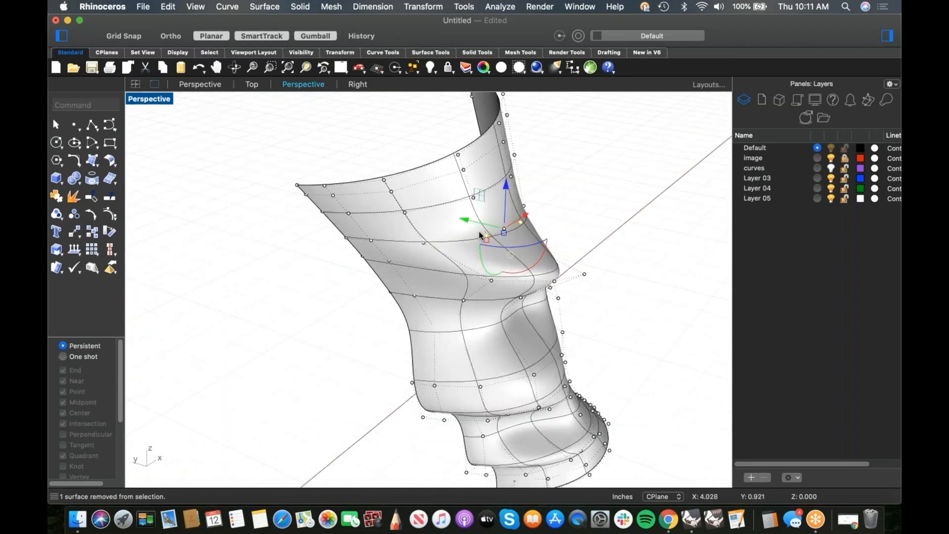
mouse_move(457, 222)
mouse_down()
mouse_move(441, 214)
mouse_move(465, 224)
mouse_up()
Select the inner control point near the upper front edge and reposition it to sculpt the ridge above the upper groove
click(584, 261)
right_drag(578, 271, 486, 282)
click(361, 206)
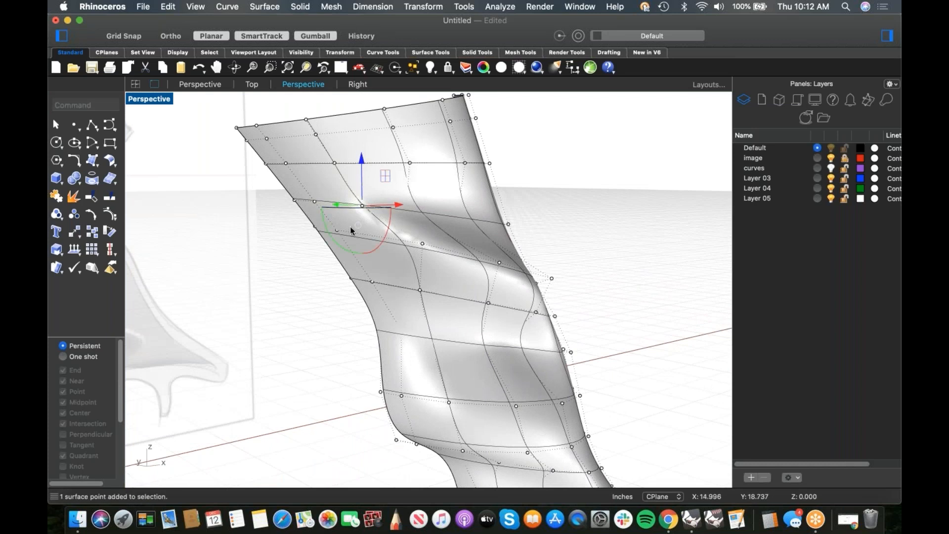
right_drag(359, 231, 385, 244)
drag(389, 214, 361, 167)
Try to shift several control points across the row near the top of the grip surface, and undo the move
shift+click(367, 174)
click(438, 172)
click(484, 168)
right_drag(483, 168, 401, 216)
drag(358, 183, 421, 185)
key(super+z)
Nudge a single inner control point near the lower finger groove to refine the surface's contour
click(314, 187)
click(373, 199)
click(487, 223)
scroll(406, 280, down, 4)
right_drag(407, 279, 528, 265)
scroll(470, 305, up, 2)
click(463, 314)
mouse_move(465, 315)
mouse_down()
mouse_move(452, 304)
mouse_move(477, 319)
mouse_move(459, 321)
mouse_up()
Move the control point beside the upper front edge up and toward the front, and clear the selection
shift+right_drag(433, 242, 413, 270)
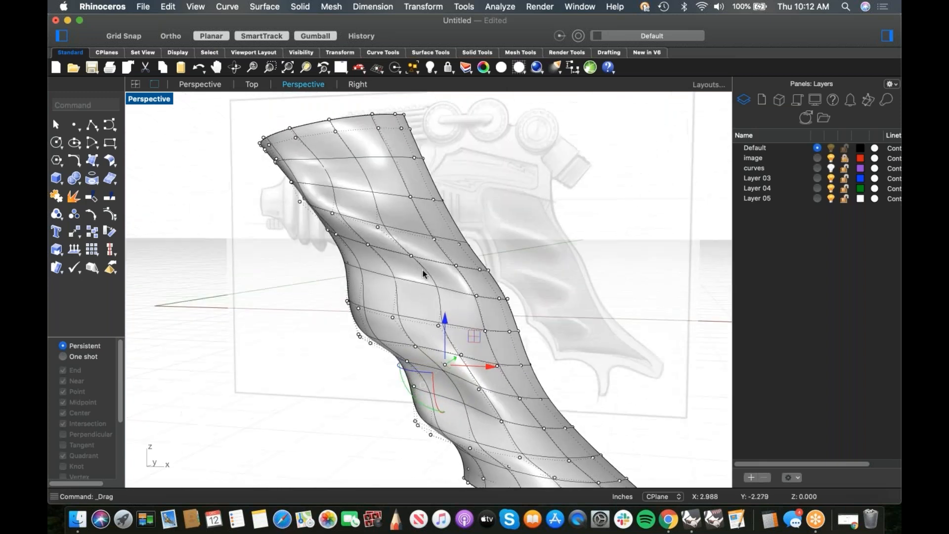
click(367, 244)
drag(366, 245, 354, 234)
key(Escape)
Raise the control point beside the front edge at the middle finger ridge
right_drag(399, 306, 419, 272)
click(386, 314)
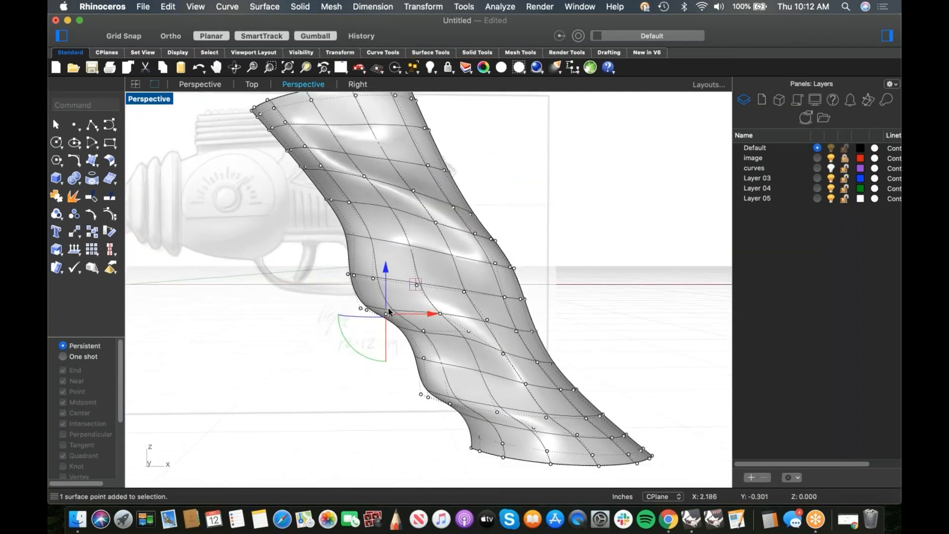
drag(386, 313, 385, 290)
Move a control point near the lower finger groove toward the back of the grip, and clear the selection
shift+right_drag(430, 368, 414, 288)
drag(422, 327, 458, 338)
click(439, 350)
click(463, 328)
click(367, 364)
right_drag(366, 363, 432, 376)
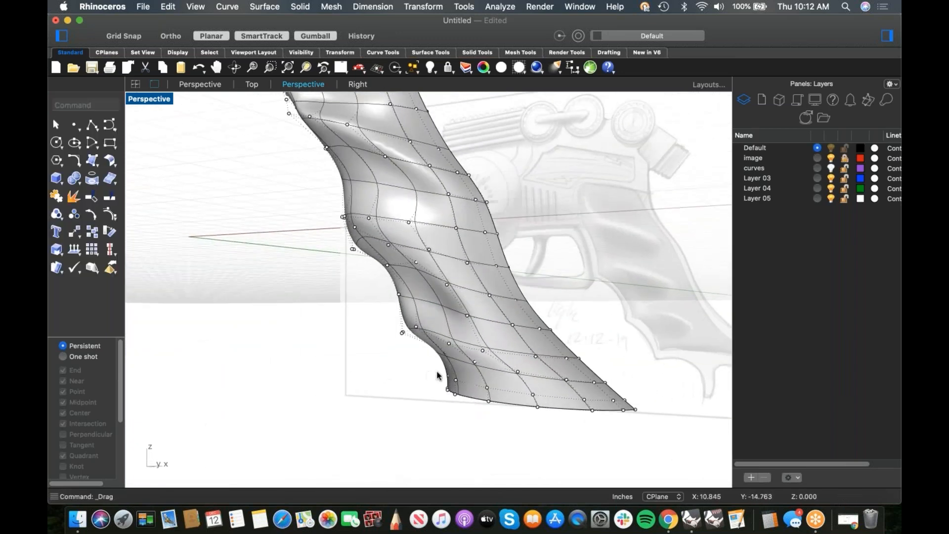
Adjust control points around the lowest finger groove of the grip panel, and turn off the control points
click(471, 377)
click(537, 387)
right_drag(499, 378, 473, 355)
drag(472, 355, 509, 351)
right_drag(402, 352, 421, 366)
click(443, 337)
drag(429, 342, 472, 338)
right_drag(311, 403, 403, 375)
In the Top view, relocate the grip panel's gumball onto its straight edge and flatten the panel's depth along Y
text(t)
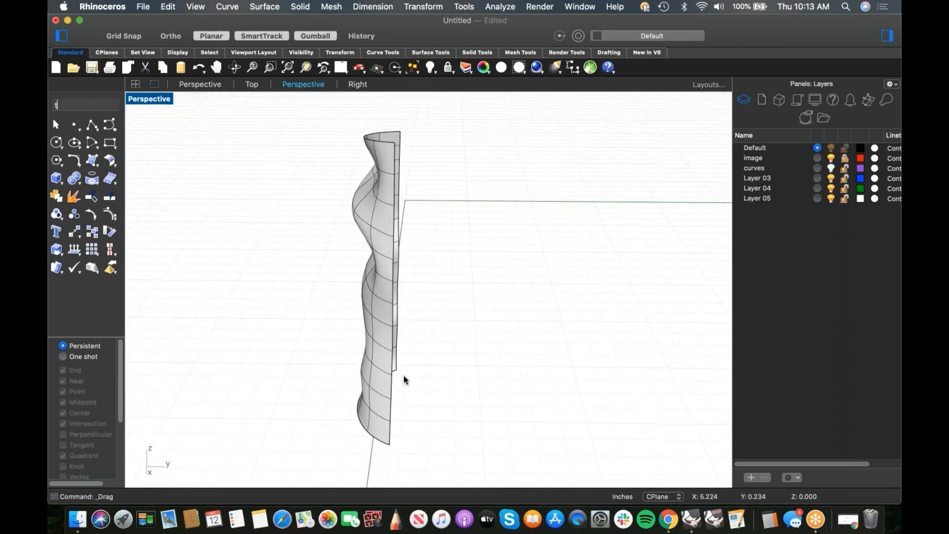
key(Return)
click(422, 360)
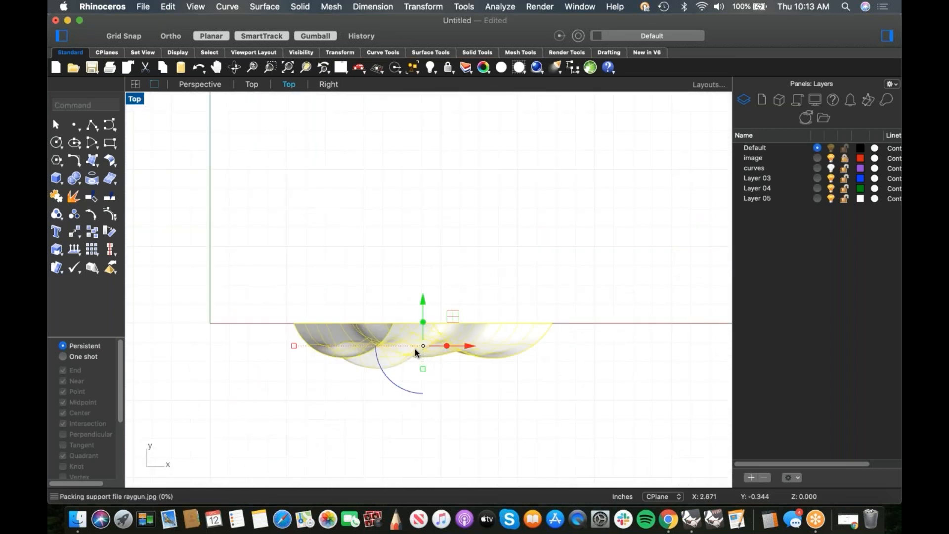
text(GumballRelocate)
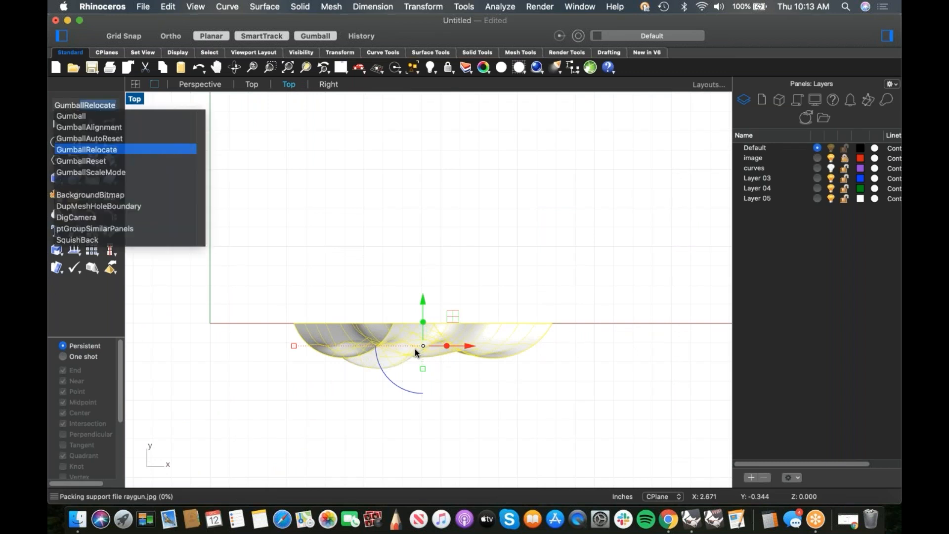
key(Return)
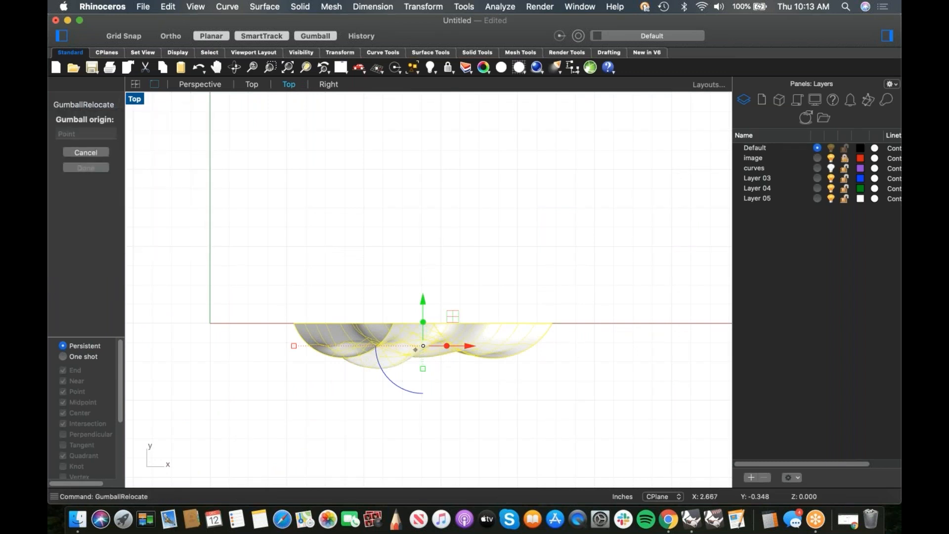
click(358, 324)
key(shift)
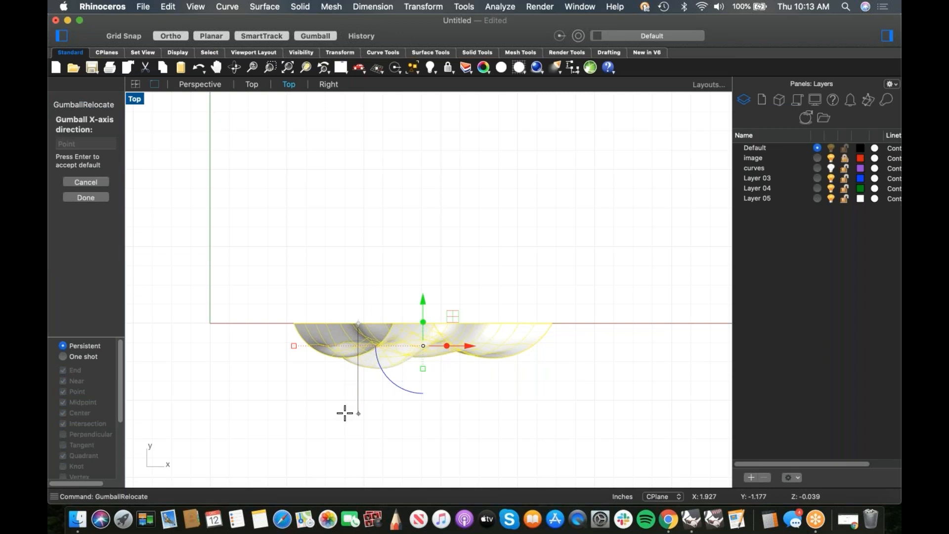
key(Return)
drag(358, 346, 363, 334)
Return to the Perspective view and show all hidden gun parts
text(P)
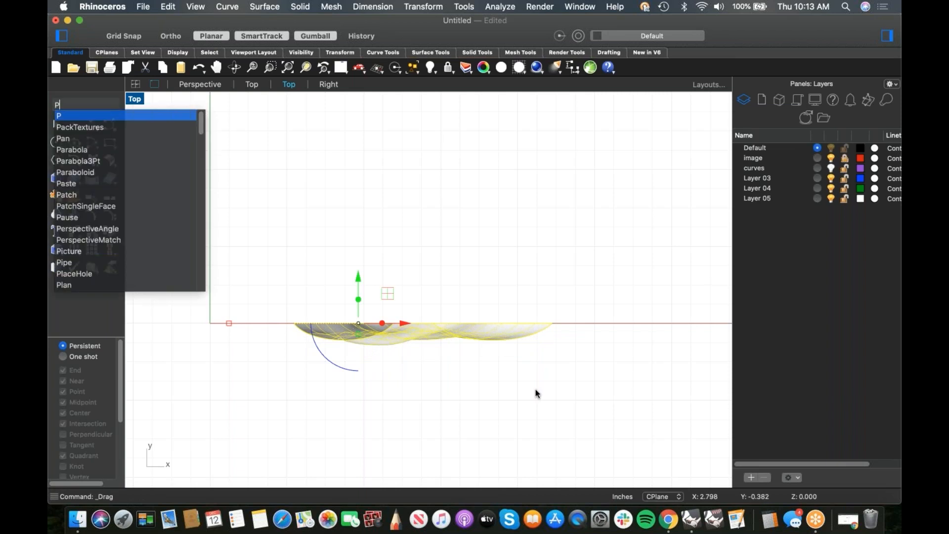
click(517, 392)
text(p)
key(Return)
text(p)
key(Return)
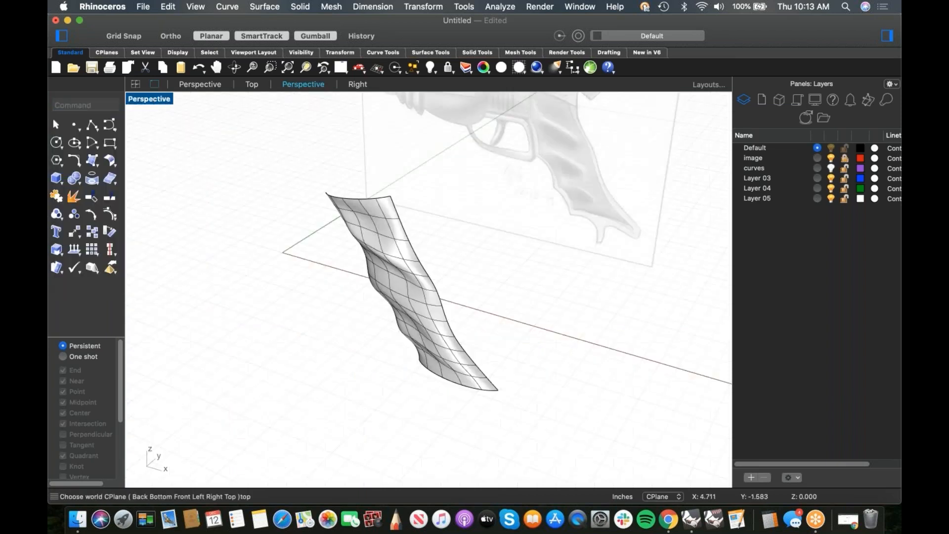
shift+right_drag(464, 306, 423, 328)
text(sh)
key(Return)
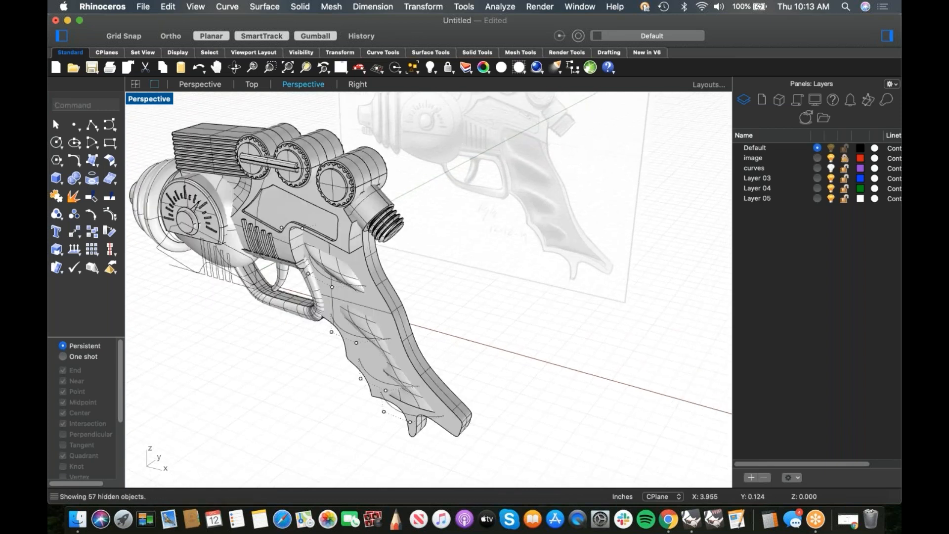
Move the grip panel surface sideways along Y, outward from the middle of the gun's grip
shift+right_drag(472, 298, 507, 270)
scroll(406, 306, up, 2)
click(429, 297)
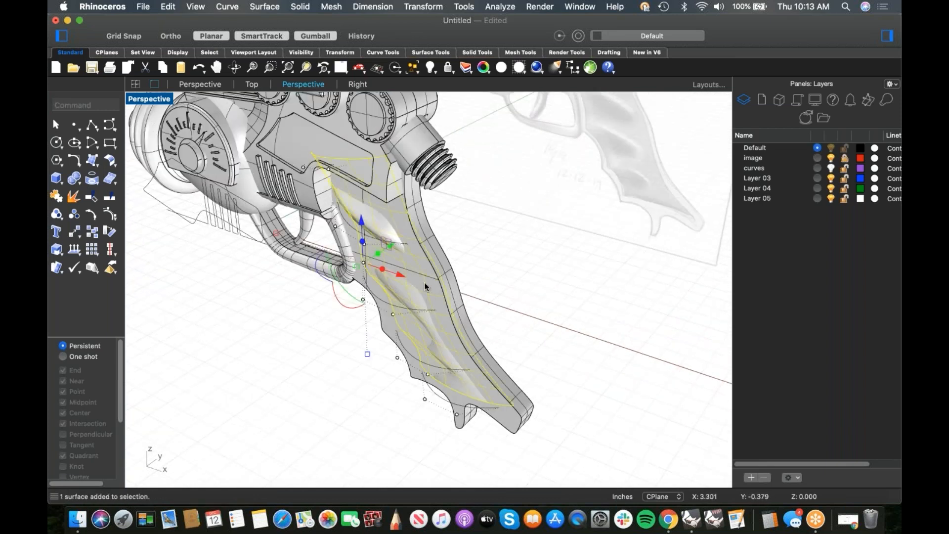
drag(397, 256, 361, 281)
key(super+z)
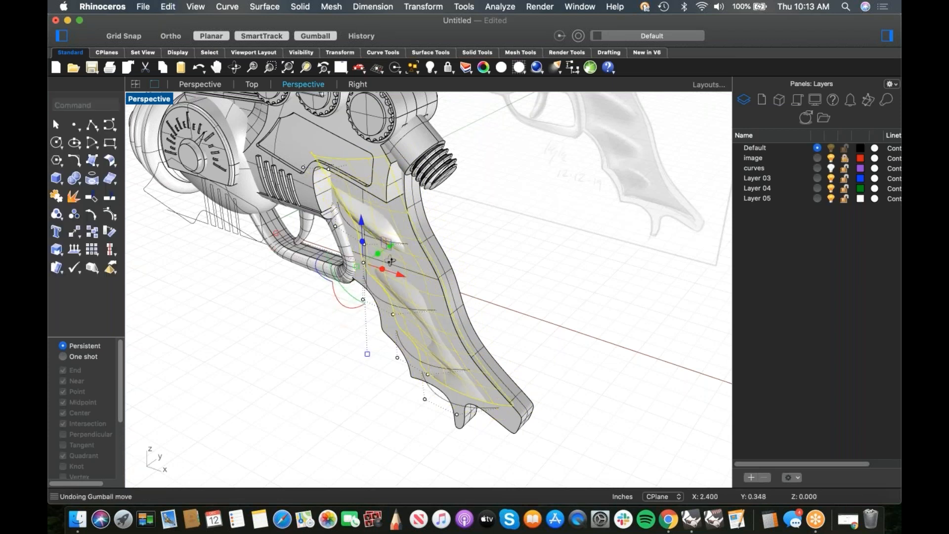
right_drag(427, 247, 401, 245)
drag(400, 244, 364, 270)
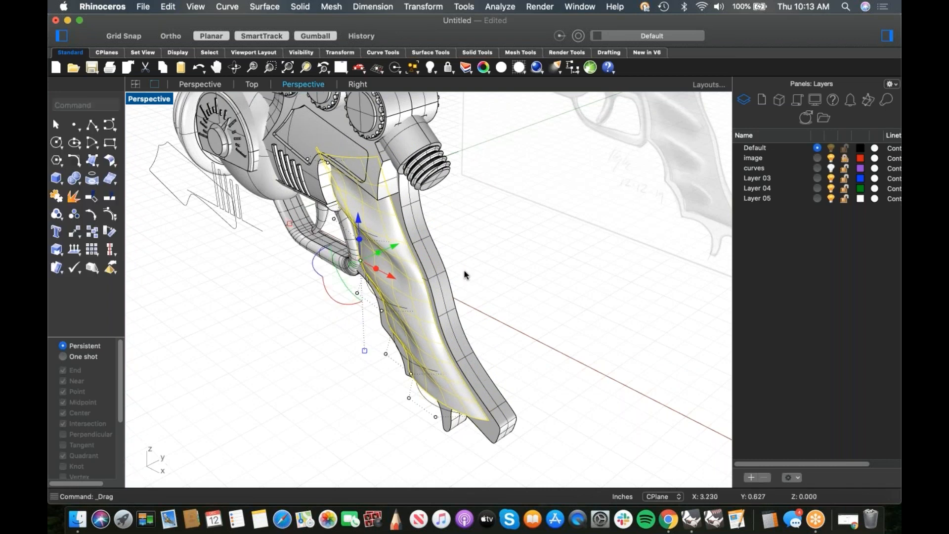
Mirror a copy of the grip panel about the gun's centreline onto the opposite side of the grip
text(irror)
key(Return)
click(465, 271)
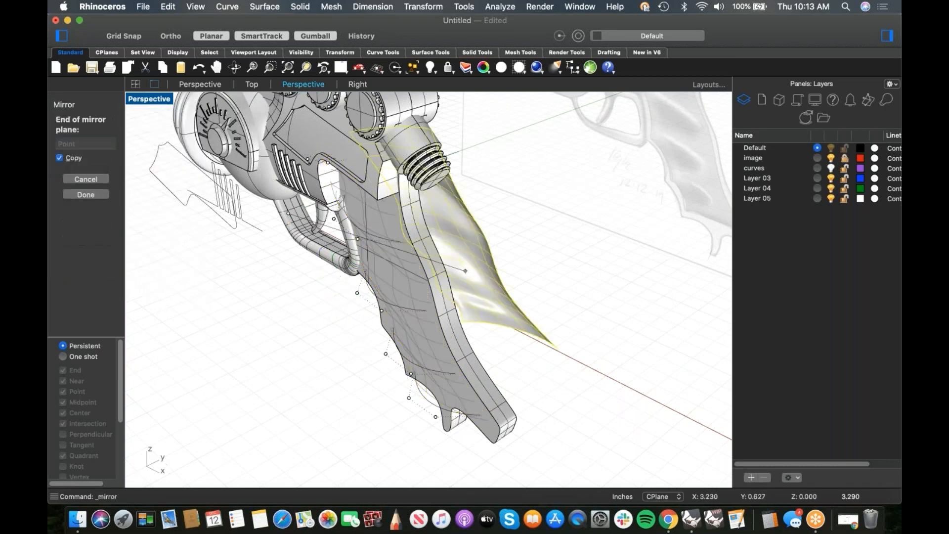
key(Escape)
Isolate the two mirrored grip panels by hiding all other objects
right_drag(527, 339, 409, 343)
shift+click(416, 366)
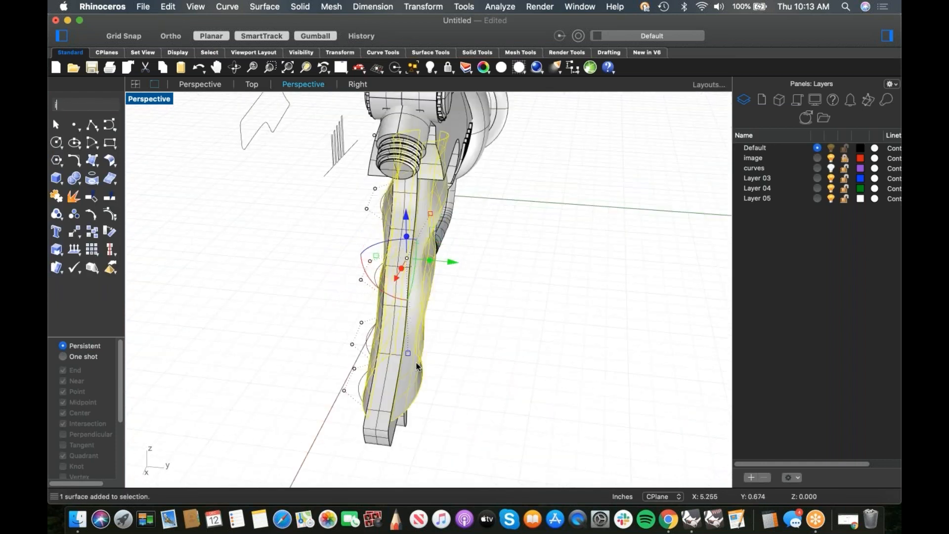
key(super+h)
shift+right_drag(421, 352, 399, 367)
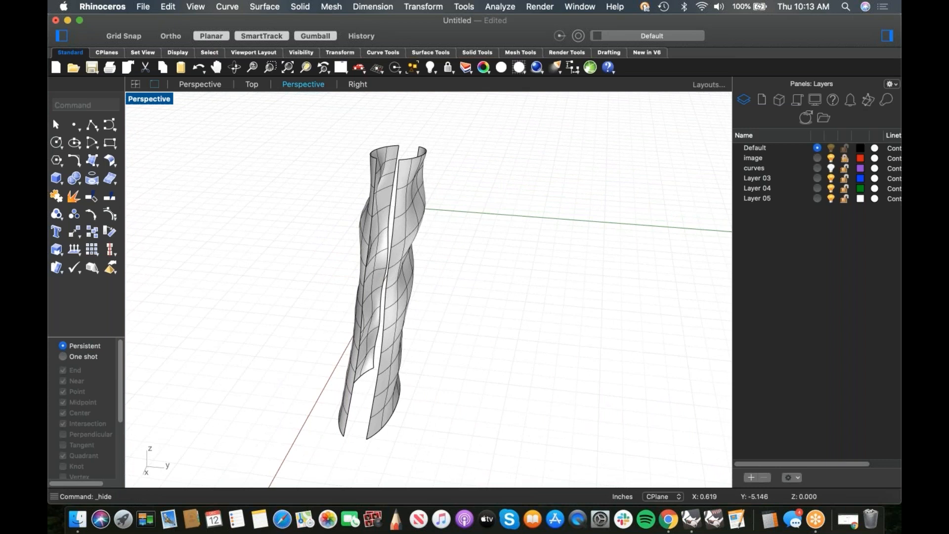
Loft a Normal-style surface between the back edges of the two grip panels, without simplifying the curves
click(97, 165)
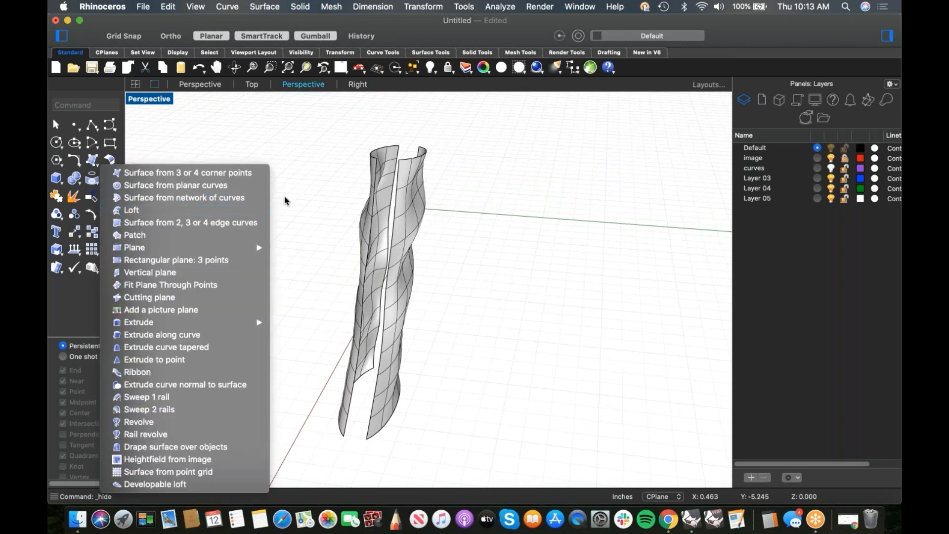
click(147, 211)
right_drag(306, 207, 379, 197)
click(389, 197)
right_click(452, 200)
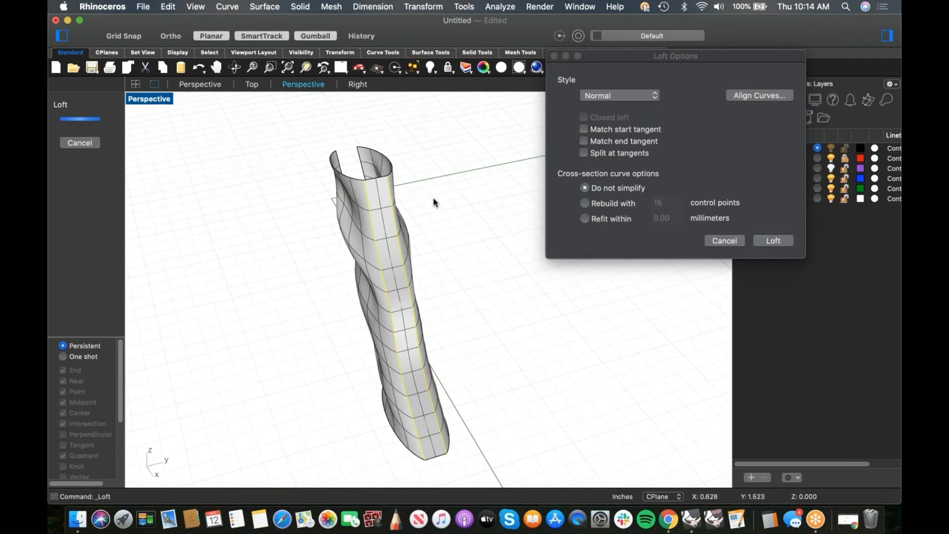
click(765, 241)
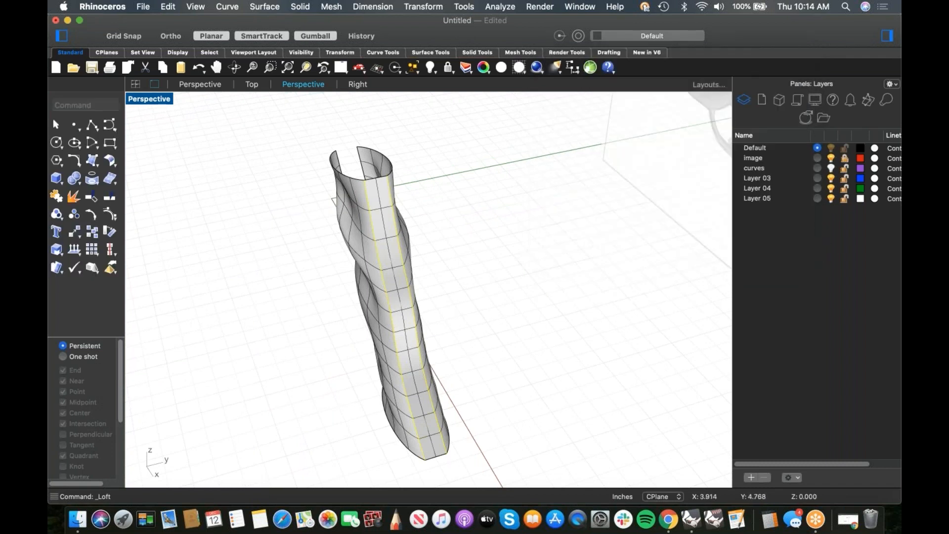
Loft a surface between the front edges of the two grip panels to close the remaining gap
right_click(345, 151)
click(348, 158)
click(339, 163)
click(356, 160)
key(Return)
key(Return)
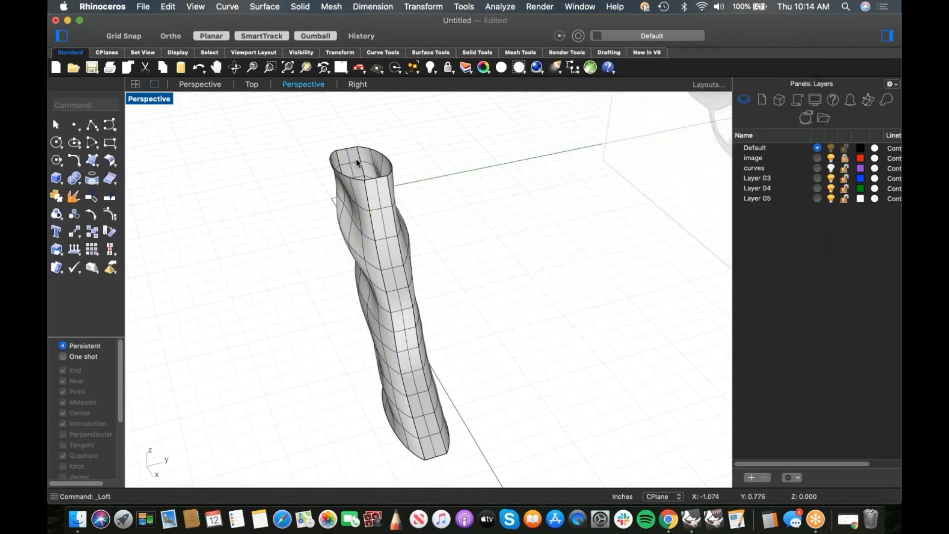
Join all four grip surfaces and cap the open ends to make a solid
drag(509, 202, 248, 277)
key(super+j)
text(cap)
key(Return)
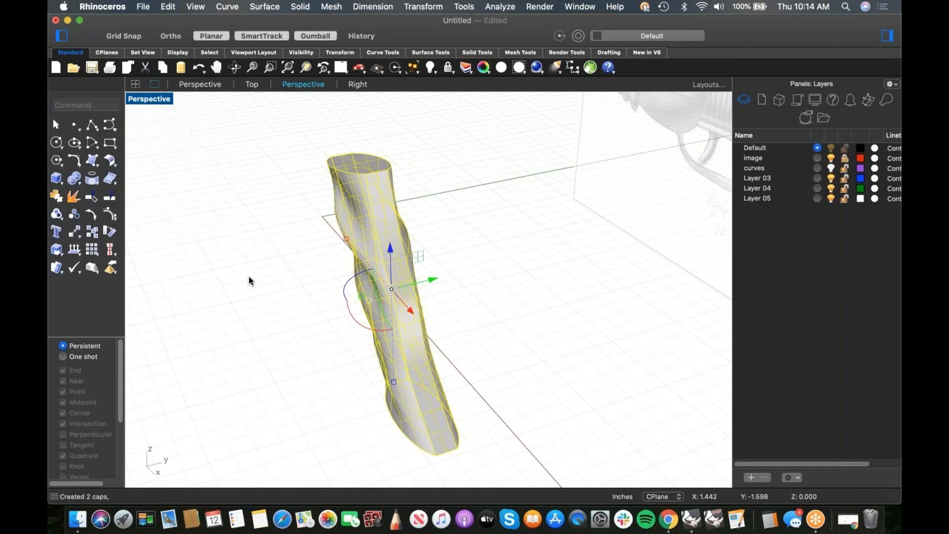
Show the hidden gun parts and slightly scale the capped grip solid uniformly to fit within the grip frame
right_drag(208, 294, 512, 312)
key(ctrl+alt+h)
scroll(511, 317, up, 5)
click(467, 283)
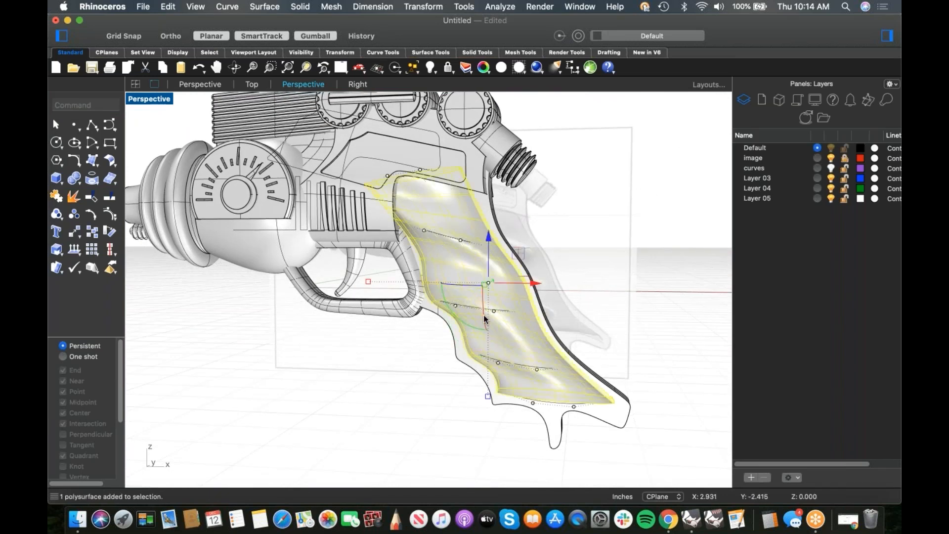
shift+drag(486, 401, 477, 407)
right_drag(588, 330, 553, 319)
click(557, 326)
In the Front view, Boolean union the trigger guard with the gun's grip frame
text(f)
key(Return)
scroll(382, 156, up, 8)
right_drag(376, 381, 397, 247)
scroll(397, 250, down, 2)
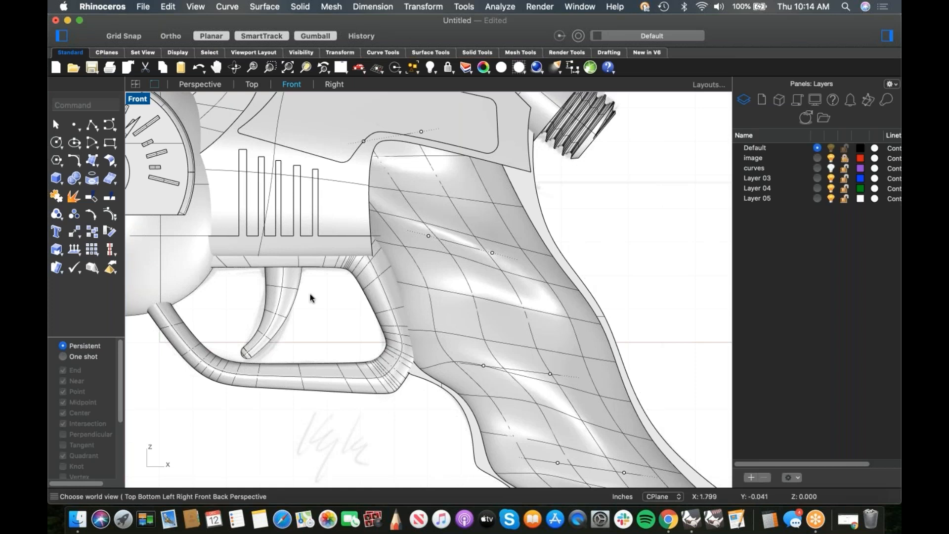
click(366, 372)
shift+click(416, 380)
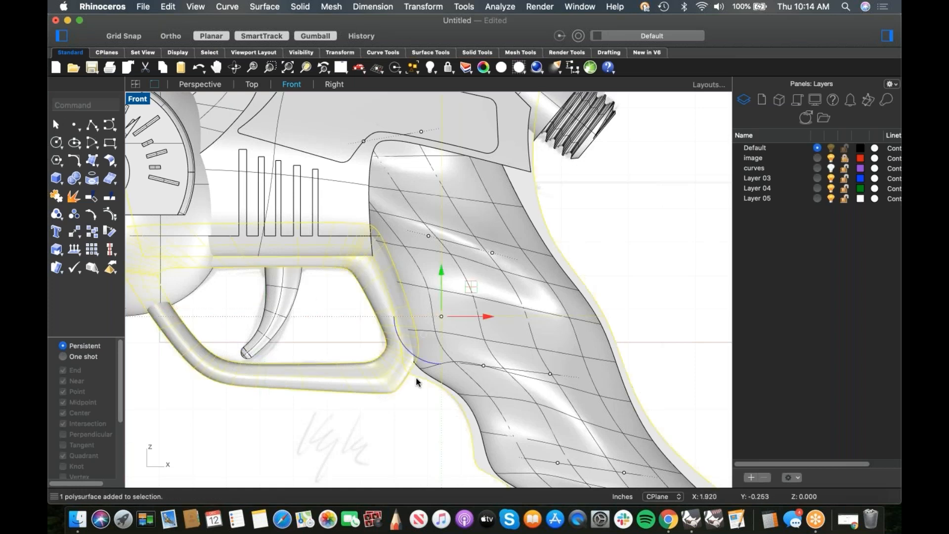
click(76, 181)
scroll(418, 396, down, 3)
scroll(394, 318, up, 2)
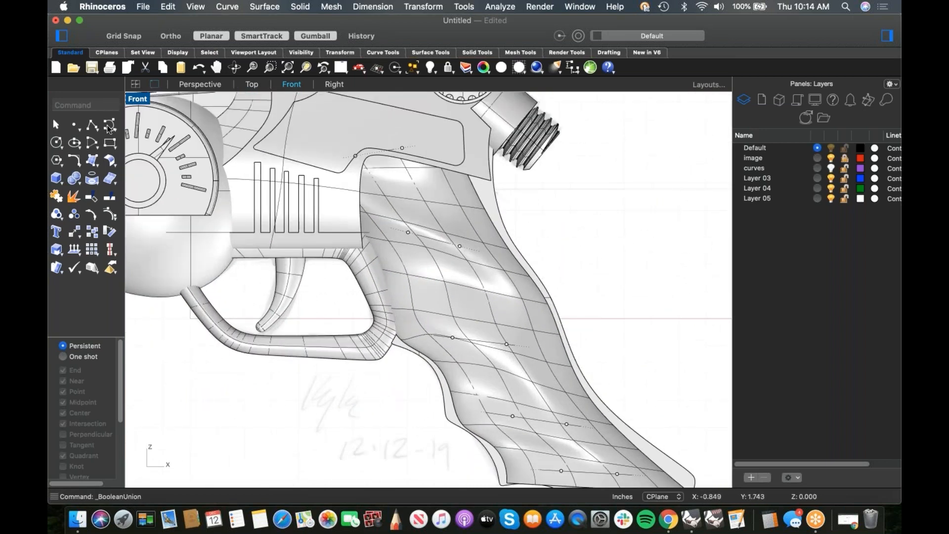
Draw a degree 3 control-point curve up the grip's front edge, around its upper corner and out past the back
click(109, 126)
click(399, 346)
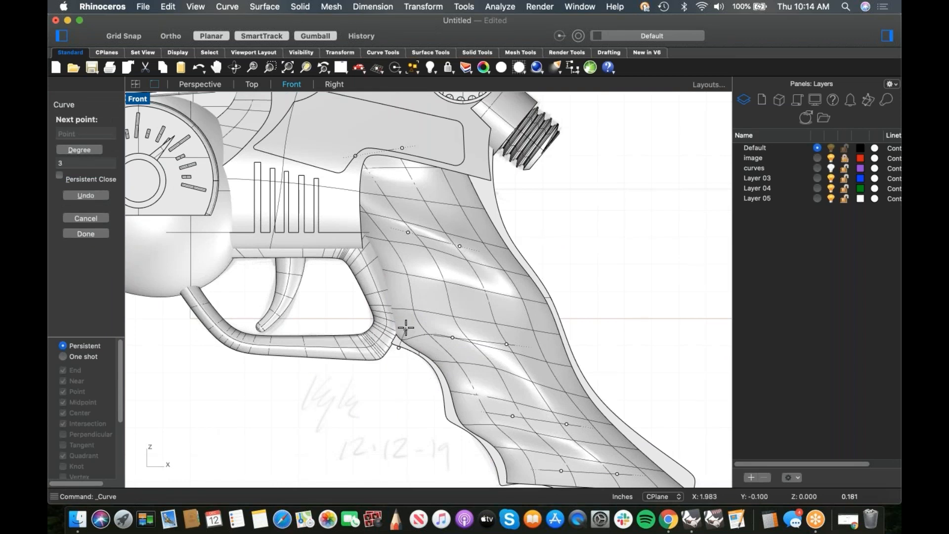
click(405, 327)
click(409, 313)
click(402, 300)
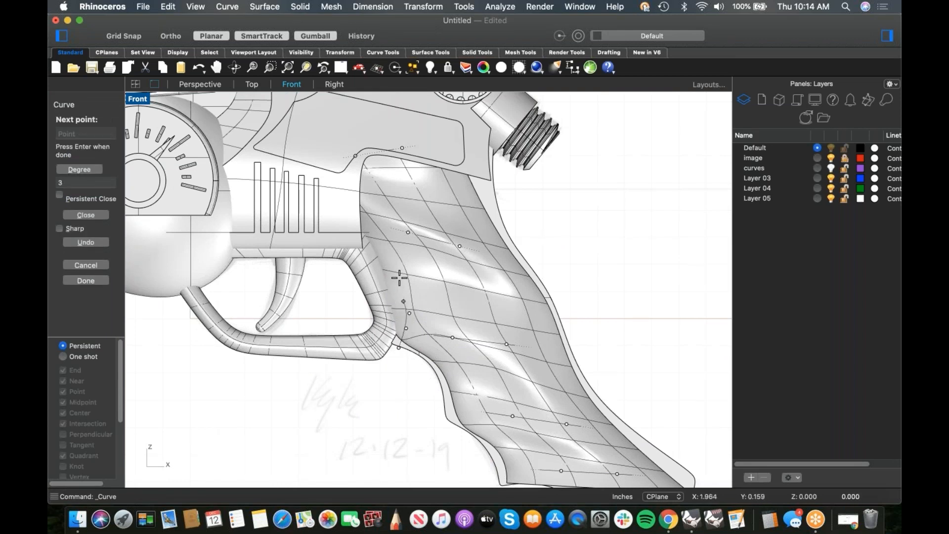
click(364, 208)
click(366, 179)
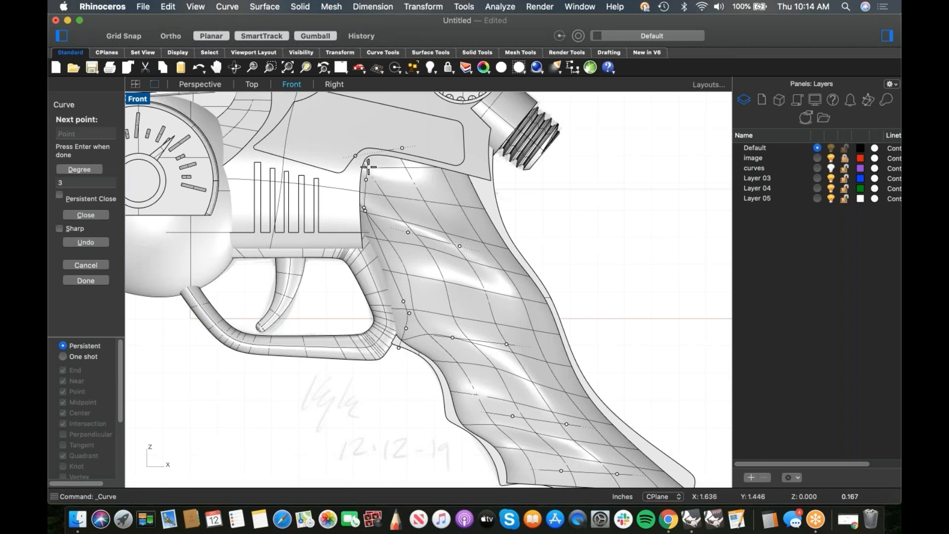
click(378, 161)
click(402, 163)
click(561, 202)
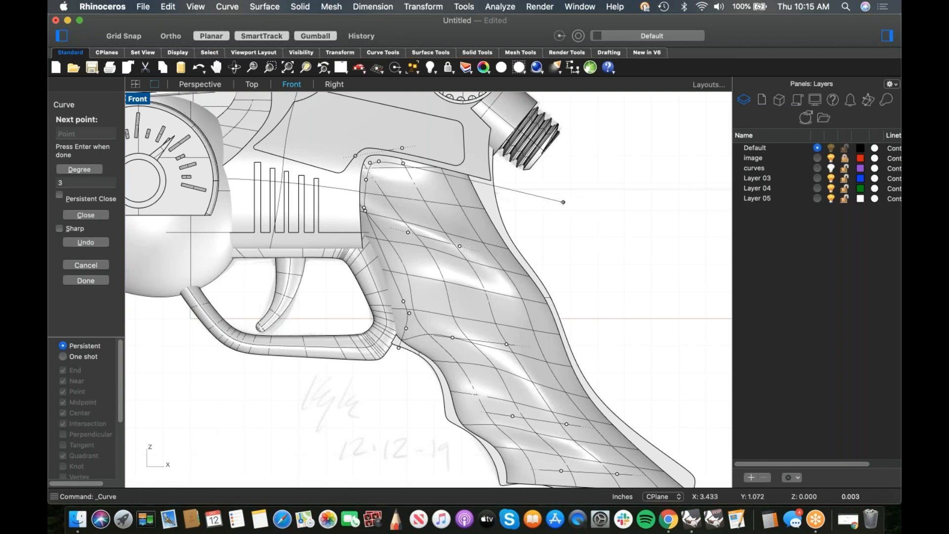
key(Return)
Isolate the new trim curve and the grip solid by hiding all other objects
click(558, 201)
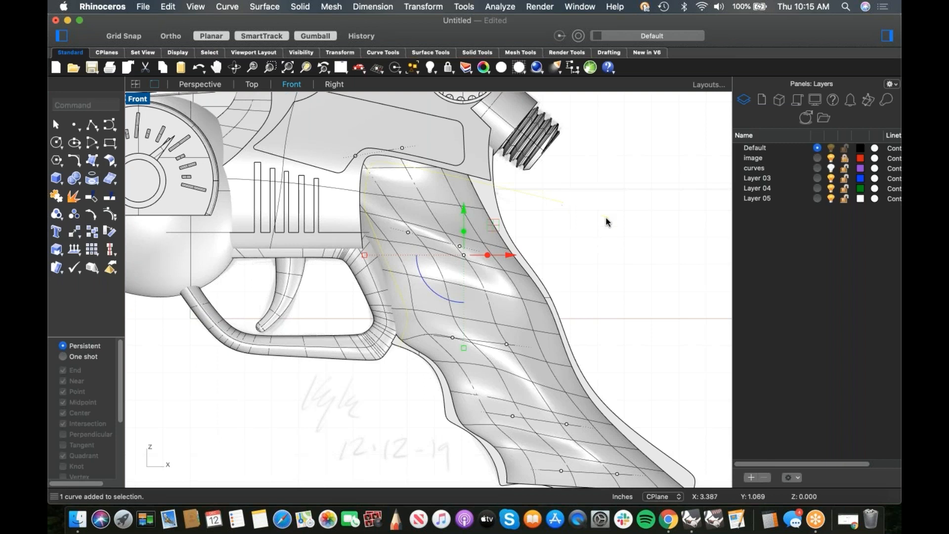
shift+click(478, 305)
text(igh)
key(Return)
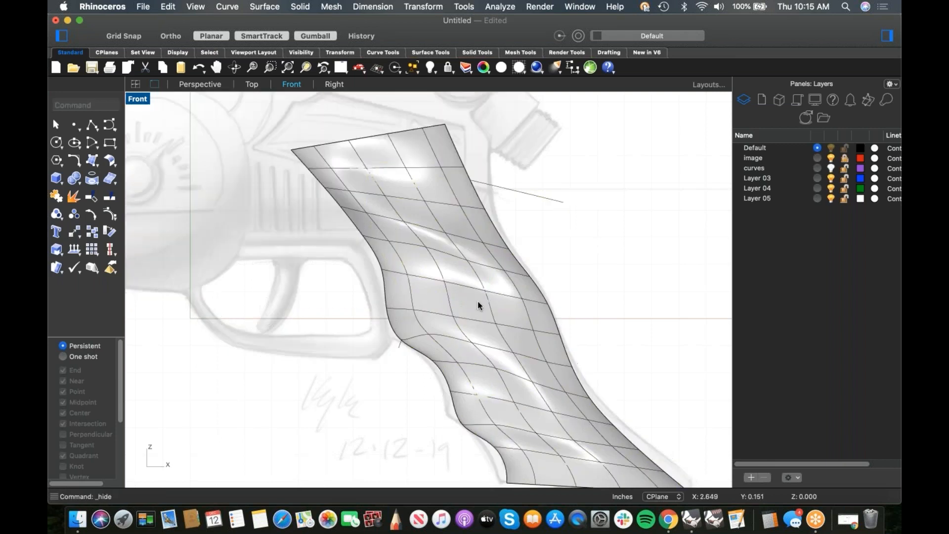
In Perspective, extrude the trim curve to both sides so the surface cuts completely through the grip solid
key(F4)
scroll(470, 264, up, 4)
click(440, 286)
shift+drag(403, 302, 291, 325)
click(559, 330)
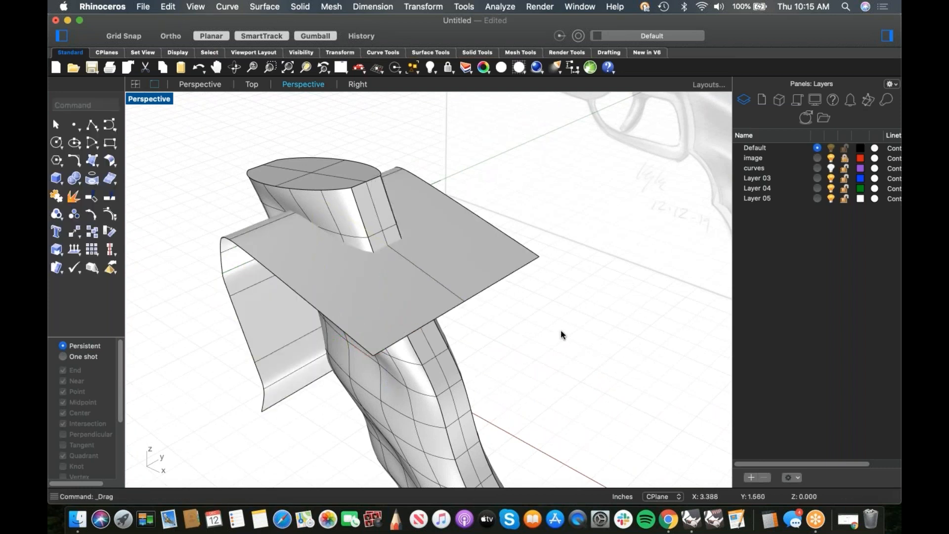
right_drag(559, 330, 586, 316)
Boolean split the grip solid with the extruded surface, and delete the cutting surface and the severed upper piece
click(77, 183)
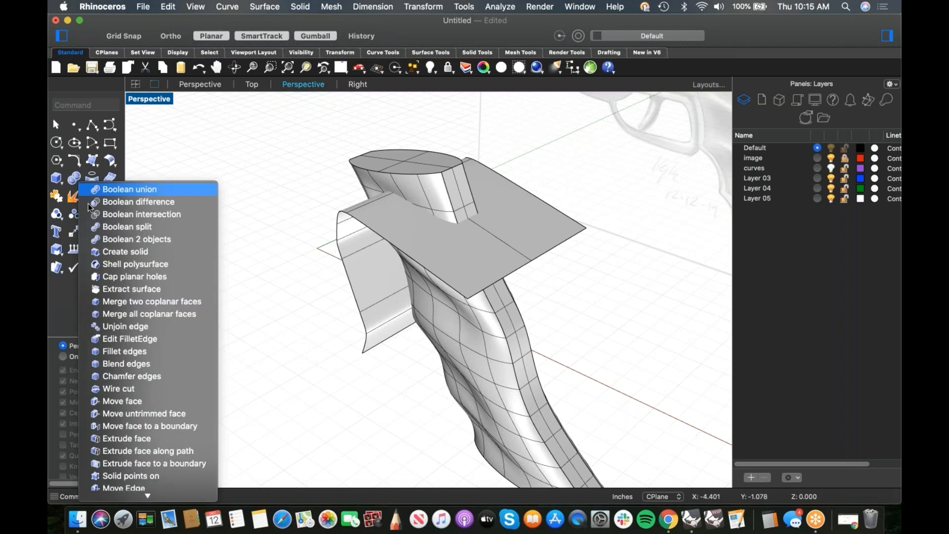
click(121, 226)
click(507, 352)
key(Return)
click(535, 247)
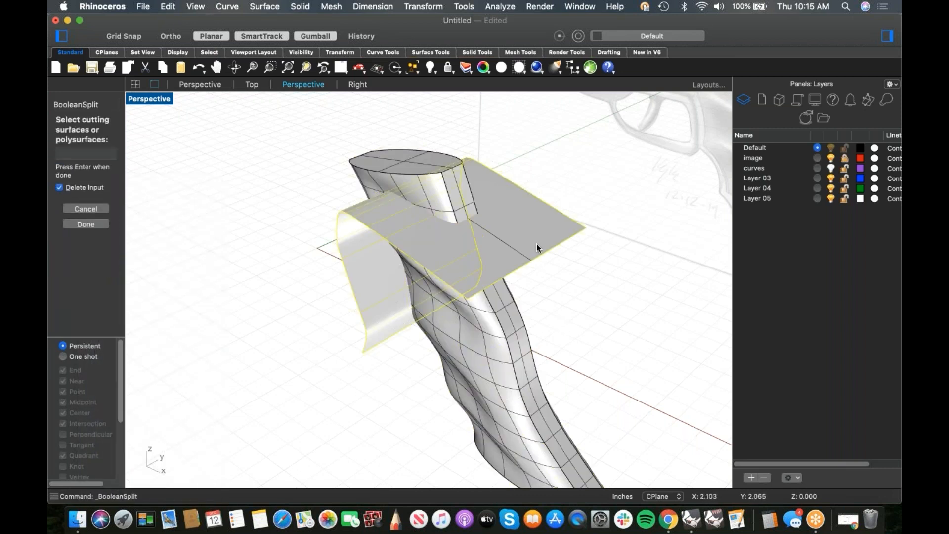
key(Return)
click(529, 241)
shift+click(420, 151)
key(Delete)
Show the hidden gun parts again around the trimmed grip and inspect its fit down to the lower end
right_drag(485, 295, 637, 262)
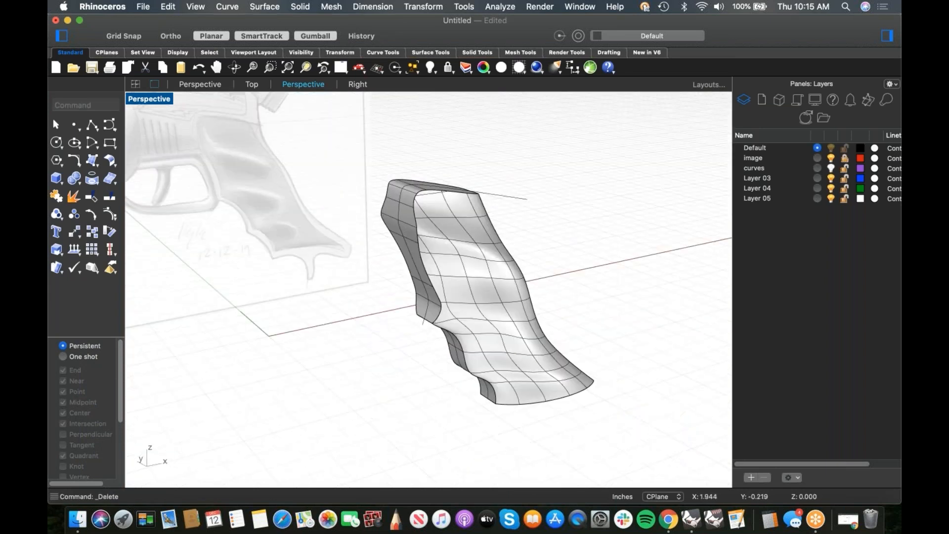
key(alt+super+h)
scroll(468, 303, down, 5)
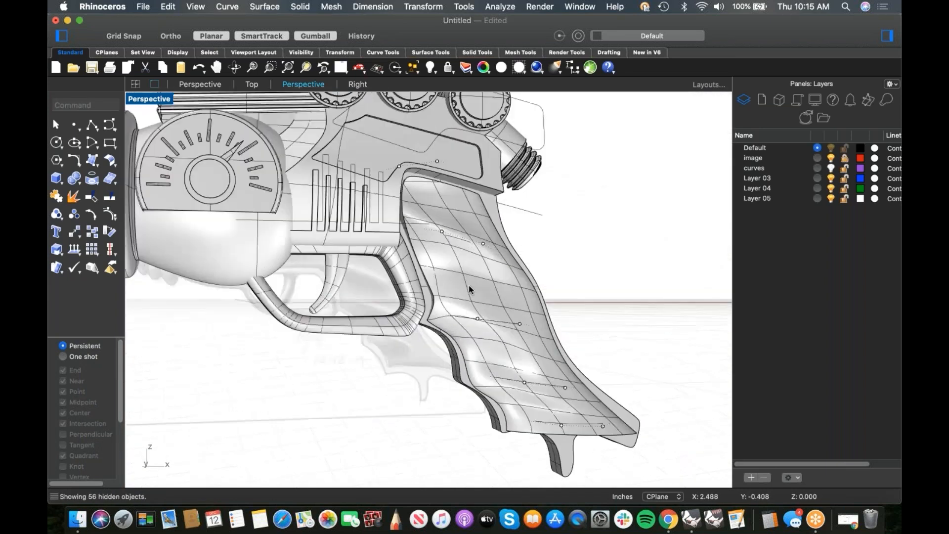
right_drag(468, 303, 597, 435)
scroll(573, 393, up, 3)
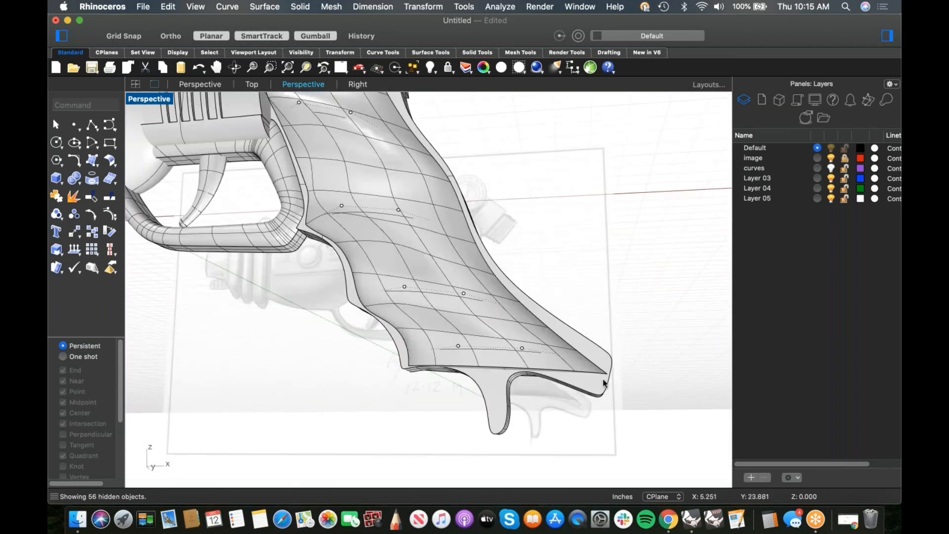
In the Front view with wireframe display, draw a four-point degree 3 curve across the sculpted grip just above its lower edge, extending past both sides
key(ctrl+super+f)
right_drag(403, 384, 384, 352)
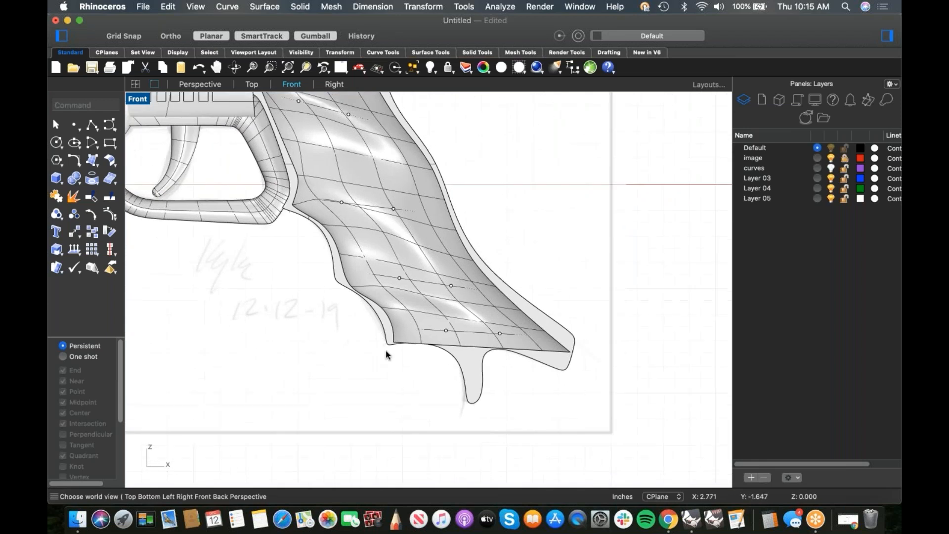
middle_click(385, 350)
click(425, 381)
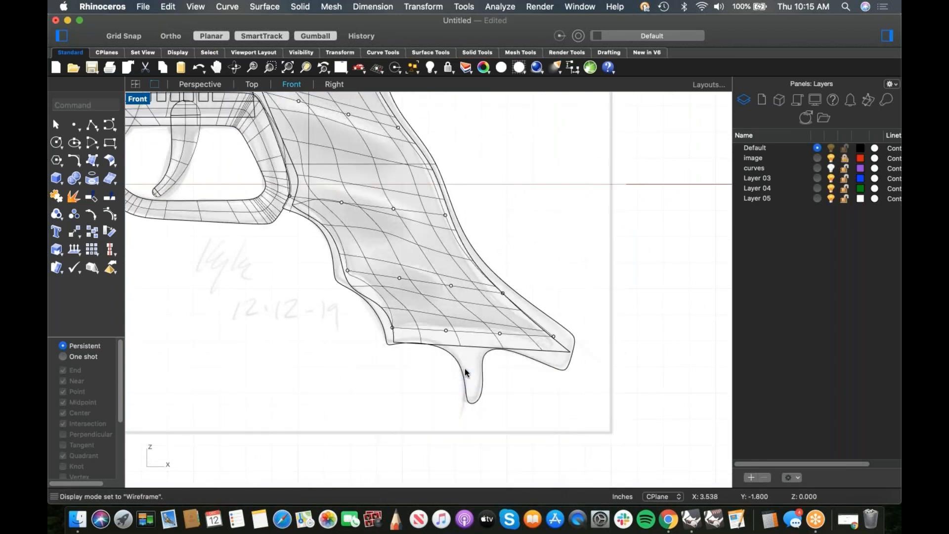
scroll(440, 360, up, 2)
click(91, 126)
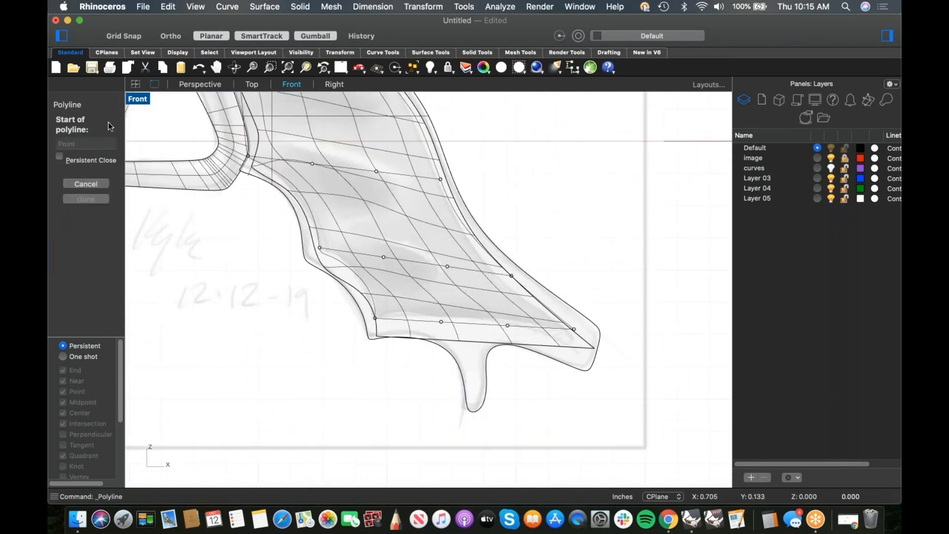
key(Escape)
click(108, 127)
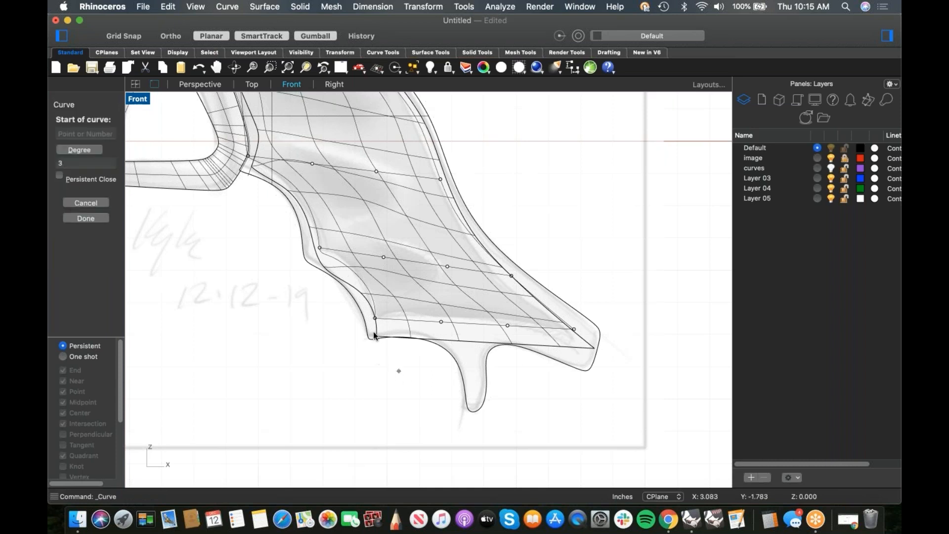
click(347, 315)
click(442, 310)
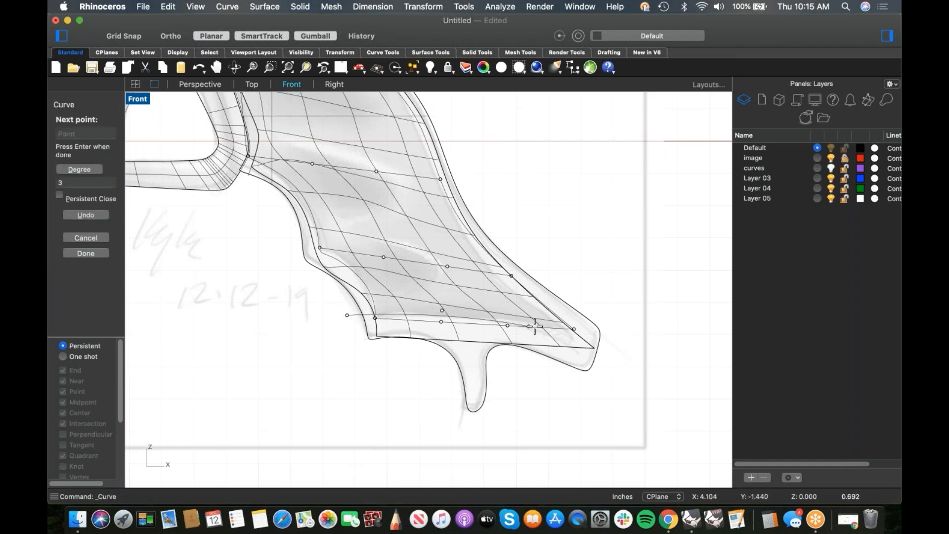
click(535, 327)
click(637, 347)
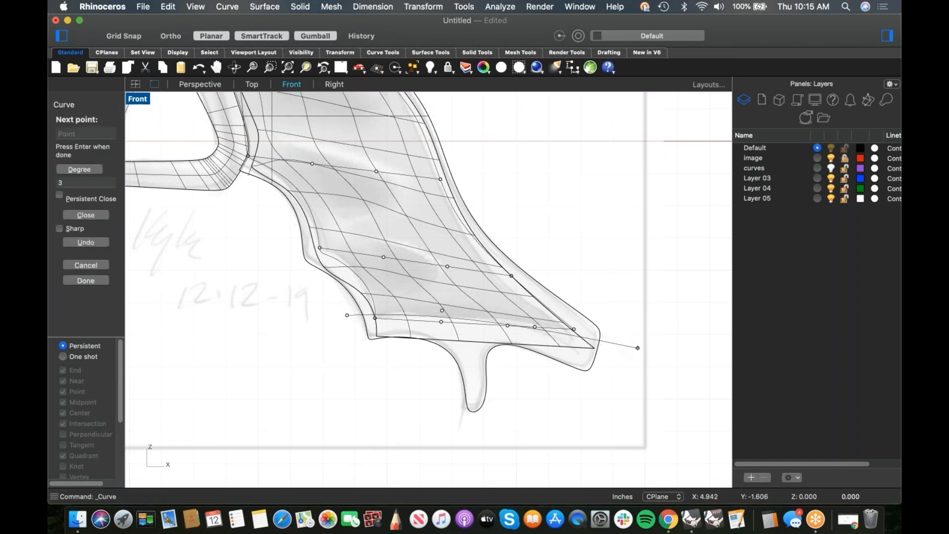
key(Return)
WireCut the grip solid with the new curve, cutting away the strip below it
click(621, 352)
text(wireCut)
key(Return)
click(506, 336)
key(Return)
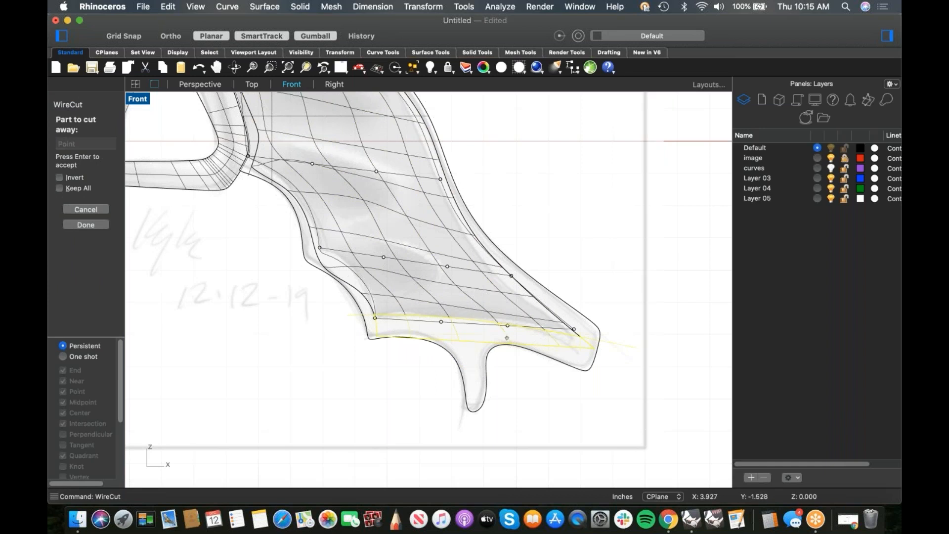
click(506, 338)
key(Escape)
Select all curves in the Perspective view, move them to the curves layer, and hide the image layer
scroll(473, 353, down, 6)
right_drag(473, 353, 543, 296)
key(ctrl+F4)
click(519, 67)
mouse_move(578, 262)
right_down()
mouse_move(452, 351)
mouse_move(457, 343)
mouse_move(394, 358)
mouse_move(438, 356)
right_up()
text(sc)
key(Return)
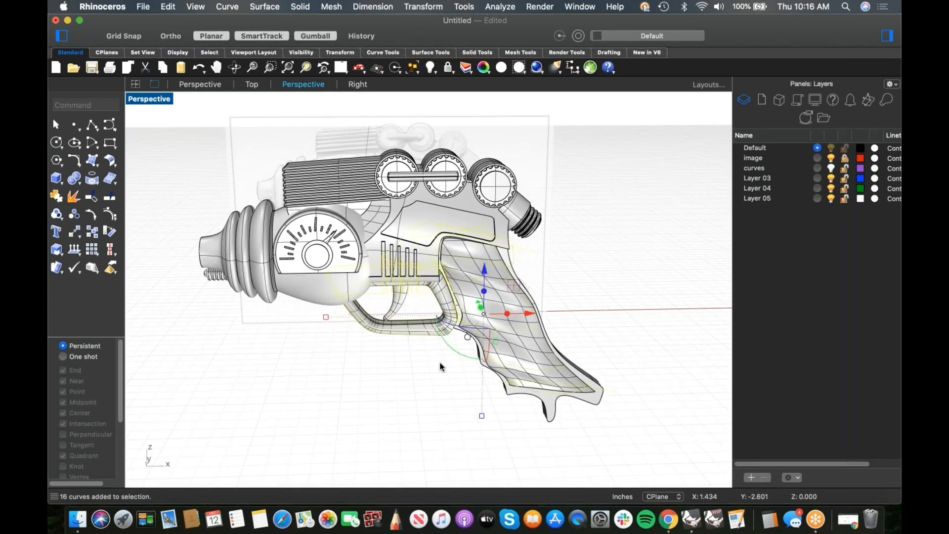
right_click(761, 170)
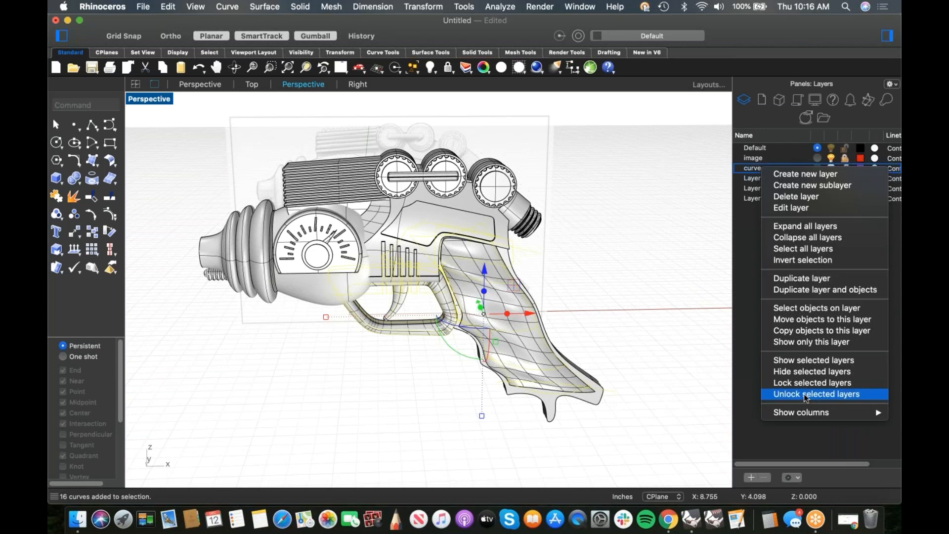
click(804, 320)
click(606, 278)
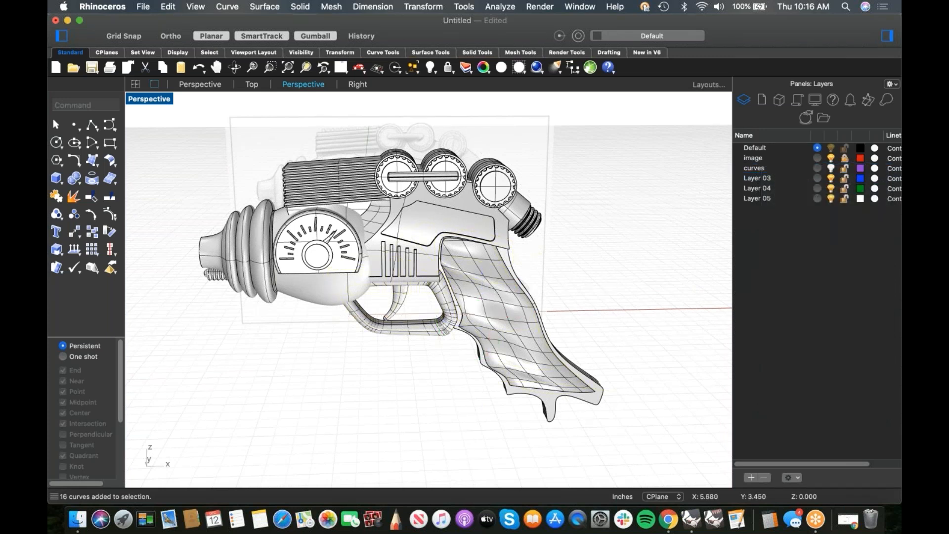
click(830, 159)
right_drag(591, 244, 581, 261)
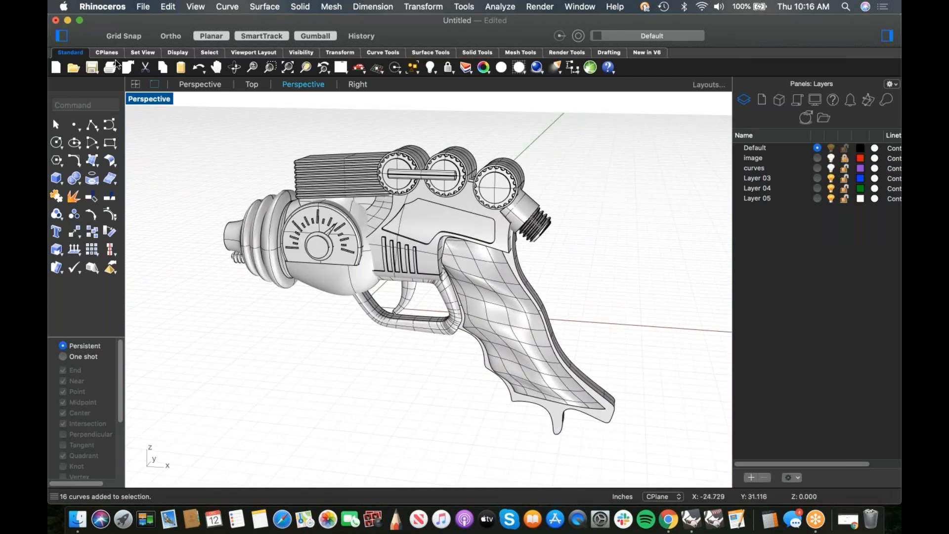
Save the model as raygun in the Downloads folder
click(143, 7)
click(153, 84)
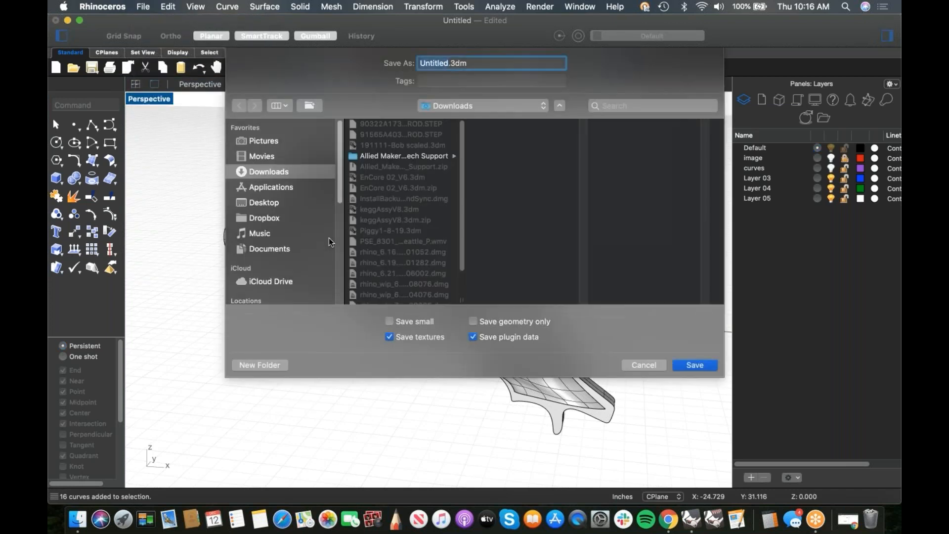
text(raygun)
key(Return)
right_drag(443, 345, 460, 335)
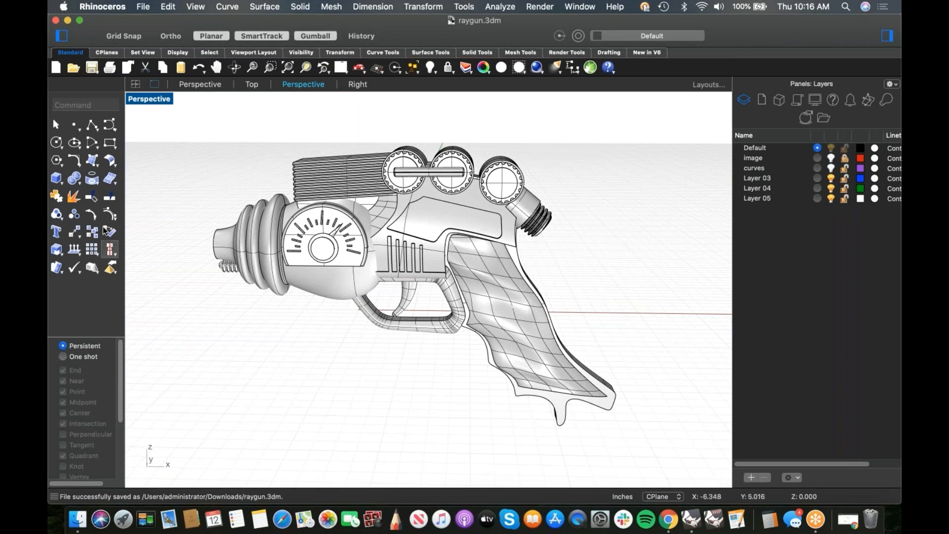
Check the model for open polysurfaces and loose single surfaces by selecting each type
click(79, 258)
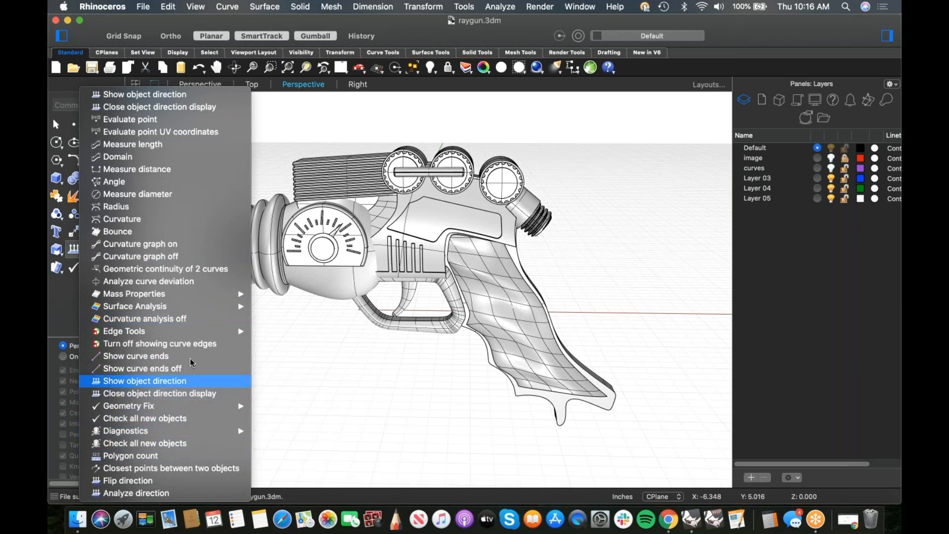
mouse_move(191, 332)
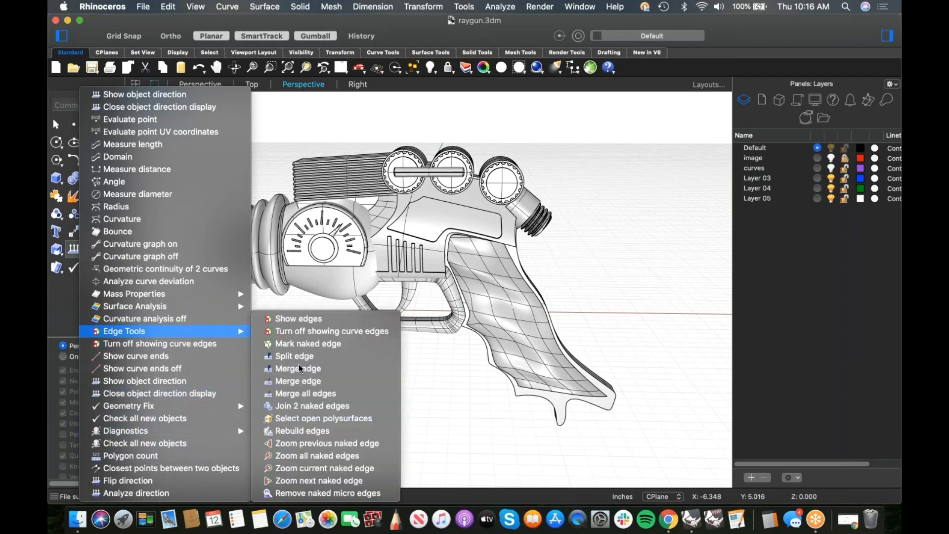
click(309, 417)
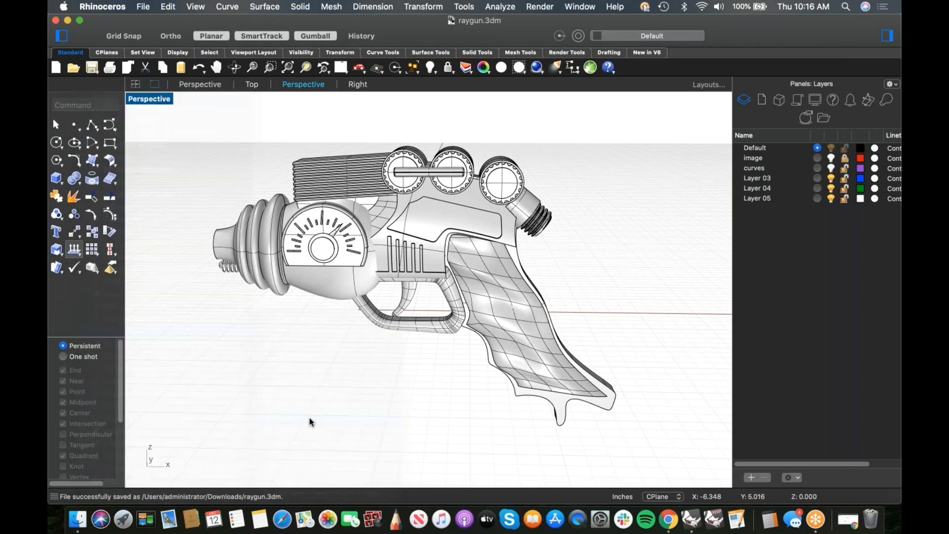
right_drag(398, 356, 373, 363)
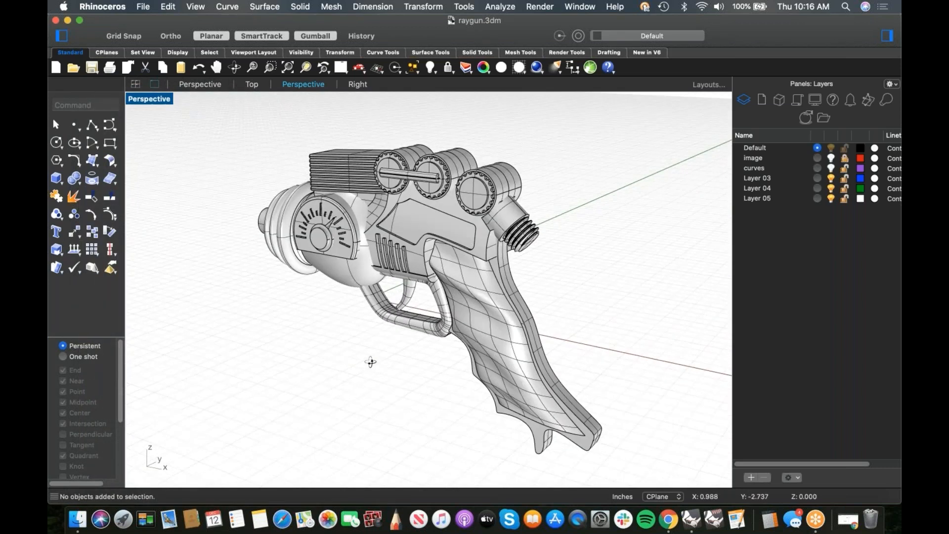
text(SelSrf)
key(Return)
right_drag(371, 363, 440, 362)
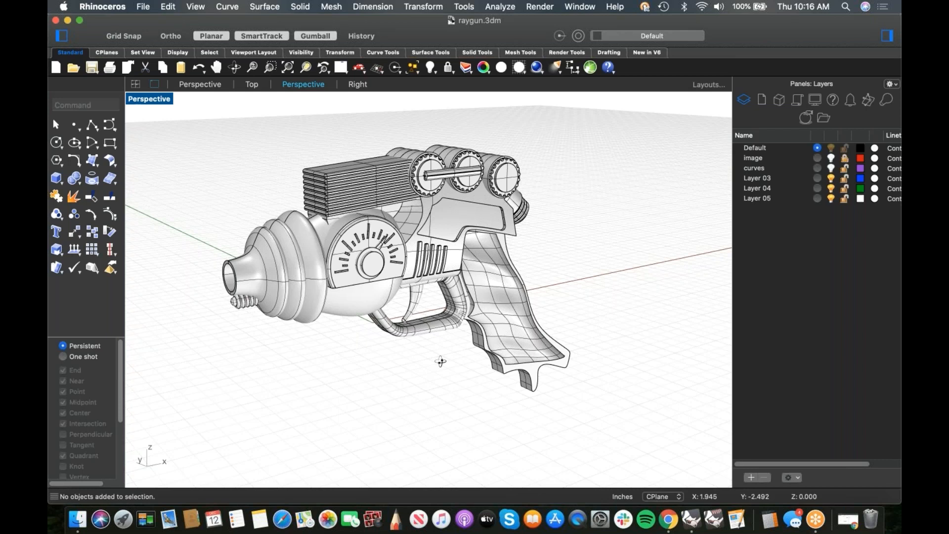
right_drag(440, 360, 383, 361)
right_drag(442, 366, 494, 361)
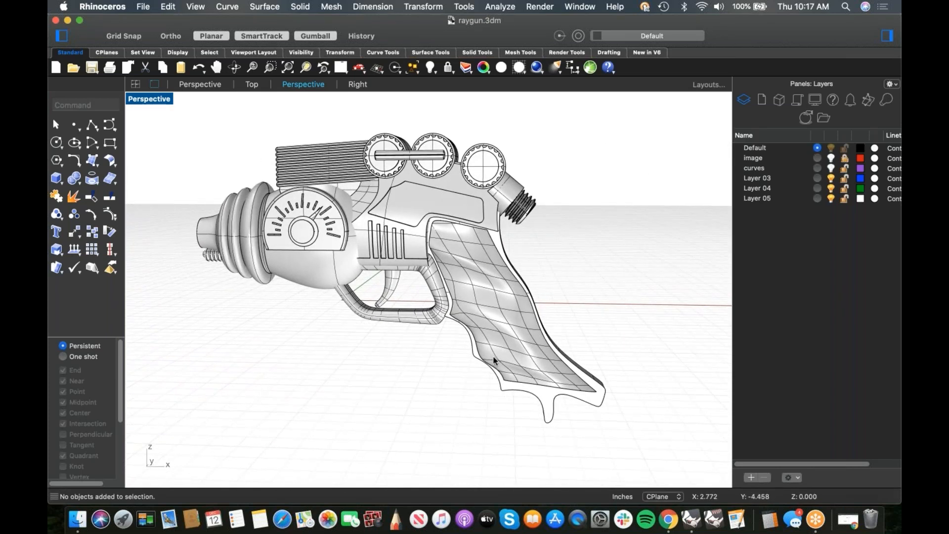
Examine the dial's pointer and tick marks up close, and look over the whole gun from several angles
scroll(317, 235, up, 5)
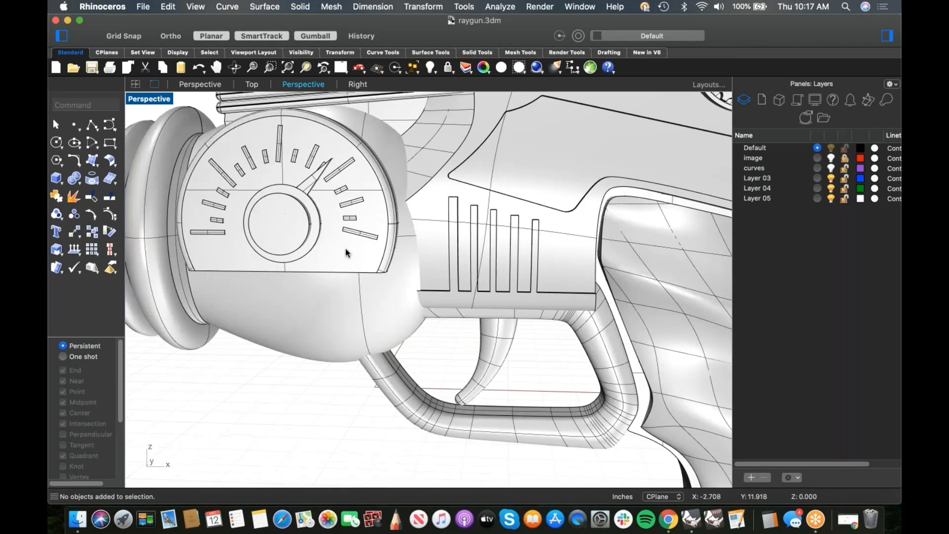
scroll(276, 165, up, 5)
click(344, 236)
key(Escape)
right_drag(302, 242, 238, 254)
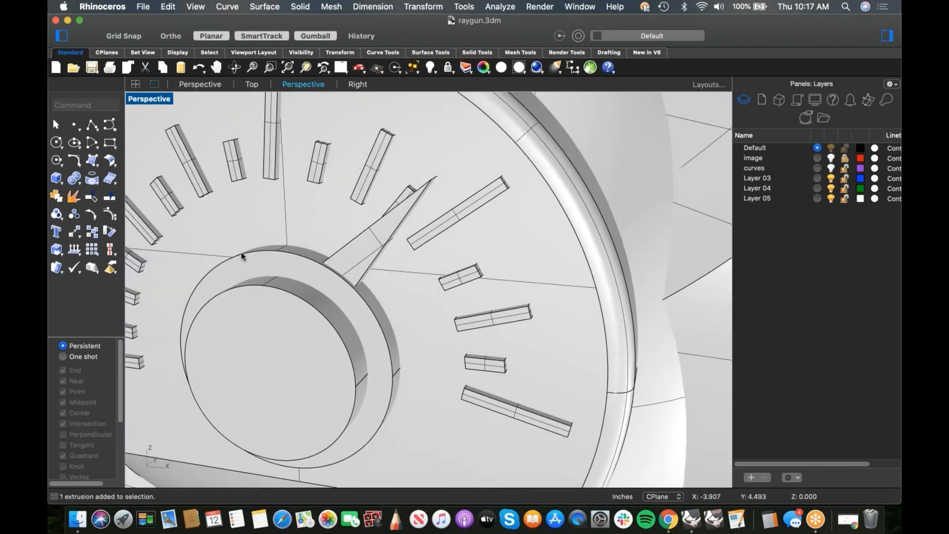
scroll(348, 259, down, 10)
shift+right_drag(348, 259, 345, 258)
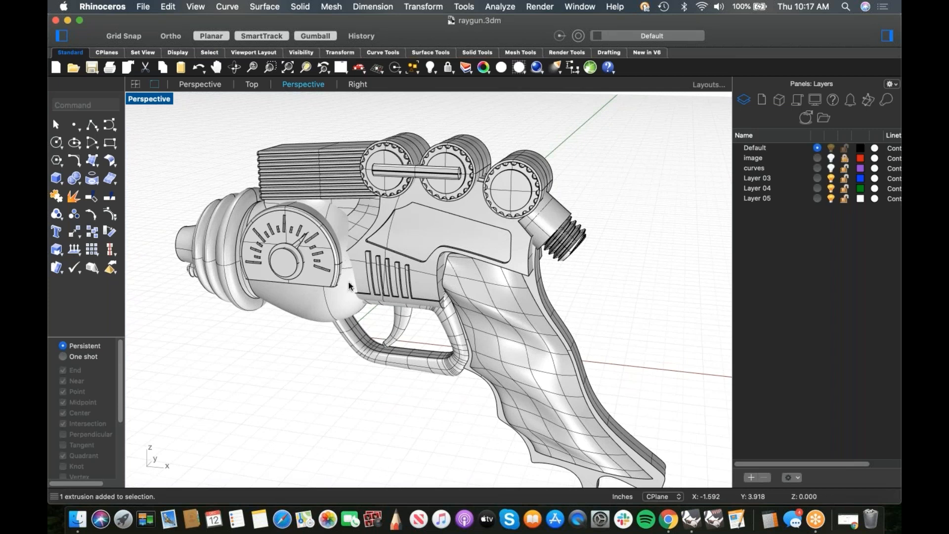
scroll(344, 257, down, 8)
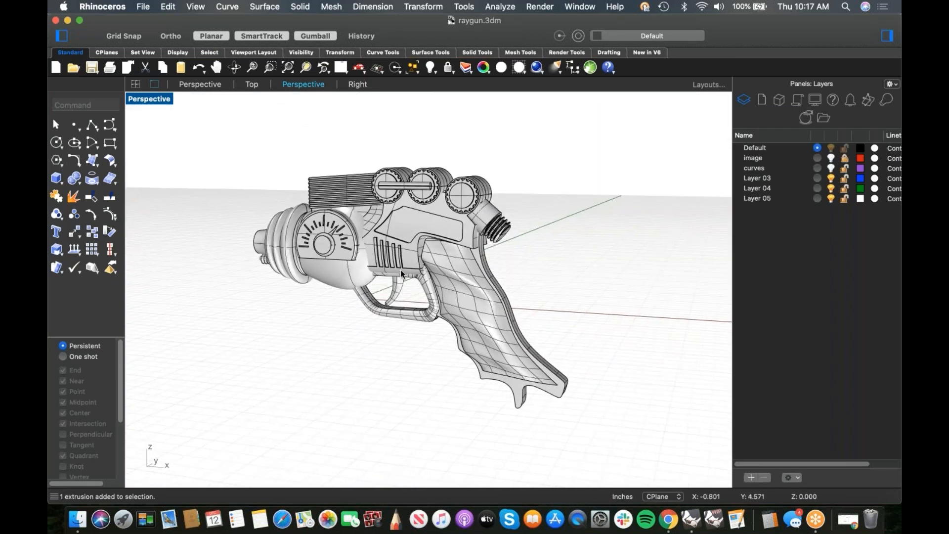
scroll(403, 277, up, 4)
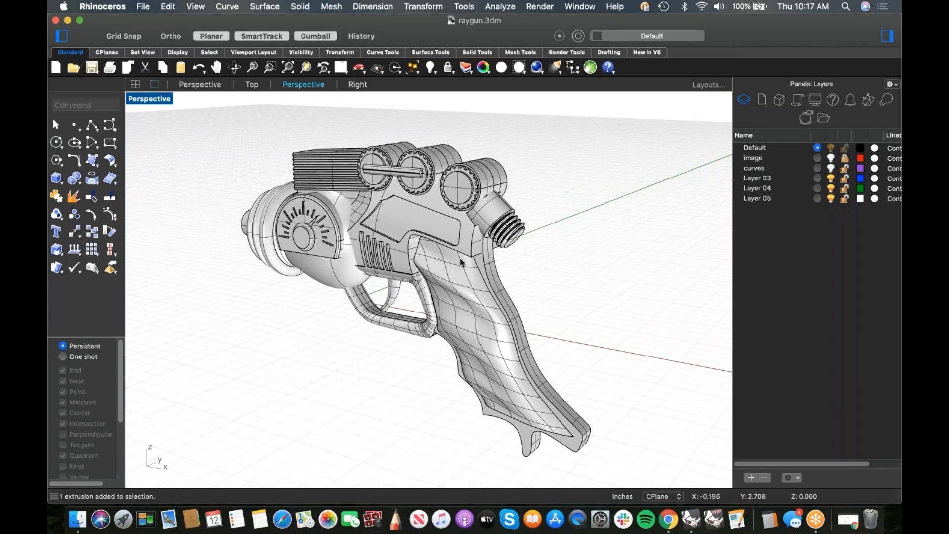
mouse_move(592, 247)
right_down()
mouse_move(604, 252)
mouse_move(593, 262)
right_up()
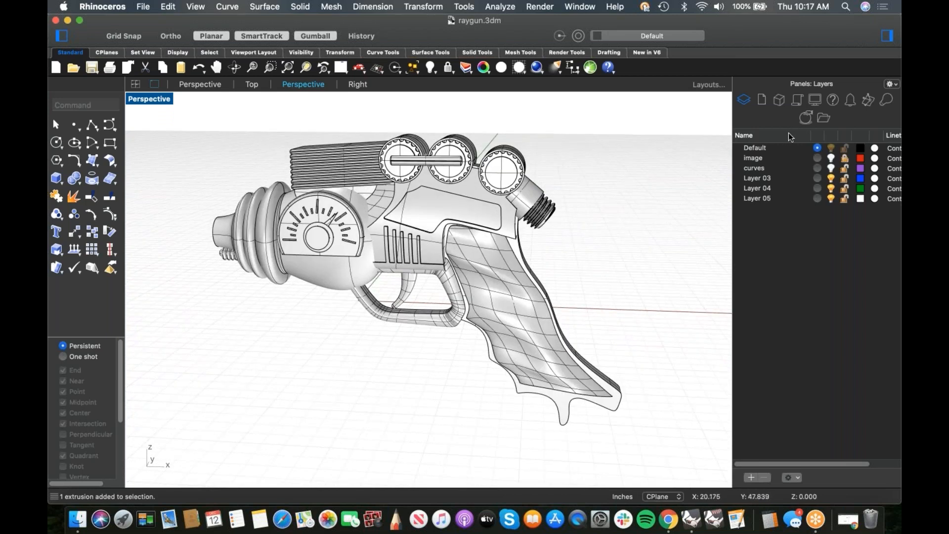
Show the document's materials and create a new Metal material
click(890, 87)
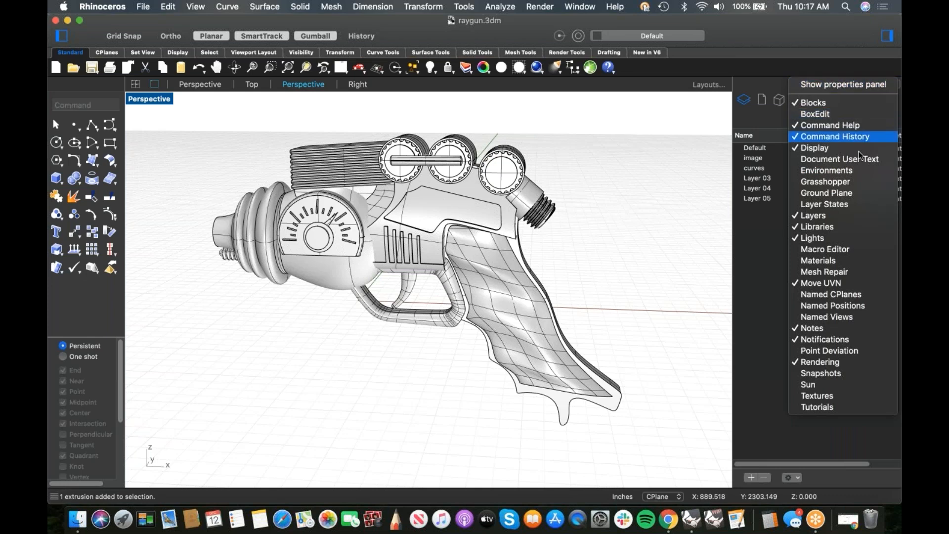
click(838, 261)
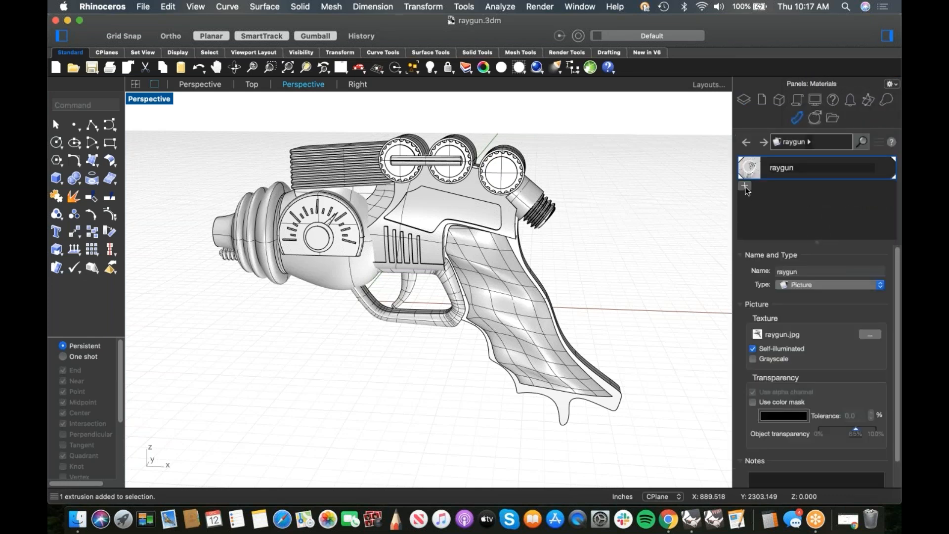
click(745, 186)
click(776, 252)
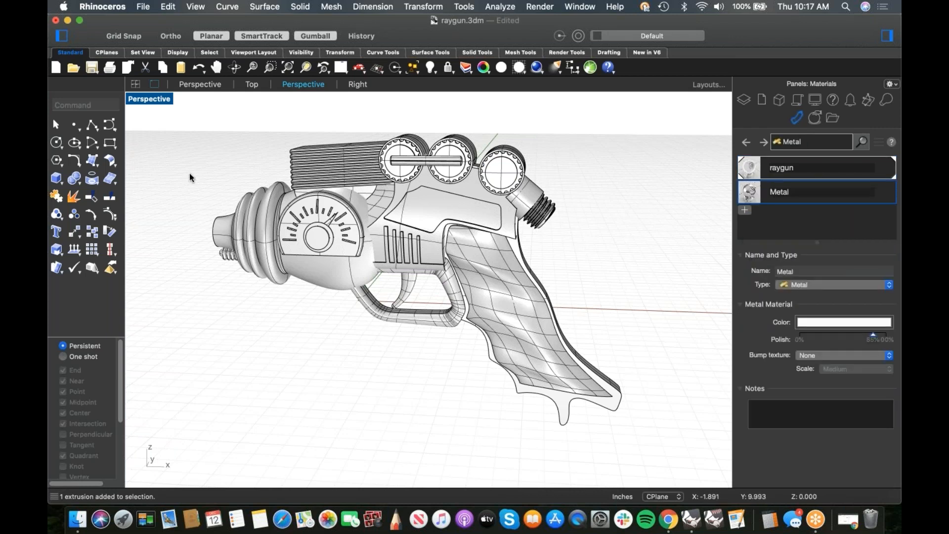
Assign the Metal material to all gun parts except the sculpted grip
drag(192, 128, 692, 450)
right_drag(650, 394, 579, 389)
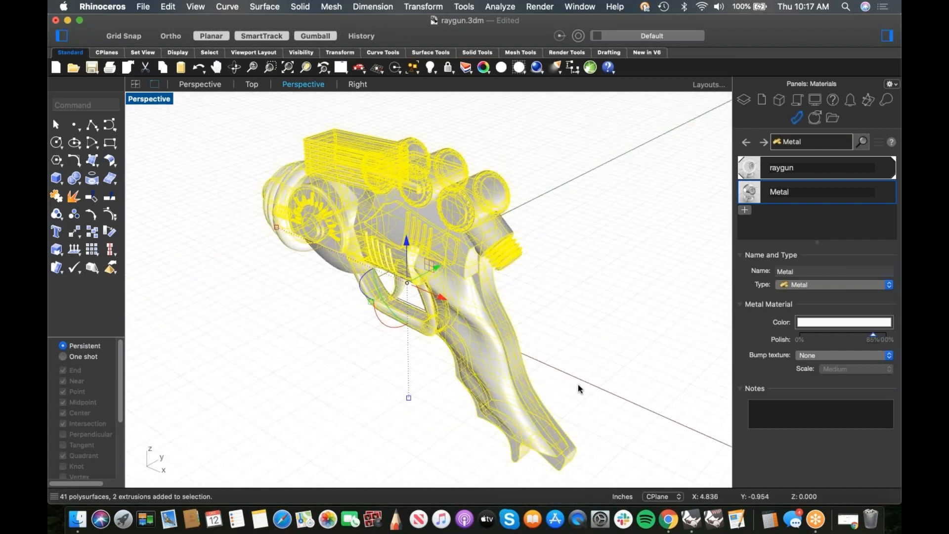
super+click(494, 391)
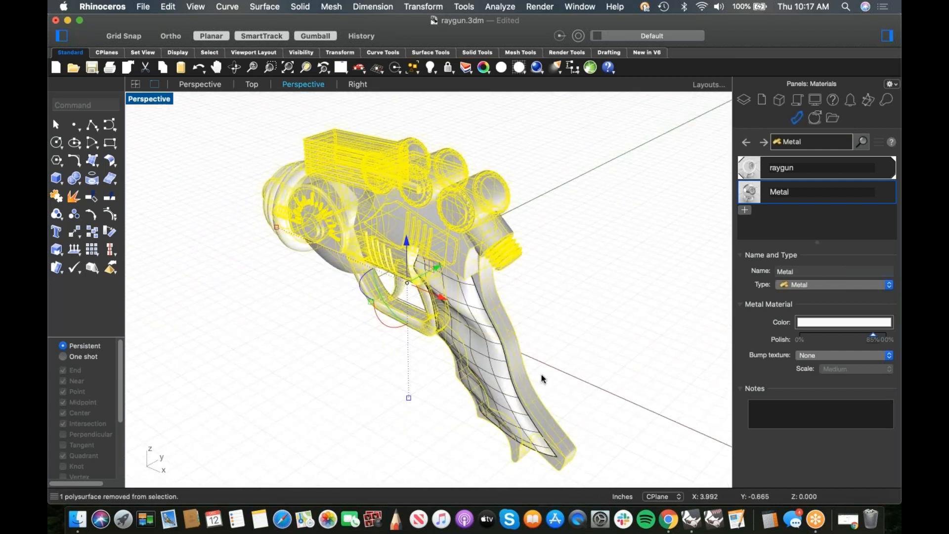
right_click(749, 196)
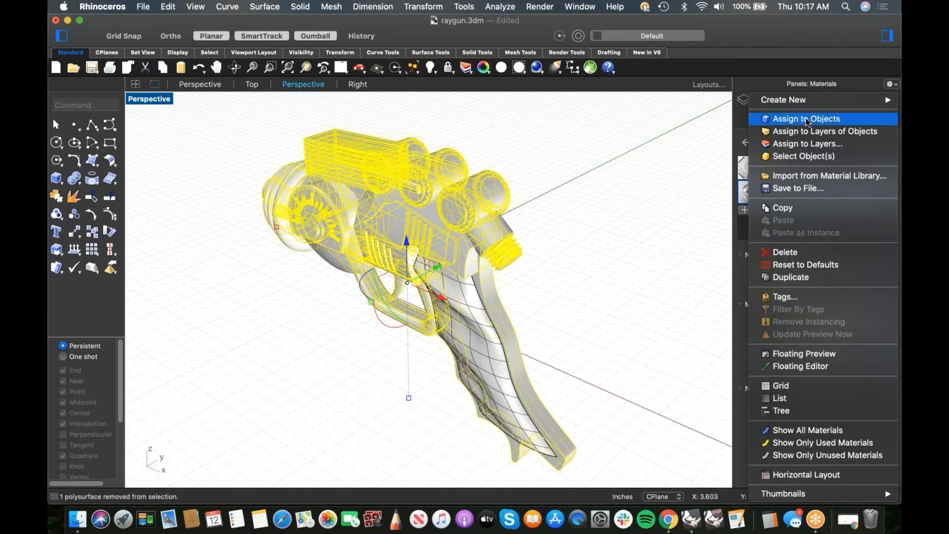
click(808, 119)
Switch the Perspective view to rendered display and deselect the parts to view the metal finish
right_drag(591, 295, 240, 145)
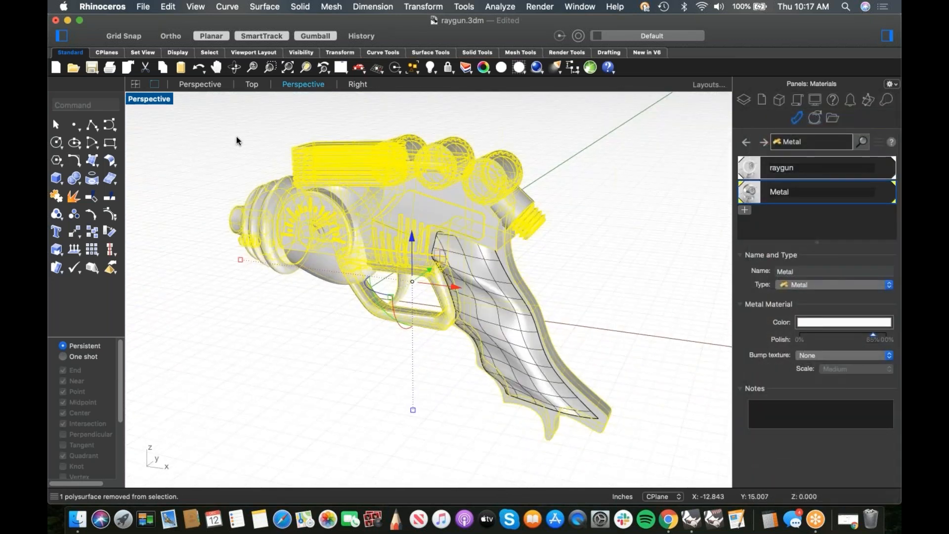
click(144, 98)
click(179, 328)
click(573, 279)
right_drag(580, 285, 630, 264)
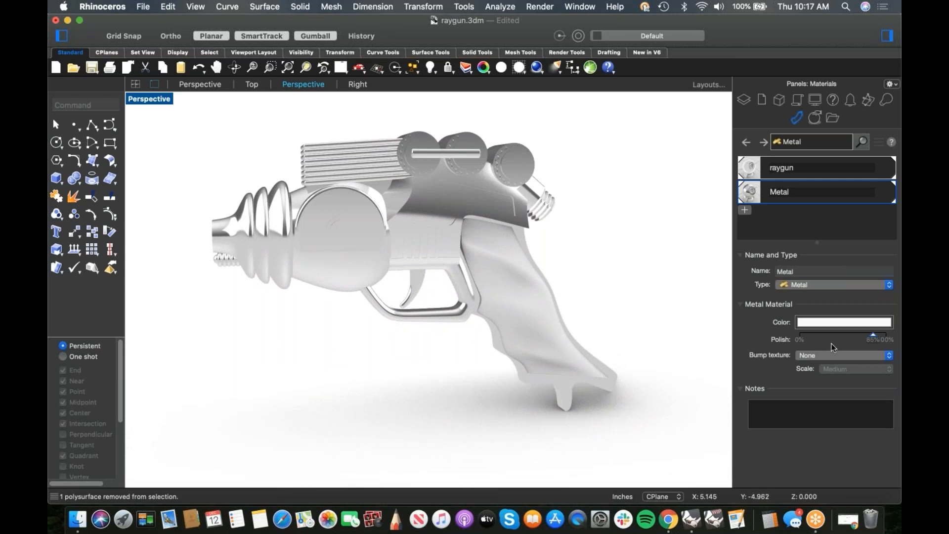
Lower the Metal material's polish to 49% and give it a Speckle bump texture
drag(873, 337, 844, 342)
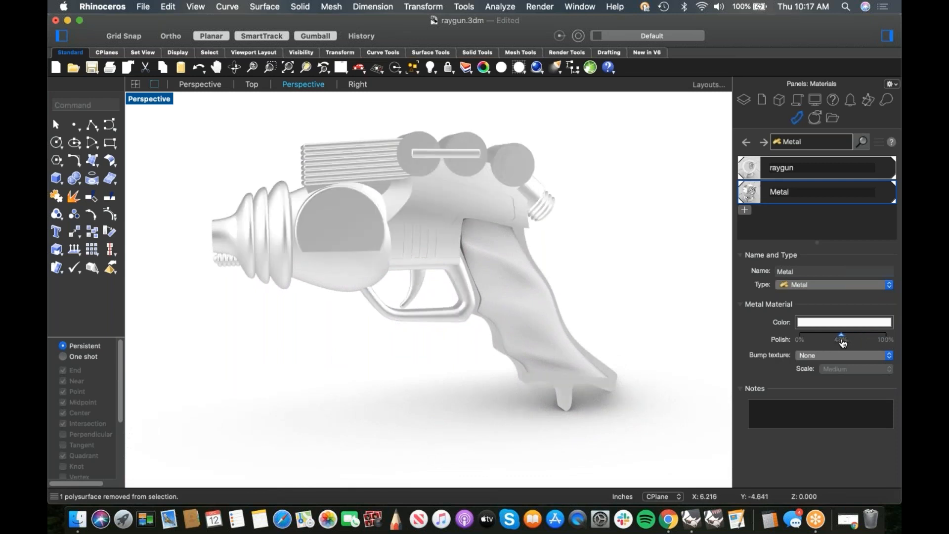
click(832, 356)
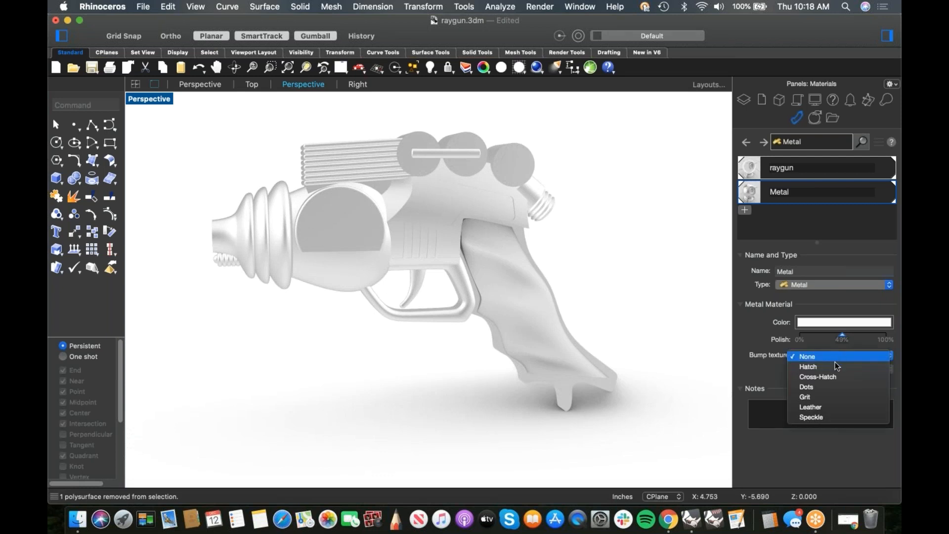
key(Escape)
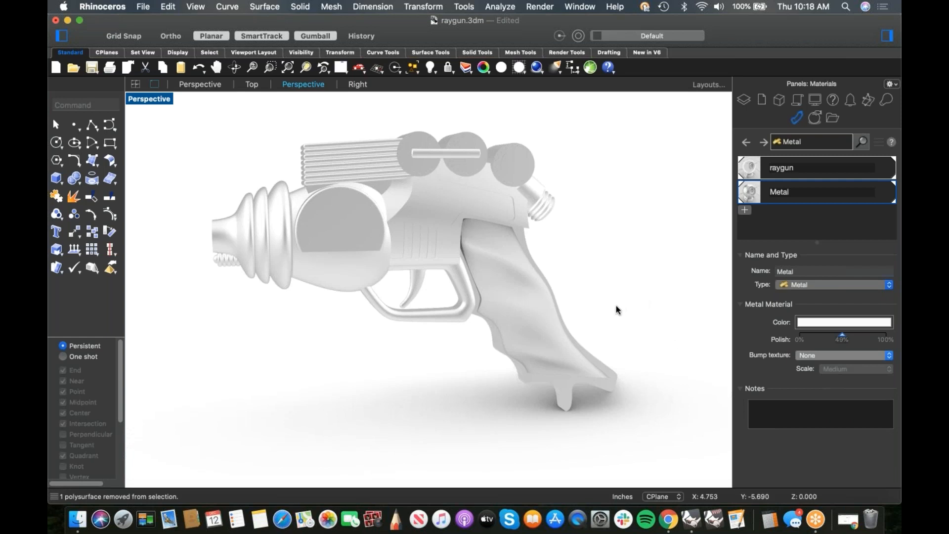
right_drag(616, 298, 562, 323)
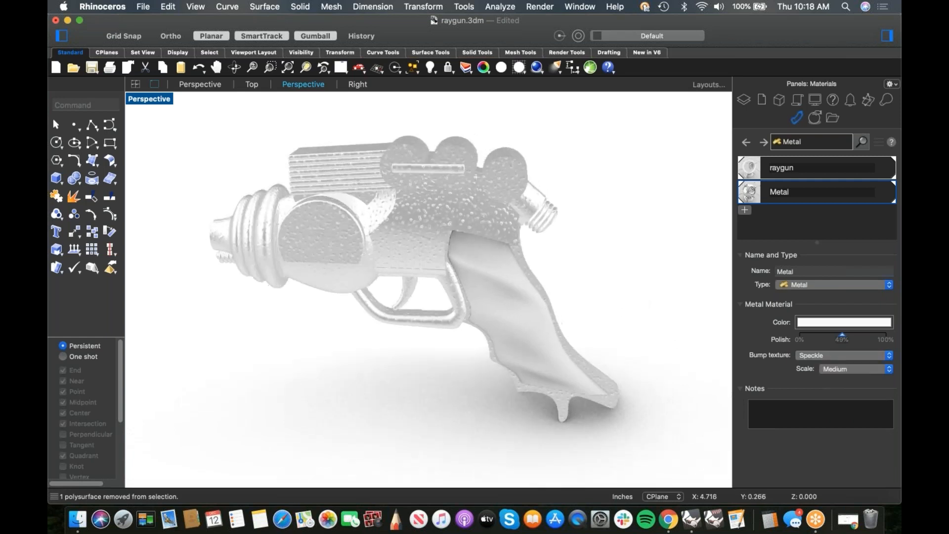
Try the XXS scale on the Metal material's Speckle bump texture
click(847, 370)
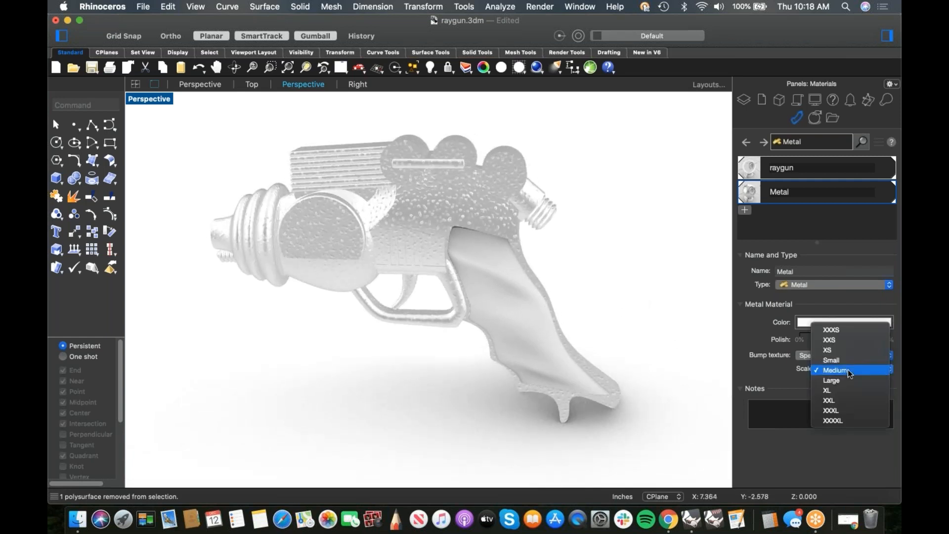
click(843, 341)
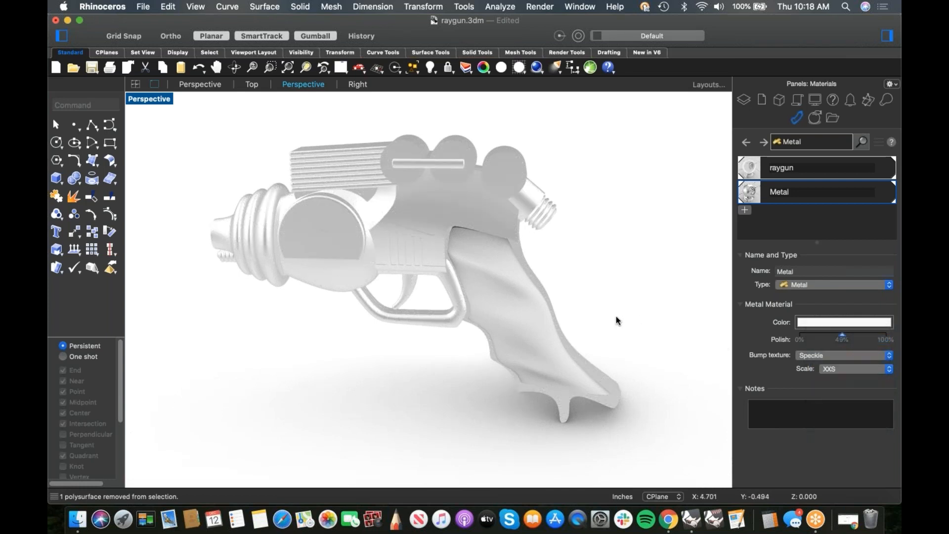
right_drag(612, 298, 600, 307)
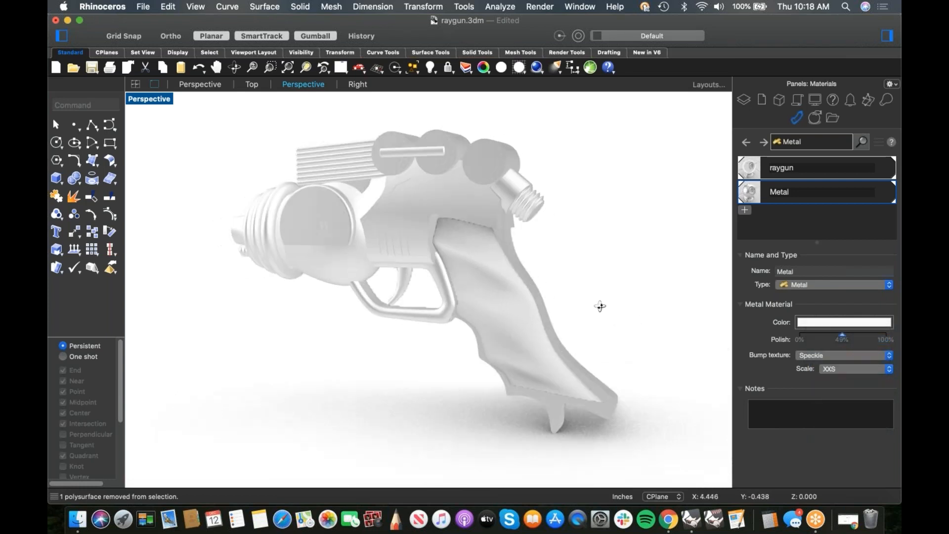
Set the Speckle bump texture's scale to XS and inspect the metal surface around the dial up close
click(829, 369)
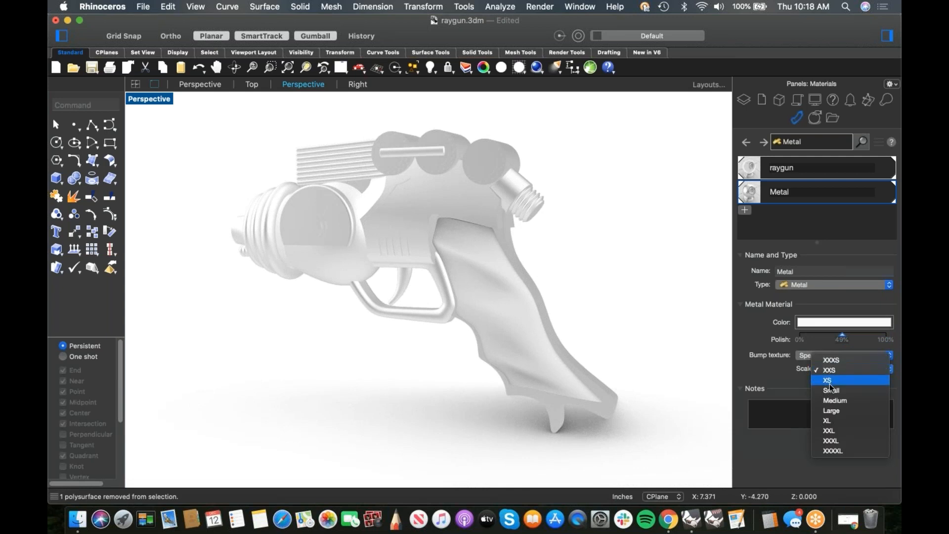
click(829, 382)
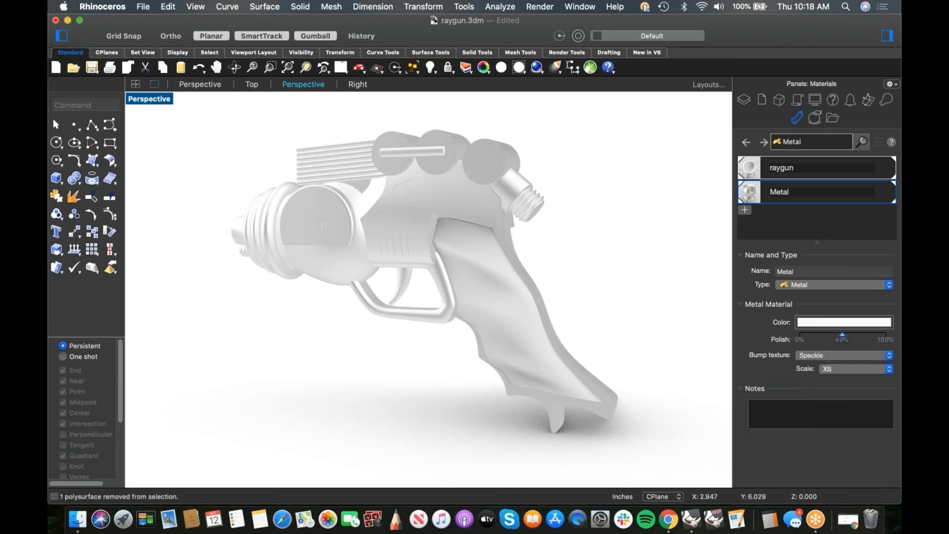
right_drag(581, 289, 332, 272)
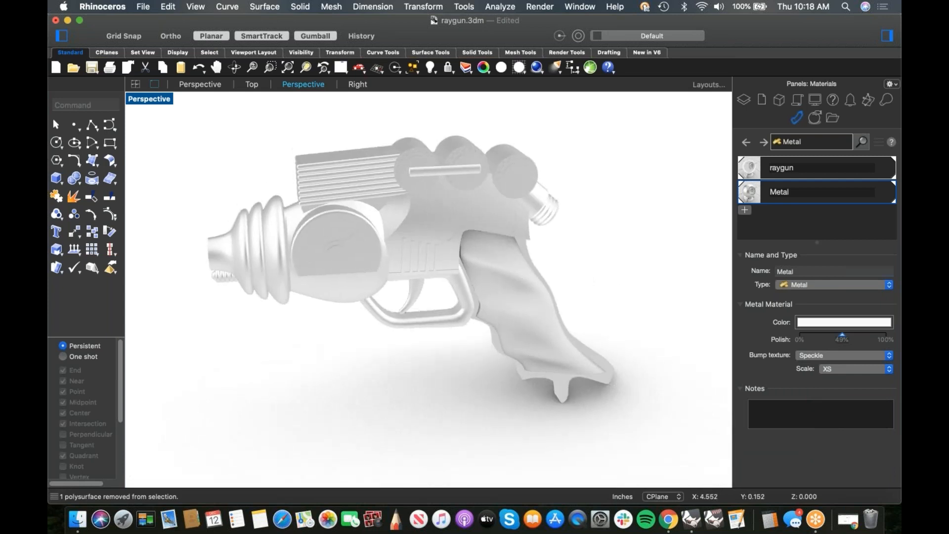
scroll(388, 282, up, 5)
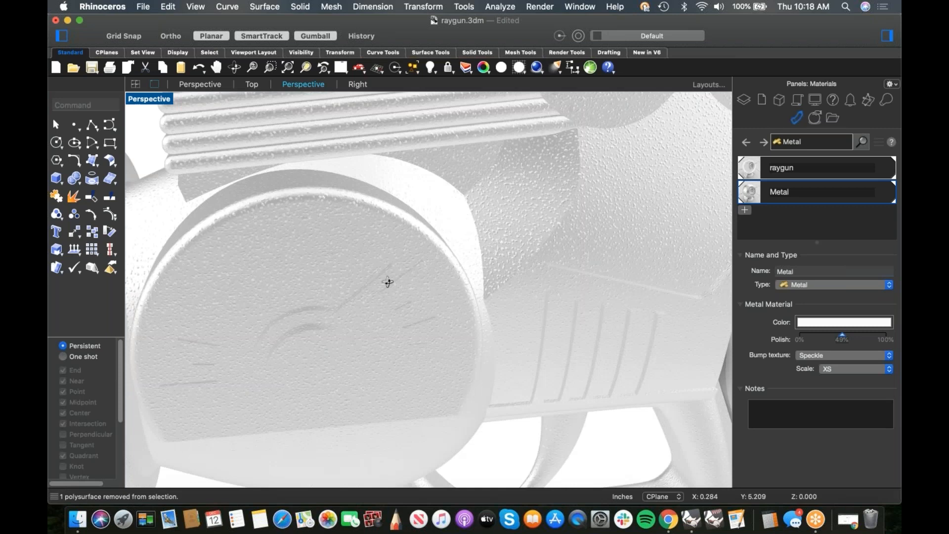
scroll(388, 282, up, 3)
scroll(386, 278, down, 8)
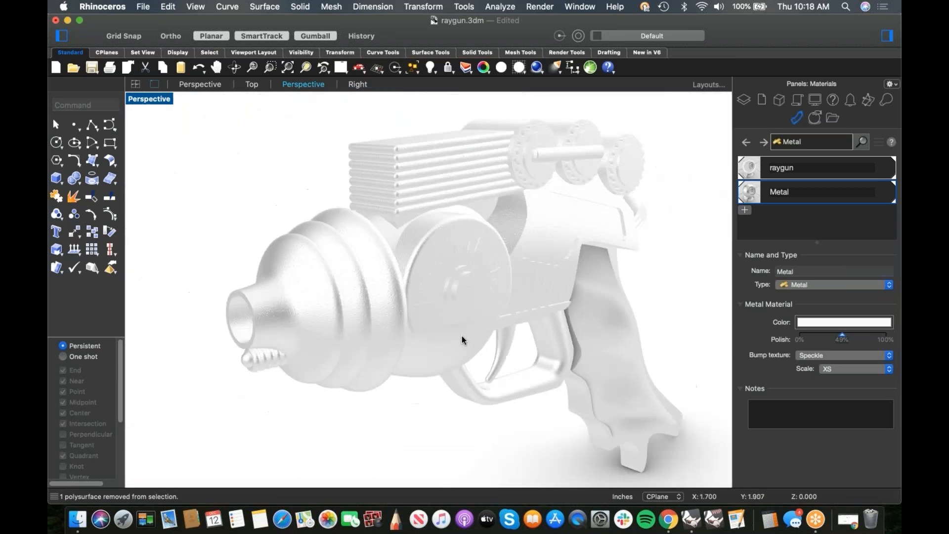
right_drag(460, 336, 435, 294)
Try the web-safe greys 666666 and 999999 as the Metal material's color, and settle on CCCCCC
click(838, 323)
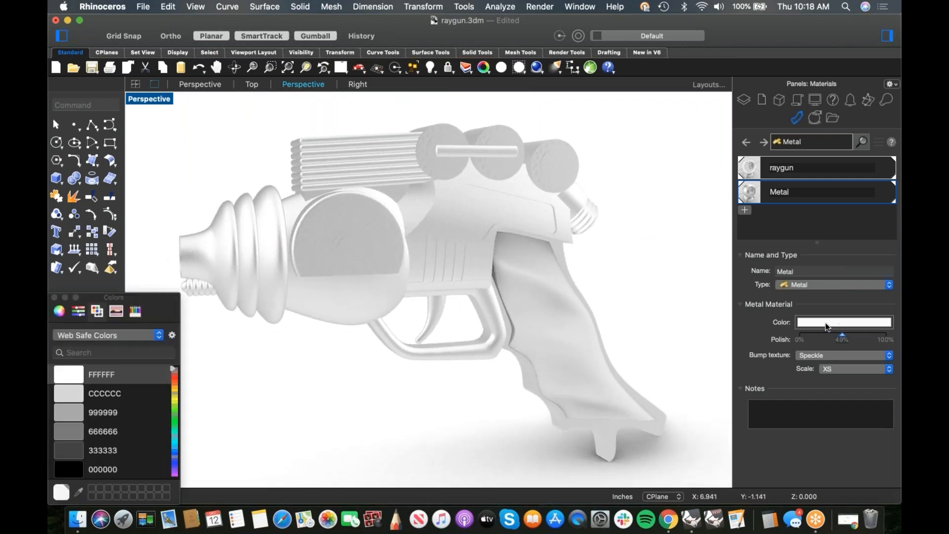
click(82, 429)
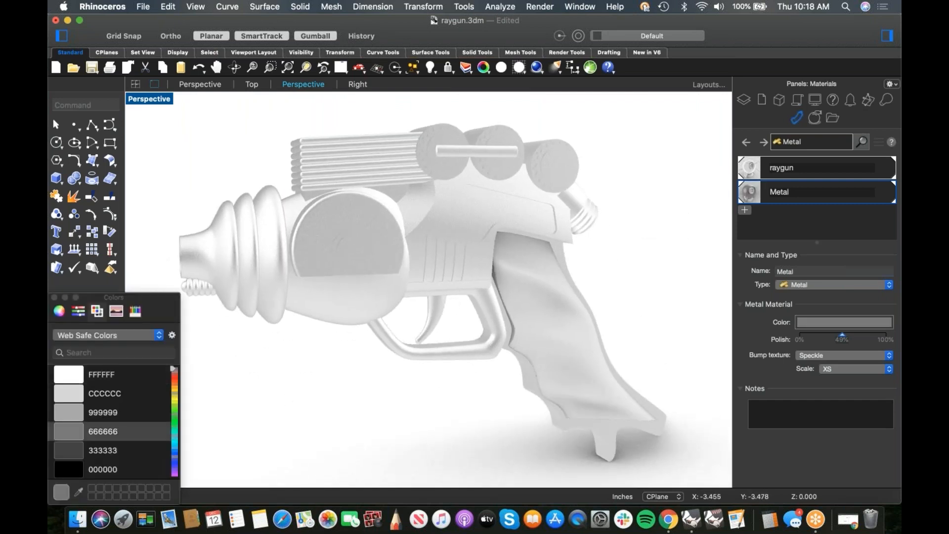
click(107, 411)
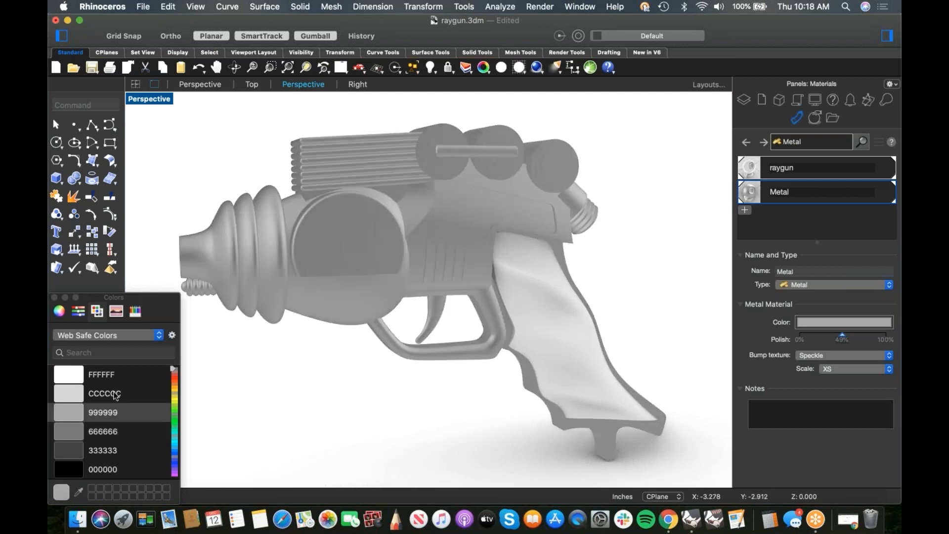
click(115, 393)
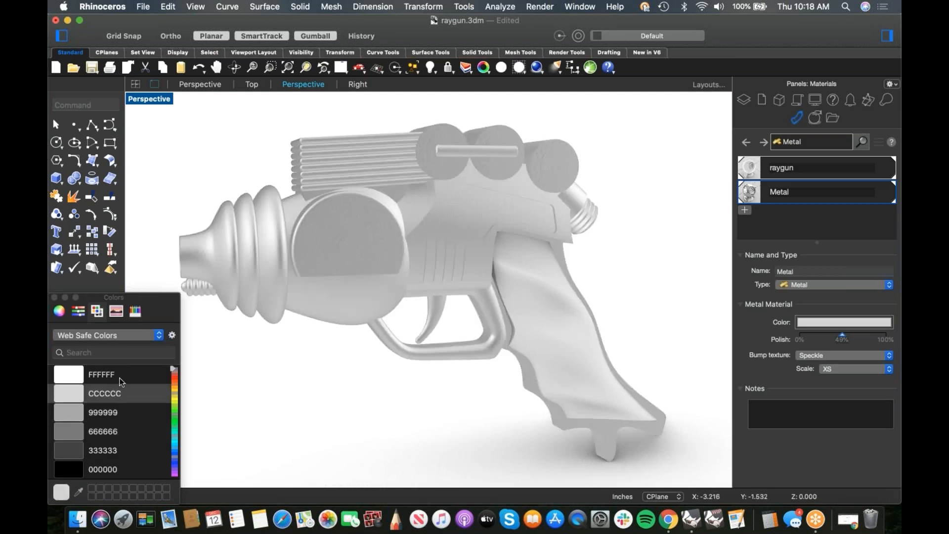
click(118, 377)
click(119, 393)
right_drag(381, 376, 371, 348)
Add a new material to the document and set its type to Plastic
click(745, 210)
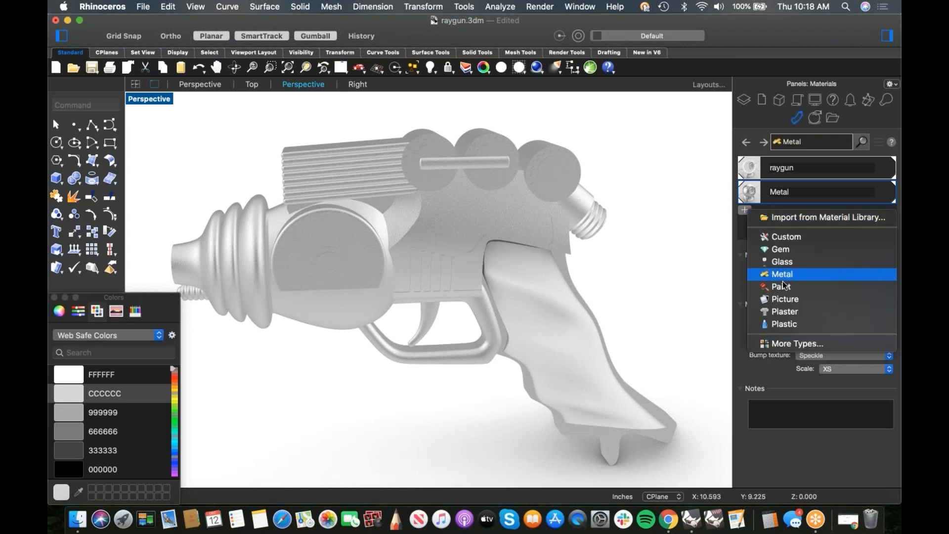
click(784, 310)
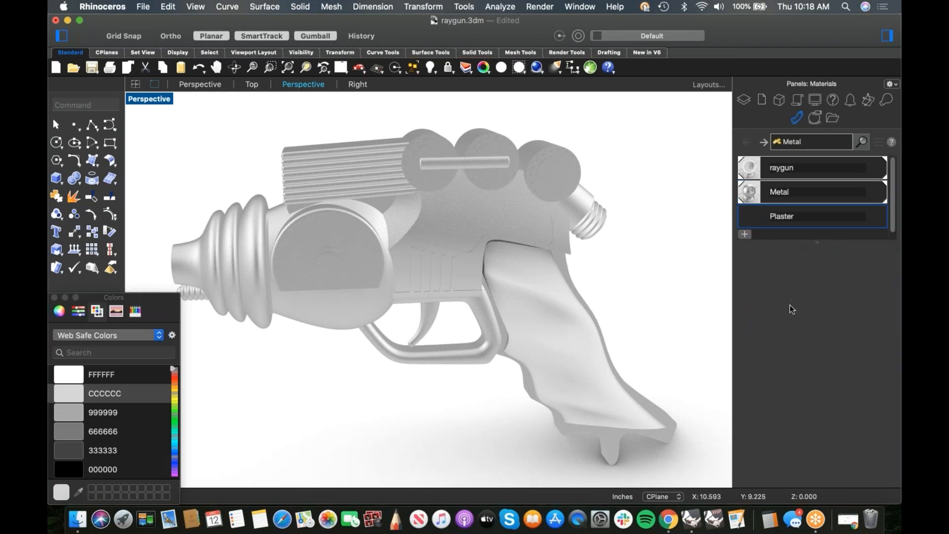
click(794, 287)
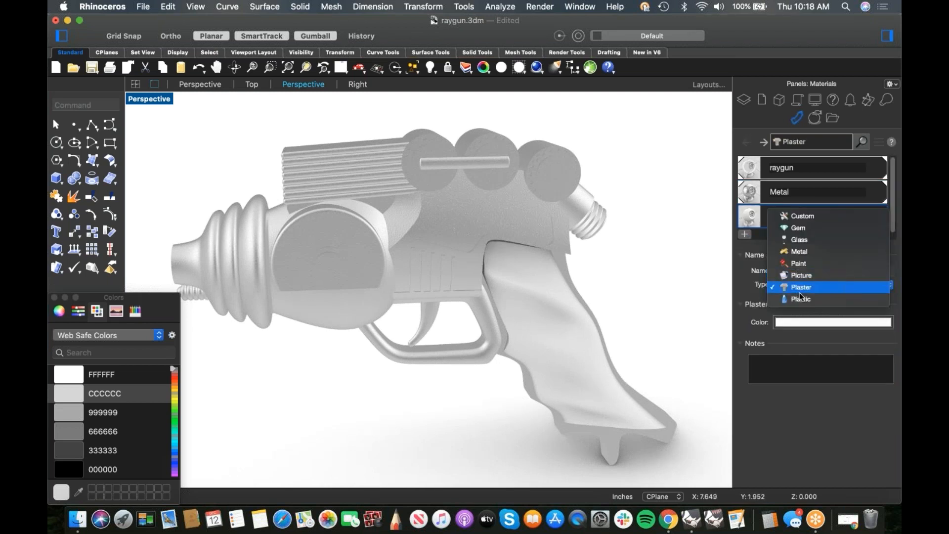
click(800, 287)
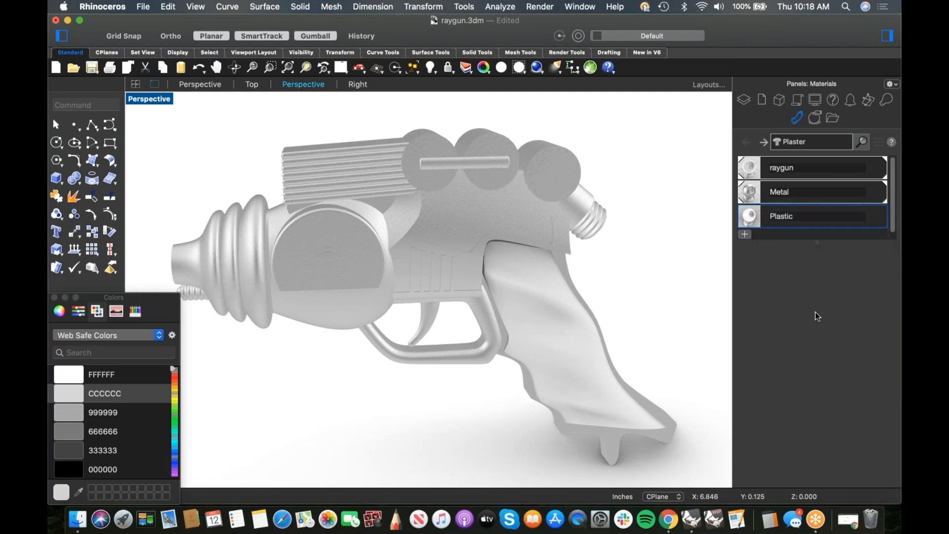
Set the Plastic material's color to the web-safe red CC0000
click(827, 323)
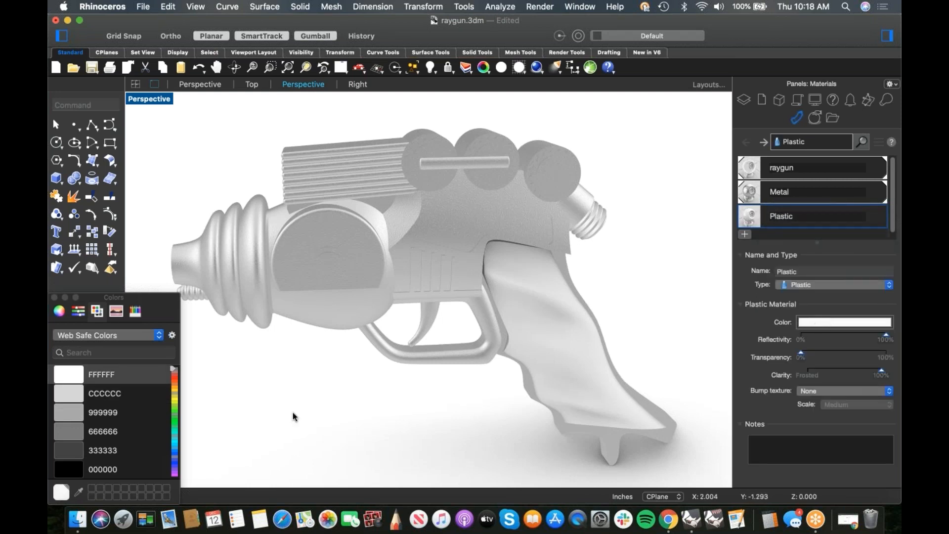
click(174, 381)
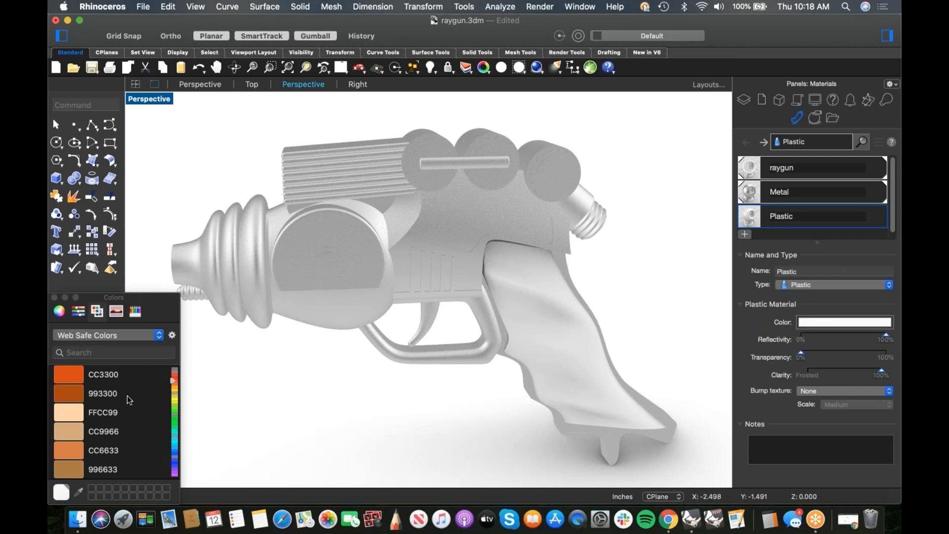
click(174, 377)
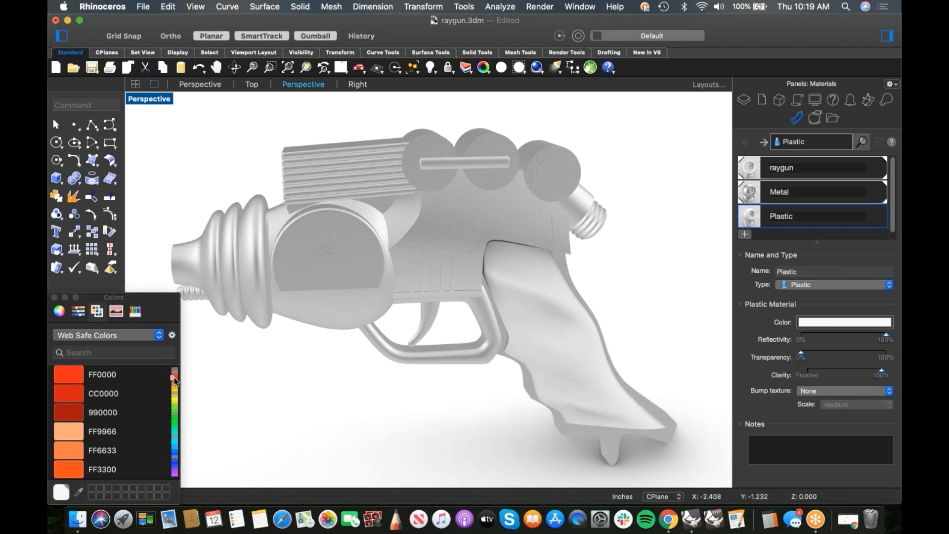
click(69, 398)
Assign the red Plastic material to the sculpted grip, deselect it, close the color picker and check the gun from several angles
click(582, 345)
click(759, 220)
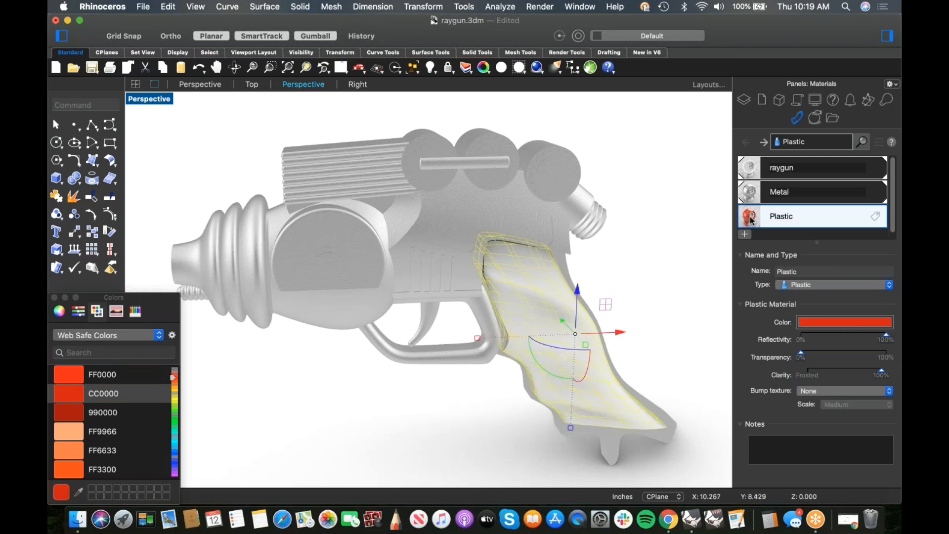
right_click(750, 220)
drag(749, 219, 560, 310)
click(642, 299)
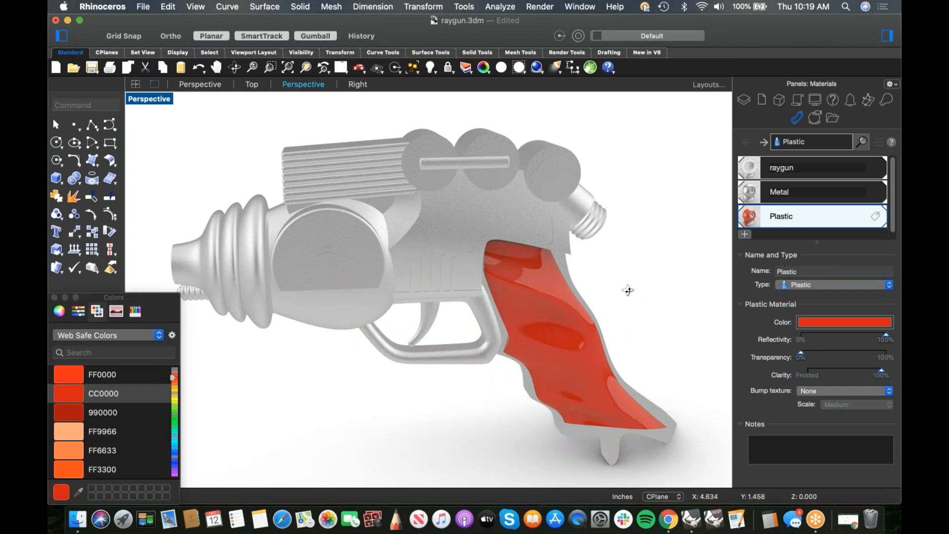
right_drag(628, 291, 445, 324)
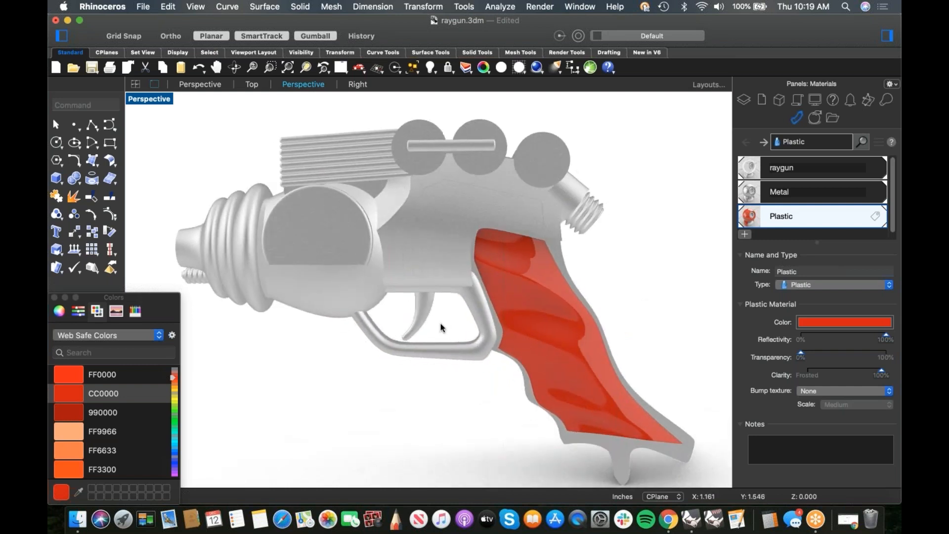
click(55, 297)
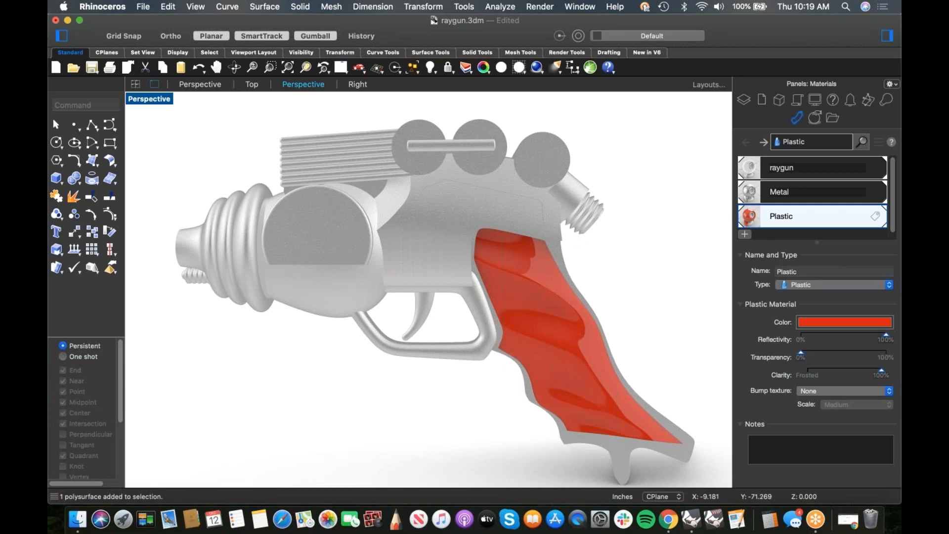
right_drag(568, 243, 648, 262)
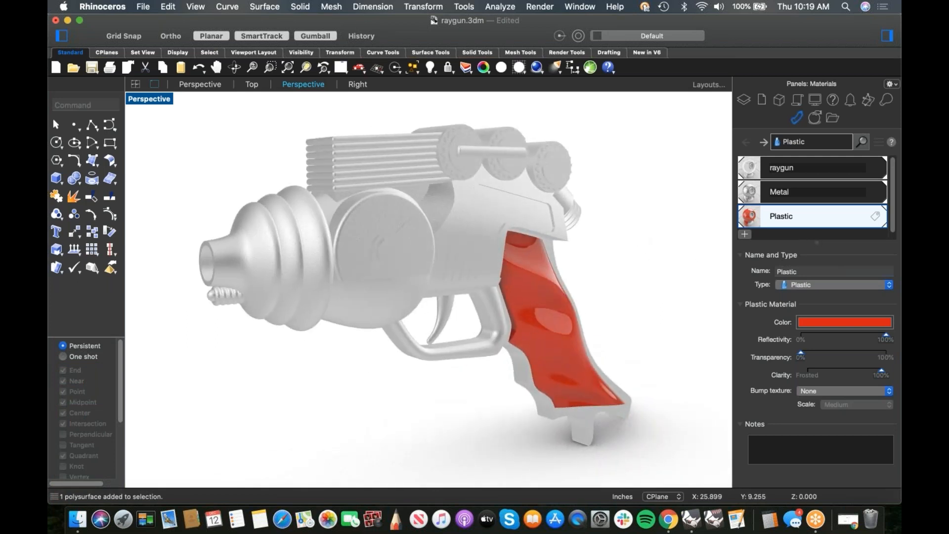
Create a second Metal material and assign it to the trigger
click(744, 234)
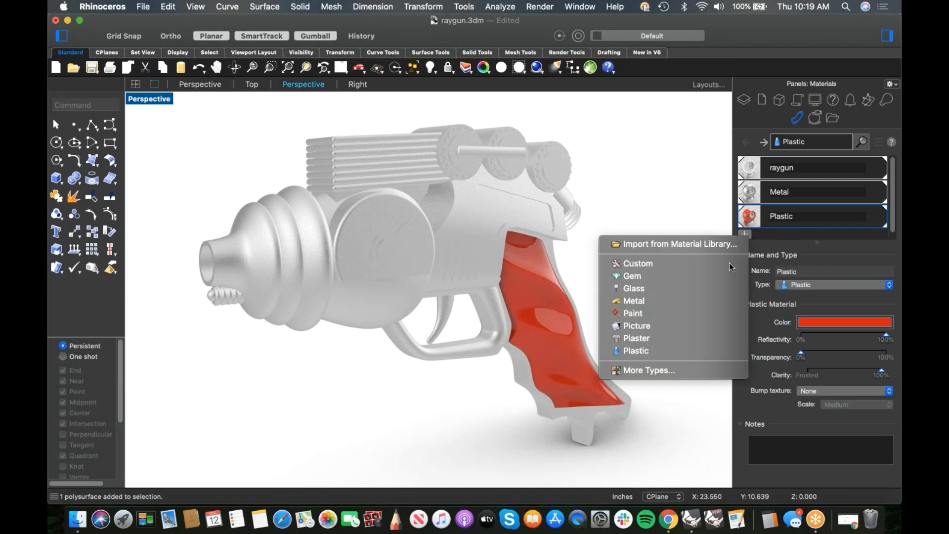
click(654, 300)
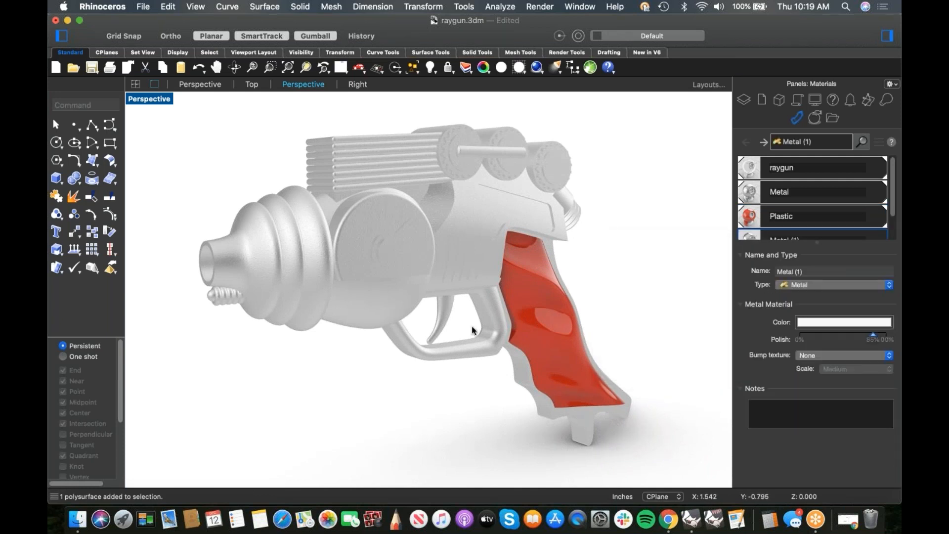
click(440, 321)
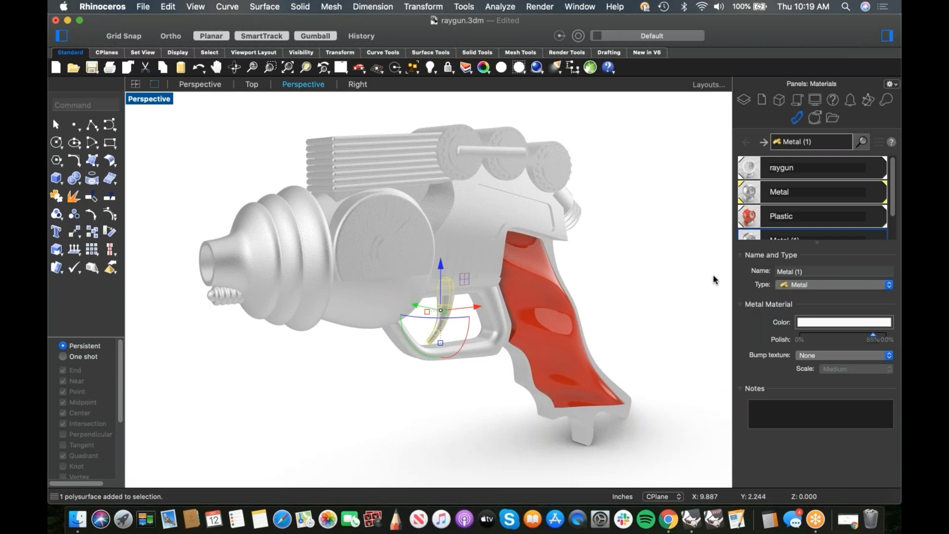
right_click(749, 240)
click(642, 119)
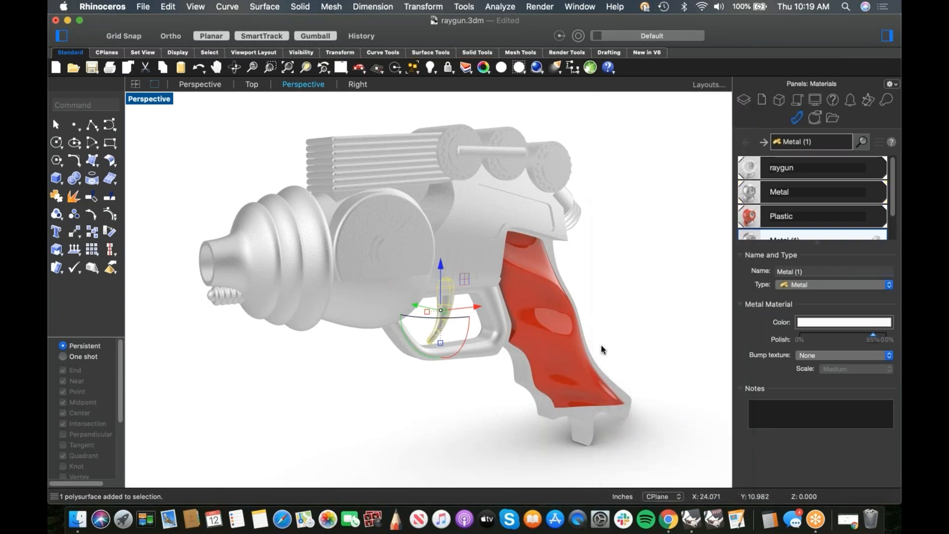
Set the trigger's metal to 70% polish and color 999999, and deselect the trigger to check the darker finish
click(860, 339)
click(847, 322)
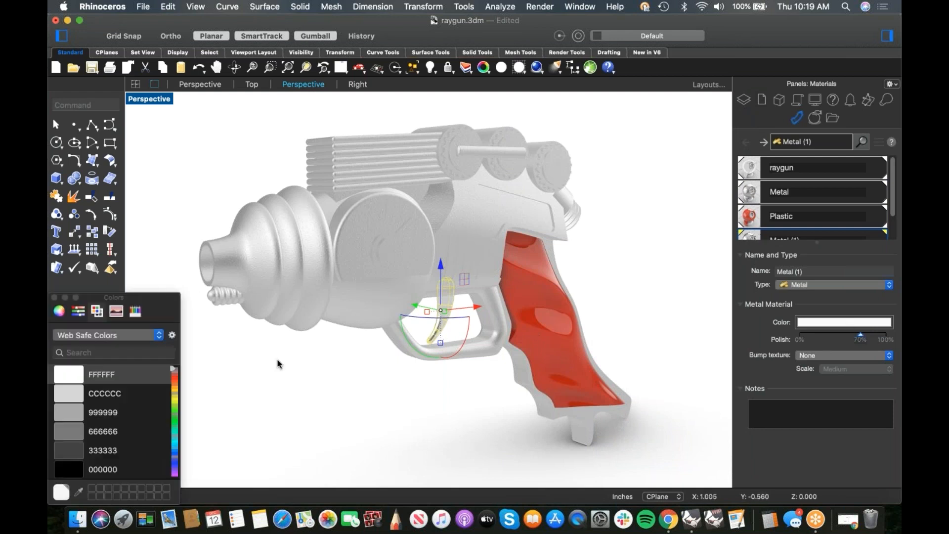
click(79, 413)
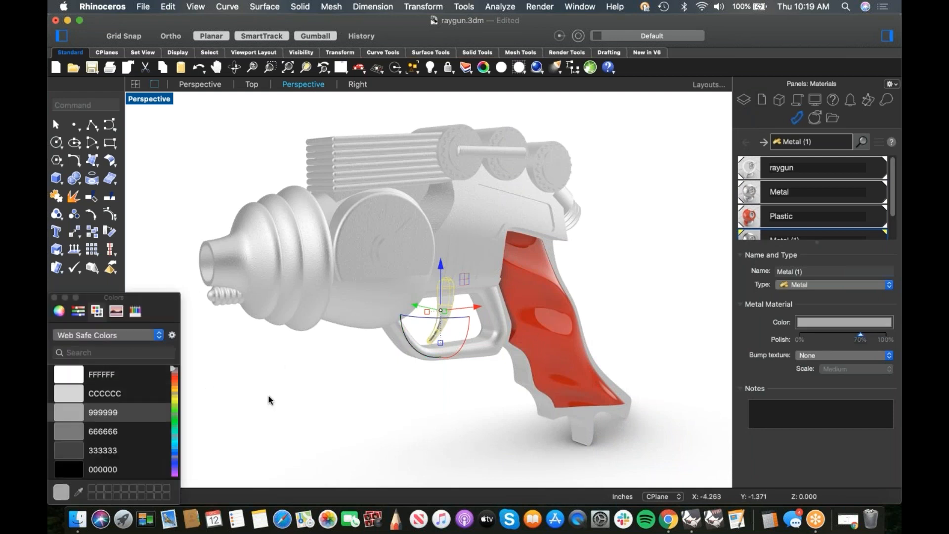
click(280, 395)
right_drag(365, 401, 405, 387)
scroll(405, 388, up, 3)
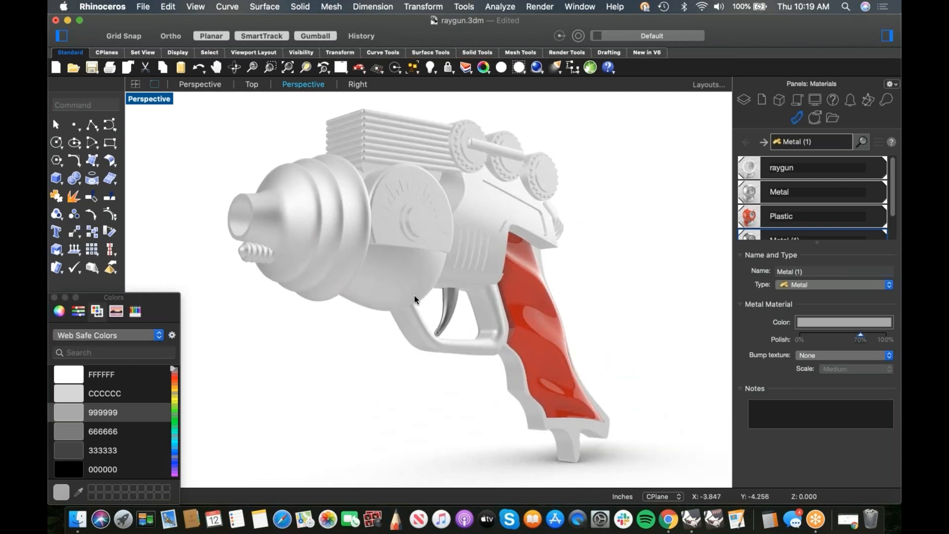
Close the color picker and render the gun in the Perspective viewport with the Raytraced display mode
right_drag(407, 306, 406, 326)
click(53, 297)
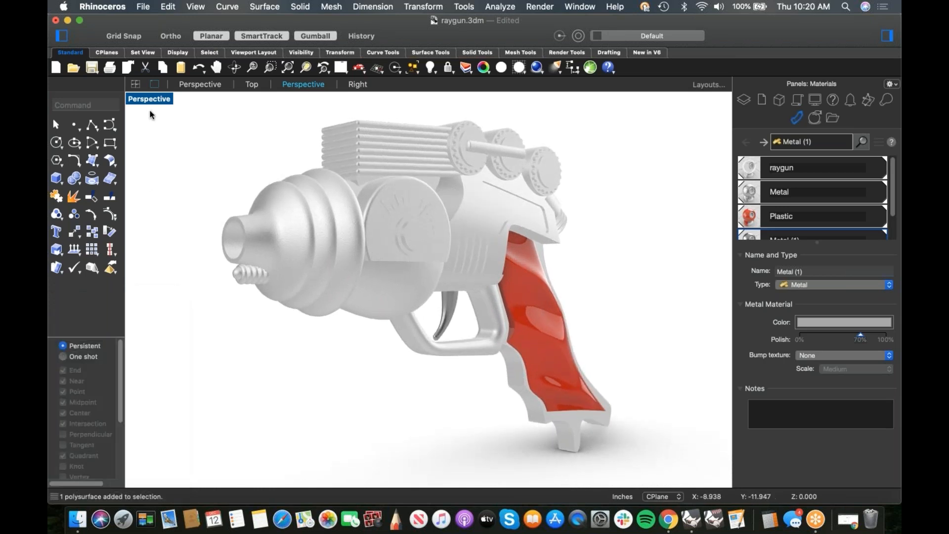
click(147, 103)
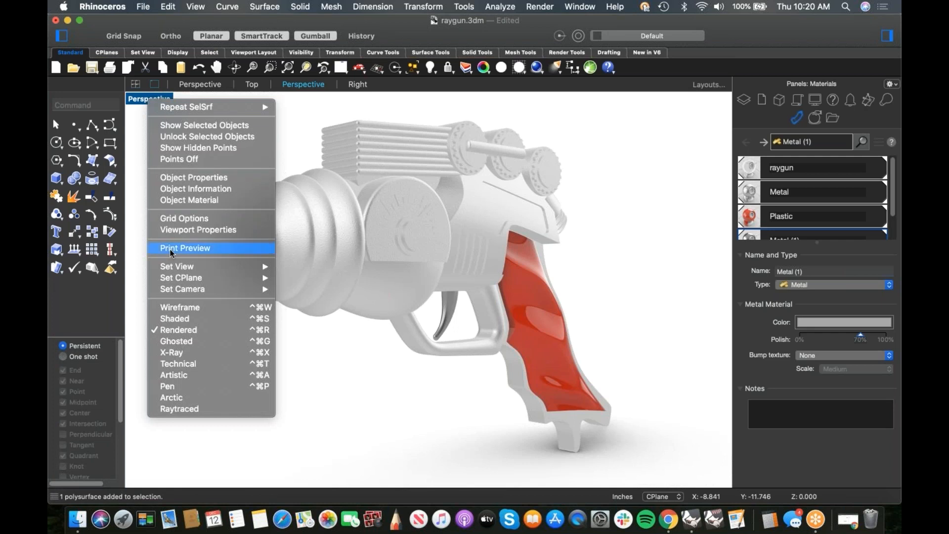
click(194, 408)
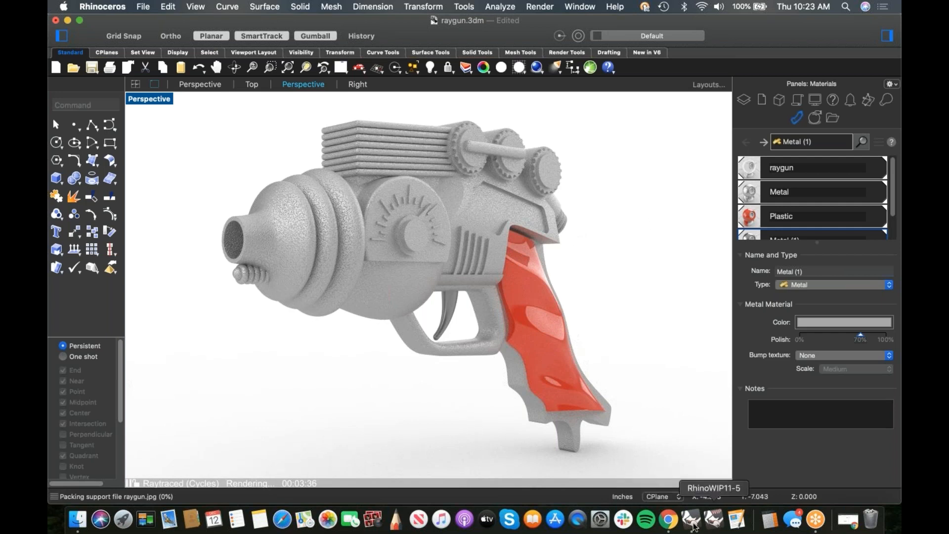
Switch to Chrome and search the web for vimeo/rhino
click(668, 527)
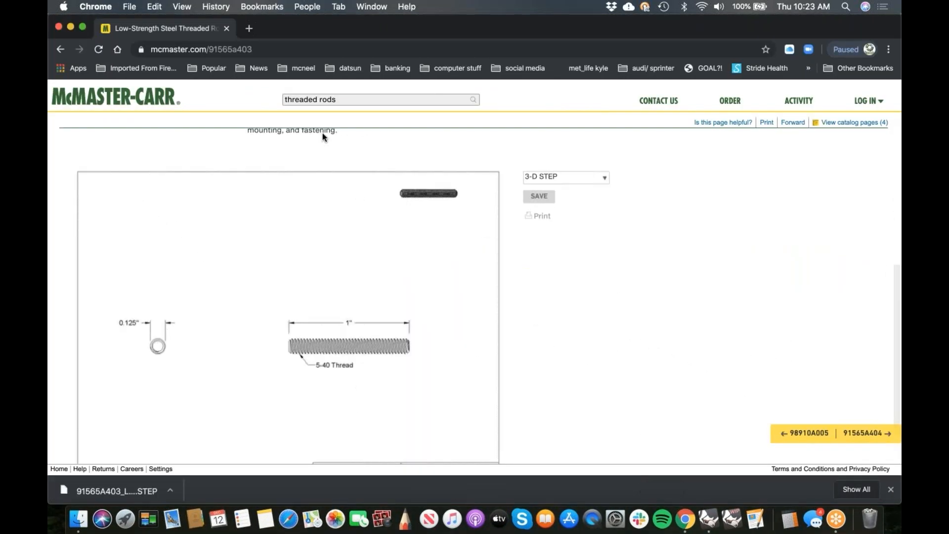
click(288, 48)
text(vi)
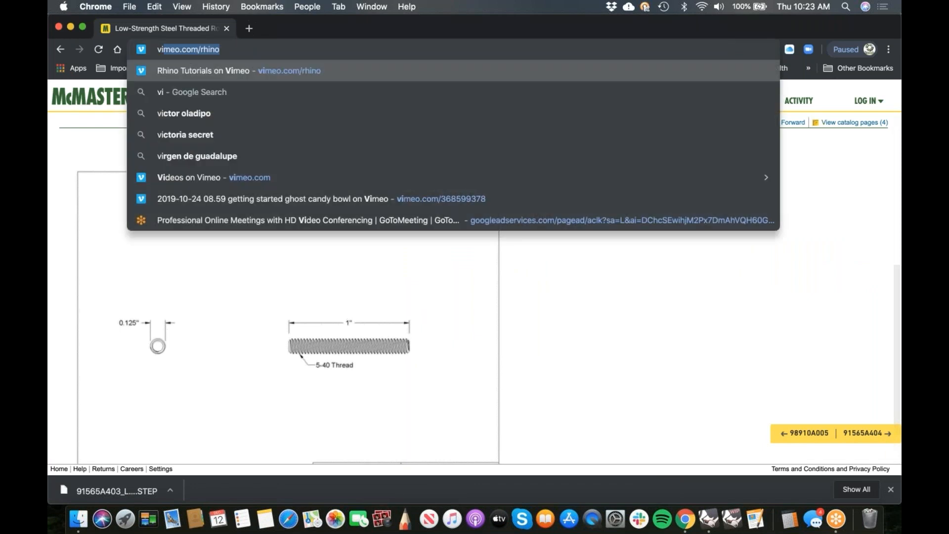
text(meo/r)
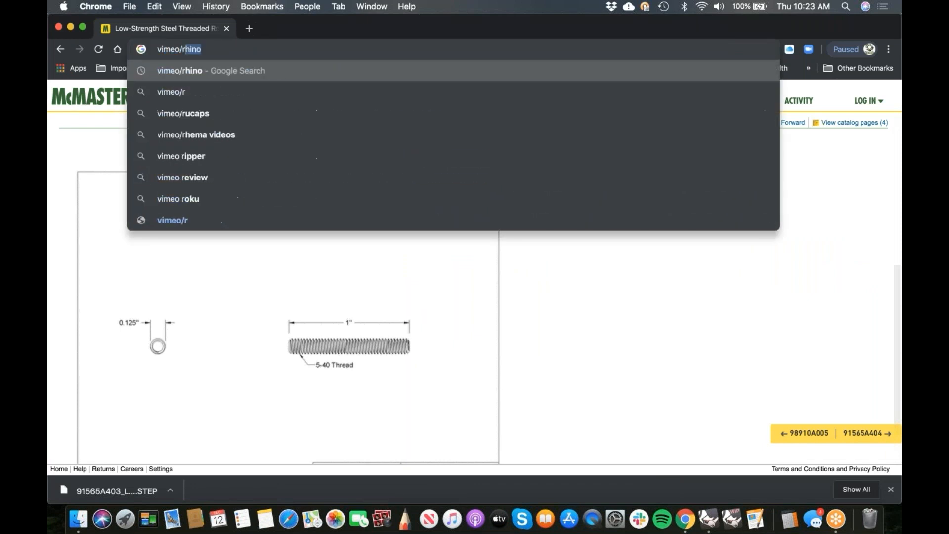
text(hino)
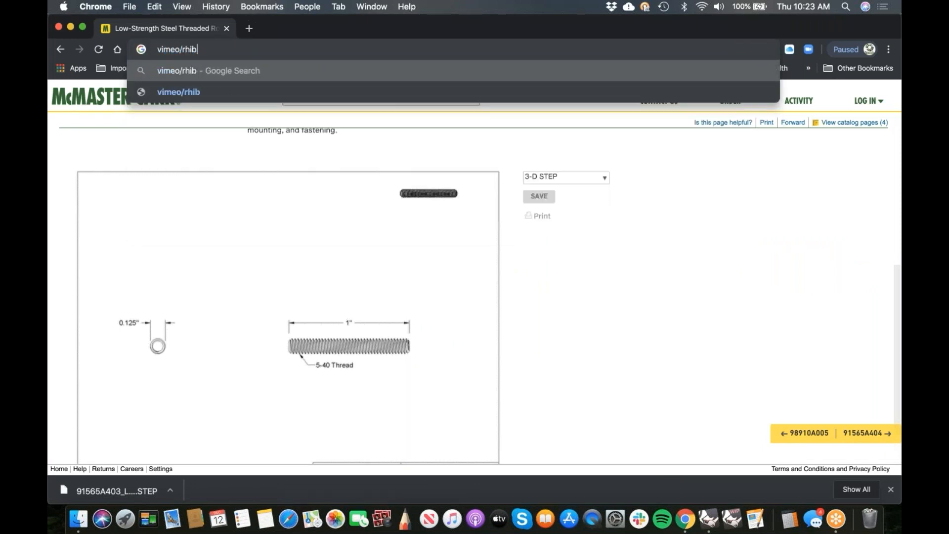
key(Return)
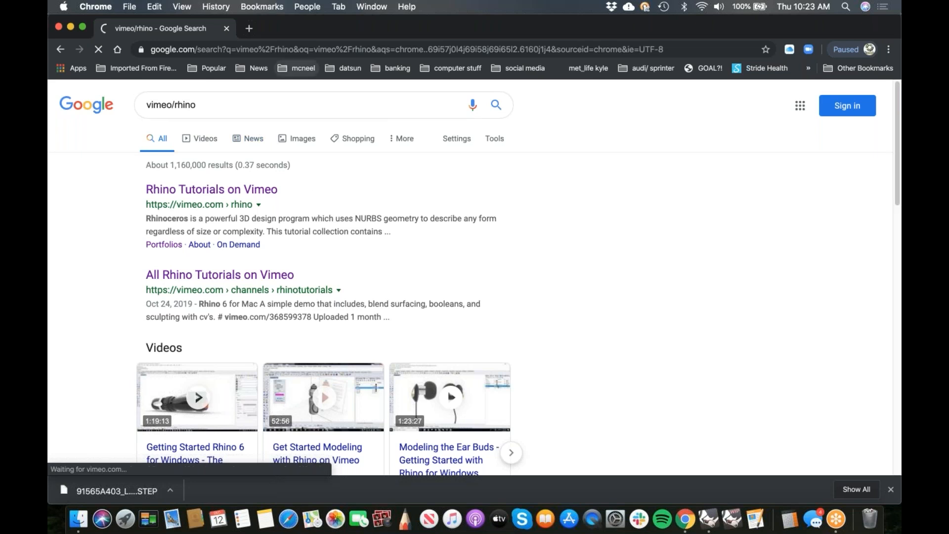
Open the Rhino Tutorials page on Vimeo, look through its videos, and select the page address for sharing
scroll(389, 251, down, 3)
scroll(390, 256, up, 3)
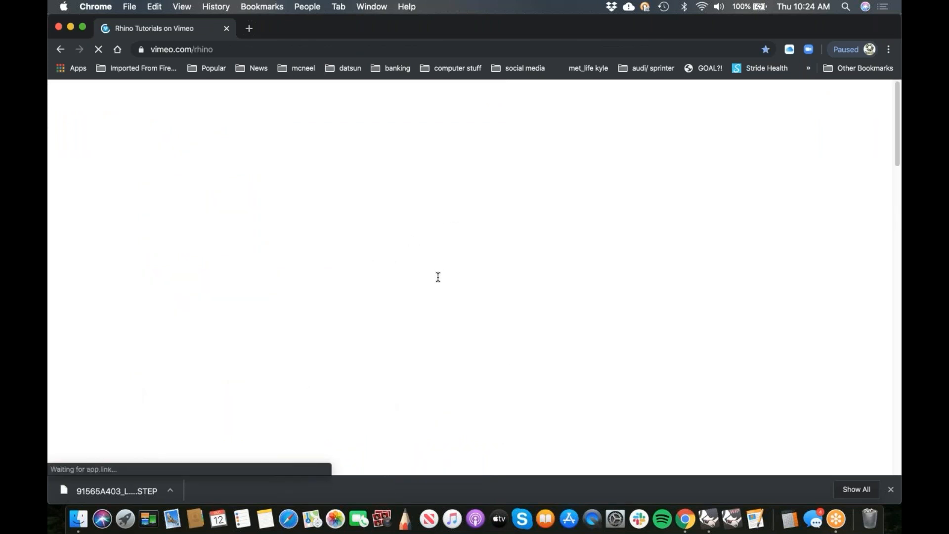
scroll(396, 302, down, 10)
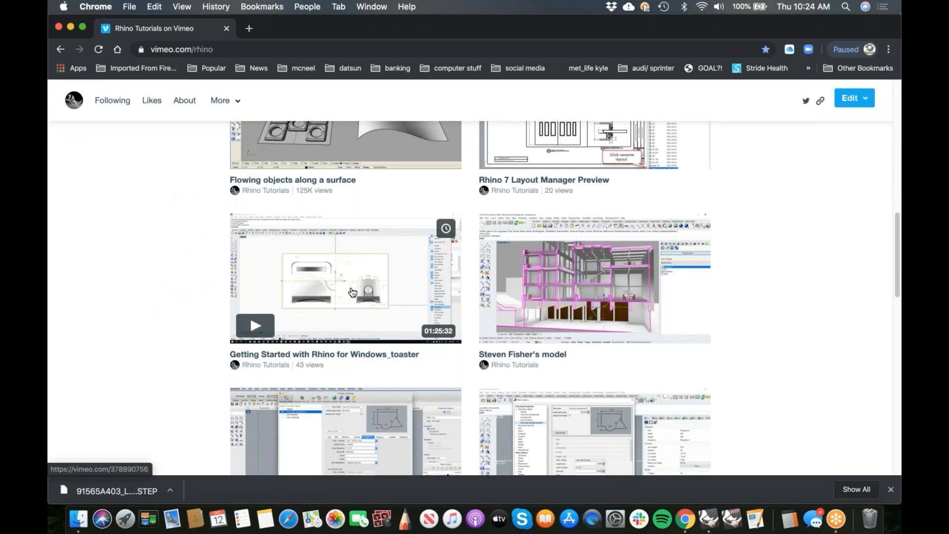
scroll(360, 275, up, 10)
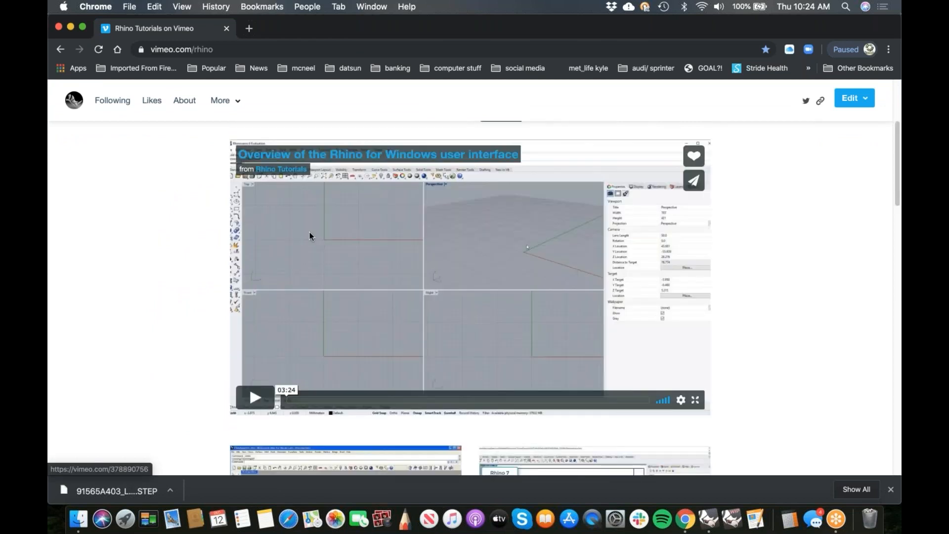
mouse_move(224, 107)
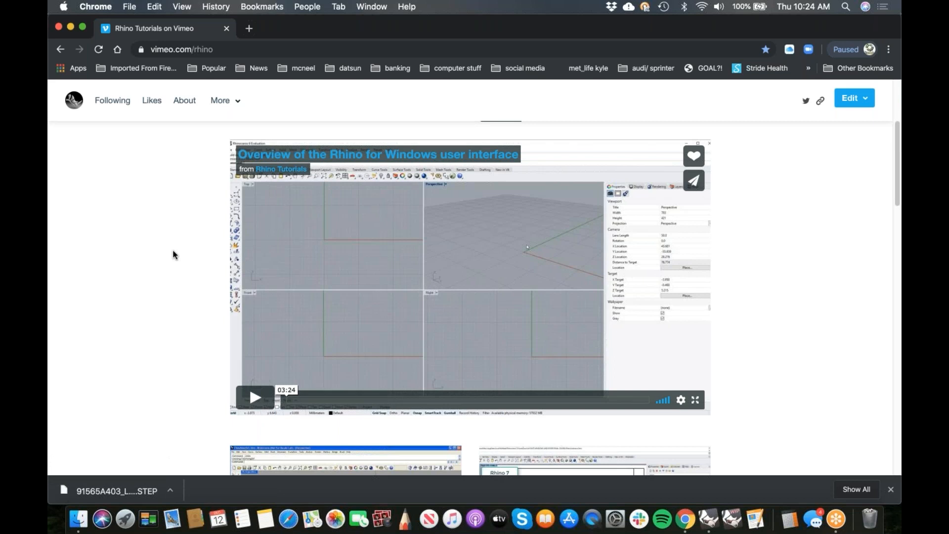
click(135, 49)
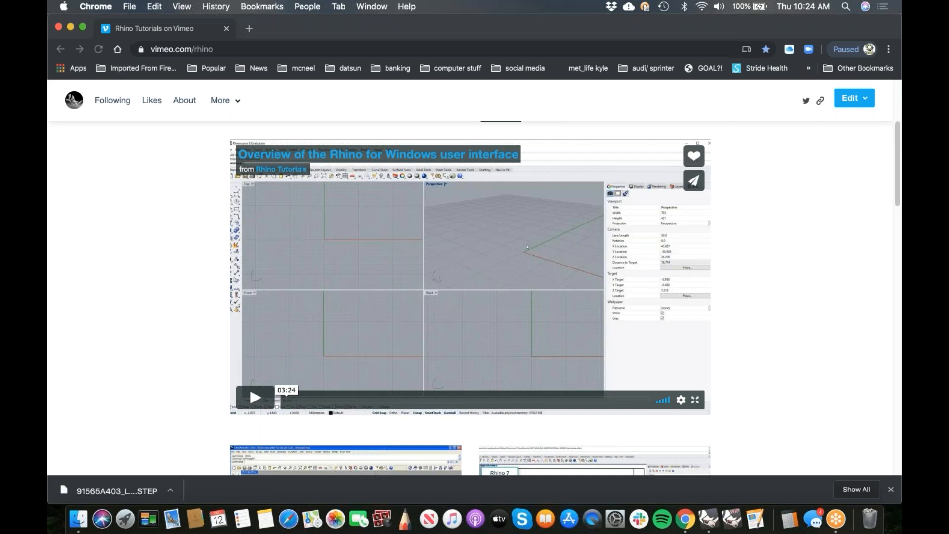
Search the web for youtube in place of the Vimeo address and open the YouTube site
click(231, 50)
drag(251, 49, 144, 46)
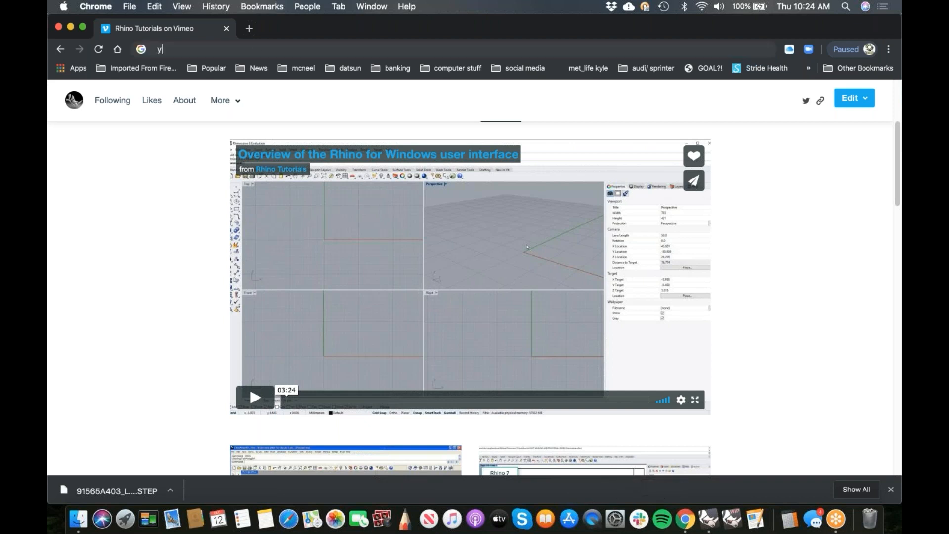
text(youtube)
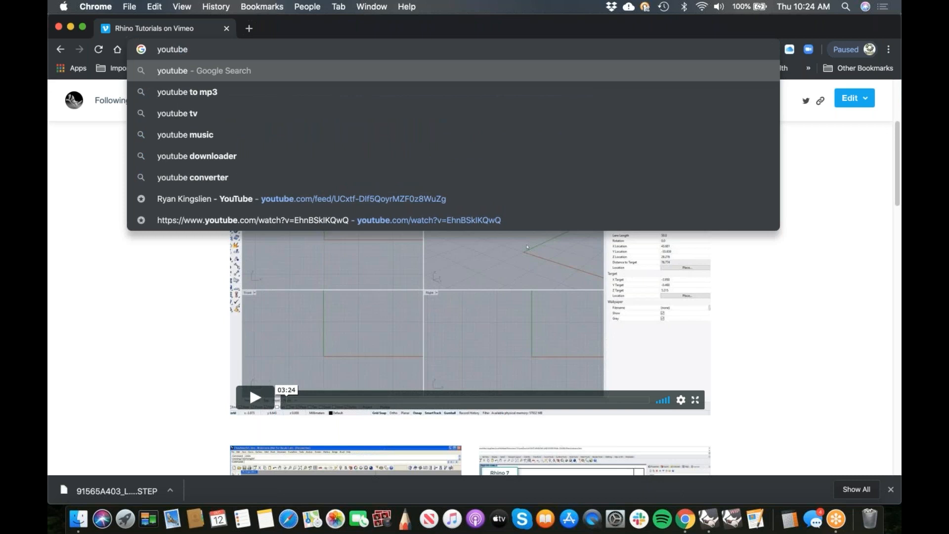
key(Return)
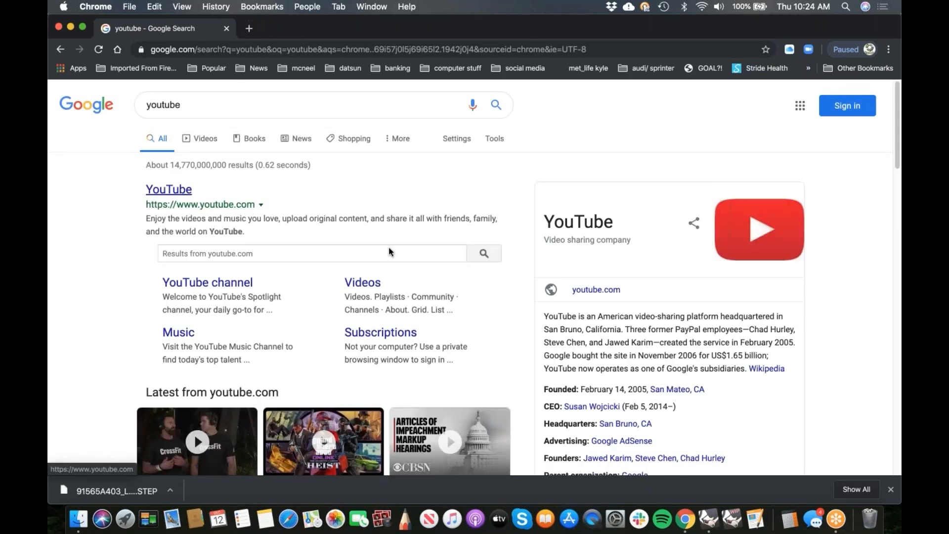
click(178, 195)
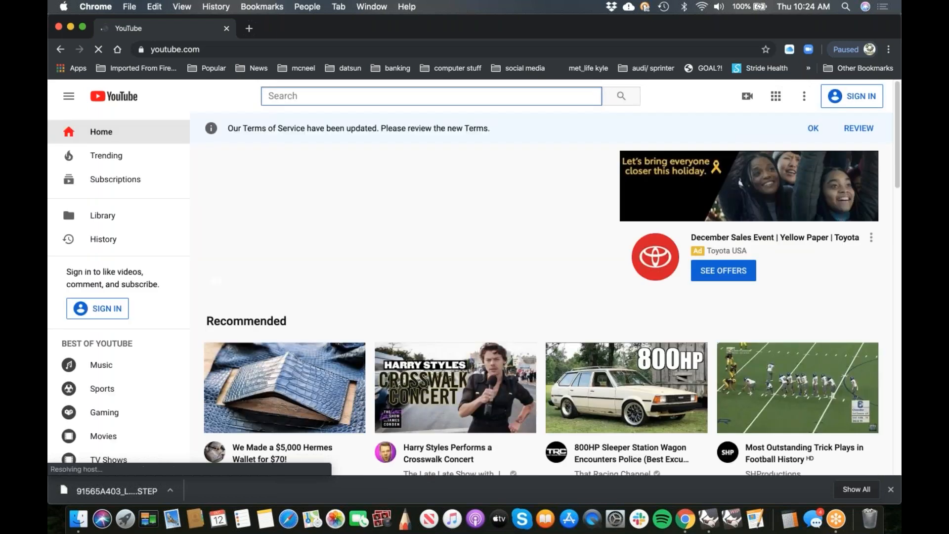
Search YouTube for "rhino 3d" and look through the tutorial videos for the official Rhino channel
text(rhino)
key(Return)
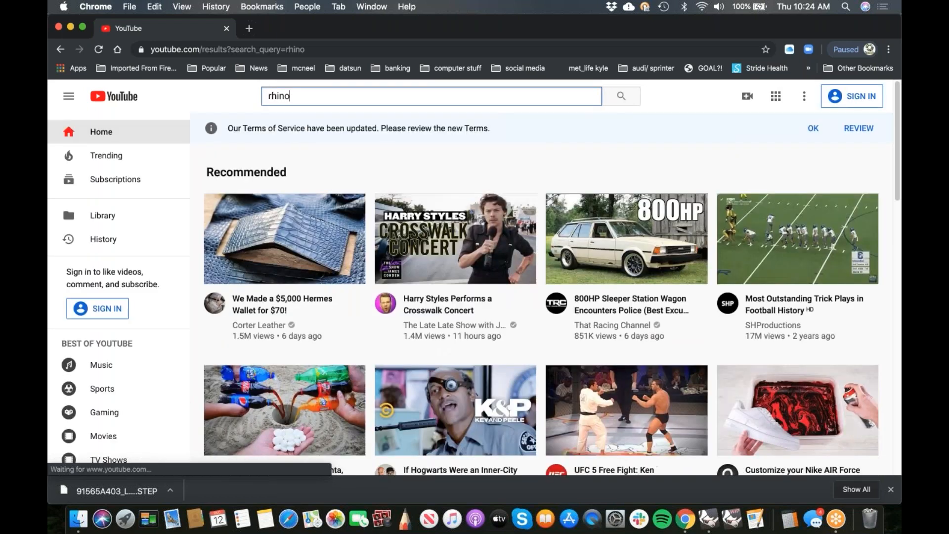
click(296, 96)
text(3d)
key(Return)
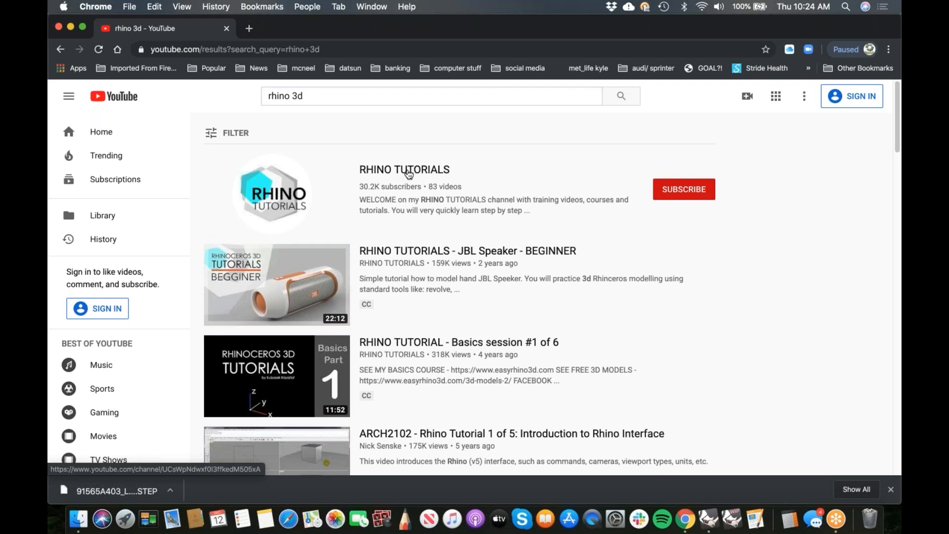
scroll(435, 267, down, 1)
scroll(435, 267, down, 10)
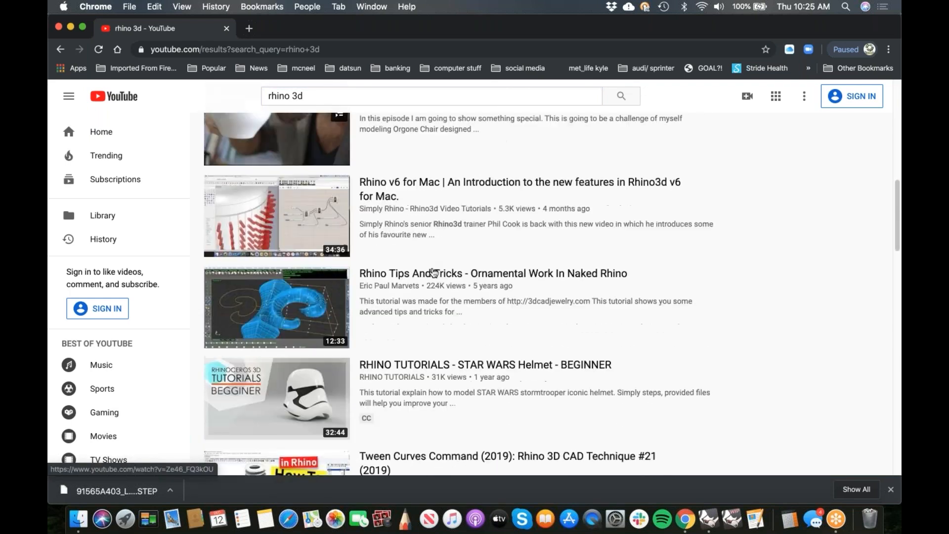
scroll(434, 272, down, 2)
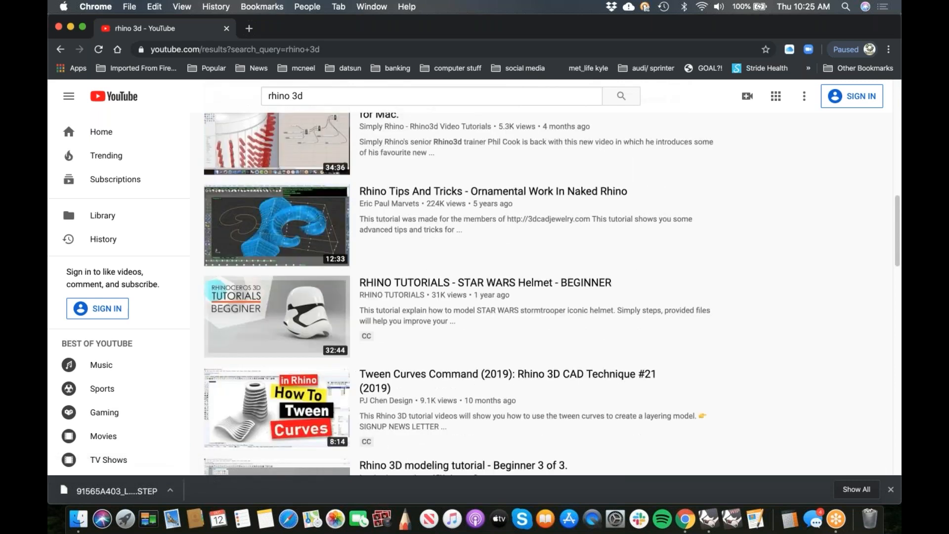
scroll(433, 272, down, 12)
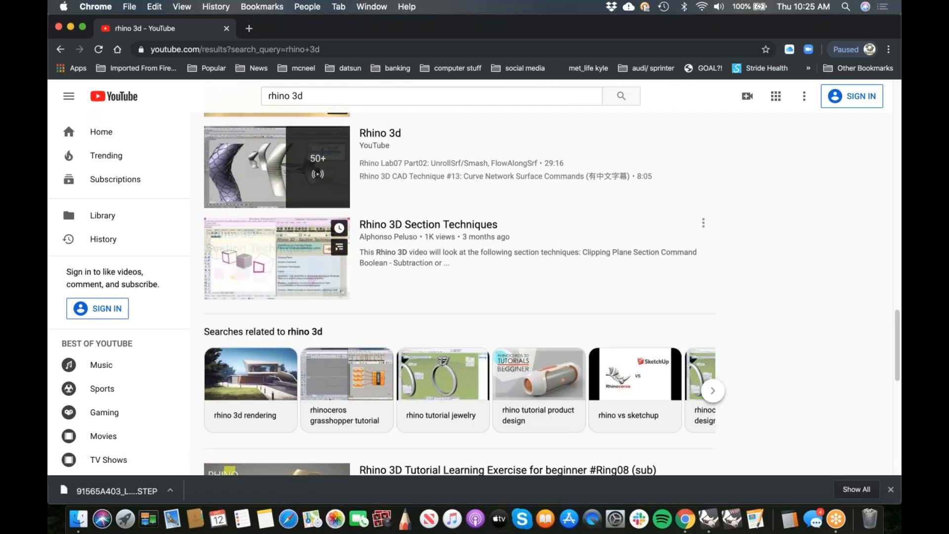
scroll(433, 272, down, 10)
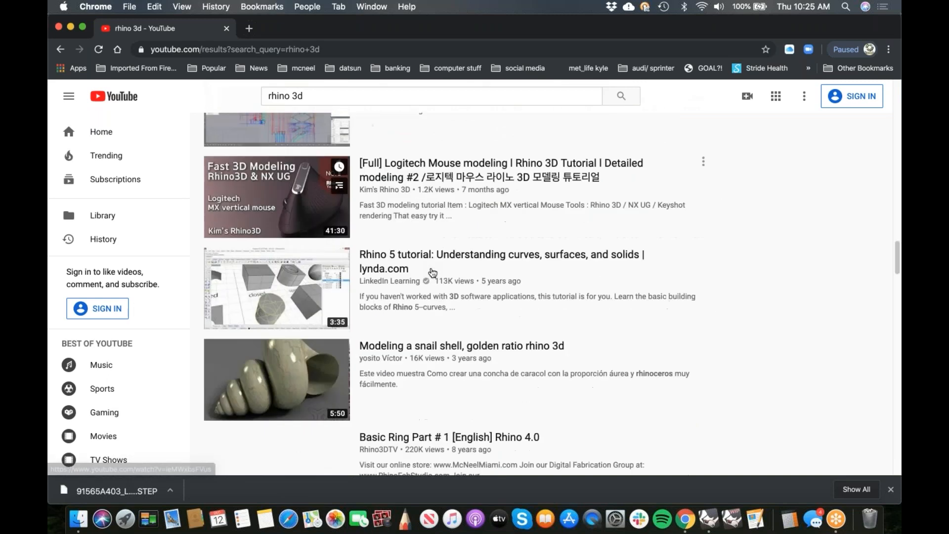
scroll(433, 272, down, 1)
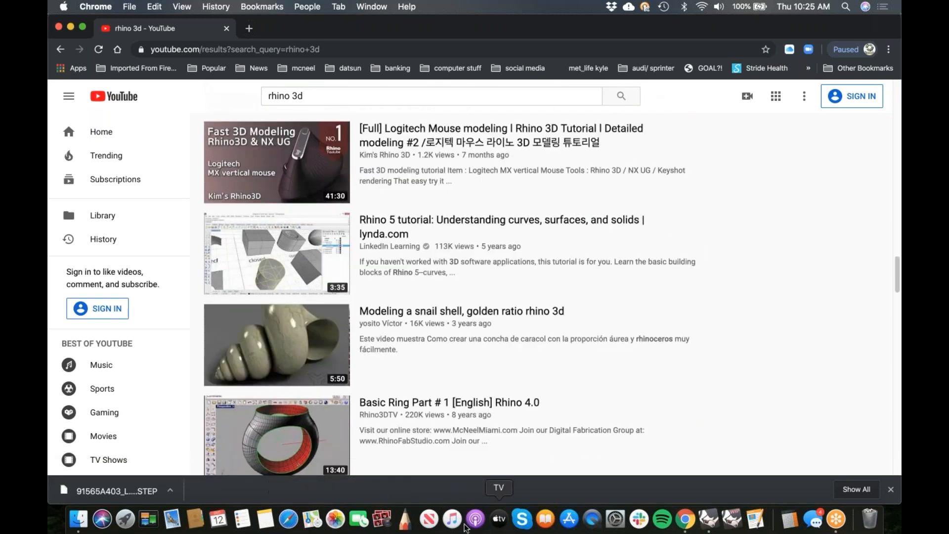
Switch to Slack, allow it to access files in the Downloads folder, and move its window off the browser
click(639, 519)
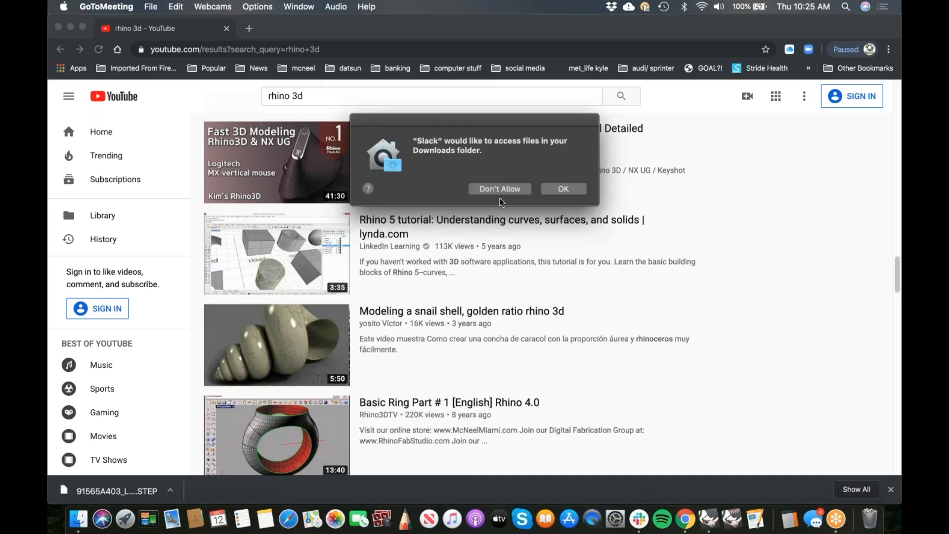
click(556, 190)
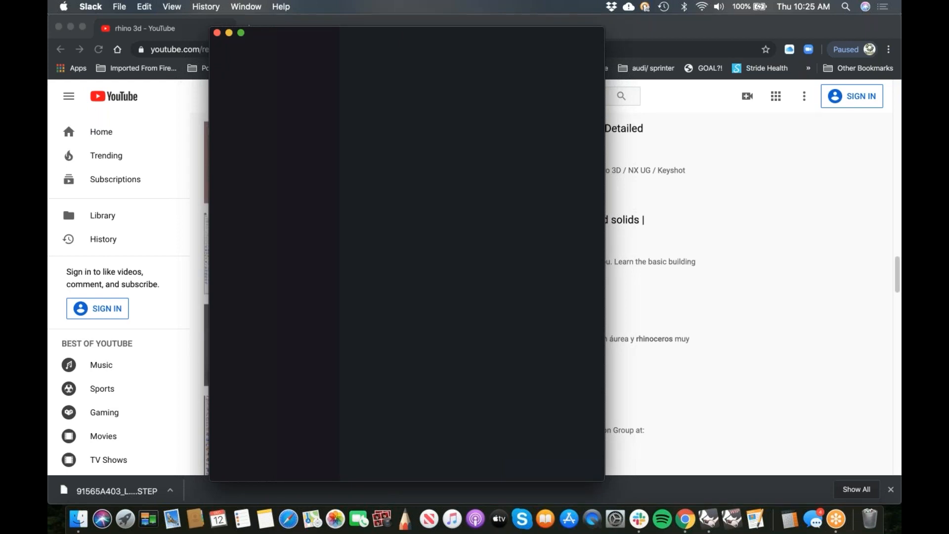
drag(324, 35, 900, 44)
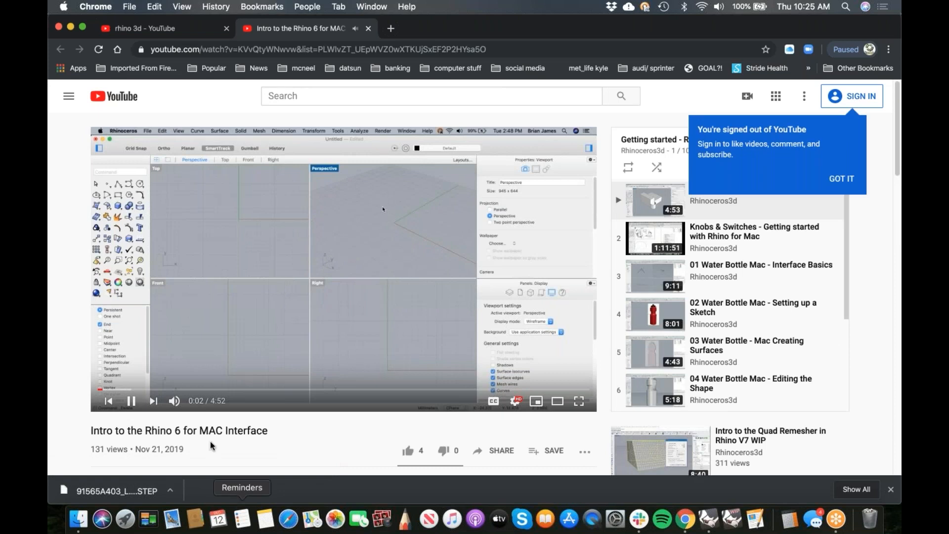
Open the Rhinoceros3d channel from the Intro to the Rhino 6 for MAC Interface video, copy its address, and look over the channel page
scroll(275, 373, down, 3)
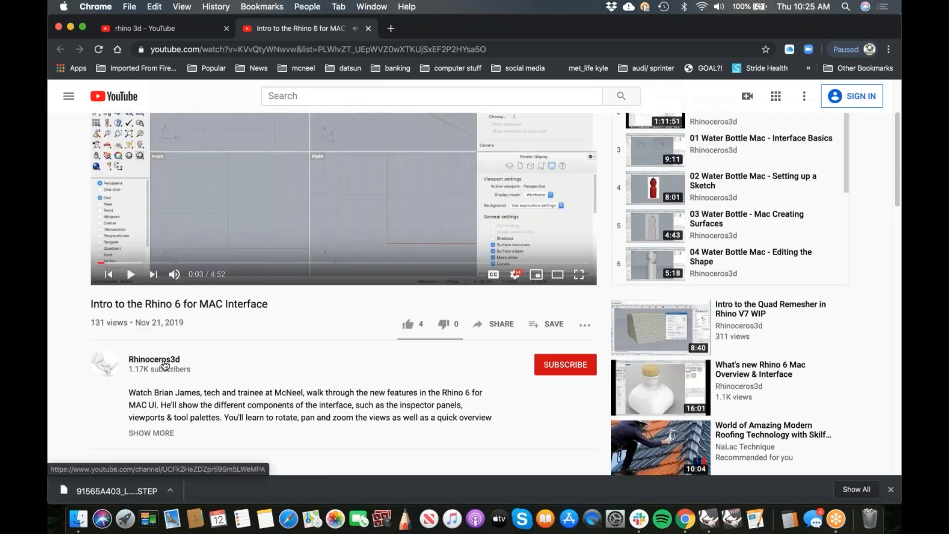
click(167, 361)
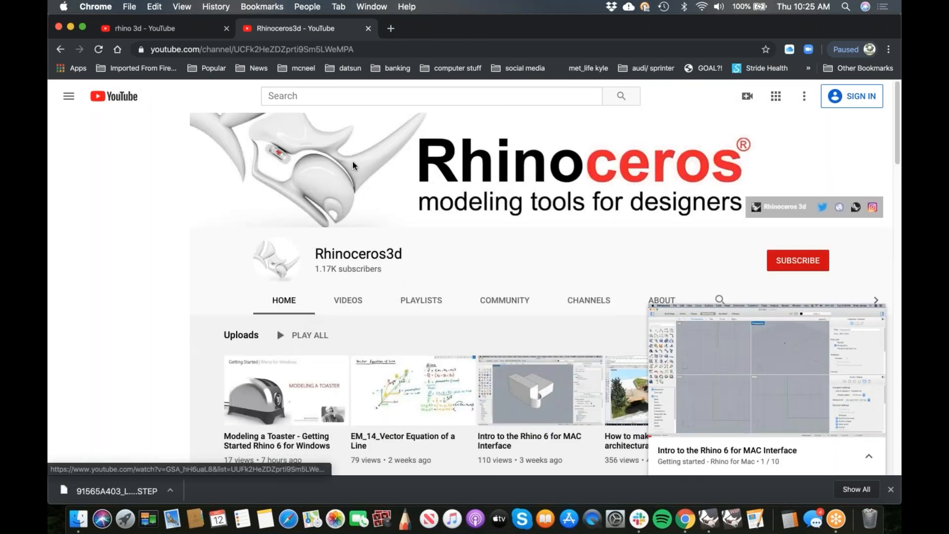
click(354, 49)
right_click(356, 49)
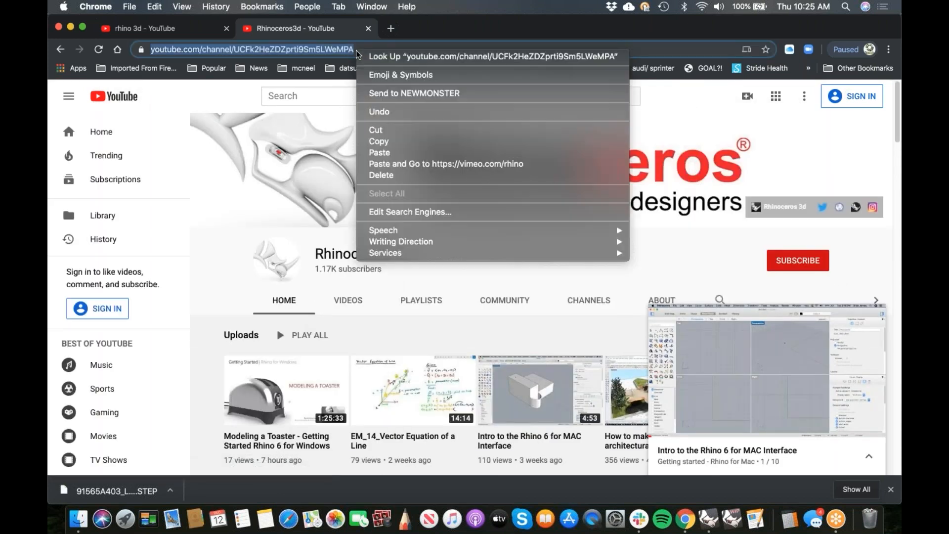
click(377, 141)
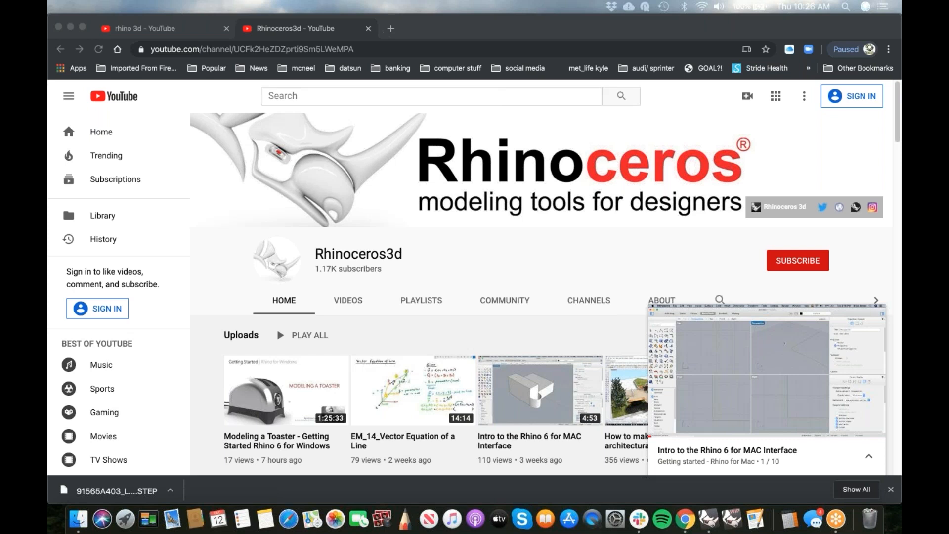
scroll(272, 336, down, 3)
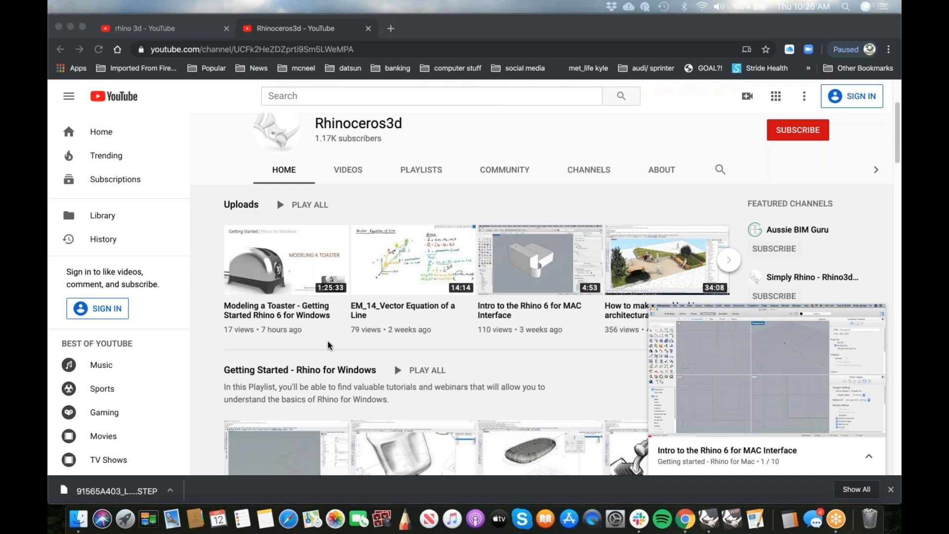
scroll(342, 336, up, 3)
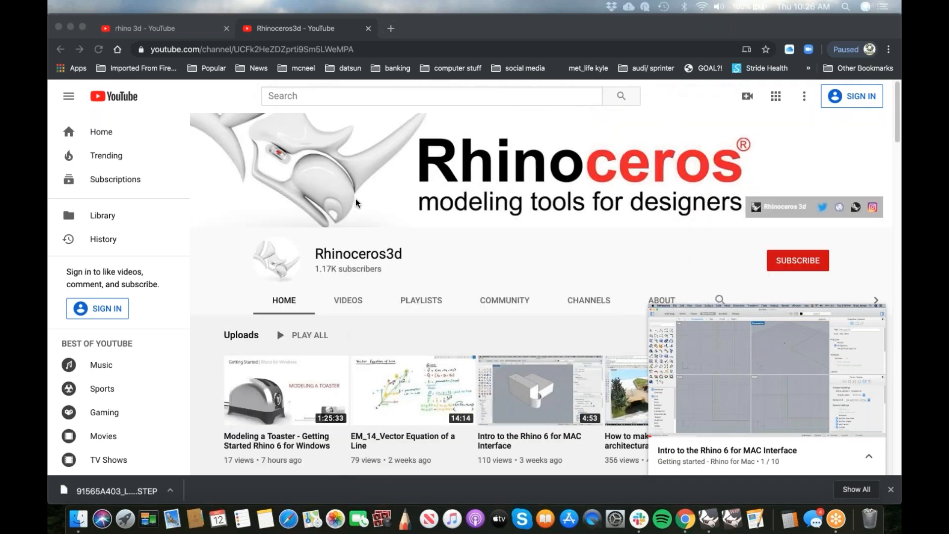